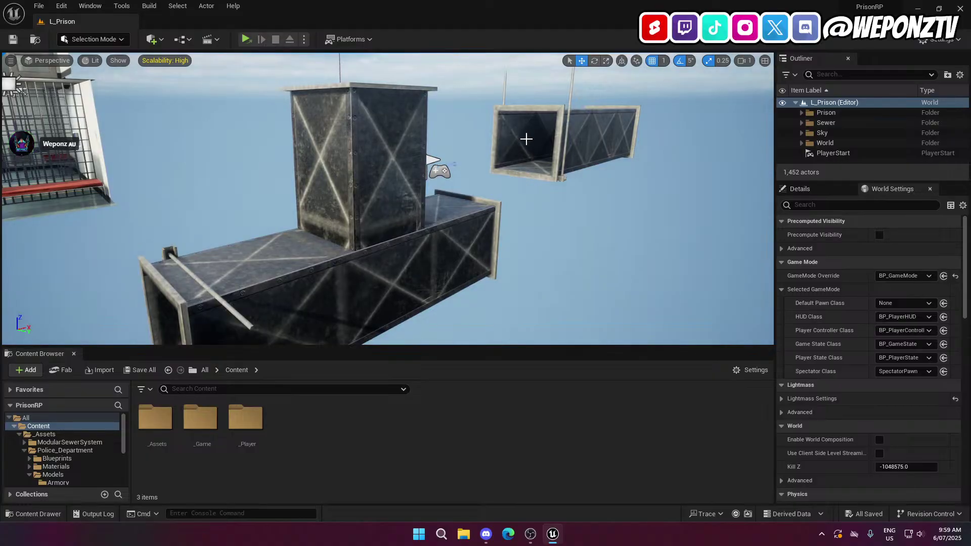
Select the straight ventilation duct and view it beside the T-shaped duct and the prison
{"action": "key", "text": "s"}
{"action": "right_click_drag", "start_coordinate": [553, 201], "coordinate": [512, 180]}
{"action": "key", "text": "a"}
{"action": "key", "text": "w"}
{"action": "left_click", "coordinate": [576, 175]}
{"action": "key", "text": "s"}
{"action": "mouse_move", "coordinate": [557, 201]}
{"action": "right_mouse_down"}
{"action": "mouse_move", "coordinate": [498, 216]}
{"action": "mouse_move", "coordinate": [482, 200]}
{"action": "mouse_move", "coordinate": [555, 199]}
{"action": "right_mouse_up"}
{"action": "key", "text": "d"}
{"action": "key", "text": "s"}
{"action": "key", "text": "a"}
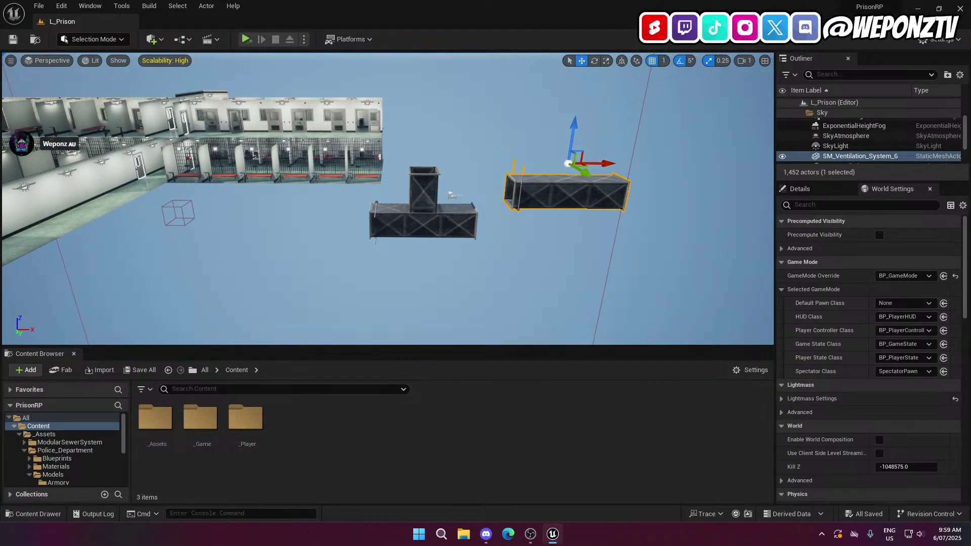
Examine the cell's wall vent, the overall prison layout and the sewer section from above
{"action": "key", "text": "w"}
{"action": "right_click_drag", "start_coordinate": [452, 195], "coordinate": [380, 203]}
{"action": "key", "text": "w"}
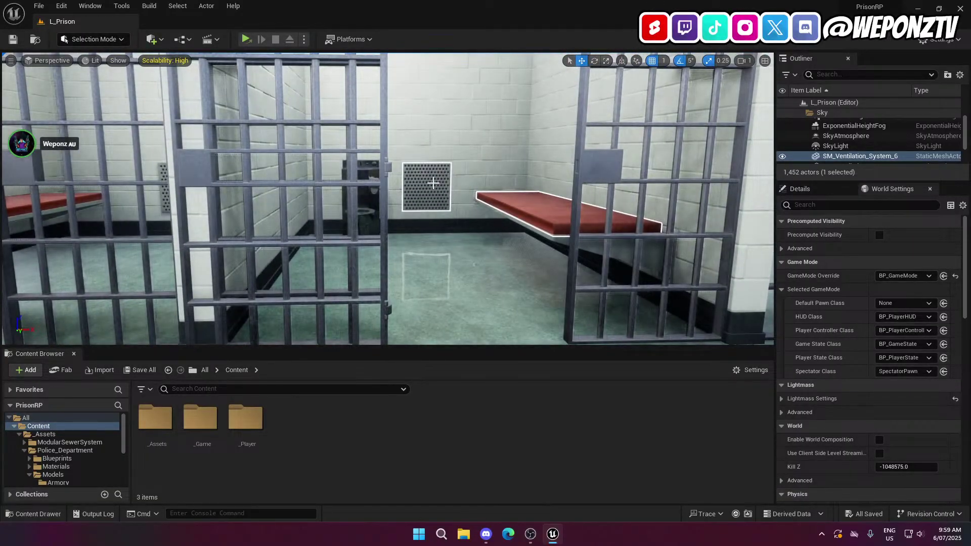
{"action": "key", "text": "s"}
{"action": "right_click_drag", "start_coordinate": [447, 190], "coordinate": [296, 286]}
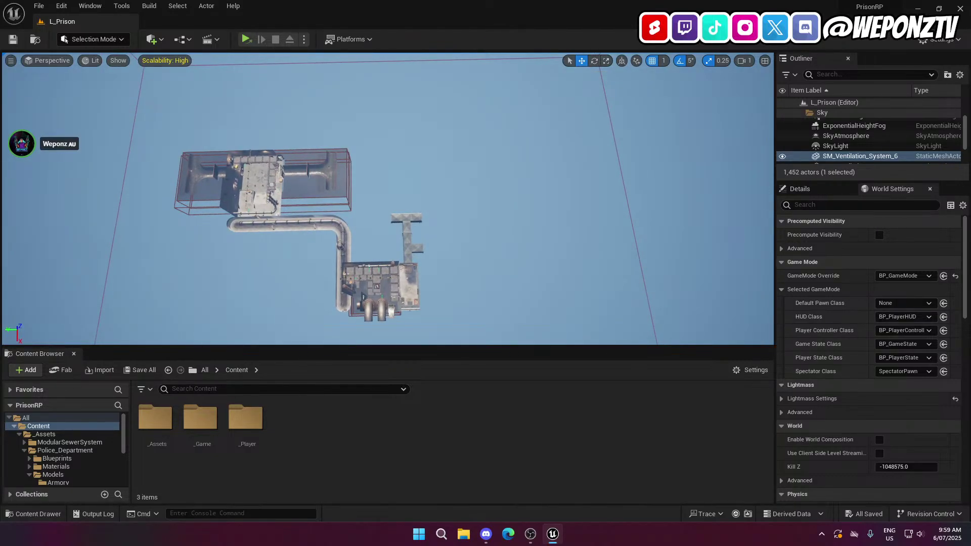
{"action": "right_click_drag", "start_coordinate": [296, 286], "coordinate": [301, 243]}
{"action": "key", "text": "w"}
{"action": "right_click_drag", "start_coordinate": [451, 194], "coordinate": [451, 274]}
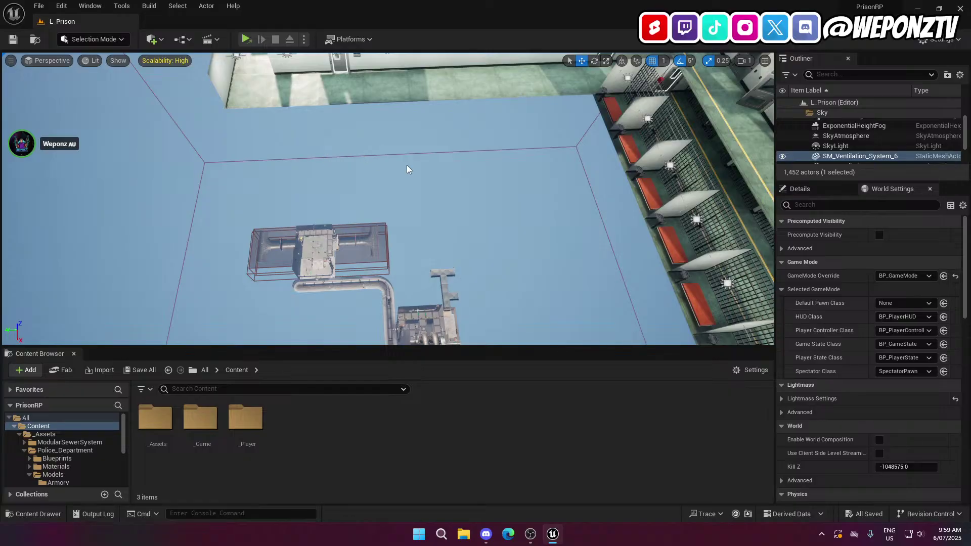
{"action": "right_click_drag", "start_coordinate": [474, 228], "coordinate": [474, 217]}
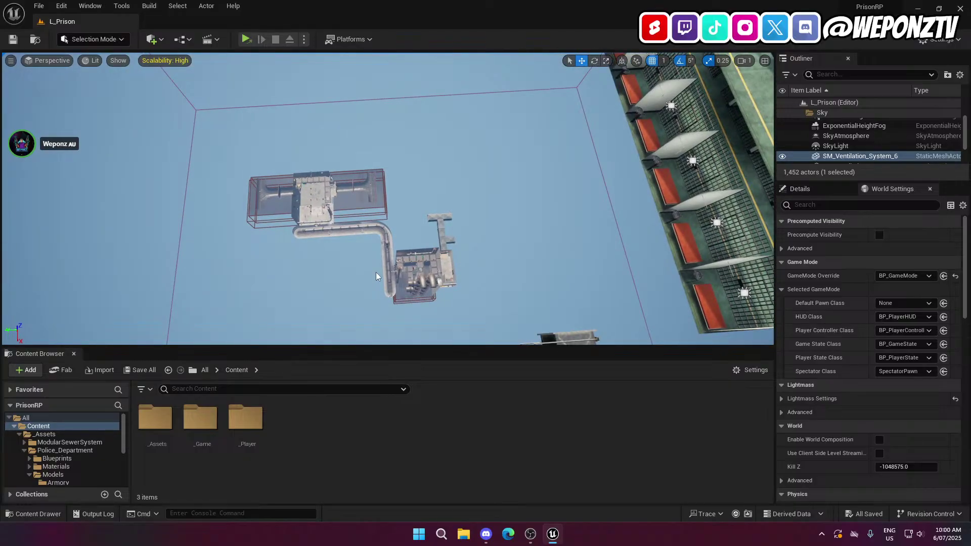
{"action": "right_click_drag", "start_coordinate": [376, 276], "coordinate": [378, 238]}
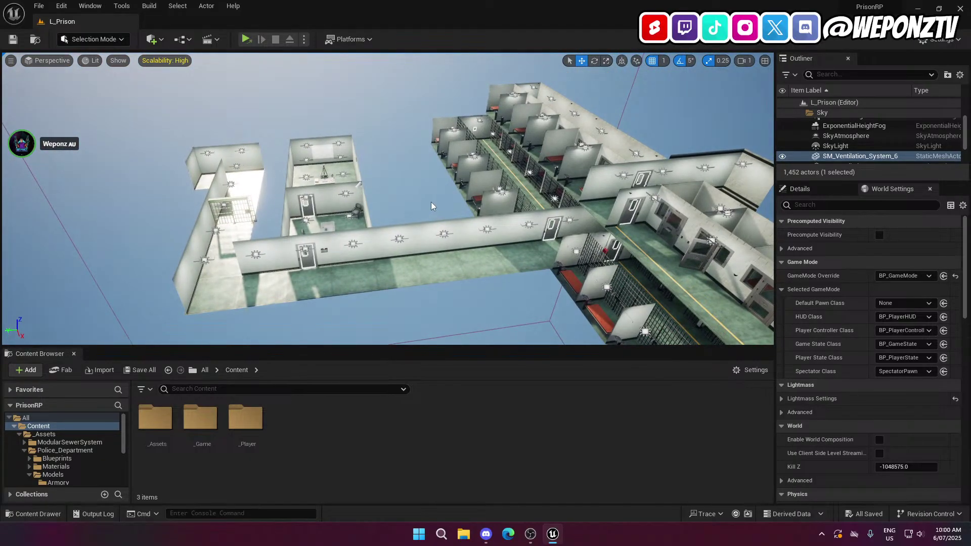
{"action": "right_click_drag", "start_coordinate": [408, 142], "coordinate": [354, 143]}
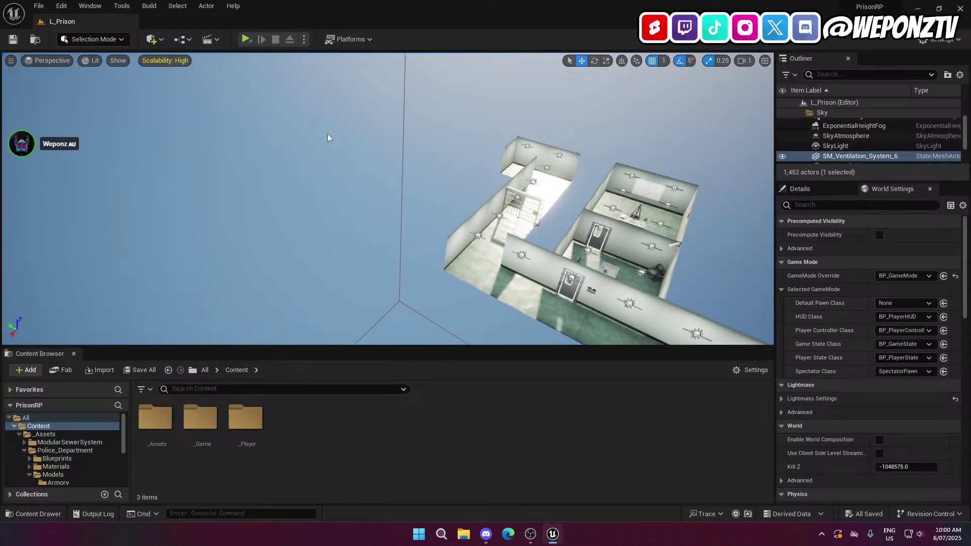
{"action": "right_click_drag", "start_coordinate": [299, 249], "coordinate": [326, 261]}
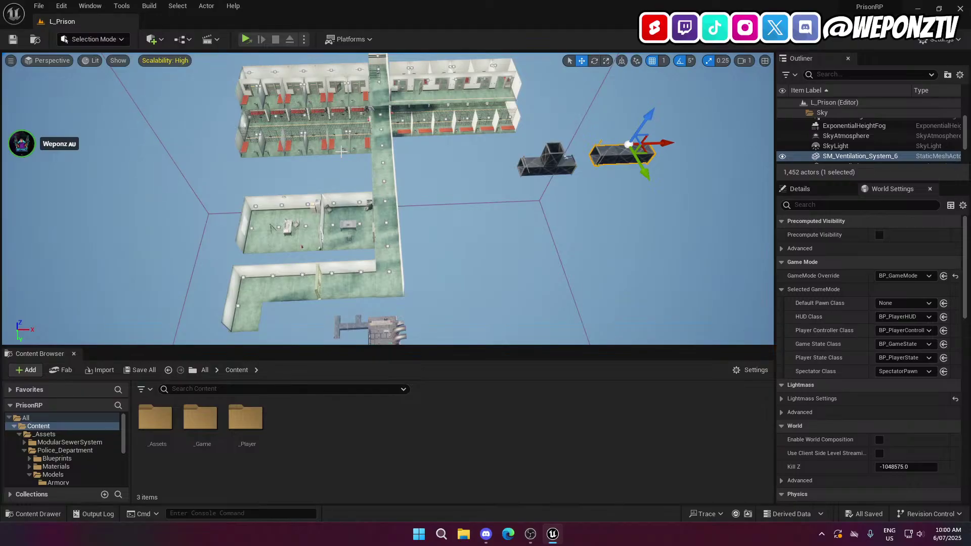
{"action": "right_click_drag", "start_coordinate": [388, 199], "coordinate": [387, 199]}
{"action": "right_click_drag", "start_coordinate": [424, 233], "coordinate": [424, 233]}
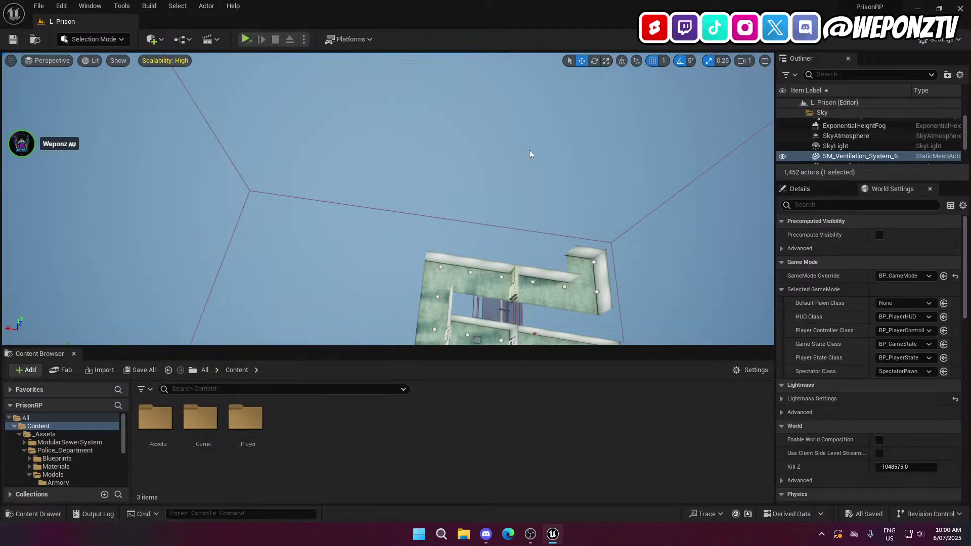
Move the straight ventilation duct down and sideways to meet the end of the T-shaped duct, and save the level
{"action": "right_click_drag", "start_coordinate": [529, 149], "coordinate": [368, 108]}
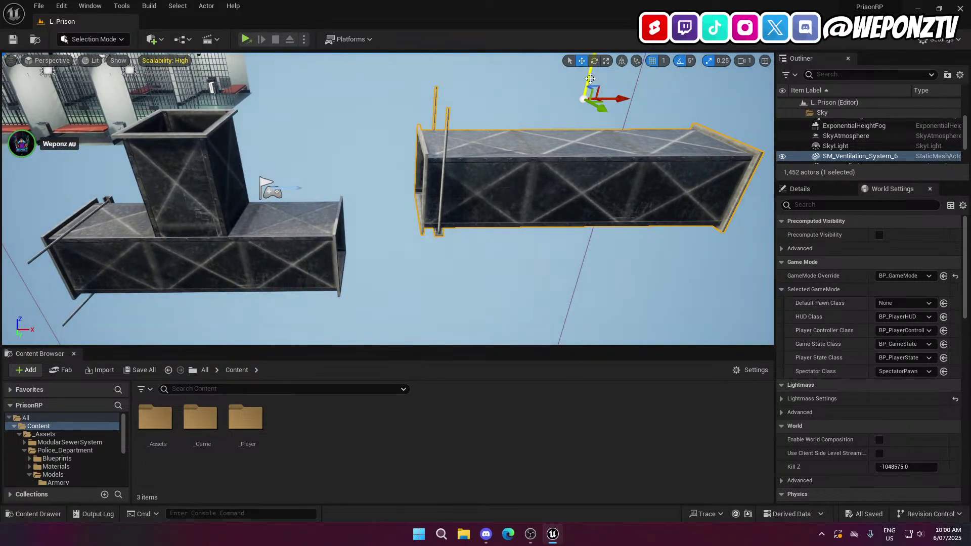
{"action": "left_click_drag", "start_coordinate": [589, 76], "coordinate": [524, 118]}
{"action": "right_click_drag", "start_coordinate": [523, 119], "coordinate": [478, 79]}
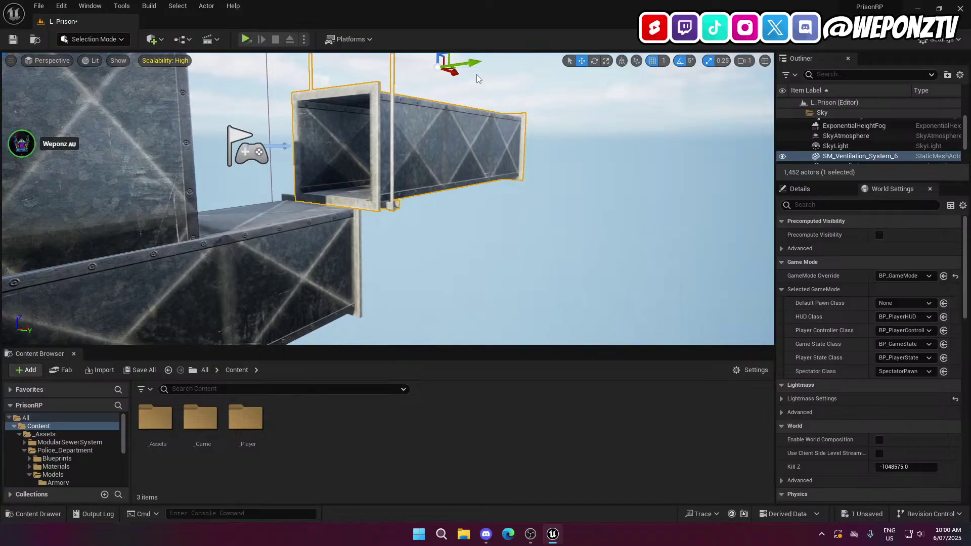
{"action": "left_click_drag", "start_coordinate": [470, 60], "coordinate": [450, 62]}
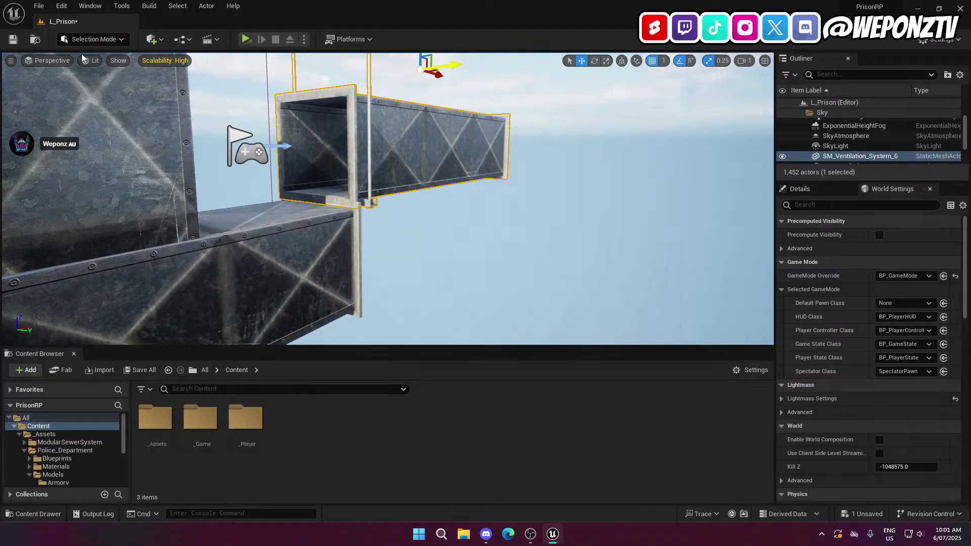
{"action": "left_click", "coordinate": [13, 39]}
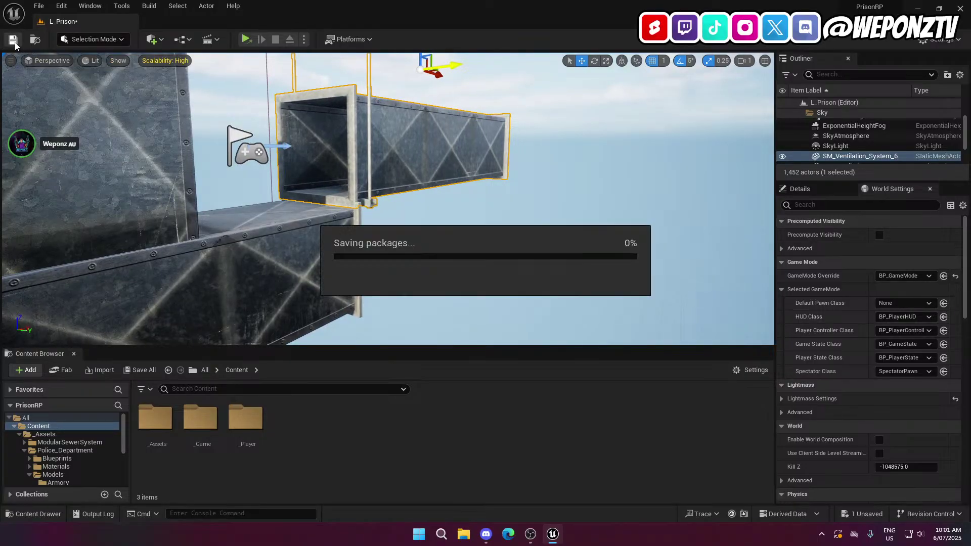
Switch to OBS to check the live stream and return to Unreal Editor
{"action": "left_click", "coordinate": [532, 538]}
{"action": "mouse_move", "coordinate": [554, 542]}
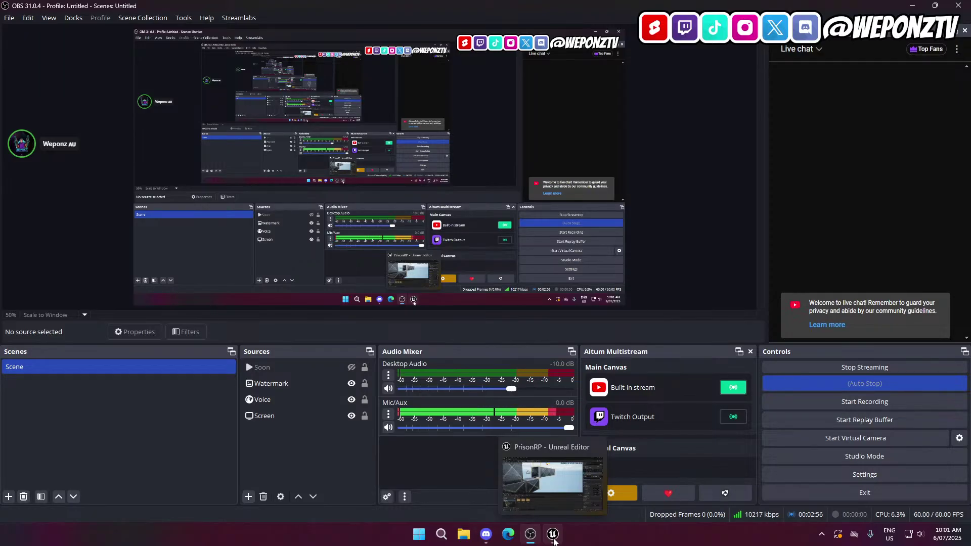
{"action": "left_click", "coordinate": [554, 539]}
Save the level, start a play test and walk into the straight duct in first person
{"action": "right_click_drag", "start_coordinate": [478, 168], "coordinate": [371, 168]}
{"action": "key", "text": "d"}
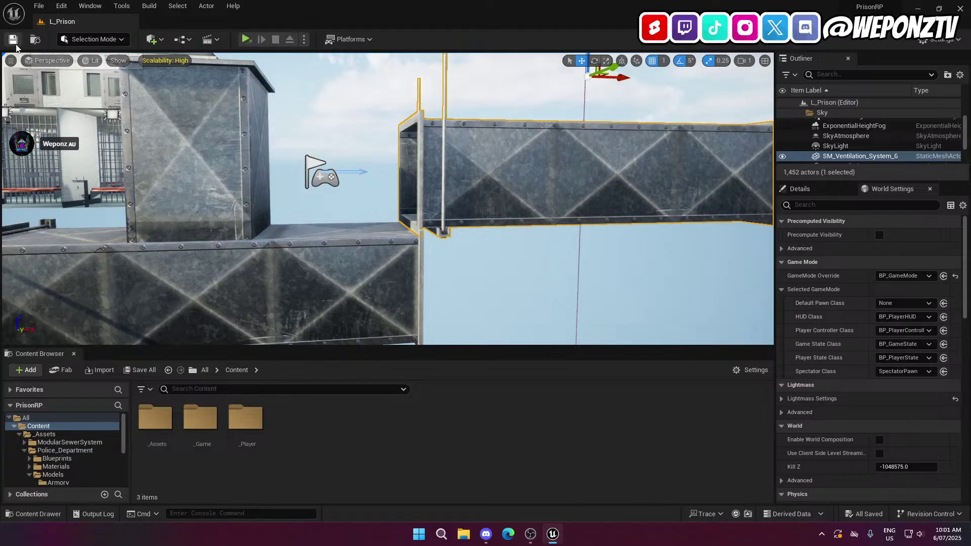
{"action": "key", "text": "ctrl+s"}
{"action": "left_click", "coordinate": [246, 40]}
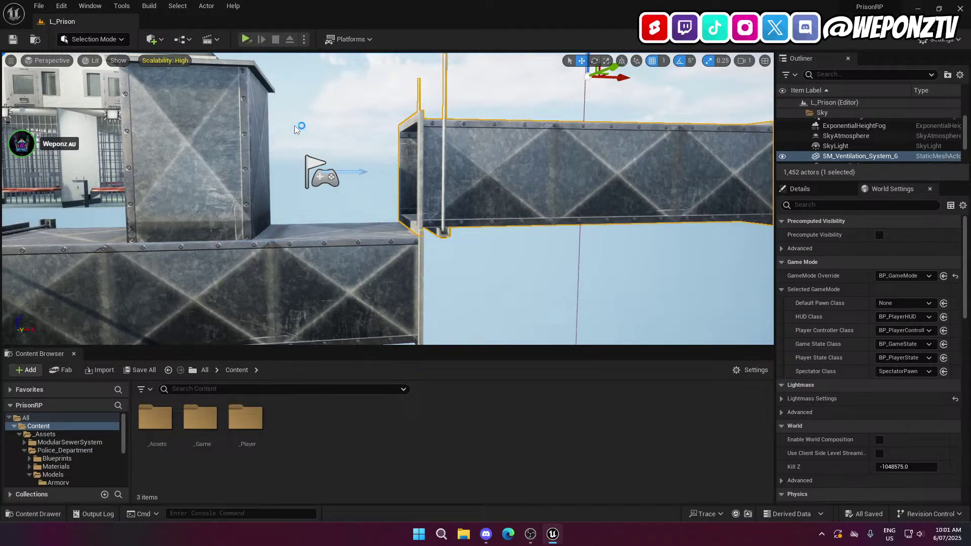
{"action": "mouse_move", "coordinate": [489, 539]}
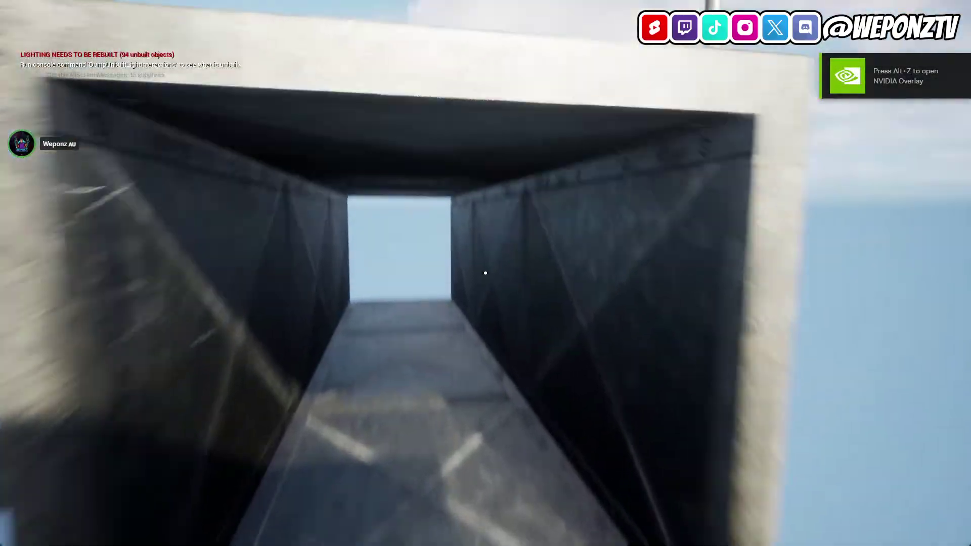
{"action": "key", "text": "w"}
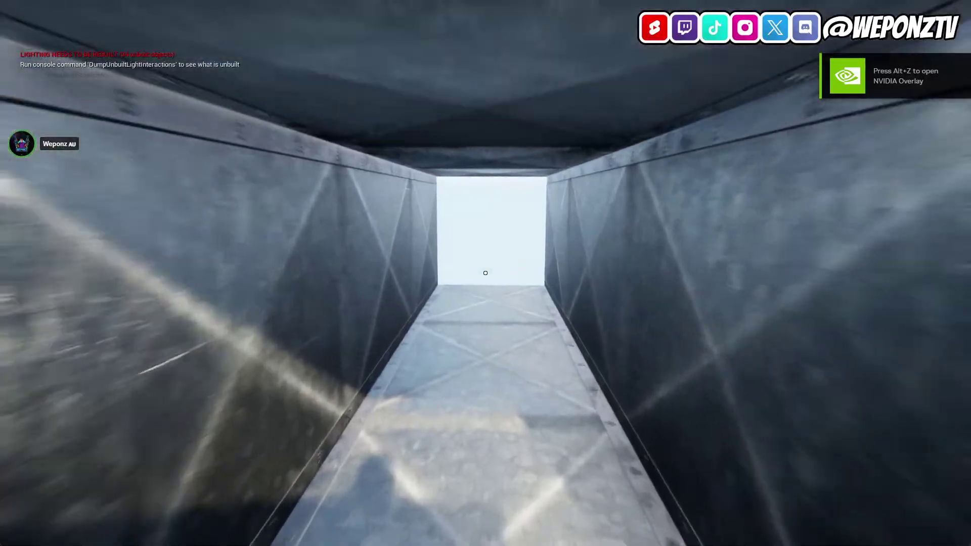
{"action": "key", "text": "s"}
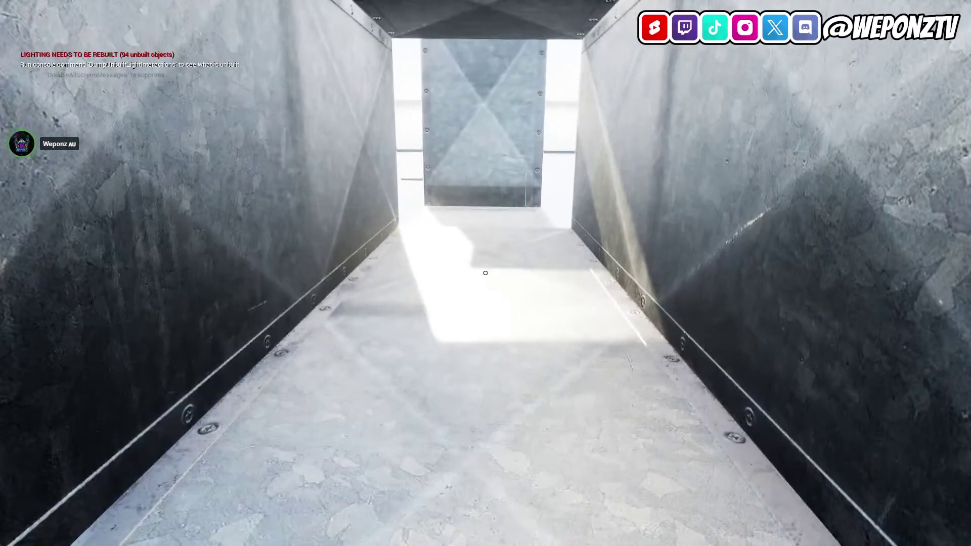
Test crouched third-person movement back and forth through the duct and out onto the T-shaped duct, and end the play test
{"action": "key", "text": "w"}
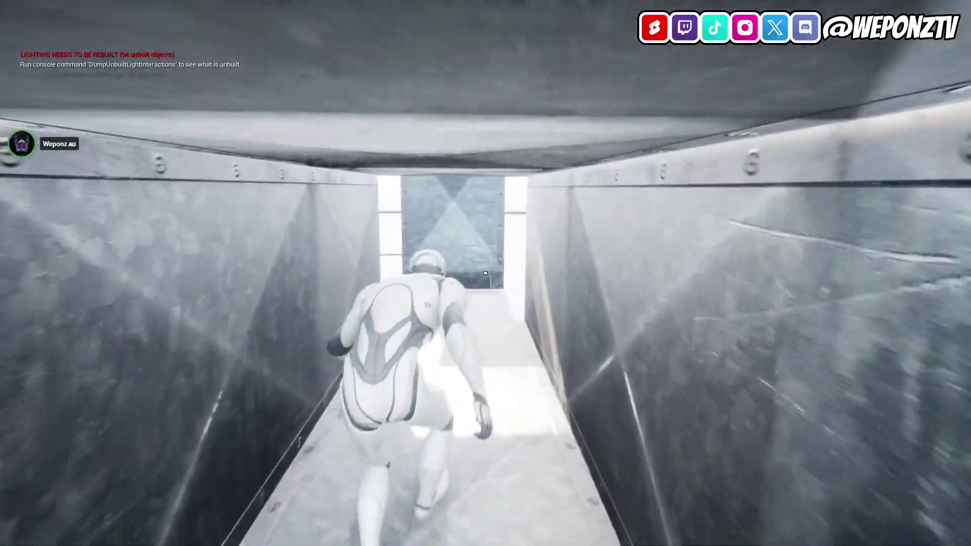
{"action": "key", "text": "w"}
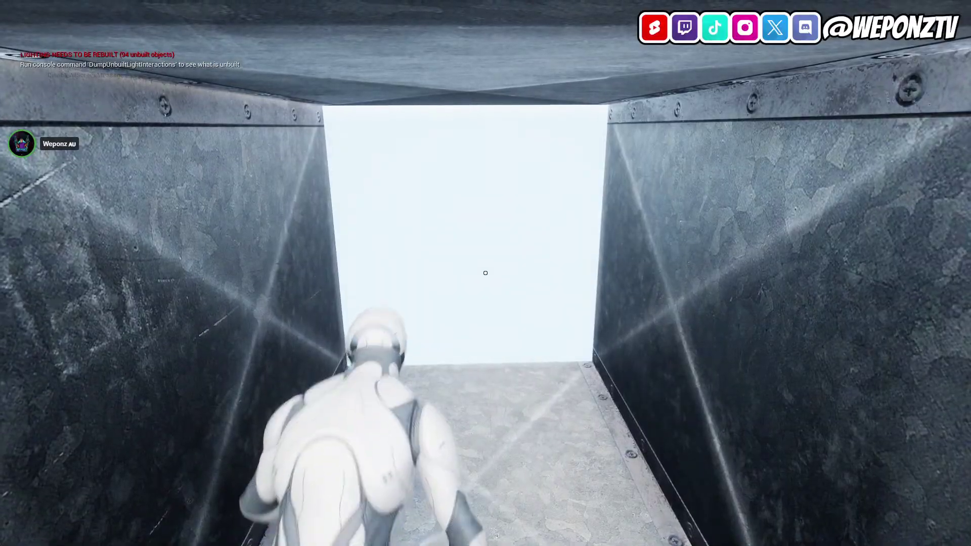
{"action": "key", "text": "w"}
{"action": "key", "text": "w"}
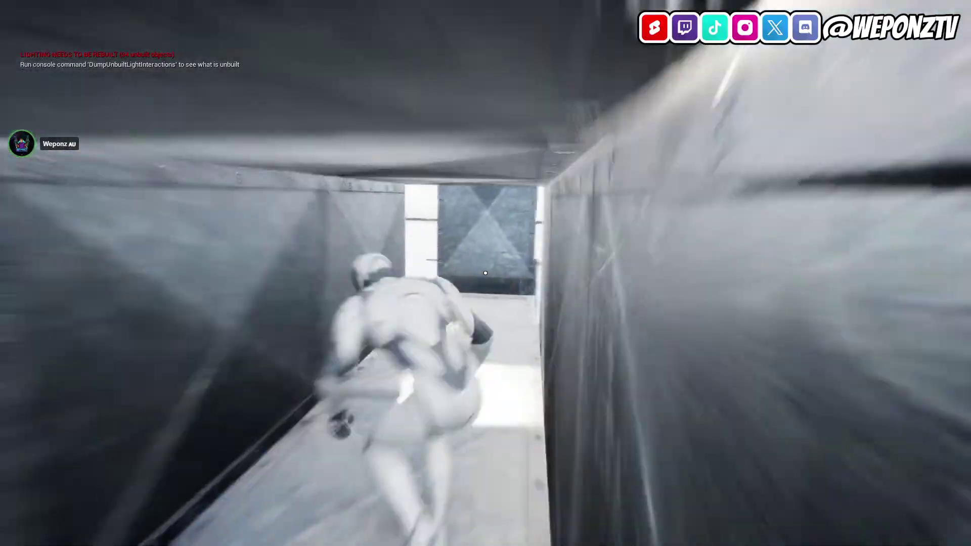
{"action": "key", "text": "w"}
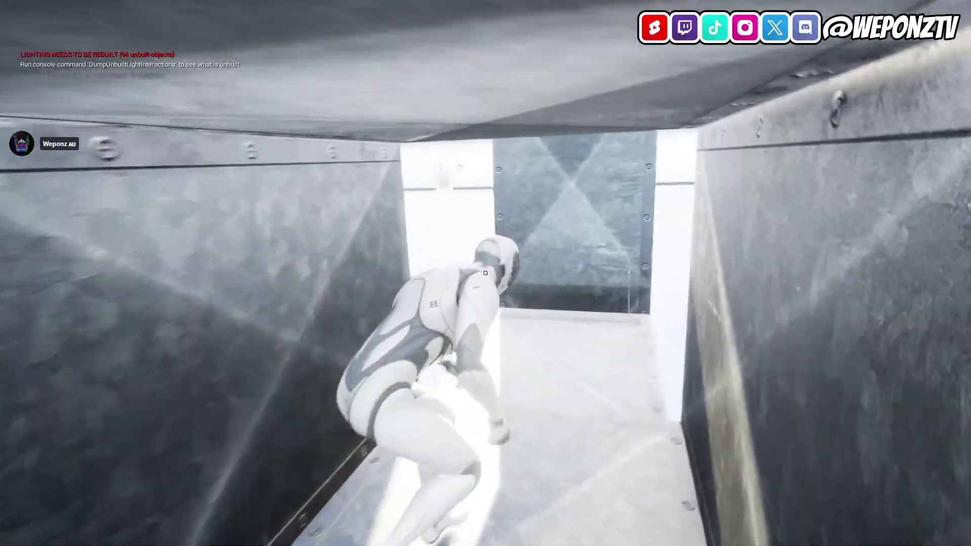
{"action": "key", "text": "w"}
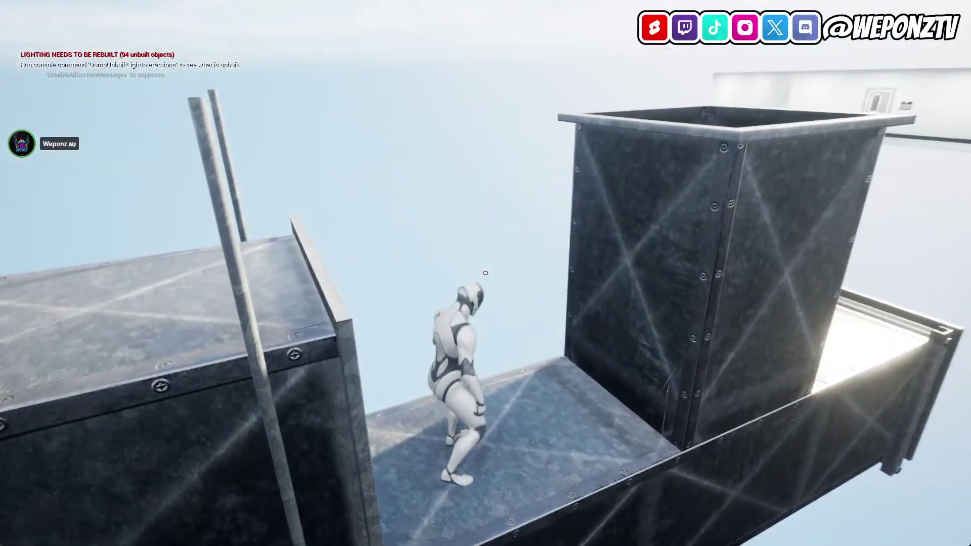
{"action": "key", "text": "Escape"}
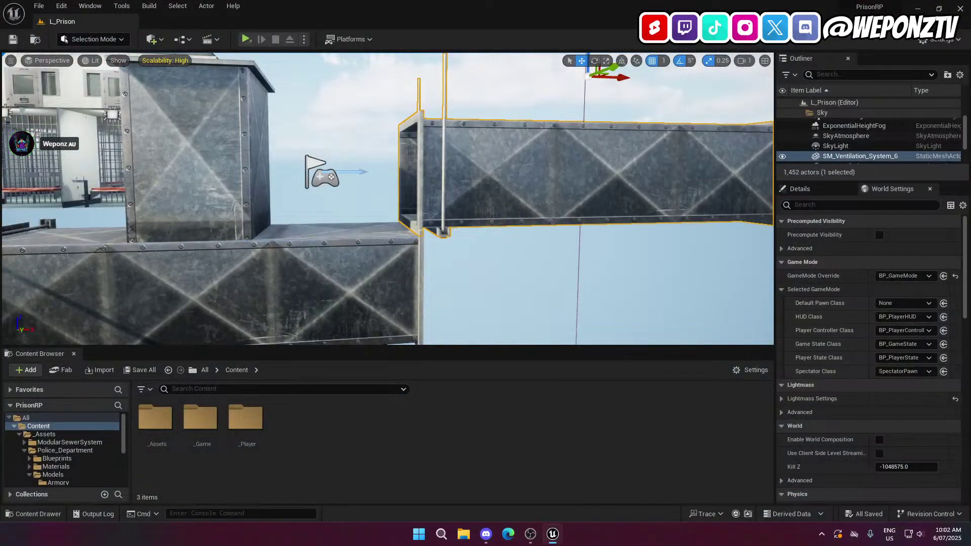
Go into Cell Block A and select the low vent on a cell's back wall
{"action": "key", "text": "s"}
{"action": "mouse_move", "coordinate": [591, 204]}
{"action": "right_mouse_down"}
{"action": "mouse_move", "coordinate": [590, 223]}
{"action": "mouse_move", "coordinate": [582, 213]}
{"action": "right_mouse_up"}
{"action": "key", "text": "a"}
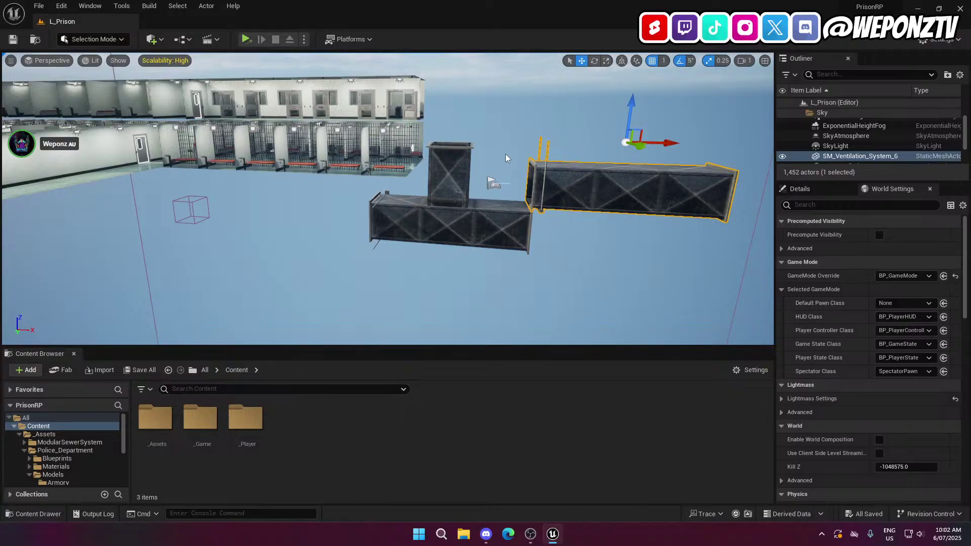
{"action": "key", "text": "w"}
{"action": "right_click_drag", "start_coordinate": [506, 154], "coordinate": [484, 163]}
{"action": "key", "text": "a"}
{"action": "key", "text": "w"}
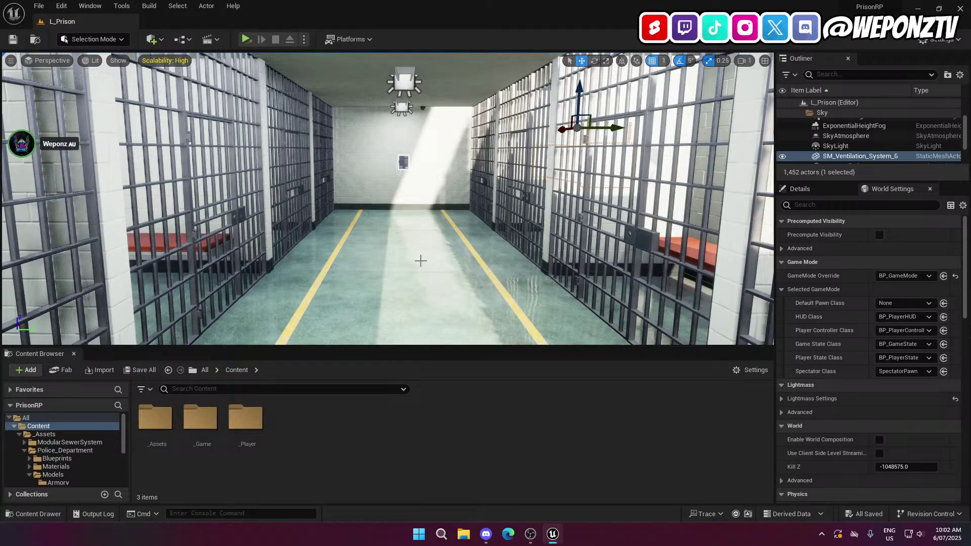
{"action": "right_click_drag", "start_coordinate": [437, 240], "coordinate": [329, 244]}
{"action": "key", "text": "w"}
{"action": "right_click_drag", "start_coordinate": [379, 221], "coordinate": [377, 221]}
{"action": "left_click", "coordinate": [414, 209]}
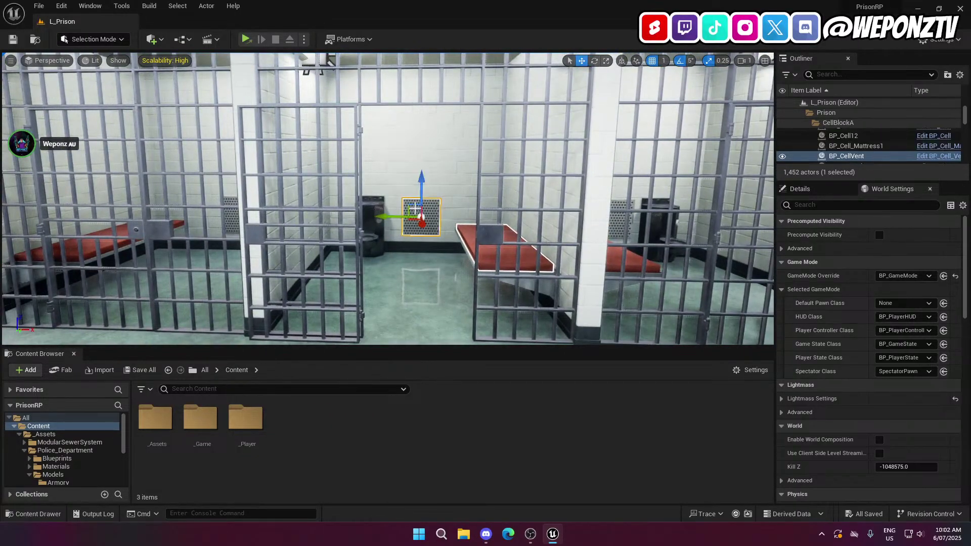
Delete the barred cell front and the mattress from the end cell beside the red wall box in Cell Block A
{"action": "key", "text": "d"}
{"action": "right_click_drag", "start_coordinate": [452, 270], "coordinate": [136, 271]}
{"action": "key", "text": "d"}
{"action": "key", "text": "w"}
{"action": "key", "text": "s"}
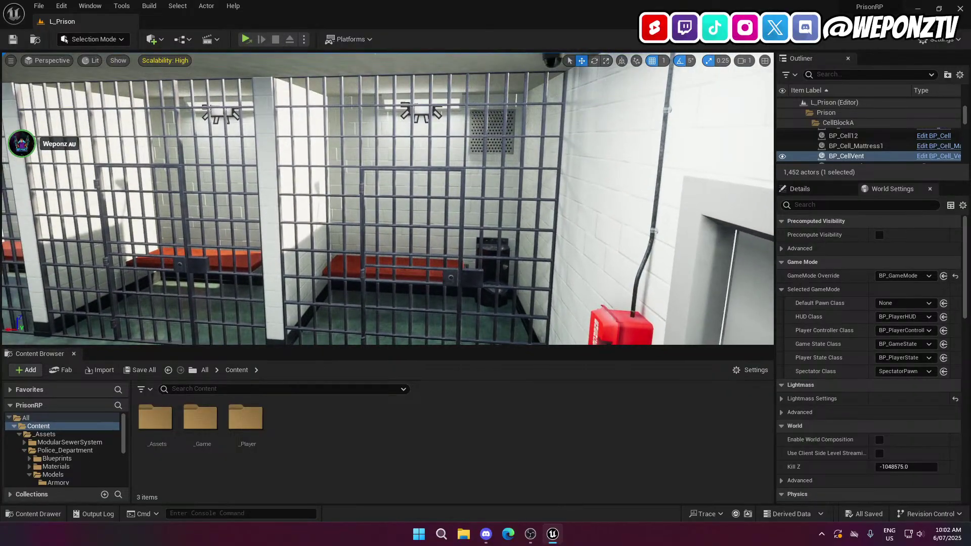
{"action": "left_click", "coordinate": [338, 223]}
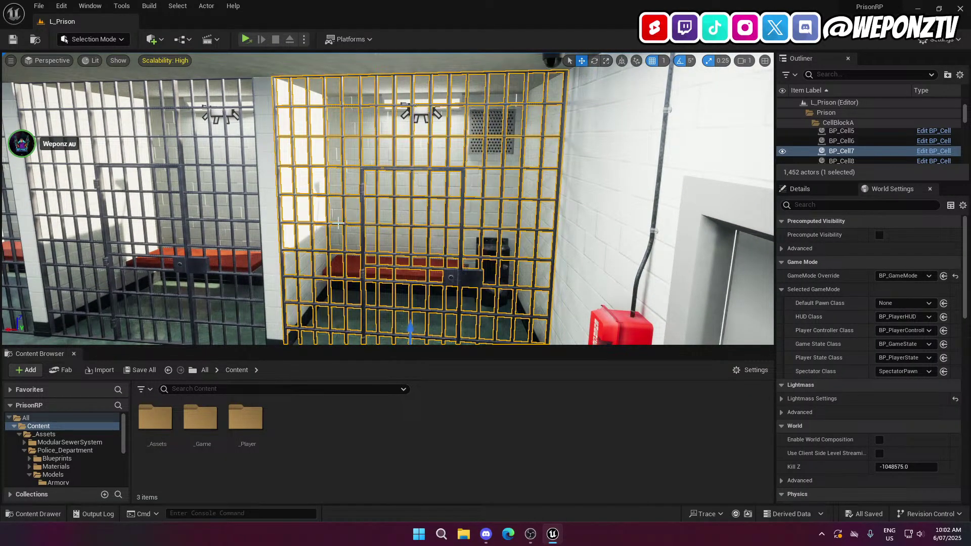
{"action": "key", "text": "Delete"}
{"action": "left_click", "coordinate": [369, 271]}
{"action": "key", "text": "Delete"}
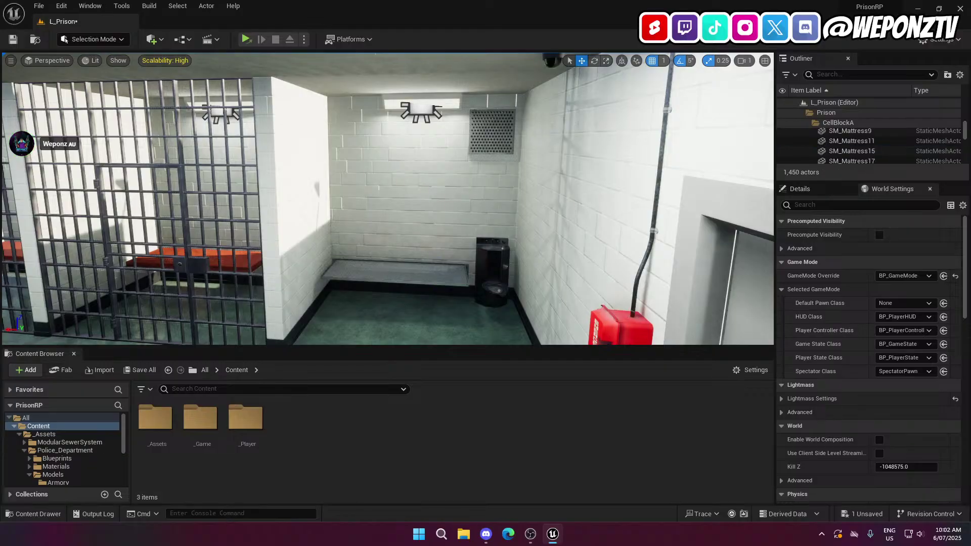
Delete the bed bench, the toilet and the upper wall vent from the end cell
{"action": "left_click", "coordinate": [493, 273]}
{"action": "key", "text": "Delete"}
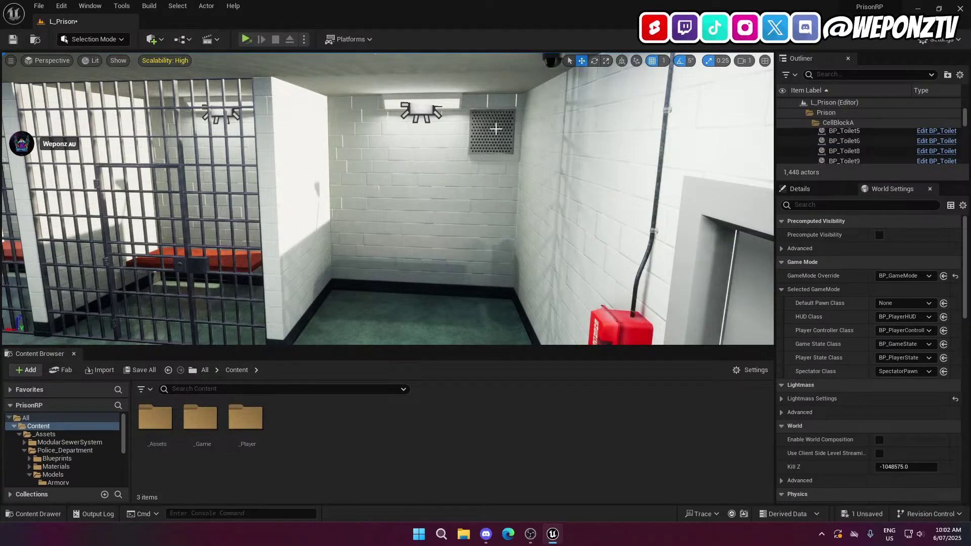
{"action": "left_click", "coordinate": [495, 129]}
{"action": "key", "text": "Delete"}
{"action": "key", "text": "w"}
{"action": "right_click_drag", "start_coordinate": [496, 129], "coordinate": [723, 68]}
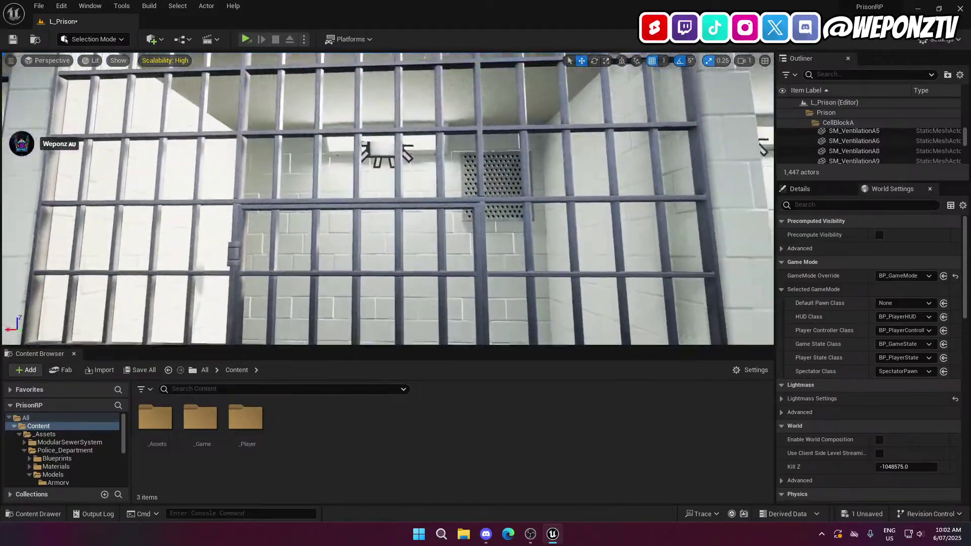
{"action": "right_click_drag", "start_coordinate": [384, 197], "coordinate": [283, 167]}
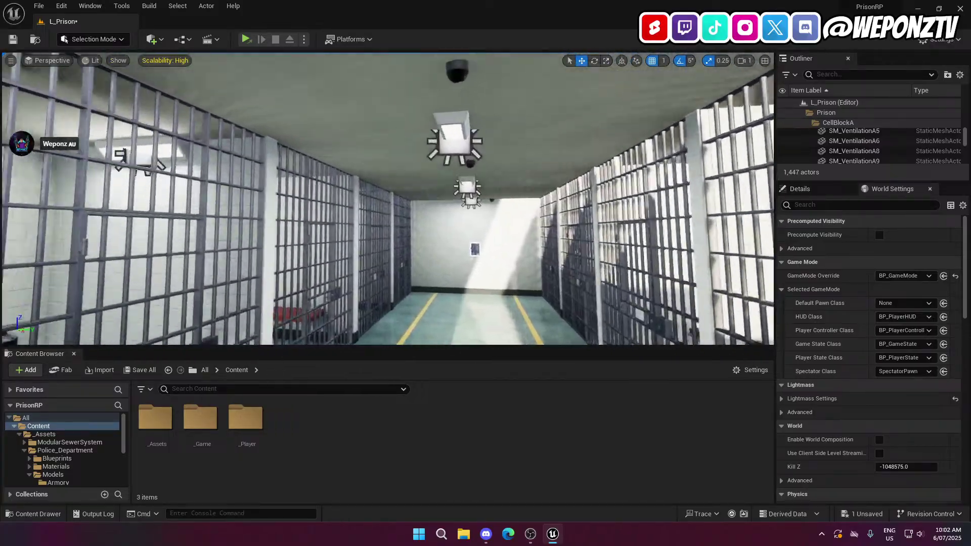
{"action": "right_click_drag", "start_coordinate": [385, 197], "coordinate": [511, 213]}
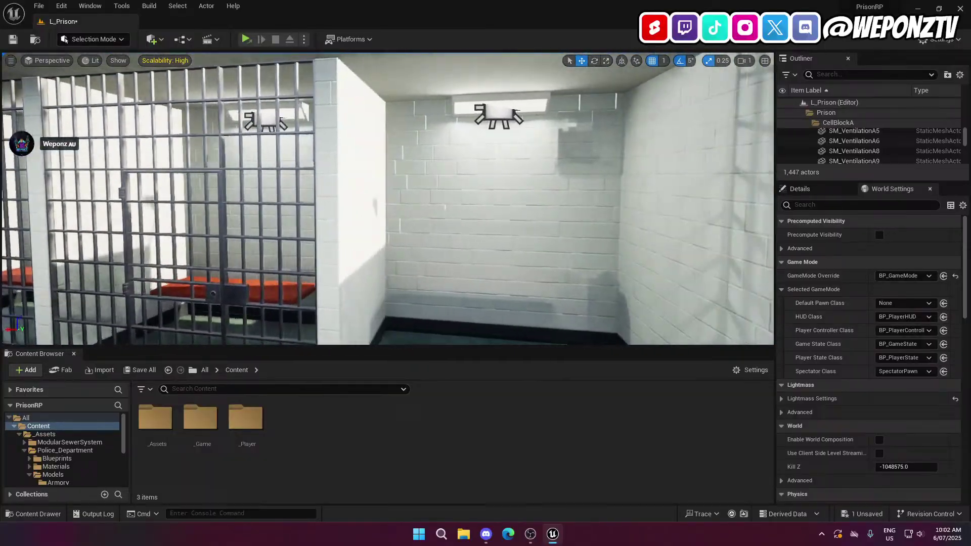
Select the end cell's ceiling tile and open the ModularSewerSystem Models LevelStructure asset folder
{"action": "right_click_drag", "start_coordinate": [387, 198], "coordinate": [430, 147]}
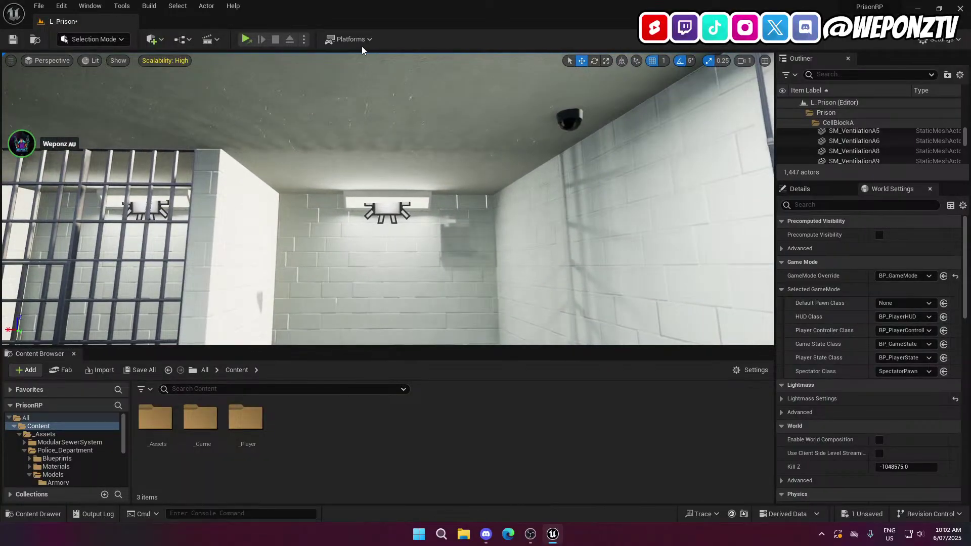
{"action": "left_click", "coordinate": [419, 194]}
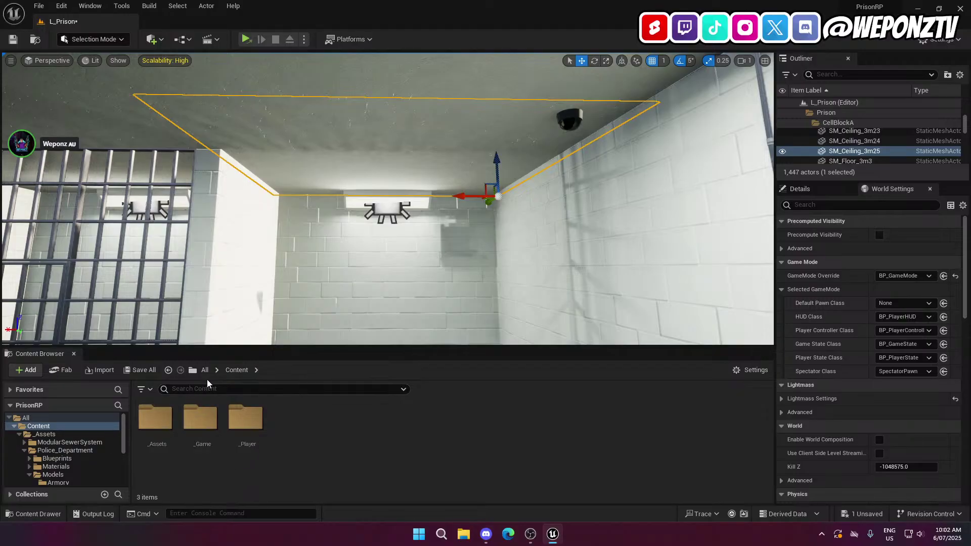
{"action": "double_click", "coordinate": [158, 435]}
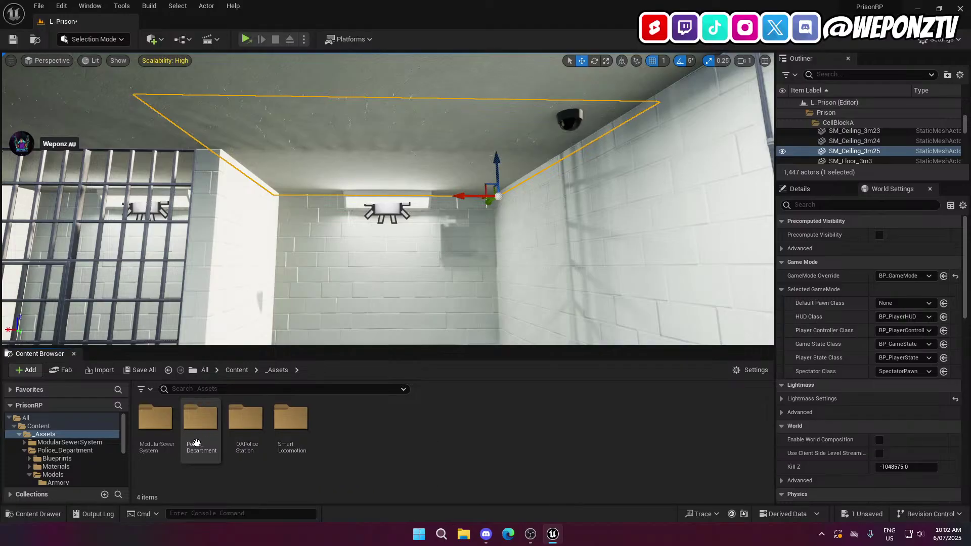
{"action": "double_click", "coordinate": [155, 423]}
{"action": "double_click", "coordinate": [301, 432]}
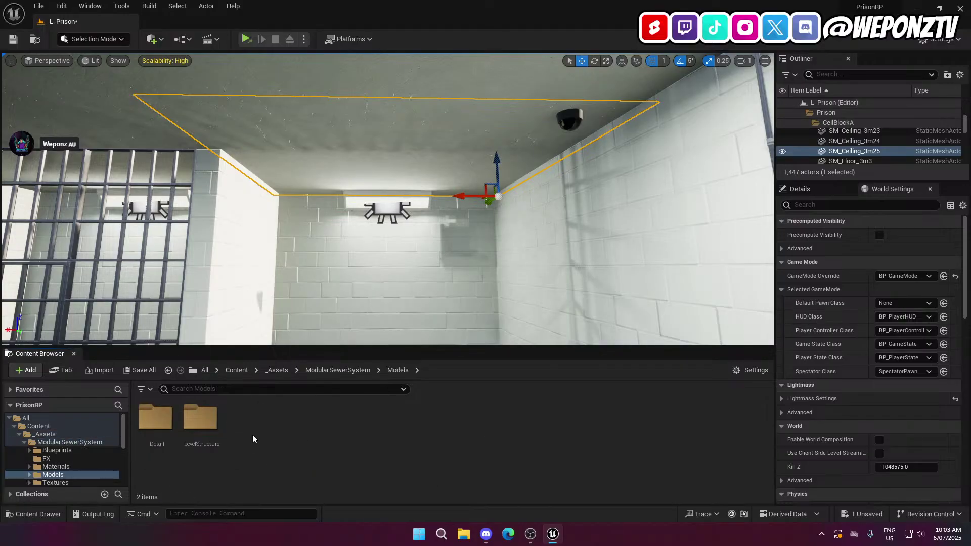
{"action": "double_click", "coordinate": [200, 431]}
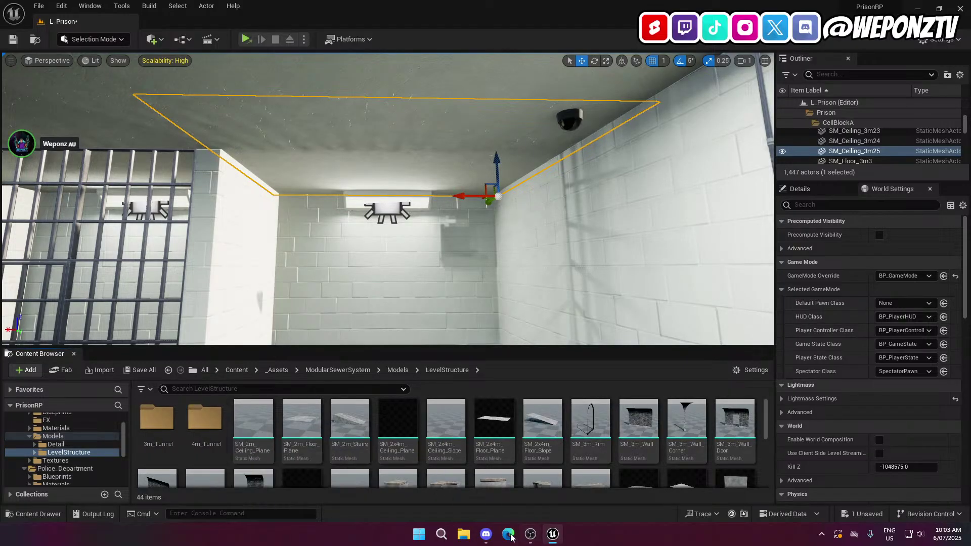
Find the SM_4m_Wall_SquareSeal mesh among the LevelStructure assets and place it in the end cell
{"action": "left_click", "coordinate": [489, 535]}
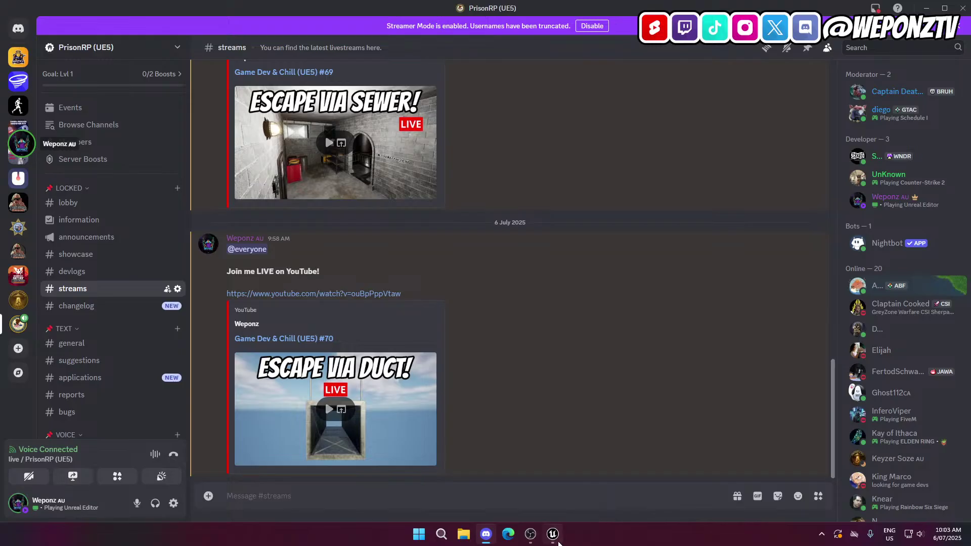
{"action": "left_click", "coordinate": [553, 535]}
{"action": "scroll", "coordinate": [516, 447], "scroll_direction": "down", "scroll_amount": 2}
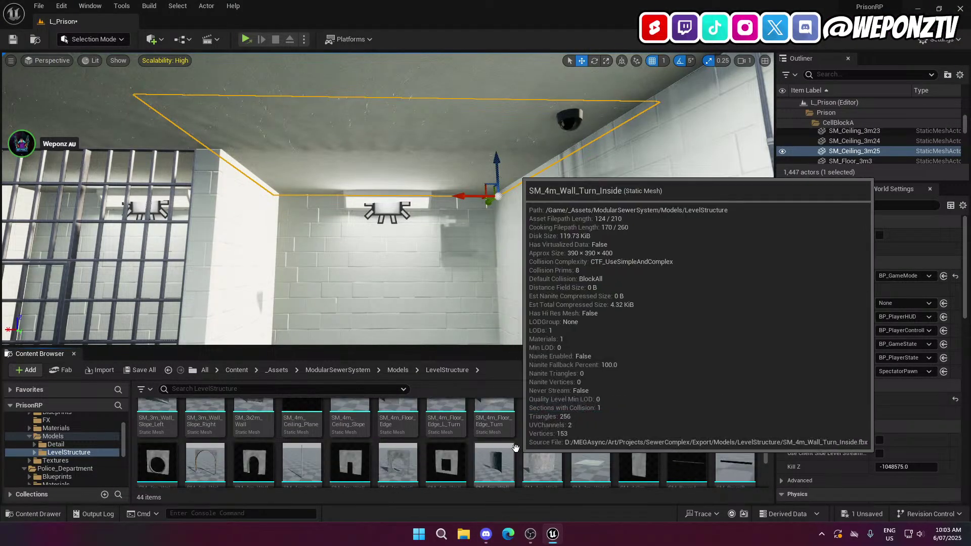
{"action": "scroll", "coordinate": [515, 447], "scroll_direction": "up", "scroll_amount": 1}
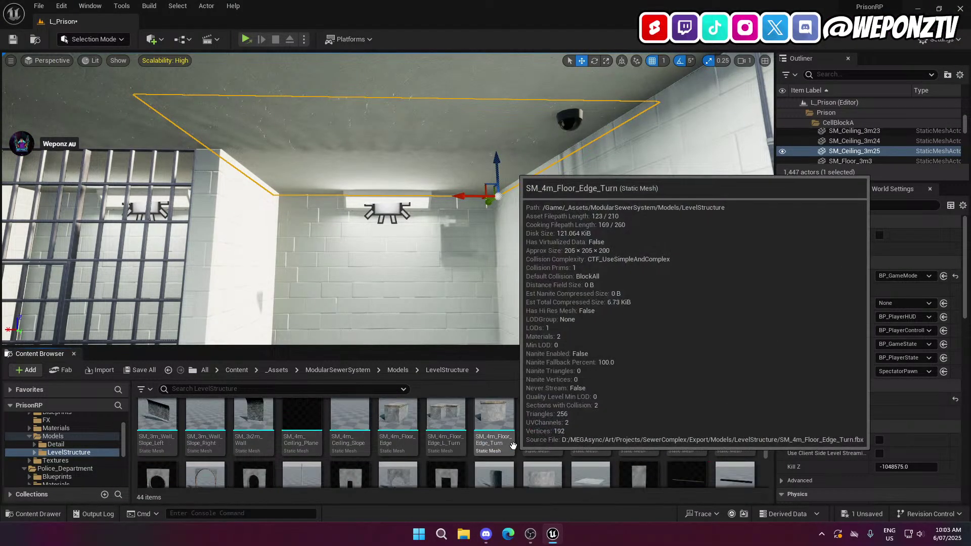
{"action": "scroll", "coordinate": [515, 438], "scroll_direction": "down", "scroll_amount": 1}
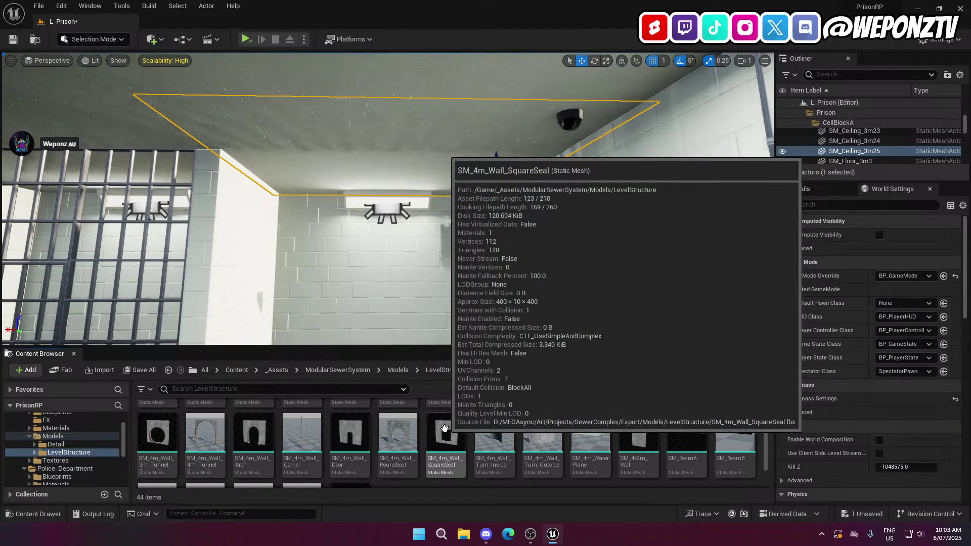
{"action": "scroll", "coordinate": [498, 438], "scroll_direction": "up", "scroll_amount": 1}
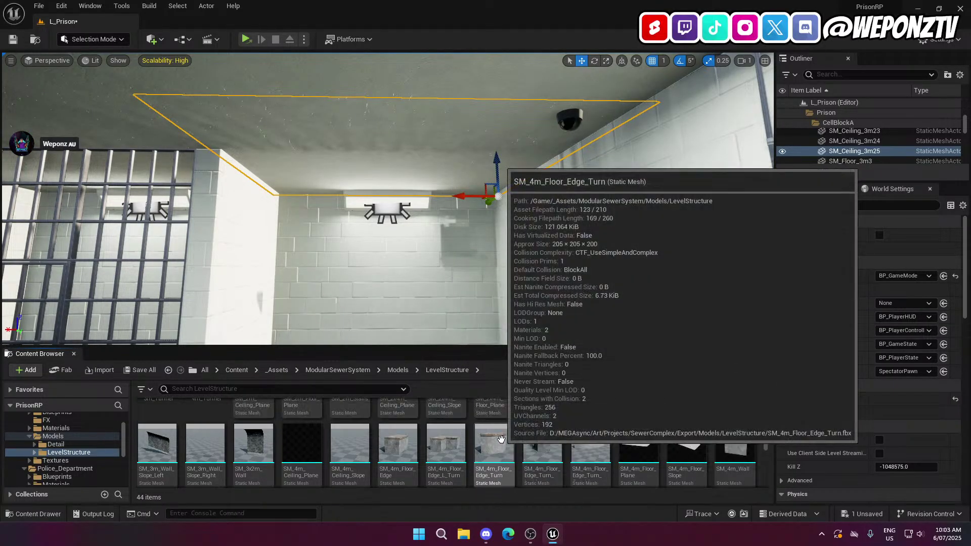
{"action": "scroll", "coordinate": [501, 438], "scroll_direction": "up", "scroll_amount": 1}
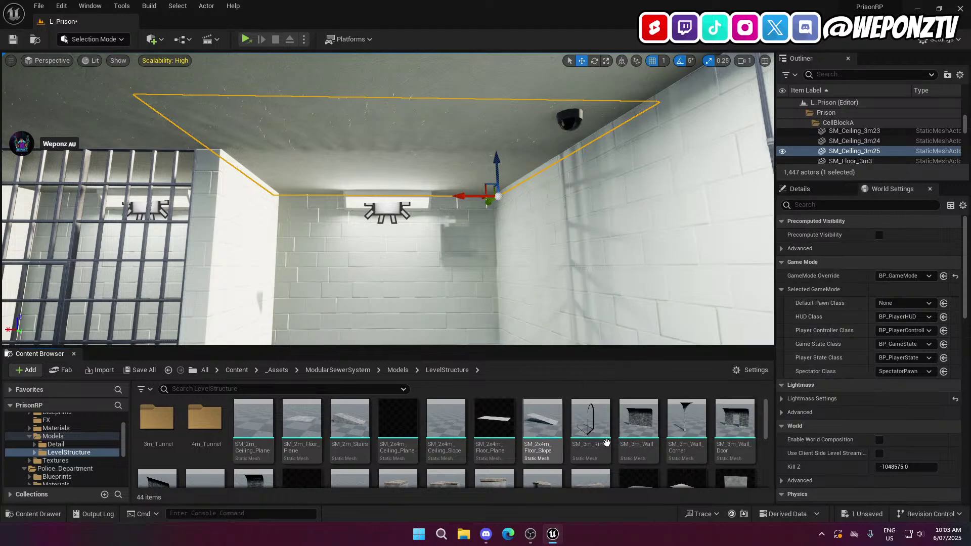
{"action": "scroll", "coordinate": [606, 443], "scroll_direction": "down", "scroll_amount": 3}
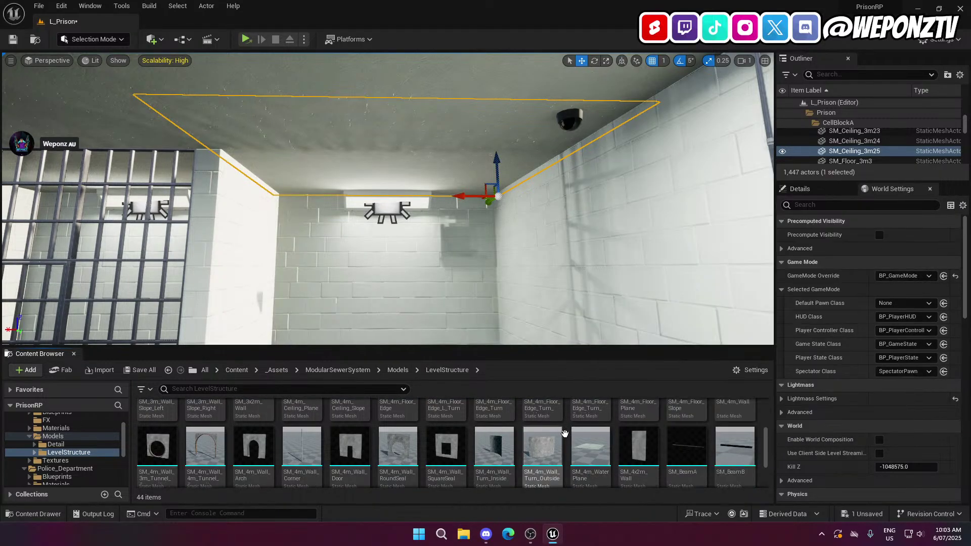
{"action": "scroll", "coordinate": [565, 434], "scroll_direction": "down", "scroll_amount": 1}
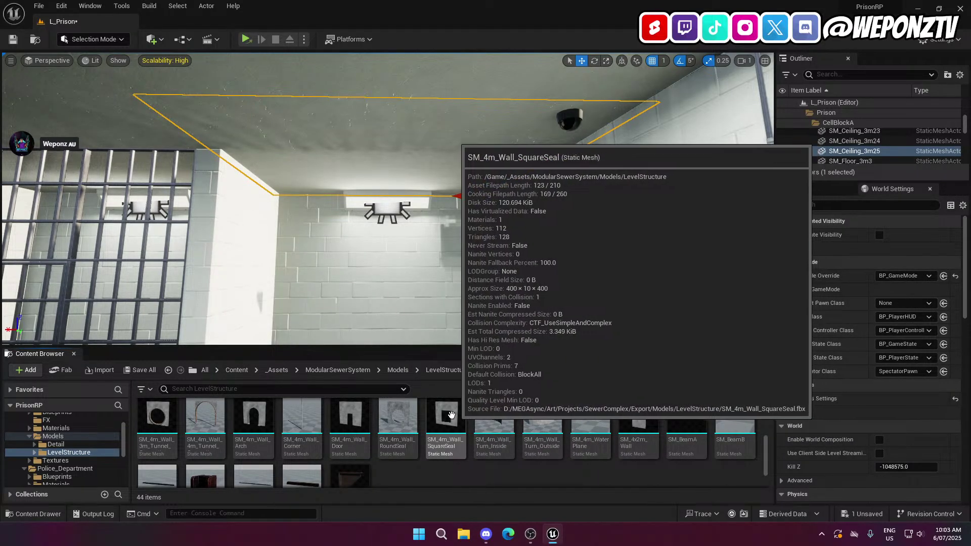
{"action": "left_click", "coordinate": [452, 415]}
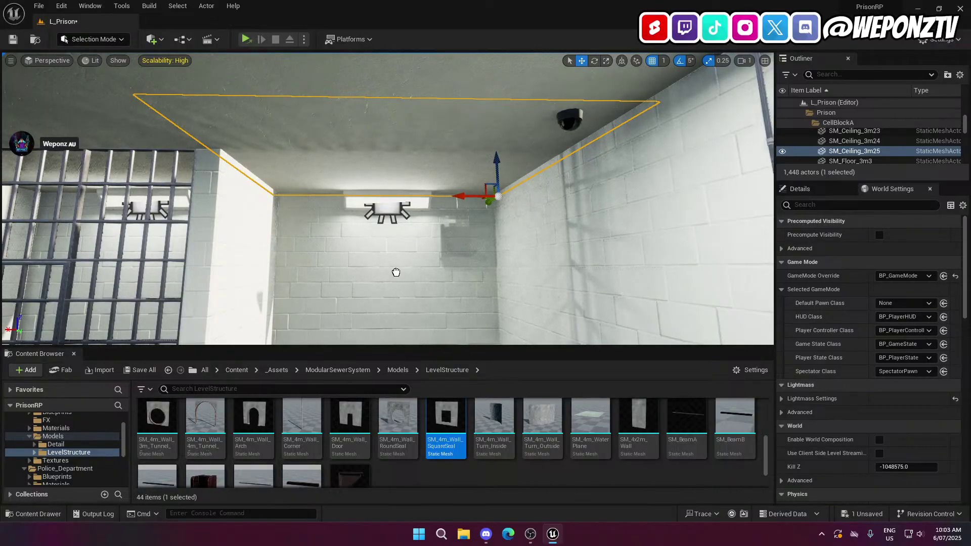
{"action": "left_click_drag", "start_coordinate": [396, 272], "coordinate": [396, 272]}
Rotate the square-opening wall panel 90° about the X axis so it lies flat like a ceiling
{"action": "mouse_move", "coordinate": [478, 128]}
{"action": "right_mouse_down"}
{"action": "mouse_move", "coordinate": [521, 127]}
{"action": "mouse_move", "coordinate": [477, 127]}
{"action": "right_mouse_up"}
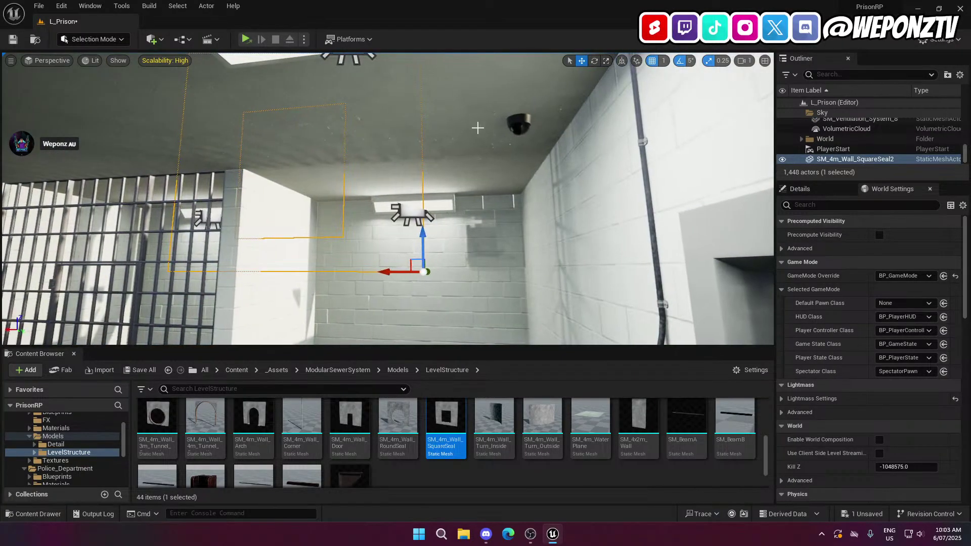
{"action": "left_click", "coordinate": [594, 61]}
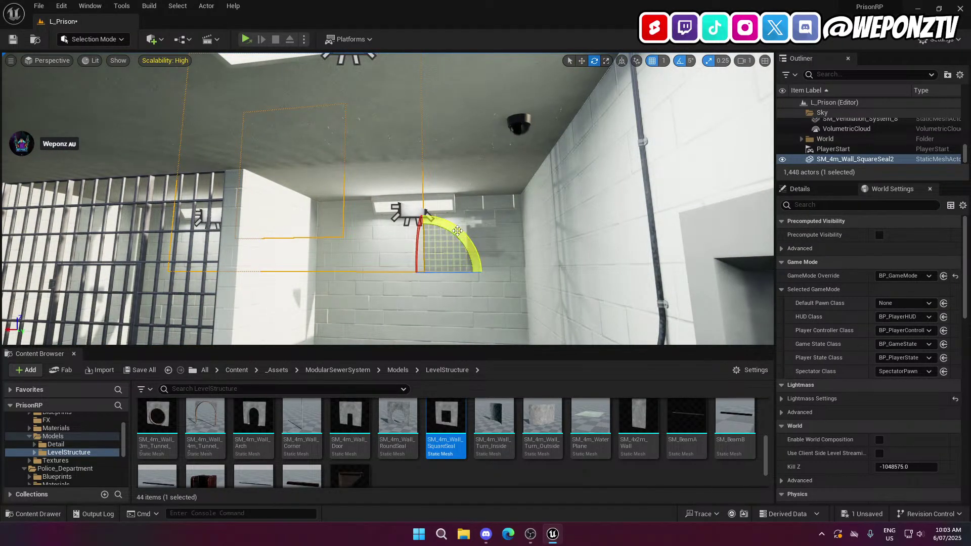
{"action": "left_click_drag", "start_coordinate": [438, 227], "coordinate": [416, 269]}
{"action": "right_click_drag", "start_coordinate": [385, 152], "coordinate": [354, 162]}
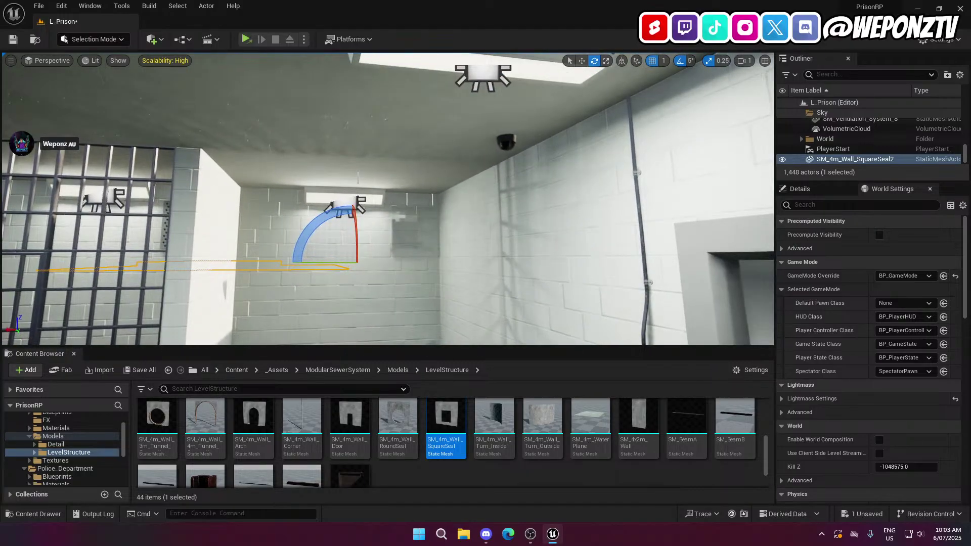
Check the cell ceiling tile's location and set the square-opening panel's Z location to 300
{"action": "left_click", "coordinate": [354, 152]}
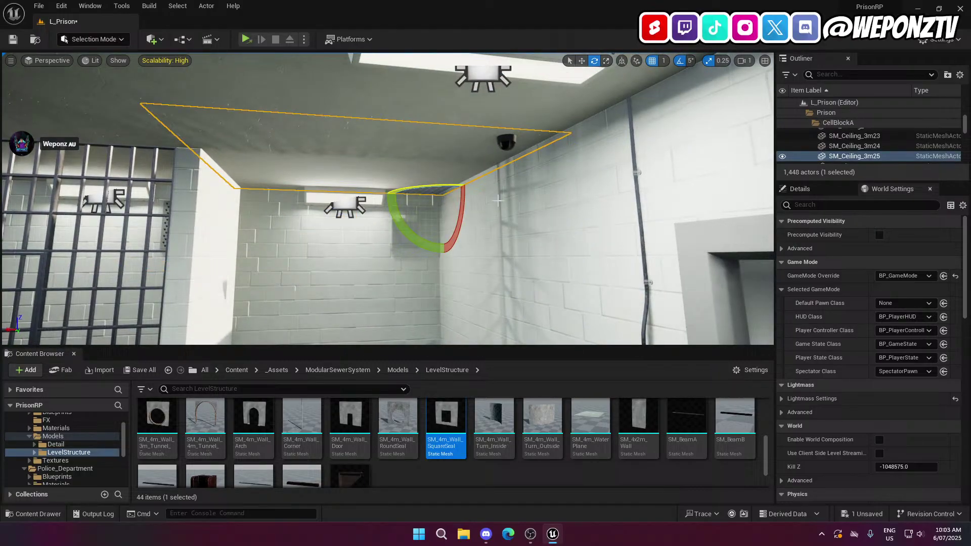
{"action": "left_click", "coordinate": [831, 191]}
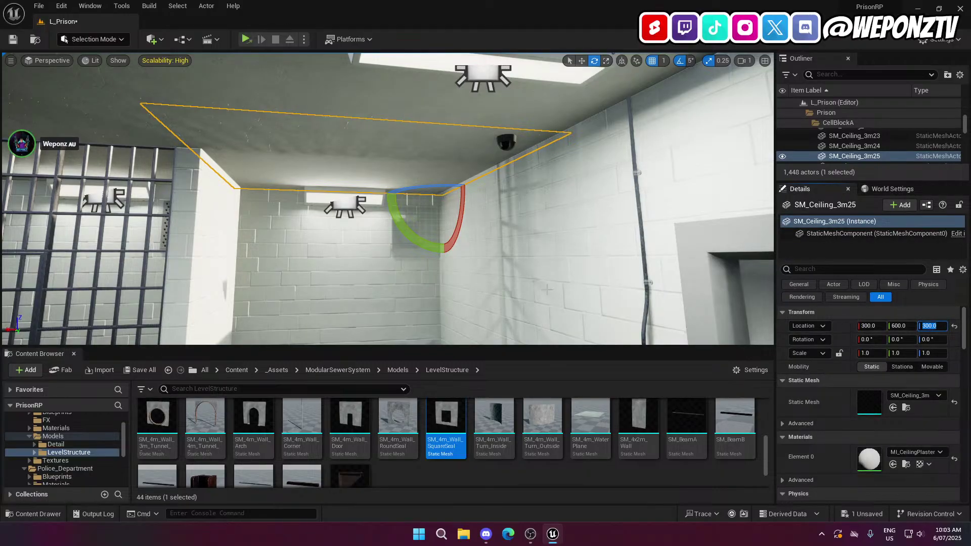
{"action": "right_click_drag", "start_coordinate": [333, 249], "coordinate": [333, 250]}
{"action": "right_click_drag", "start_coordinate": [292, 220], "coordinate": [293, 219]}
{"action": "left_click", "coordinate": [293, 219]}
{"action": "right_click_drag", "start_coordinate": [373, 180], "coordinate": [372, 180]}
{"action": "left_click", "coordinate": [351, 179]}
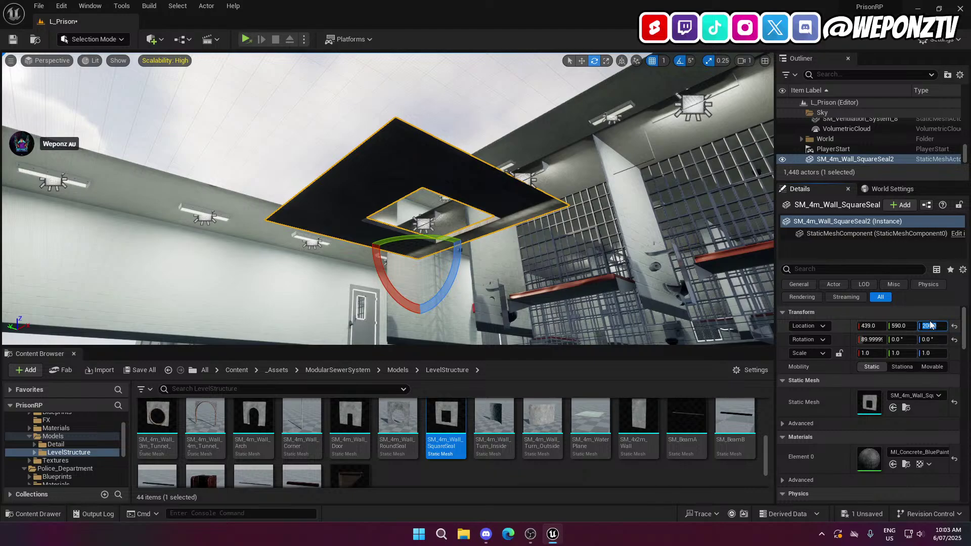
{"action": "type", "text": "300"}
{"action": "key", "text": "Return"}
Delete the original SM_Ceiling_3m25 tile above the end cell
{"action": "right_click_drag", "start_coordinate": [526, 219], "coordinate": [526, 218]}
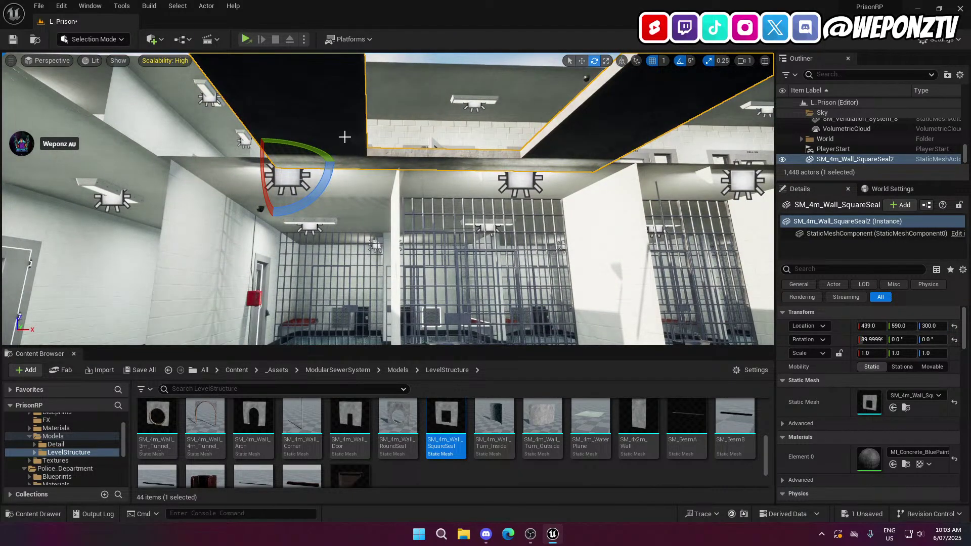
{"action": "left_click", "coordinate": [335, 181]}
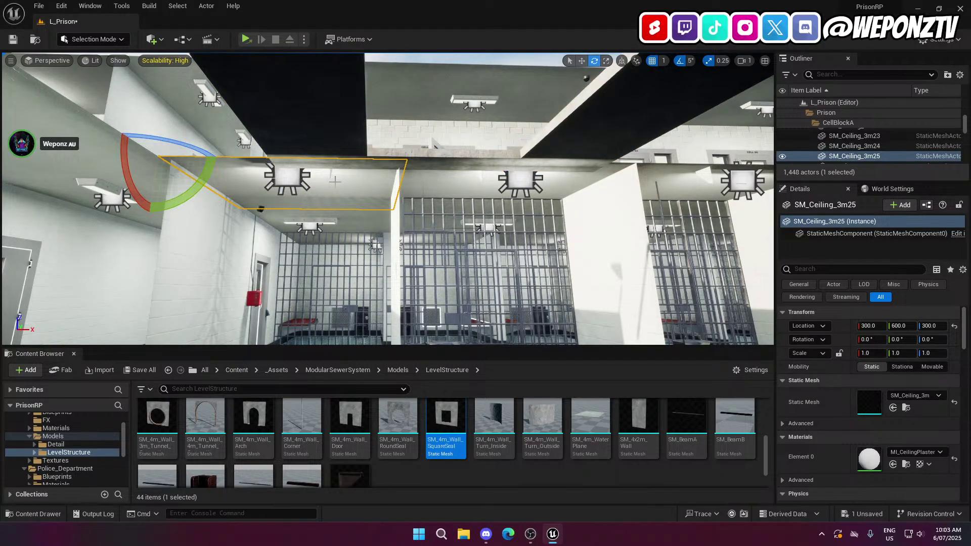
{"action": "key", "text": "Delete"}
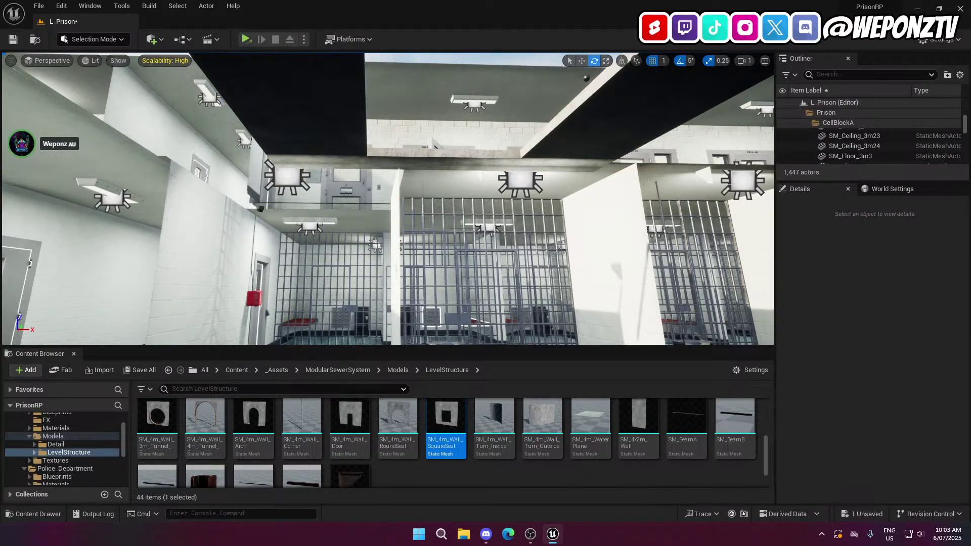
Apply the cell wall's MI_WallBlock material to the square-opening panel
{"action": "left_click", "coordinate": [465, 164]}
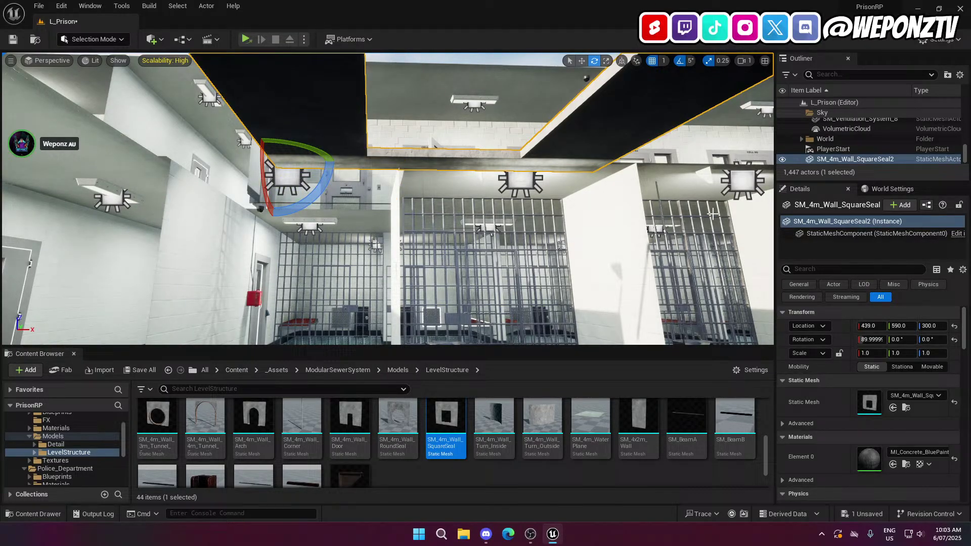
{"action": "left_click", "coordinate": [221, 247]}
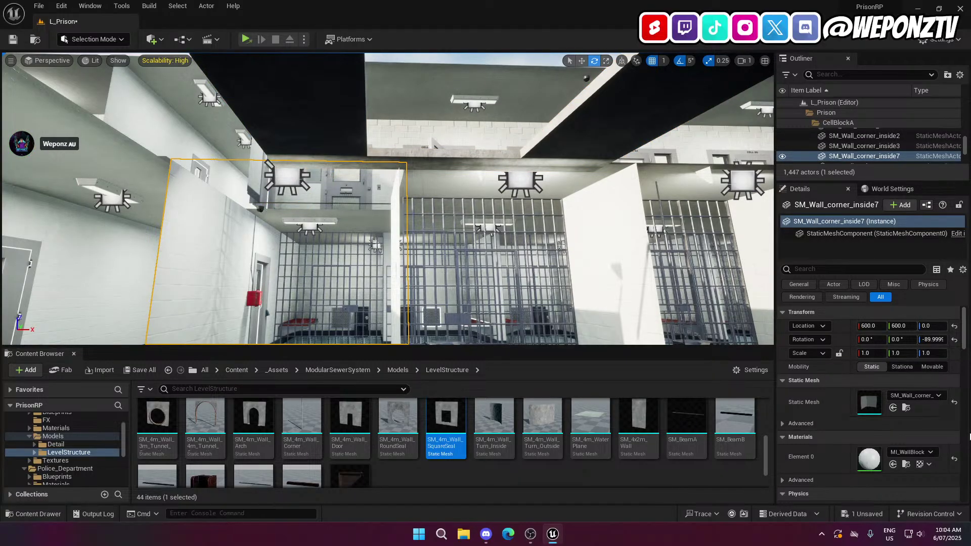
{"action": "left_click", "coordinate": [893, 464]}
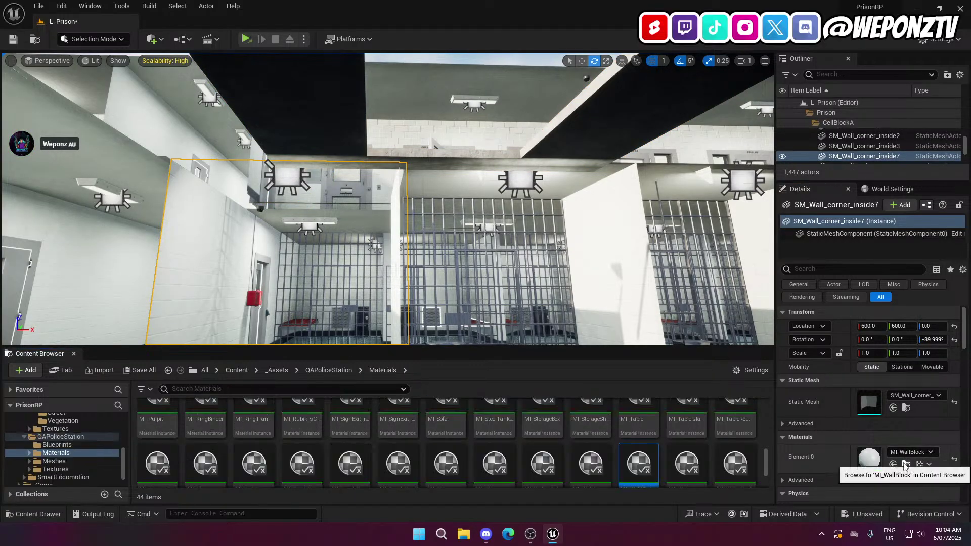
{"action": "left_click", "coordinate": [583, 114]}
{"action": "left_click", "coordinate": [893, 464]}
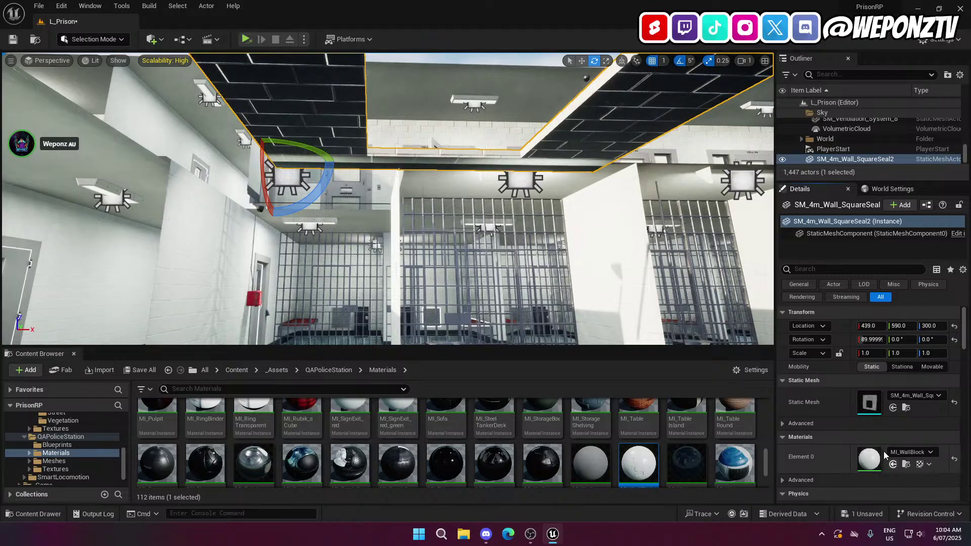
Locate the neighbouring ceiling tile's MI_CeilingPlaster material and apply it to the square-opening panel
{"action": "right_click_drag", "start_coordinate": [656, 207], "coordinate": [489, 126]}
{"action": "key", "text": "w"}
{"action": "key", "text": "w"}
{"action": "key", "text": "s"}
{"action": "left_click", "coordinate": [489, 126]}
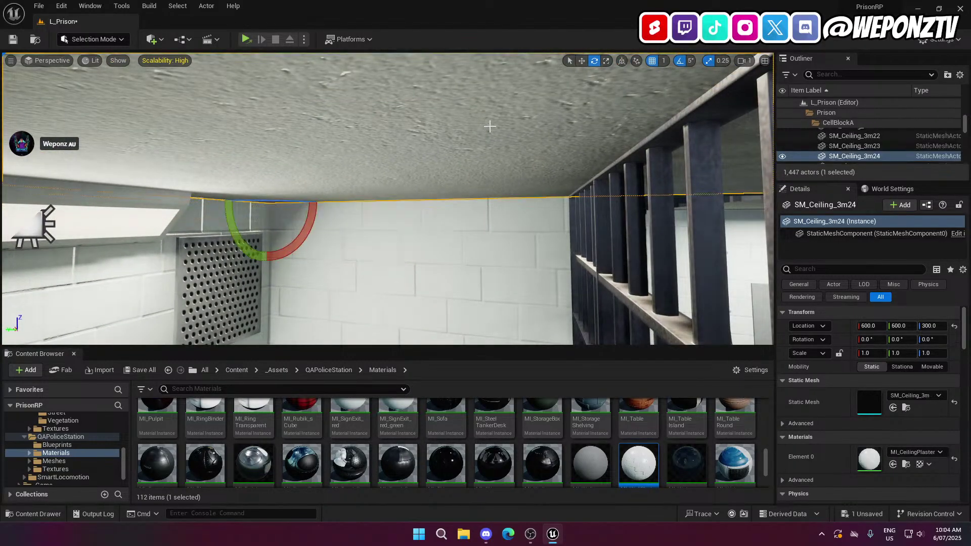
{"action": "left_click", "coordinate": [906, 464]}
{"action": "key", "text": "s"}
{"action": "right_click_drag", "start_coordinate": [613, 338], "coordinate": [748, 202]}
{"action": "key", "text": "w"}
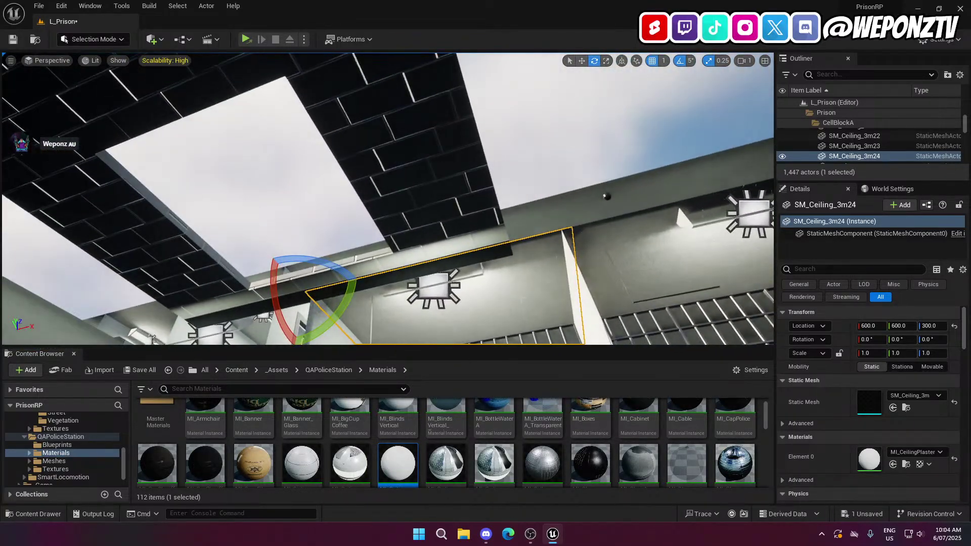
{"action": "left_click", "coordinate": [415, 152]}
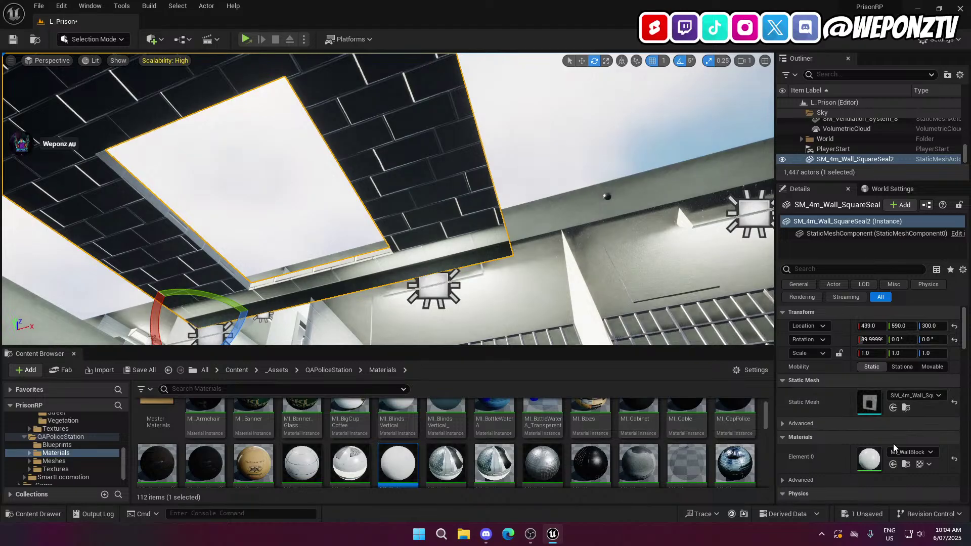
{"action": "left_click", "coordinate": [894, 464]}
Move the square-opening panel along the X axis to 275, in line with the end cell
{"action": "right_click_drag", "start_coordinate": [622, 299], "coordinate": [521, 318]}
{"action": "key", "text": "s"}
{"action": "right_click_drag", "start_coordinate": [621, 173], "coordinate": [620, 172]}
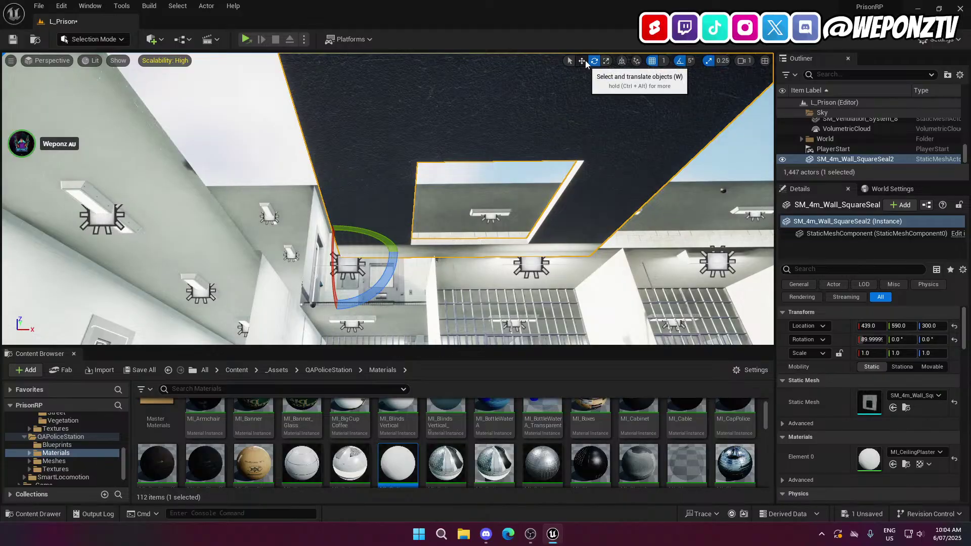
{"action": "left_click", "coordinate": [584, 60]}
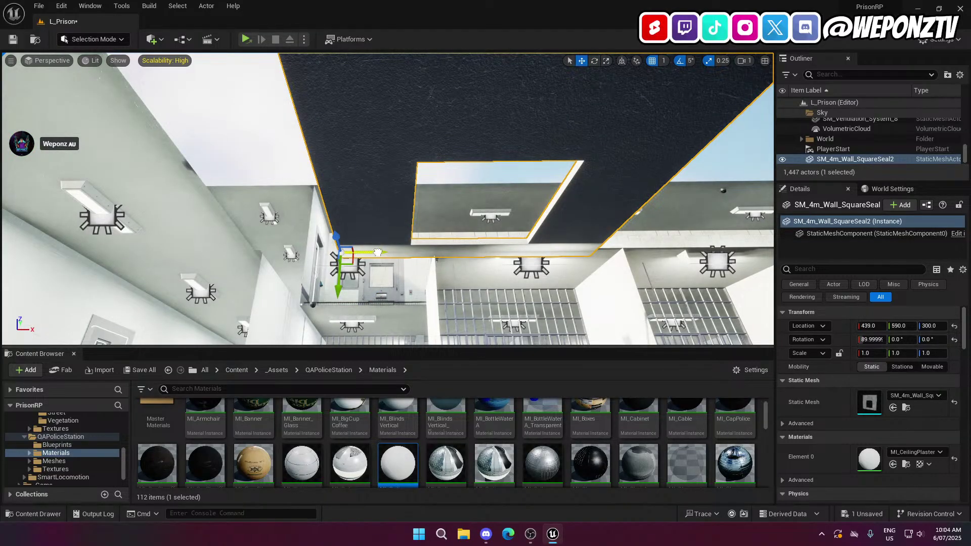
{"action": "left_click_drag", "start_coordinate": [378, 252], "coordinate": [273, 253]}
Move the square-opening panel along the Y axis to 291 so it covers the end cell as a ceiling
{"action": "right_click_drag", "start_coordinate": [273, 253], "coordinate": [273, 253]}
{"action": "right_click_drag", "start_coordinate": [375, 270], "coordinate": [374, 270]}
{"action": "right_click_drag", "start_coordinate": [474, 158], "coordinate": [474, 159]}
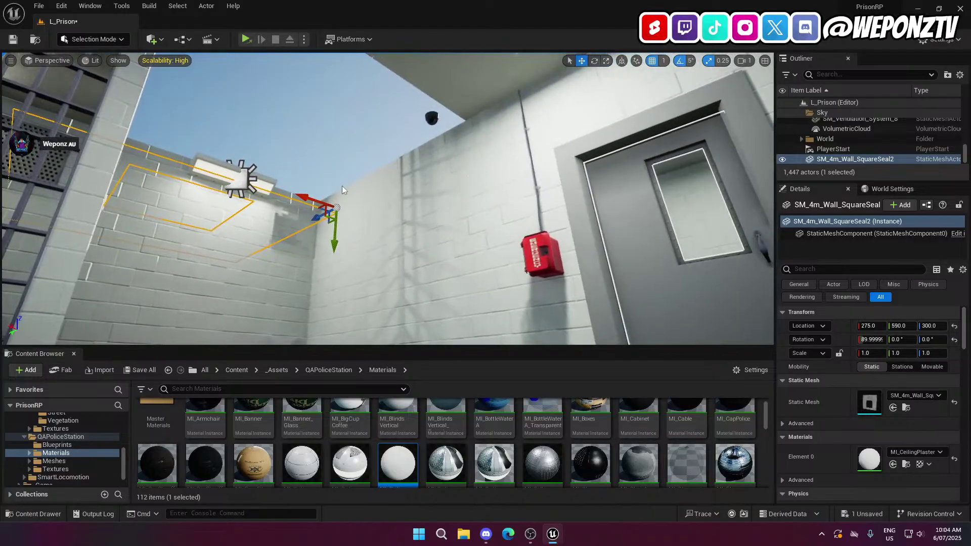
{"action": "left_click_drag", "start_coordinate": [317, 218], "coordinate": [451, 148]}
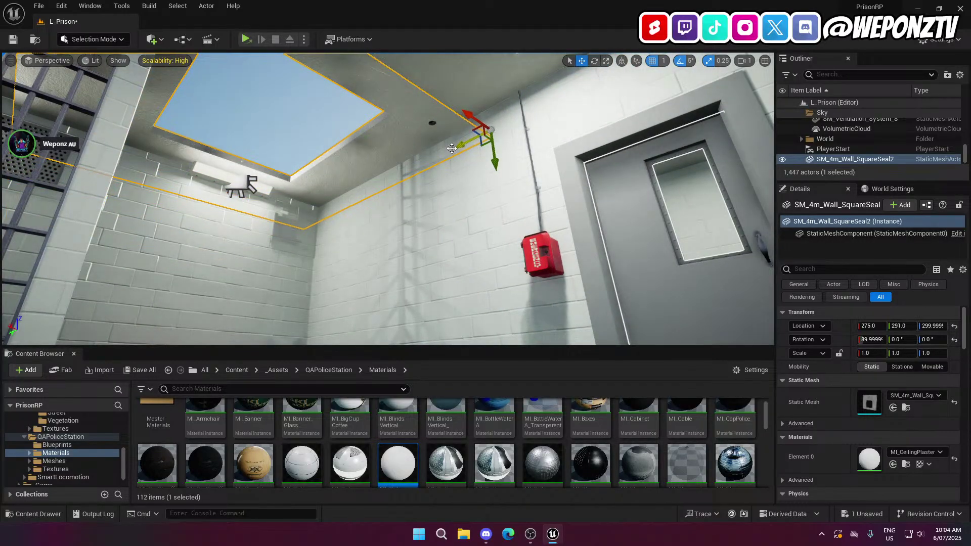
{"action": "right_click_drag", "start_coordinate": [451, 162], "coordinate": [451, 162]}
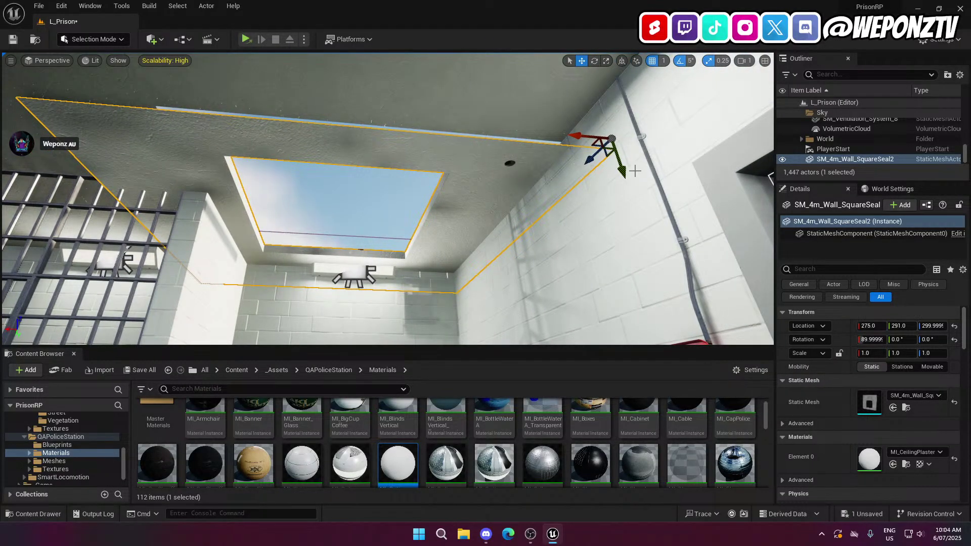
Raise the square-opening panel to Z 310 so it sits at the height of the neighbouring ceiling
{"action": "left_click_drag", "start_coordinate": [621, 170], "coordinate": [620, 160]}
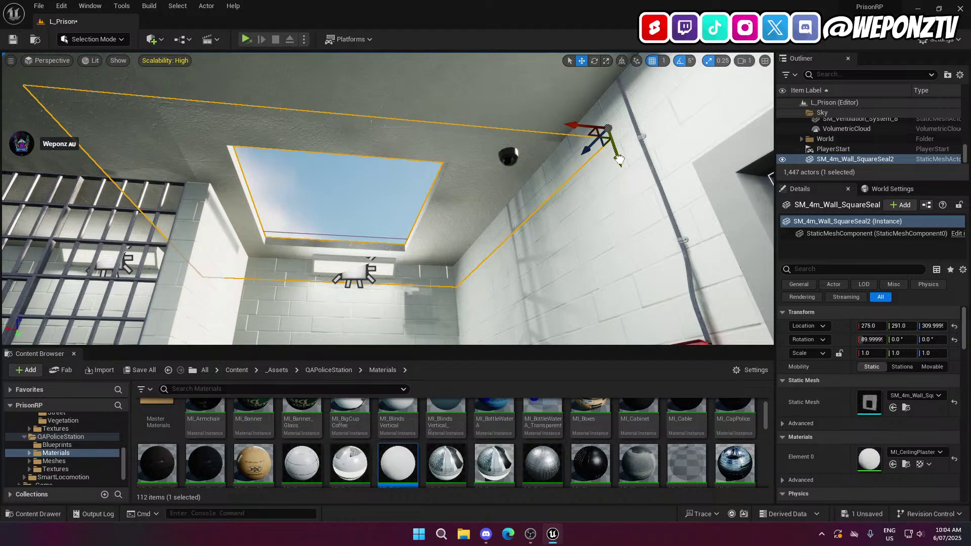
{"action": "left_click", "coordinate": [596, 183]}
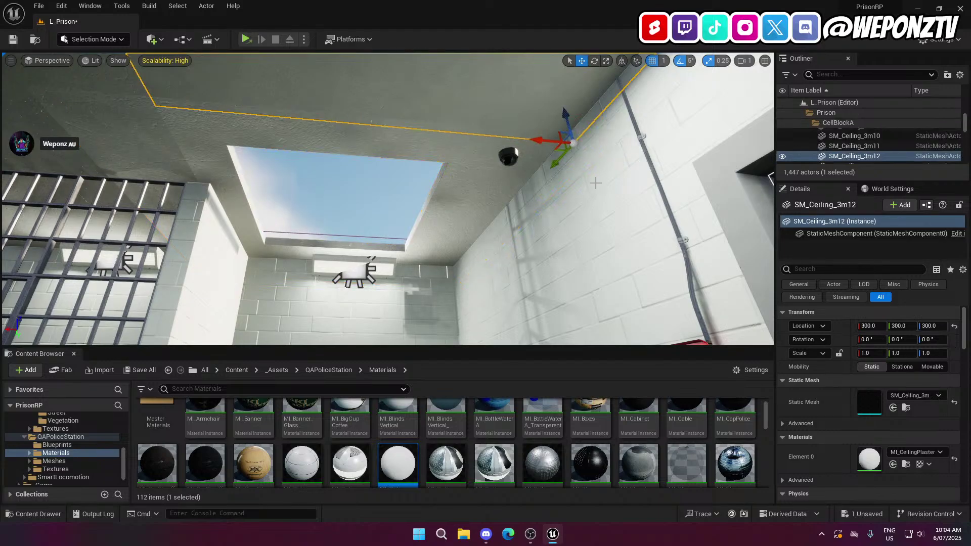
{"action": "key", "text": "ctrl+z"}
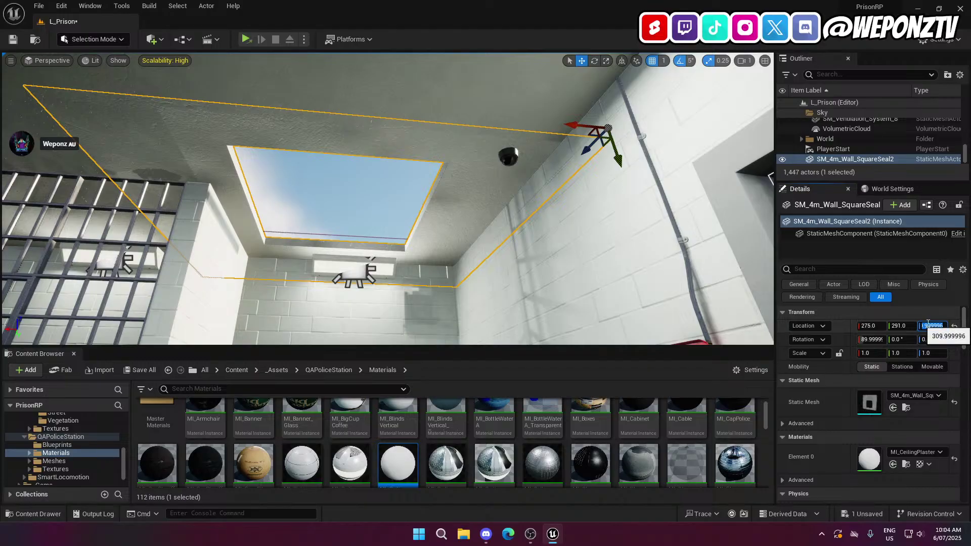
{"action": "key", "text": "Return"}
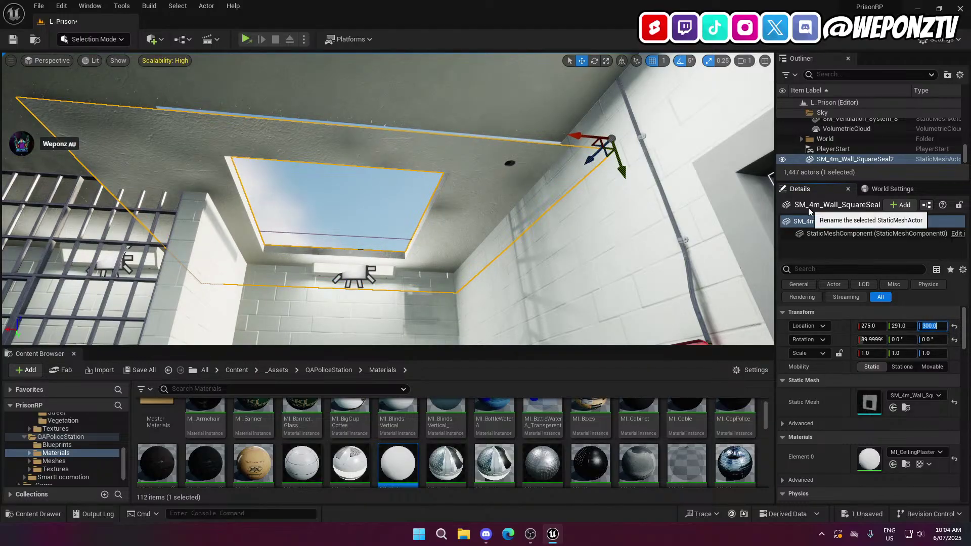
{"action": "key", "text": "Return"}
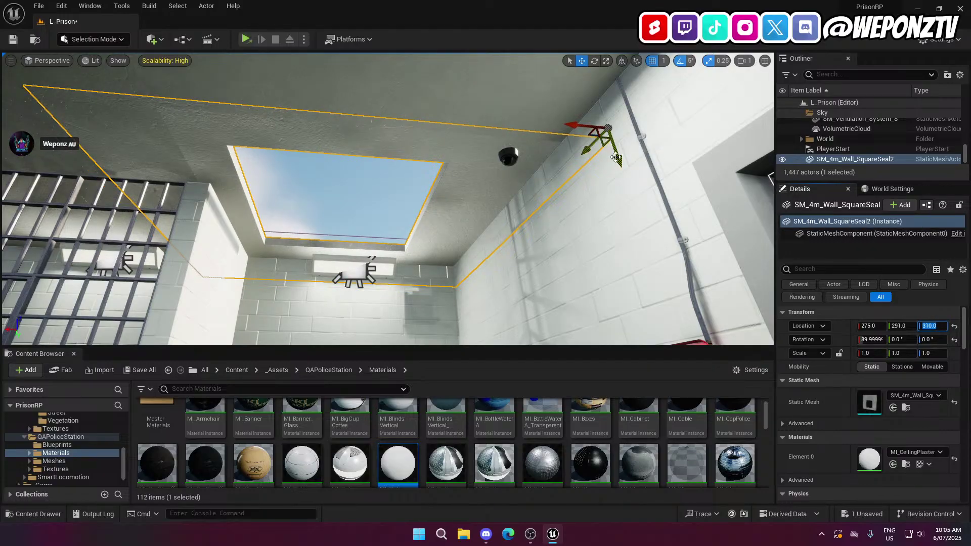
Shift the square-opening panel along the X axis to 202, bringing its opening closer to the cell's side wall
{"action": "left_click_drag", "start_coordinate": [573, 126], "coordinate": [661, 134]}
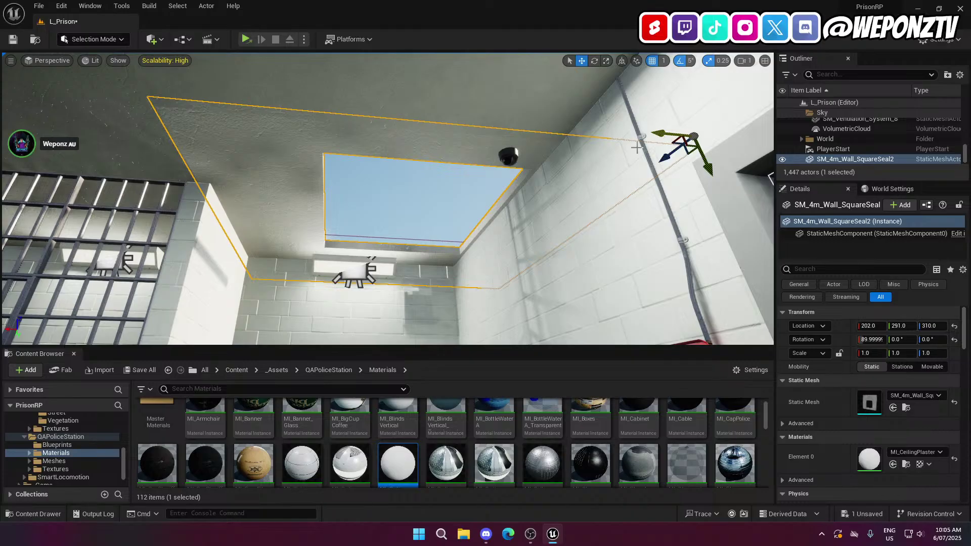
{"action": "right_click_drag", "start_coordinate": [637, 147], "coordinate": [637, 147]}
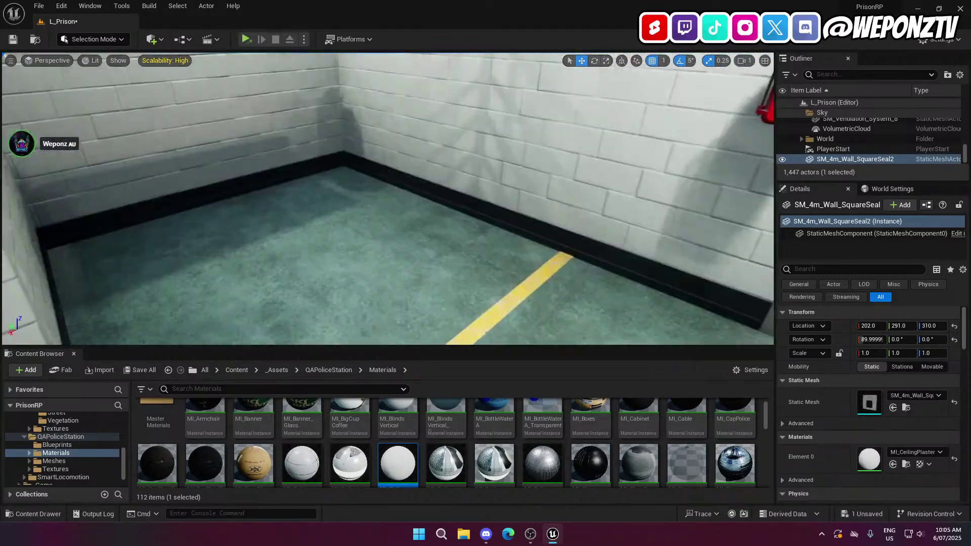
{"action": "right_click_drag", "start_coordinate": [541, 208], "coordinate": [542, 208]}
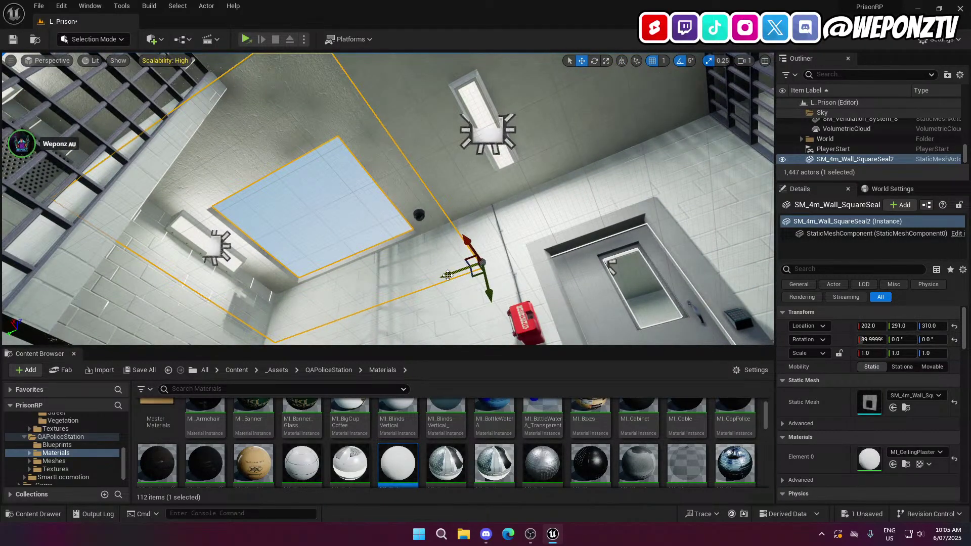
{"action": "right_click_drag", "start_coordinate": [611, 267], "coordinate": [611, 267]}
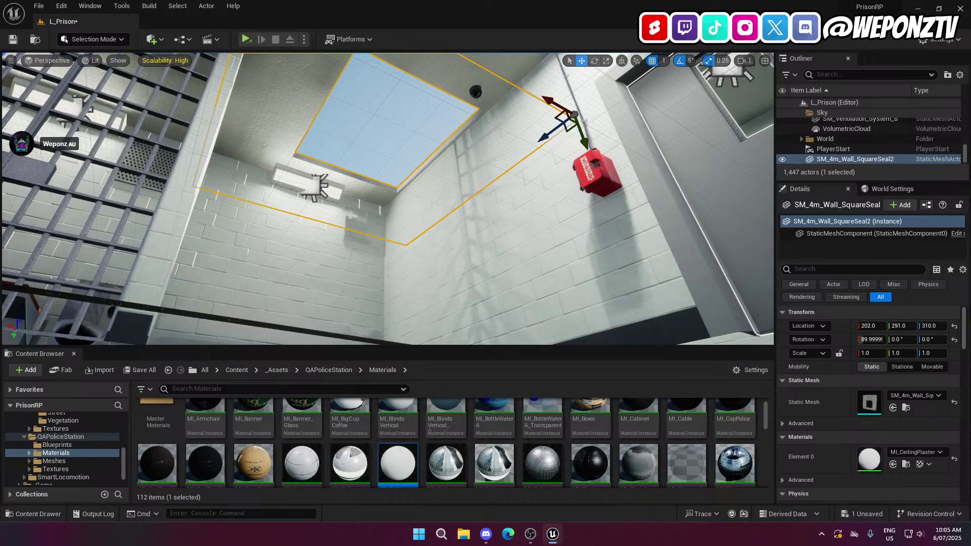
Examine the large ventilation grille in the sewer's waste treatment room as a possible cover for the ceiling opening
{"action": "right_click_drag", "start_coordinate": [611, 267], "coordinate": [611, 267]}
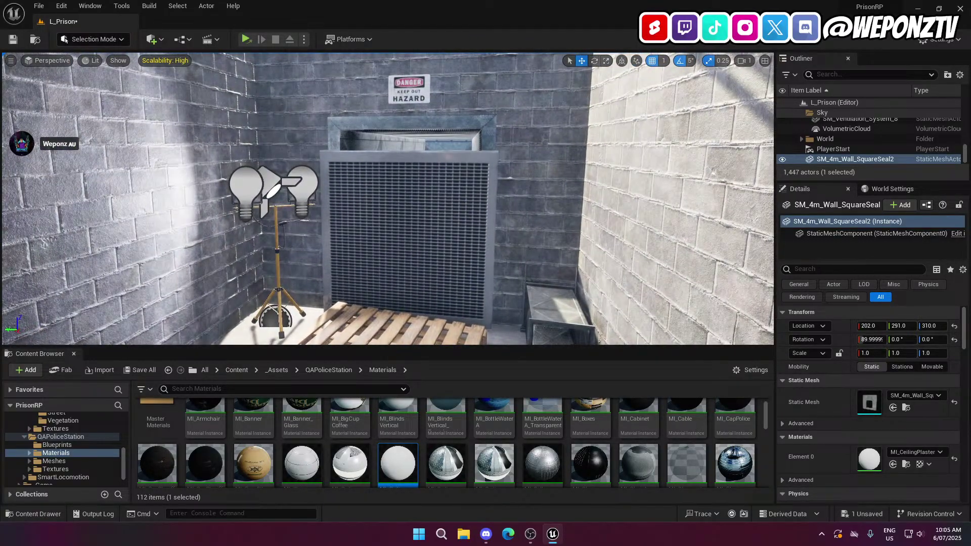
{"action": "right_click_drag", "start_coordinate": [611, 266], "coordinate": [611, 267]}
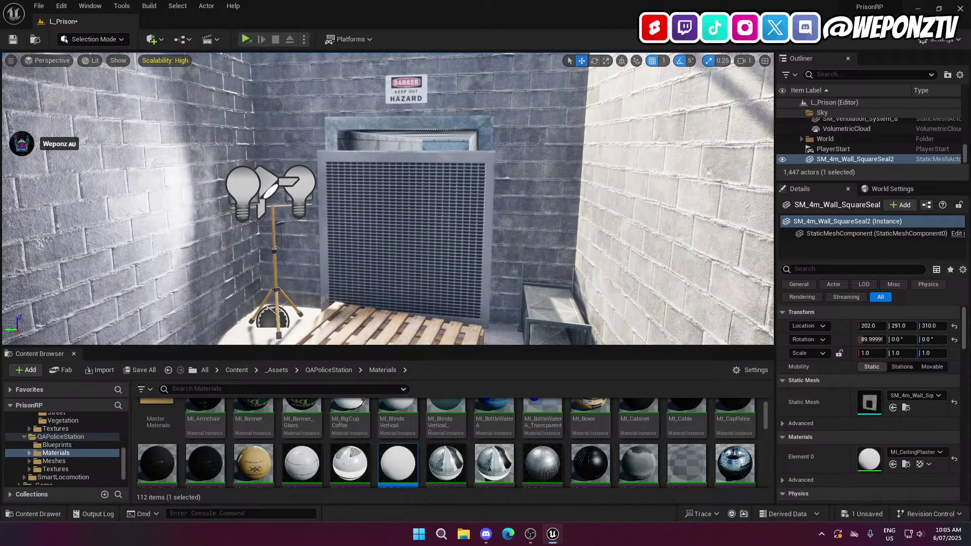
{"action": "left_click", "coordinate": [377, 235]}
{"action": "left_click_drag", "start_coordinate": [373, 233], "coordinate": [770, 250]}
{"action": "key", "text": "ctrl+z"}
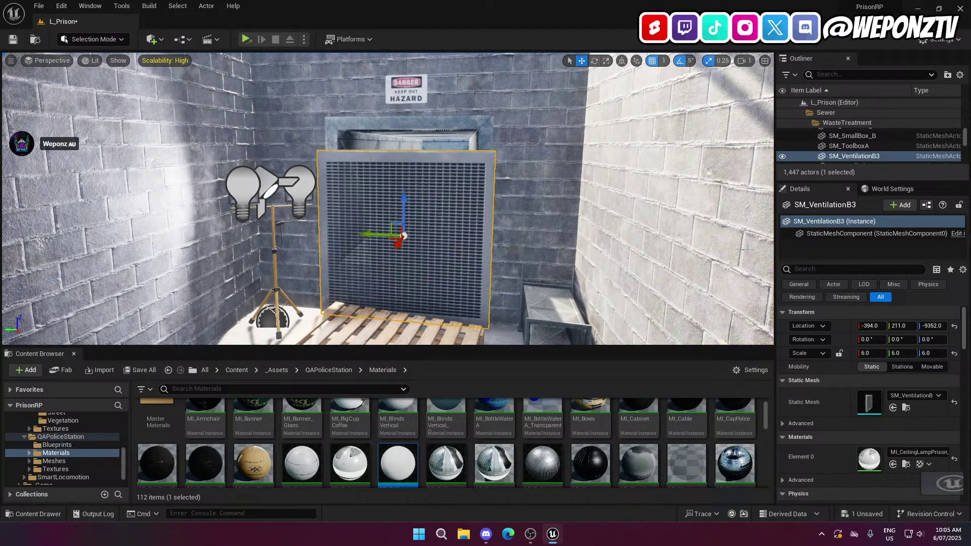
{"action": "right_click_drag", "start_coordinate": [767, 252], "coordinate": [766, 252]}
{"action": "right_click_drag", "start_coordinate": [271, 152], "coordinate": [271, 152]}
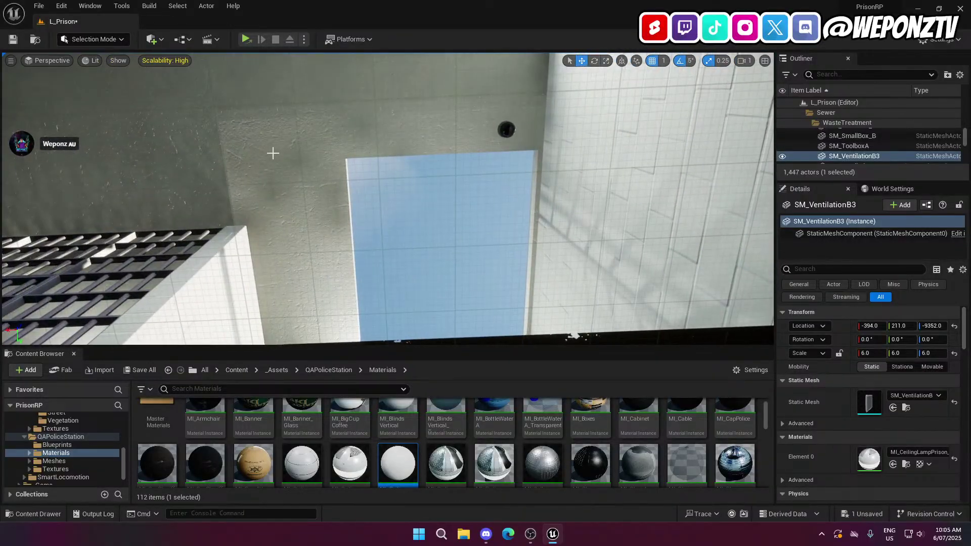
Fine-tune the square-opening panel's position above the end cell to X 200 and Y 300
{"action": "left_click", "coordinate": [255, 152]}
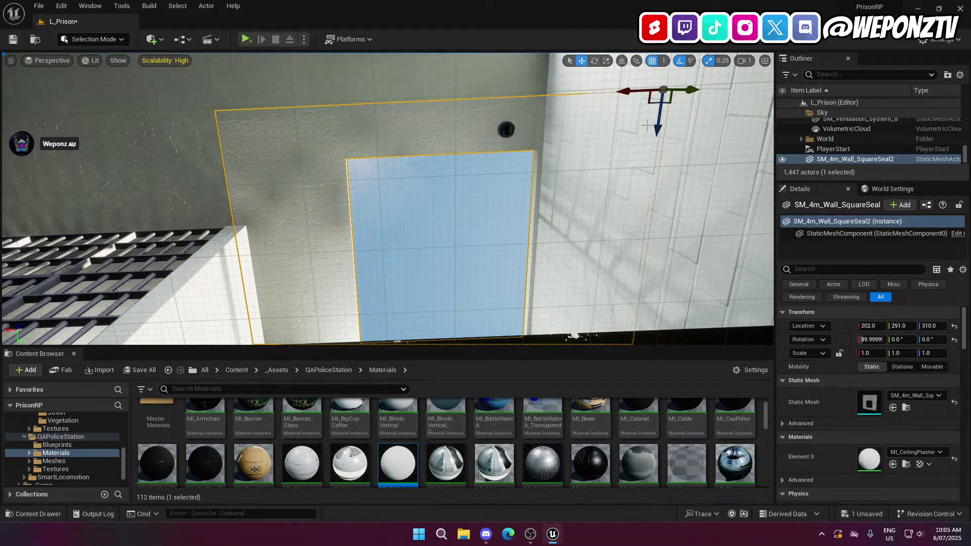
{"action": "left_click_drag", "start_coordinate": [663, 130], "coordinate": [664, 138]}
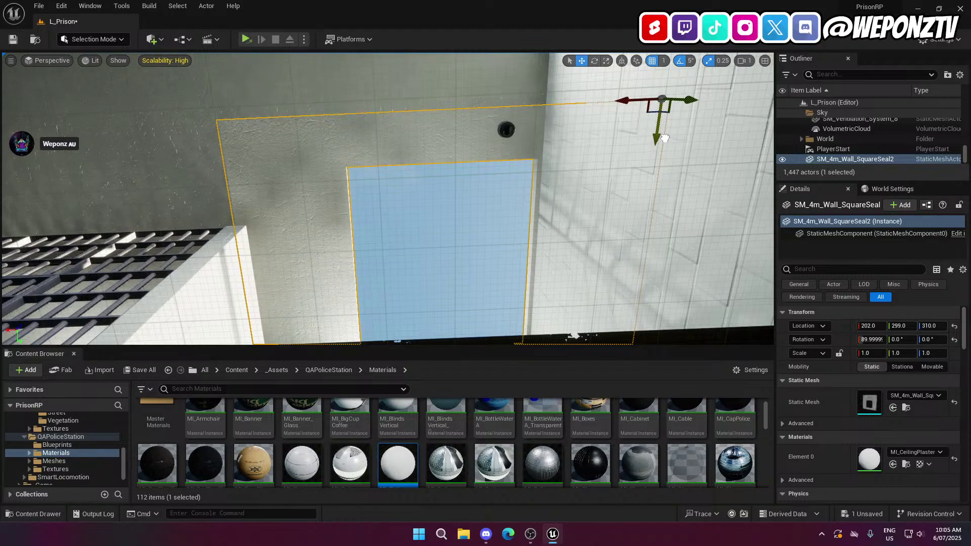
{"action": "left_click_drag", "start_coordinate": [624, 101], "coordinate": [626, 102]}
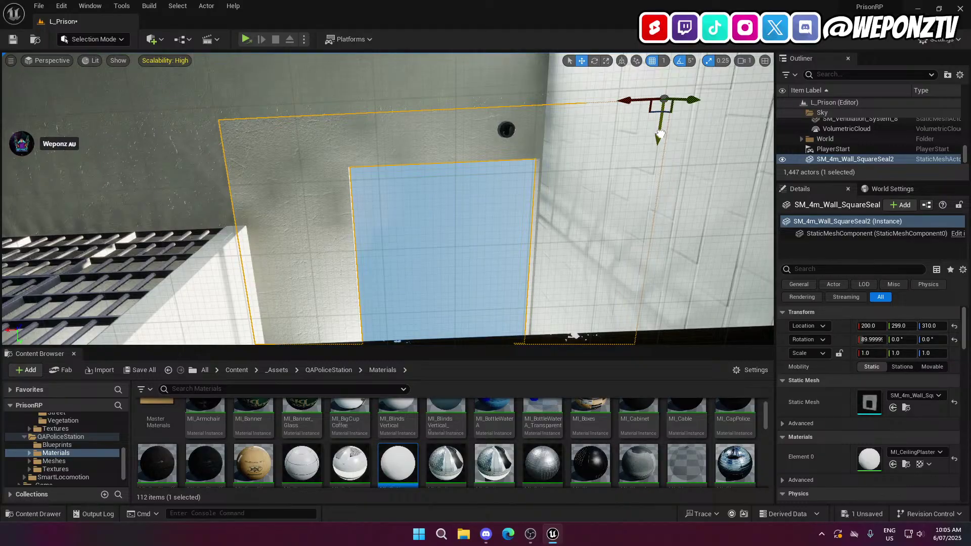
{"action": "left_click_drag", "start_coordinate": [661, 134], "coordinate": [660, 134]}
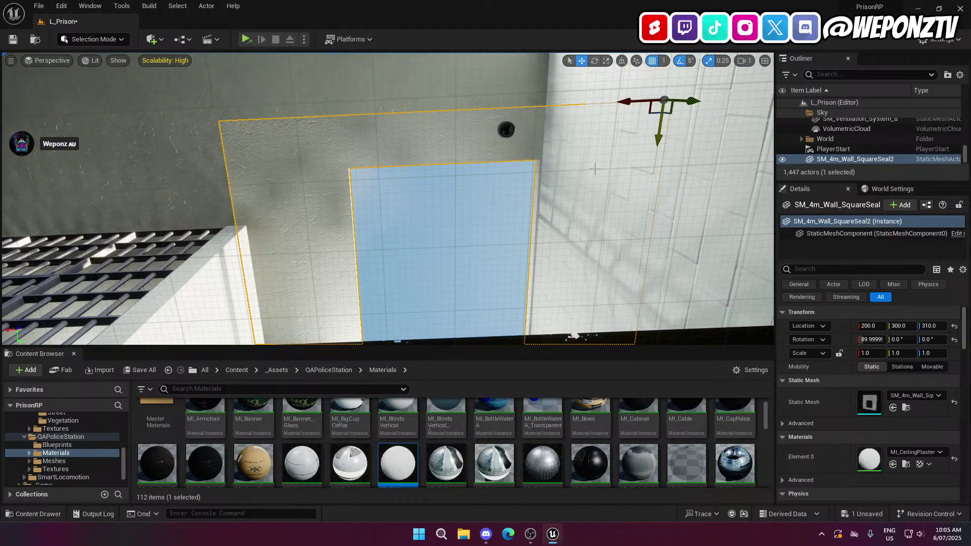
Duplicate the large ventilation grille SM_VentilationB3 in the sewer's waste treatment room
{"action": "left_click", "coordinate": [494, 193]}
{"action": "right_click_drag", "start_coordinate": [494, 193], "coordinate": [422, 263]}
{"action": "right_click_drag", "start_coordinate": [388, 199], "coordinate": [384, 235]}
{"action": "key", "text": "w"}
{"action": "right_click_drag", "start_coordinate": [472, 243], "coordinate": [487, 301]}
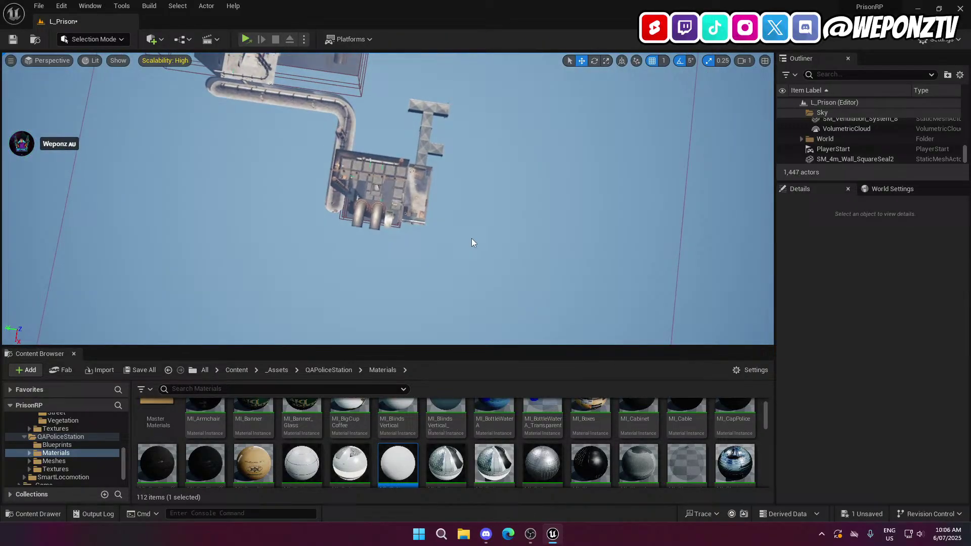
{"action": "left_click", "coordinate": [421, 167]}
{"action": "key", "text": "w"}
{"action": "right_click_drag", "start_coordinate": [422, 167], "coordinate": [378, 164]}
{"action": "left_click", "coordinate": [383, 171]}
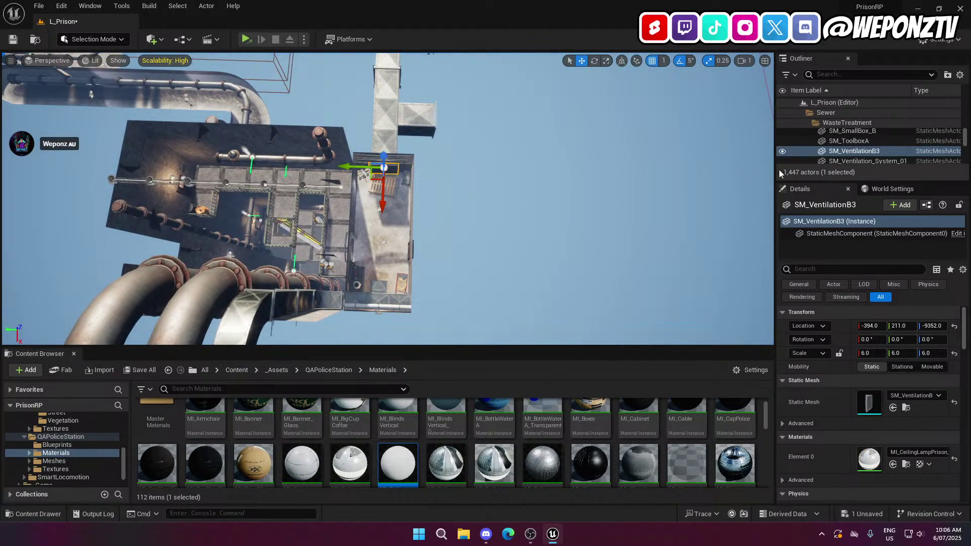
{"action": "key", "text": "ctrl+d"}
Move the duplicated grille out of the Sewer folder to the L_Prison root and collapse the open folders
{"action": "right_click", "coordinate": [842, 152]}
{"action": "mouse_move", "coordinate": [828, 295]}
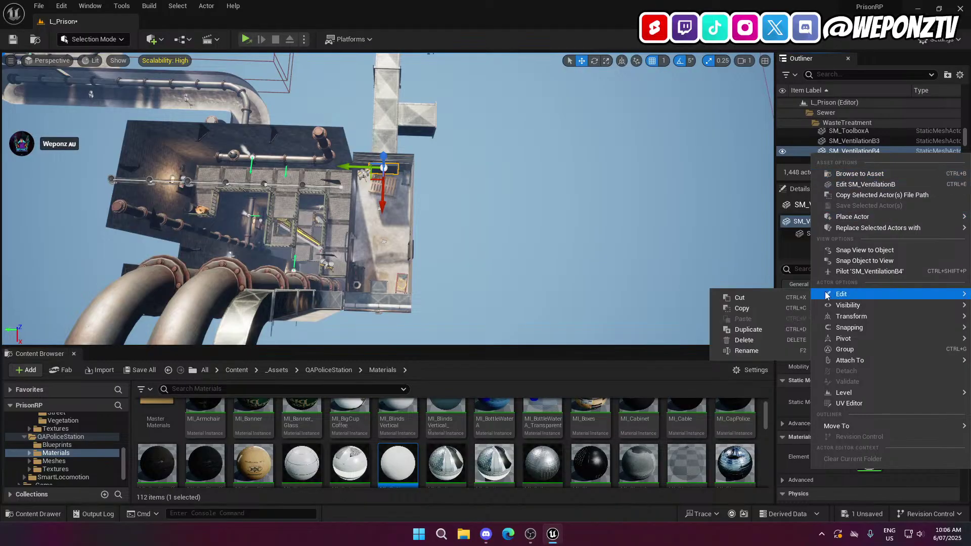
{"action": "left_click_drag", "start_coordinate": [849, 151], "coordinate": [838, 102]}
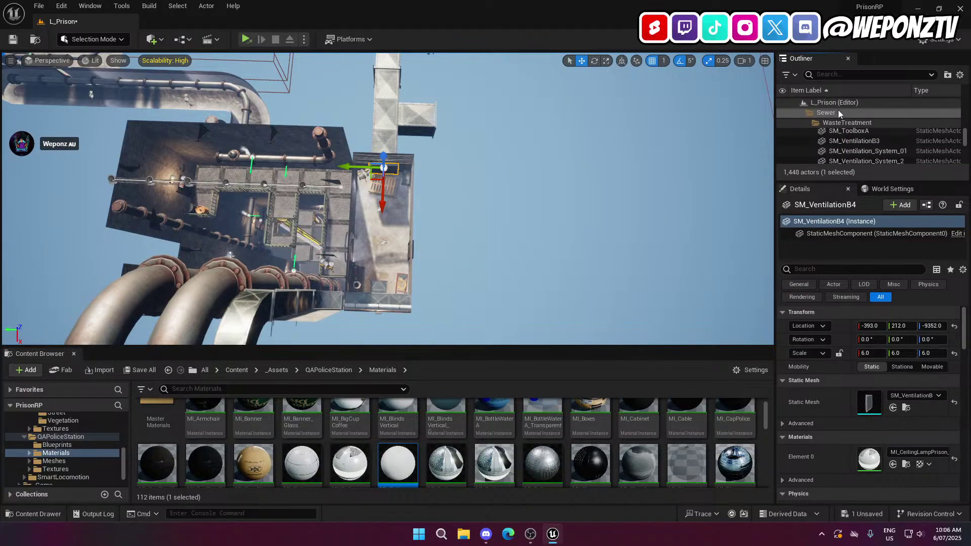
{"action": "double_click", "coordinate": [823, 112]}
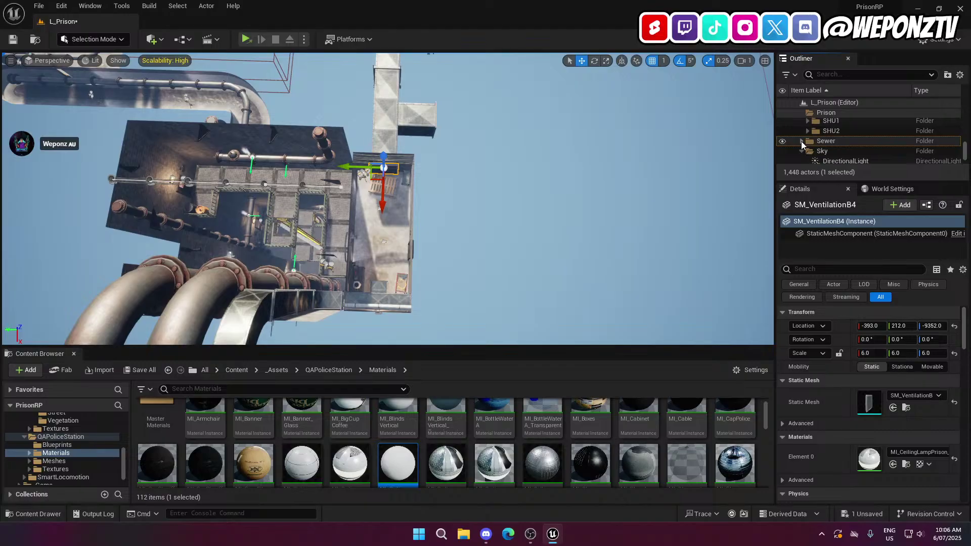
{"action": "left_click_drag", "start_coordinate": [964, 151], "coordinate": [956, 94]}
{"action": "left_click", "coordinate": [802, 114]}
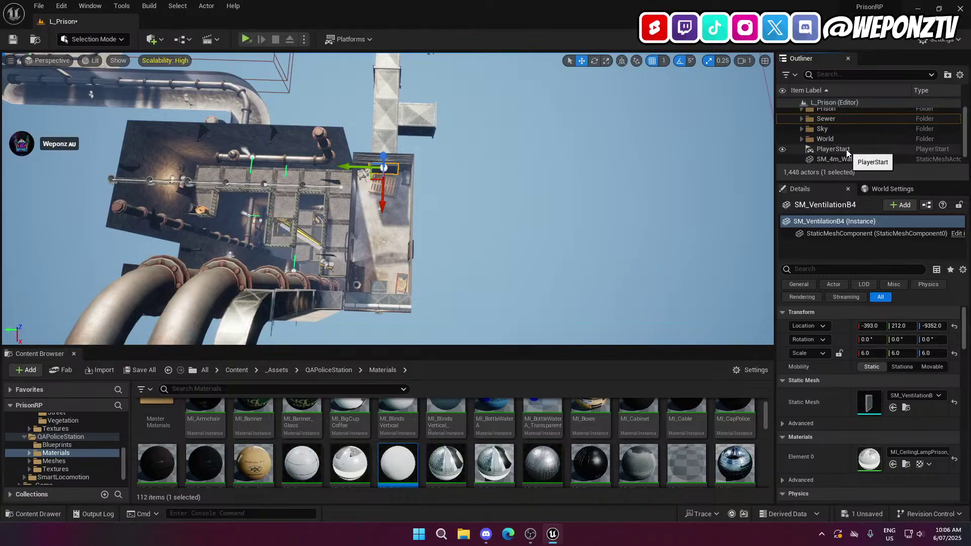
{"action": "scroll", "coordinate": [845, 151], "scroll_direction": "down", "scroll_amount": 1}
Set the duplicated grille's Z location to 300 to lift it to prison level
{"action": "right_click_drag", "start_coordinate": [432, 216], "coordinate": [395, 162]}
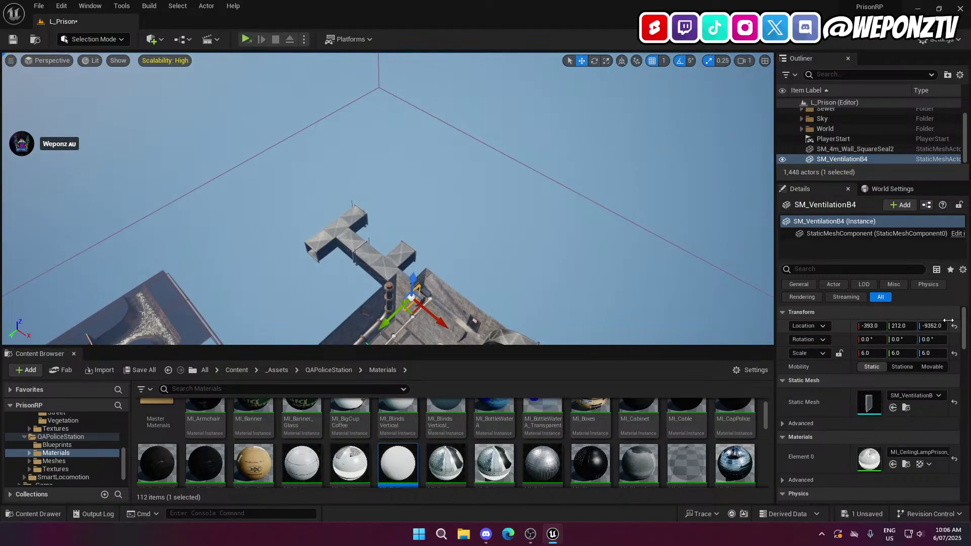
{"action": "left_click", "coordinate": [933, 326]}
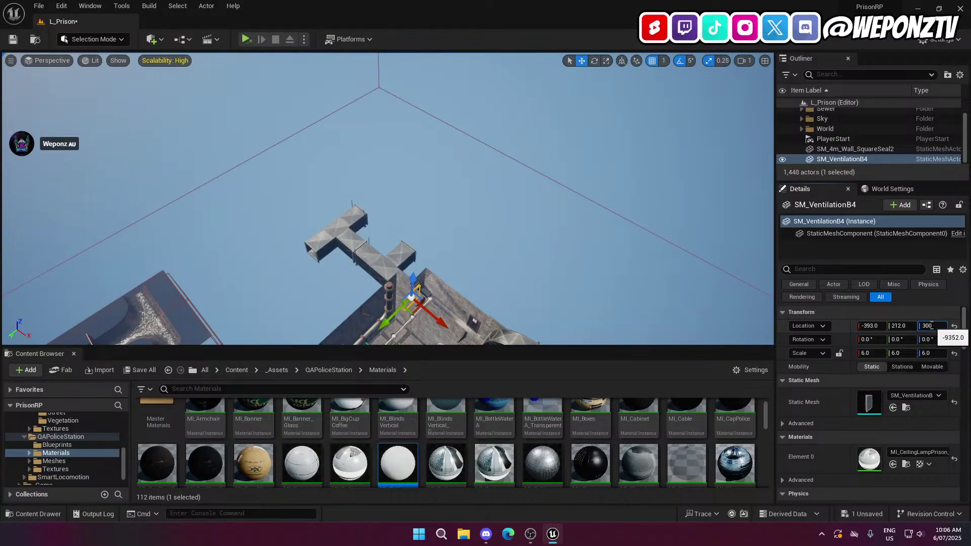
{"action": "key", "text": "Return"}
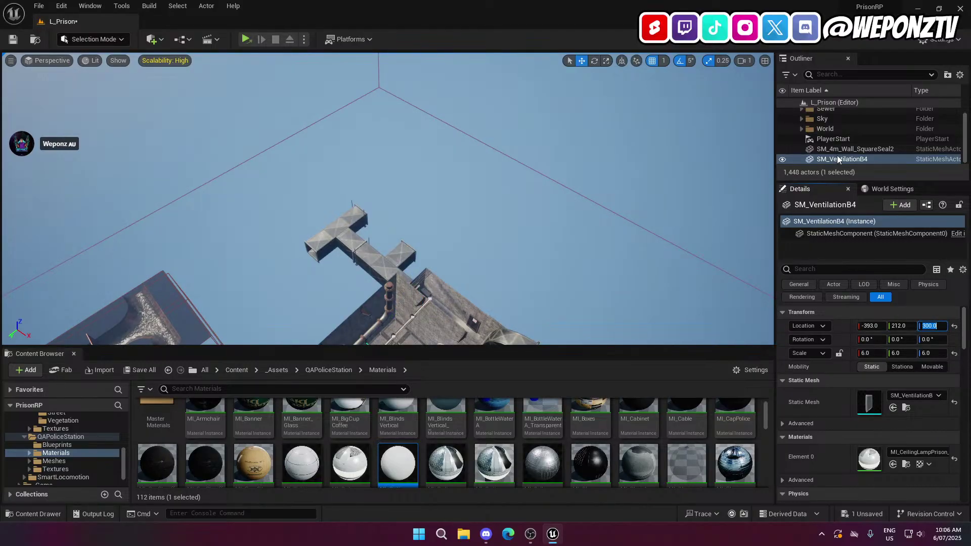
Move the duplicated grille into the corridor beside the end cell, at X 370 and Z -58
{"action": "double_click", "coordinate": [837, 158]}
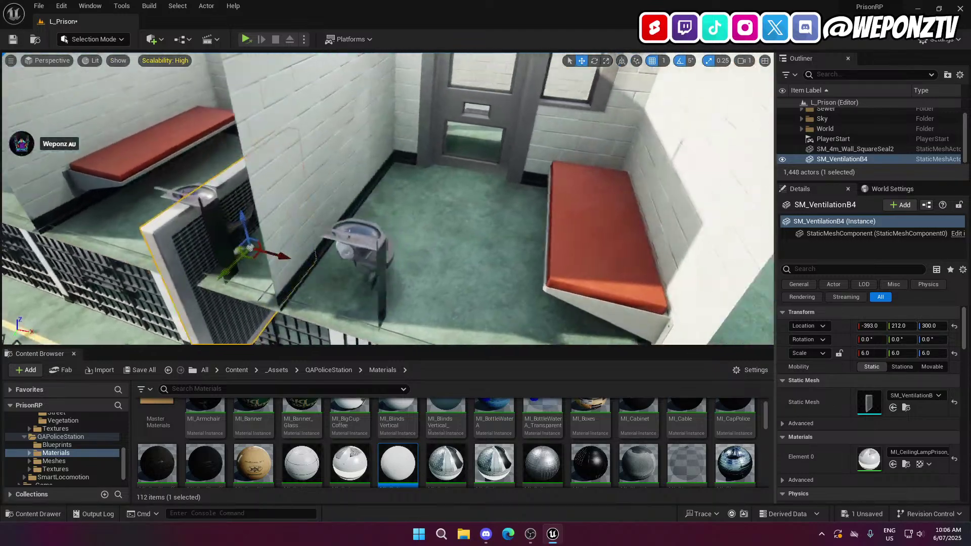
{"action": "key", "text": "s"}
{"action": "right_click_drag", "start_coordinate": [388, 199], "coordinate": [486, 212]}
{"action": "key", "text": "w"}
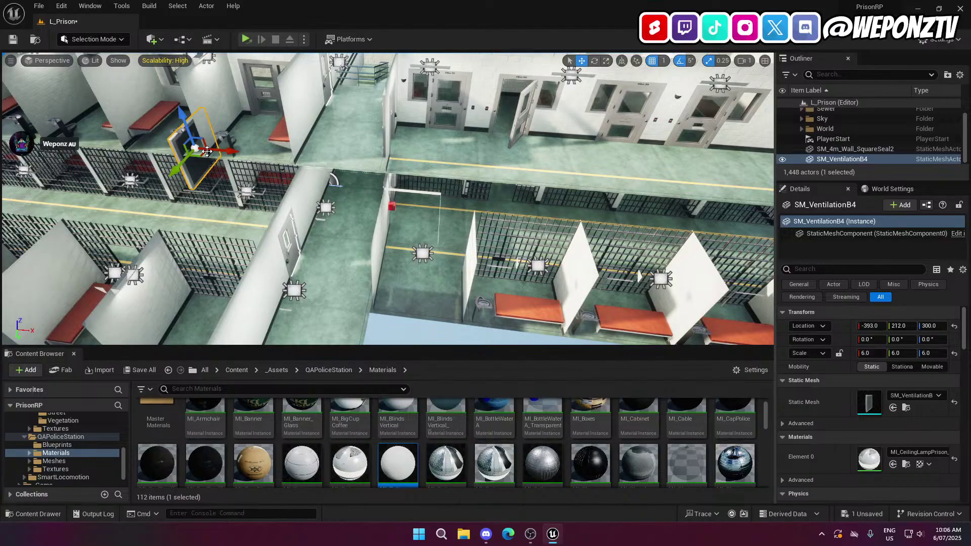
{"action": "left_click_drag", "start_coordinate": [207, 151], "coordinate": [404, 223]}
{"action": "right_click_drag", "start_coordinate": [405, 223], "coordinate": [283, 197]}
Rotate the duplicated grille to -90° about the Y axis so it lies flat
{"action": "left_click", "coordinate": [594, 61]}
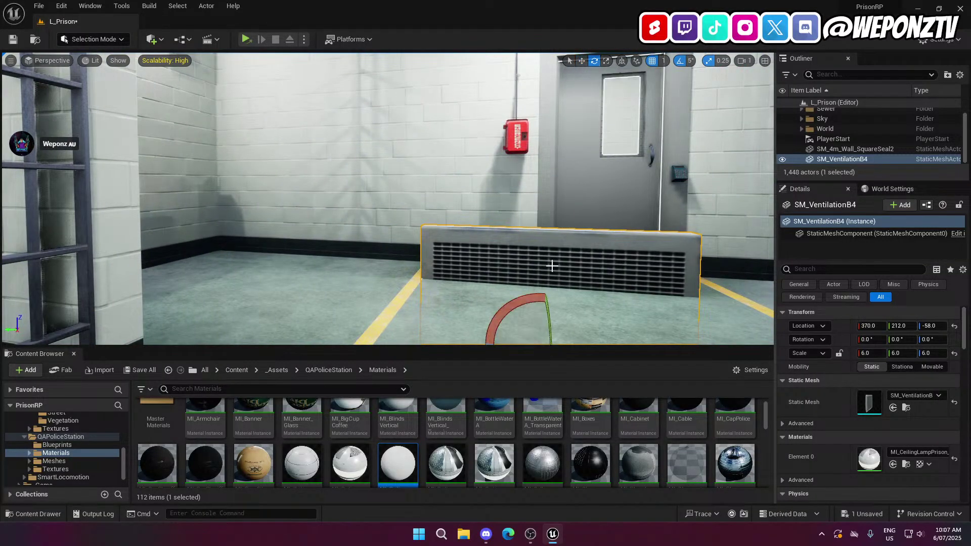
{"action": "right_click_drag", "start_coordinate": [552, 266], "coordinate": [605, 315]}
{"action": "left_click_drag", "start_coordinate": [446, 197], "coordinate": [442, 303]}
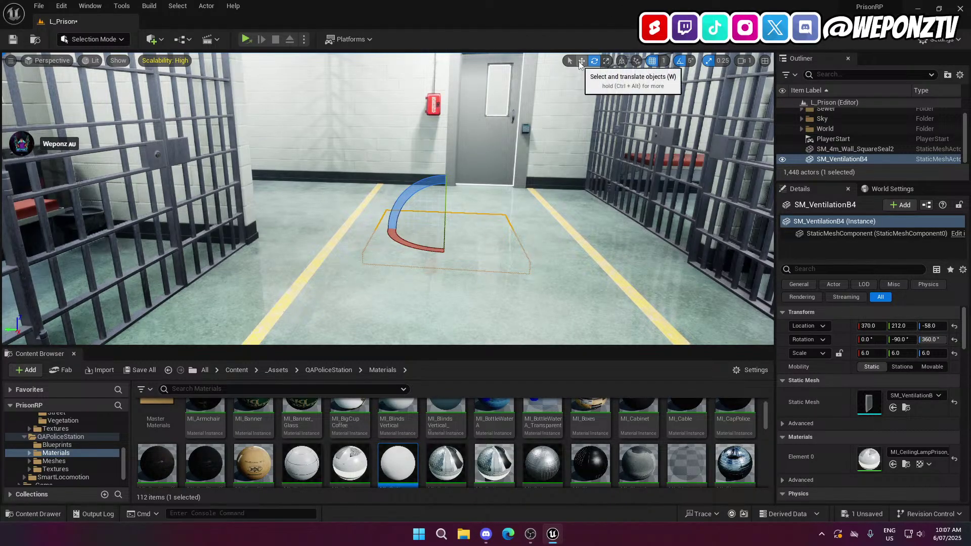
Raise the flat grille from the corridor floor to ceiling height at Z 302
{"action": "left_click", "coordinate": [582, 61]}
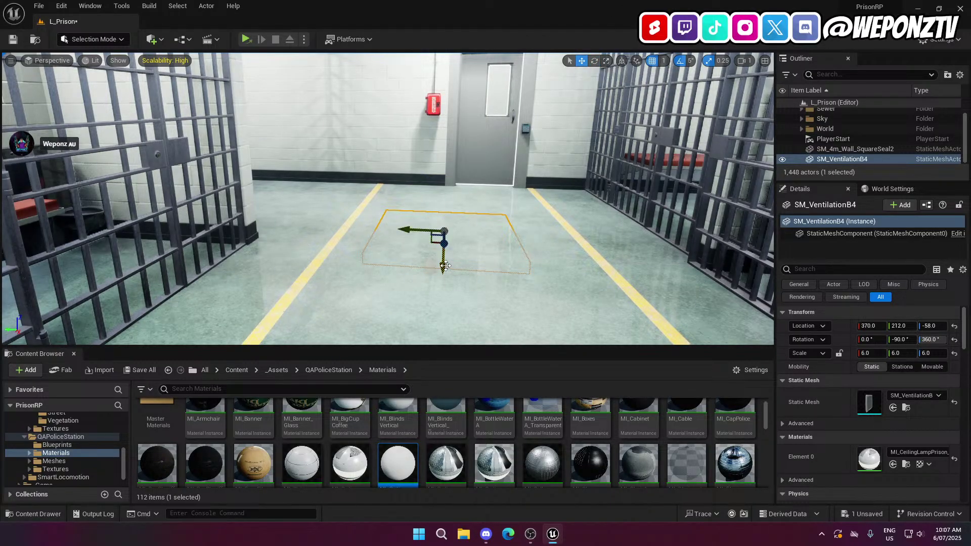
{"action": "left_click_drag", "start_coordinate": [445, 265], "coordinate": [443, 66]}
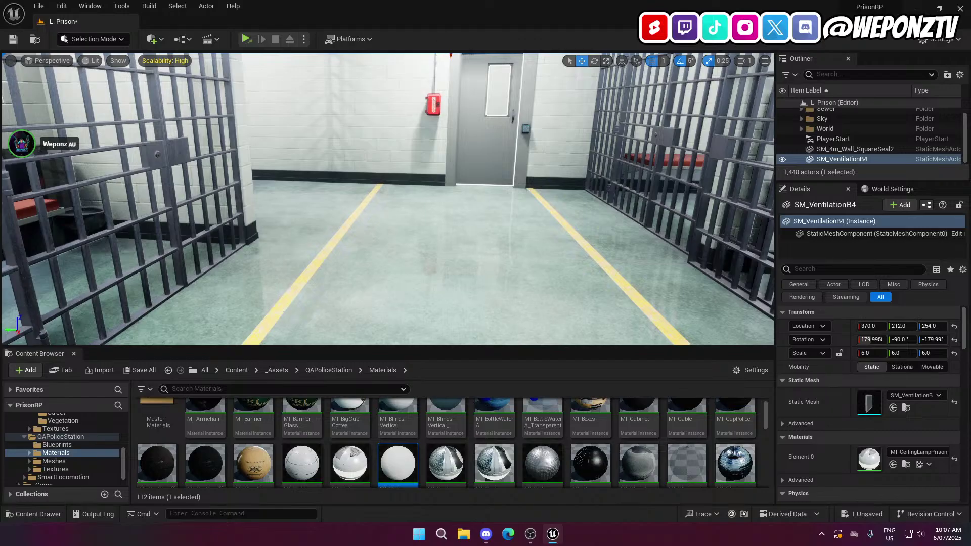
{"action": "key", "text": "w"}
{"action": "right_click_drag", "start_coordinate": [338, 165], "coordinate": [362, 96]}
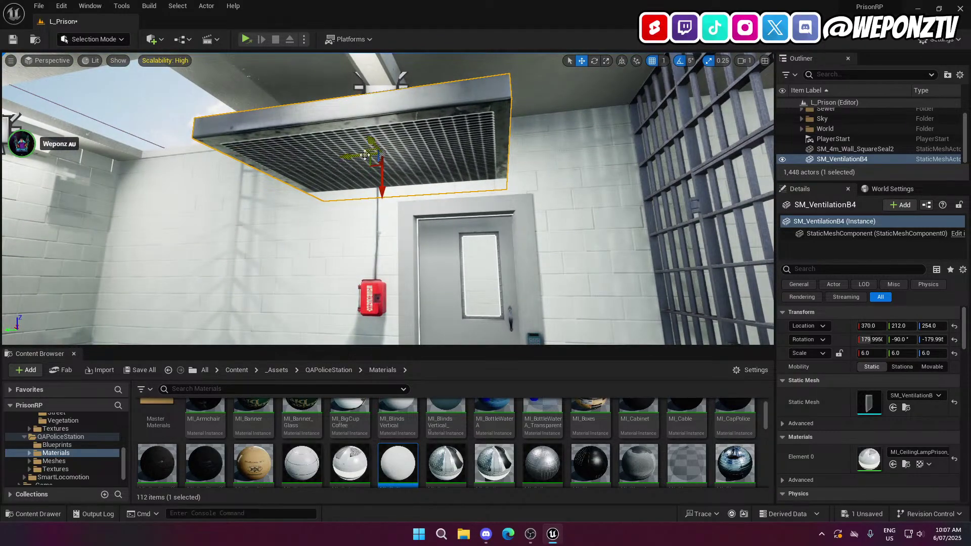
{"action": "left_click_drag", "start_coordinate": [384, 188], "coordinate": [375, 136]}
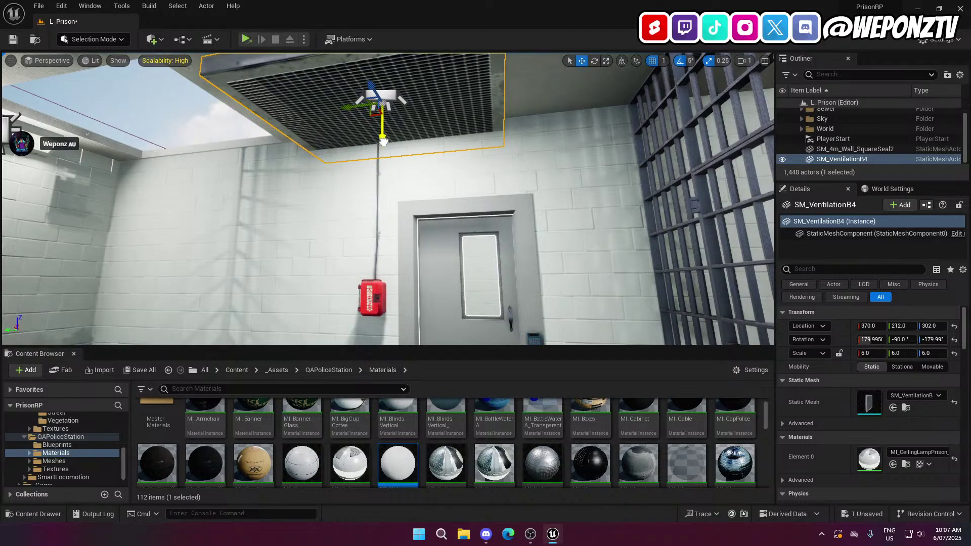
Move the grille across to the end cell's ceiling opening, at Y 459 and Z 307
{"action": "right_click_drag", "start_coordinate": [383, 141], "coordinate": [329, 119]}
{"action": "left_click_drag", "start_coordinate": [508, 205], "coordinate": [245, 172]}
{"action": "right_click_drag", "start_coordinate": [245, 172], "coordinate": [152, 213]}
{"action": "right_click_drag", "start_coordinate": [314, 243], "coordinate": [386, 187]}
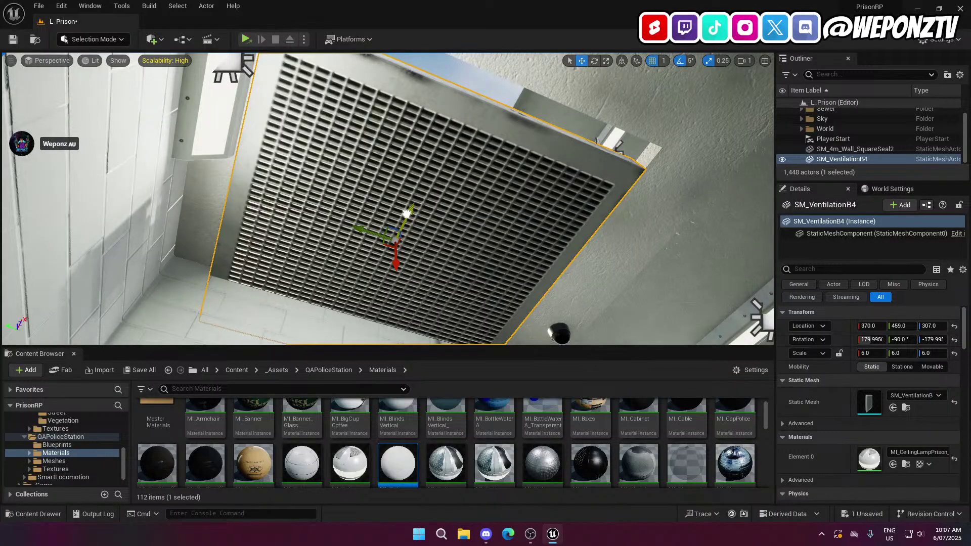
Align the flat grille over the end cell's ceiling opening at X 416 and Y 454
{"action": "left_click_drag", "start_coordinate": [406, 214], "coordinate": [446, 152]}
{"action": "right_click_drag", "start_coordinate": [514, 168], "coordinate": [549, 158]}
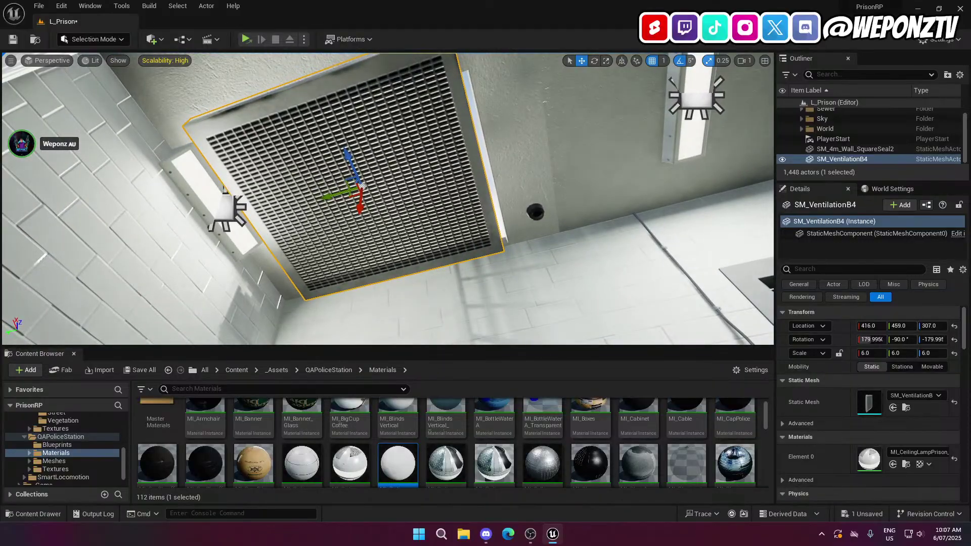
{"action": "left_click_drag", "start_coordinate": [329, 196], "coordinate": [335, 195]}
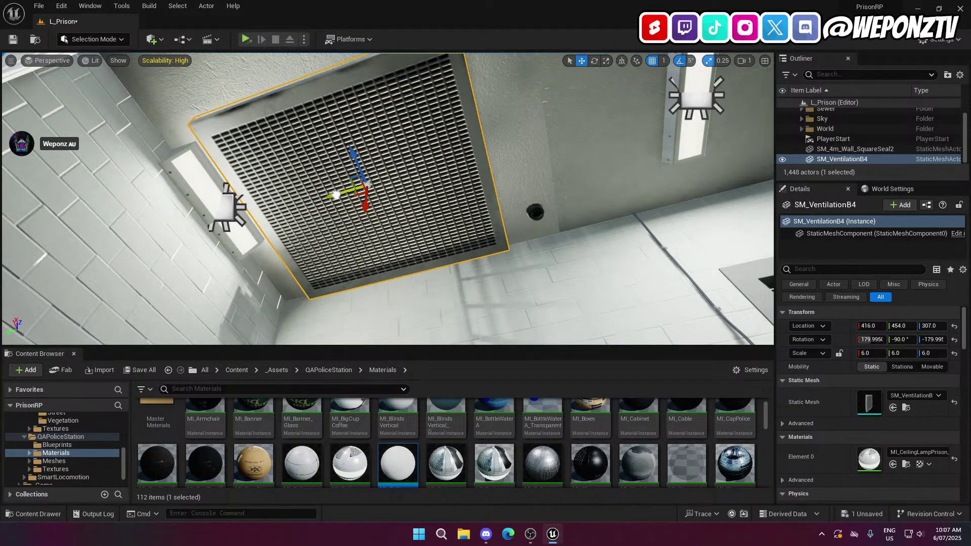
Slide the grille sideways to Y 321 so that the ceiling opening is exposed
{"action": "right_click_drag", "start_coordinate": [371, 198], "coordinate": [597, 37]}
{"action": "left_click", "coordinate": [594, 60]}
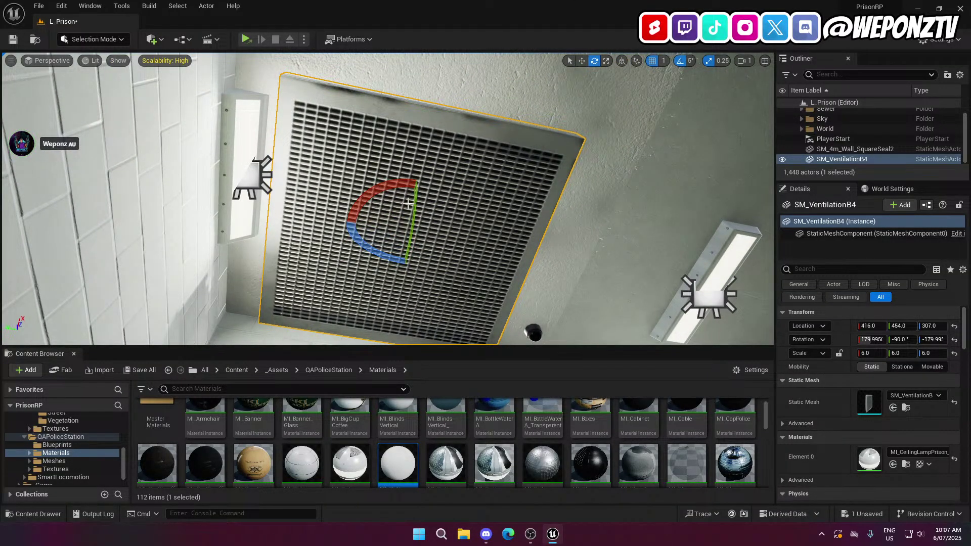
{"action": "left_click", "coordinate": [581, 61]}
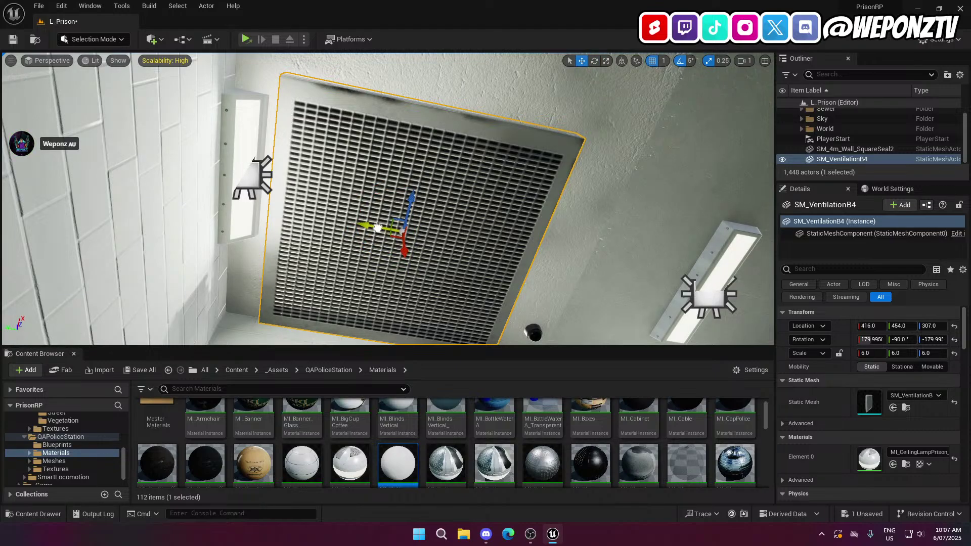
{"action": "left_click_drag", "start_coordinate": [376, 228], "coordinate": [539, 243]}
{"action": "right_click_drag", "start_coordinate": [539, 243], "coordinate": [612, 311]}
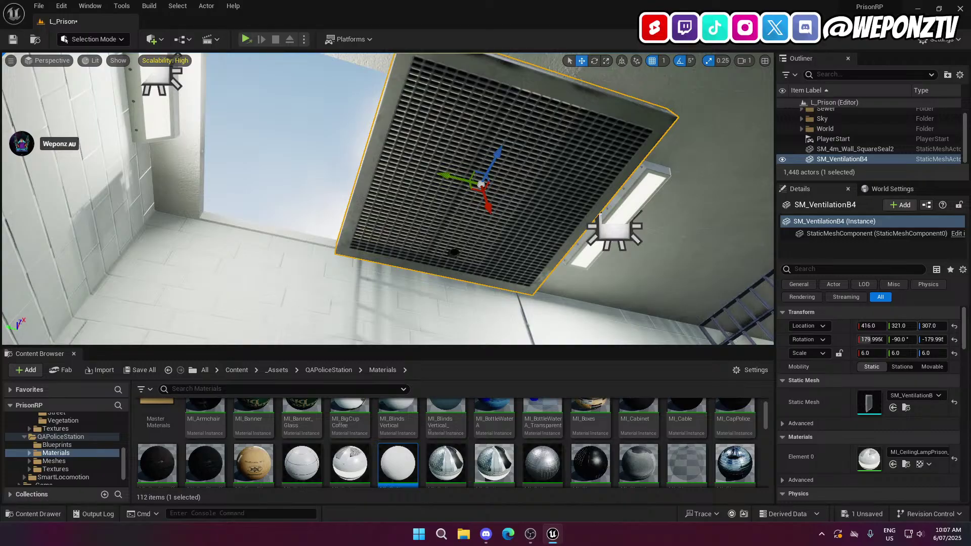
Browse to the Blueprints folder of the SmartLocomotion assets
{"action": "right_click_drag", "start_coordinate": [539, 242], "coordinate": [824, 281]}
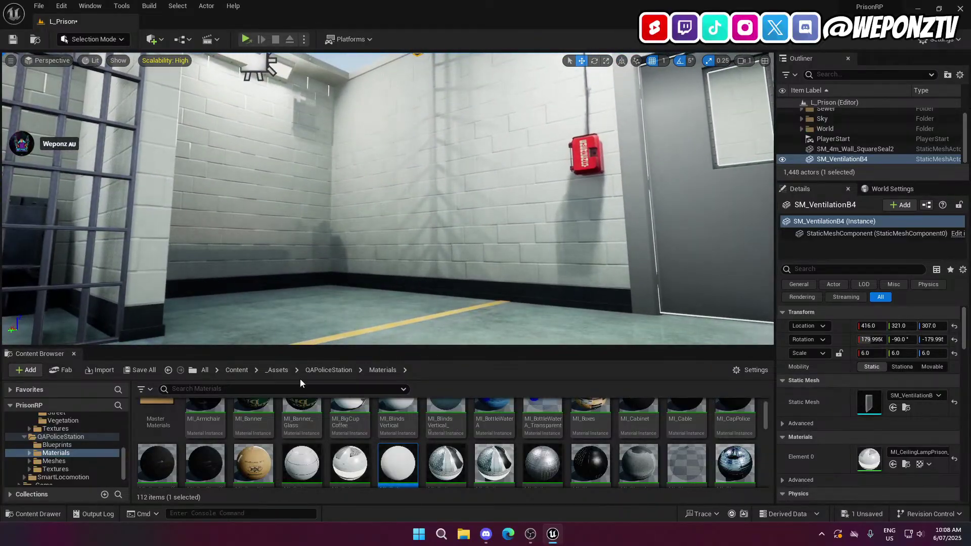
{"action": "left_click", "coordinate": [236, 370]}
{"action": "left_click", "coordinate": [245, 424]}
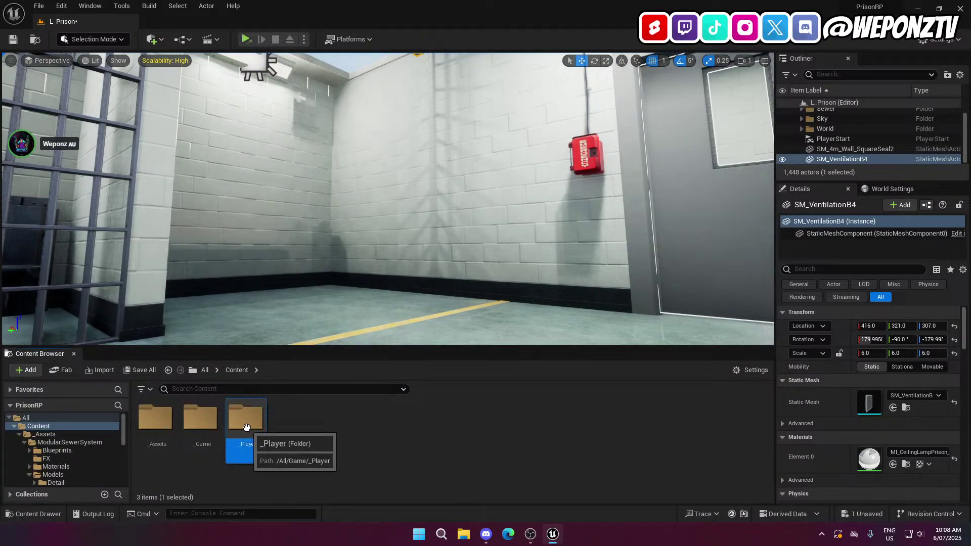
{"action": "left_click", "coordinate": [154, 428]}
{"action": "double_click", "coordinate": [154, 428]}
{"action": "double_click", "coordinate": [291, 417]}
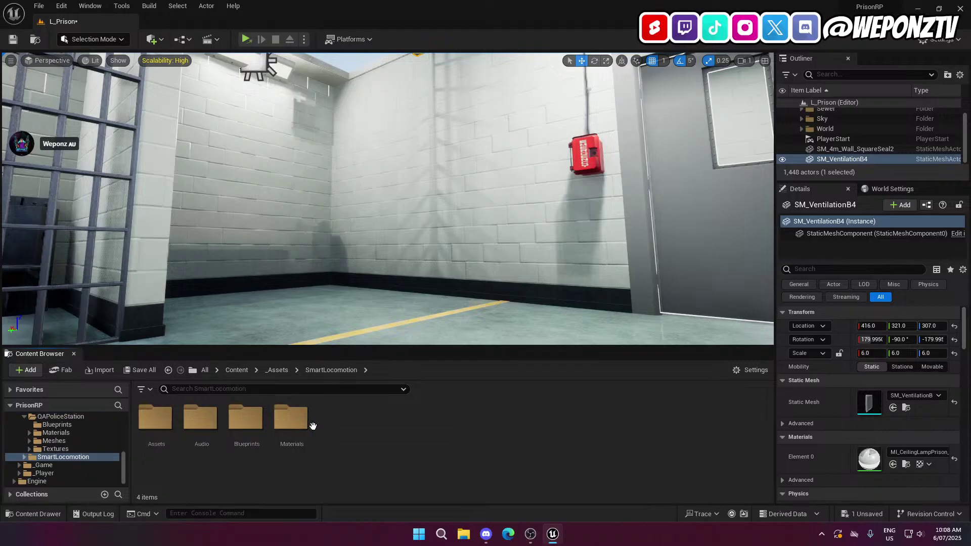
{"action": "left_click", "coordinate": [253, 426]}
{"action": "double_click", "coordinate": [253, 426]}
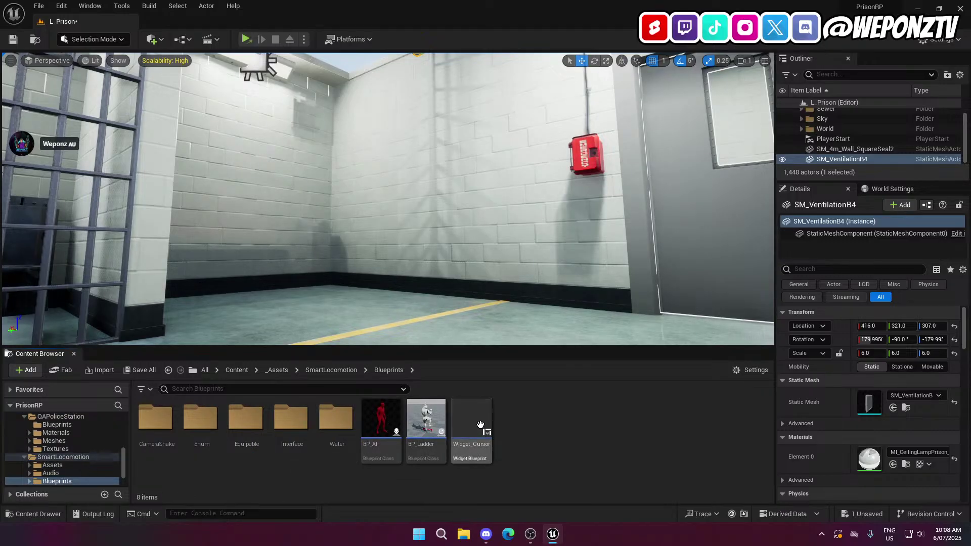
Place a BP_Ladder on the floor beneath the ceiling opening, at X 387 and Y 459
{"action": "left_click_drag", "start_coordinate": [426, 420], "coordinate": [402, 302]}
{"action": "left_click", "coordinate": [595, 60]}
{"action": "left_click", "coordinate": [531, 541]}
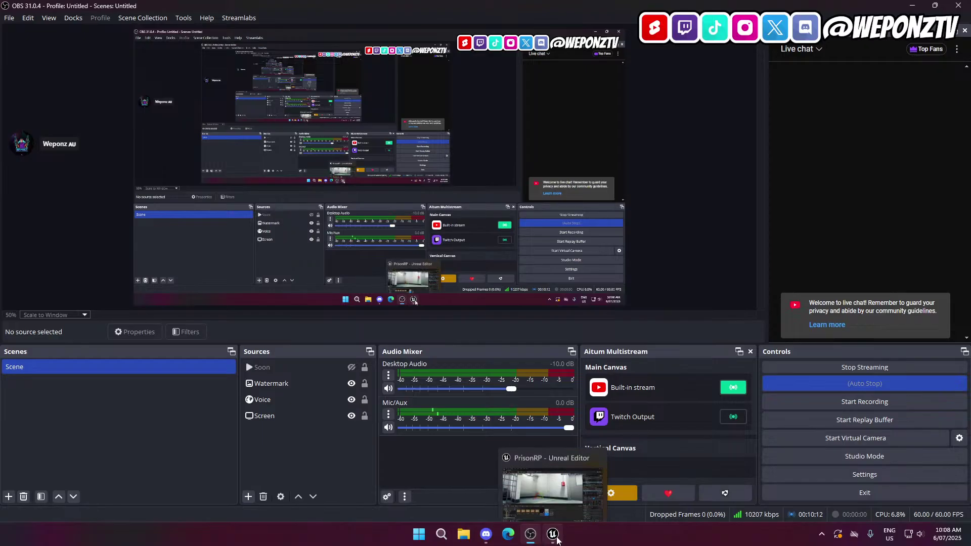
{"action": "left_click", "coordinate": [556, 538]}
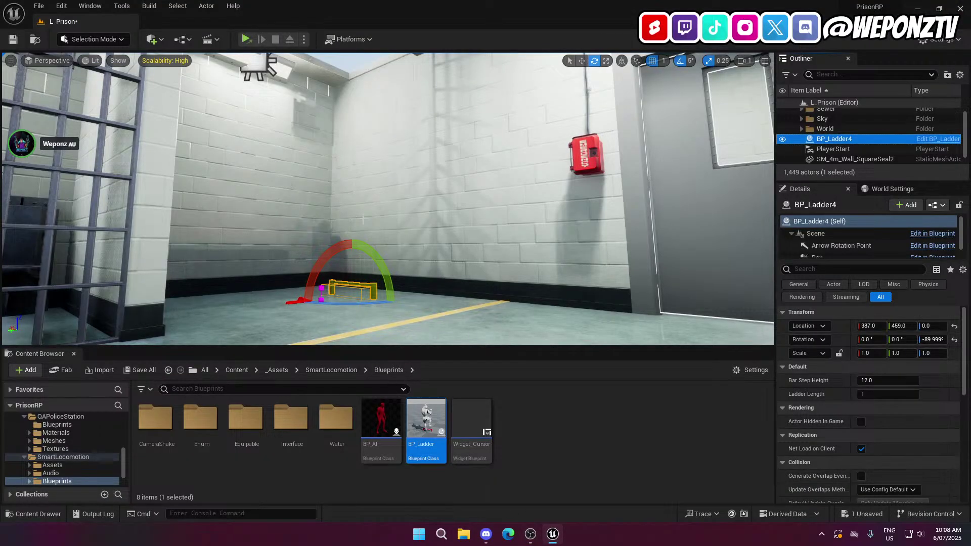
{"action": "key", "text": "f"}
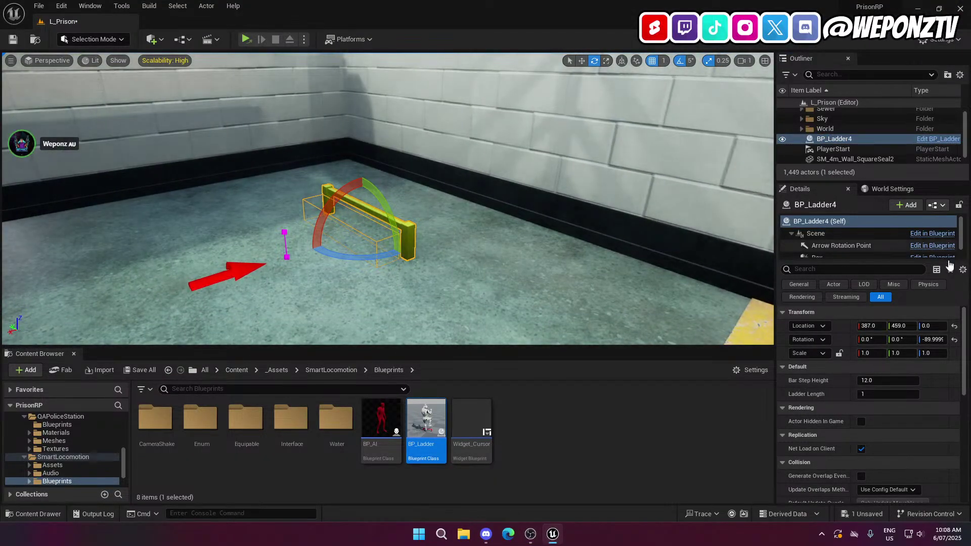
Set the ladder's bar step height to 33 and its ladder length to 10
{"action": "left_click", "coordinate": [888, 380]}
{"action": "type", "text": "33"}
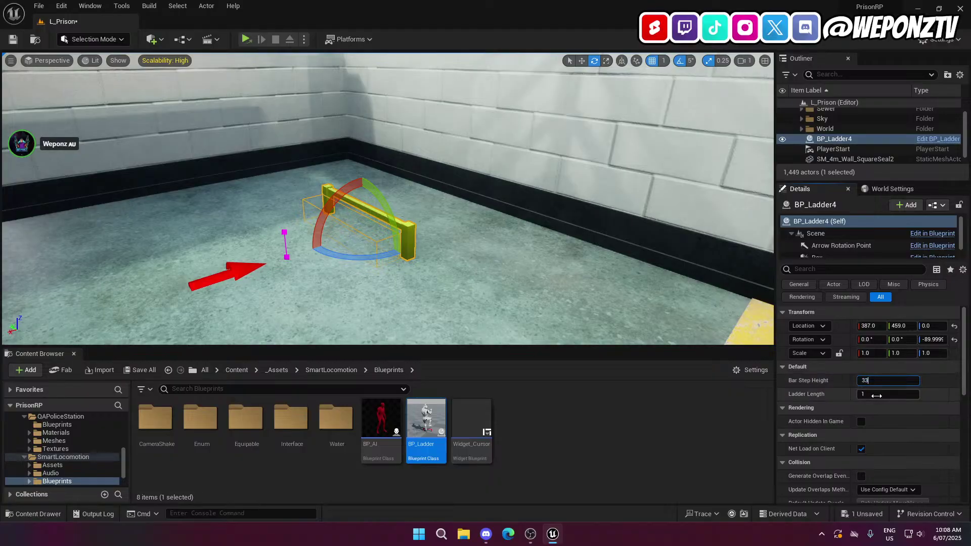
{"action": "left_click", "coordinate": [878, 396]}
{"action": "key", "text": "Return"}
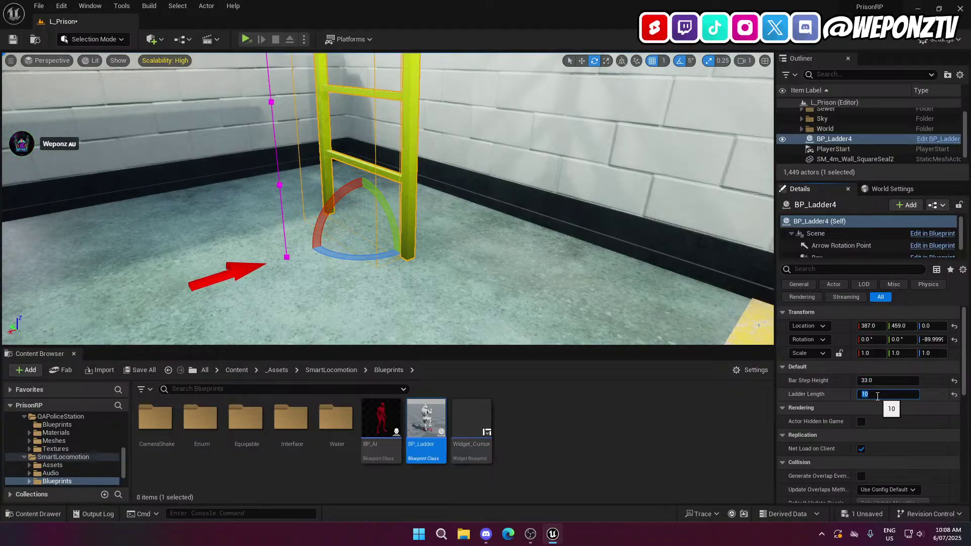
Move the ladder against the wall beneath the ceiling opening, at X 316 and Y 493
{"action": "key", "text": "s"}
{"action": "mouse_move", "coordinate": [348, 244]}
{"action": "right_mouse_down"}
{"action": "mouse_move", "coordinate": [349, 162]}
{"action": "mouse_move", "coordinate": [304, 169]}
{"action": "mouse_move", "coordinate": [354, 237]}
{"action": "right_mouse_up"}
{"action": "key", "text": "s"}
{"action": "right_click_drag", "start_coordinate": [435, 203], "coordinate": [411, 215]}
{"action": "key", "text": "w"}
{"action": "key", "text": "d"}
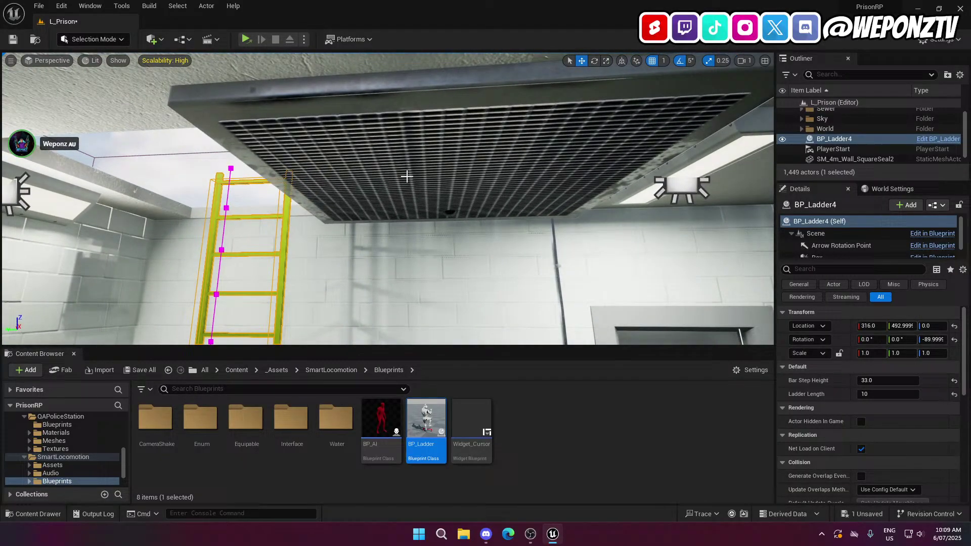
Lower the grille to Z 301 and slide it back over the ceiling opening at Y 452
{"action": "left_click", "coordinate": [407, 176]}
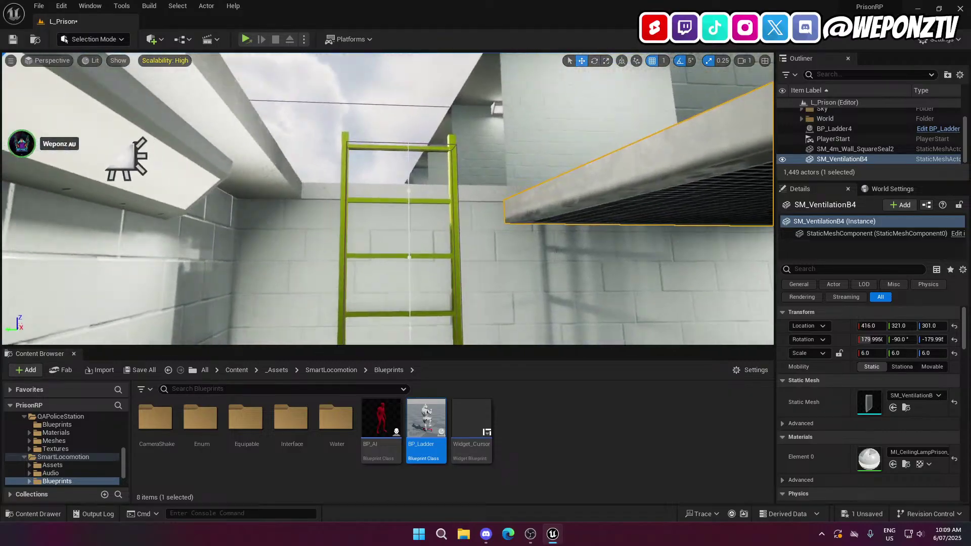
{"action": "right_click_drag", "start_coordinate": [409, 191], "coordinate": [551, 228]}
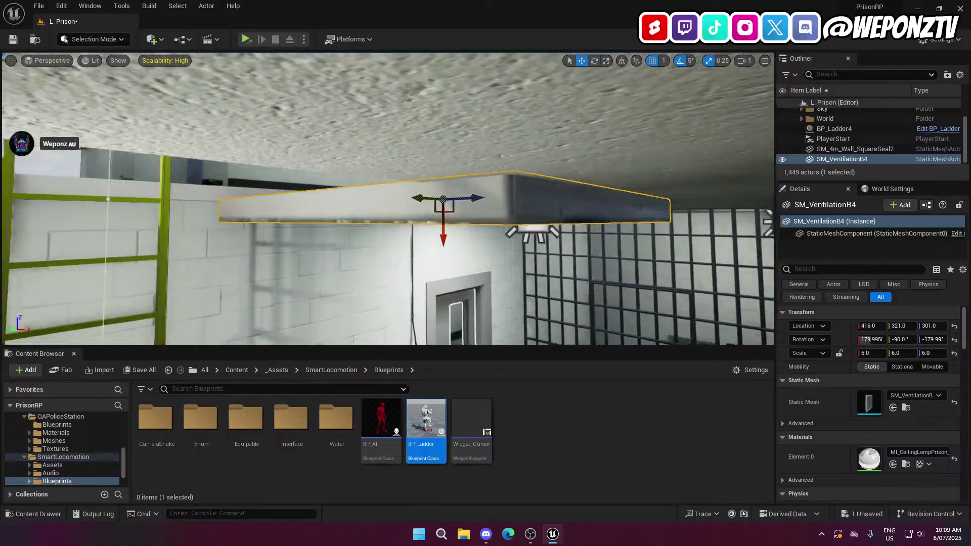
{"action": "mouse_move", "coordinate": [358, 159]}
{"action": "right_mouse_down"}
{"action": "mouse_move", "coordinate": [384, 152]}
{"action": "mouse_move", "coordinate": [364, 126]}
{"action": "mouse_move", "coordinate": [358, 159]}
{"action": "right_mouse_up"}
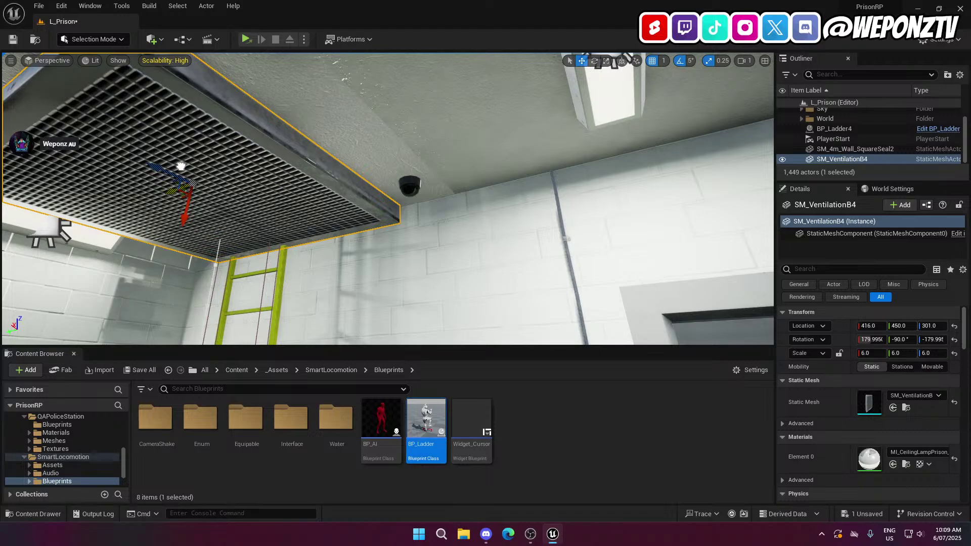
{"action": "right_click_drag", "start_coordinate": [180, 167], "coordinate": [108, 182]}
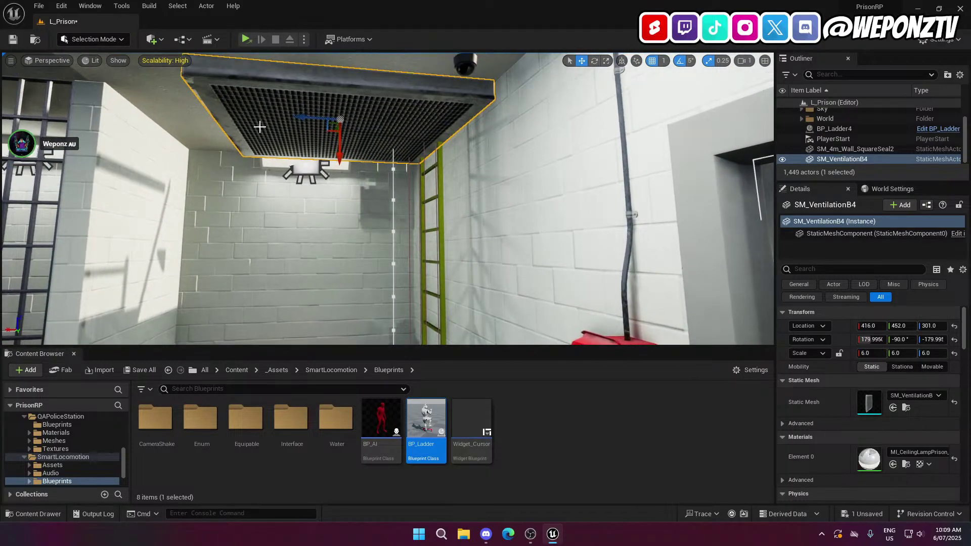
Check the closed grille and ladder from the corridor, and slide the grille aside to Y 325
{"action": "left_click", "coordinate": [233, 261]}
{"action": "right_click_drag", "start_coordinate": [233, 261], "coordinate": [245, 334]}
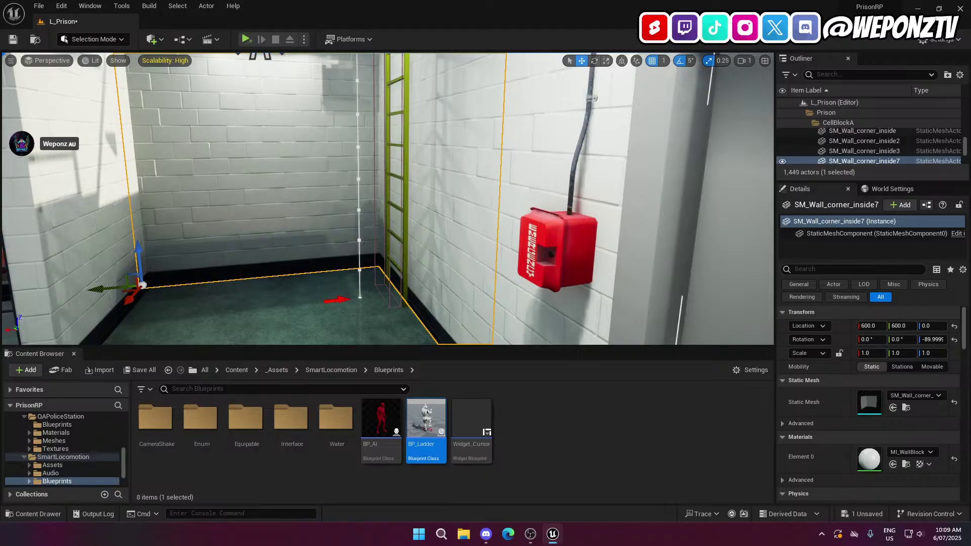
{"action": "mouse_move", "coordinate": [245, 334]}
{"action": "right_mouse_down"}
{"action": "mouse_move", "coordinate": [247, 253]}
{"action": "mouse_move", "coordinate": [248, 324]}
{"action": "right_mouse_up"}
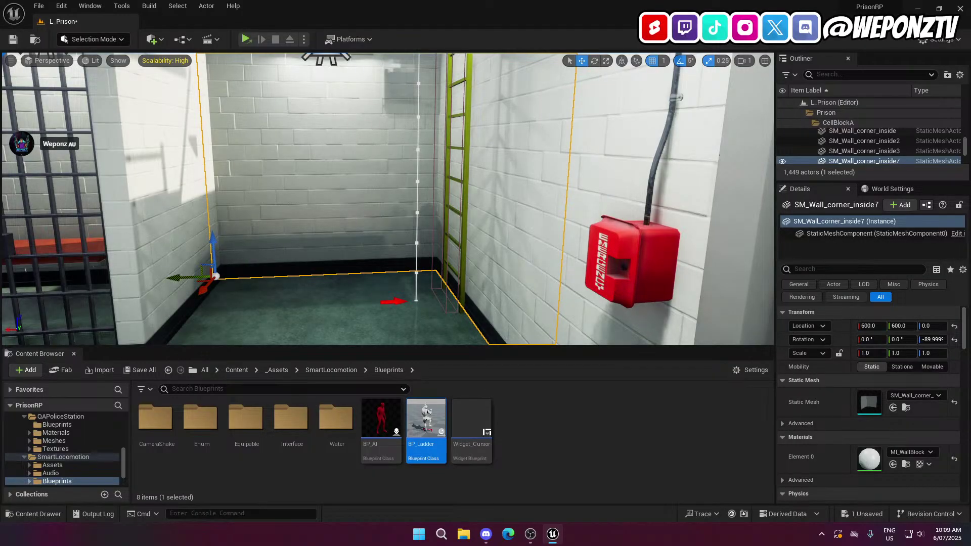
{"action": "right_click_drag", "start_coordinate": [249, 323], "coordinate": [415, 304]}
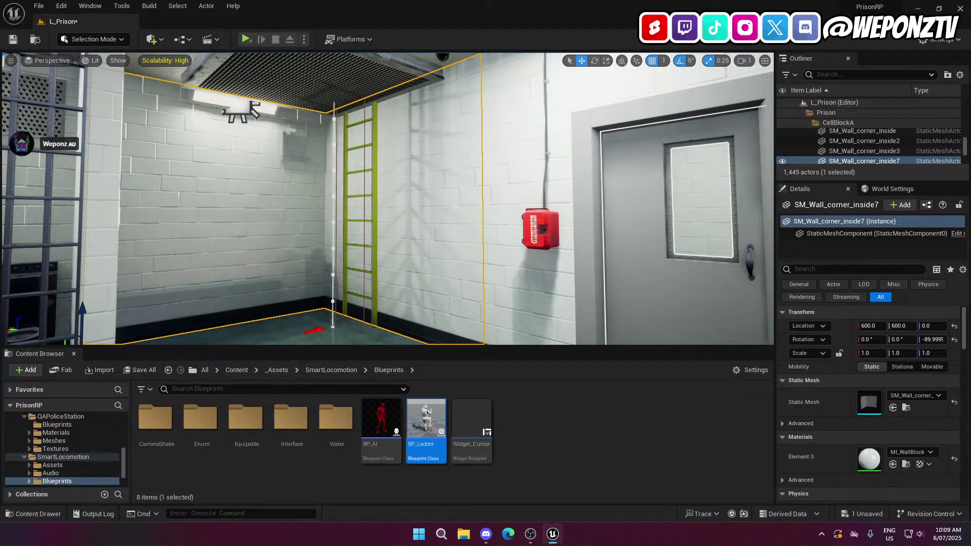
{"action": "right_click_drag", "start_coordinate": [296, 247], "coordinate": [316, 219]}
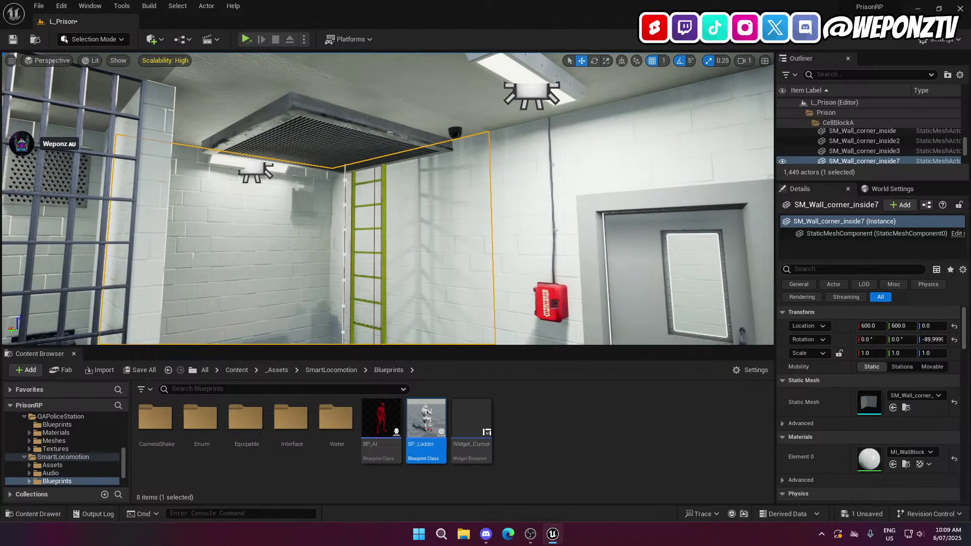
{"action": "left_click", "coordinate": [349, 123]}
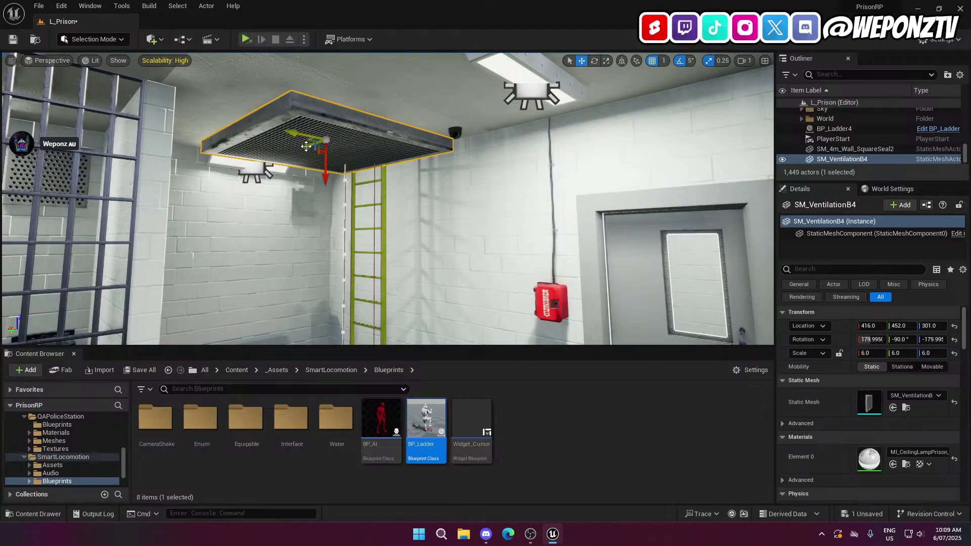
{"action": "left_click_drag", "start_coordinate": [307, 146], "coordinate": [375, 132]}
{"action": "right_click_drag", "start_coordinate": [374, 133], "coordinate": [371, 114]}
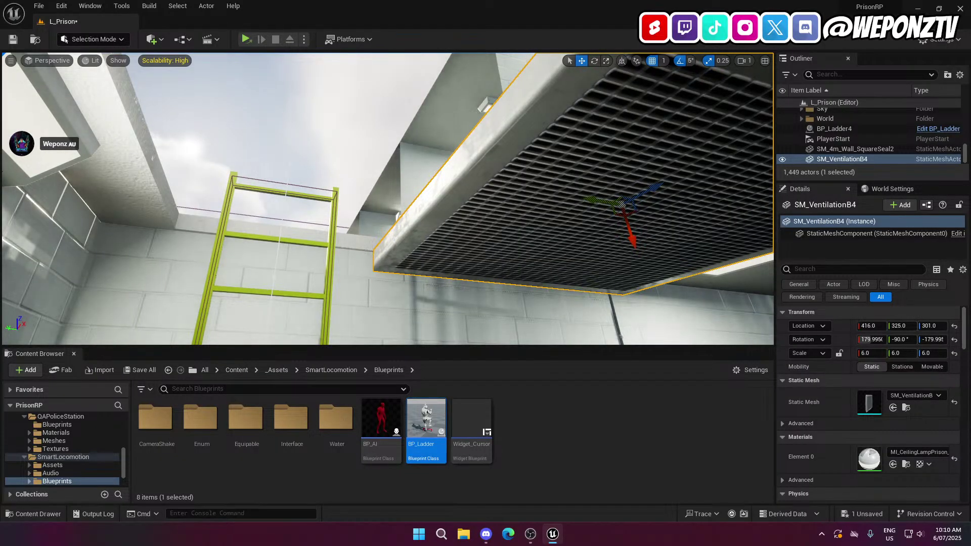
View the cell blocks from outside and open the LevelStructure models folder of ModularSewerSystem
{"action": "right_click_drag", "start_coordinate": [372, 113], "coordinate": [395, 143]}
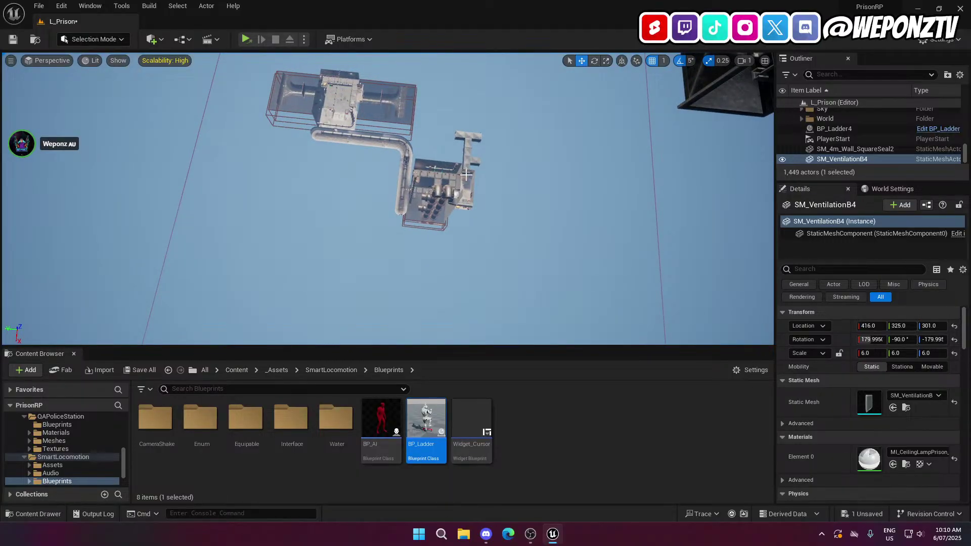
{"action": "right_click_drag", "start_coordinate": [496, 110], "coordinate": [234, 184]}
{"action": "right_click_drag", "start_coordinate": [102, 228], "coordinate": [257, 101]}
{"action": "right_click_drag", "start_coordinate": [235, 148], "coordinate": [296, 153]}
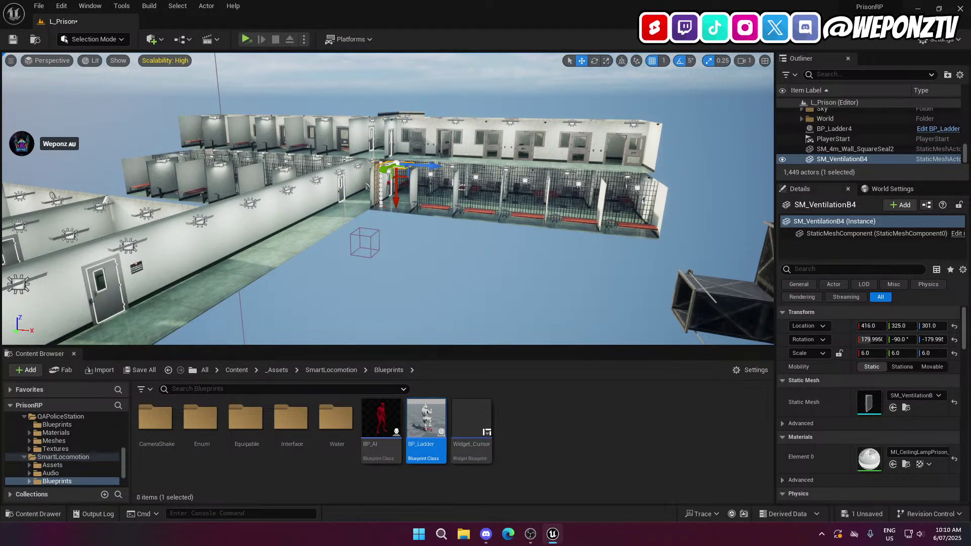
{"action": "left_click", "coordinate": [266, 371]}
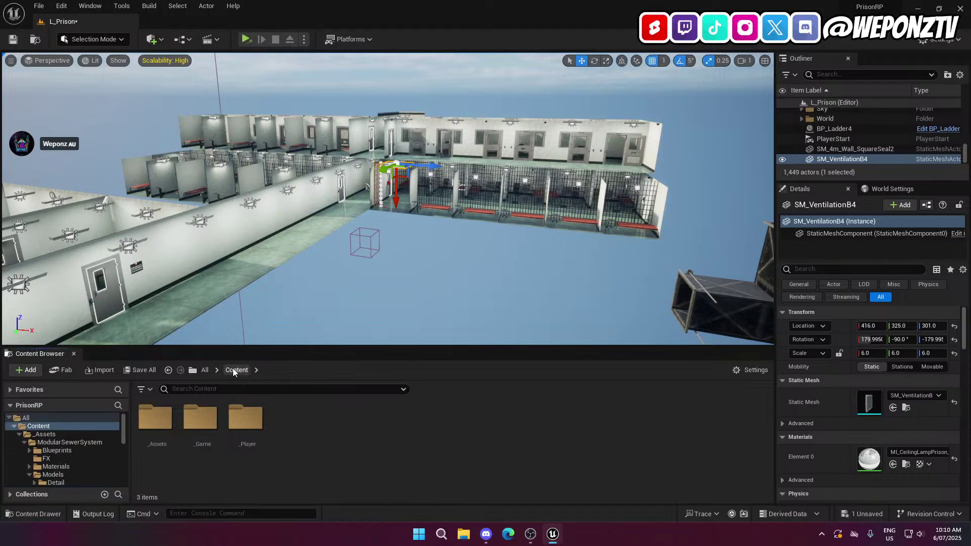
{"action": "double_click", "coordinate": [162, 422]}
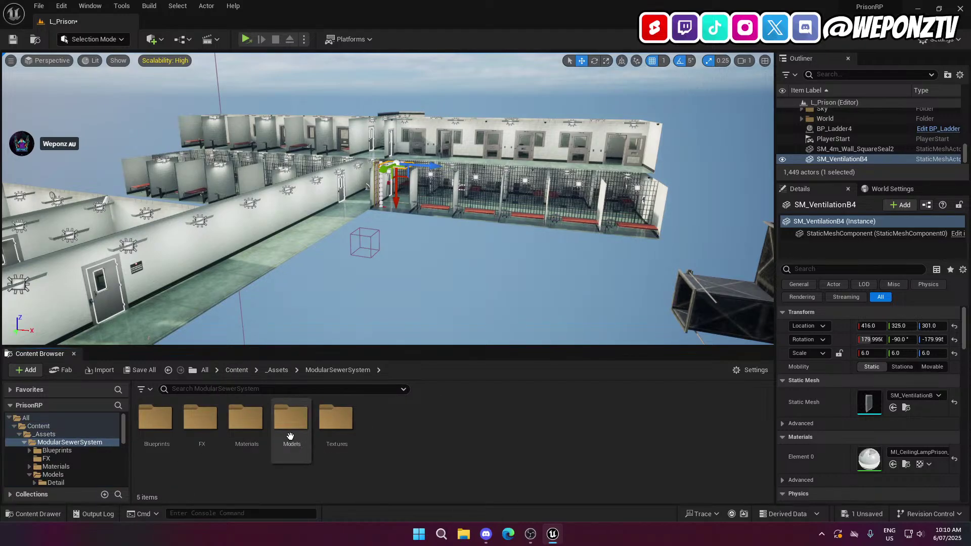
{"action": "double_click", "coordinate": [291, 436]}
{"action": "double_click", "coordinate": [203, 436]}
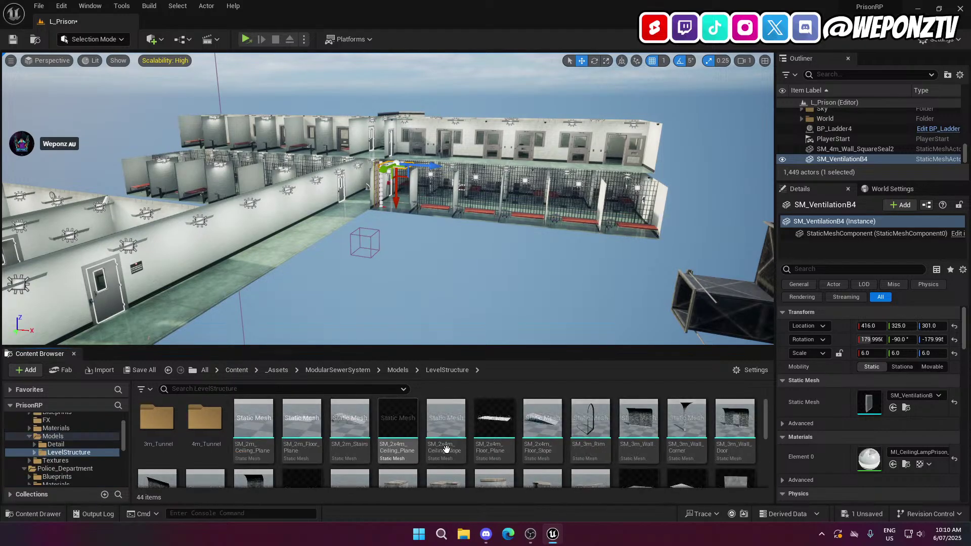
Look through the LevelStructure meshes for a piece suitable for building the duct space
{"action": "scroll", "coordinate": [354, 440], "scroll_direction": "down", "scroll_amount": 1}
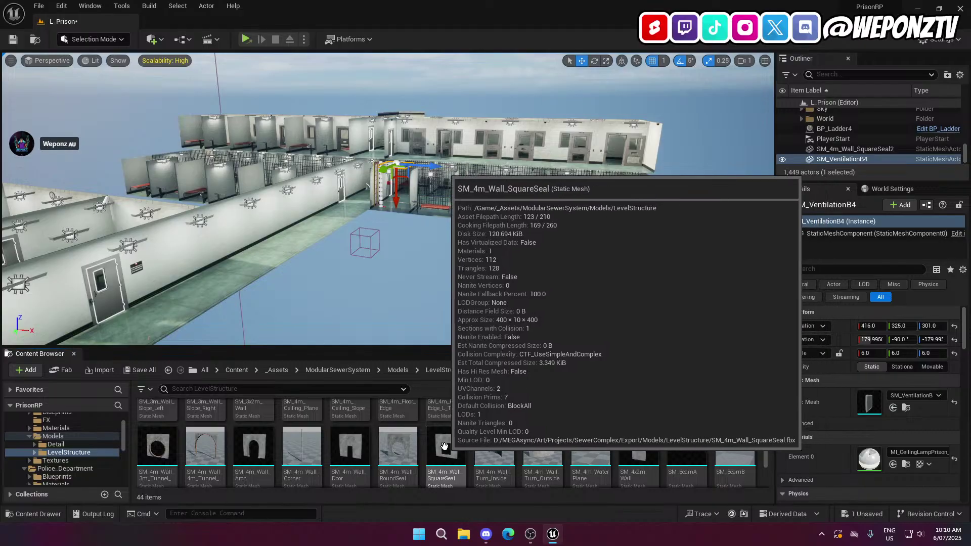
{"action": "scroll", "coordinate": [444, 446], "scroll_direction": "up", "scroll_amount": 3}
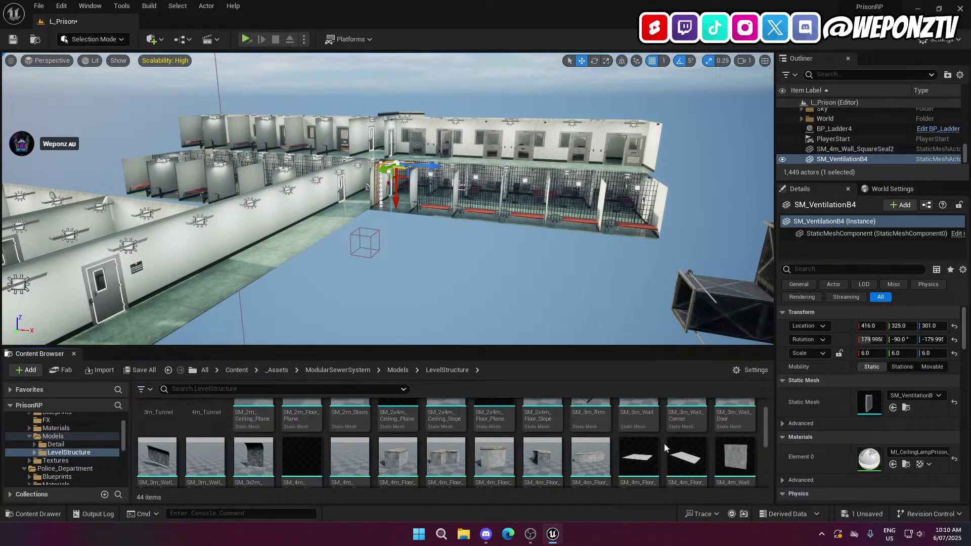
{"action": "scroll", "coordinate": [663, 444], "scroll_direction": "down", "scroll_amount": 3}
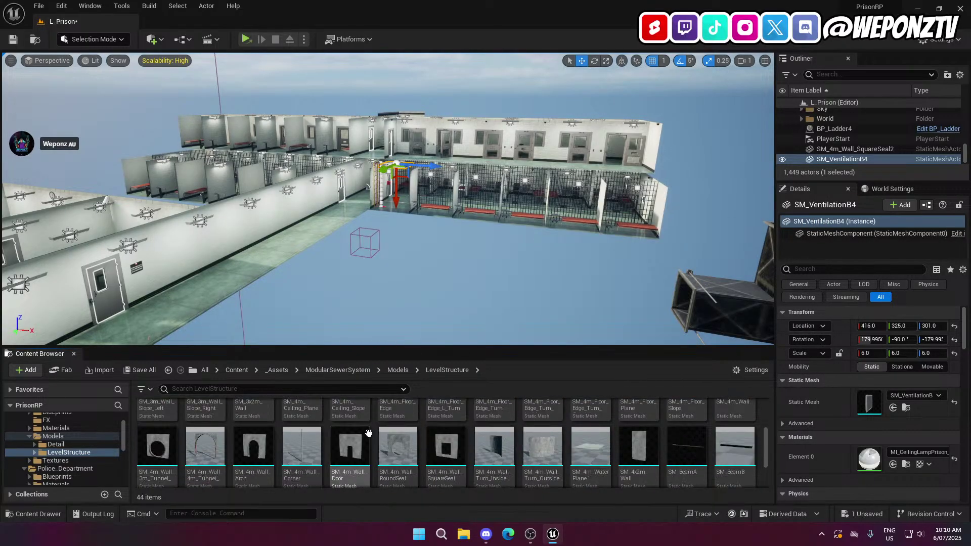
{"action": "scroll", "coordinate": [354, 428], "scroll_direction": "down", "scroll_amount": 3}
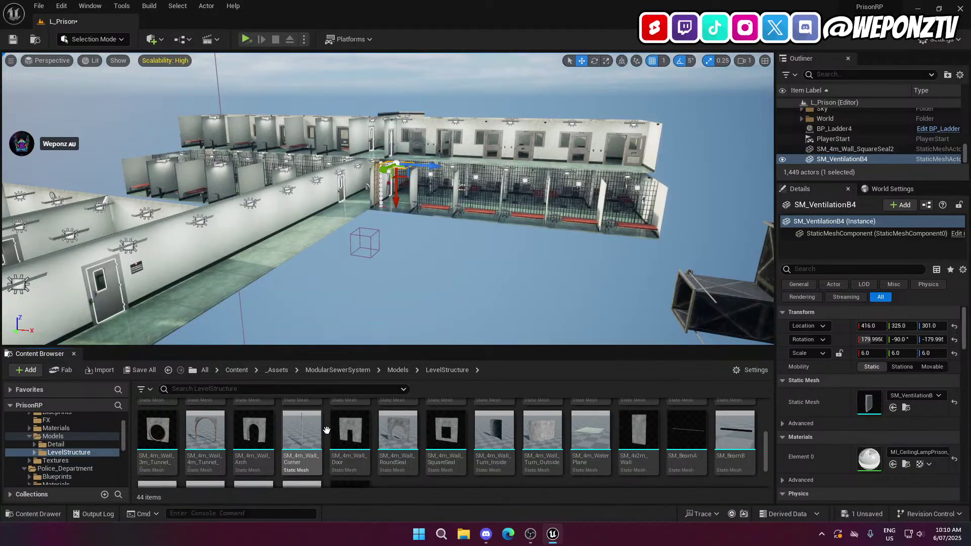
{"action": "scroll", "coordinate": [502, 439], "scroll_direction": "up", "scroll_amount": 2}
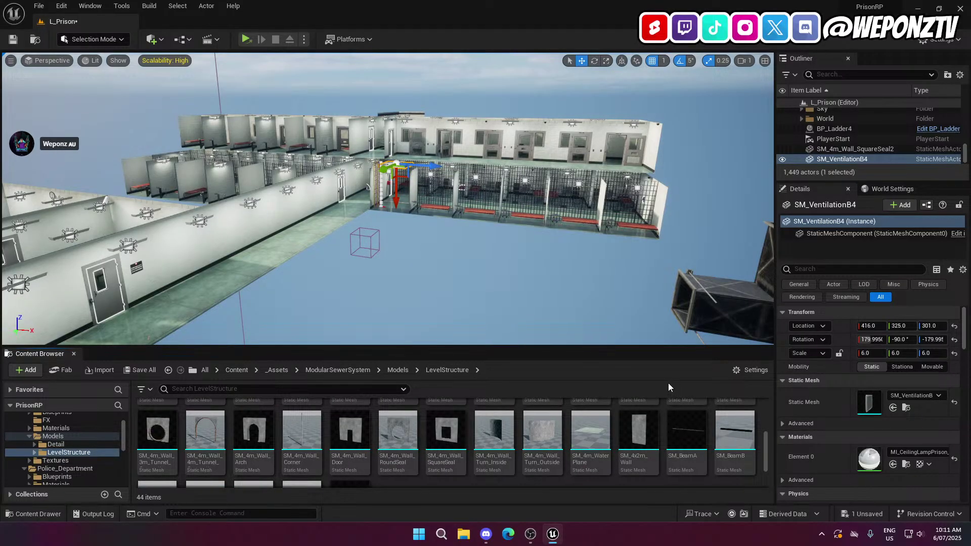
Set the X scale of the SM_4m_Wall_SquareSeal wall in the sewer's waste treatment area to 1
{"action": "right_click_drag", "start_coordinate": [469, 255], "coordinate": [473, 184]}
{"action": "key", "text": "w"}
{"action": "left_click", "coordinate": [465, 182]}
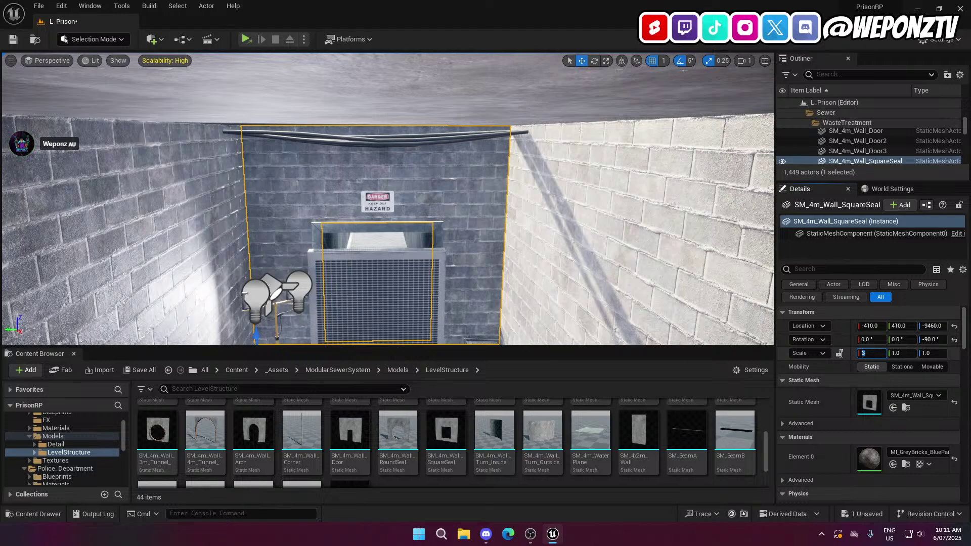
{"action": "type", "text": "1"}
Return to the Cell Block A corridor and slide the ventilation grille over the ceiling opening to Y 453
{"action": "right_click_drag", "start_coordinate": [494, 233], "coordinate": [498, 292]}
{"action": "key", "text": "s"}
{"action": "key", "text": "w"}
{"action": "key", "text": "w"}
{"action": "key", "text": "w"}
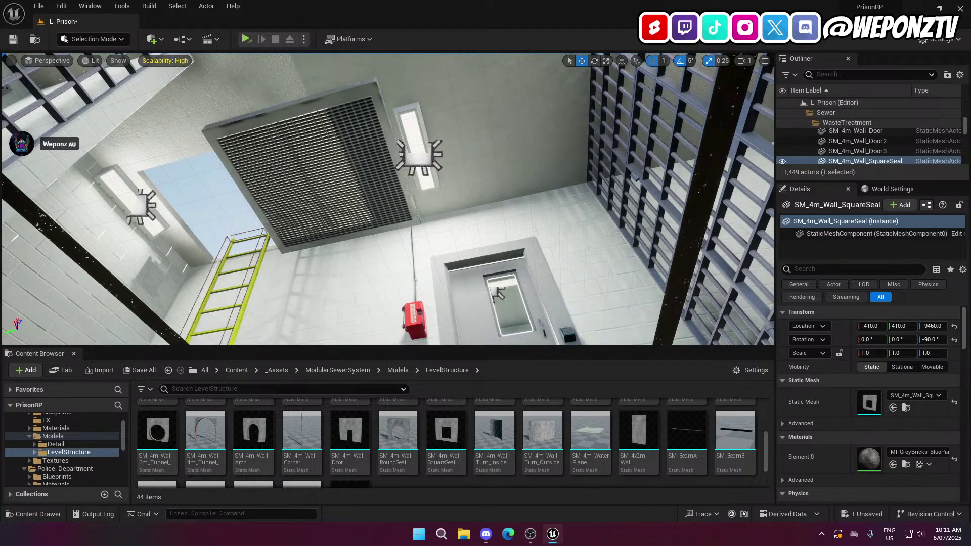
{"action": "right_click_drag", "start_coordinate": [498, 292], "coordinate": [475, 305]}
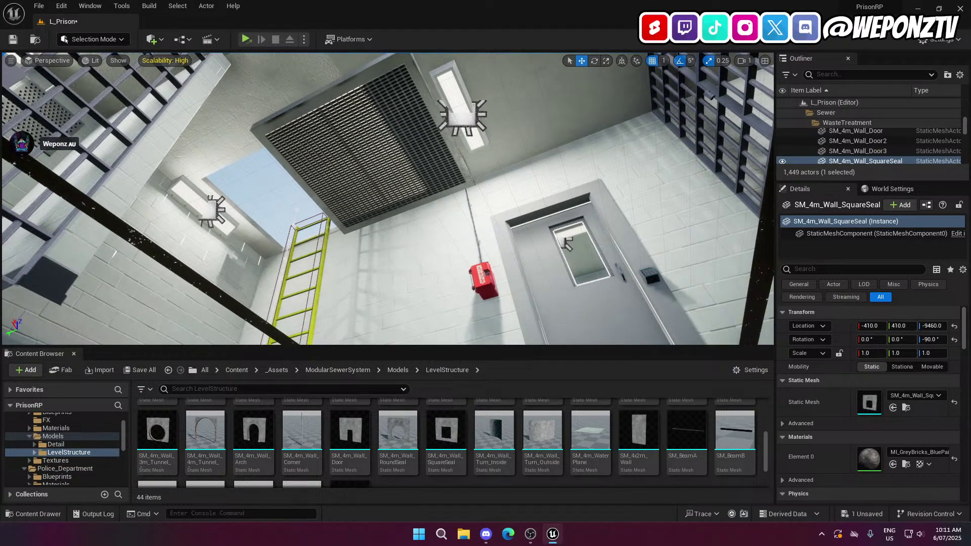
{"action": "left_click", "coordinate": [372, 161]}
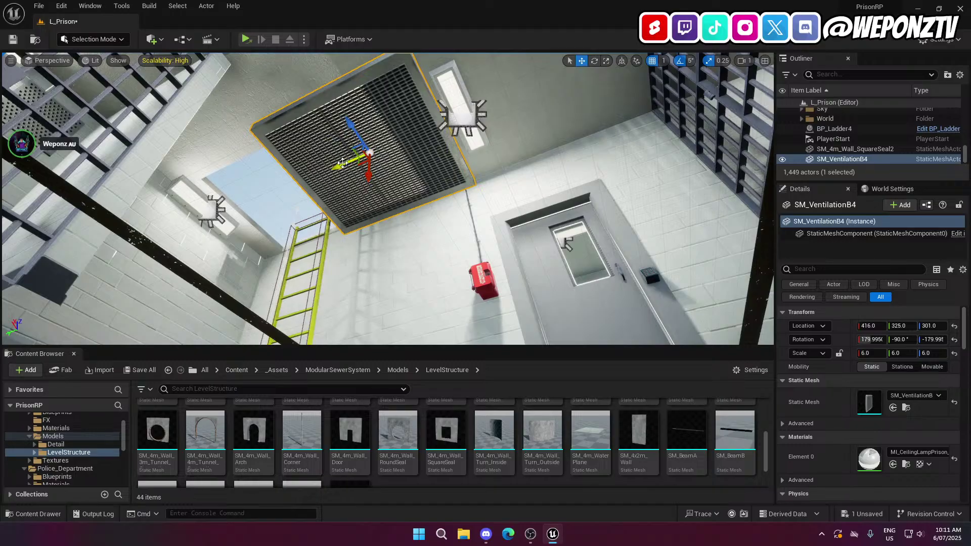
{"action": "mouse_move", "coordinate": [252, 179]}
{"action": "left_mouse_down"}
{"action": "mouse_move", "coordinate": [241, 185]}
{"action": "mouse_move", "coordinate": [250, 180]}
{"action": "left_mouse_up"}
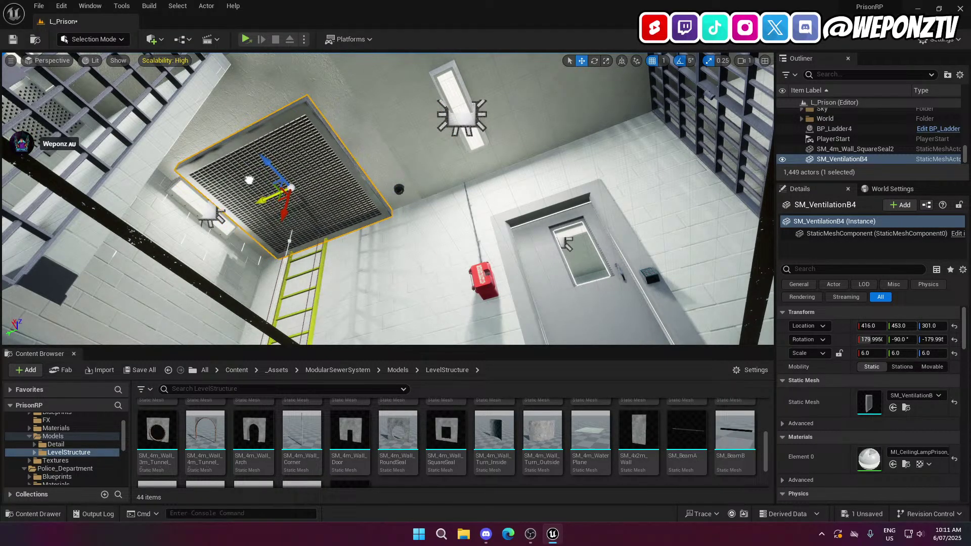
Inspect the grille above the ladder from below and slide it aside to Y 338 to open the ceiling
{"action": "right_click_drag", "start_coordinate": [317, 178], "coordinate": [267, 157]}
{"action": "key", "text": "w"}
{"action": "key", "text": "w"}
{"action": "key", "text": "s"}
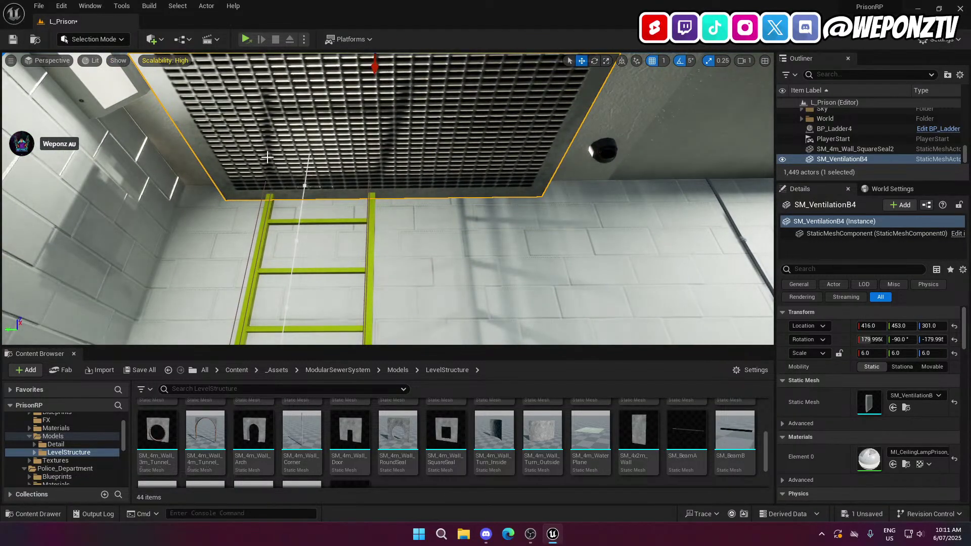
{"action": "scroll", "coordinate": [376, 109], "scroll_direction": "up", "scroll_amount": 2}
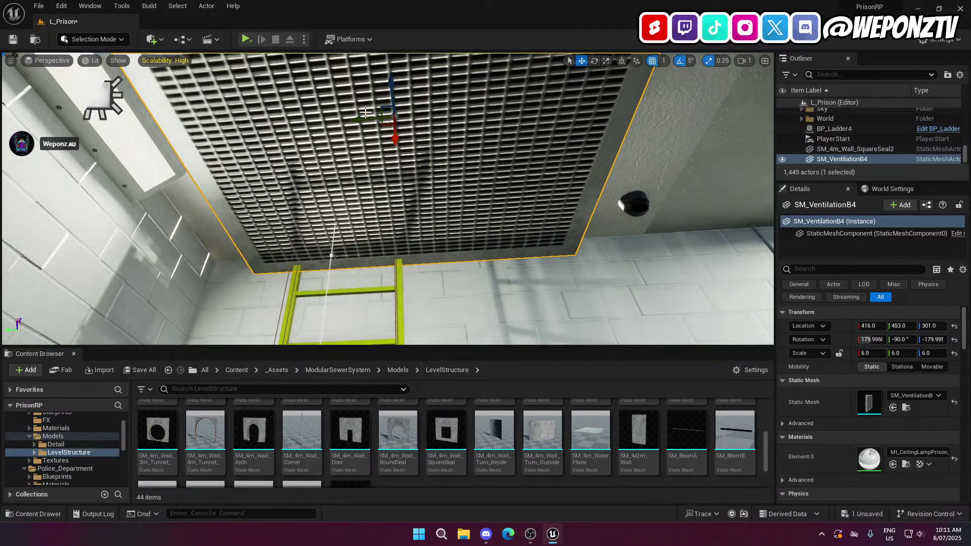
{"action": "left_click_drag", "start_coordinate": [363, 120], "coordinate": [630, 126]}
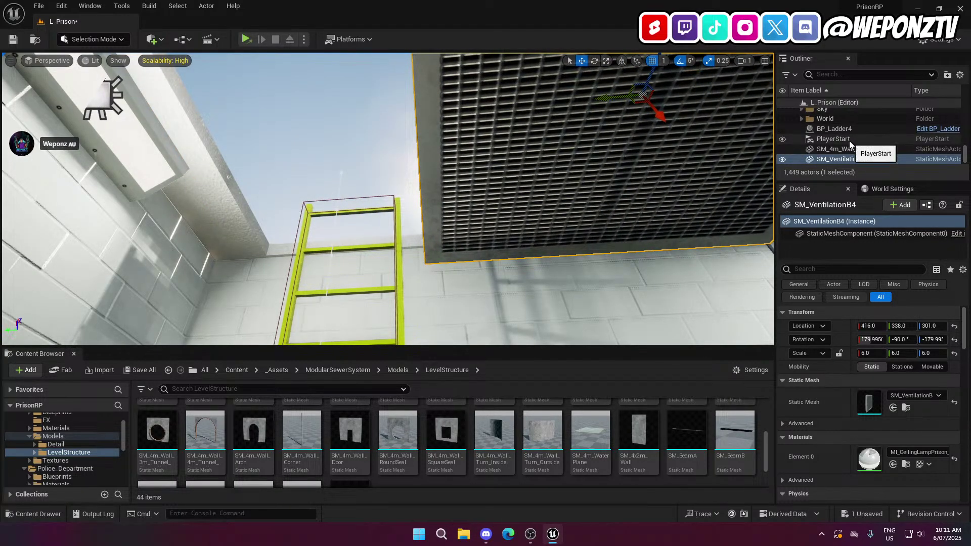
Create a folder named Duct directly under the L_Prison level and make it the current folder
{"action": "left_click", "coordinate": [854, 101]}
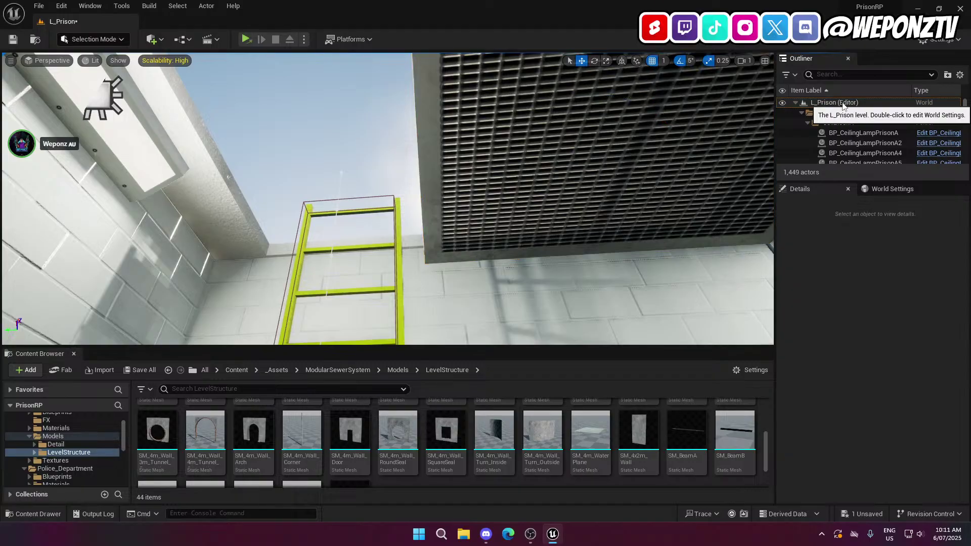
{"action": "scroll", "coordinate": [806, 113], "scroll_direction": "up", "scroll_amount": 5}
{"action": "left_click", "coordinate": [802, 122]}
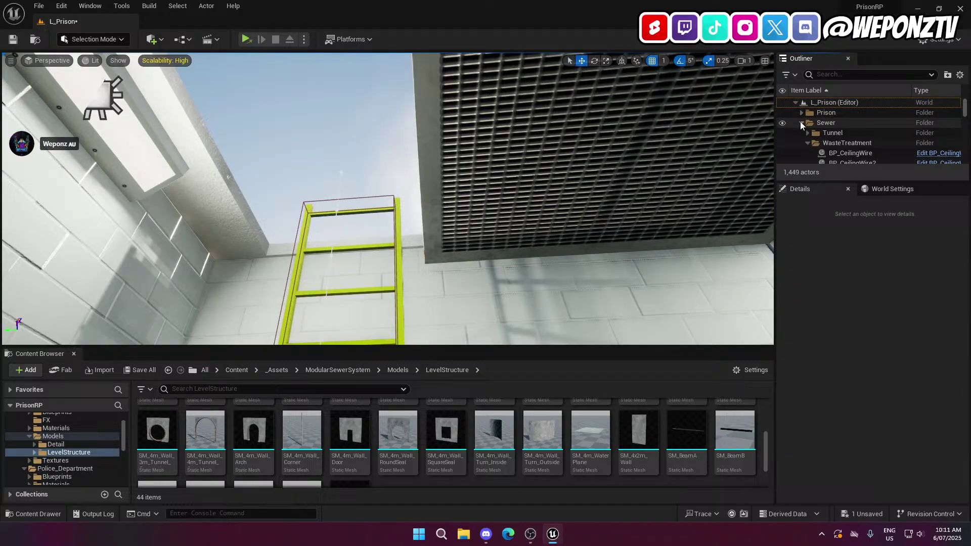
{"action": "left_click", "coordinate": [833, 102]}
{"action": "left_click", "coordinate": [948, 75]}
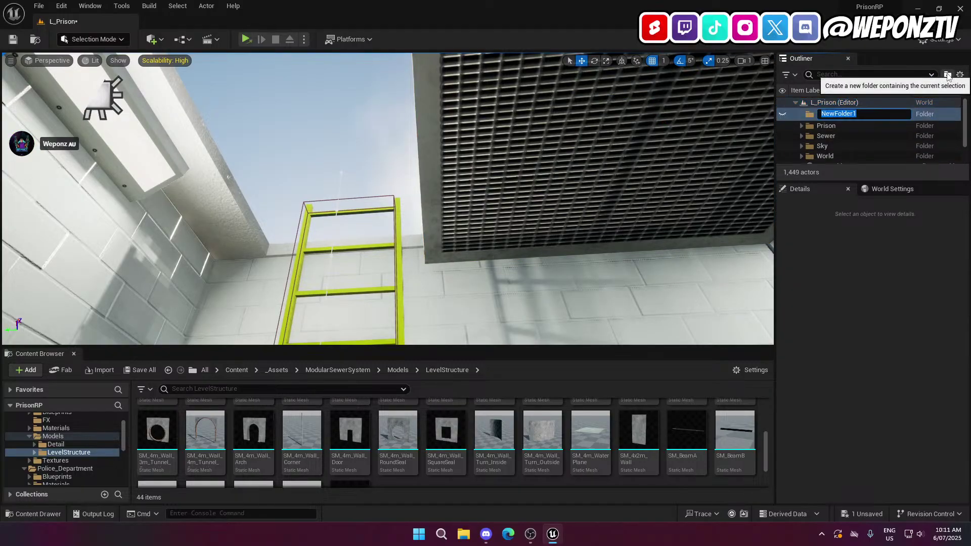
{"action": "type", "text": "Duct"}
{"action": "key", "text": "Return"}
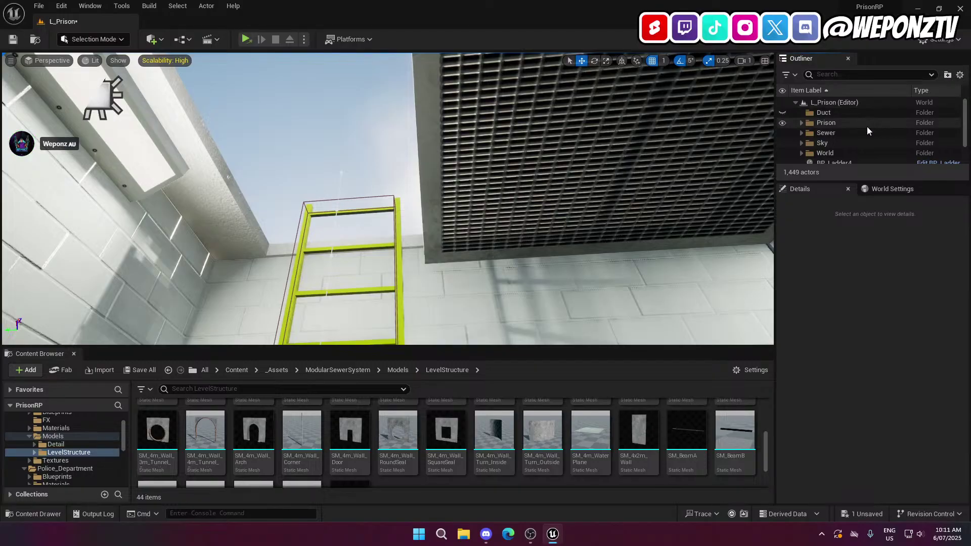
{"action": "right_click", "coordinate": [852, 112]}
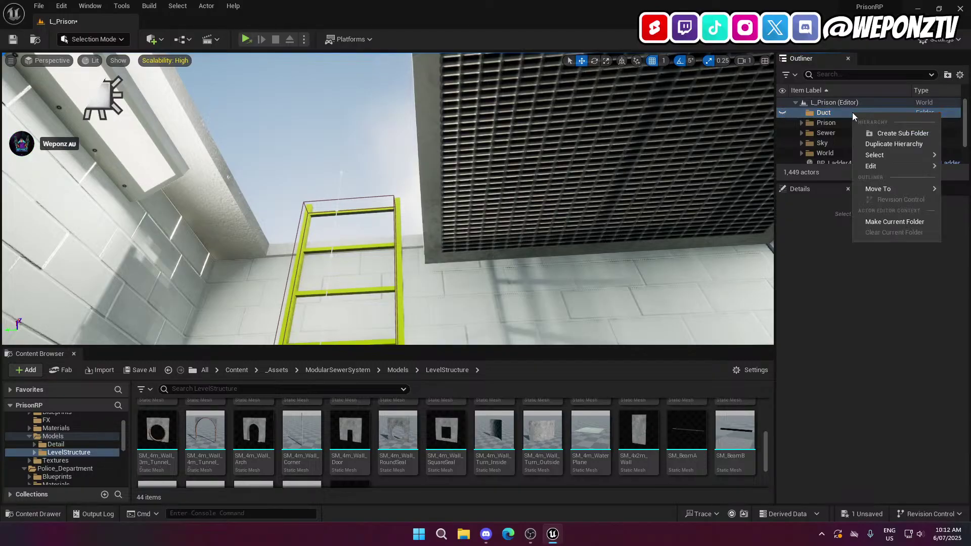
{"action": "left_click", "coordinate": [882, 221]}
{"action": "scroll", "coordinate": [854, 152], "scroll_direction": "down", "scroll_amount": 2}
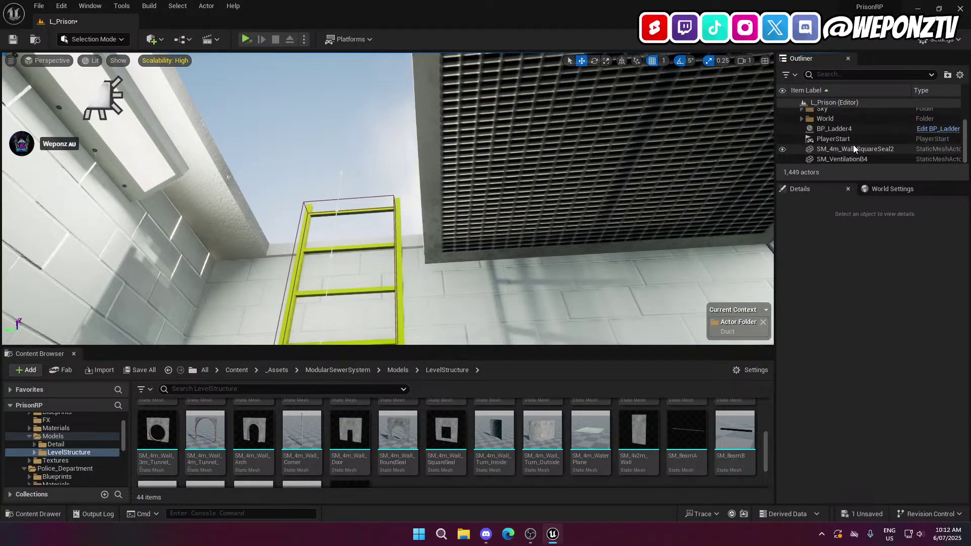
Move BP_Ladder4, SM_4m_Wall_SquareSeal2 and SM_VentilationB4 into the Duct folder
{"action": "left_click", "coordinate": [852, 130]}
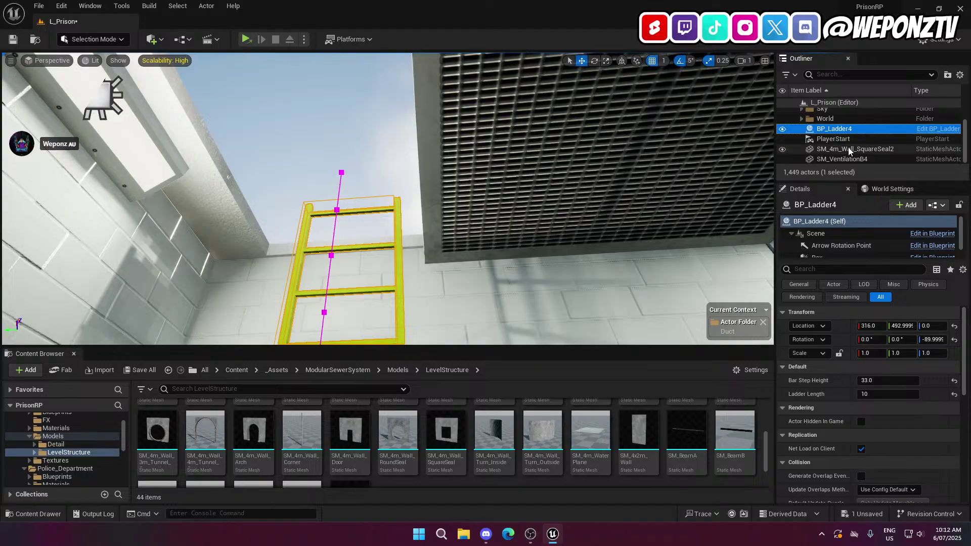
{"action": "left_click", "coordinate": [849, 150], "text": "ctrl"}
{"action": "left_click", "coordinate": [833, 160], "text": "ctrl"}
{"action": "right_click", "coordinate": [832, 161]}
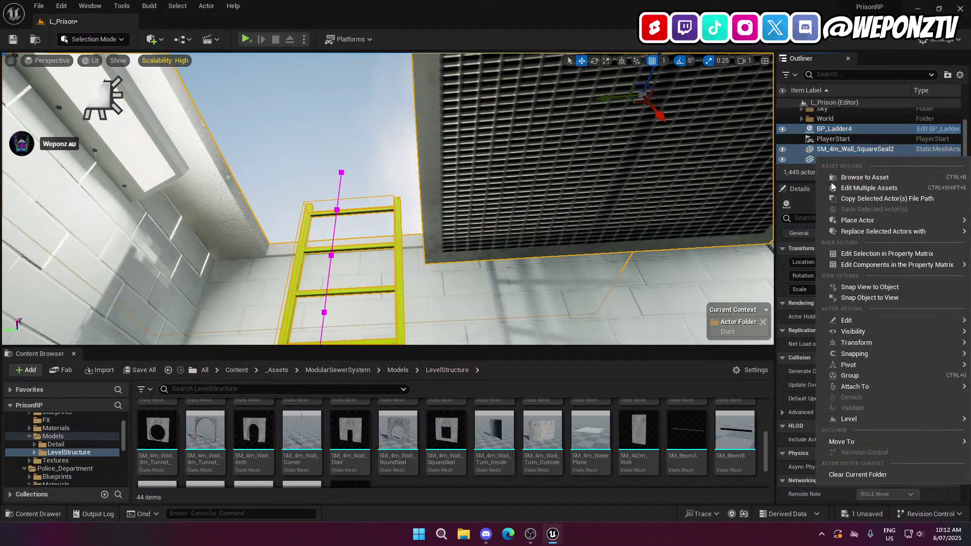
{"action": "mouse_move", "coordinate": [842, 441]}
{"action": "left_click", "coordinate": [774, 471]}
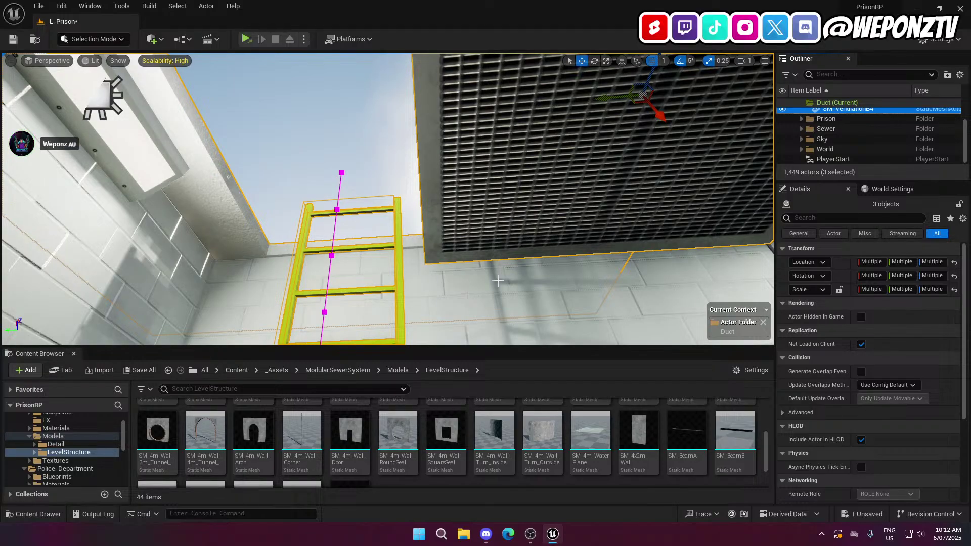
Move the ladder, square-seal wall and ventilation grille into Prison's CellBlockA folder and delete the Duct folder
{"action": "scroll", "coordinate": [850, 142], "scroll_direction": "up", "scroll_amount": 2}
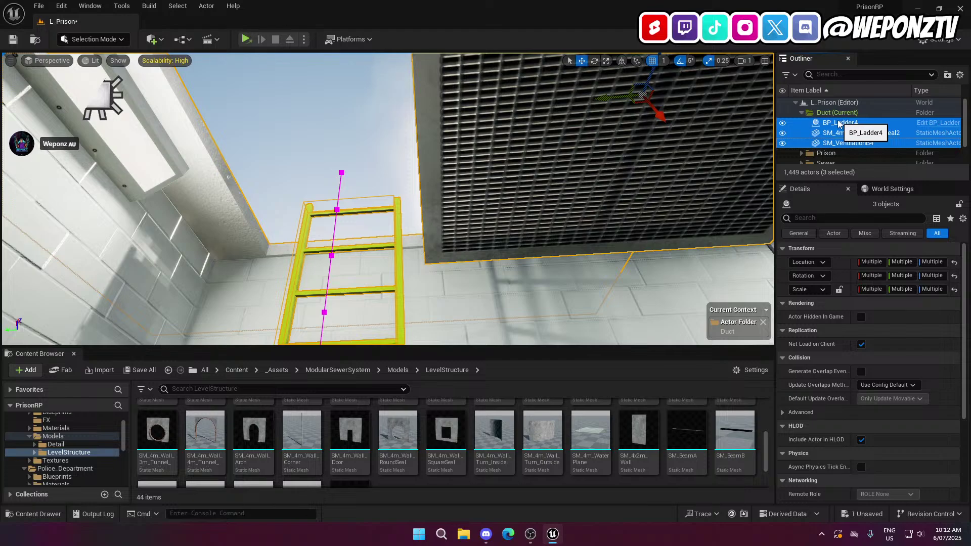
{"action": "right_click", "coordinate": [839, 123]}
{"action": "mouse_move", "coordinate": [854, 406]}
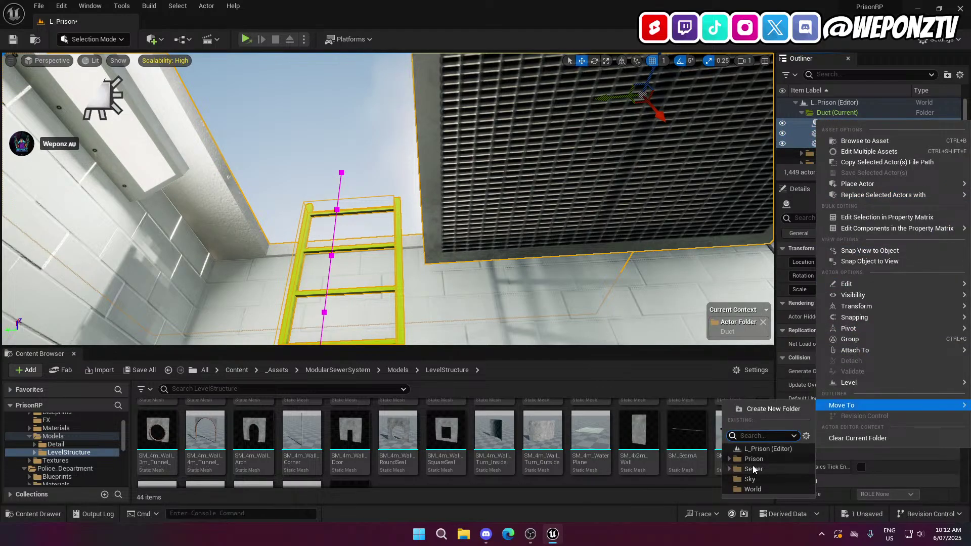
{"action": "left_click", "coordinate": [729, 459]}
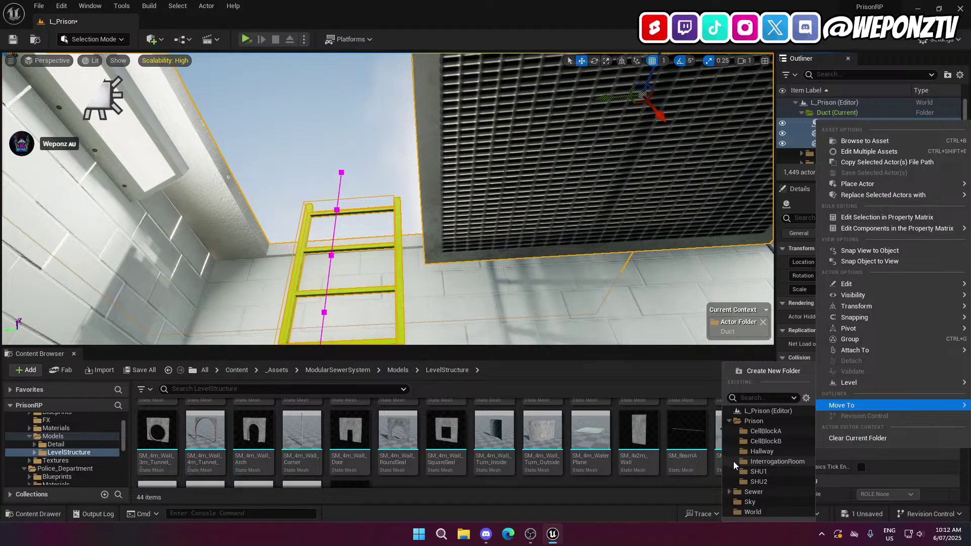
{"action": "left_click", "coordinate": [757, 432]}
{"action": "left_click", "coordinate": [822, 113]}
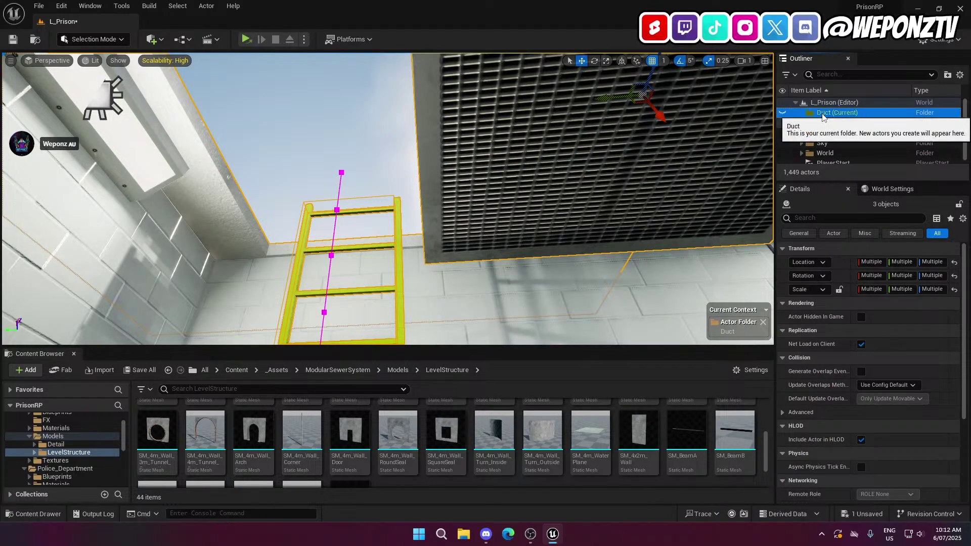
{"action": "key", "text": "Delete"}
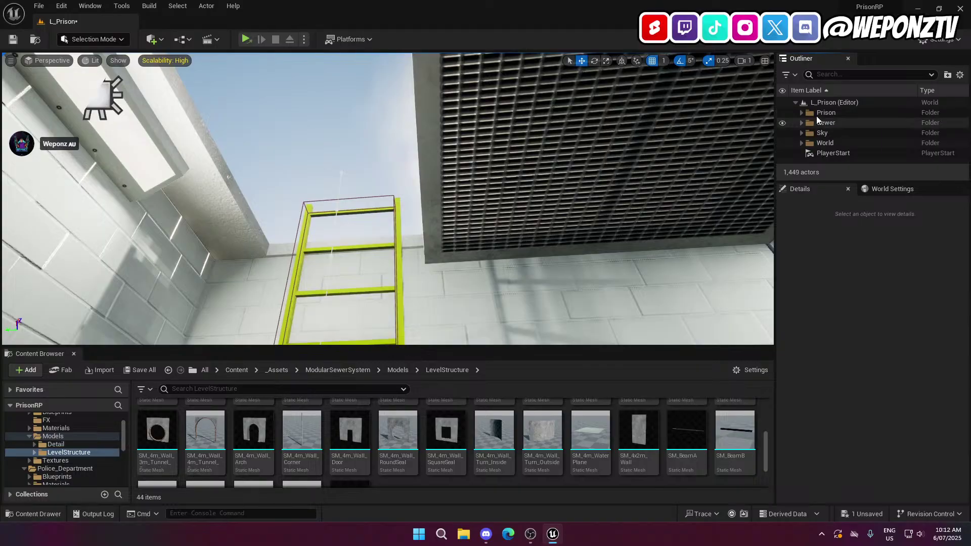
Make CellBlockA the current folder and toggle its visibility off and on to check its contents
{"action": "left_click", "coordinate": [802, 113]}
{"action": "left_click", "coordinate": [840, 123]}
{"action": "right_click", "coordinate": [842, 128]}
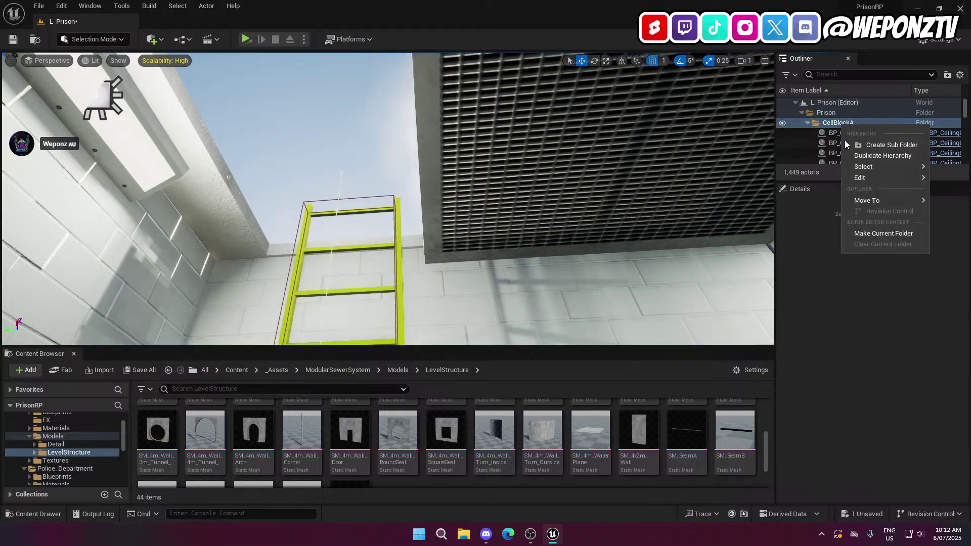
{"action": "left_click", "coordinate": [873, 234]}
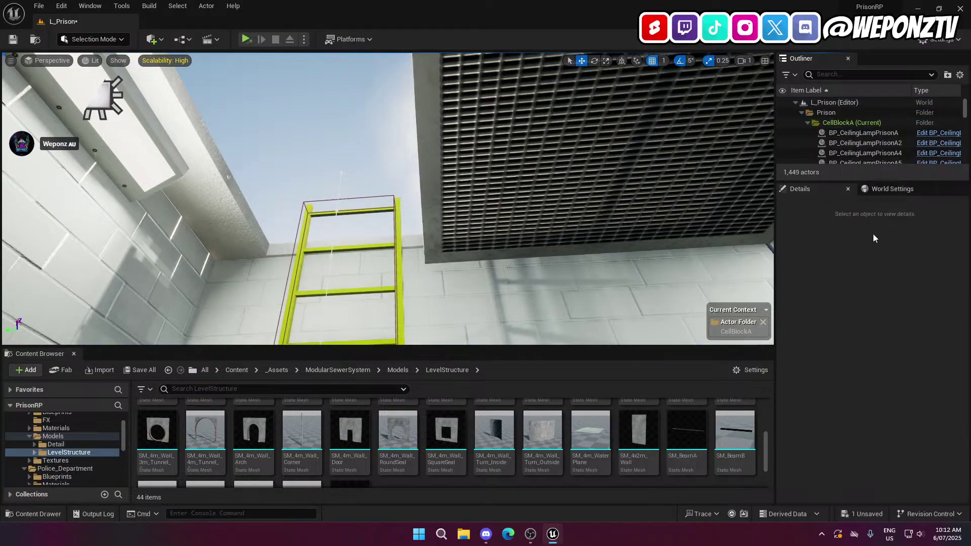
{"action": "left_click", "coordinate": [783, 123]}
{"action": "left_click", "coordinate": [783, 123]}
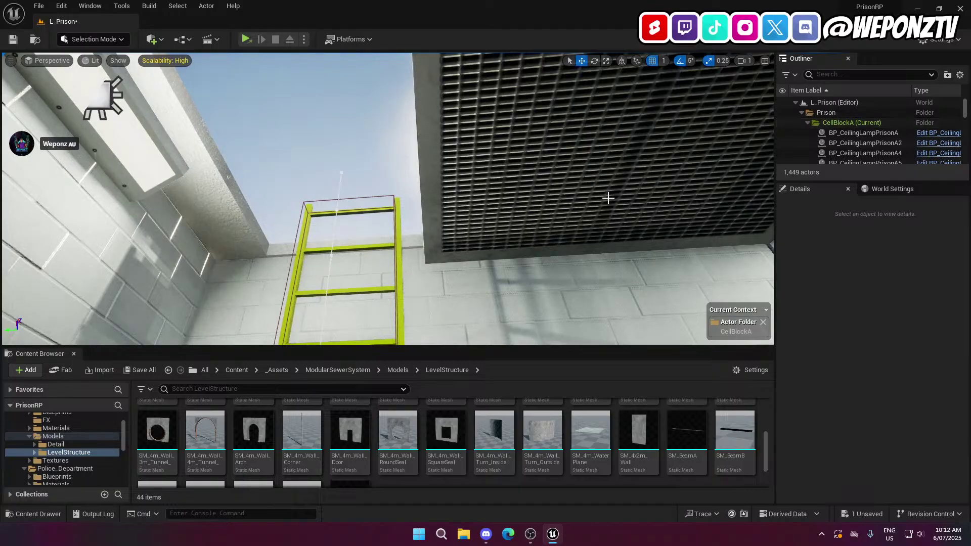
Delete the loose ventilation duct piece with the upright opening outside the cell blocks
{"action": "right_click_drag", "start_coordinate": [608, 198], "coordinate": [456, 273]}
{"action": "right_click_drag", "start_coordinate": [387, 199], "coordinate": [414, 183]}
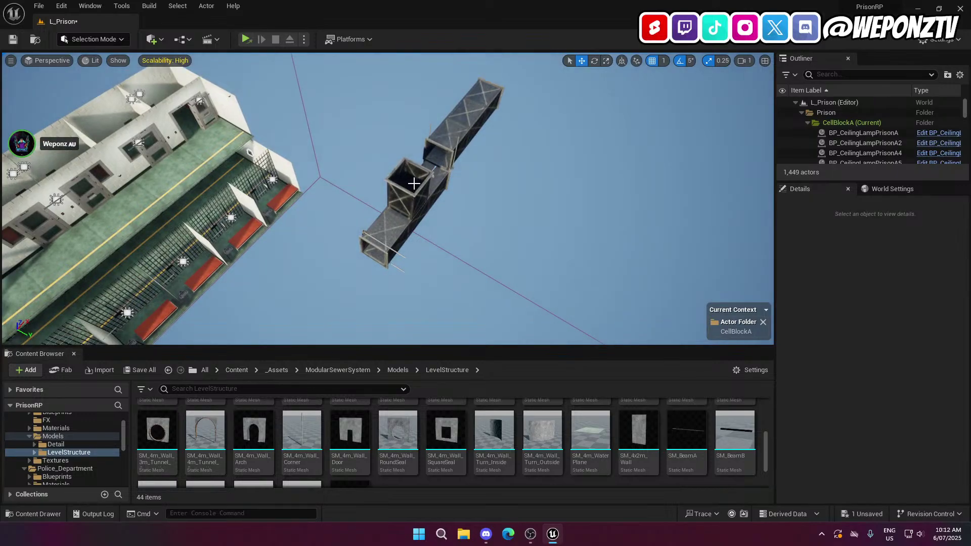
{"action": "left_click", "coordinate": [413, 184]}
{"action": "key", "text": "Delete"}
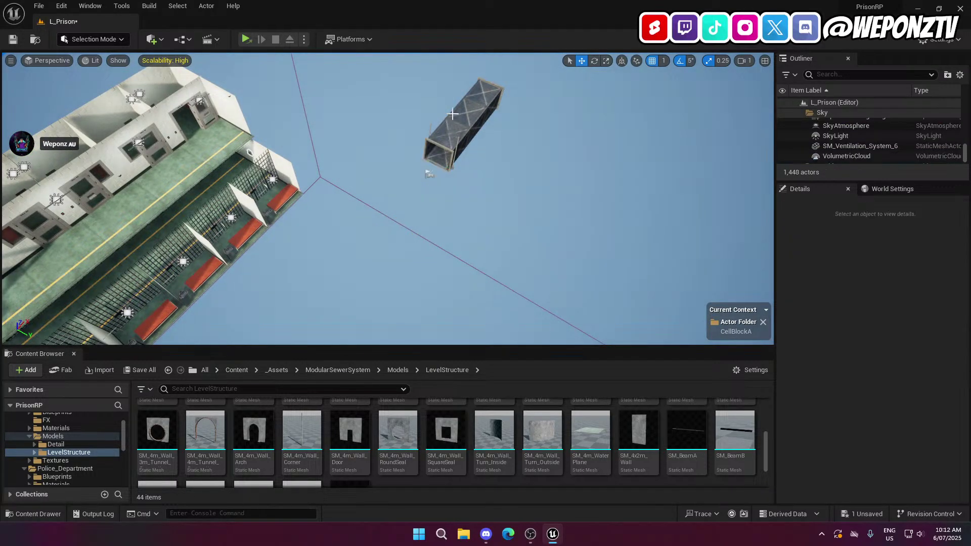
Move the remaining straight duct, SM_Ventilation_System_6, along the X axis to X 1160, closer to the cell blocks
{"action": "left_click", "coordinate": [453, 114]}
{"action": "right_click_drag", "start_coordinate": [454, 113], "coordinate": [582, 147]}
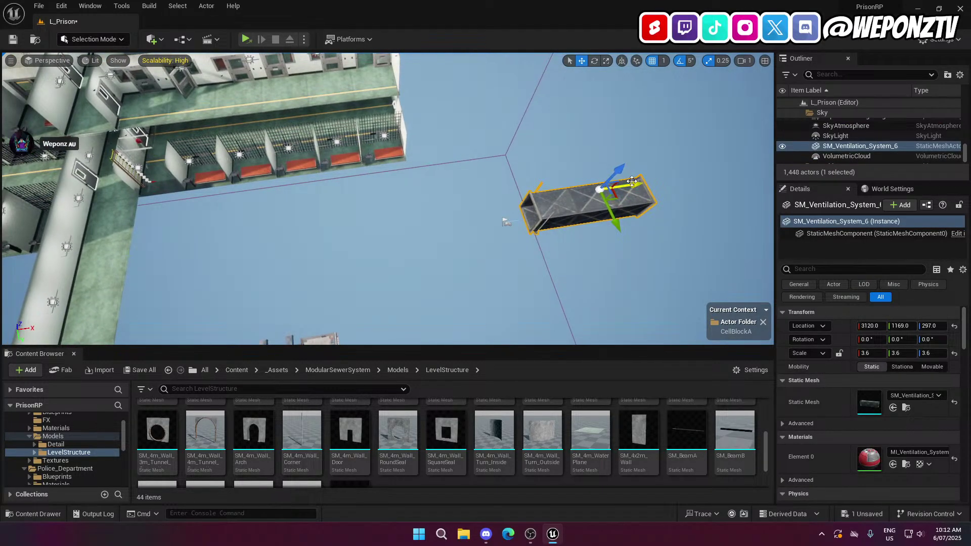
{"action": "left_click_drag", "start_coordinate": [633, 181], "coordinate": [298, 207]}
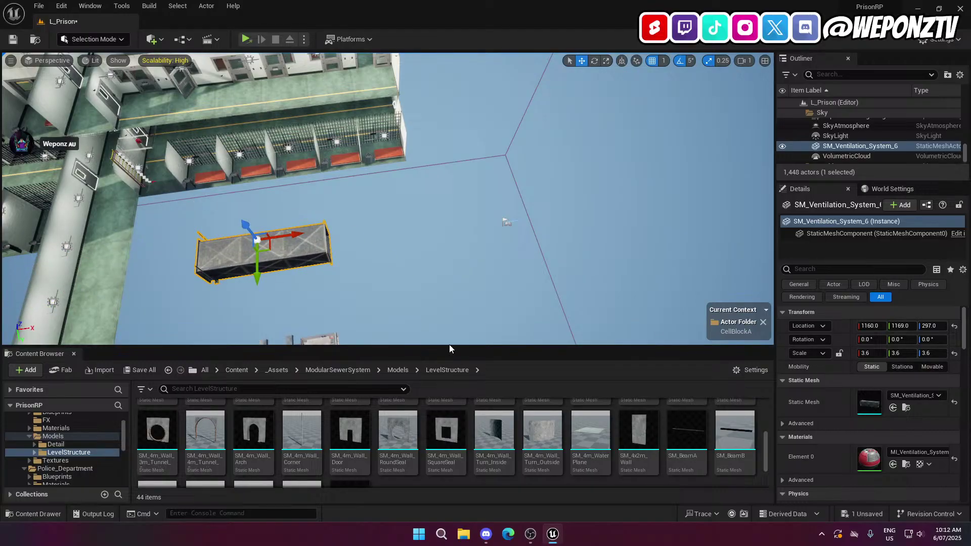
Look through the Construction meshes in Police_Department's Models folder for a piece suitable for the duct space
{"action": "left_click", "coordinate": [268, 372]}
{"action": "double_click", "coordinate": [159, 417]}
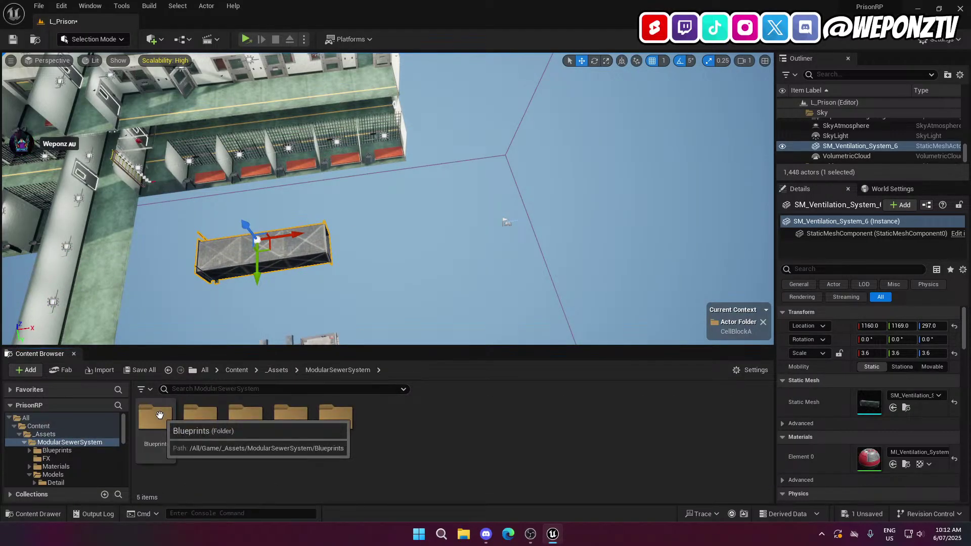
{"action": "left_click", "coordinate": [281, 371]}
{"action": "double_click", "coordinate": [200, 417]}
{"action": "double_click", "coordinate": [247, 419]}
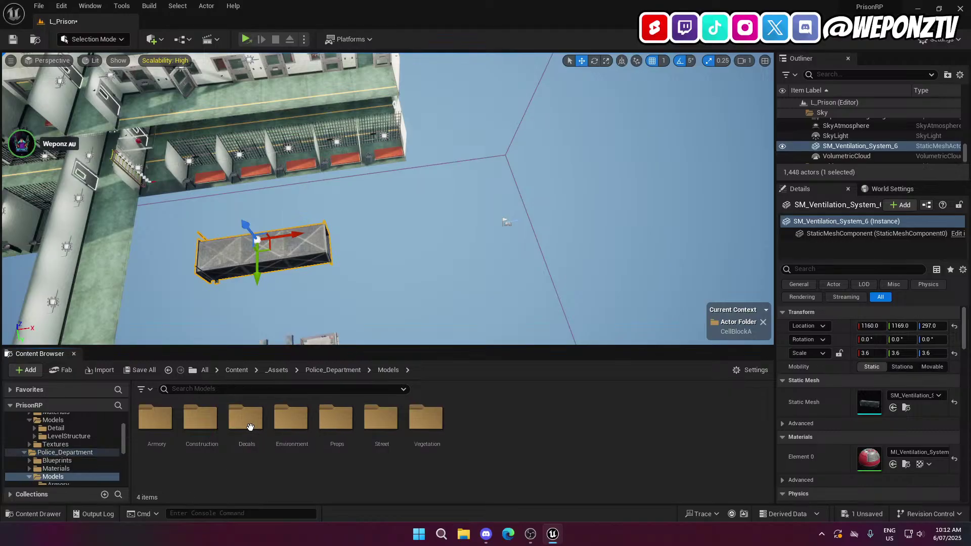
{"action": "double_click", "coordinate": [201, 417]}
{"action": "scroll", "coordinate": [471, 463], "scroll_direction": "down", "scroll_amount": 1}
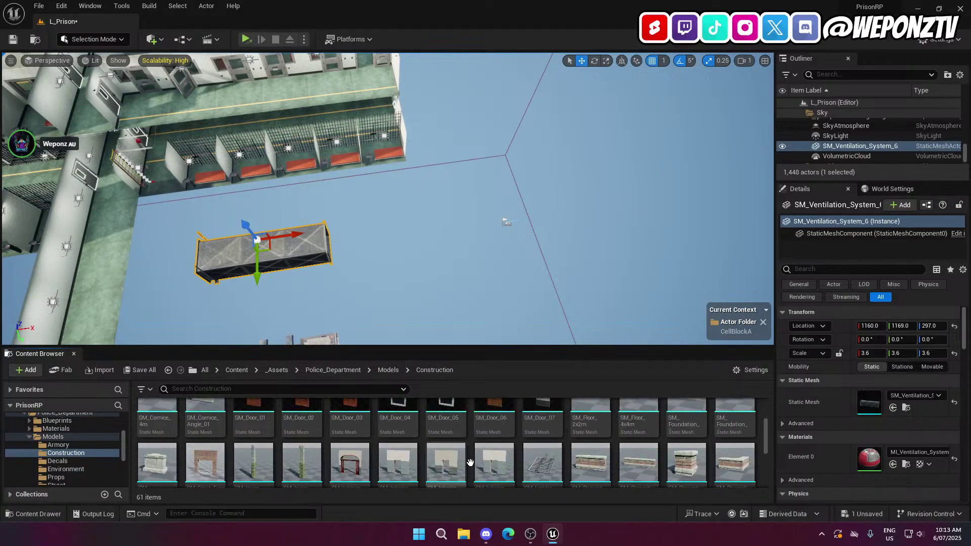
{"action": "scroll", "coordinate": [471, 463], "scroll_direction": "down", "scroll_amount": 4}
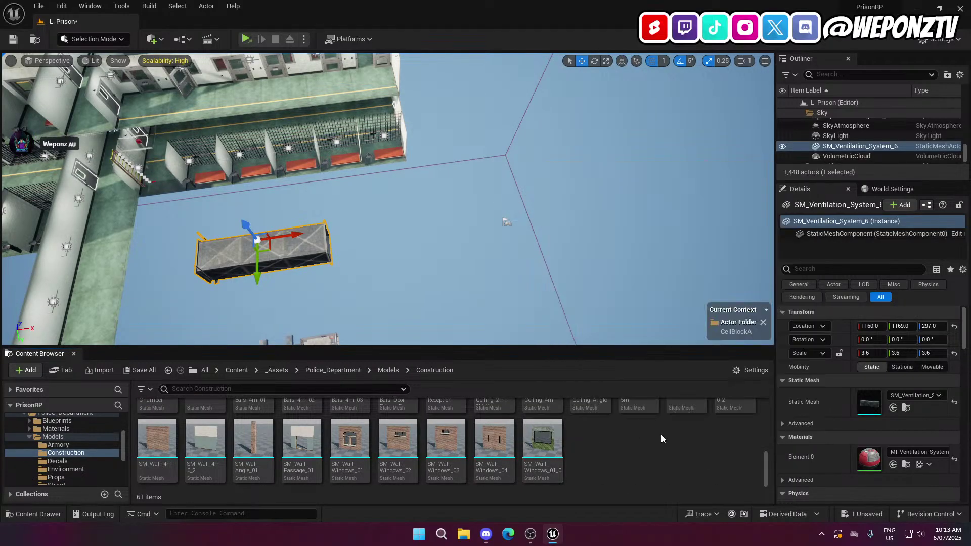
{"action": "scroll", "coordinate": [584, 450], "scroll_direction": "up", "scroll_amount": 3}
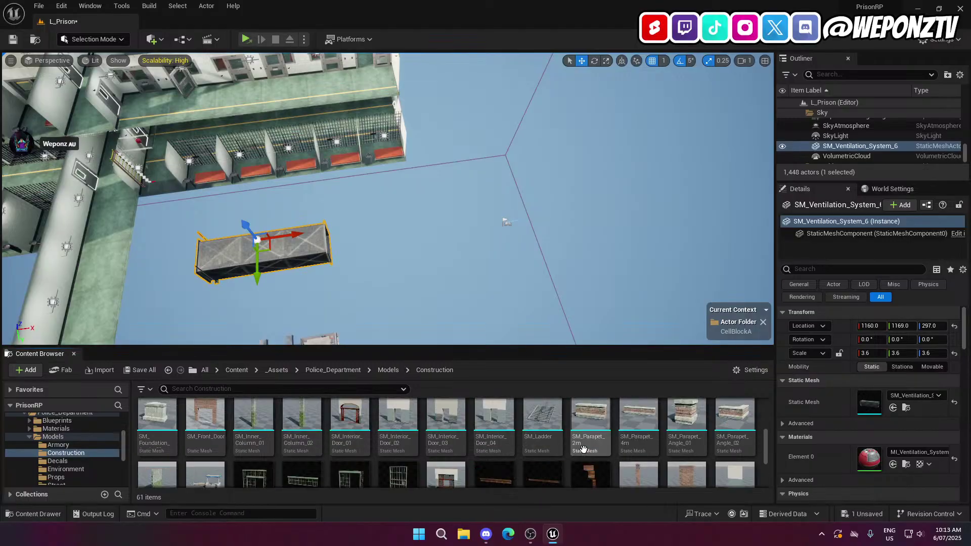
{"action": "scroll", "coordinate": [585, 451], "scroll_direction": "up", "scroll_amount": 1}
{"action": "left_click", "coordinate": [380, 372]}
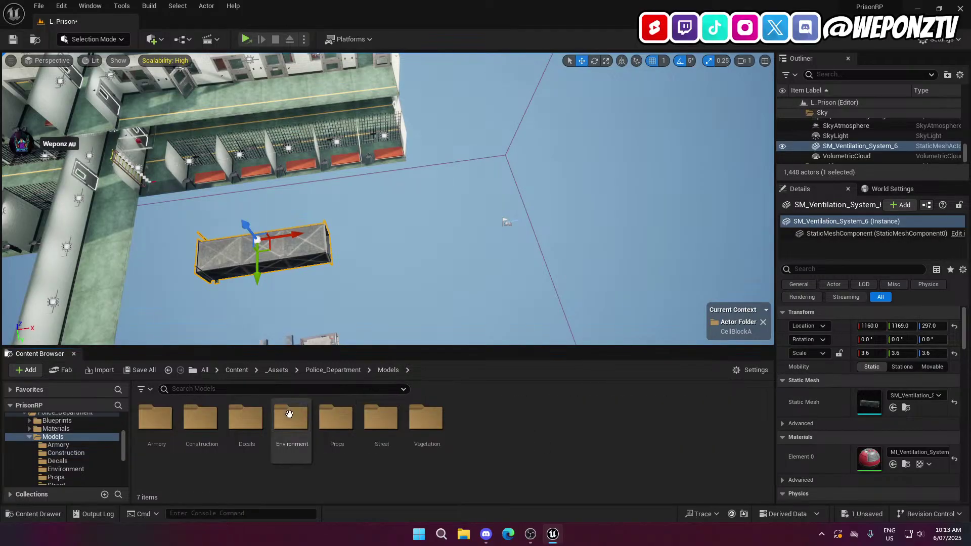
Place the SM_Ventilation_System_05 mesh from the Environment models folder into the level near the existing straight duct
{"action": "double_click", "coordinate": [292, 430]}
{"action": "scroll", "coordinate": [529, 440], "scroll_direction": "down", "scroll_amount": 2}
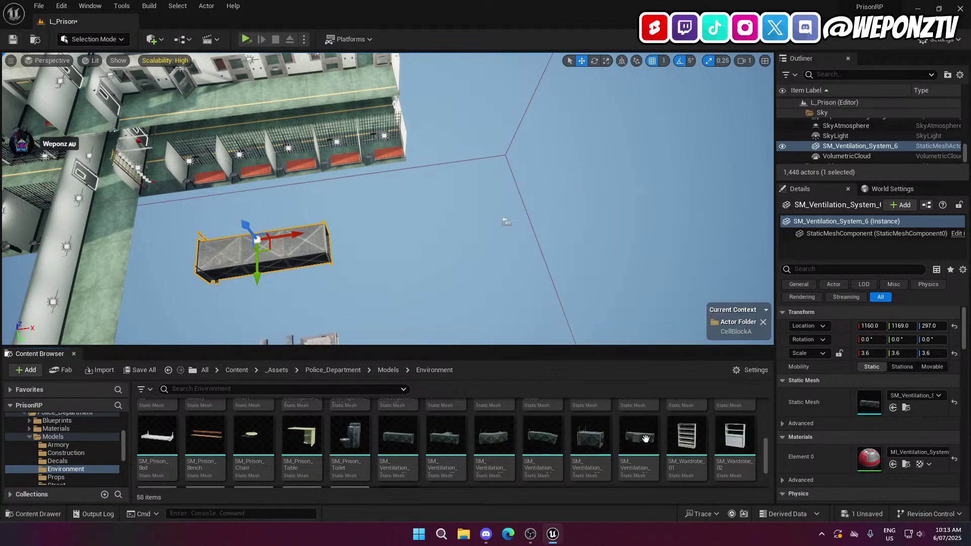
{"action": "left_click", "coordinate": [590, 439]}
{"action": "left_click_drag", "start_coordinate": [569, 404], "coordinate": [197, 202]}
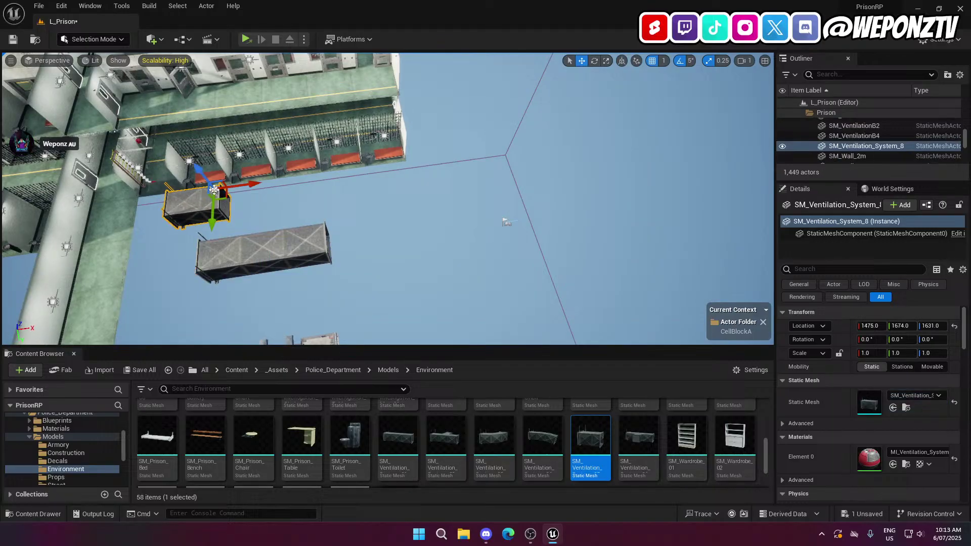
Scale the new ventilation piece to 3.6 on all three axes to match the straight duct
{"action": "left_click", "coordinate": [272, 243]}
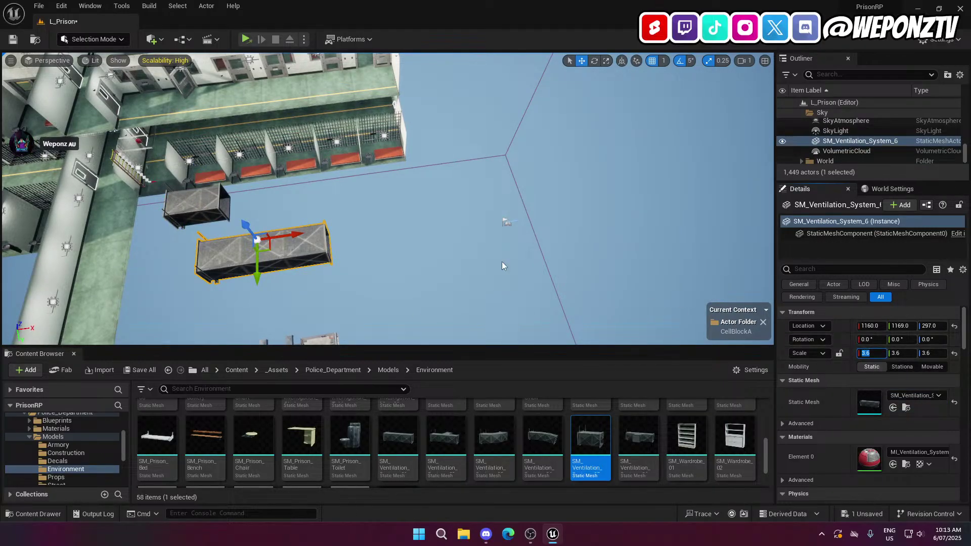
{"action": "left_click", "coordinate": [194, 201]}
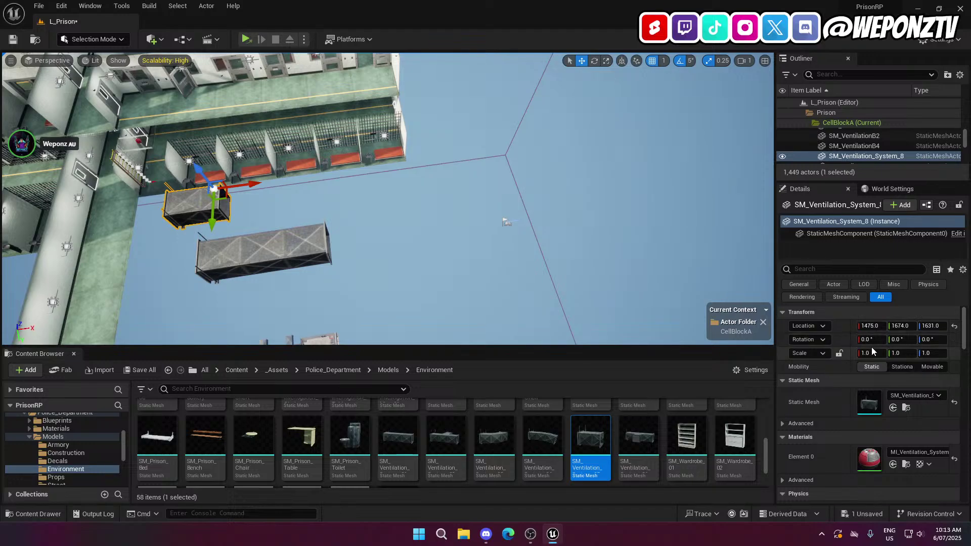
{"action": "left_click", "coordinate": [903, 354]}
{"action": "type", "text": "3.6"}
{"action": "left_click", "coordinate": [932, 355]}
{"action": "type", "text": "3.6"}
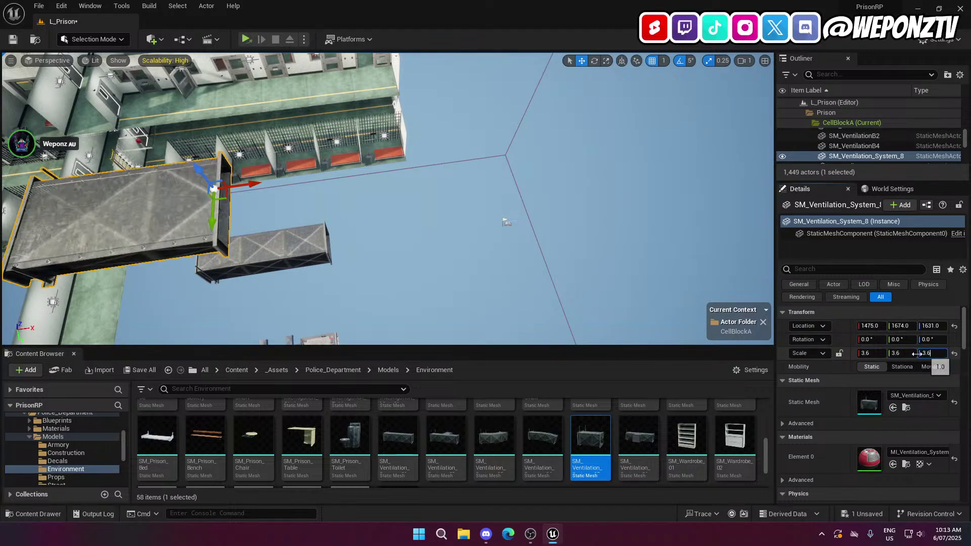
{"action": "key", "text": "Return"}
Move the new duct piece to X 754, Y 887, Z 559 and stand it upright with a -90° Y rotation
{"action": "right_click_drag", "start_coordinate": [443, 248], "coordinate": [443, 202]}
{"action": "left_click_drag", "start_coordinate": [428, 91], "coordinate": [277, 191]}
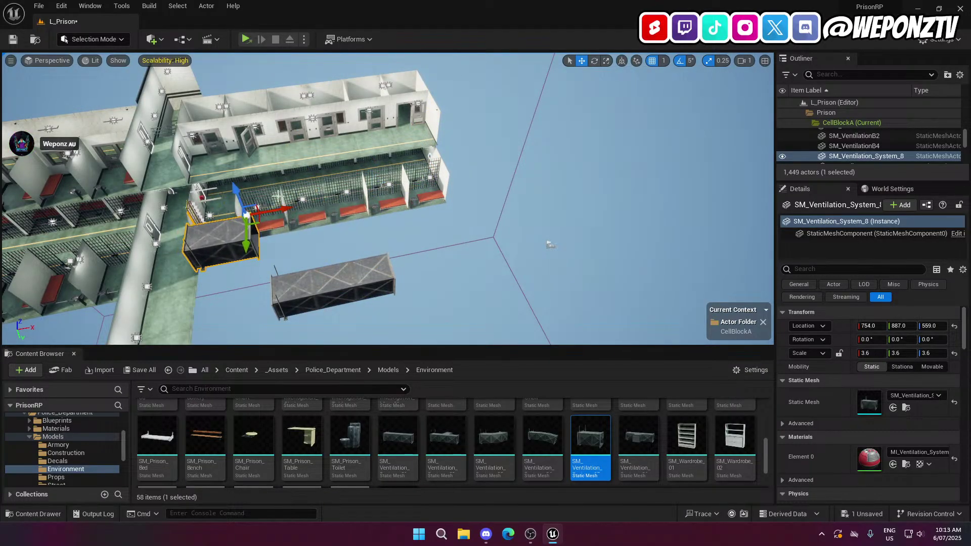
{"action": "key", "text": "f"}
{"action": "right_click_drag", "start_coordinate": [346, 196], "coordinate": [278, 204]}
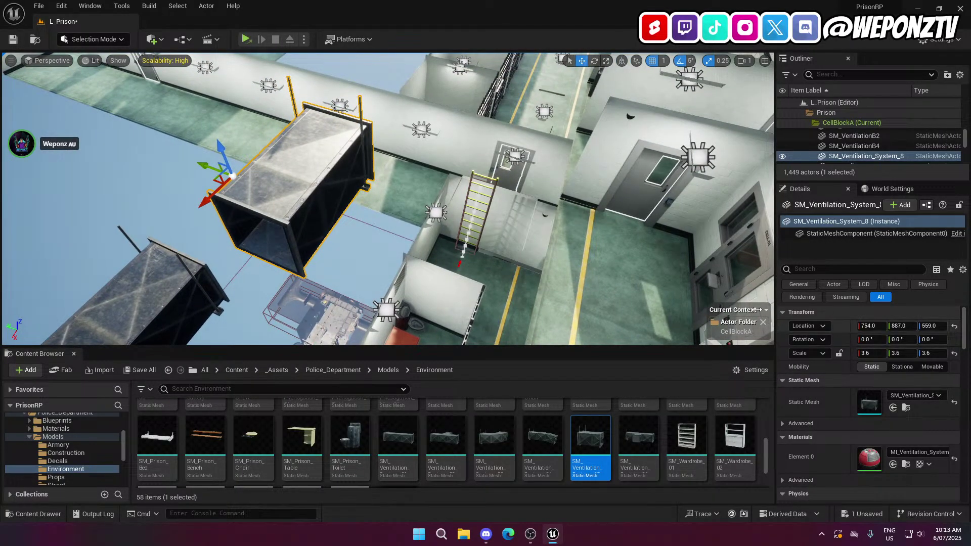
{"action": "left_click", "coordinate": [595, 60]}
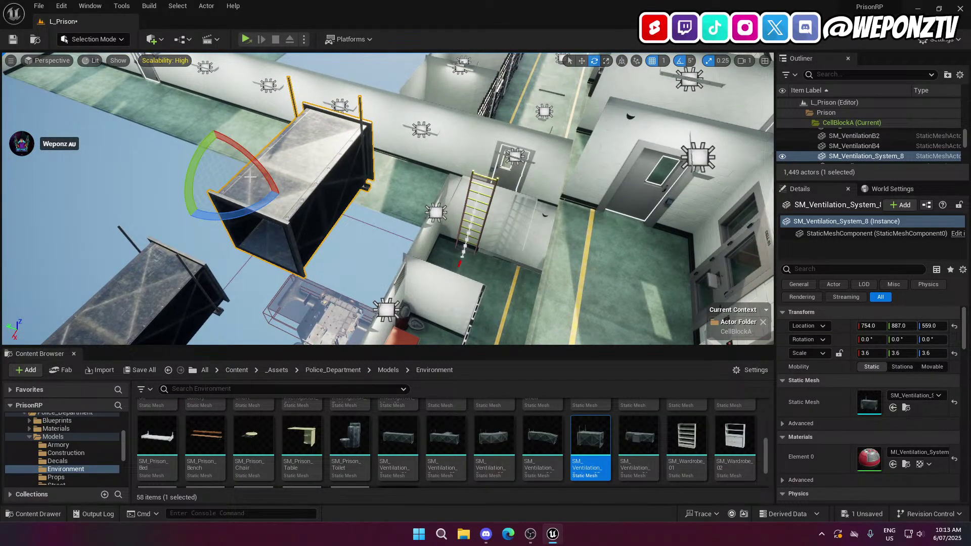
{"action": "left_click_drag", "start_coordinate": [208, 150], "coordinate": [242, 220]}
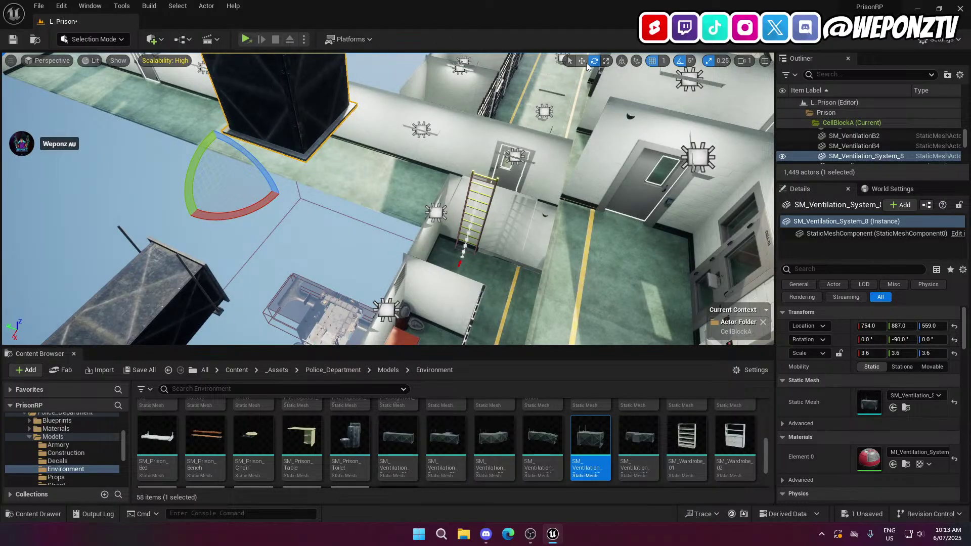
{"action": "left_click", "coordinate": [582, 61]}
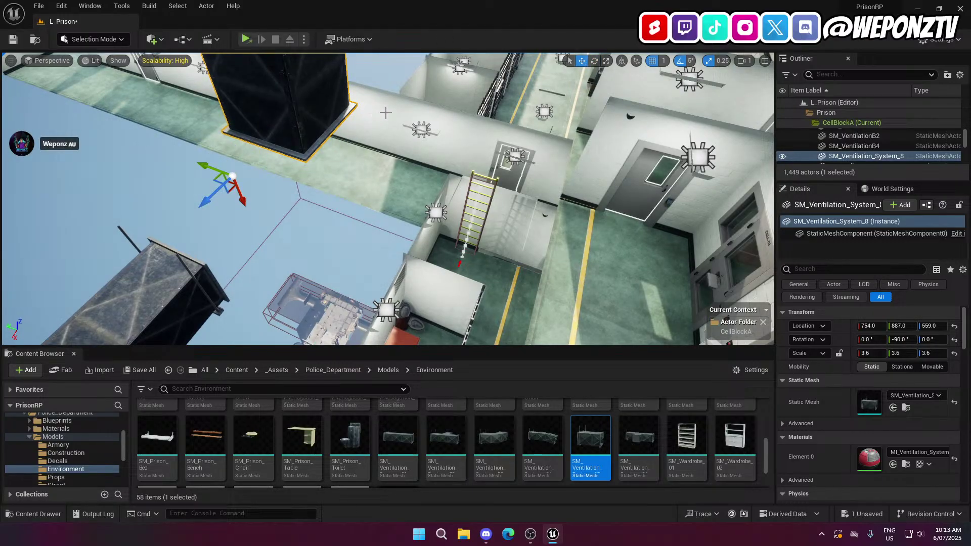
{"action": "right_click", "coordinate": [863, 157]}
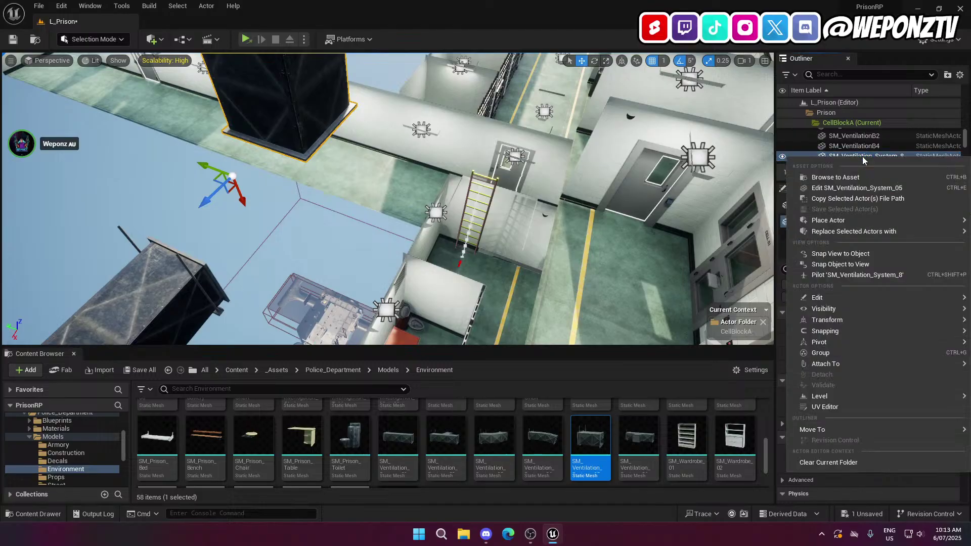
{"action": "mouse_move", "coordinate": [843, 430]}
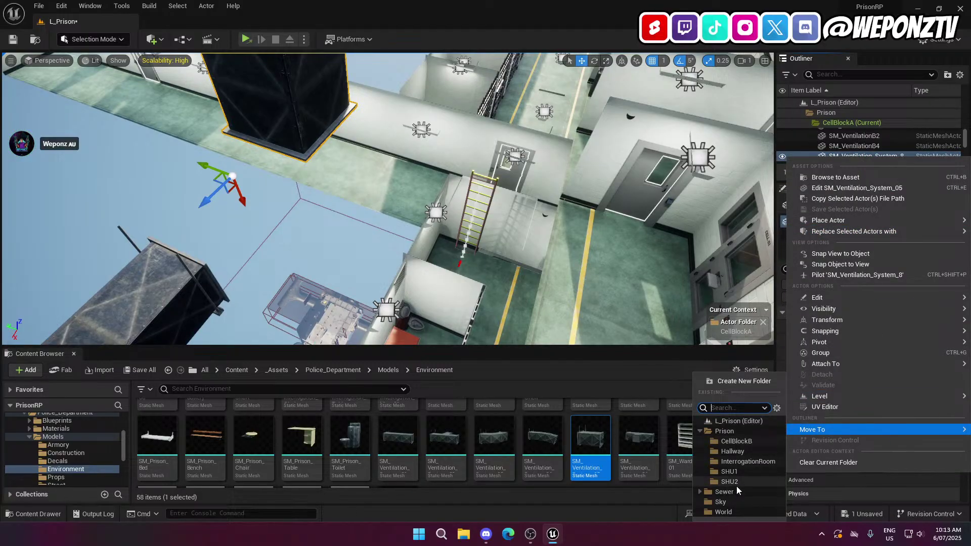
{"action": "left_click", "coordinate": [859, 91]}
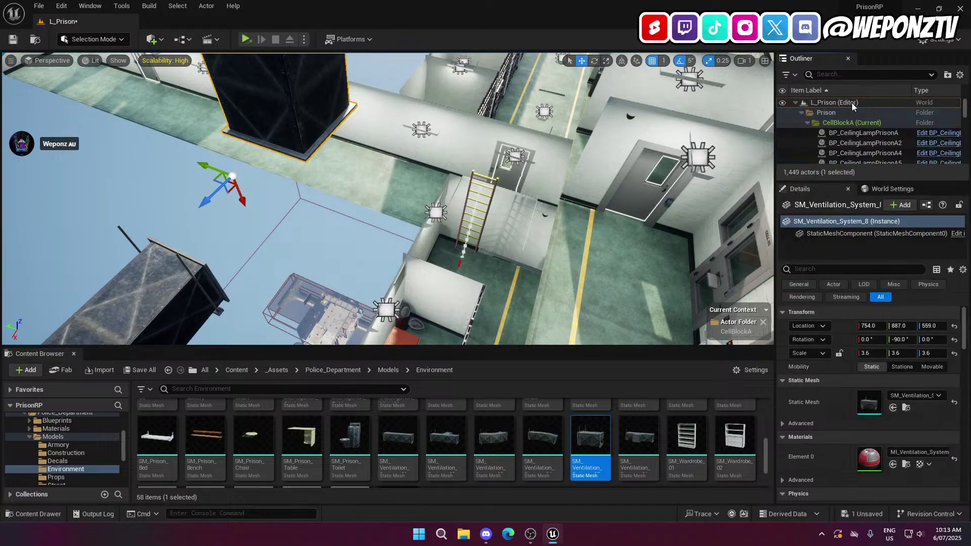
Clear CellBlockA as the current folder for new actors
{"action": "left_click", "coordinate": [859, 103]}
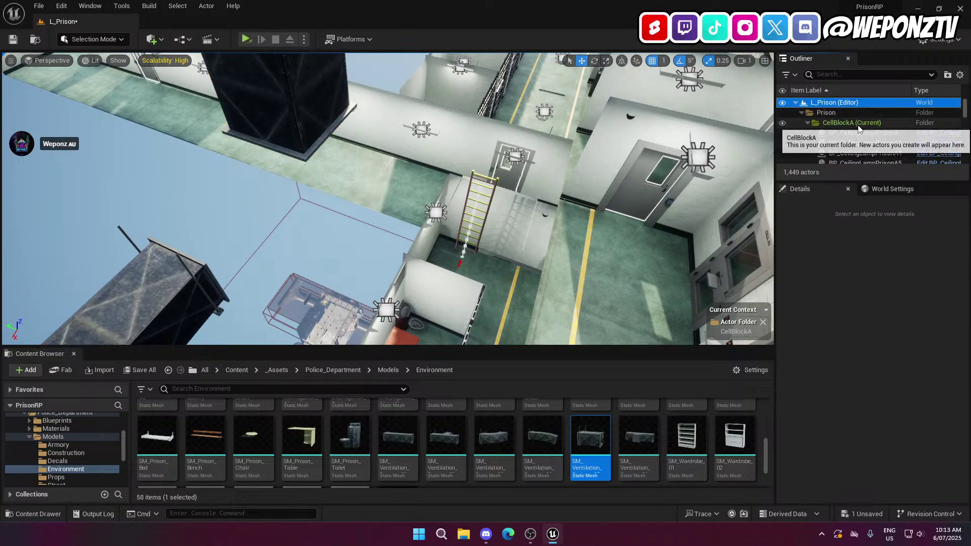
{"action": "right_click", "coordinate": [859, 124]}
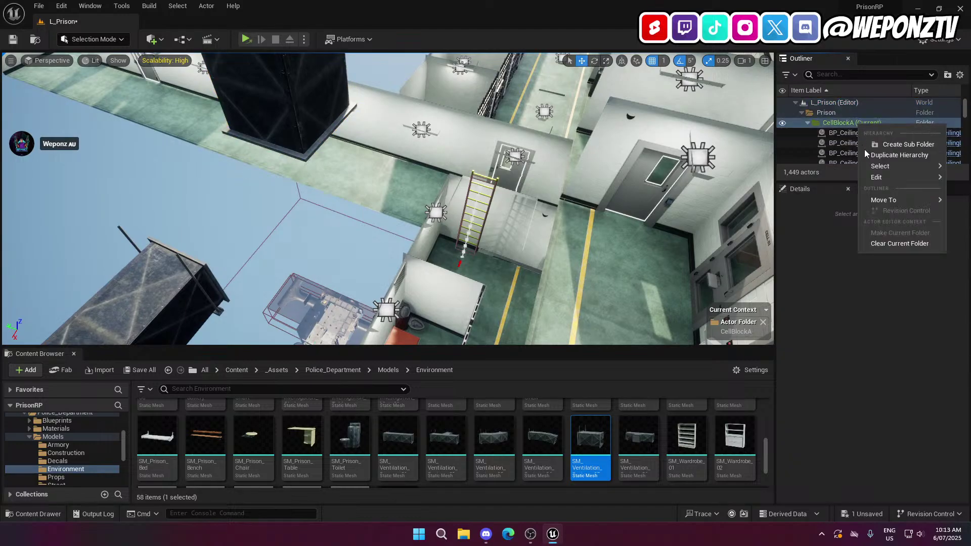
{"action": "left_click", "coordinate": [896, 245]}
Create a folder named Duct directly under L_Prison and make it the current folder
{"action": "left_click", "coordinate": [281, 89]}
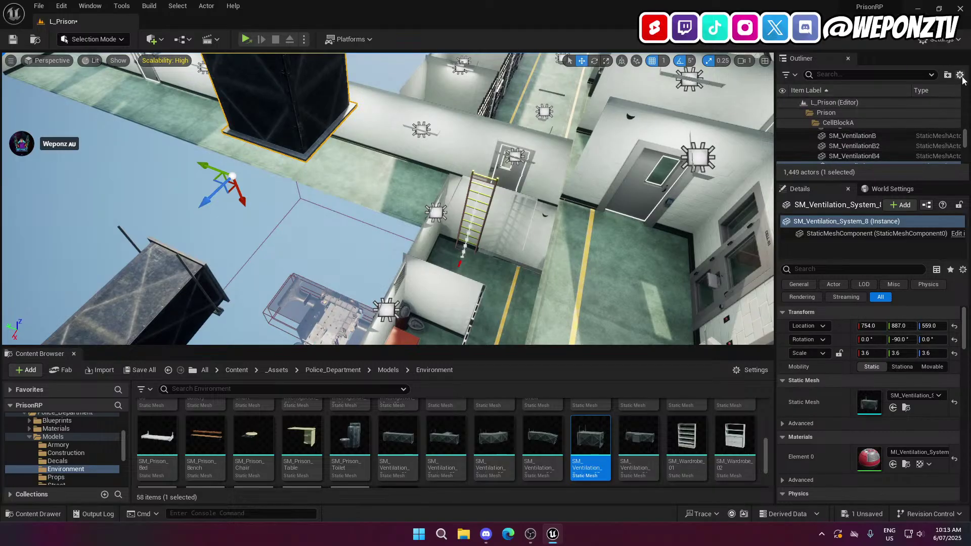
{"action": "scroll", "coordinate": [963, 103], "scroll_direction": "up", "scroll_amount": 5}
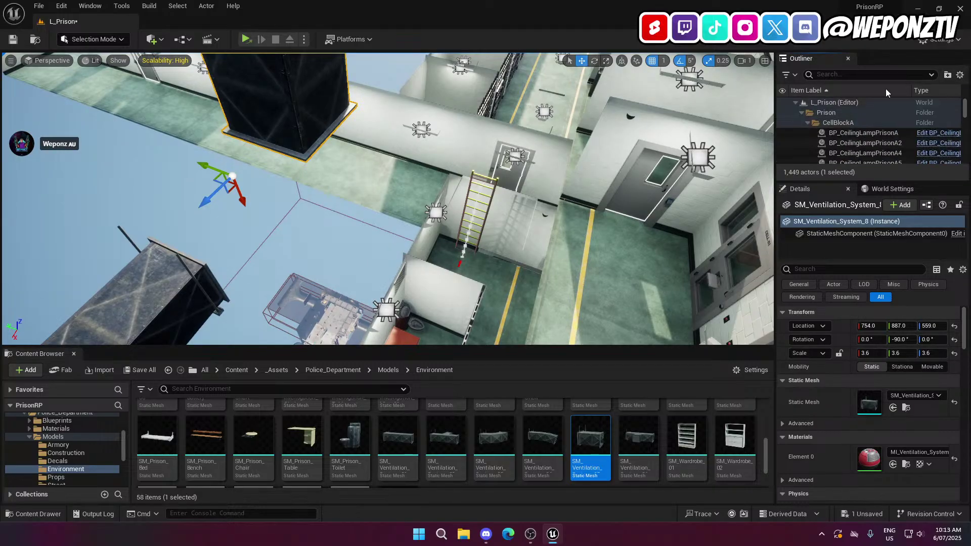
{"action": "left_click", "coordinate": [840, 103]}
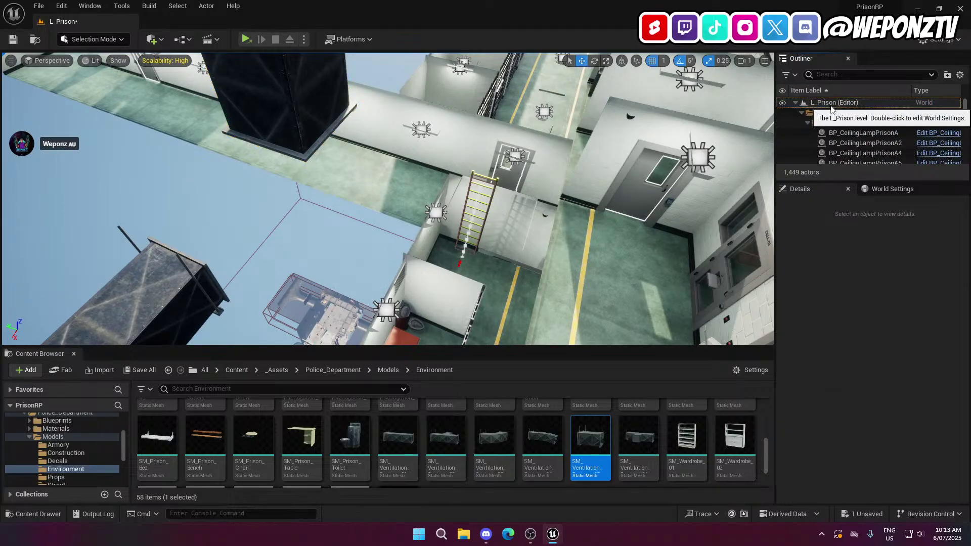
{"action": "left_click", "coordinate": [947, 74]}
{"action": "type", "text": "Duct"}
{"action": "key", "text": "Return"}
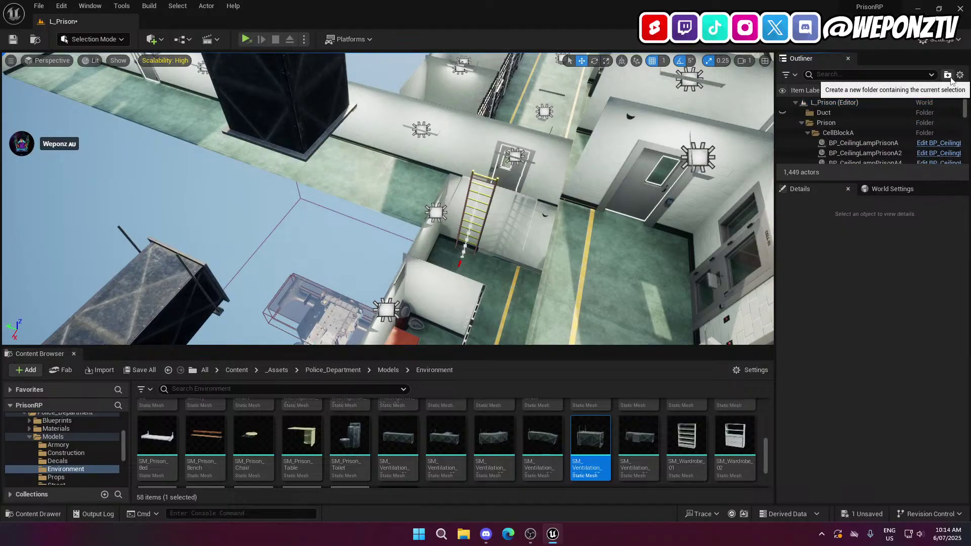
{"action": "right_click", "coordinate": [843, 114]}
{"action": "left_click", "coordinate": [879, 221]}
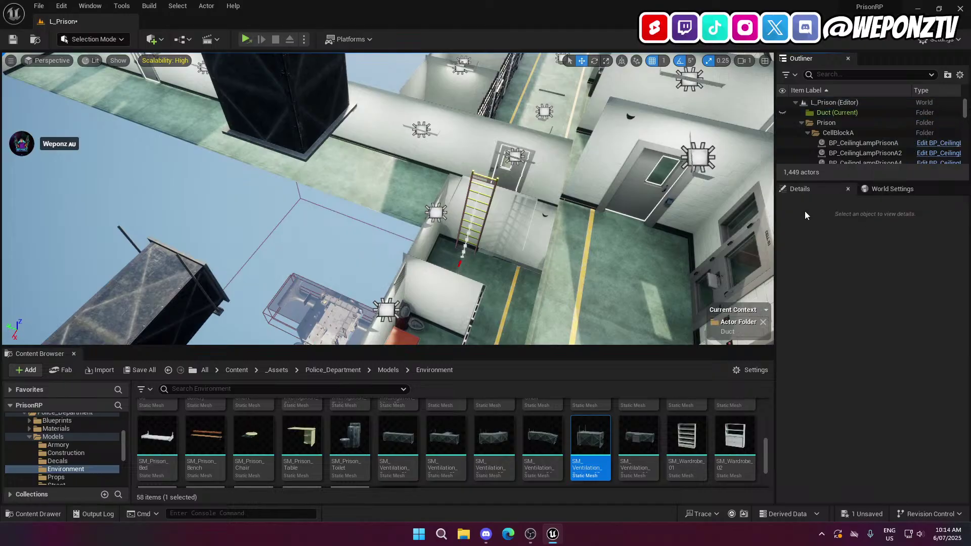
Move both duct pieces, SM_Ventilation_System_6 and SM_Ventilation_System_8, into the Duct folder
{"action": "right_click_drag", "start_coordinate": [350, 212], "coordinate": [231, 215]}
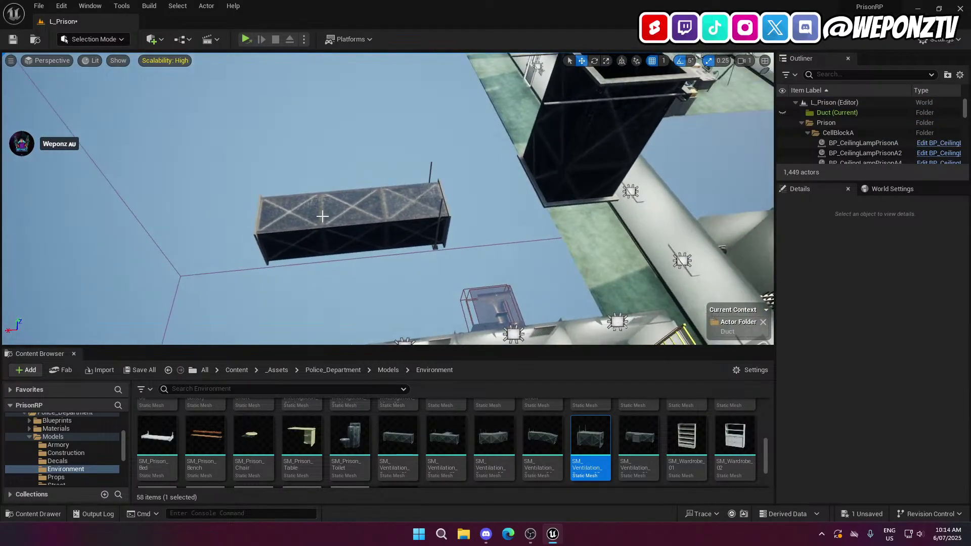
{"action": "left_click", "coordinate": [354, 198]}
{"action": "left_click", "coordinate": [601, 144], "text": "ctrl"}
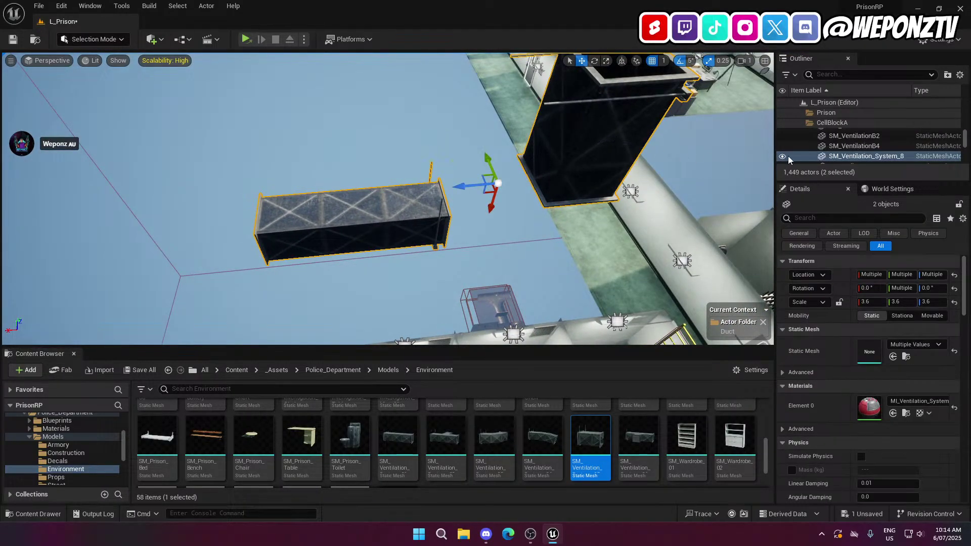
{"action": "right_click", "coordinate": [879, 158]}
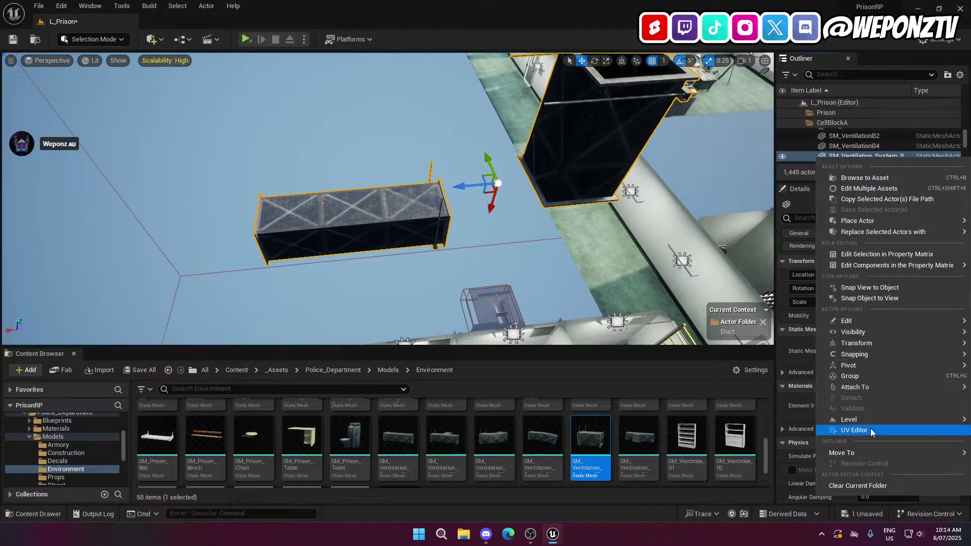
{"action": "mouse_move", "coordinate": [859, 453]}
{"action": "left_click", "coordinate": [767, 433]}
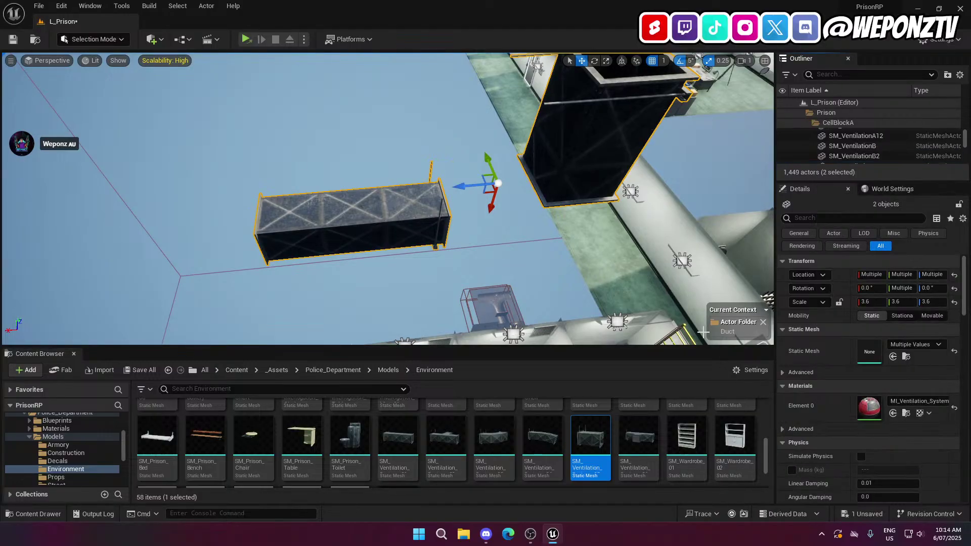
Collapse the Duct, Prison, Sewer and Sky folders to tidy the actor list
{"action": "right_click_drag", "start_coordinate": [388, 199], "coordinate": [542, 178]}
{"action": "left_click", "coordinate": [824, 102]}
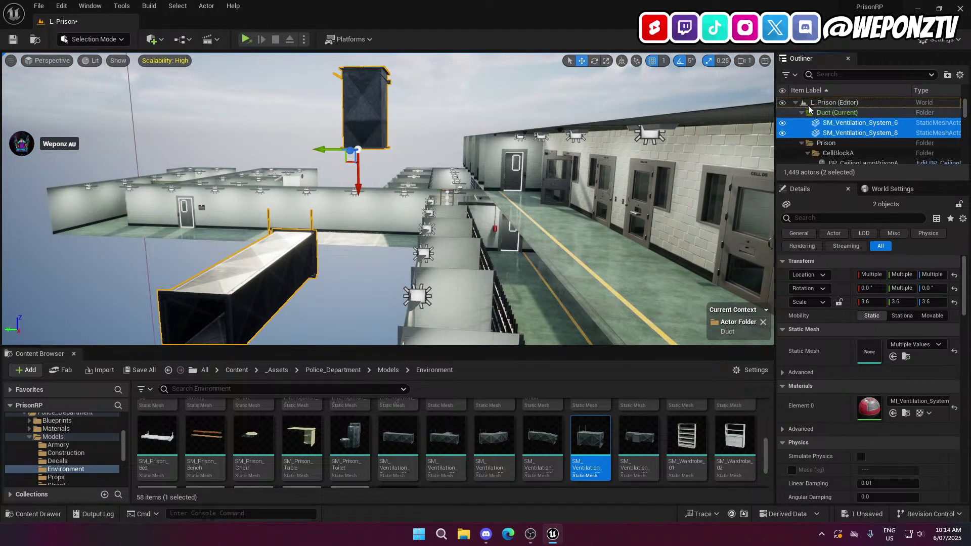
{"action": "left_click", "coordinate": [802, 113]}
{"action": "left_click", "coordinate": [803, 123]}
{"action": "left_click", "coordinate": [801, 133]}
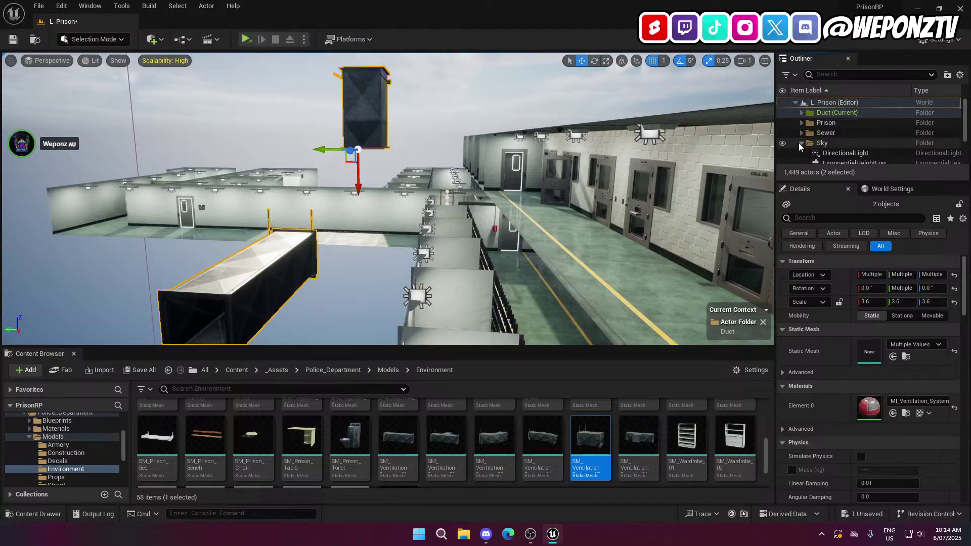
{"action": "left_click", "coordinate": [800, 143]}
{"action": "scroll", "coordinate": [843, 147], "scroll_direction": "down", "scroll_amount": 2}
{"action": "scroll", "coordinate": [842, 147], "scroll_direction": "up", "scroll_amount": 2}
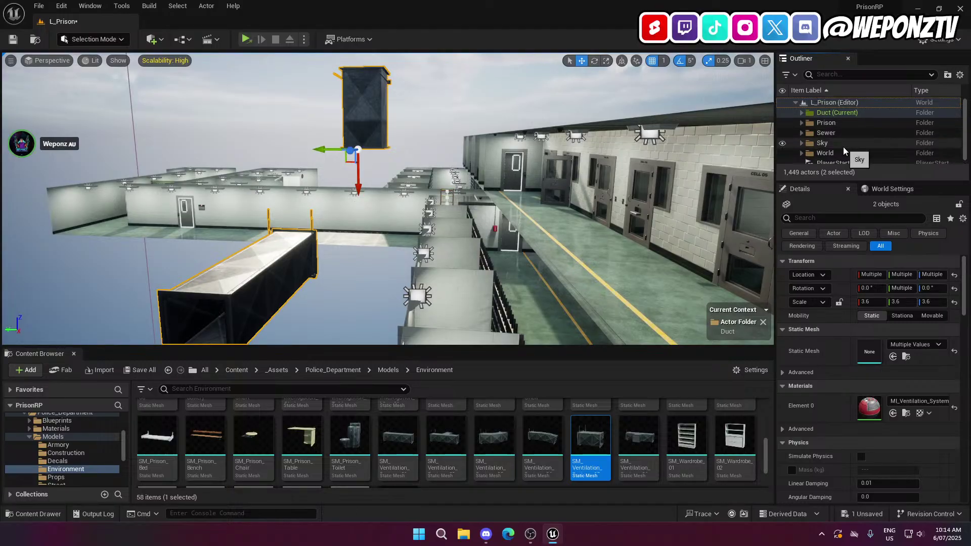
Move the upright duct SM_Ventilation_System_8 to Y 571 and lower it to Z 235, near the ladder
{"action": "key", "text": "w"}
{"action": "right_click_drag", "start_coordinate": [351, 92], "coordinate": [346, 93]}
{"action": "left_click", "coordinate": [352, 92]}
{"action": "key", "text": "w"}
{"action": "key", "text": "w"}
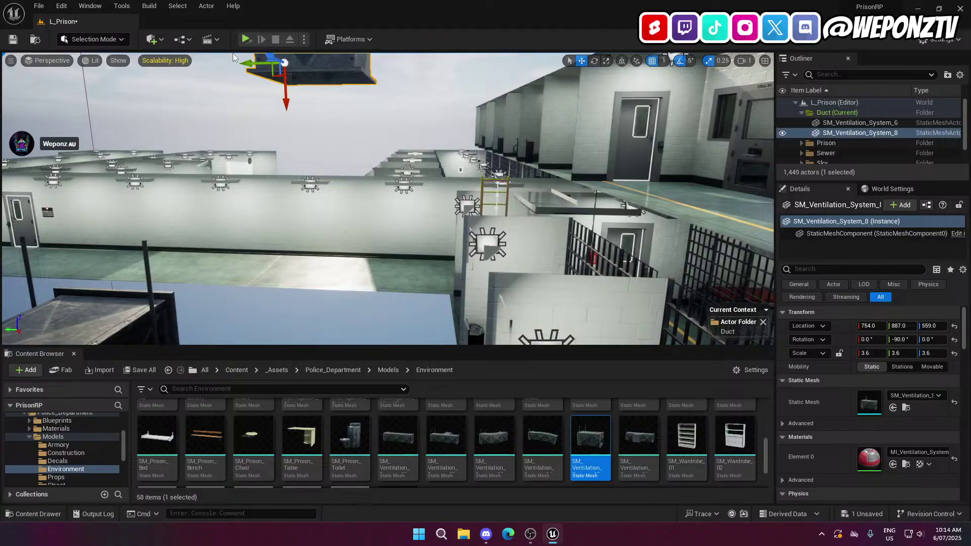
{"action": "left_click_drag", "start_coordinate": [249, 61], "coordinate": [449, 82]}
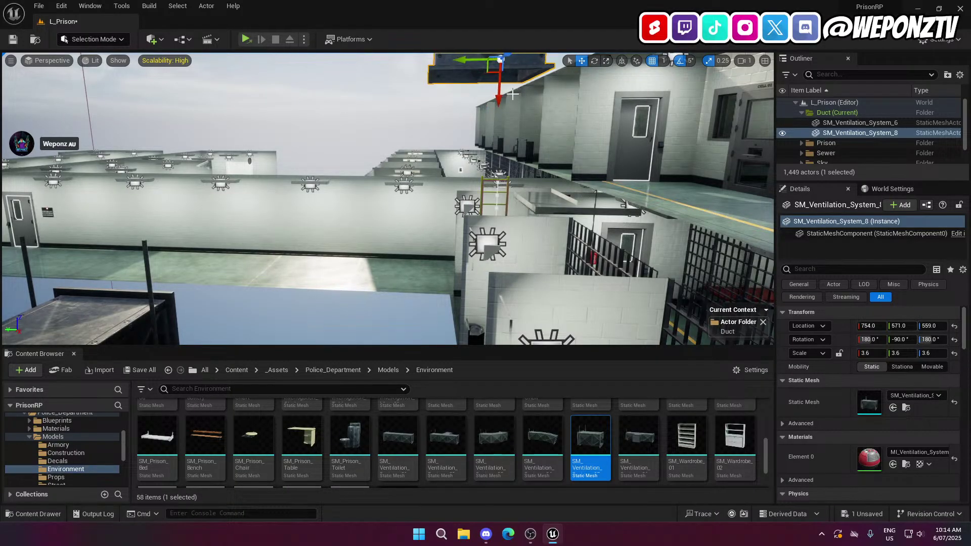
{"action": "left_click_drag", "start_coordinate": [513, 93], "coordinate": [491, 277]}
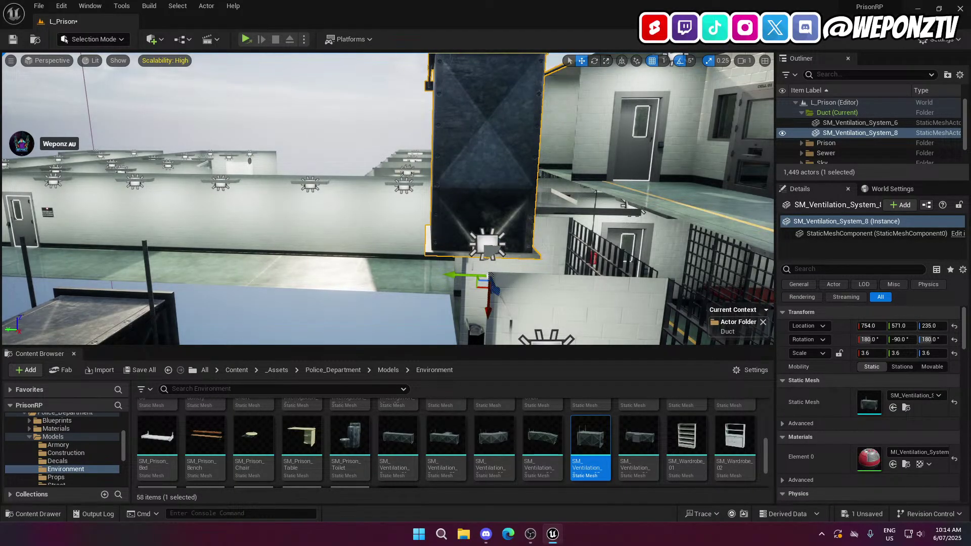
Slide the upright duct along the X axis to X 601 to line it up with the ladder space beside the cells
{"action": "key", "text": "w"}
{"action": "right_click_drag", "start_coordinate": [490, 277], "coordinate": [344, 288]}
{"action": "key", "text": "s"}
{"action": "key", "text": "w"}
{"action": "key", "text": "s"}
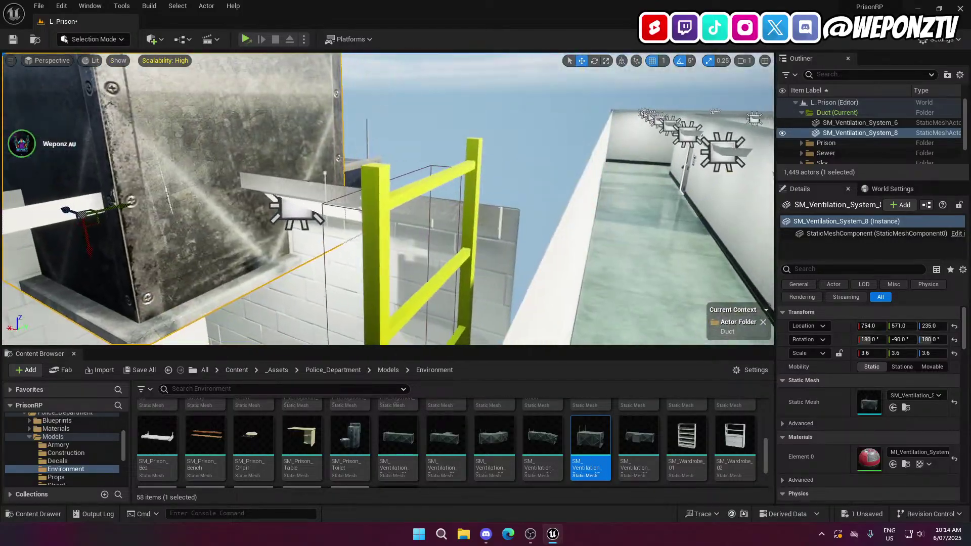
{"action": "right_click_drag", "start_coordinate": [549, 213], "coordinate": [372, 235]}
{"action": "key", "text": "w"}
{"action": "key", "text": "s"}
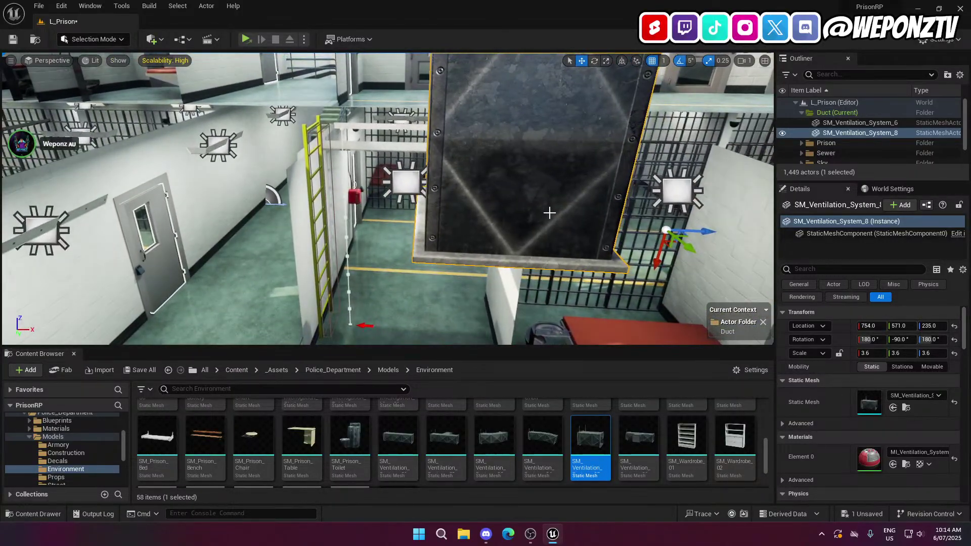
{"action": "left_click_drag", "start_coordinate": [703, 233], "coordinate": [701, 216], "text": "shift"}
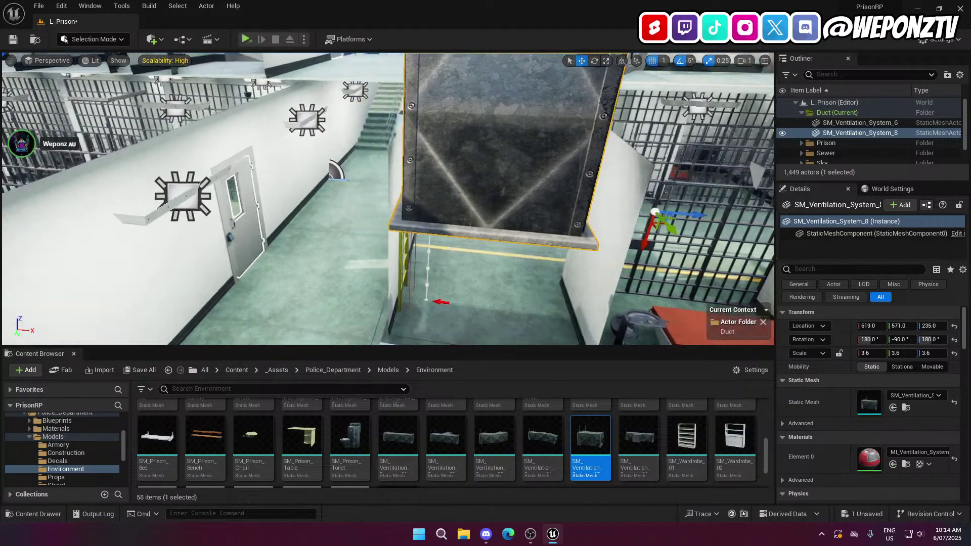
{"action": "key", "text": "s"}
{"action": "right_click_drag", "start_coordinate": [405, 217], "coordinate": [473, 228]}
{"action": "key", "text": "w"}
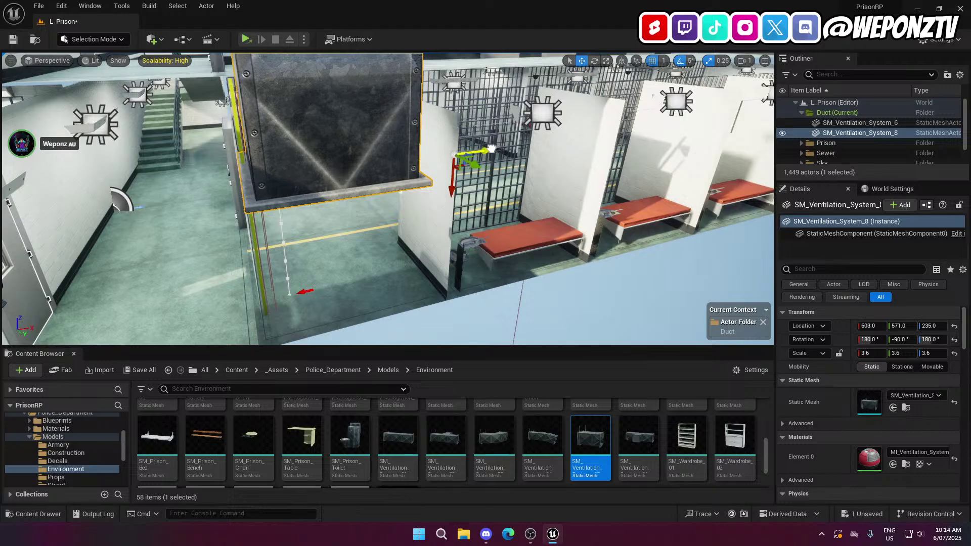
{"action": "key", "text": "d"}
{"action": "mouse_move", "coordinate": [489, 181]}
{"action": "right_mouse_down"}
{"action": "mouse_move", "coordinate": [389, 182]}
{"action": "mouse_move", "coordinate": [489, 194]}
{"action": "right_mouse_up"}
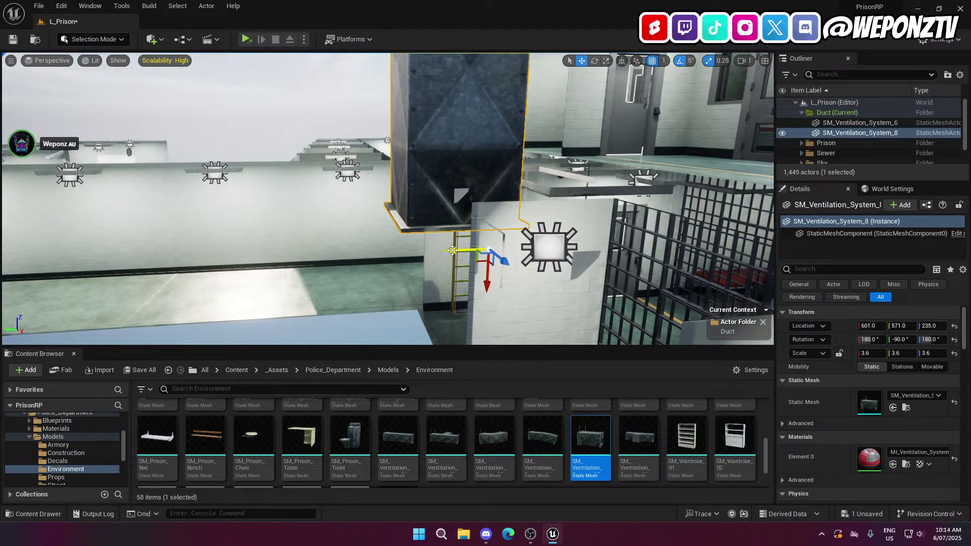
Slide the upright duct to Y 483 and shift the ceiling vent SM_VentilationB4 along the Y axis, clear of the duct
{"action": "left_click_drag", "start_coordinate": [453, 250], "coordinate": [518, 247]}
{"action": "key", "text": "w"}
{"action": "right_click_drag", "start_coordinate": [517, 247], "coordinate": [574, 198]}
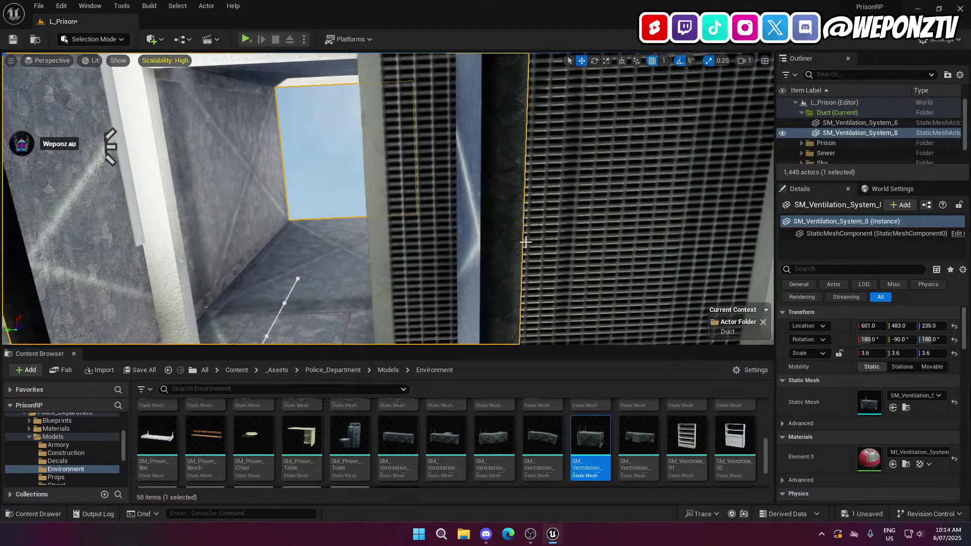
{"action": "left_click", "coordinate": [569, 198]}
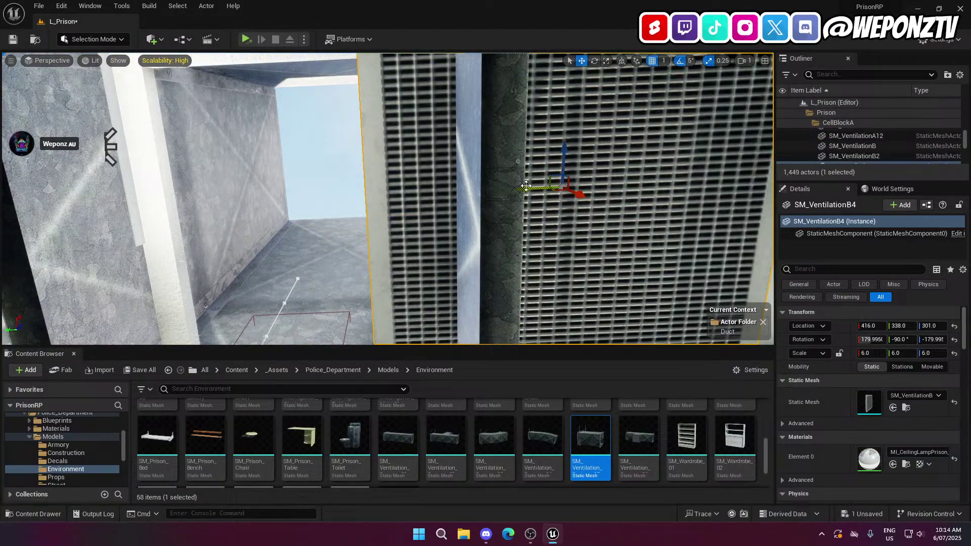
{"action": "left_click_drag", "start_coordinate": [529, 188], "coordinate": [769, 178]}
Raise the upright duct SM_Ventilation_System_8 to Z 293 so its bottom rim sits just below the ceiling
{"action": "left_click", "coordinate": [497, 189]}
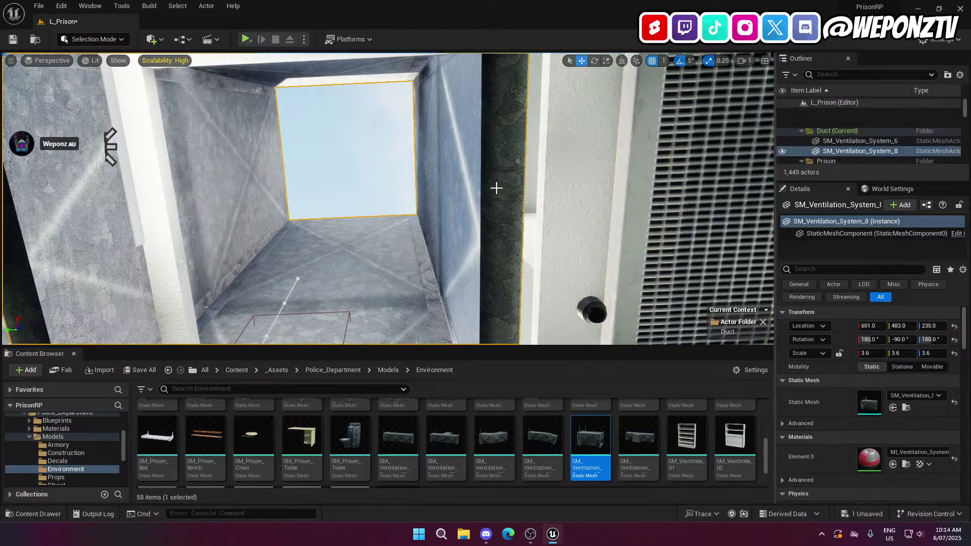
{"action": "key", "text": "s"}
{"action": "right_click_drag", "start_coordinate": [496, 189], "coordinate": [374, 238]}
{"action": "mouse_move", "coordinate": [453, 215]}
{"action": "right_mouse_down"}
{"action": "mouse_move", "coordinate": [486, 253]}
{"action": "mouse_move", "coordinate": [453, 215]}
{"action": "right_mouse_up"}
{"action": "key", "text": "s"}
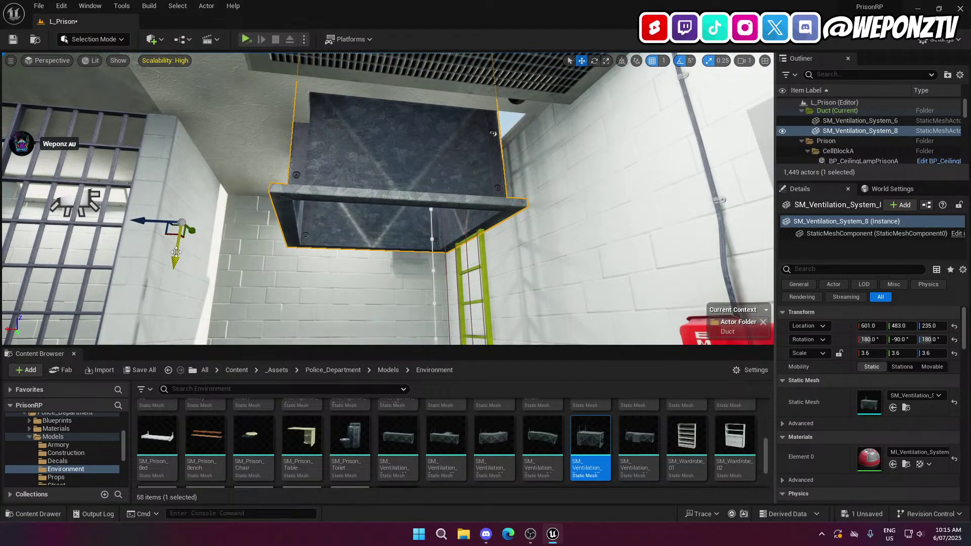
{"action": "left_click_drag", "start_coordinate": [176, 252], "coordinate": [184, 200]}
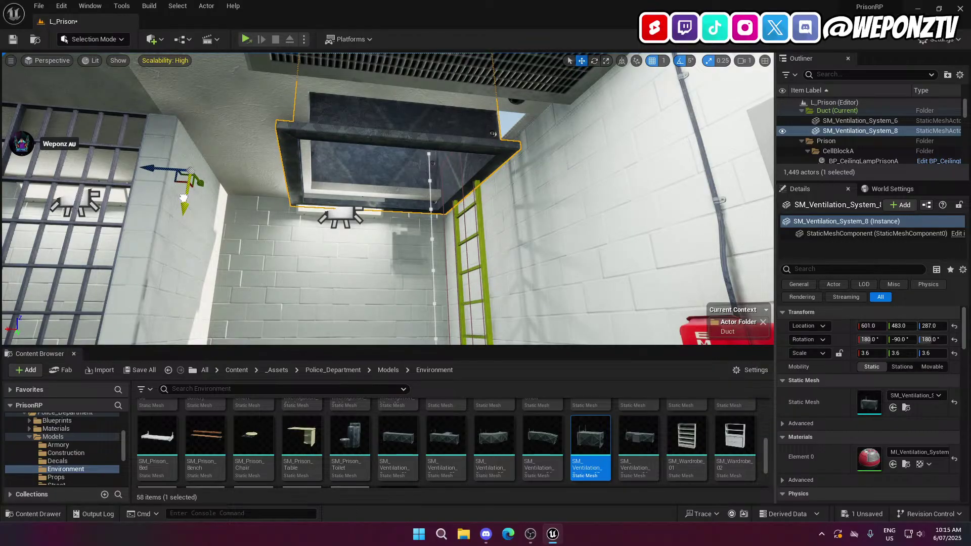
{"action": "left_click_drag", "start_coordinate": [186, 187], "coordinate": [181, 187]}
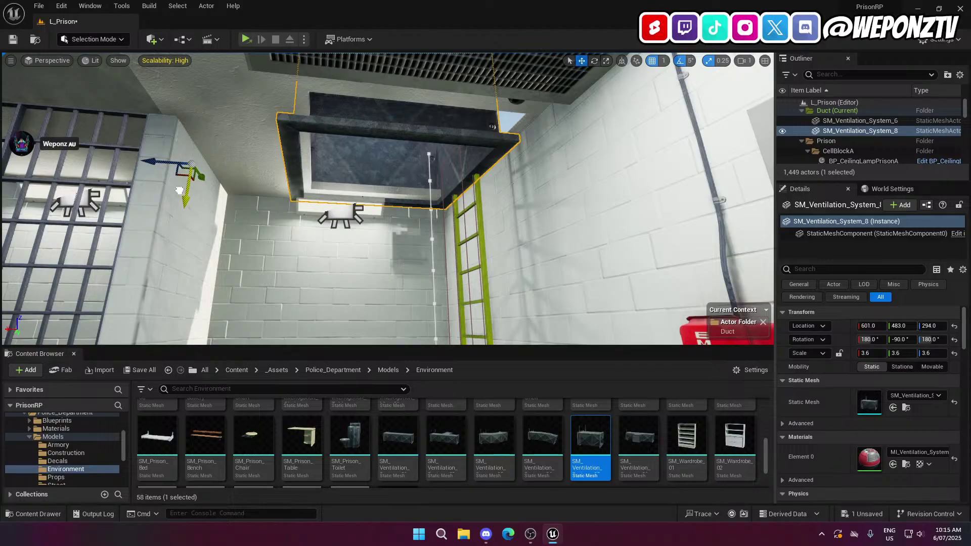
{"action": "key", "text": "Escape"}
{"action": "right_click_drag", "start_coordinate": [465, 132], "coordinate": [439, 111]}
{"action": "key", "text": "w"}
{"action": "left_click", "coordinate": [448, 177]}
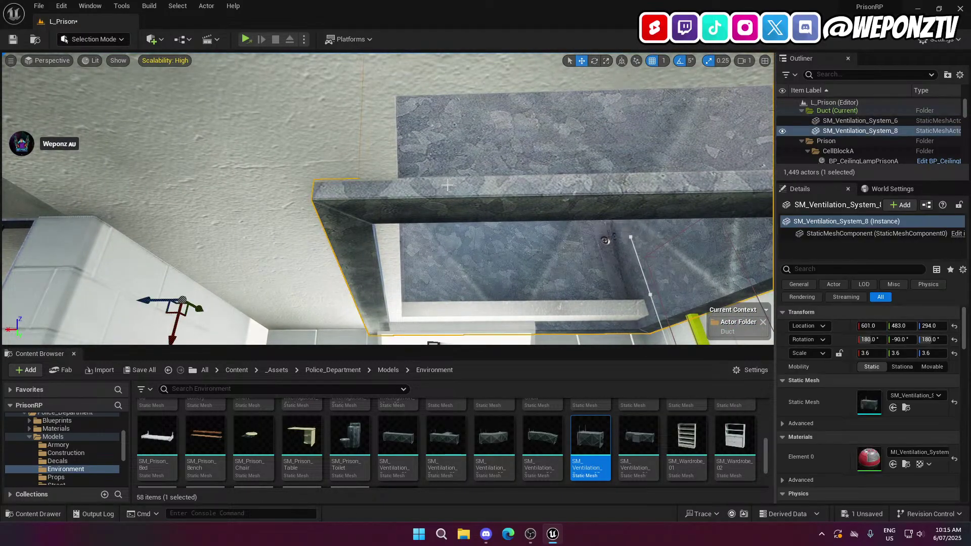
{"action": "right_click_drag", "start_coordinate": [387, 251], "coordinate": [385, 253]}
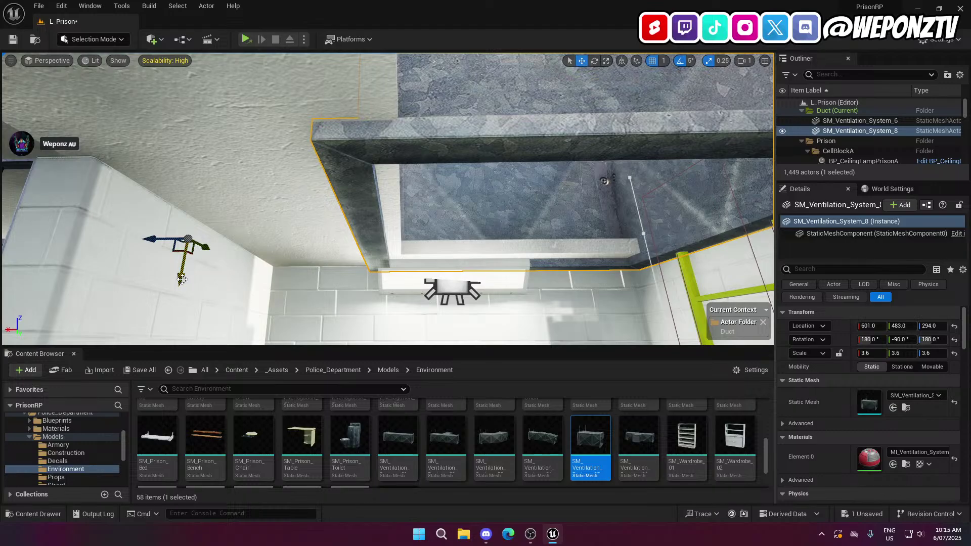
{"action": "left_click_drag", "start_coordinate": [181, 280], "coordinate": [181, 282]}
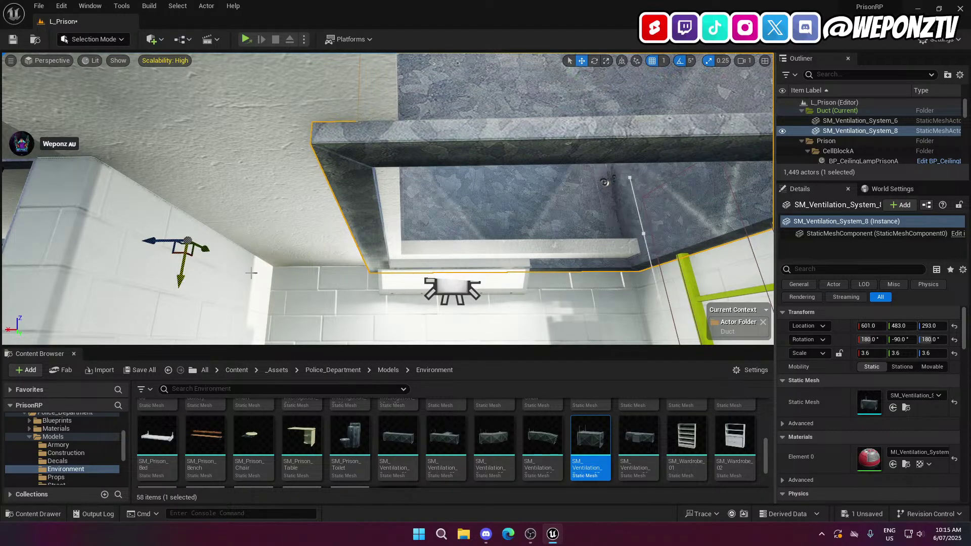
Shift the upright duct horizontally to X 592 and Y 451 to fit it over the ceiling opening
{"action": "right_click_drag", "start_coordinate": [251, 274], "coordinate": [349, 268]}
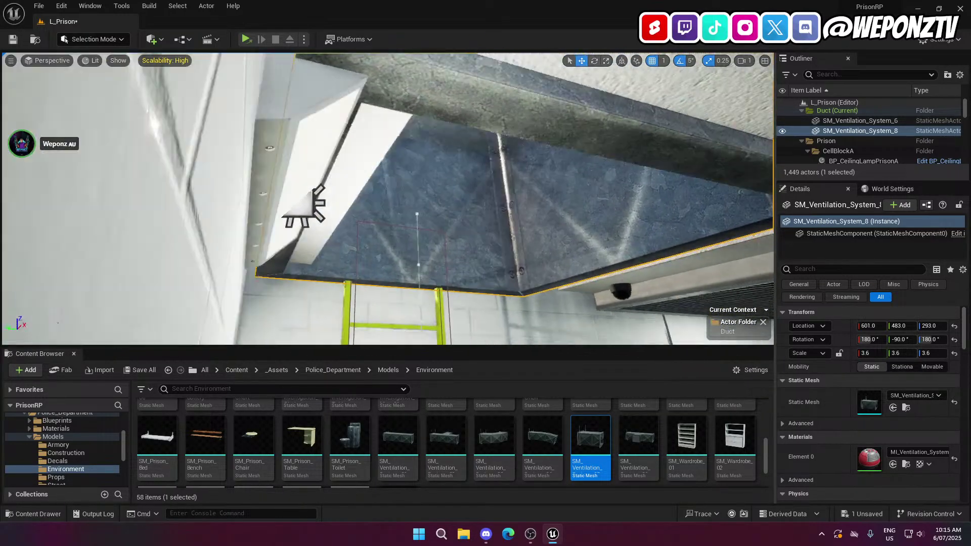
{"action": "right_click_drag", "start_coordinate": [303, 207], "coordinate": [303, 286]}
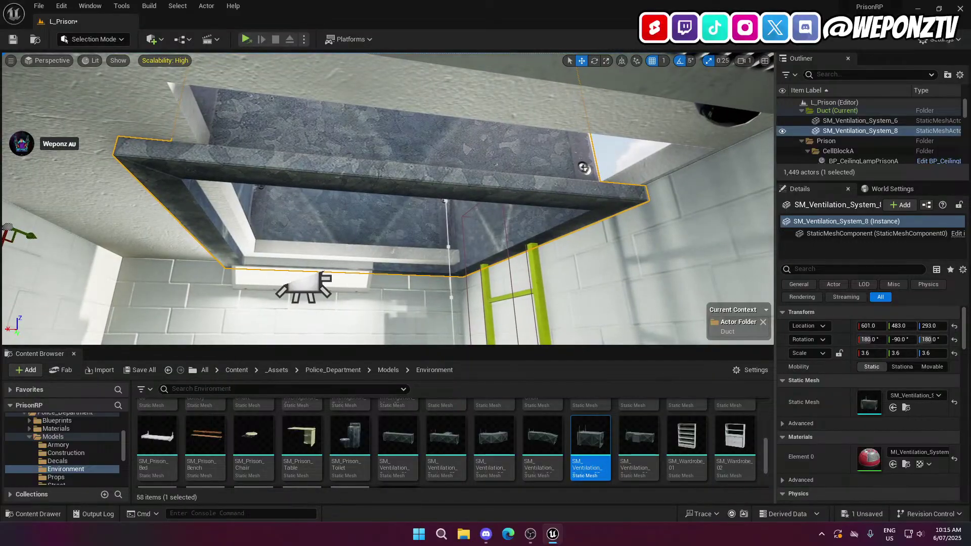
{"action": "mouse_move", "coordinate": [399, 259]}
{"action": "right_mouse_down"}
{"action": "mouse_move", "coordinate": [486, 255]}
{"action": "mouse_move", "coordinate": [399, 258]}
{"action": "right_mouse_up"}
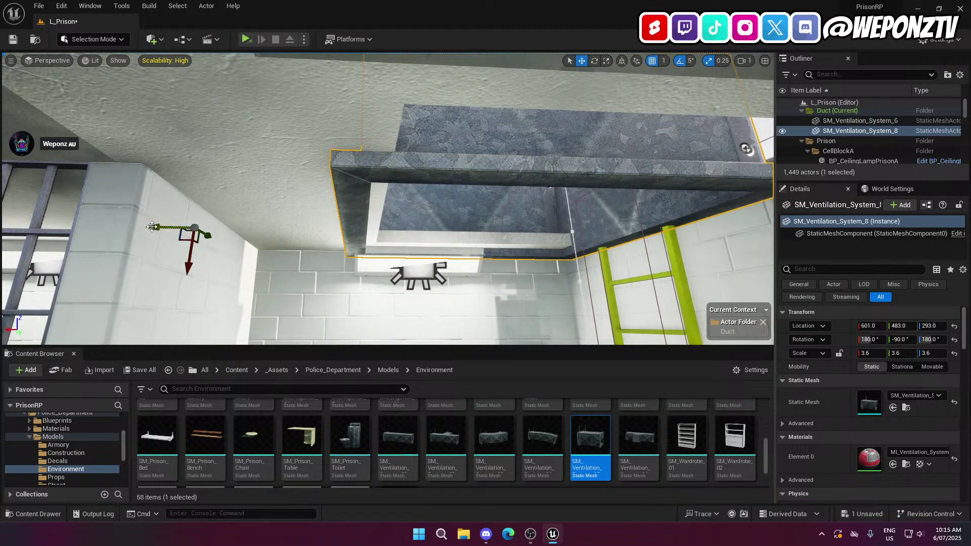
{"action": "left_click_drag", "start_coordinate": [152, 227], "coordinate": [192, 229]}
{"action": "right_click_drag", "start_coordinate": [399, 267], "coordinate": [421, 274]}
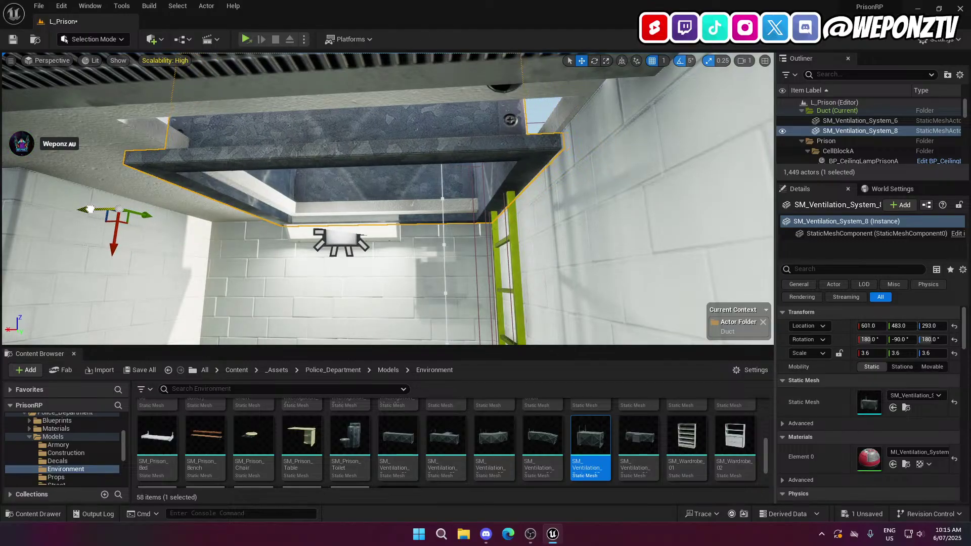
{"action": "left_click_drag", "start_coordinate": [90, 208], "coordinate": [101, 209]}
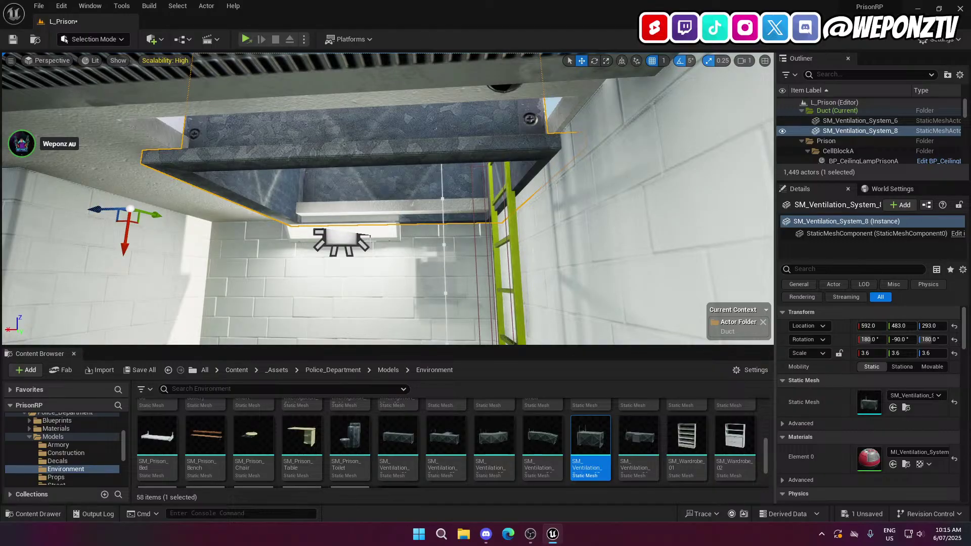
{"action": "right_click_drag", "start_coordinate": [364, 242], "coordinate": [437, 284]}
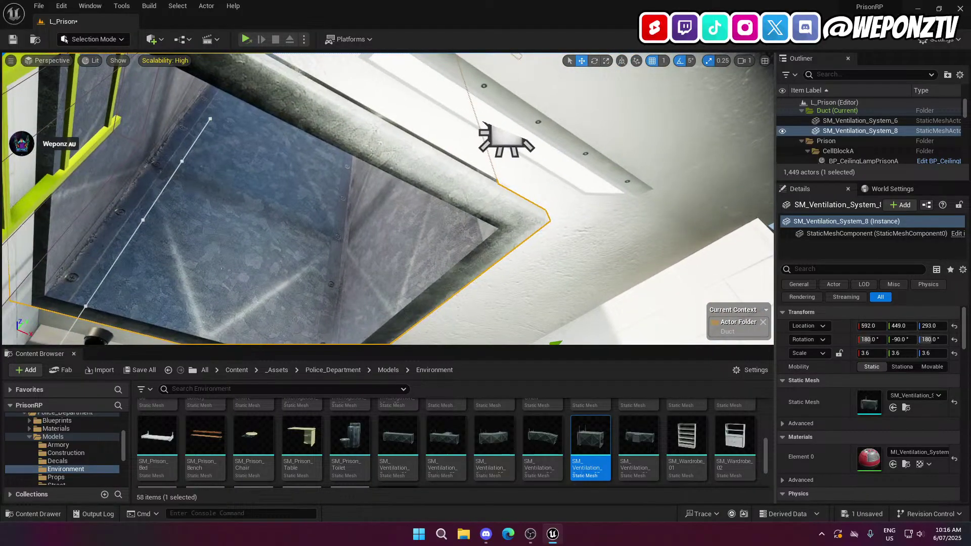
{"action": "right_click_drag", "start_coordinate": [437, 284], "coordinate": [425, 303]}
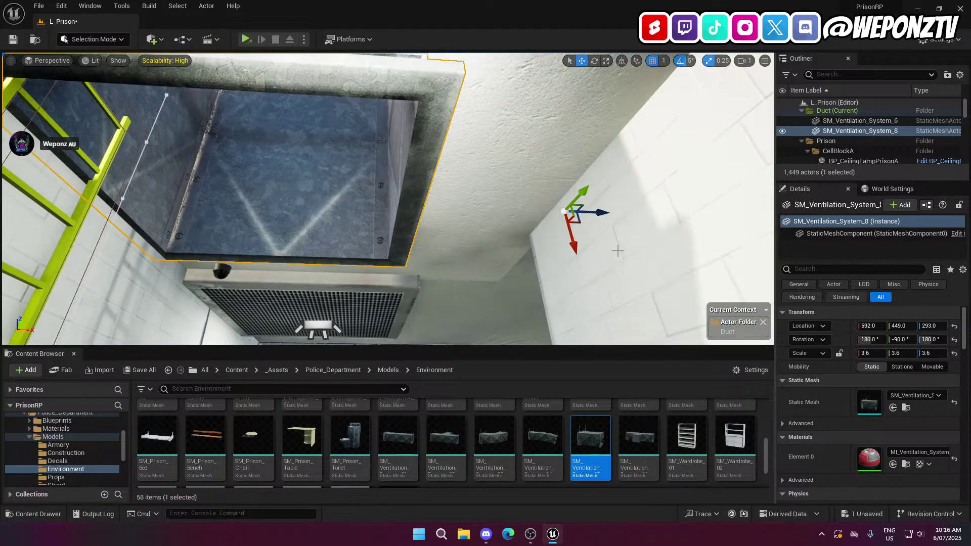
{"action": "left_click_drag", "start_coordinate": [584, 190], "coordinate": [583, 188]}
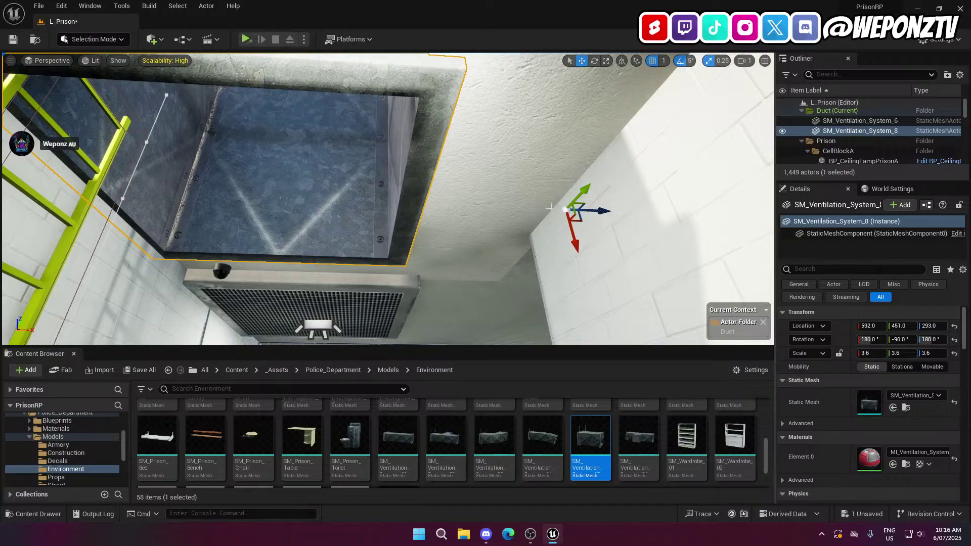
Delete the CCTV camera between the duct and the ceiling vent, plus a second camera near the ceiling opening
{"action": "right_click_drag", "start_coordinate": [549, 207], "coordinate": [550, 207]}
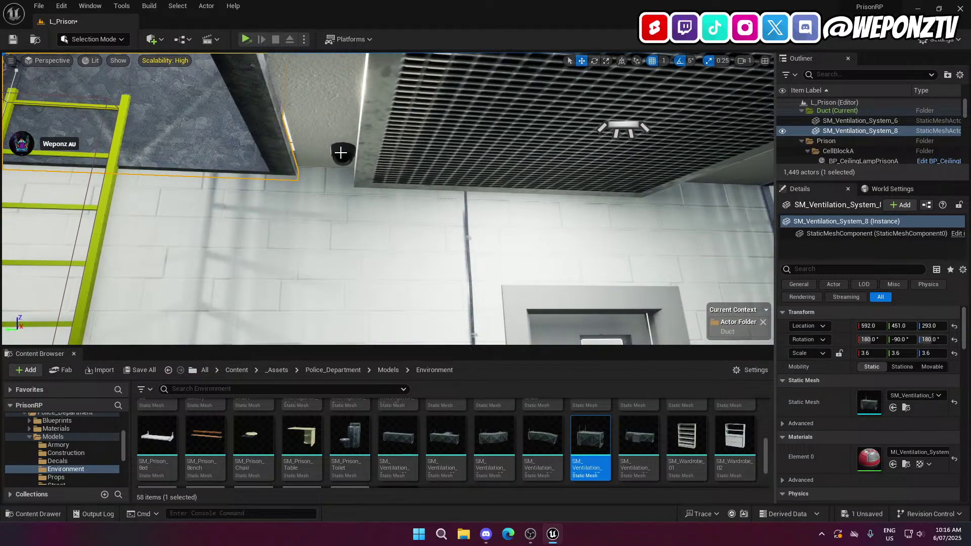
{"action": "left_click", "coordinate": [341, 153]}
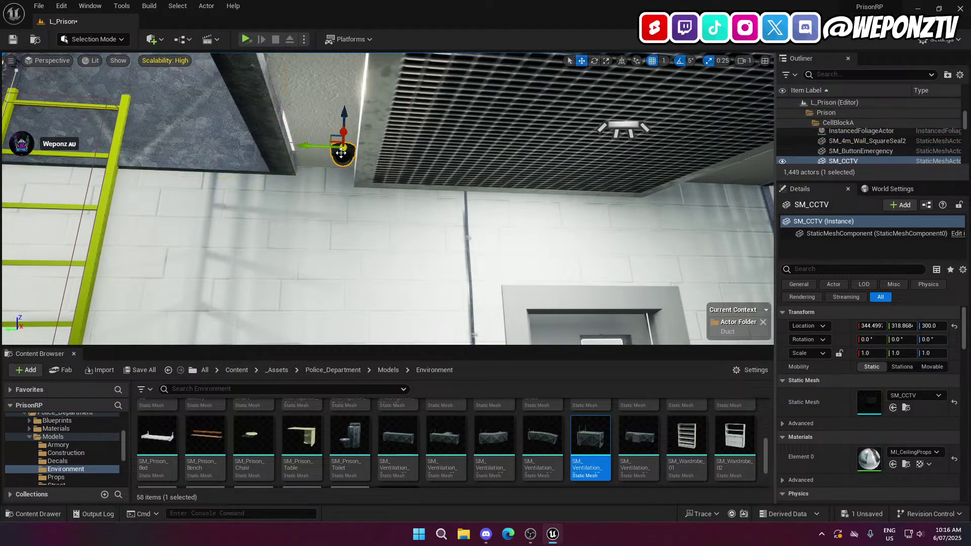
{"action": "key", "text": "Delete"}
{"action": "right_click_drag", "start_coordinate": [341, 152], "coordinate": [341, 153]}
{"action": "right_click_drag", "start_coordinate": [323, 104], "coordinate": [358, 99]}
{"action": "left_click", "coordinate": [358, 100]}
{"action": "key", "text": "Delete"}
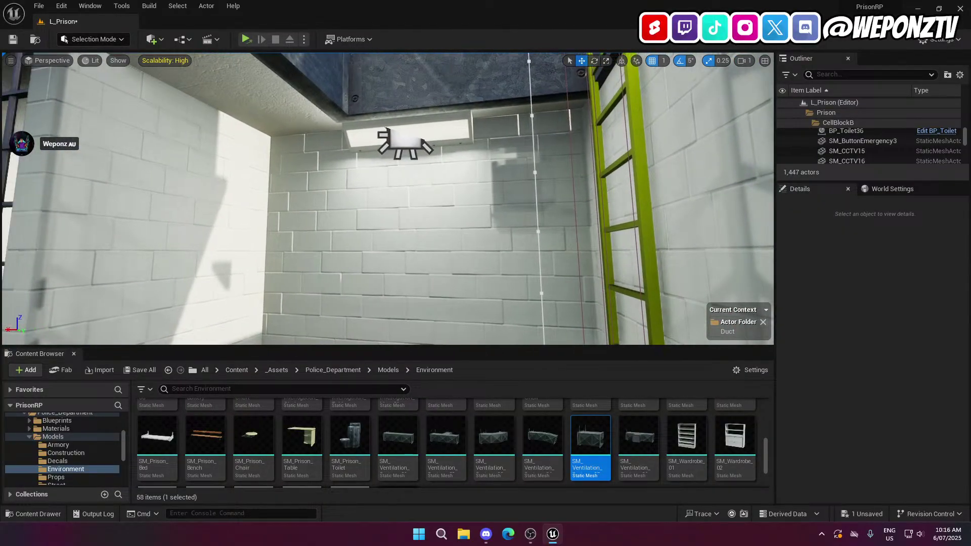
Rotate the ceiling lamp BP_CeilingLampPrisonB16 to 180 degrees about Z and move it to about X 590, Y 497, away from the duct
{"action": "left_click", "coordinate": [402, 139]}
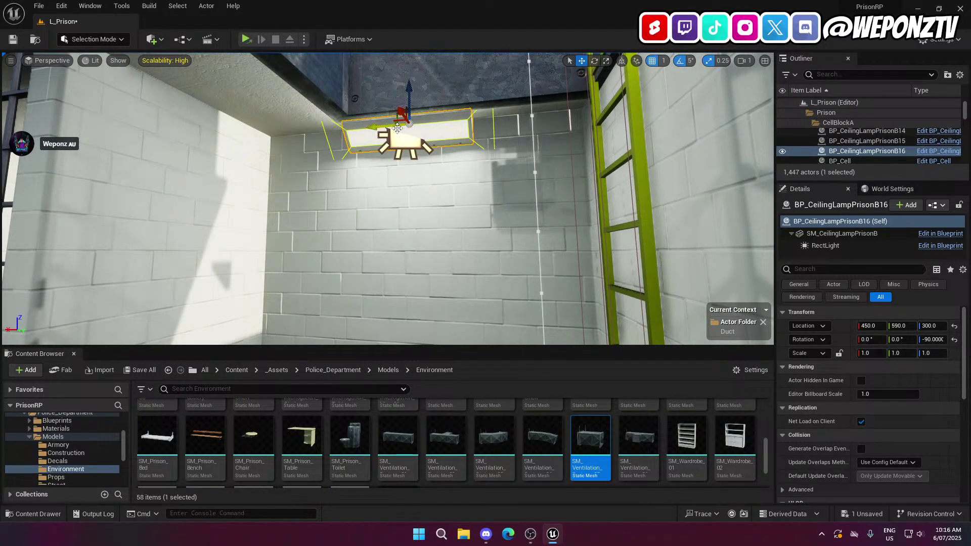
{"action": "left_click_drag", "start_coordinate": [399, 111], "coordinate": [372, 85]}
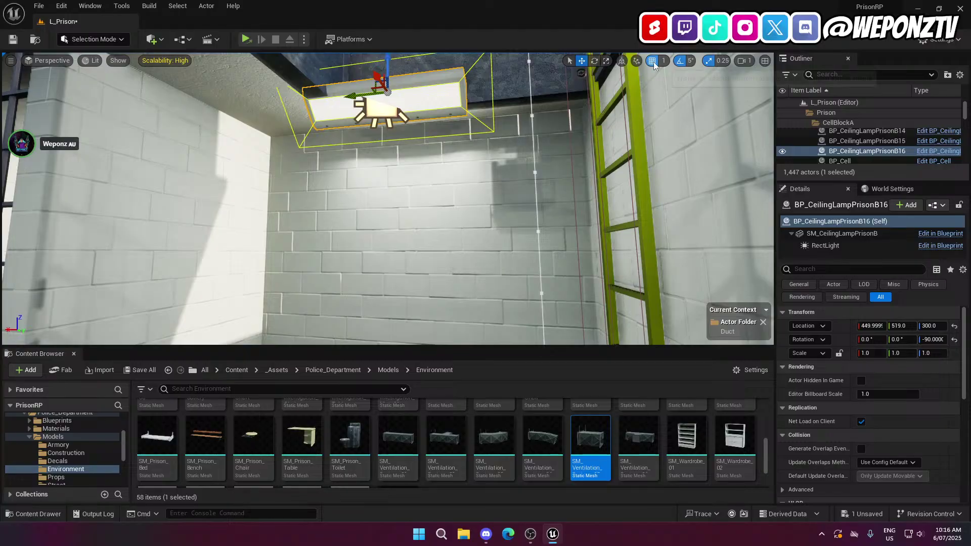
{"action": "left_click", "coordinate": [593, 61]}
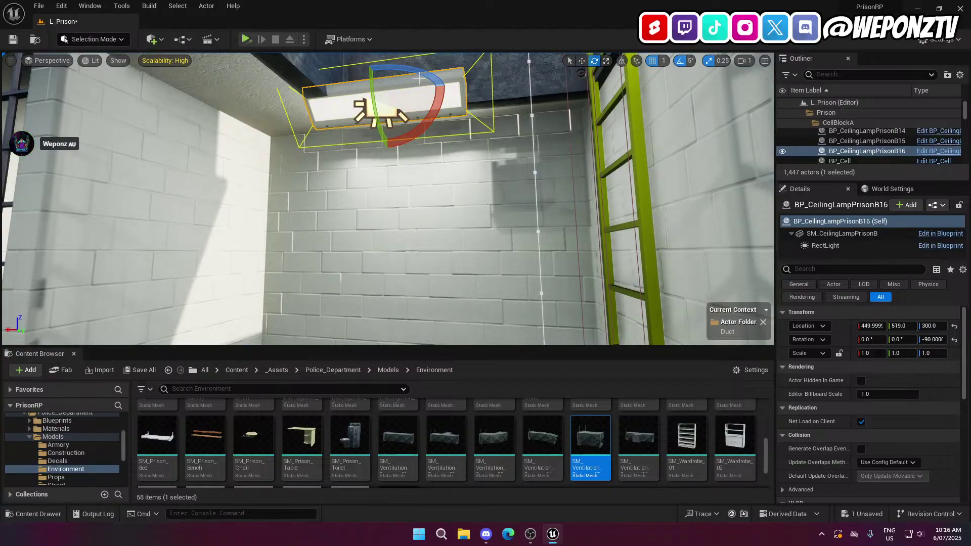
{"action": "left_click_drag", "start_coordinate": [419, 77], "coordinate": [256, 92]}
{"action": "left_click", "coordinate": [582, 61]}
{"action": "right_click_drag", "start_coordinate": [256, 92], "coordinate": [404, 131]}
{"action": "left_click_drag", "start_coordinate": [405, 126], "coordinate": [371, 127]}
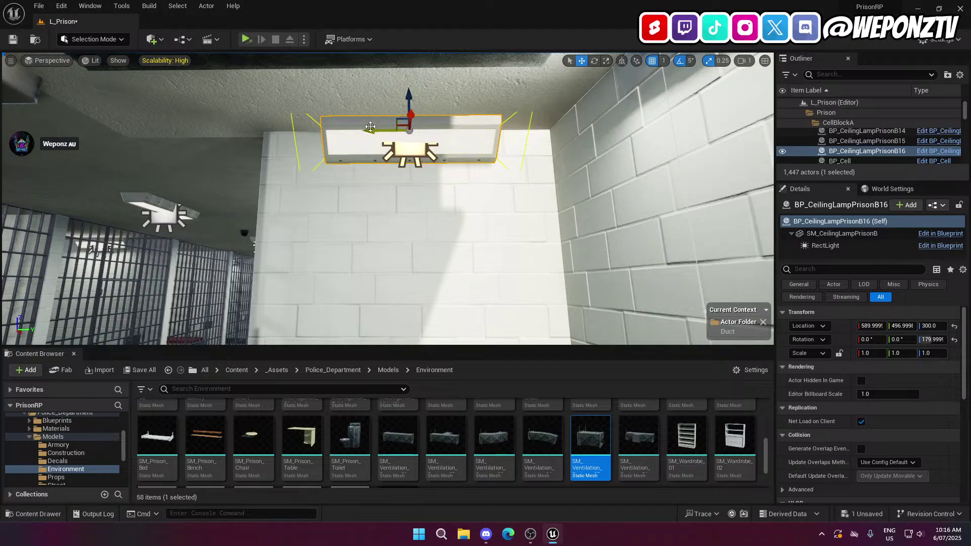
Move the ladder BP_Ladder4 to X 327 and about Y 488 to align it with the duct opening
{"action": "mouse_move", "coordinate": [407, 198]}
{"action": "right_mouse_down"}
{"action": "mouse_move", "coordinate": [435, 208]}
{"action": "mouse_move", "coordinate": [400, 213]}
{"action": "mouse_move", "coordinate": [414, 212]}
{"action": "right_mouse_up"}
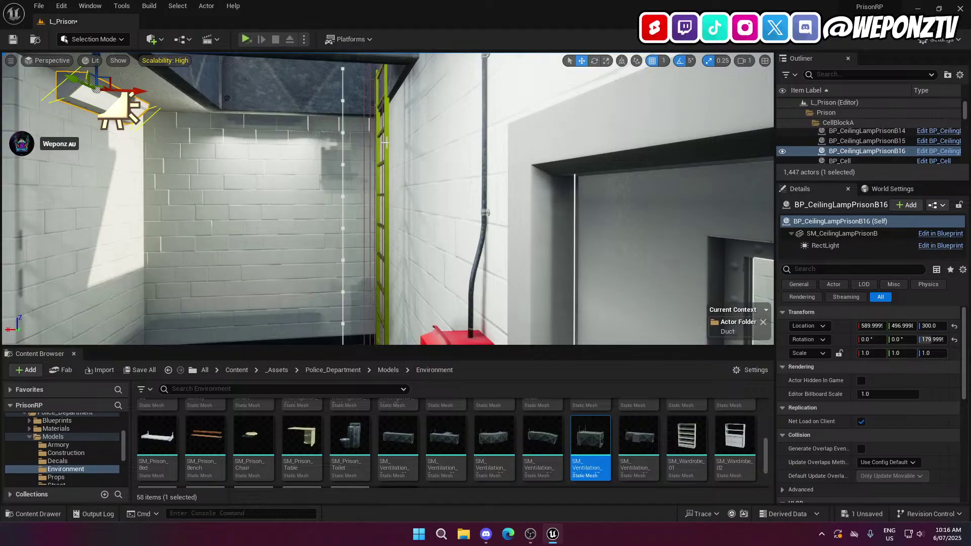
{"action": "left_click", "coordinate": [385, 143]}
{"action": "key", "text": "f"}
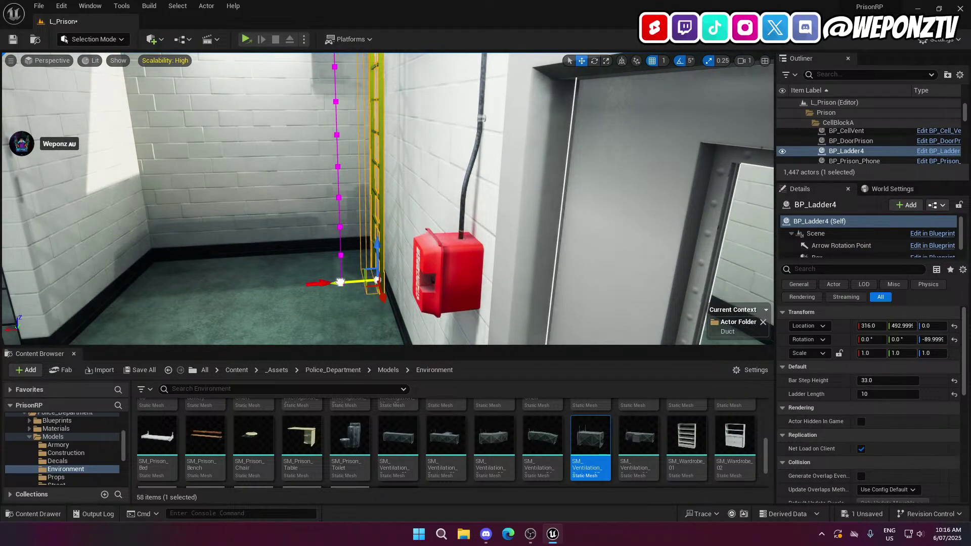
{"action": "right_click_drag", "start_coordinate": [335, 286], "coordinate": [318, 217]}
{"action": "right_click_drag", "start_coordinate": [364, 193], "coordinate": [364, 219]}
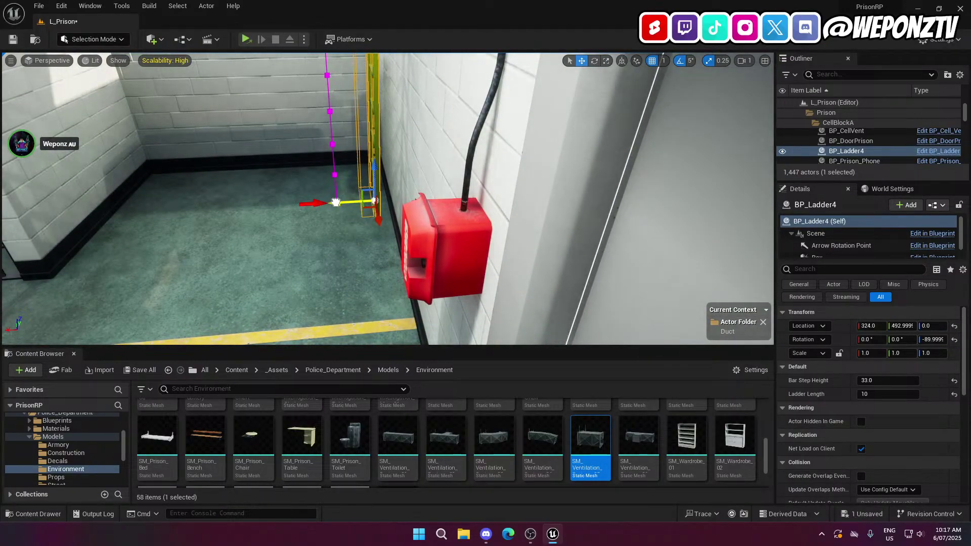
{"action": "right_click_drag", "start_coordinate": [365, 219], "coordinate": [397, 187]}
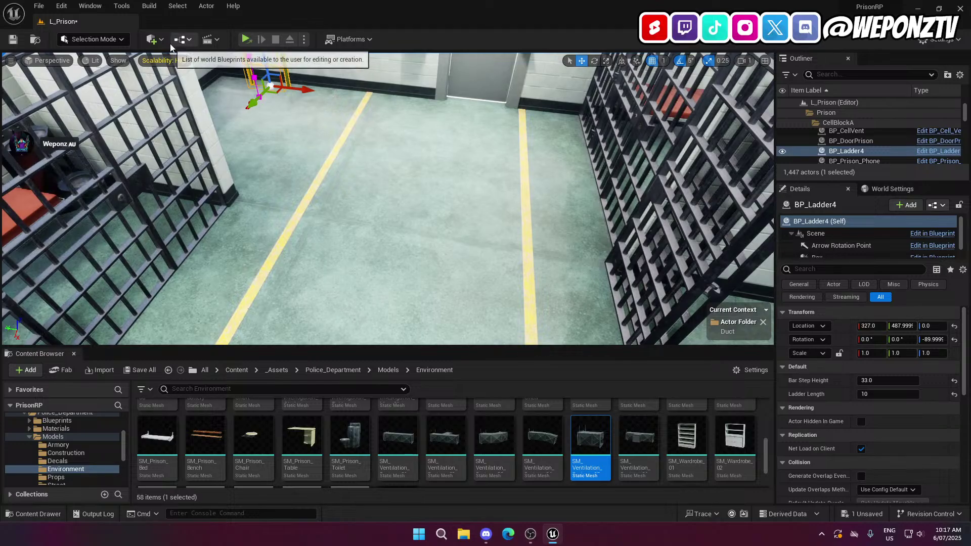
Find the existing PlayerStart actor and move it into the Cell Block A corridor at X 569, Y 202
{"action": "left_click", "coordinate": [154, 39]}
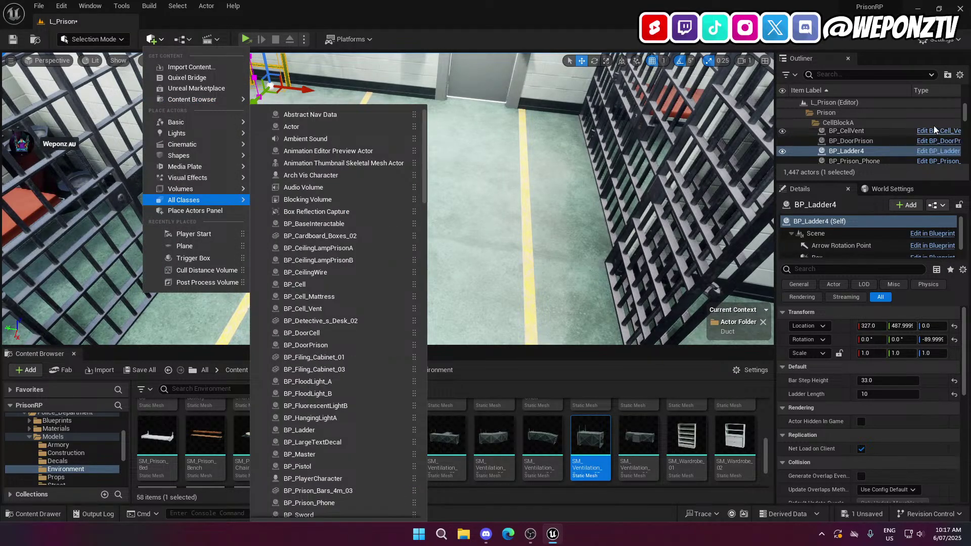
{"action": "left_click_drag", "start_coordinate": [965, 116], "coordinate": [968, 194]}
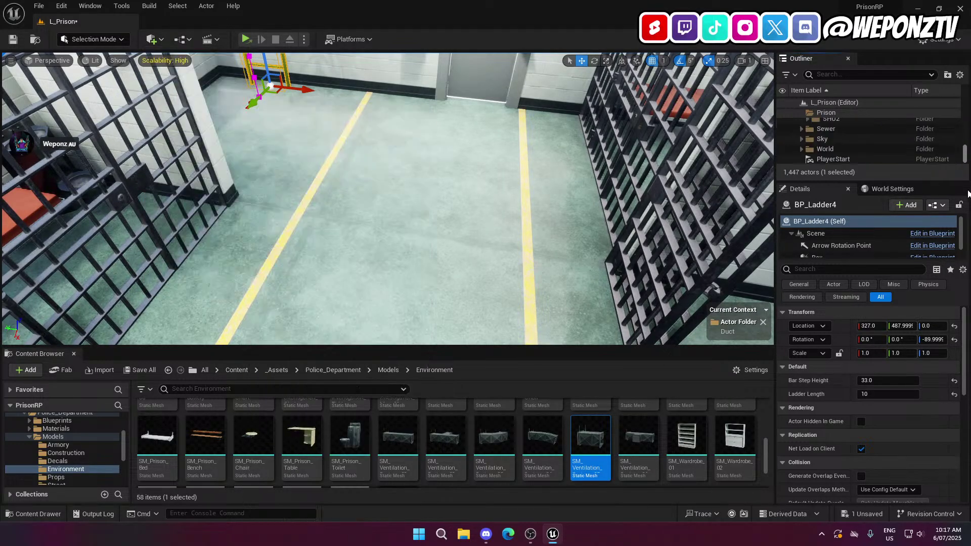
{"action": "double_click", "coordinate": [867, 160]}
{"action": "right_click_drag", "start_coordinate": [624, 174], "coordinate": [623, 174]}
{"action": "right_click_drag", "start_coordinate": [292, 235], "coordinate": [292, 235]}
{"action": "left_click_drag", "start_coordinate": [290, 215], "coordinate": [509, 347]}
{"action": "right_click_drag", "start_coordinate": [517, 304], "coordinate": [517, 304]}
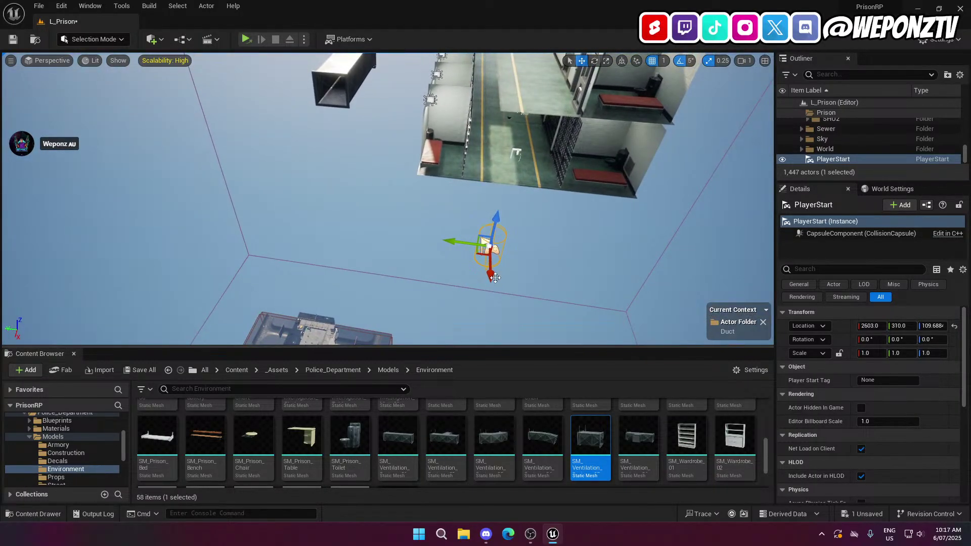
{"action": "left_click_drag", "start_coordinate": [490, 273], "coordinate": [486, 59]}
{"action": "key", "text": "f"}
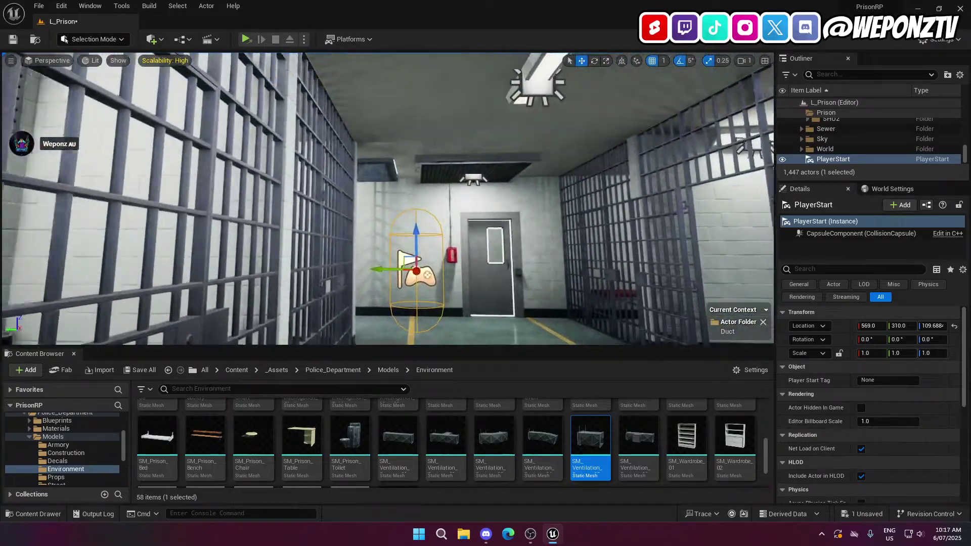
{"action": "key", "text": "w"}
{"action": "right_click_drag", "start_coordinate": [415, 81], "coordinate": [415, 81]}
{"action": "left_click_drag", "start_coordinate": [318, 180], "coordinate": [546, 153]}
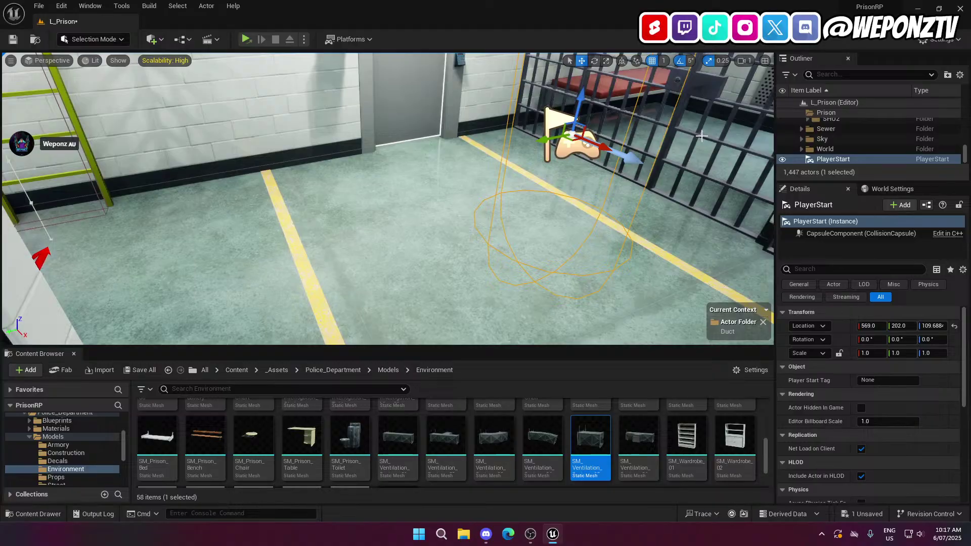
Rotate PlayerStart to 90 degrees about Z and move it to X 497 in the corridor
{"action": "left_click", "coordinate": [934, 340]}
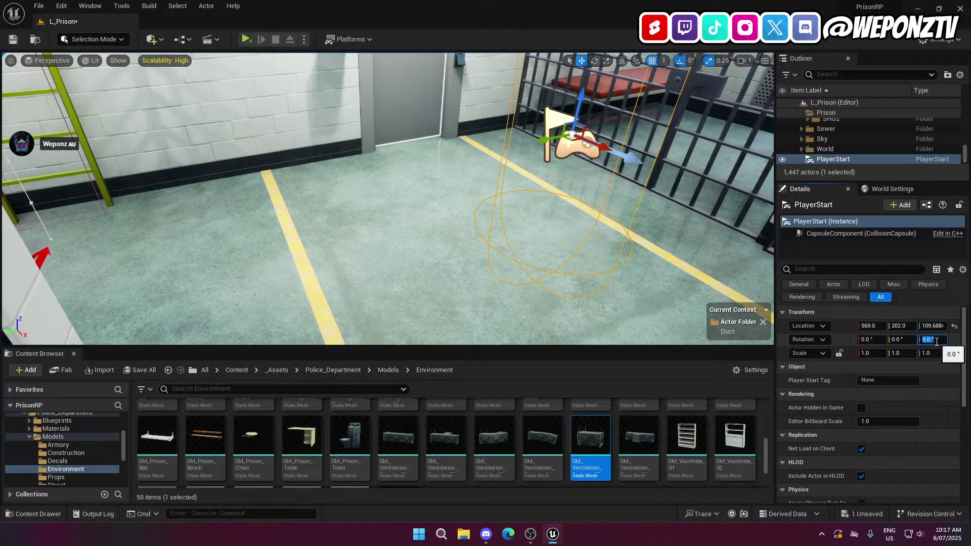
{"action": "type", "text": "-90"}
{"action": "key", "text": "Return"}
{"action": "type", "text": "9"}
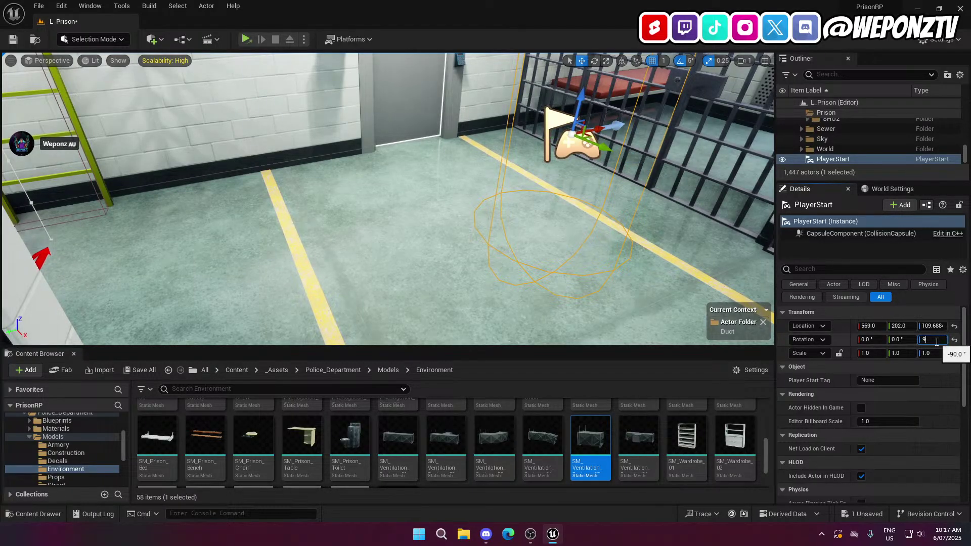
{"action": "type", "text": "0"}
{"action": "key", "text": "Return"}
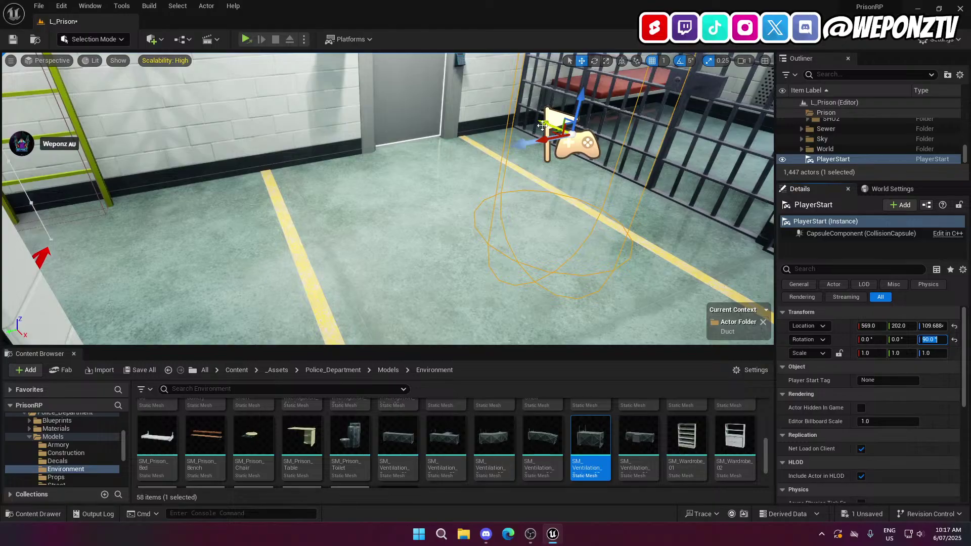
{"action": "left_click_drag", "start_coordinate": [542, 126], "coordinate": [450, 89]}
Save the level and play-test climbing the ladder through the ceiling opening into the duct
{"action": "left_click", "coordinate": [11, 42]}
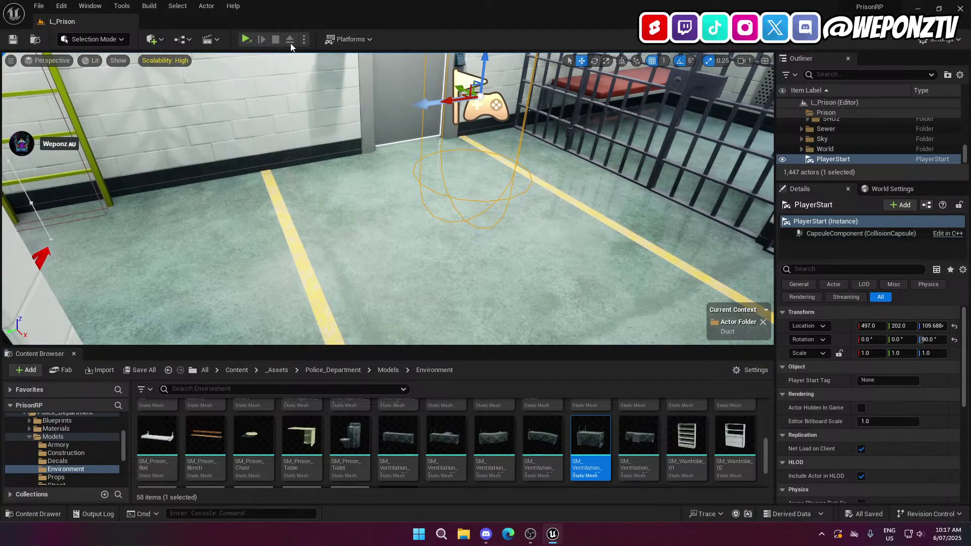
{"action": "left_click", "coordinate": [247, 40]}
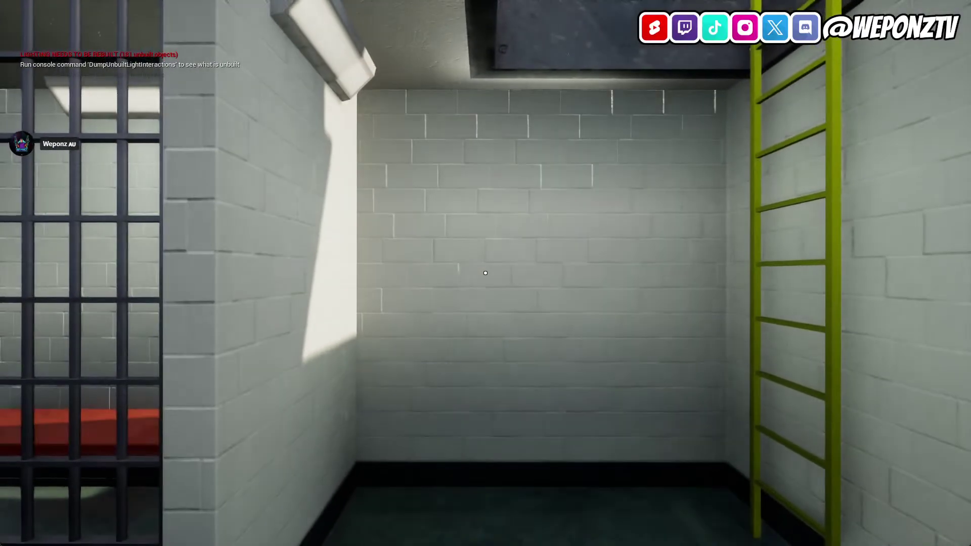
{"action": "key", "text": "w"}
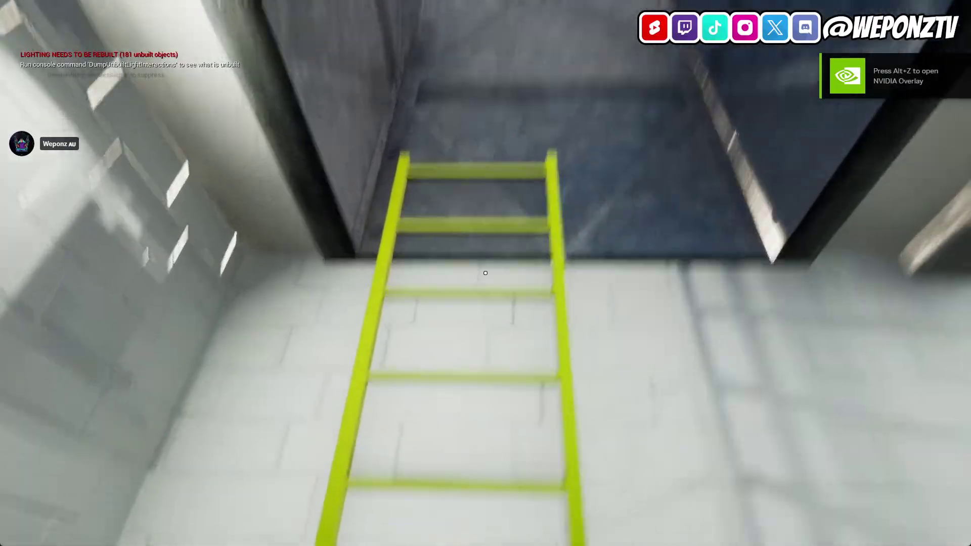
{"action": "key", "text": "w"}
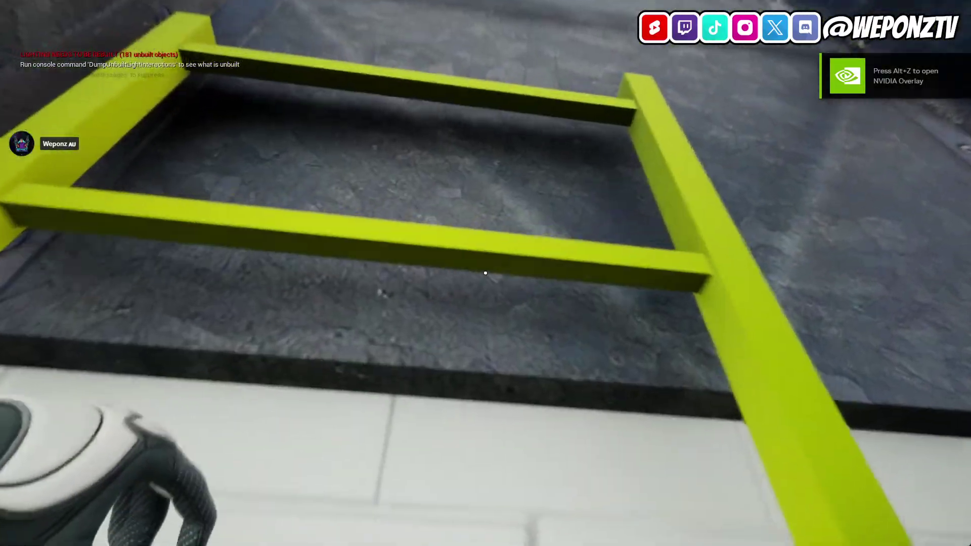
{"action": "key", "text": "w"}
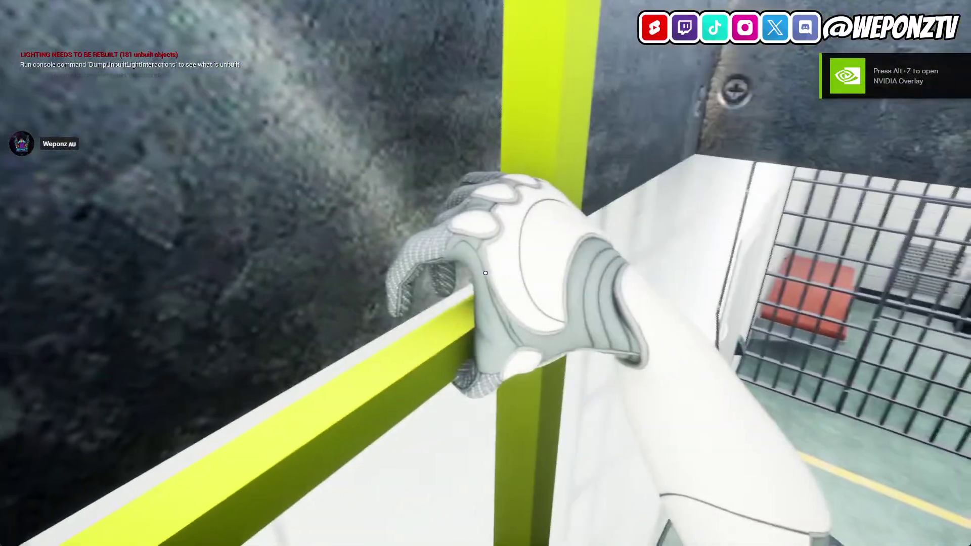
{"action": "key", "text": "w"}
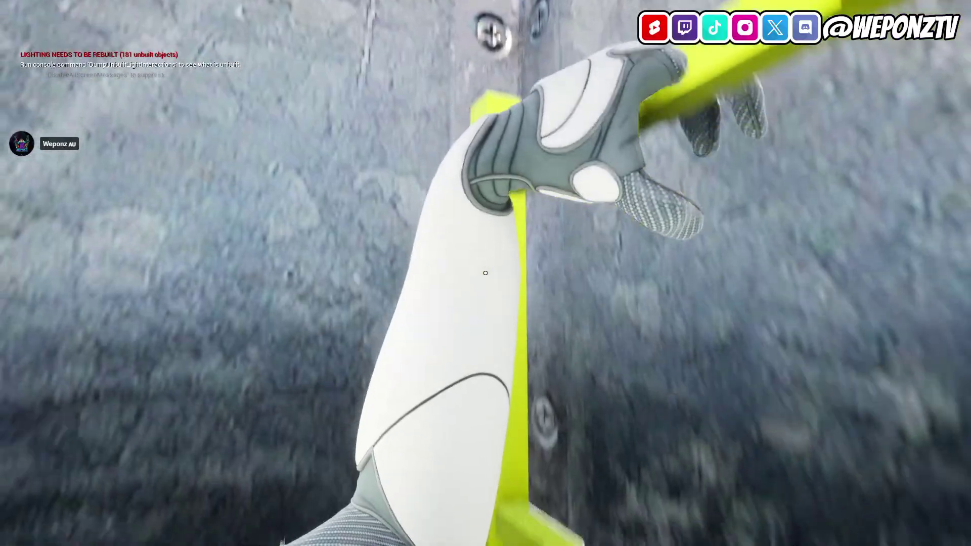
{"action": "key", "text": "w"}
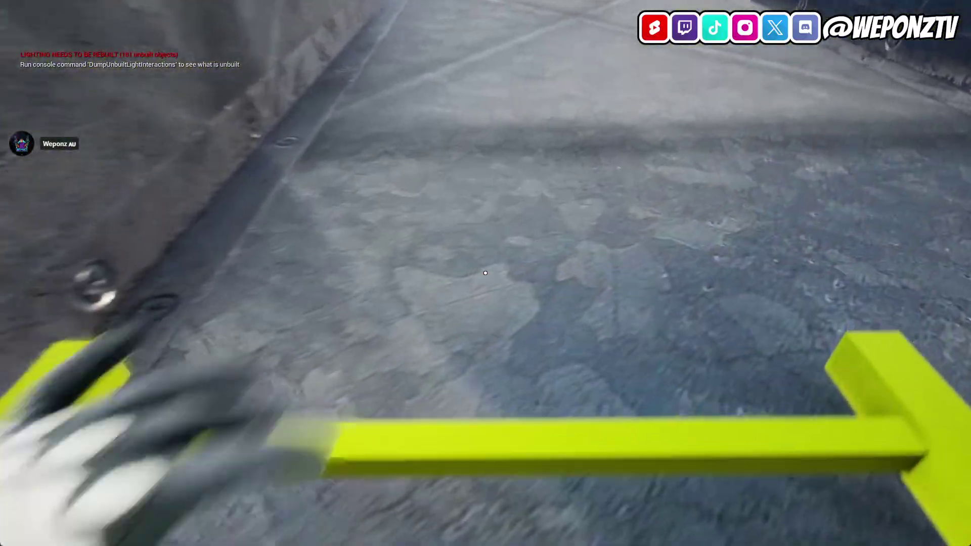
{"action": "key", "text": "w"}
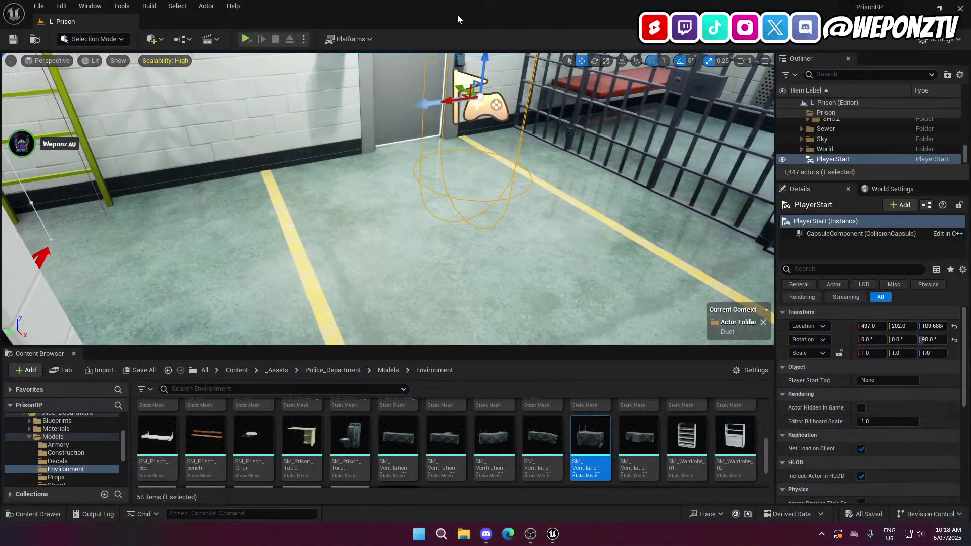
Move the ladder BP_Ladder4 along Y to about 491 within the duct opening
{"action": "right_click_drag", "start_coordinate": [450, 167], "coordinate": [349, 101]}
{"action": "key", "text": "w"}
{"action": "right_click_drag", "start_coordinate": [500, 223], "coordinate": [503, 226]}
{"action": "left_click", "coordinate": [429, 186]}
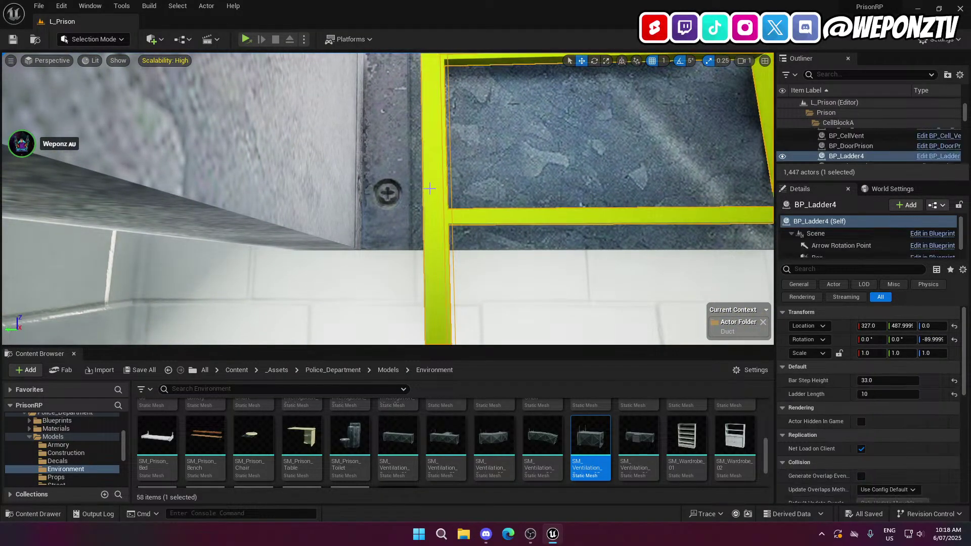
{"action": "right_click_drag", "start_coordinate": [429, 190], "coordinate": [460, 309]}
{"action": "key", "text": "s"}
{"action": "right_click_drag", "start_coordinate": [397, 259], "coordinate": [397, 265]}
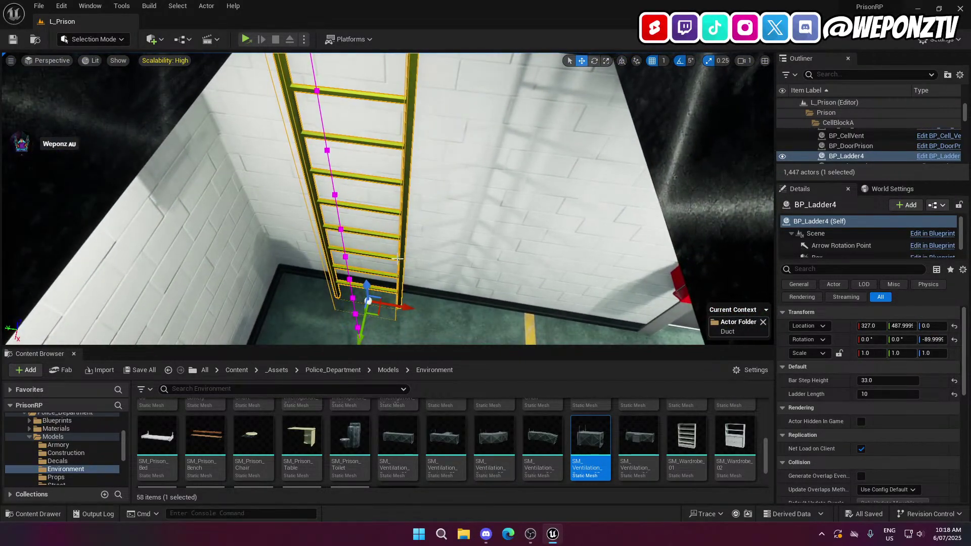
{"action": "left_click_drag", "start_coordinate": [405, 311], "coordinate": [402, 311]}
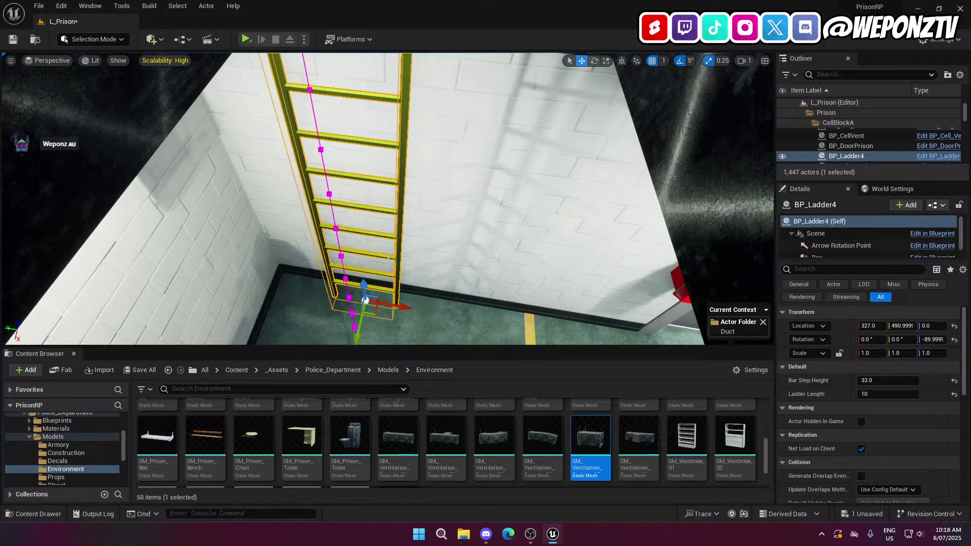
{"action": "right_click_drag", "start_coordinate": [405, 293], "coordinate": [400, 258]}
{"action": "key", "text": "w"}
{"action": "key", "text": "w"}
{"action": "key", "text": "s"}
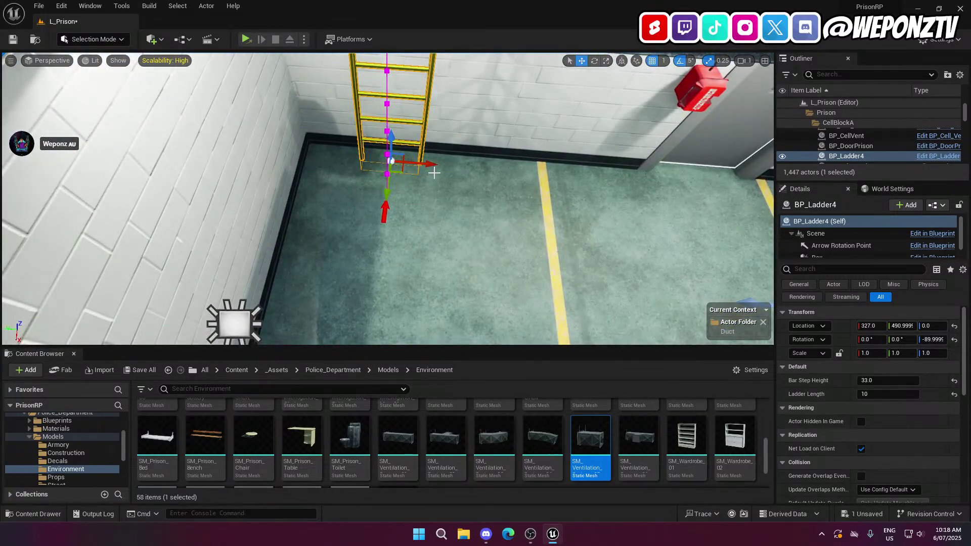
Nudge BP_Ladder4 to about Y 492 and set its Ladder Length to 21 so it rises past the duct's top rim
{"action": "right_click_drag", "start_coordinate": [429, 162], "coordinate": [420, 104]}
{"action": "key", "text": "w"}
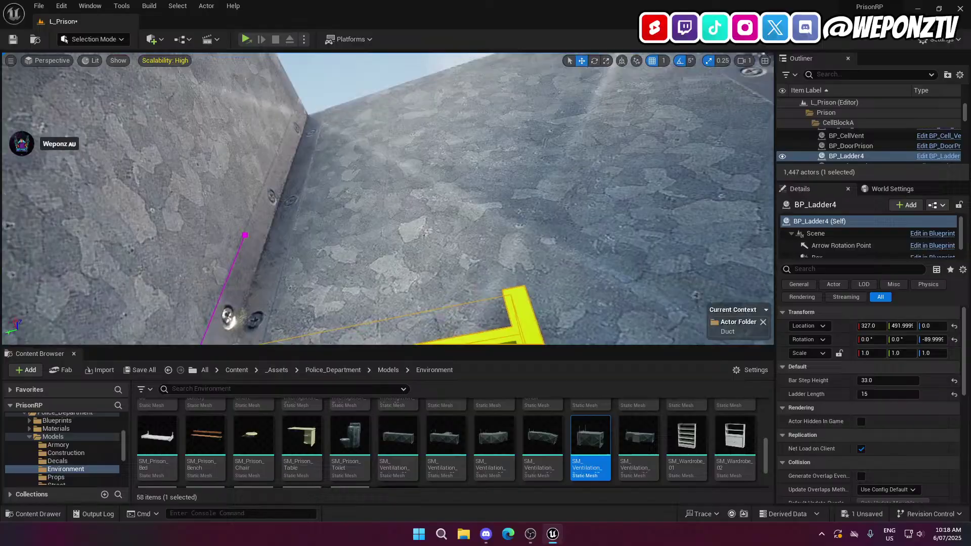
{"action": "right_click_drag", "start_coordinate": [388, 199], "coordinate": [403, 183]}
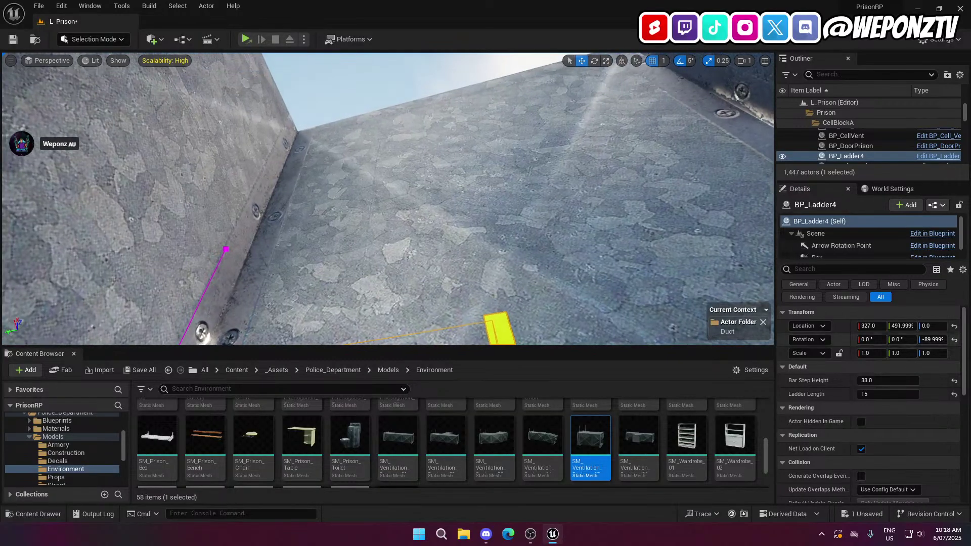
{"action": "left_click", "coordinate": [884, 399]}
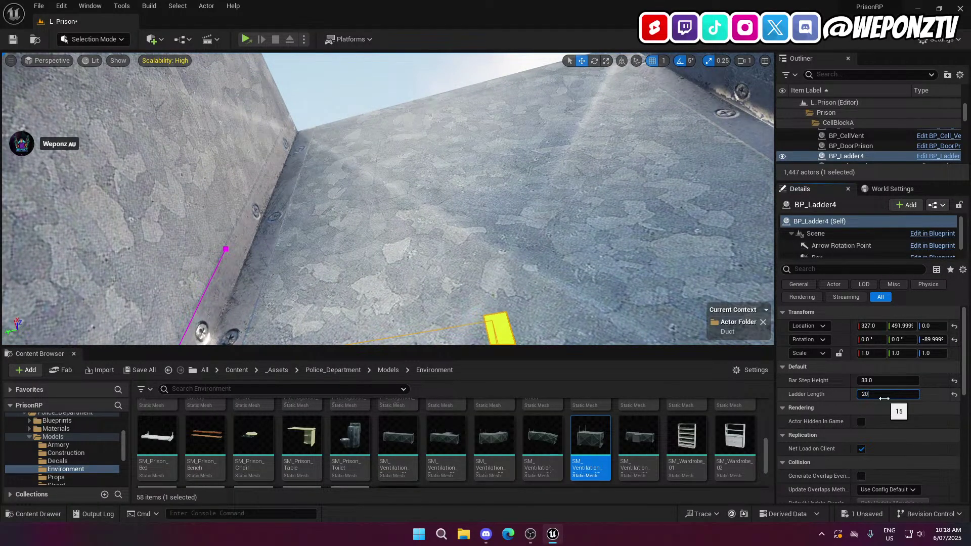
{"action": "type", "text": "20"}
{"action": "key", "text": "Return"}
{"action": "right_click_drag", "start_coordinate": [511, 217], "coordinate": [485, 263]}
{"action": "key", "text": "w"}
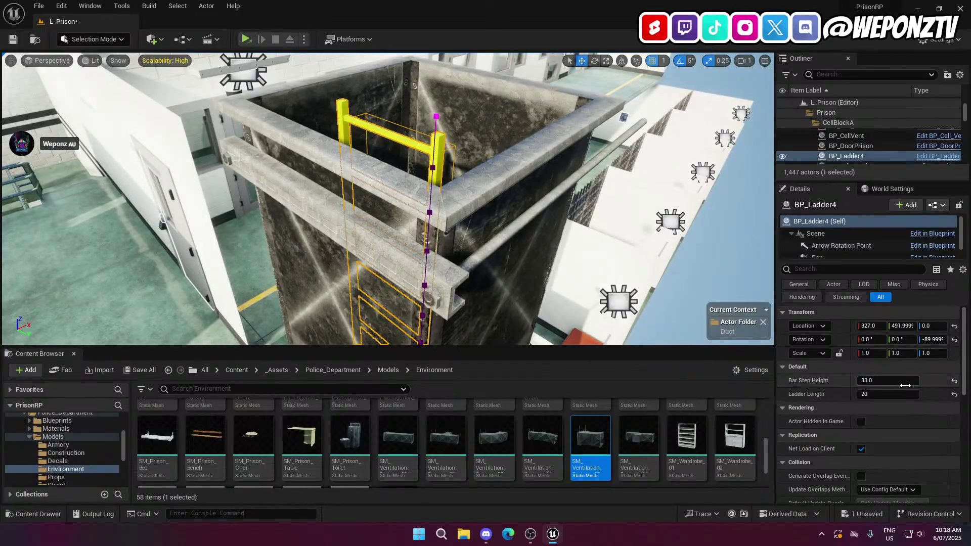
{"action": "left_click", "coordinate": [891, 395]}
{"action": "type", "text": "21"}
{"action": "key", "text": "Return"}
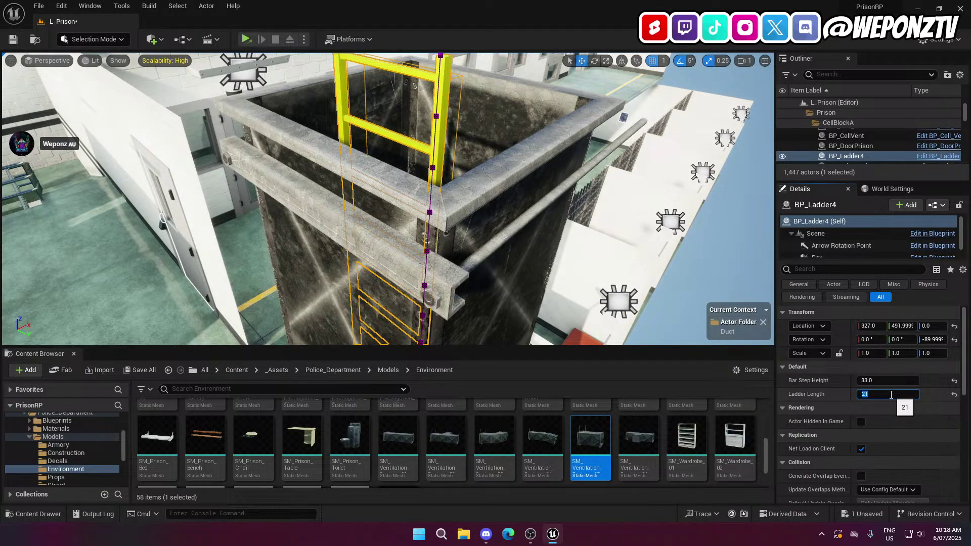
Examine the vertical duct, the top end of the ladder and the separate horizontal duct section from above
{"action": "key", "text": "d"}
{"action": "right_click_drag", "start_coordinate": [546, 222], "coordinate": [579, 146]}
{"action": "key", "text": "d"}
{"action": "key", "text": "a"}
{"action": "left_click", "coordinate": [503, 153]}
{"action": "key", "text": "w"}
{"action": "right_click_drag", "start_coordinate": [503, 153], "coordinate": [405, 203]}
{"action": "key", "text": "s"}
{"action": "key", "text": "a"}
{"action": "key", "text": "w"}
{"action": "key", "text": "d"}
{"action": "key", "text": "s"}
{"action": "key", "text": "w"}
{"action": "key", "text": "s"}
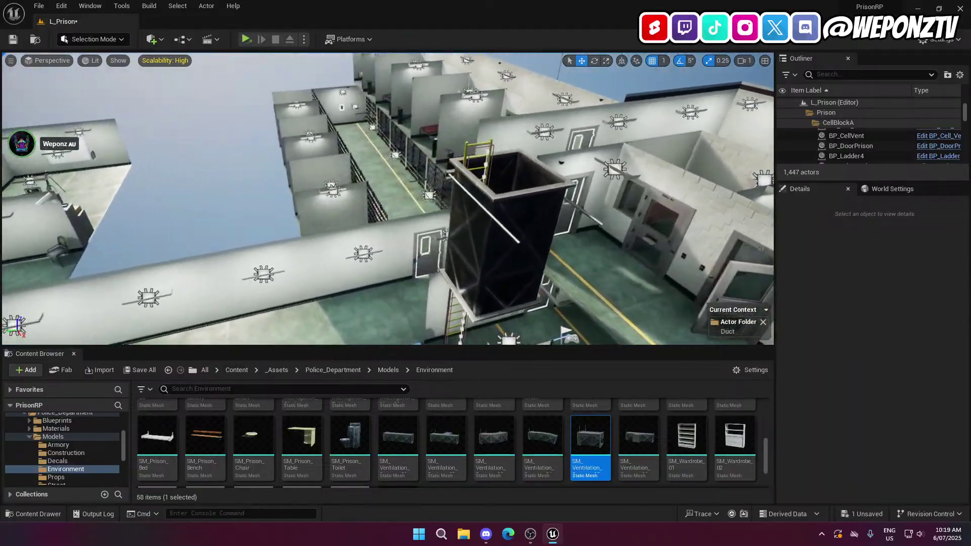
{"action": "key", "text": "w"}
{"action": "right_click_drag", "start_coordinate": [405, 202], "coordinate": [275, 127]}
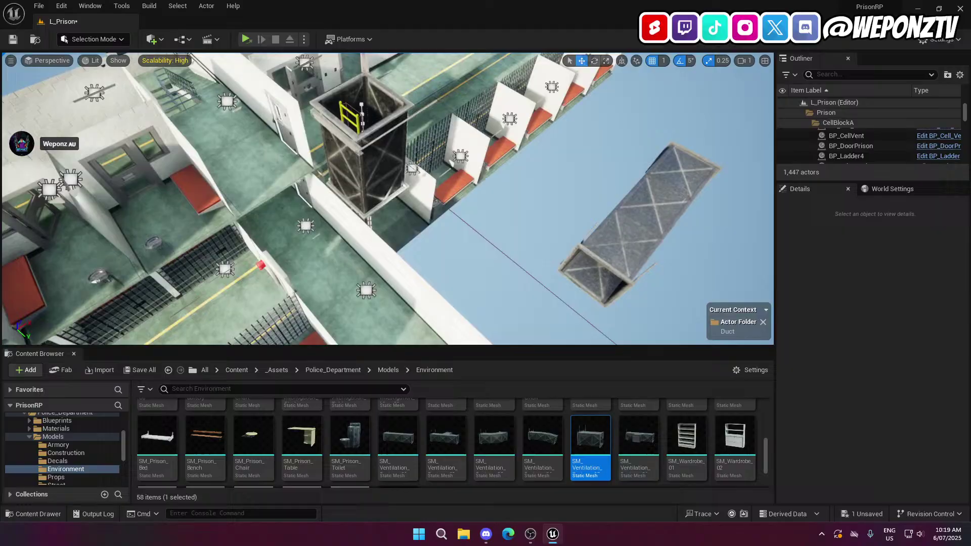
{"action": "right_click_drag", "start_coordinate": [408, 229], "coordinate": [445, 232]}
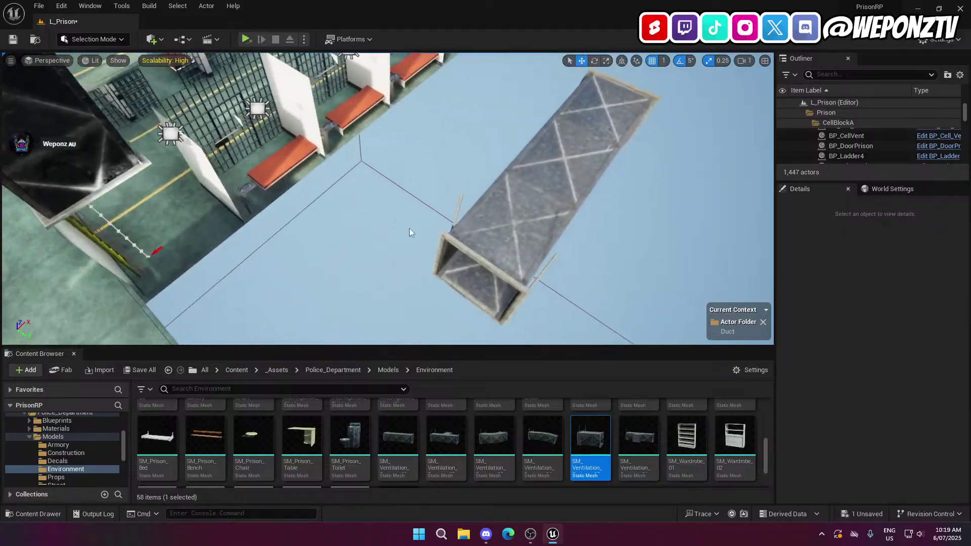
{"action": "left_click", "coordinate": [529, 536]}
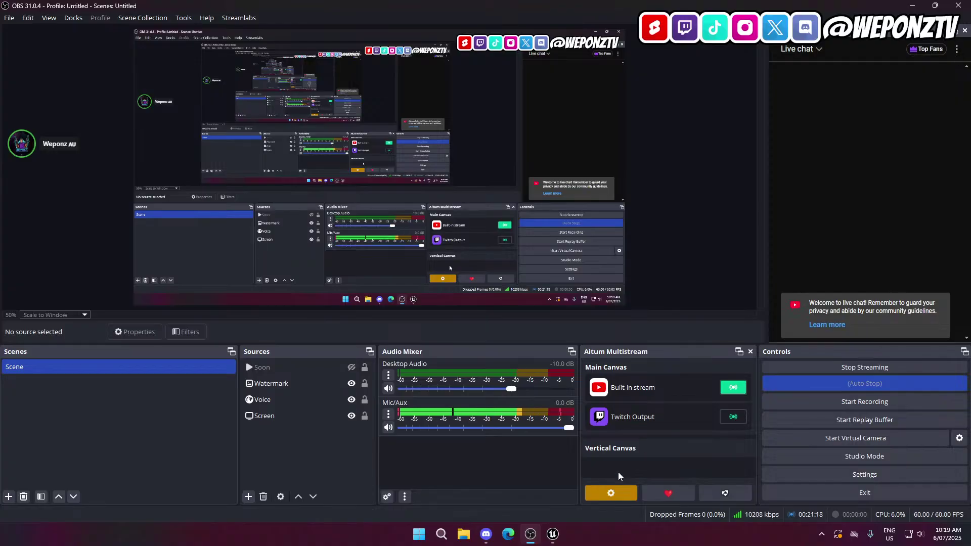
{"action": "left_click", "coordinate": [550, 456]}
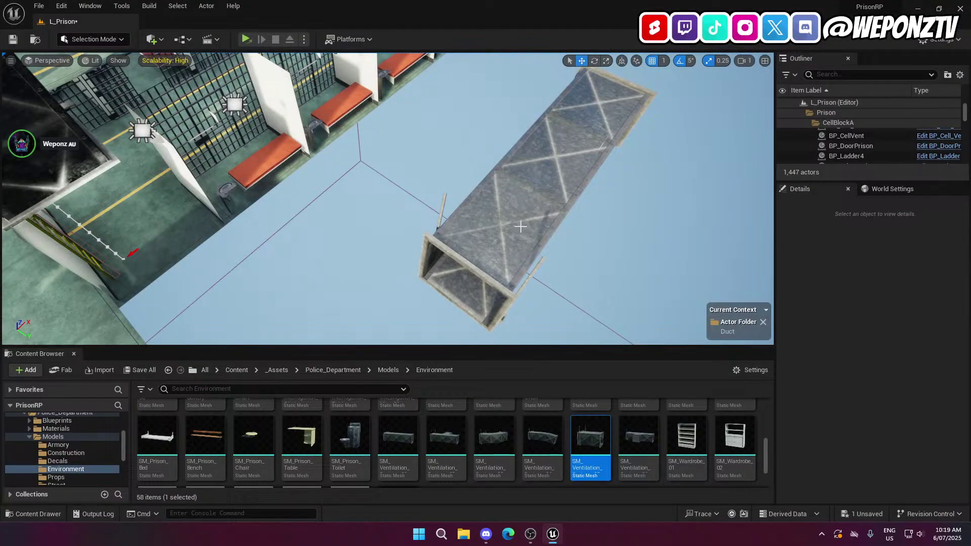
Return to the Cell Block A corridor near PlayerStart and save the level
{"action": "right_click_drag", "start_coordinate": [521, 226], "coordinate": [336, 152]}
{"action": "key", "text": "w"}
{"action": "key", "text": "d"}
{"action": "key", "text": "s"}
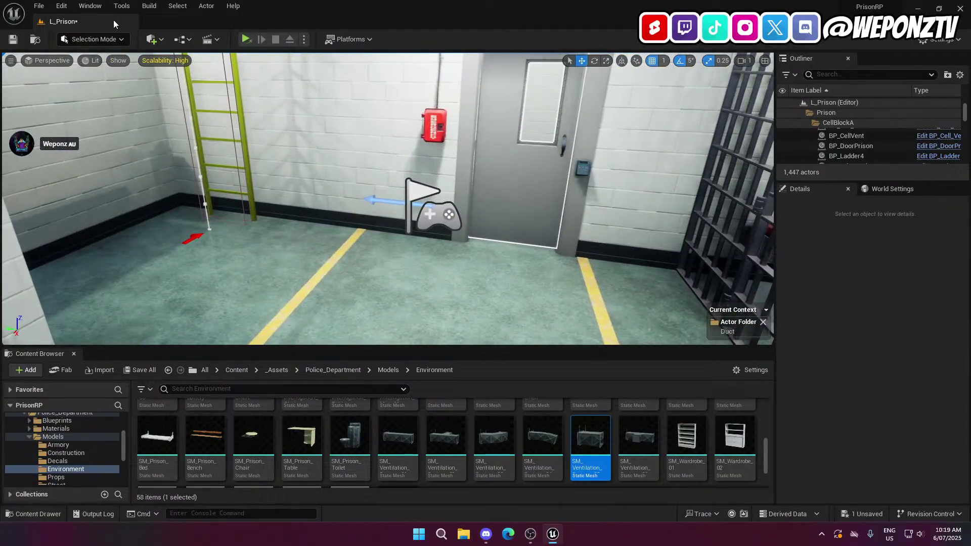
{"action": "left_click", "coordinate": [11, 42]}
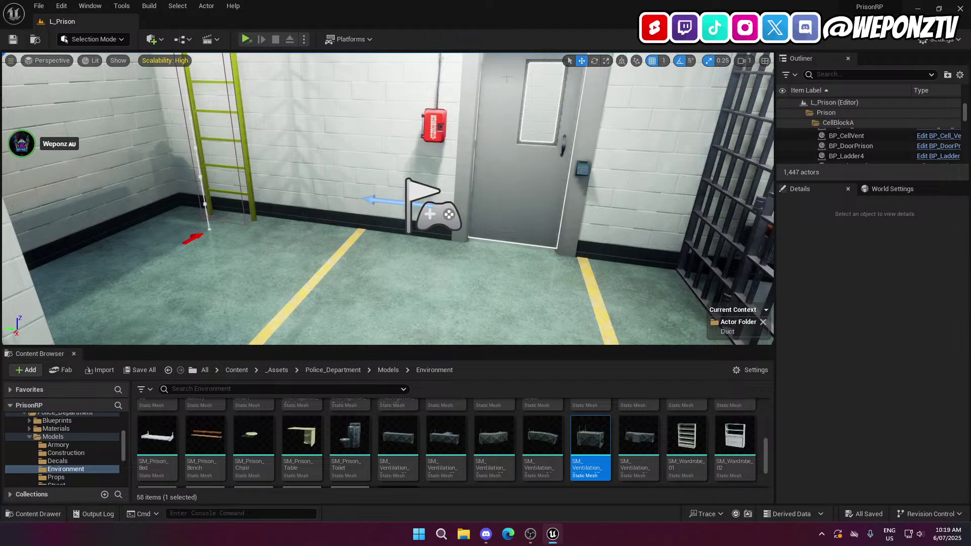
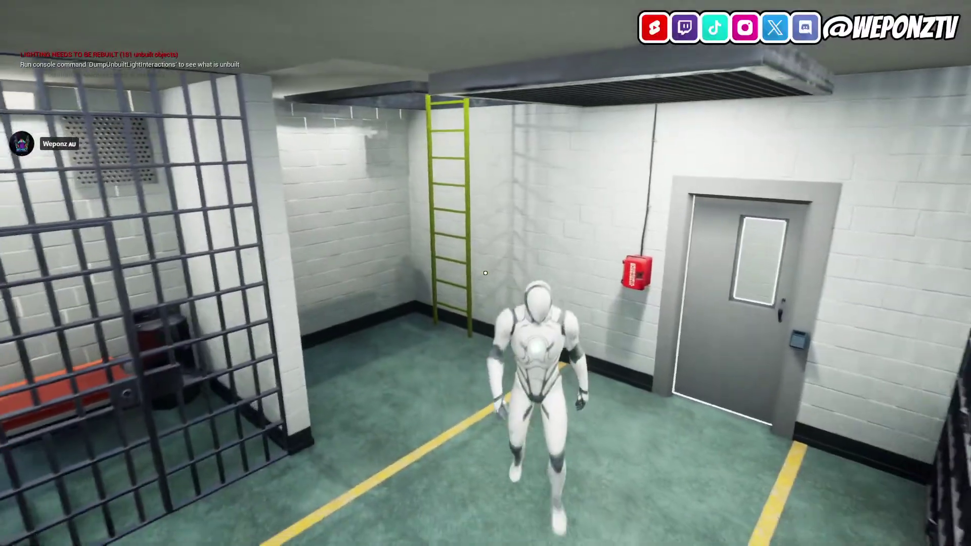
Play-test the corridor, viewing the ladder opening and the adjacent ceiling vent from below
{"action": "key", "text": "a"}
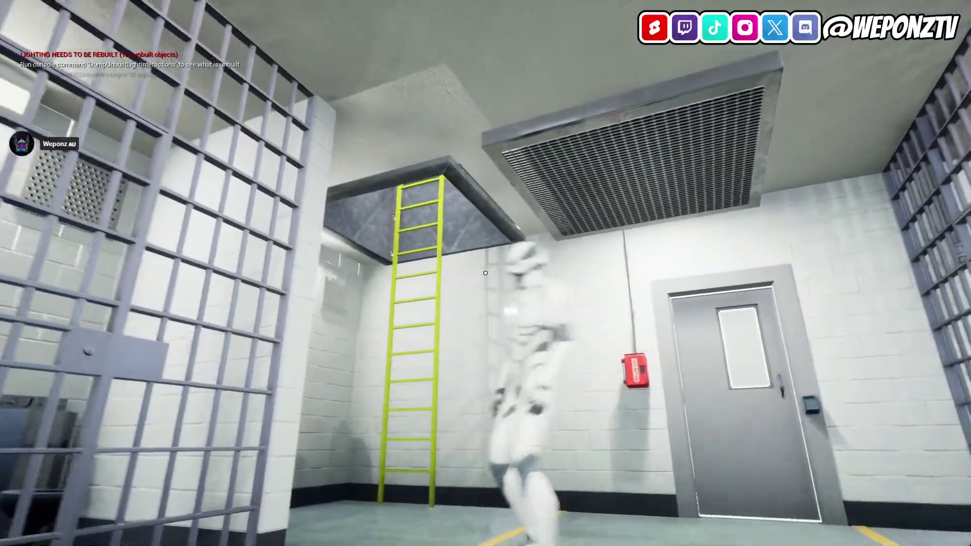
{"action": "key", "text": "s"}
{"action": "key", "text": "a"}
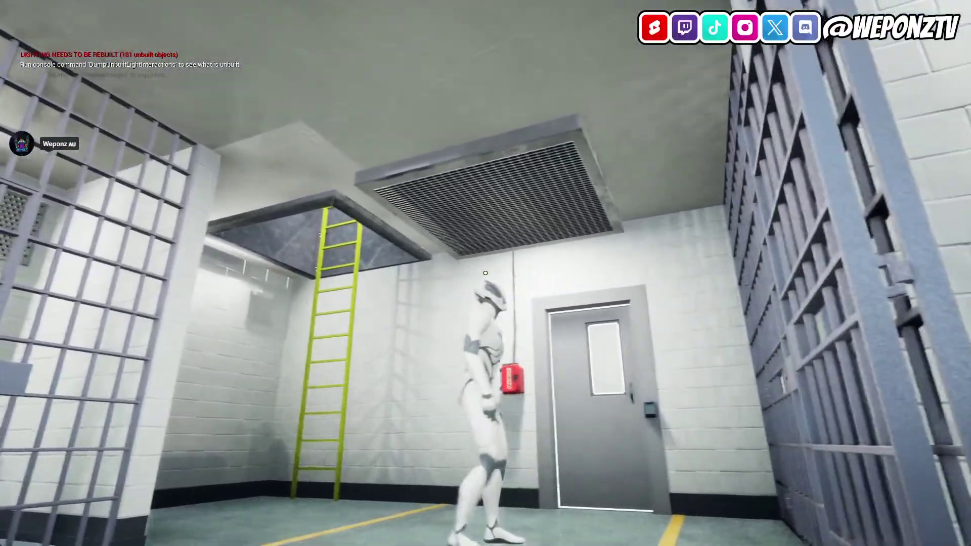
{"action": "key", "text": "w"}
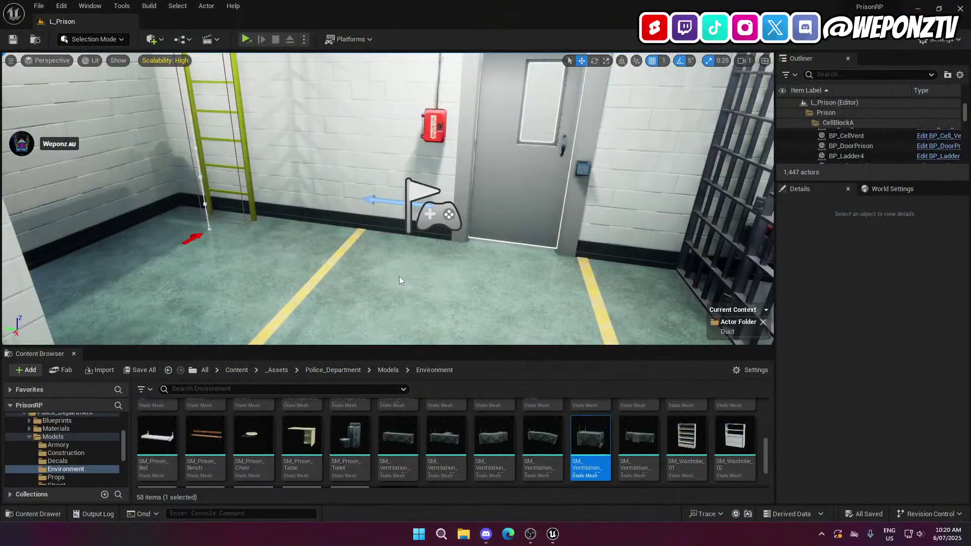
Move the ceiling vent SM_VentilationB4 along Y past 242 toward the duct opening, clear of the ceiling lamp
{"action": "right_click_drag", "start_coordinate": [399, 276], "coordinate": [414, 254]}
{"action": "left_click", "coordinate": [423, 254]}
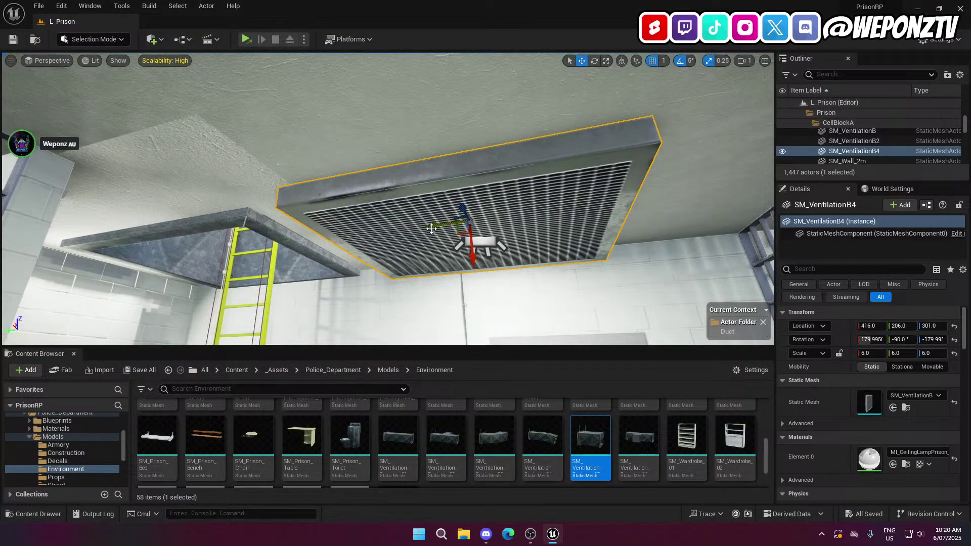
{"action": "left_click_drag", "start_coordinate": [431, 229], "coordinate": [380, 228]}
{"action": "right_click_drag", "start_coordinate": [380, 229], "coordinate": [380, 228]}
{"action": "left_click_drag", "start_coordinate": [593, 226], "coordinate": [619, 226]}
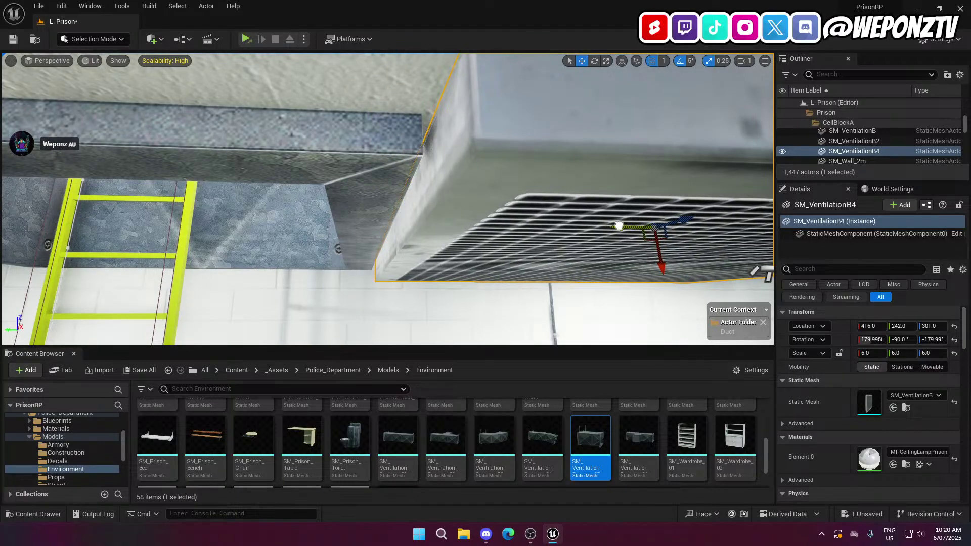
{"action": "right_click_drag", "start_coordinate": [619, 225], "coordinate": [619, 225]}
{"action": "right_click_drag", "start_coordinate": [494, 215], "coordinate": [494, 215]}
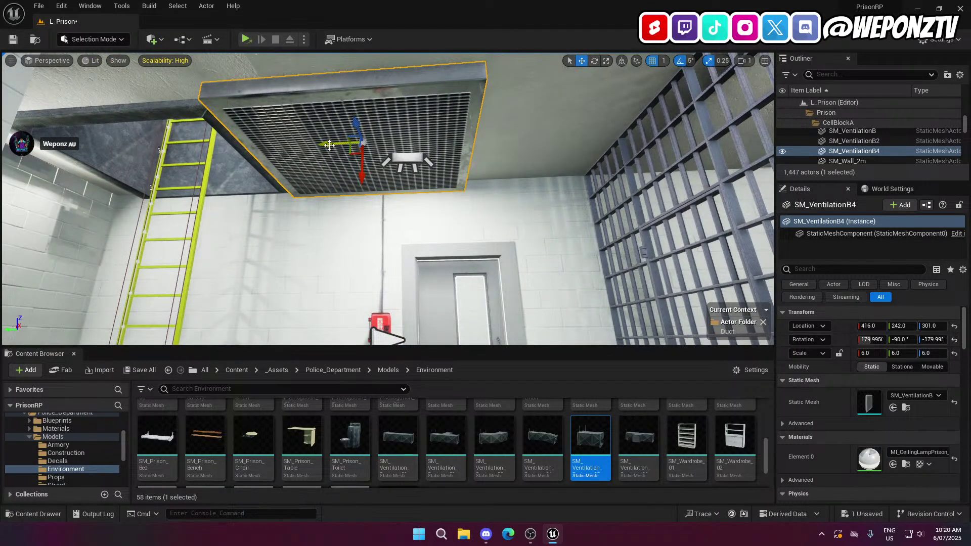
{"action": "left_click_drag", "start_coordinate": [329, 146], "coordinate": [303, 158]}
Set the grid snap to 50 and move the ceiling lamp BP_CeilingLampPrisonA along Y to 100, away from the vent
{"action": "left_click", "coordinate": [413, 144]}
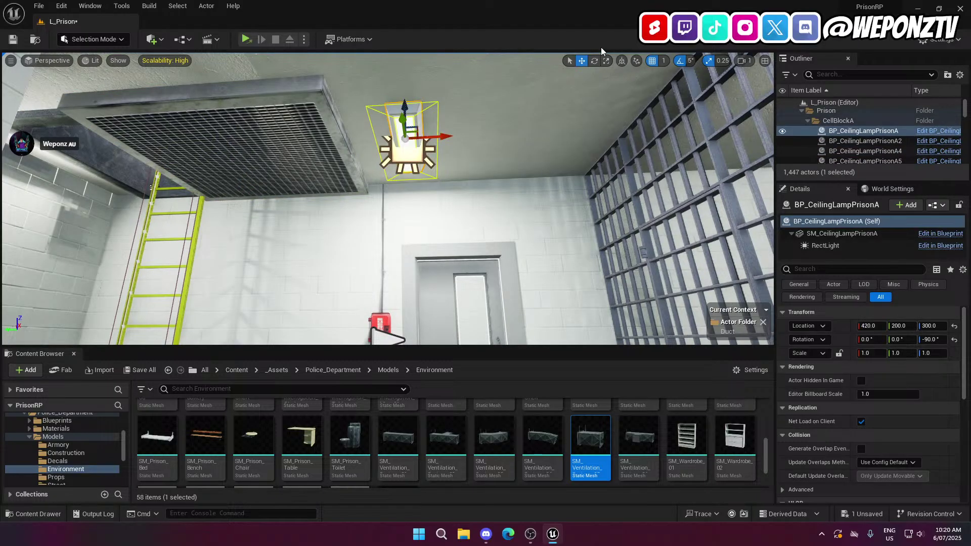
{"action": "left_click", "coordinate": [665, 60]}
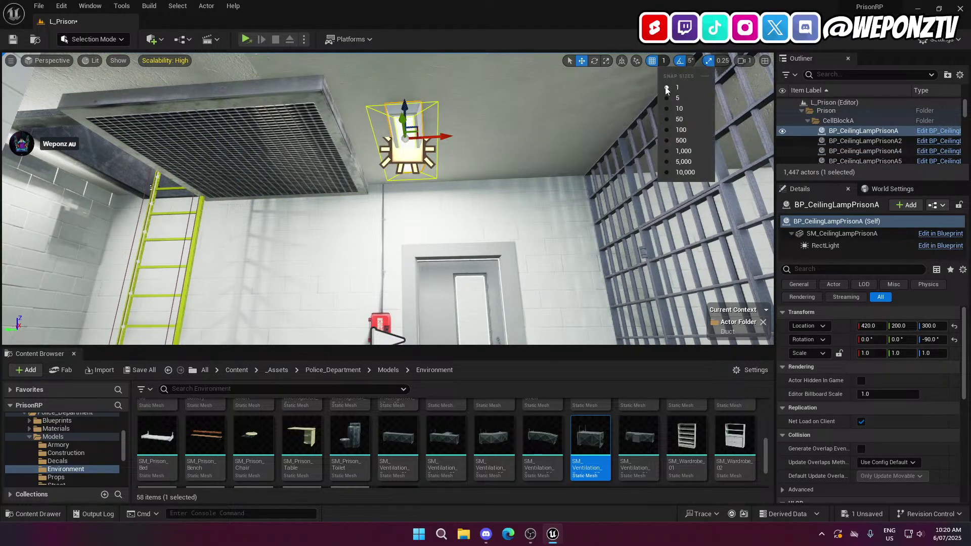
{"action": "left_click", "coordinate": [667, 112]}
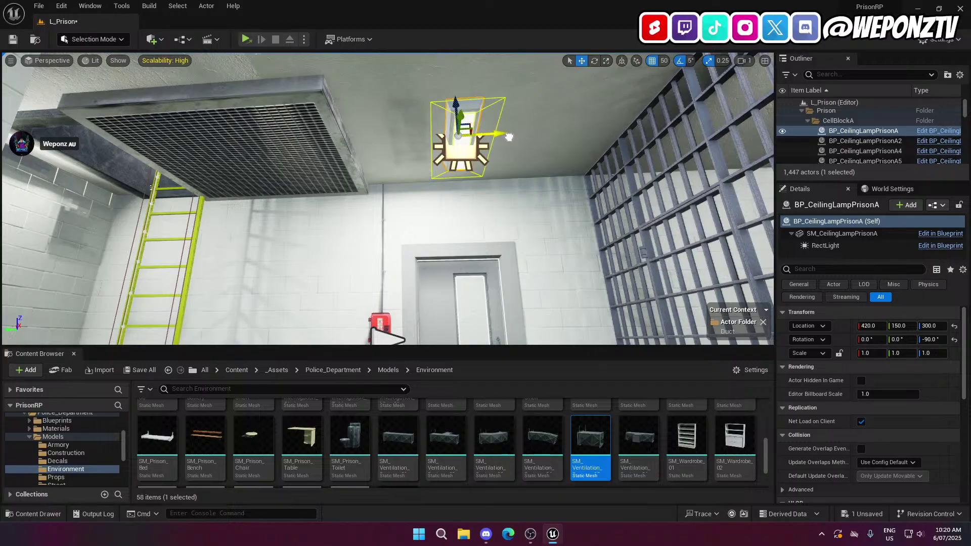
{"action": "left_click_drag", "start_coordinate": [509, 138], "coordinate": [549, 137]}
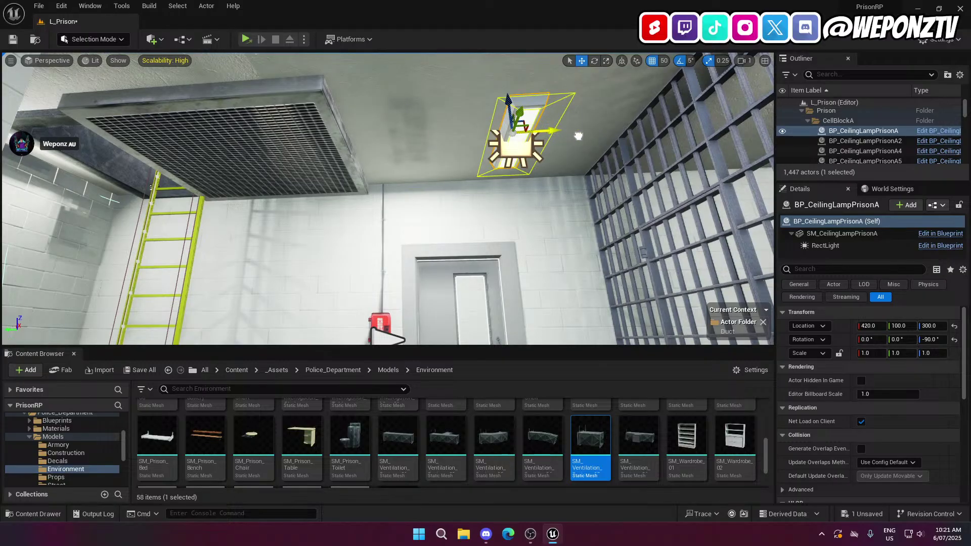
Move the Cell Block B corridor ceiling lamp BP_CeilingLampPrisonA20 along Y to 500
{"action": "right_click_drag", "start_coordinate": [569, 172], "coordinate": [230, 182]}
{"action": "key", "text": "w"}
{"action": "key", "text": "w"}
{"action": "key", "text": "s"}
{"action": "left_click", "coordinate": [406, 189]}
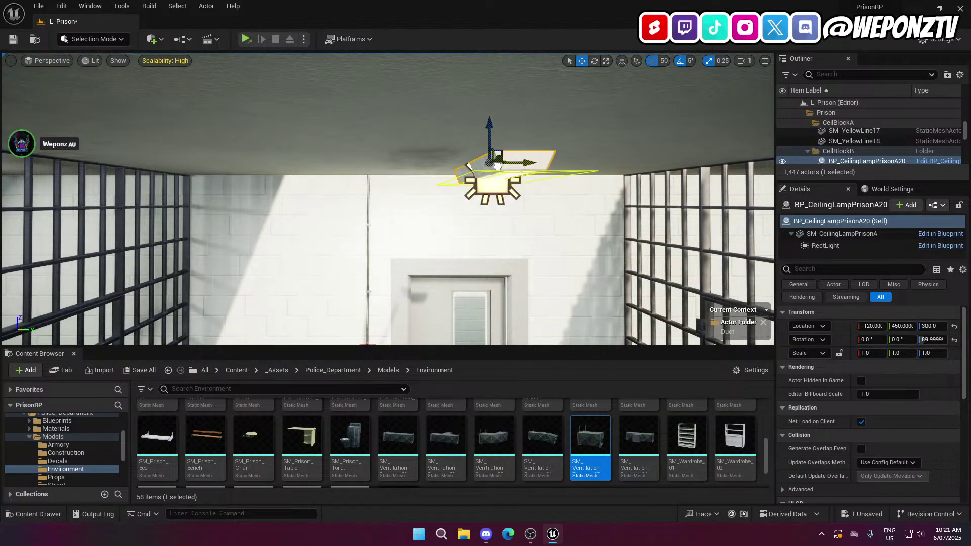
{"action": "right_click_drag", "start_coordinate": [602, 176], "coordinate": [587, 202]}
{"action": "right_click_drag", "start_coordinate": [386, 263], "coordinate": [445, 265]}
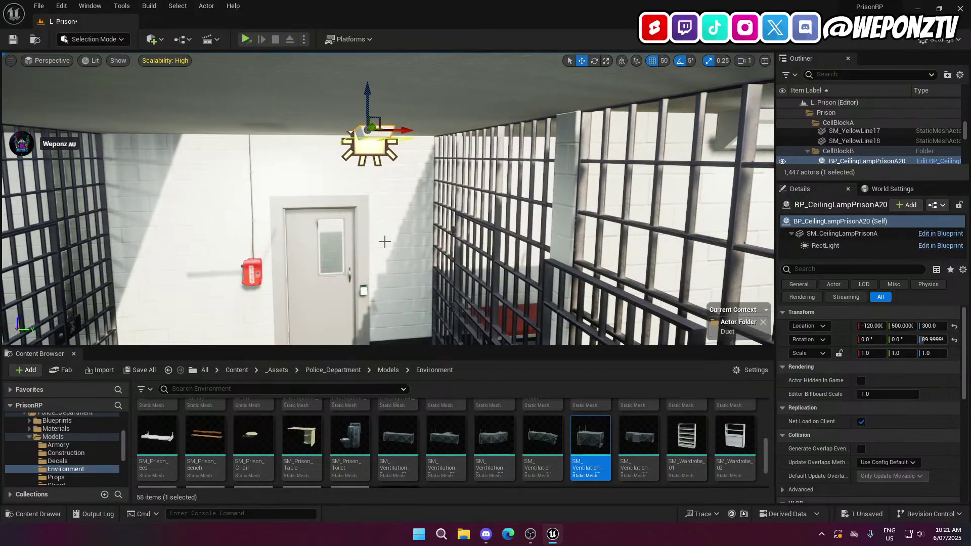
Undo the lamp's last move, try it at Y 300 instead, undo that and place it back at Y 500
{"action": "key", "text": "ctrl+z"}
{"action": "left_click_drag", "start_coordinate": [307, 130], "coordinate": [215, 141]}
{"action": "right_click_drag", "start_coordinate": [208, 160], "coordinate": [157, 190]}
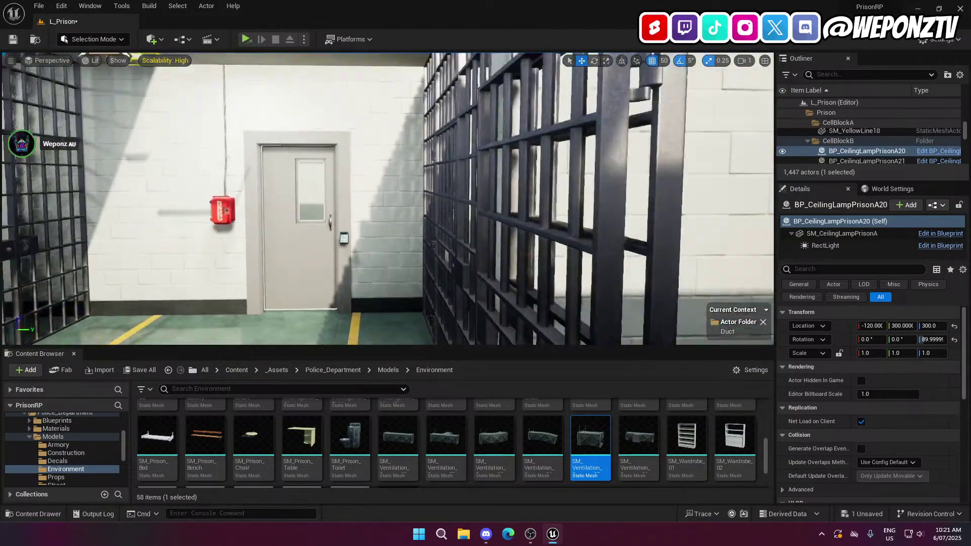
{"action": "key", "text": "ctrl+z"}
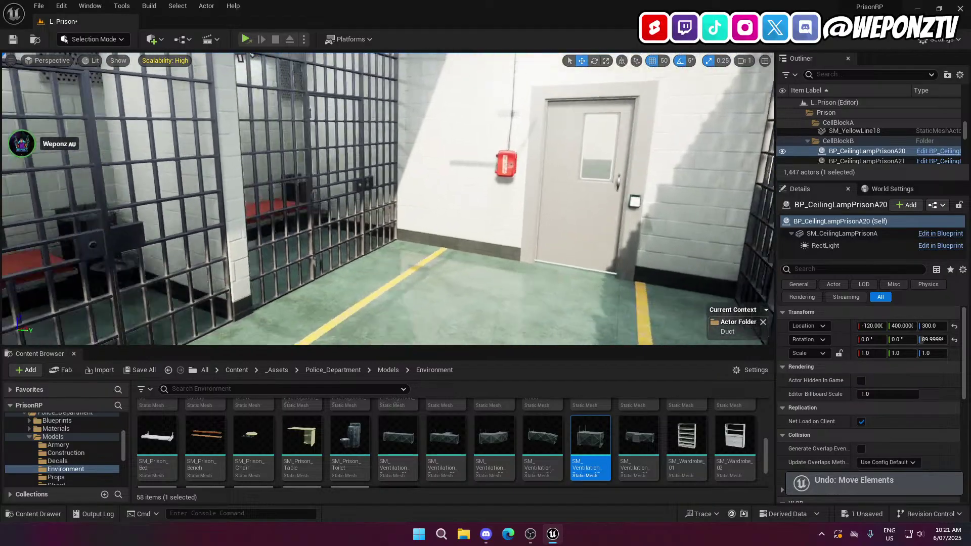
{"action": "right_click_drag", "start_coordinate": [387, 198], "coordinate": [536, 199]}
{"action": "key", "text": "s"}
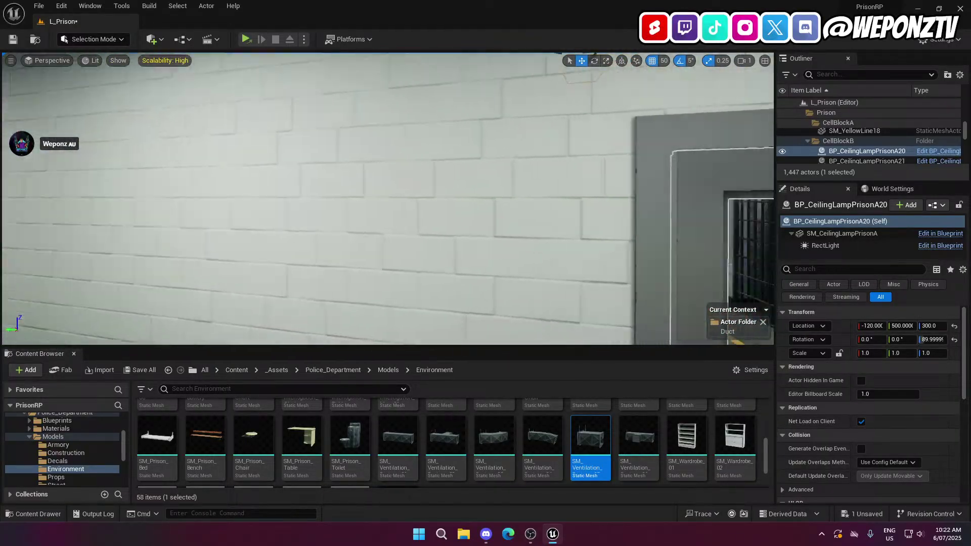
Clear the end cell in Cell Block B by deleting BP_Cell19, the mattress, the bed frame, the toilet and the wall vent
{"action": "right_click_drag", "start_coordinate": [455, 198], "coordinate": [187, 198]}
{"action": "right_click_drag", "start_coordinate": [518, 202], "coordinate": [507, 191]}
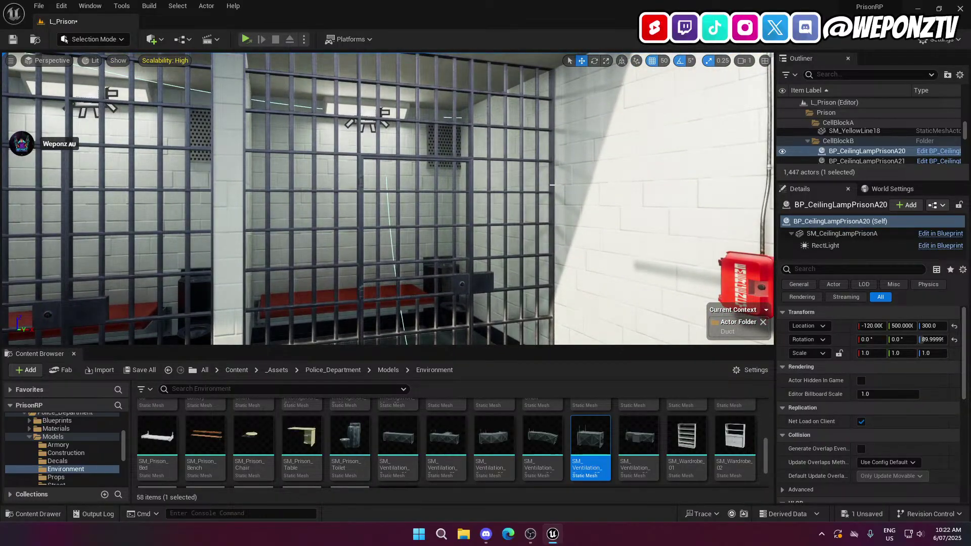
{"action": "left_click", "coordinate": [551, 183]}
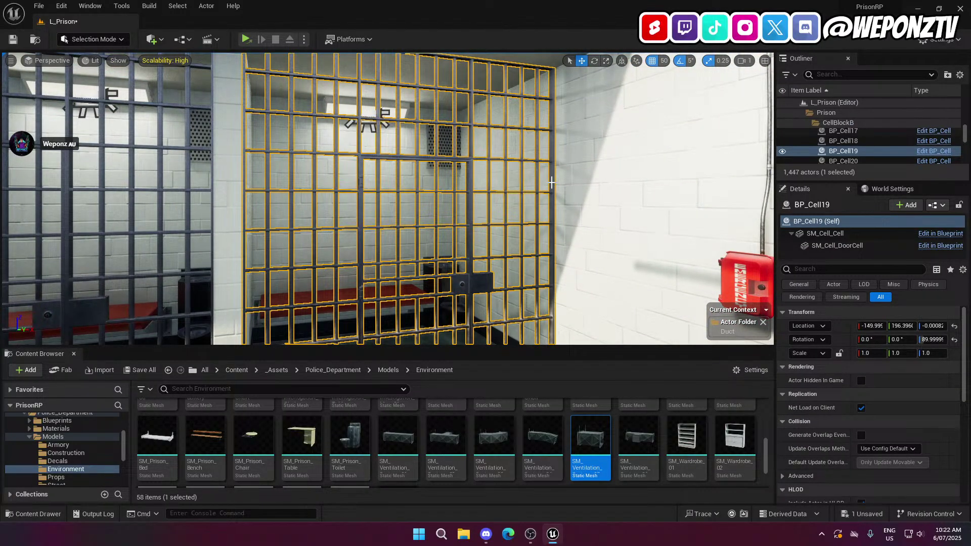
{"action": "key", "text": "Delete"}
{"action": "left_click", "coordinate": [415, 290]}
{"action": "key", "text": "Delete"}
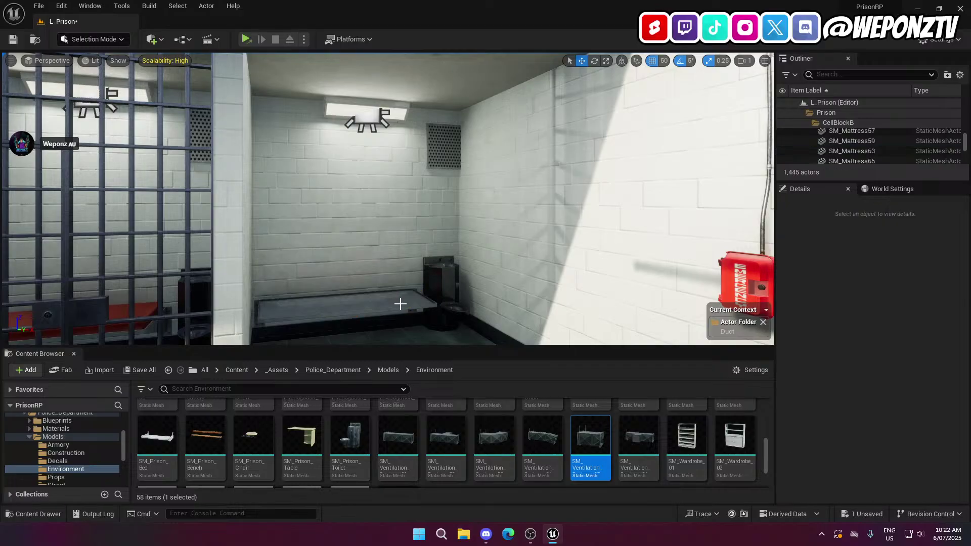
{"action": "left_click", "coordinate": [397, 301]}
{"action": "key", "text": "Delete"}
{"action": "left_click", "coordinate": [440, 286]}
{"action": "key", "text": "Delete"}
{"action": "left_click", "coordinate": [454, 146]}
{"action": "key", "text": "Delete"}
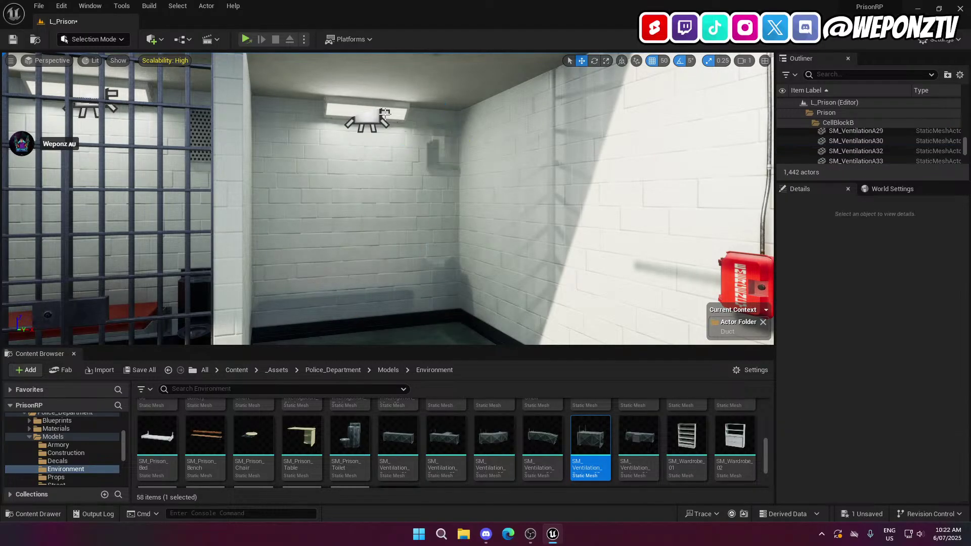
{"action": "left_click", "coordinate": [388, 114]}
{"action": "key", "text": "Delete"}
{"action": "key", "text": "ctrl+z"}
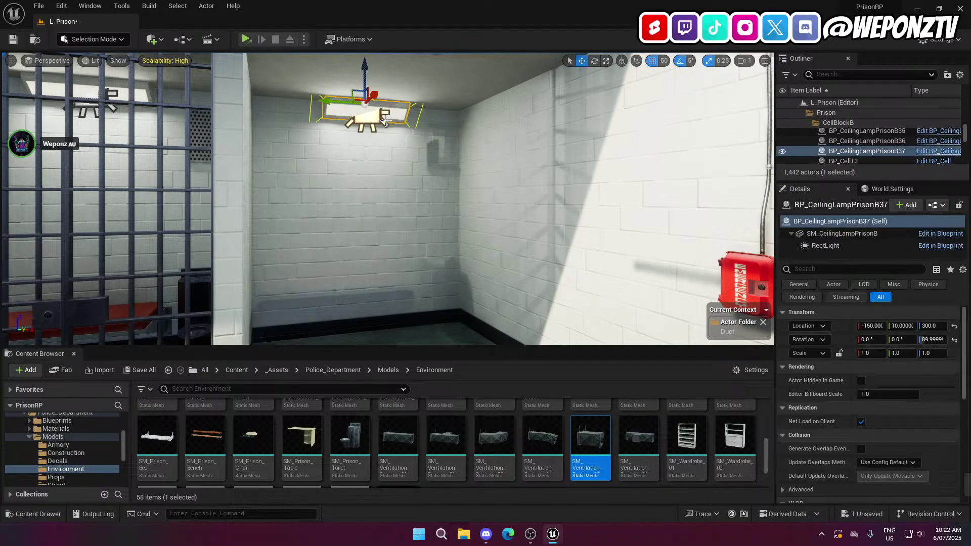
Rotate the emptied cell's ceiling lamp BP_CeilingLampPrisonB37 to 0° about Z
{"action": "right_click_drag", "start_coordinate": [386, 117], "coordinate": [329, 90]}
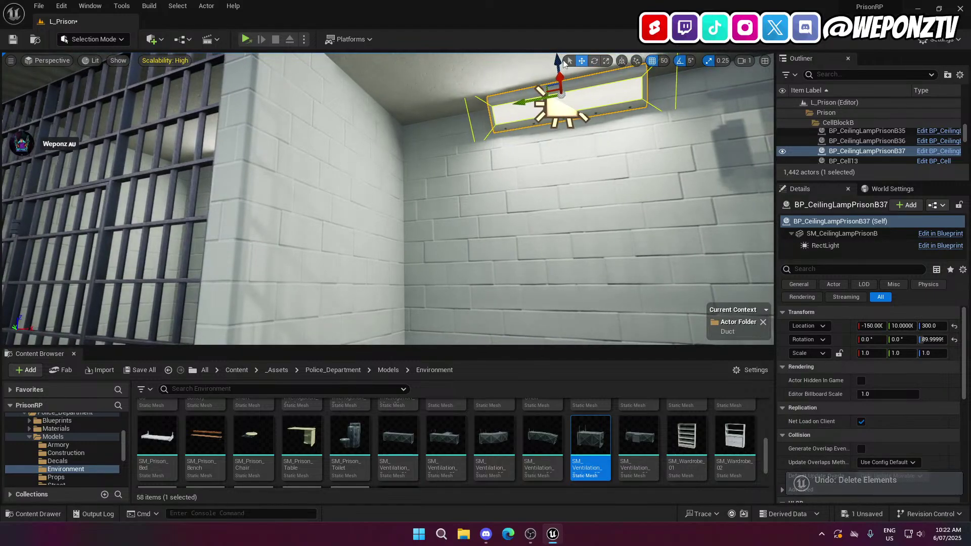
{"action": "left_click", "coordinate": [595, 61]}
{"action": "left_click_drag", "start_coordinate": [521, 91], "coordinate": [636, 77]}
{"action": "left_click", "coordinate": [582, 61]}
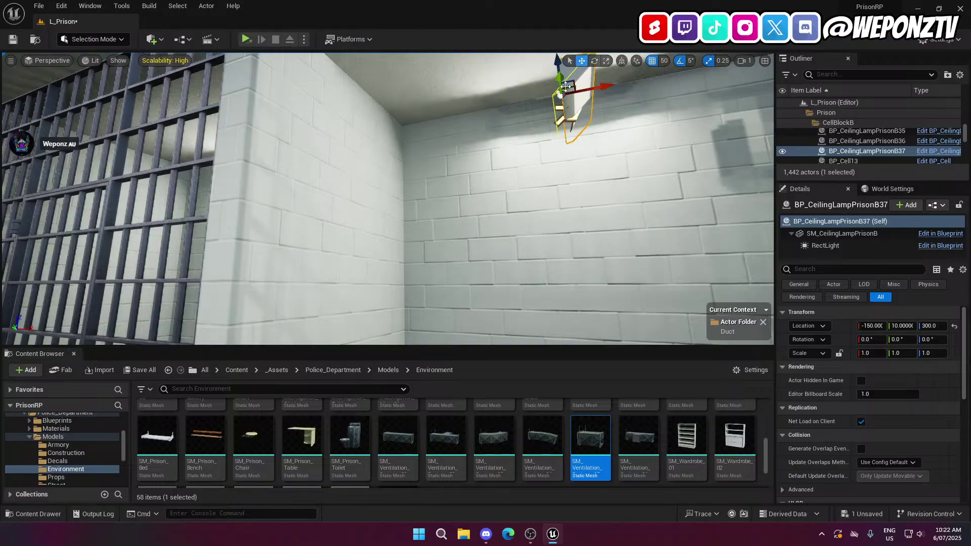
Move the lamp against the cell's side wall at X -290, Y 110, using a finer grid snap of 5
{"action": "mouse_move", "coordinate": [455, 202]}
{"action": "right_mouse_down"}
{"action": "mouse_move", "coordinate": [430, 142]}
{"action": "mouse_move", "coordinate": [441, 192]}
{"action": "right_mouse_up"}
{"action": "left_click_drag", "start_coordinate": [583, 120], "coordinate": [510, 116]}
{"action": "left_click_drag", "start_coordinate": [528, 79], "coordinate": [439, 130]}
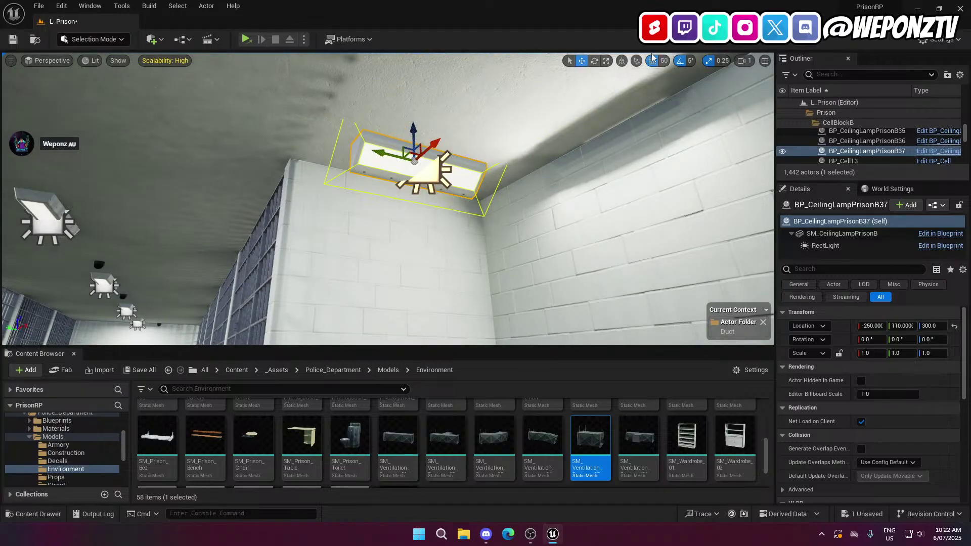
{"action": "left_click", "coordinate": [664, 61]}
{"action": "left_click", "coordinate": [670, 98]}
{"action": "right_click_drag", "start_coordinate": [532, 169], "coordinate": [537, 196]}
{"action": "left_click_drag", "start_coordinate": [537, 197], "coordinate": [450, 209]}
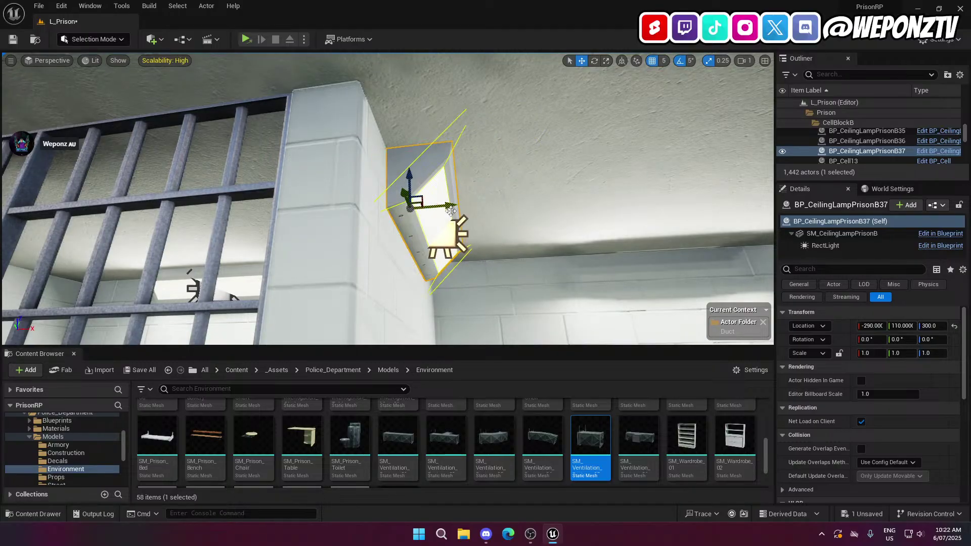
{"action": "right_click_drag", "start_coordinate": [450, 209], "coordinate": [354, 223]}
{"action": "right_click_drag", "start_coordinate": [468, 160], "coordinate": [480, 162]}
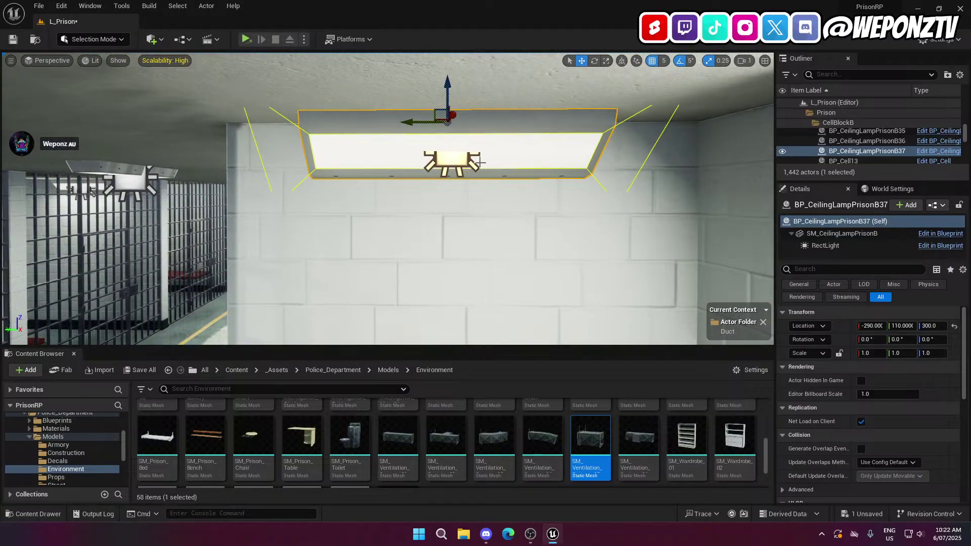
Fine-tune the cell lamp's position along the wall to Y 104 with a grid snap of 1
{"action": "left_click_drag", "start_coordinate": [418, 122], "coordinate": [440, 124]}
{"action": "mouse_move", "coordinate": [476, 146]}
{"action": "right_mouse_down"}
{"action": "mouse_move", "coordinate": [458, 151]}
{"action": "mouse_move", "coordinate": [493, 149]}
{"action": "right_mouse_up"}
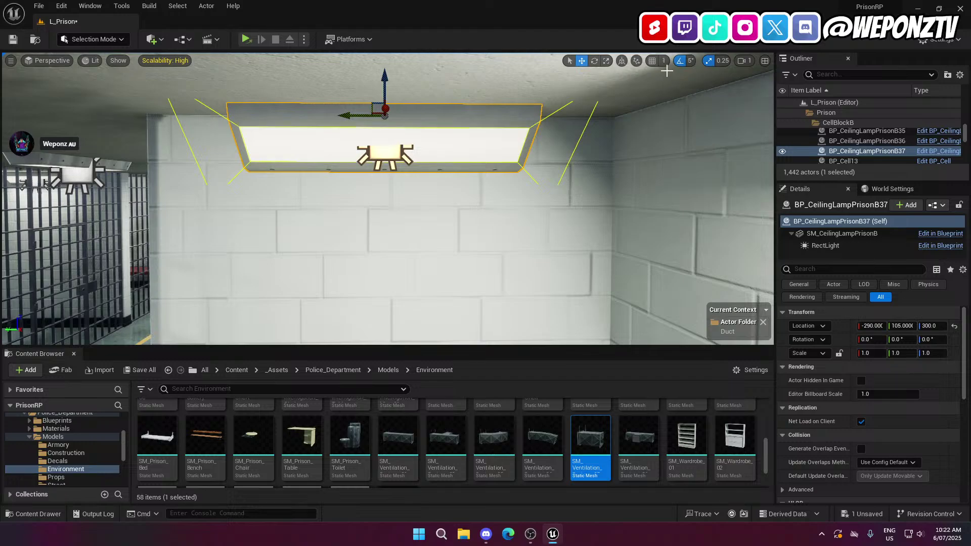
{"action": "left_click", "coordinate": [653, 61]}
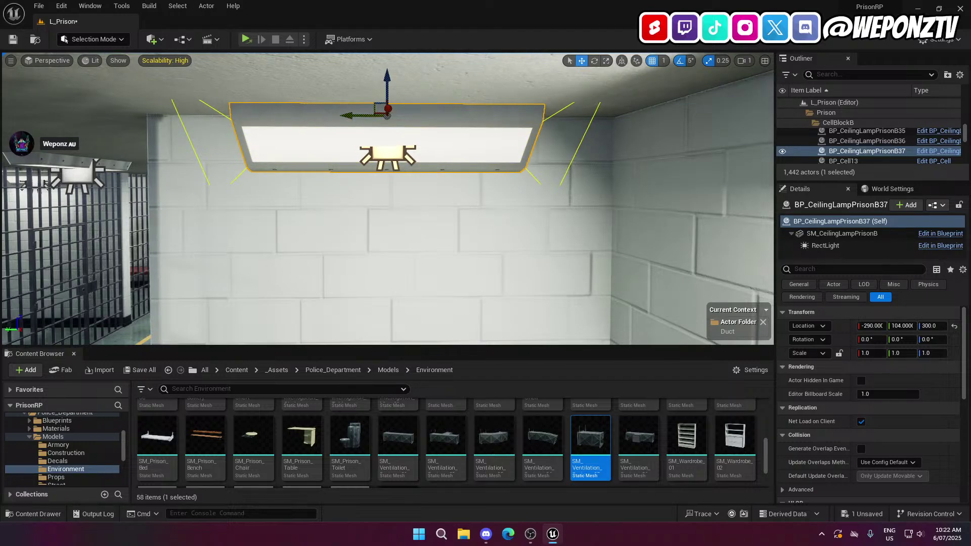
Return to the Cell Block A corridor and move the ceiling vent SM_VentilationB4 along Y to 340
{"action": "key", "text": "s"}
{"action": "right_click_drag", "start_coordinate": [387, 202], "coordinate": [703, 193]}
{"action": "key", "text": "w"}
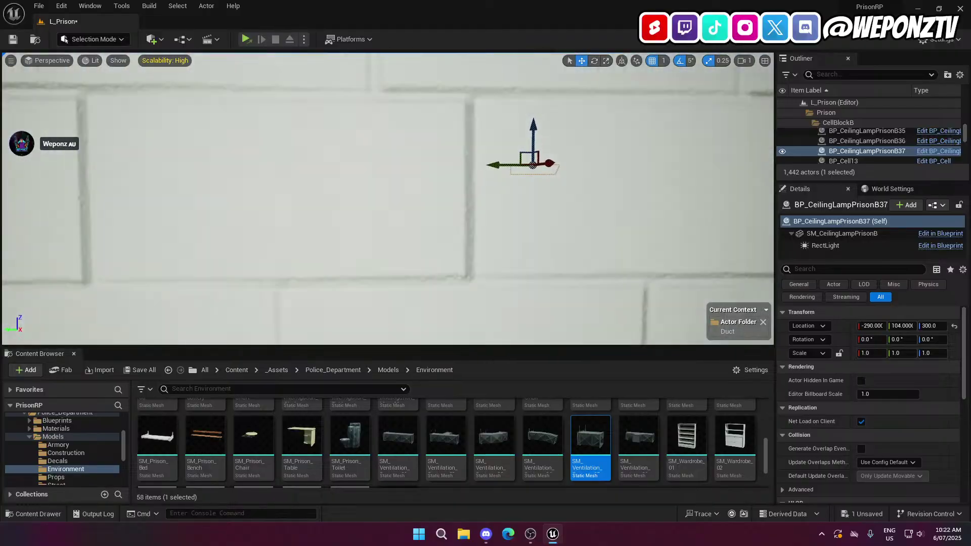
{"action": "key", "text": "s"}
{"action": "mouse_move", "coordinate": [195, 93]}
{"action": "right_mouse_down"}
{"action": "mouse_move", "coordinate": [203, 81]}
{"action": "mouse_move", "coordinate": [253, 83]}
{"action": "mouse_move", "coordinate": [195, 93]}
{"action": "right_mouse_up"}
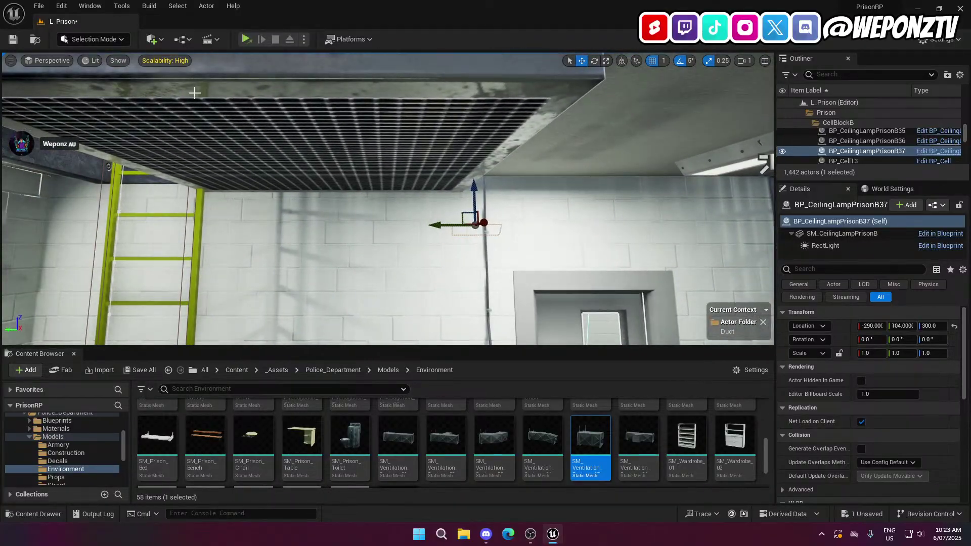
{"action": "left_click", "coordinate": [349, 152]}
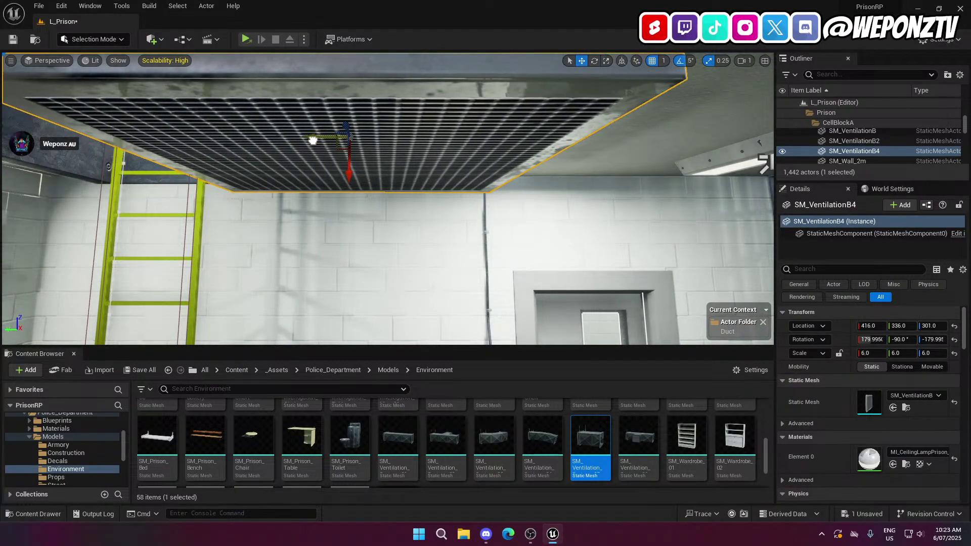
{"action": "mouse_move", "coordinate": [312, 140]}
{"action": "left_mouse_down"}
{"action": "mouse_move", "coordinate": [470, 143]}
{"action": "mouse_move", "coordinate": [323, 146]}
{"action": "left_mouse_up"}
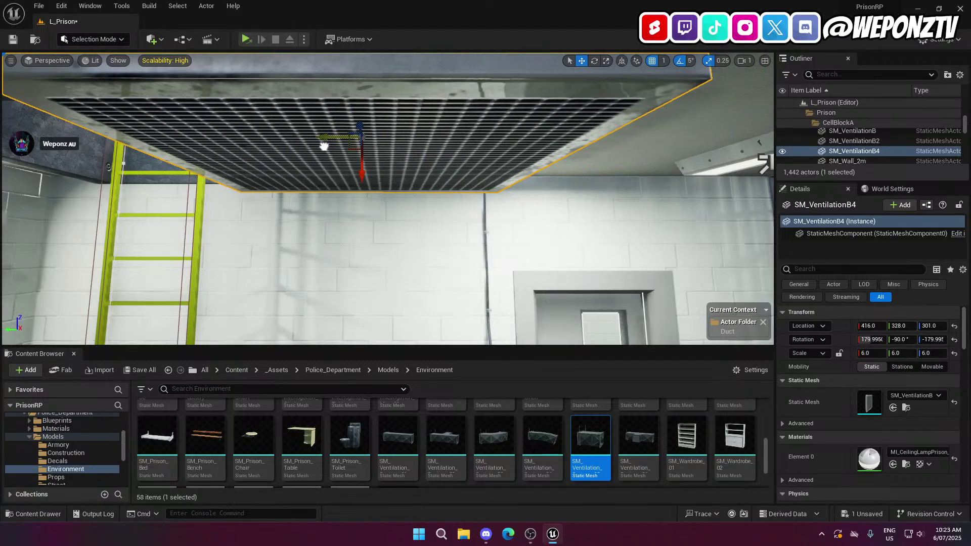
{"action": "key", "text": "w"}
{"action": "right_click_drag", "start_coordinate": [303, 142], "coordinate": [332, 122]}
{"action": "key", "text": "s"}
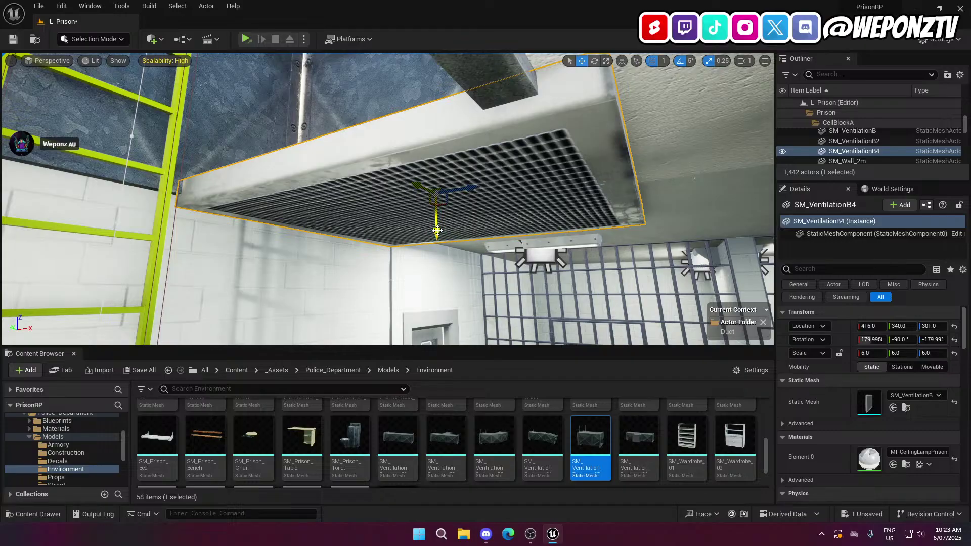
Lower the ceiling vent SM_VentilationB4 to Z 293
{"action": "left_click_drag", "start_coordinate": [437, 231], "coordinate": [439, 244]}
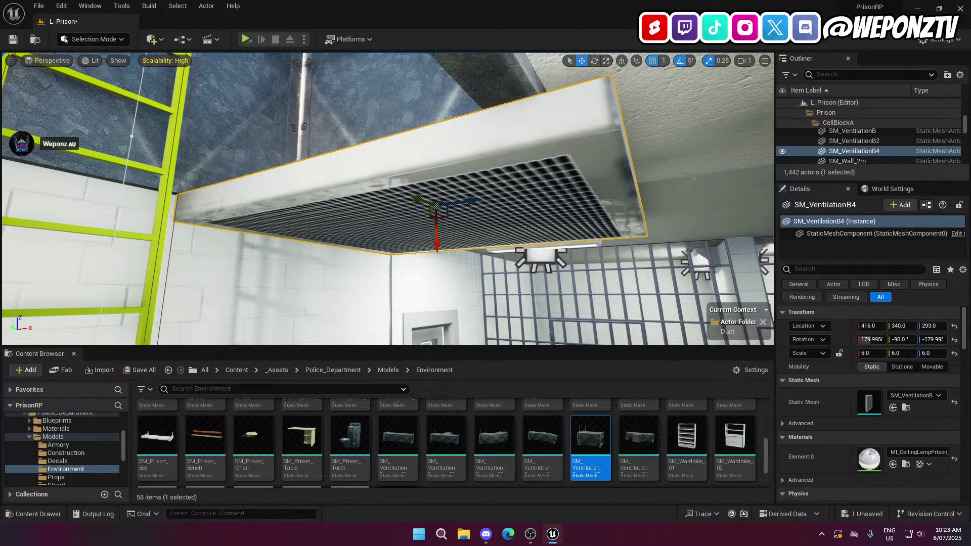
{"action": "key", "text": "s"}
{"action": "mouse_move", "coordinate": [447, 241]}
{"action": "right_mouse_down"}
{"action": "mouse_move", "coordinate": [422, 243]}
{"action": "mouse_move", "coordinate": [447, 241]}
{"action": "right_mouse_up"}
{"action": "key", "text": "w"}
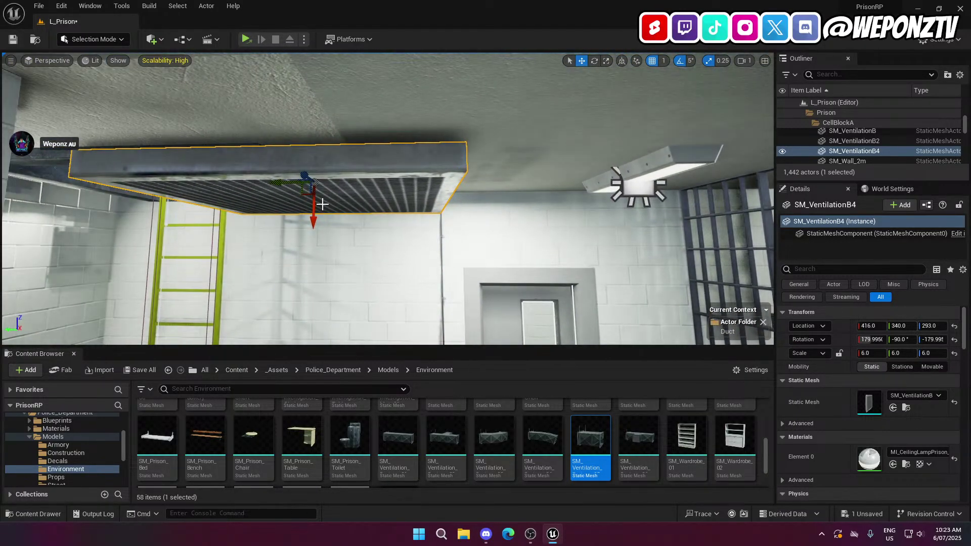
Try the ceiling vent at Z 300 and bring it back down to Z 293
{"action": "left_click_drag", "start_coordinate": [318, 222], "coordinate": [316, 213]}
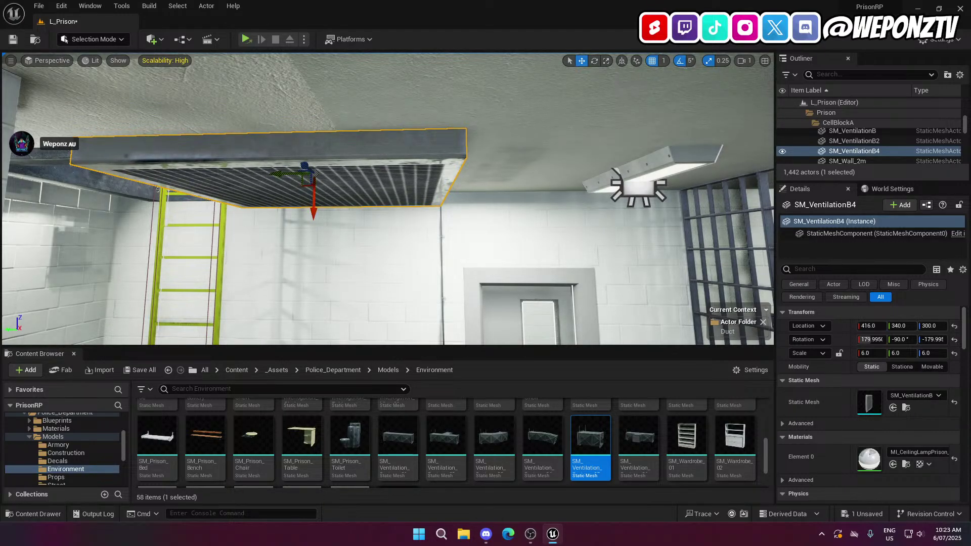
{"action": "key", "text": "d"}
{"action": "mouse_move", "coordinate": [317, 213]}
{"action": "right_mouse_down"}
{"action": "mouse_move", "coordinate": [293, 229]}
{"action": "mouse_move", "coordinate": [319, 228]}
{"action": "right_mouse_up"}
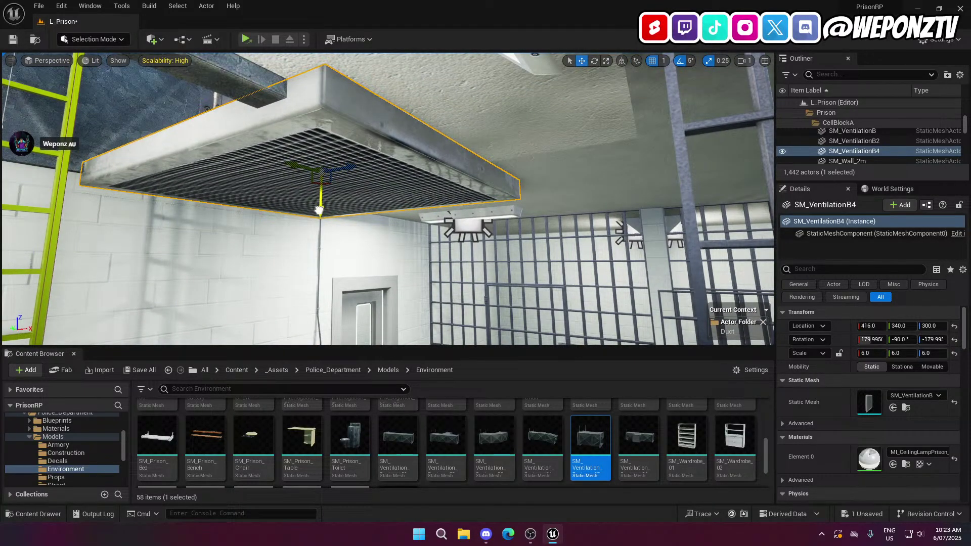
{"action": "left_click_drag", "start_coordinate": [320, 210], "coordinate": [321, 222]}
Select the ceiling vent, duct opening, SM_4m_Wall_SquareSeal2 and BP_Ladder4 together, set the grid snap to 5 and duplicate them
{"action": "right_click_drag", "start_coordinate": [321, 222], "coordinate": [483, 212]}
{"action": "left_click", "coordinate": [356, 147]}
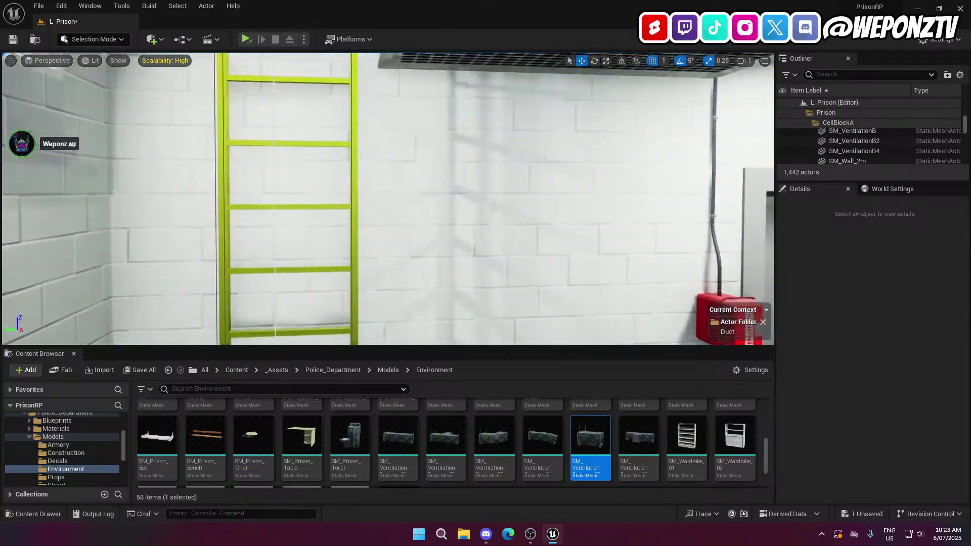
{"action": "right_click_drag", "start_coordinate": [483, 212], "coordinate": [337, 135]}
{"action": "left_click", "coordinate": [359, 142]}
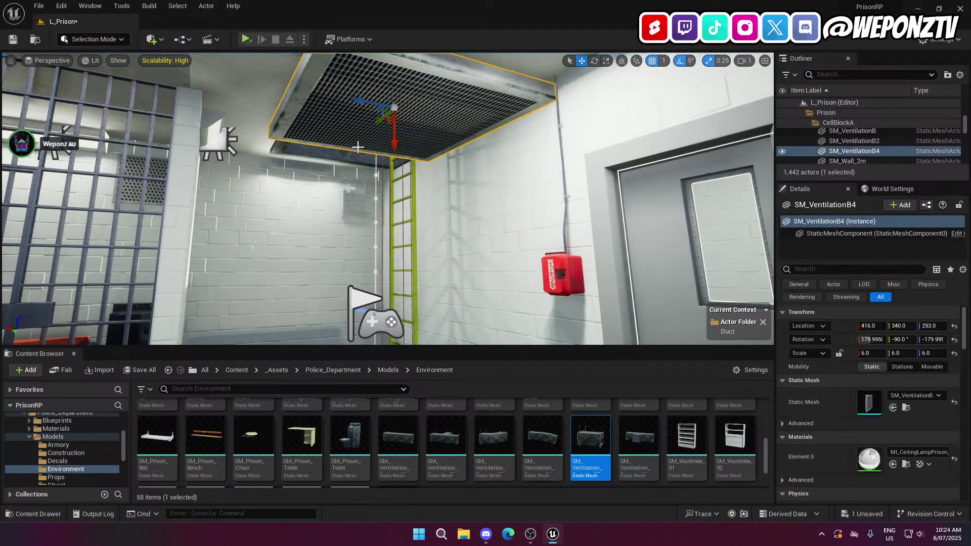
{"action": "left_click", "coordinate": [334, 155], "text": "ctrl"}
{"action": "left_click", "coordinate": [256, 135], "text": "ctrl"}
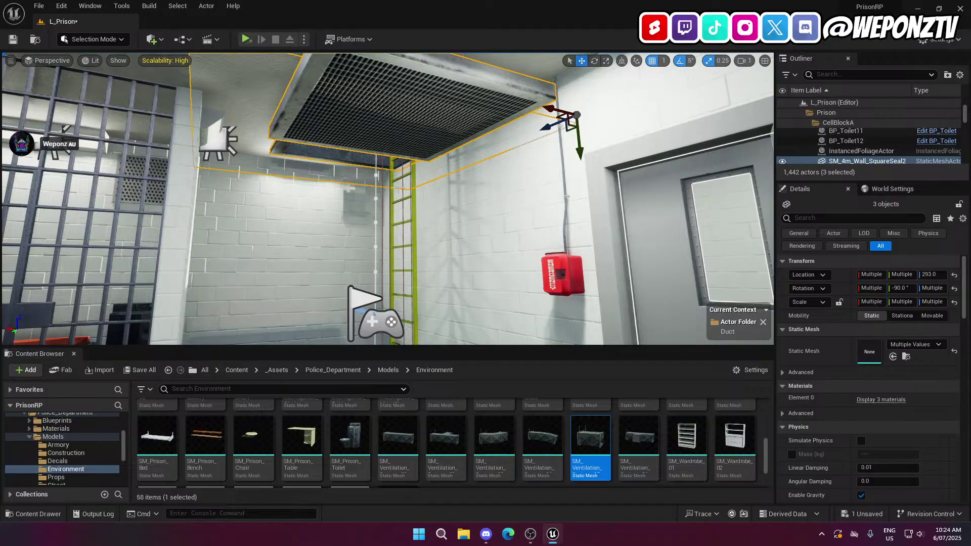
{"action": "left_click", "coordinate": [414, 191], "text": "ctrl"}
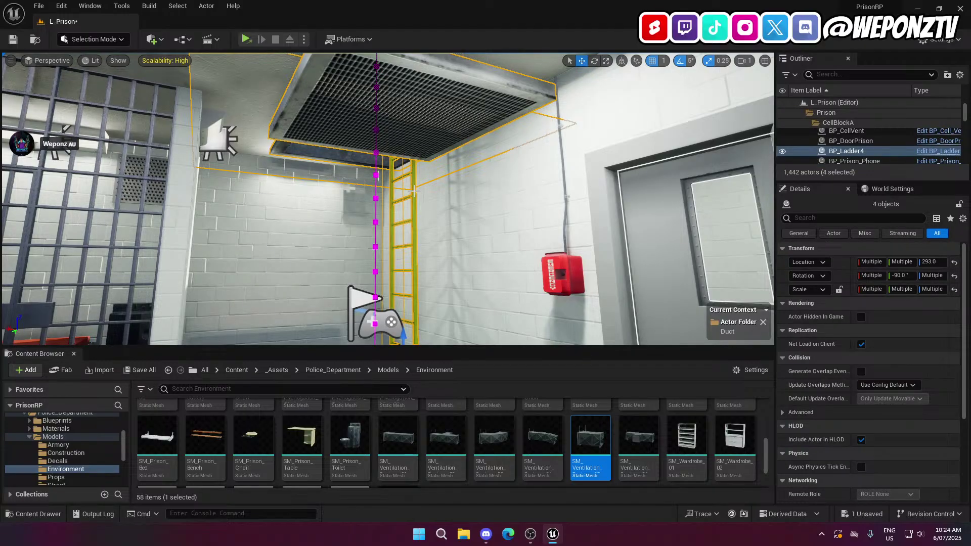
{"action": "left_click", "coordinate": [664, 61]}
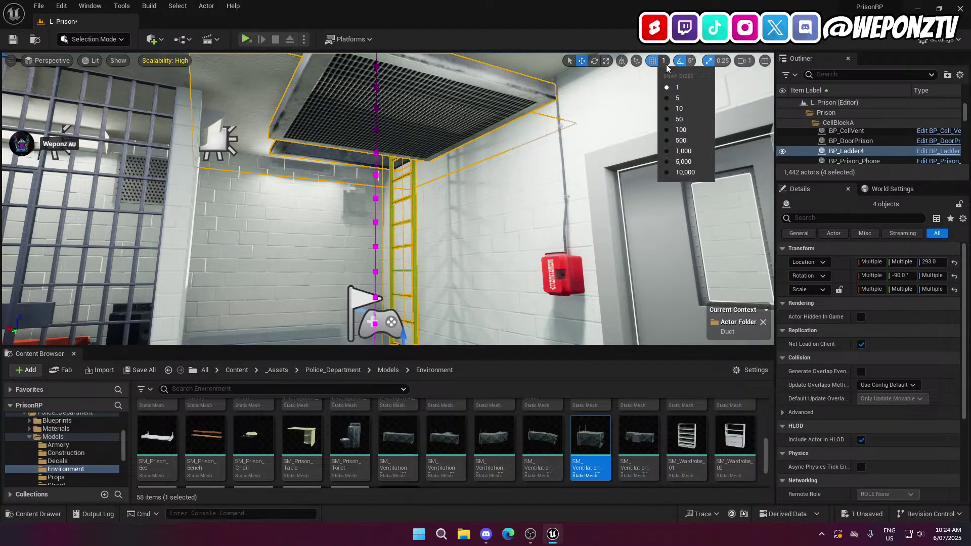
{"action": "left_click", "coordinate": [671, 99]}
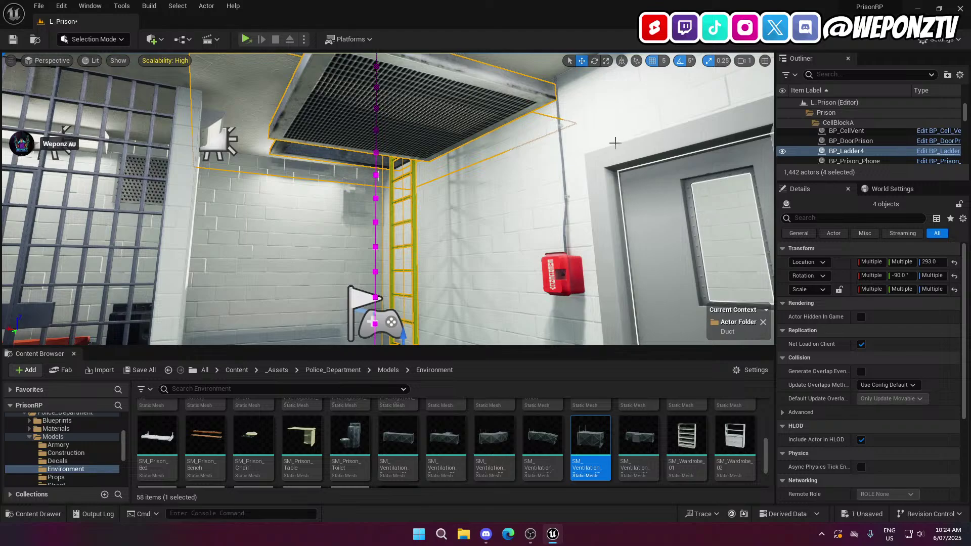
{"action": "key", "text": "ctrl+d"}
Assign the four duplicated actors to the CellBlockB folder
{"action": "right_click_drag", "start_coordinate": [616, 143], "coordinate": [634, 142]}
{"action": "key", "text": "w"}
{"action": "right_click", "coordinate": [855, 141]}
{"action": "mouse_move", "coordinate": [860, 348]}
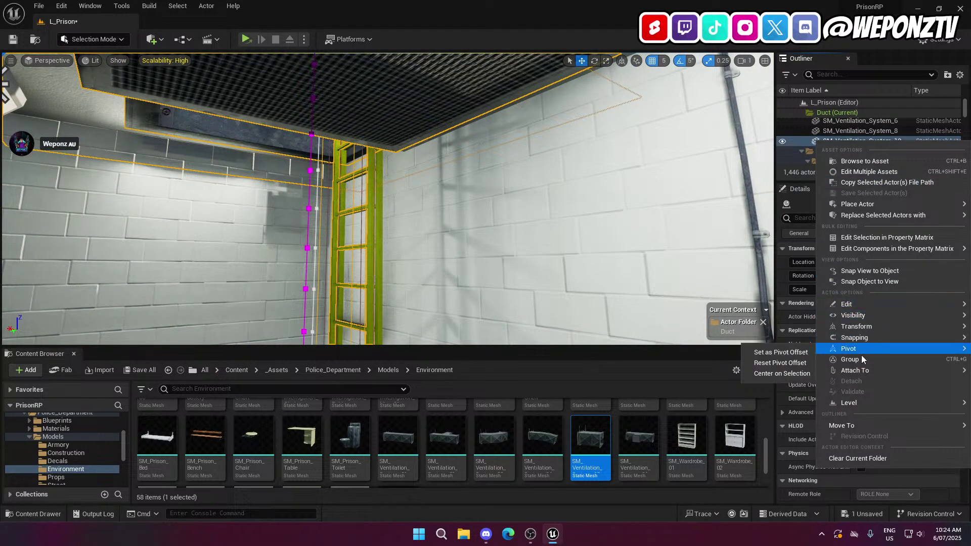
{"action": "mouse_move", "coordinate": [857, 426]}
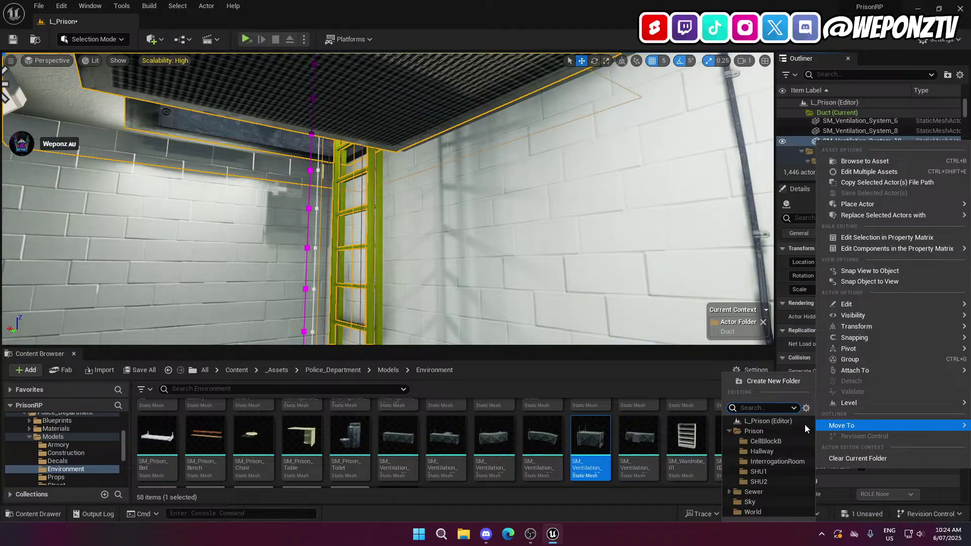
{"action": "left_click", "coordinate": [766, 441]}
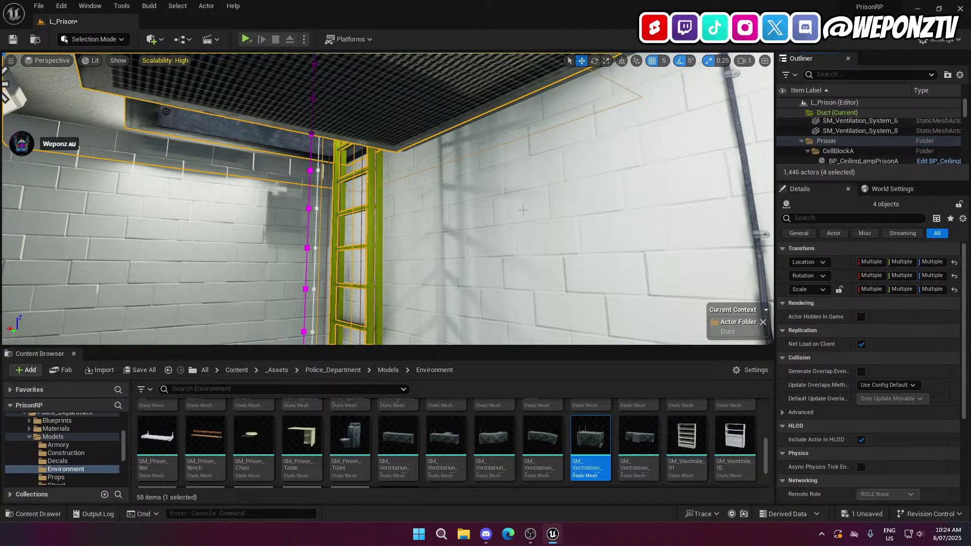
Move the duplicated ladder, vent, duct and ceiling piece along Y from the corridor into the barred area of Cell Block B
{"action": "key", "text": "f"}
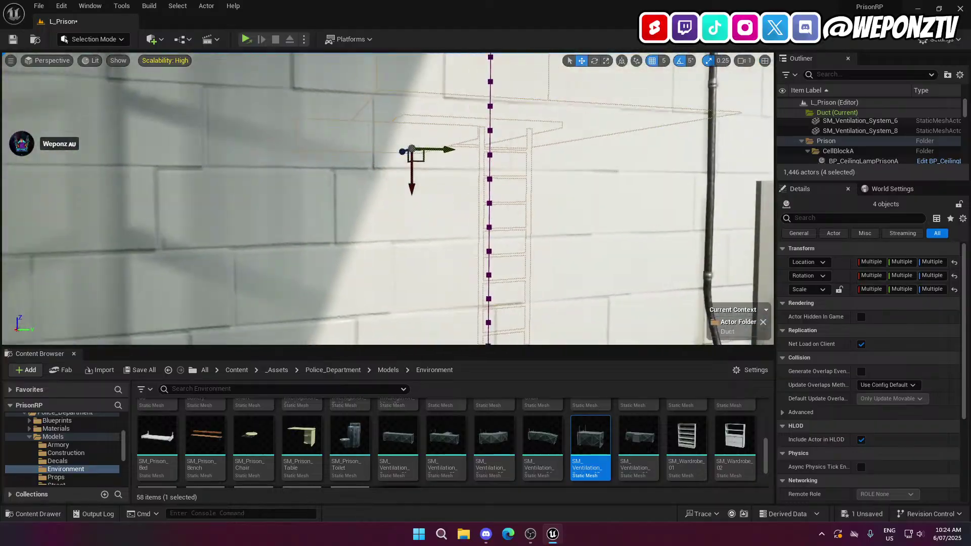
{"action": "right_click_drag", "start_coordinate": [388, 199], "coordinate": [309, 200]}
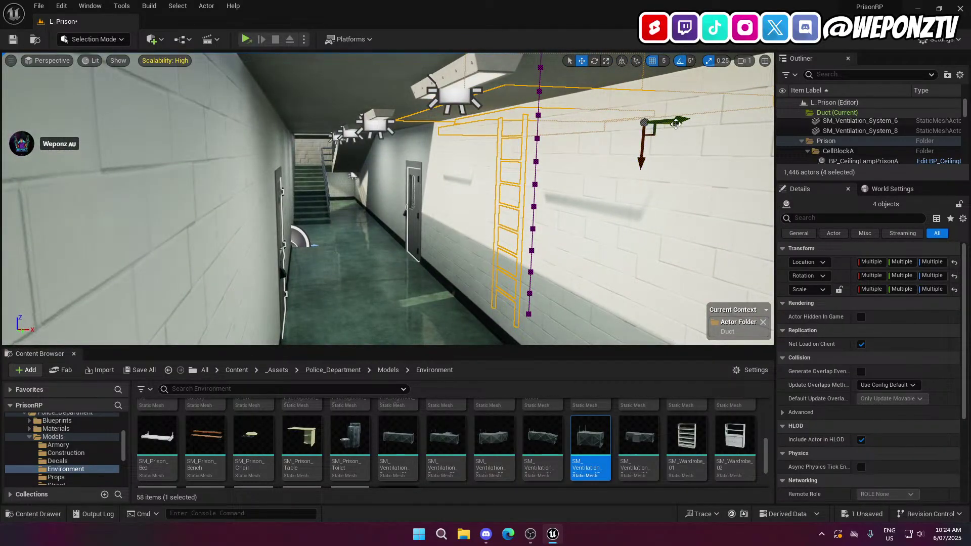
{"action": "left_click_drag", "start_coordinate": [676, 124], "coordinate": [389, 123]}
{"action": "right_click_drag", "start_coordinate": [389, 123], "coordinate": [392, 137]}
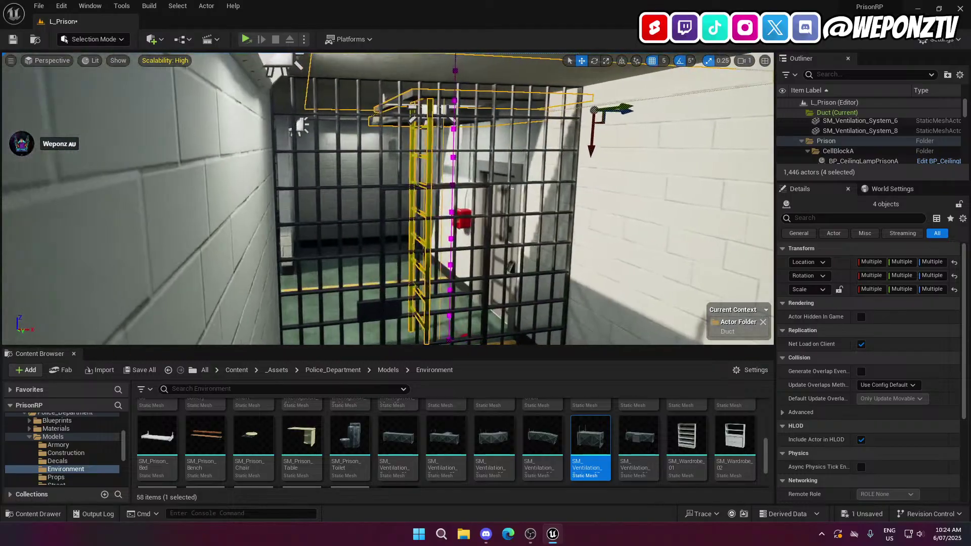
Turn the duplicated duct entrance group around the vertical axis and shift it sideways back inside Cell Block B
{"action": "right_click_drag", "start_coordinate": [572, 83], "coordinate": [559, 93]}
{"action": "left_click", "coordinate": [594, 61]}
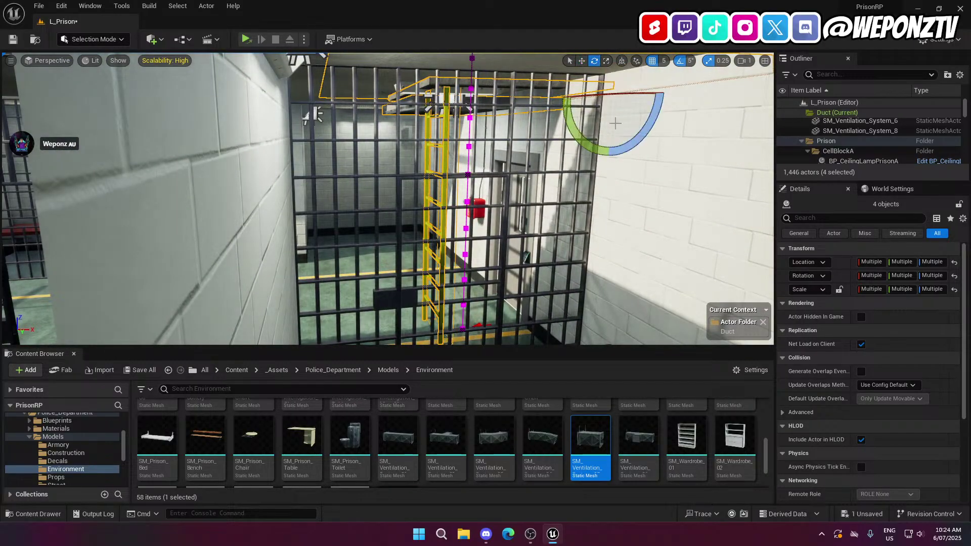
{"action": "left_click_drag", "start_coordinate": [616, 92], "coordinate": [708, 98]}
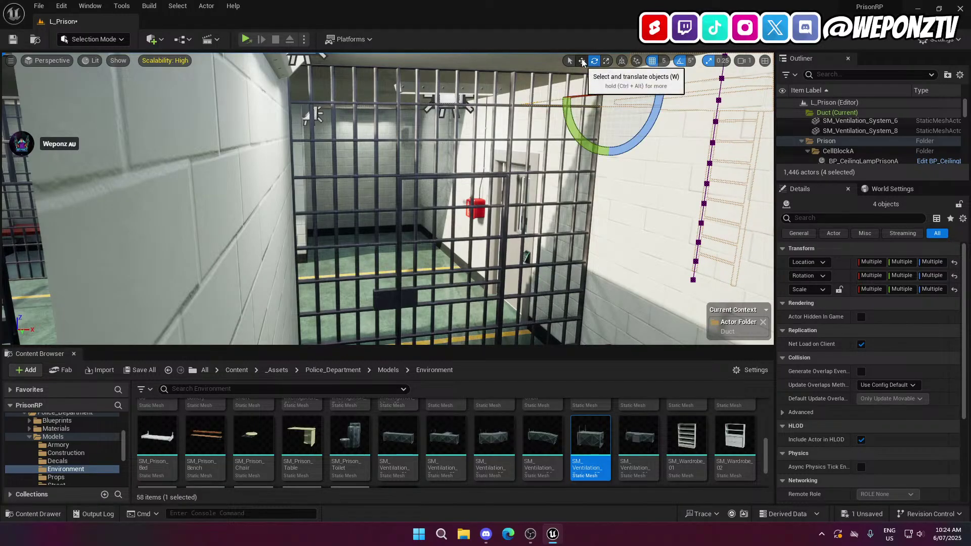
{"action": "left_click_drag", "start_coordinate": [580, 100], "coordinate": [255, 97]}
{"action": "key", "text": "w"}
Delete the ceiling panel SM_Ceiling_3m66 in Cell Block B
{"action": "right_click_drag", "start_coordinate": [254, 113], "coordinate": [332, 172]}
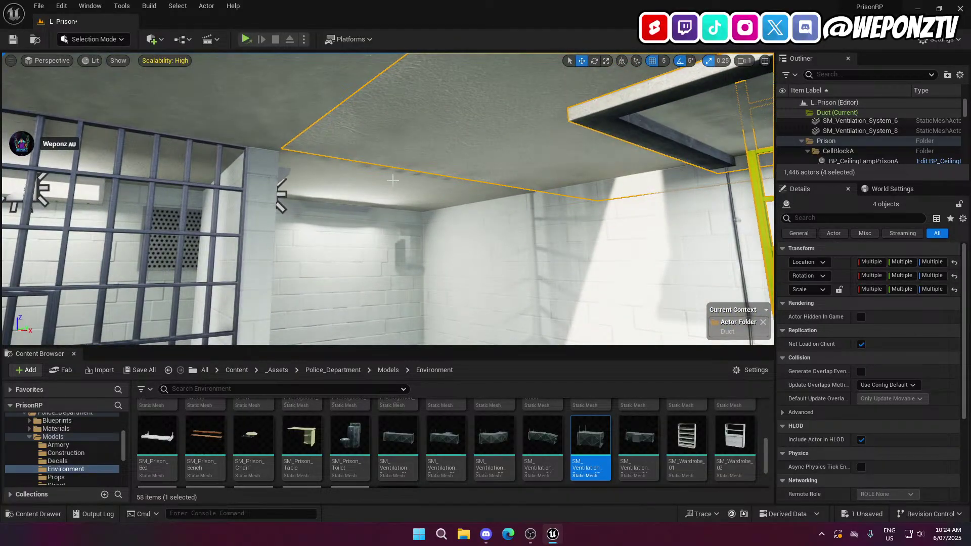
{"action": "left_click", "coordinate": [392, 180]}
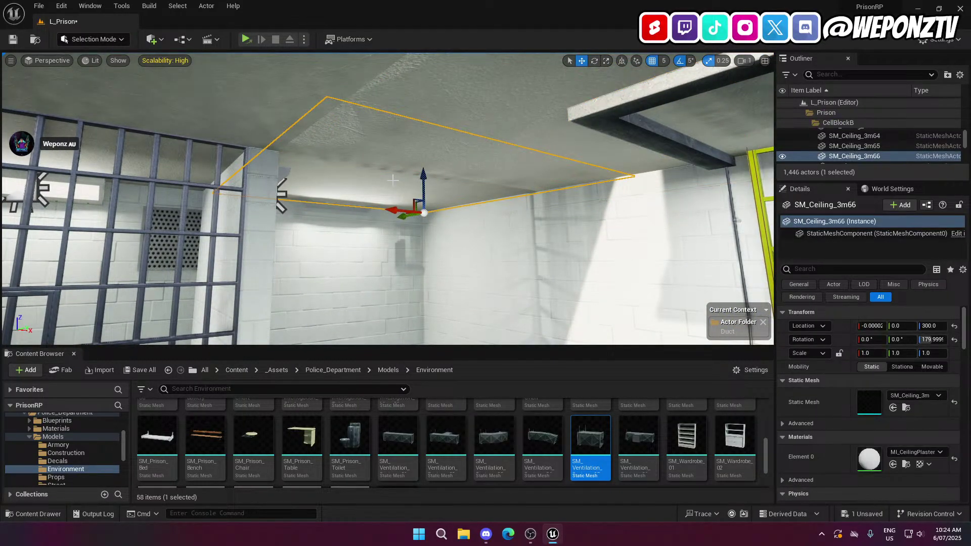
{"action": "key", "text": "Delete"}
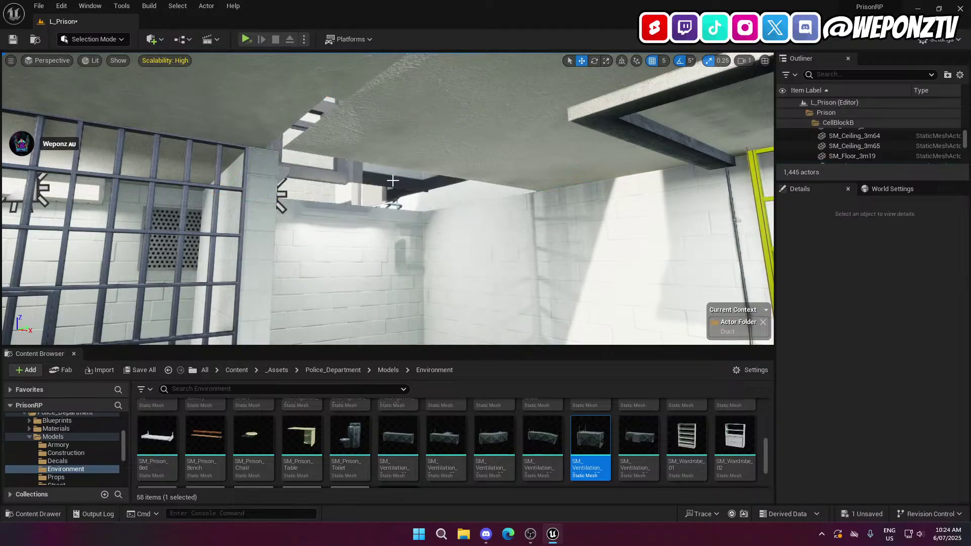
Select only the duplicated duct piece SM_Ventilation_System_10 and assign it to the Duct folder
{"action": "left_click", "coordinate": [495, 155]}
{"action": "key", "text": "f"}
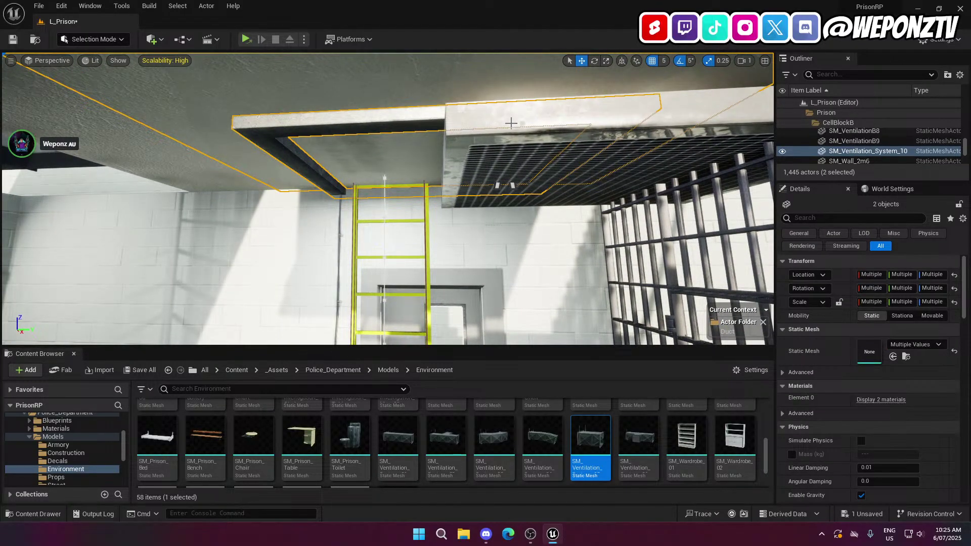
{"action": "left_click", "coordinate": [394, 118]}
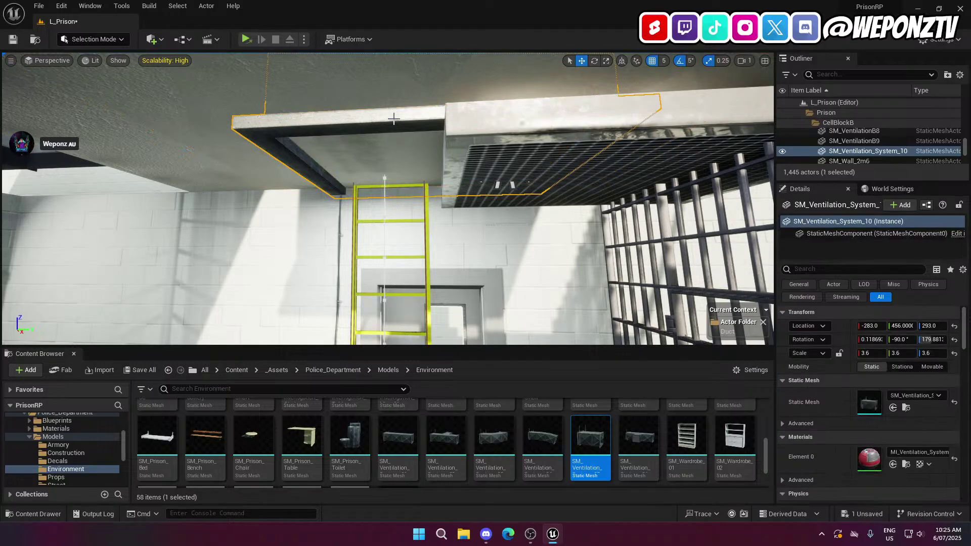
{"action": "right_click", "coordinate": [393, 119]}
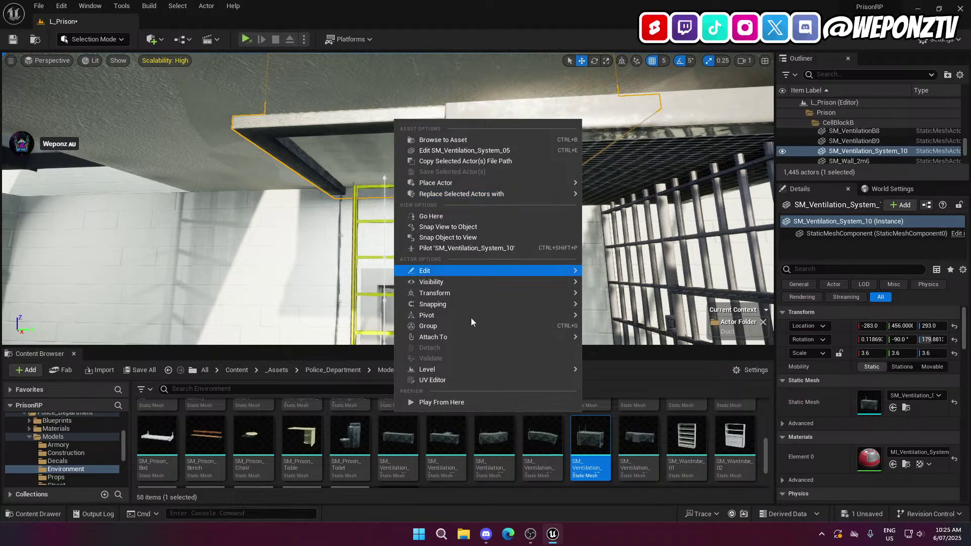
{"action": "mouse_move", "coordinate": [433, 337]}
{"action": "left_click", "coordinate": [883, 151]}
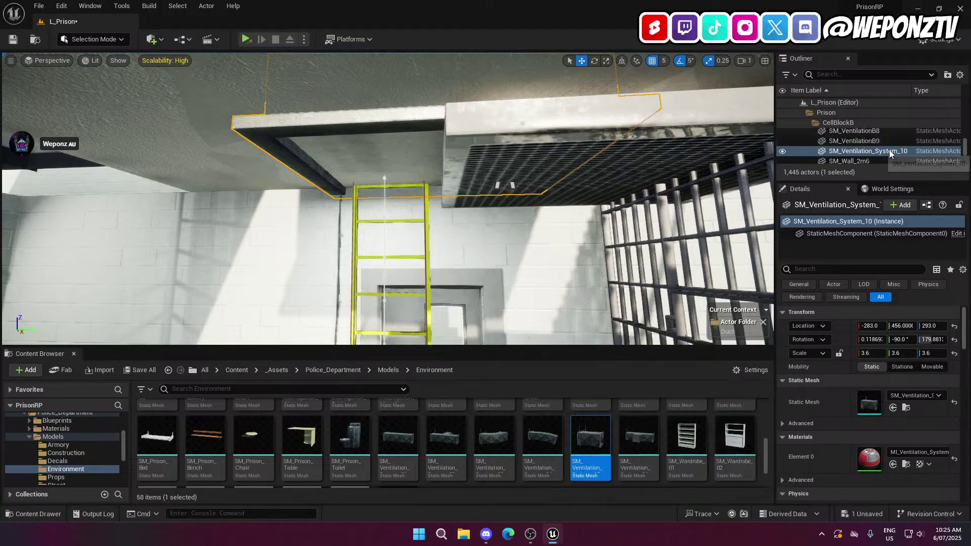
{"action": "right_click", "coordinate": [890, 152]}
{"action": "mouse_move", "coordinate": [827, 418]}
{"action": "left_click", "coordinate": [771, 423]}
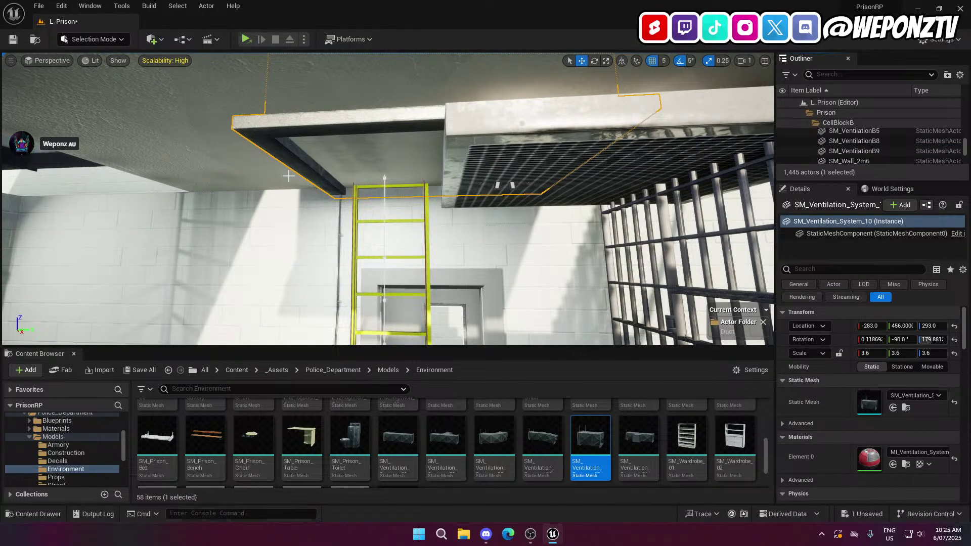
Reselect the duct piece, square ceiling seal, vent and BP_Ladder5, and move them along Y into the gap left by the removed panel
{"action": "left_click", "coordinate": [229, 152]}
{"action": "left_click", "coordinate": [270, 125], "text": "ctrl"}
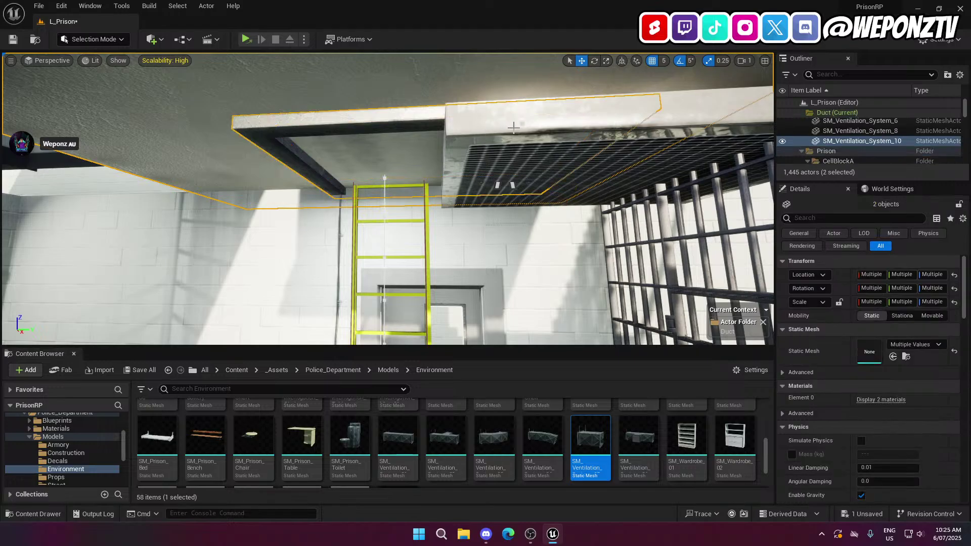
{"action": "left_click", "coordinate": [514, 128], "text": "ctrl"}
{"action": "left_click", "coordinate": [427, 217], "text": "ctrl"}
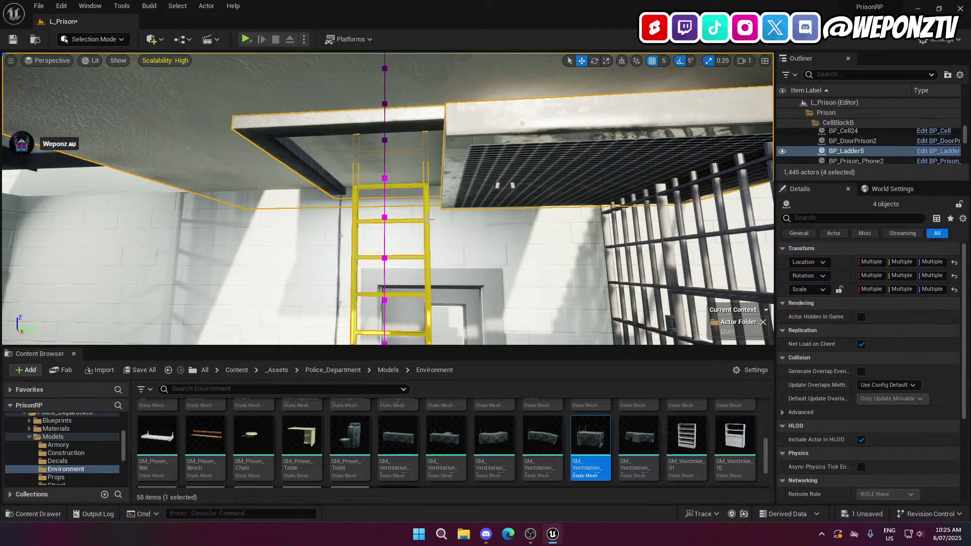
{"action": "right_click_drag", "start_coordinate": [427, 217], "coordinate": [273, 187]}
{"action": "left_click", "coordinate": [459, 183], "text": "ctrl"}
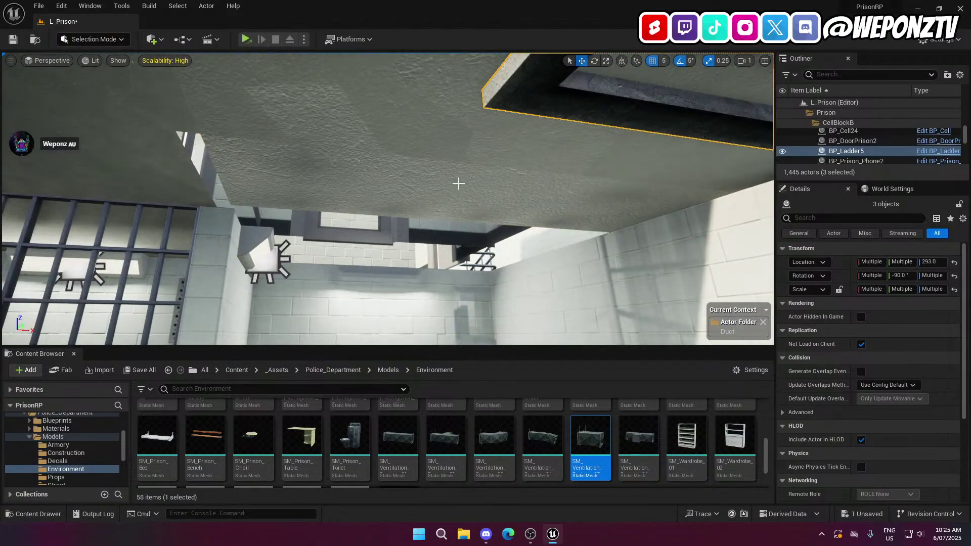
{"action": "left_click", "coordinate": [459, 184], "text": "ctrl"}
{"action": "right_click_drag", "start_coordinate": [459, 183], "coordinate": [615, 186]}
{"action": "left_click", "coordinate": [443, 164], "text": "ctrl"}
{"action": "right_click_drag", "start_coordinate": [458, 116], "coordinate": [409, 113]}
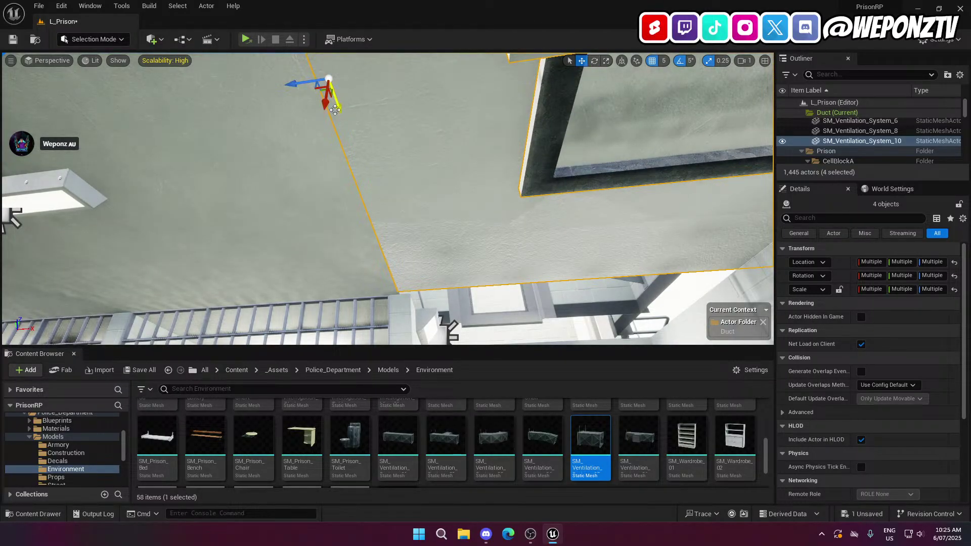
{"action": "left_click_drag", "start_coordinate": [336, 109], "coordinate": [378, 325]}
{"action": "right_click_drag", "start_coordinate": [378, 325], "coordinate": [471, 197]}
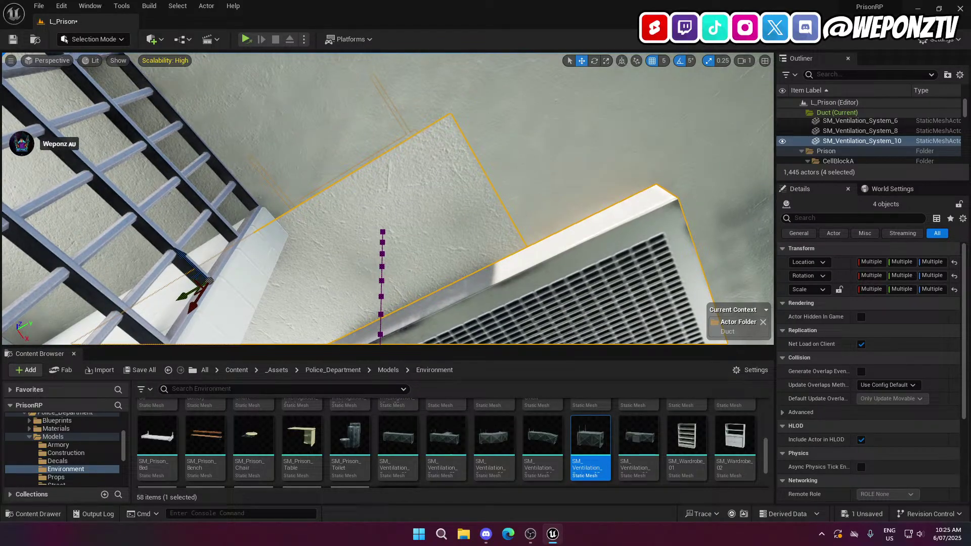
Fine-tune the group's position against the surrounding ceiling and cell bars with a grid snap of 1
{"action": "left_click", "coordinate": [663, 60]}
{"action": "left_click", "coordinate": [677, 87]}
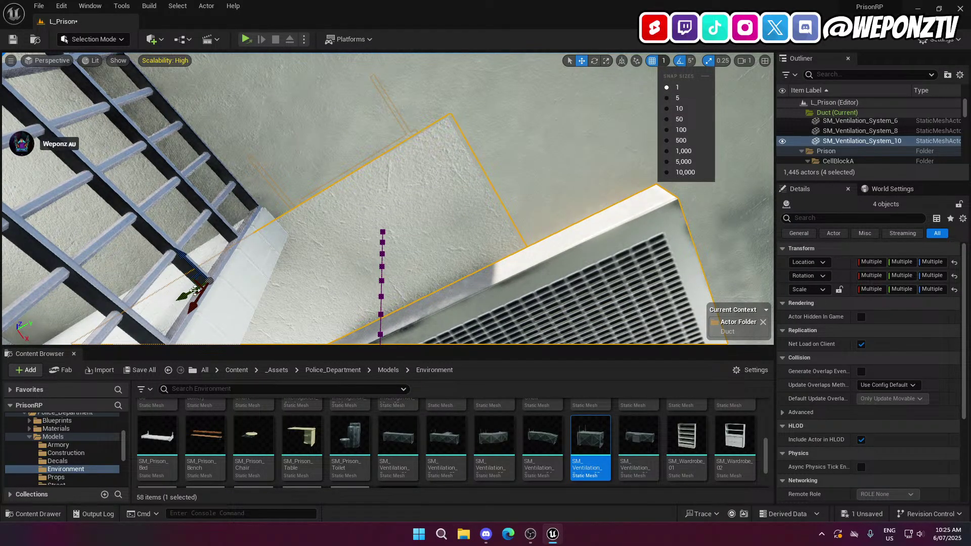
{"action": "left_click_drag", "start_coordinate": [177, 254], "coordinate": [179, 255]}
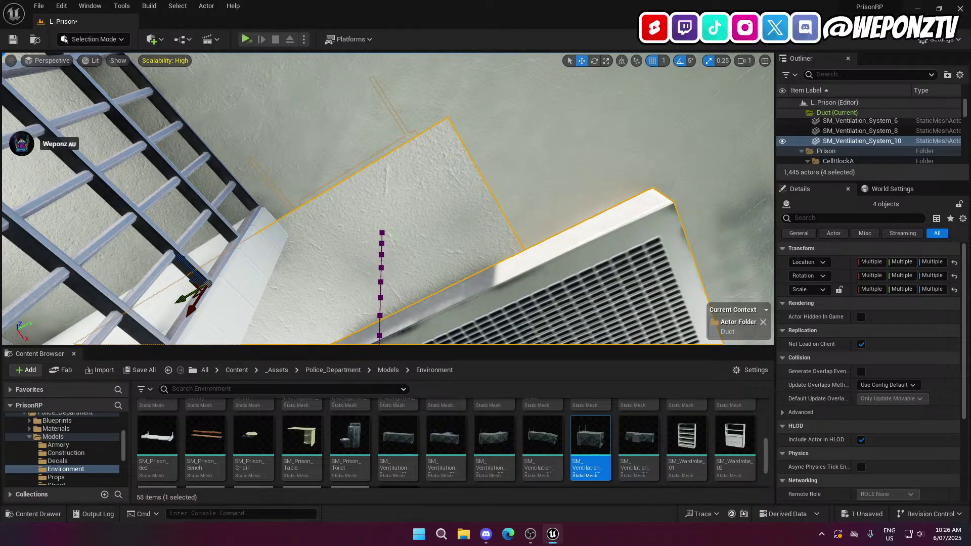
Select BP_Ladder5 and check its placement from the foot on the floor up to the ceiling opening
{"action": "left_click", "coordinate": [582, 146]}
{"action": "right_click_drag", "start_coordinate": [582, 147], "coordinate": [283, 243]}
{"action": "left_click", "coordinate": [405, 198]}
{"action": "right_click_drag", "start_coordinate": [405, 198], "coordinate": [394, 284]}
{"action": "left_click", "coordinate": [394, 192]}
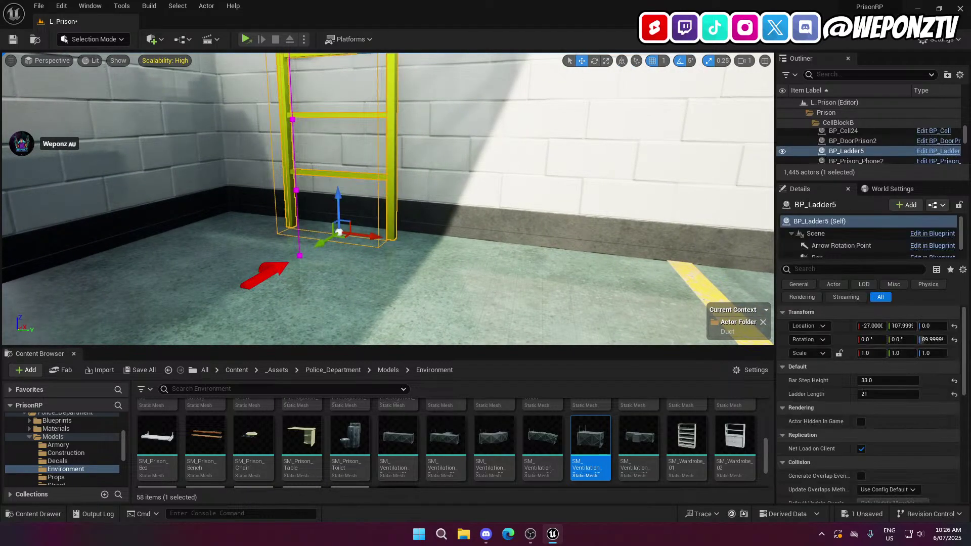
{"action": "right_click_drag", "start_coordinate": [394, 192], "coordinate": [296, 113]}
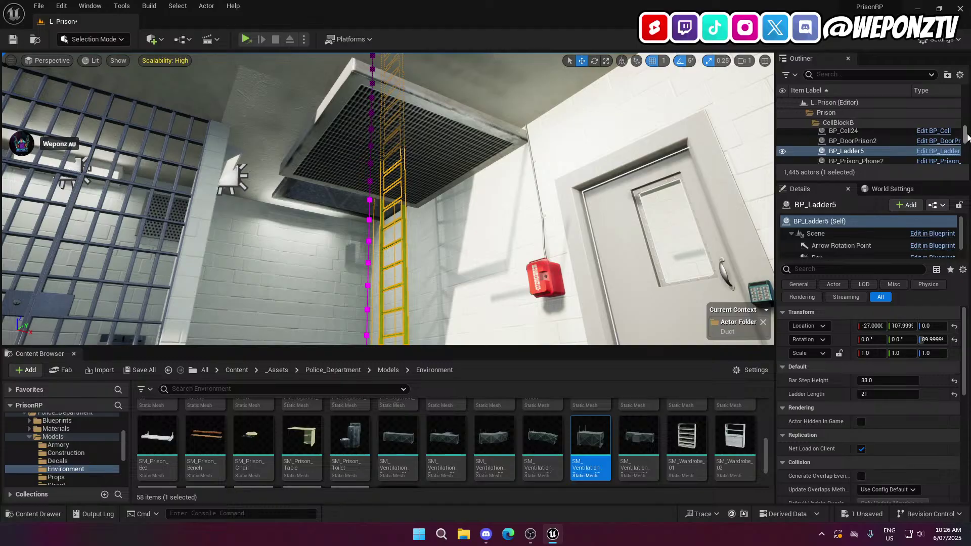
Collapse the Duct folder and toggle its visibility off and on to check which parts it holds
{"action": "scroll", "coordinate": [915, 117], "scroll_direction": "up", "scroll_amount": 5}
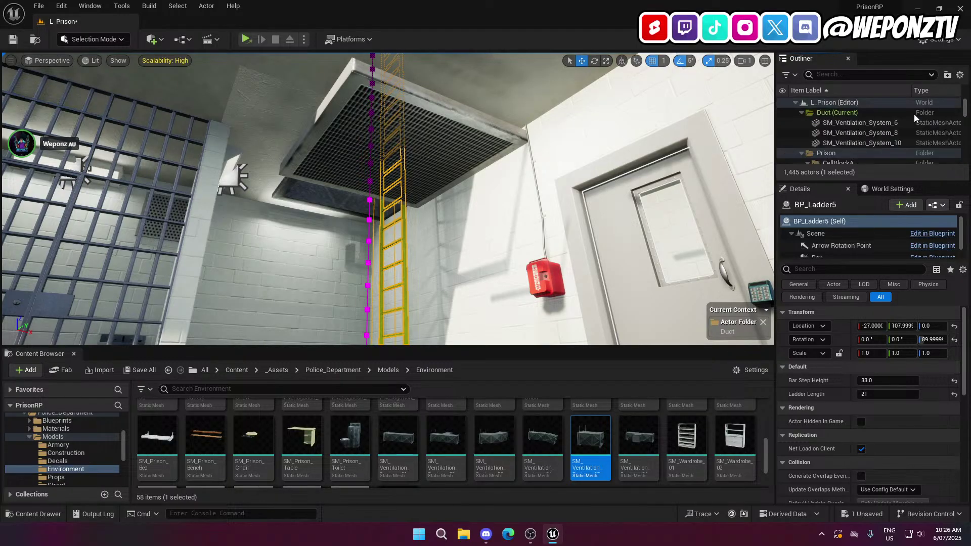
{"action": "left_click", "coordinate": [802, 113]}
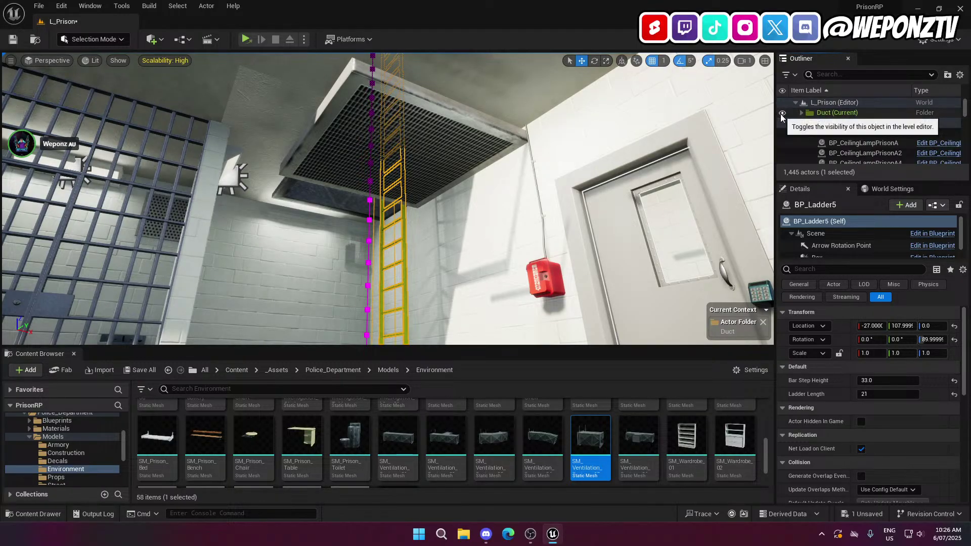
{"action": "left_click", "coordinate": [783, 113]}
{"action": "left_click", "coordinate": [782, 113]}
{"action": "left_click", "coordinate": [782, 113]}
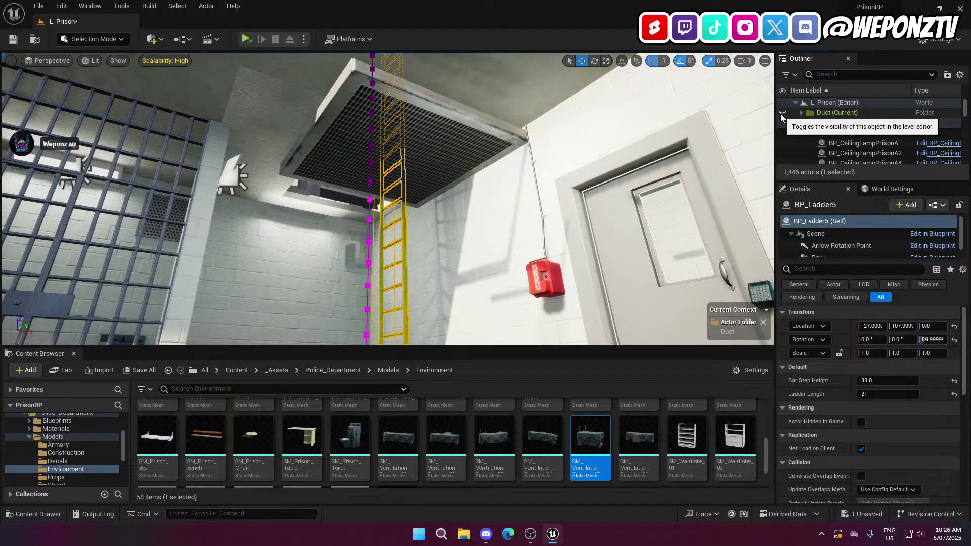
Toggle the CellBlockB folder's visibility to check its contents around the ladder opening, leaving the folder hidden
{"action": "scroll", "coordinate": [832, 130], "scroll_direction": "down", "scroll_amount": 1}
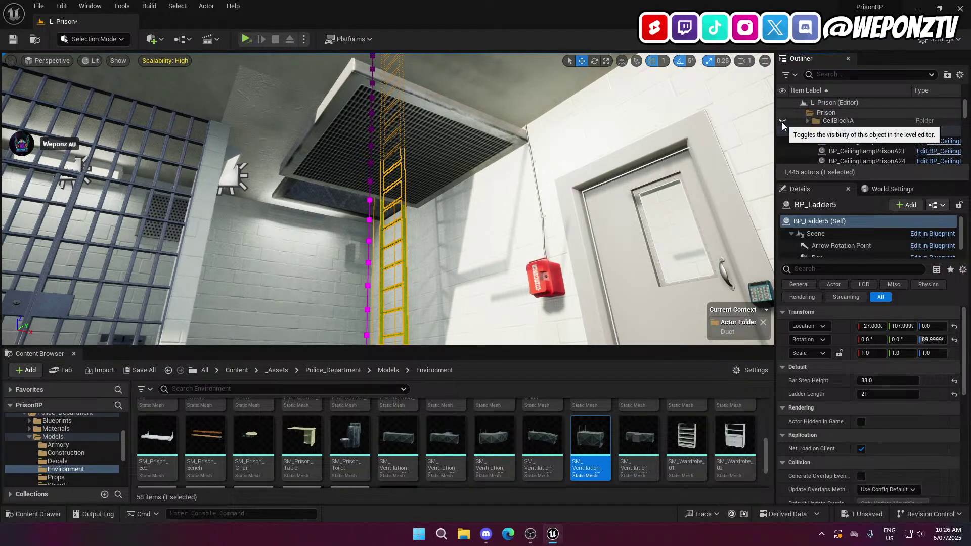
{"action": "left_click", "coordinate": [783, 132]}
{"action": "left_click", "coordinate": [782, 135]}
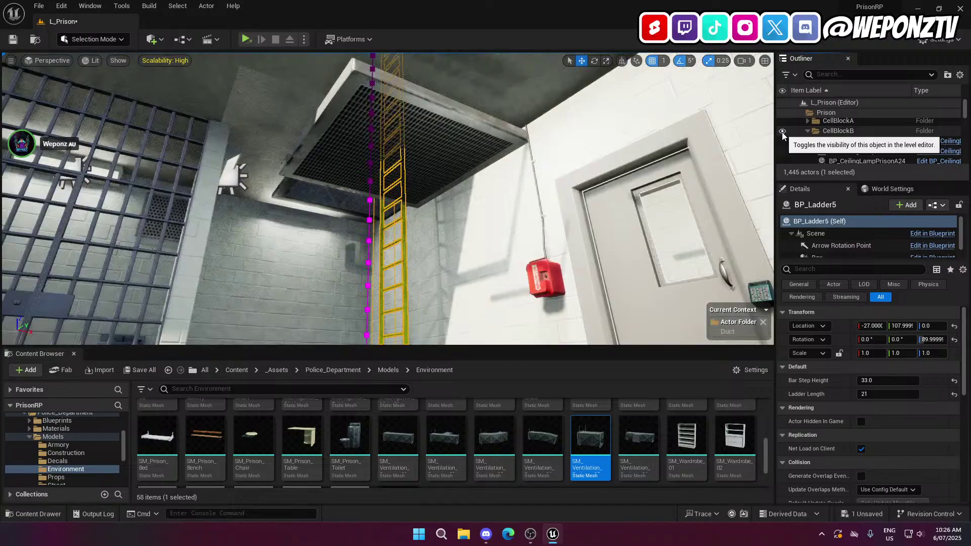
{"action": "right_click_drag", "start_coordinate": [582, 195], "coordinate": [579, 223]}
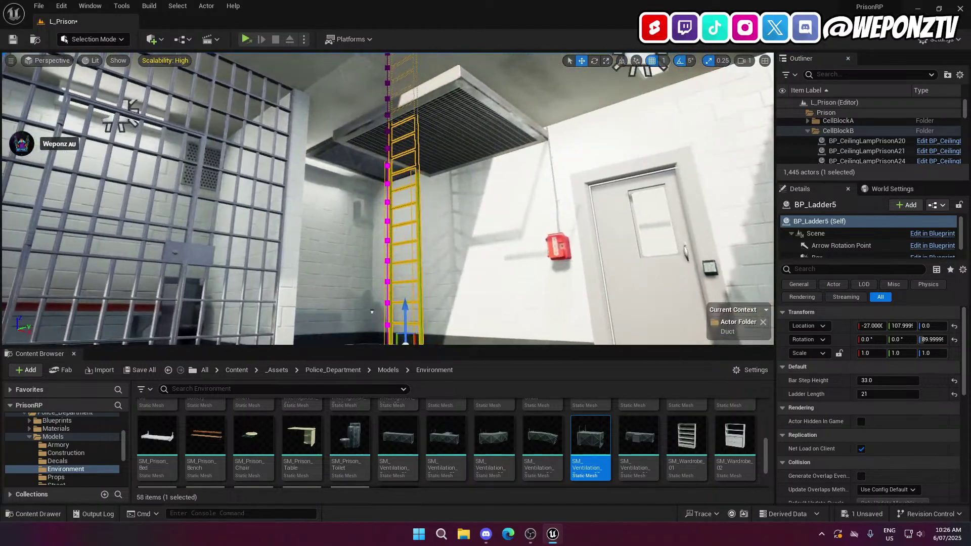
{"action": "left_click", "coordinate": [783, 132]}
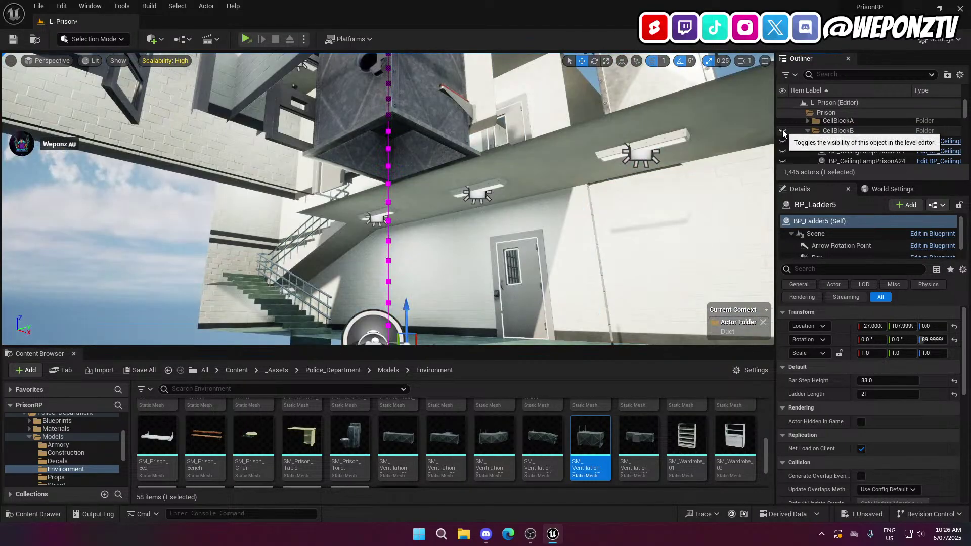
{"action": "left_click", "coordinate": [783, 132]}
{"action": "left_click", "coordinate": [783, 133]}
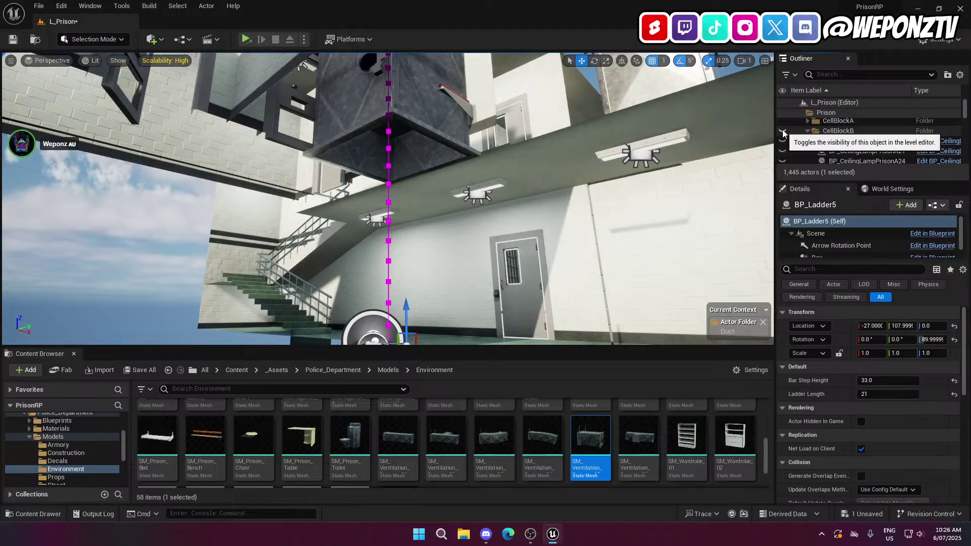
Try removing the wall piece SM_Wall_DoorCell_R7 between two upper-floor cell doors, and undo the deletion
{"action": "mouse_move", "coordinate": [484, 146]}
{"action": "right_mouse_down"}
{"action": "mouse_move", "coordinate": [481, 100]}
{"action": "mouse_move", "coordinate": [473, 159]}
{"action": "right_mouse_up"}
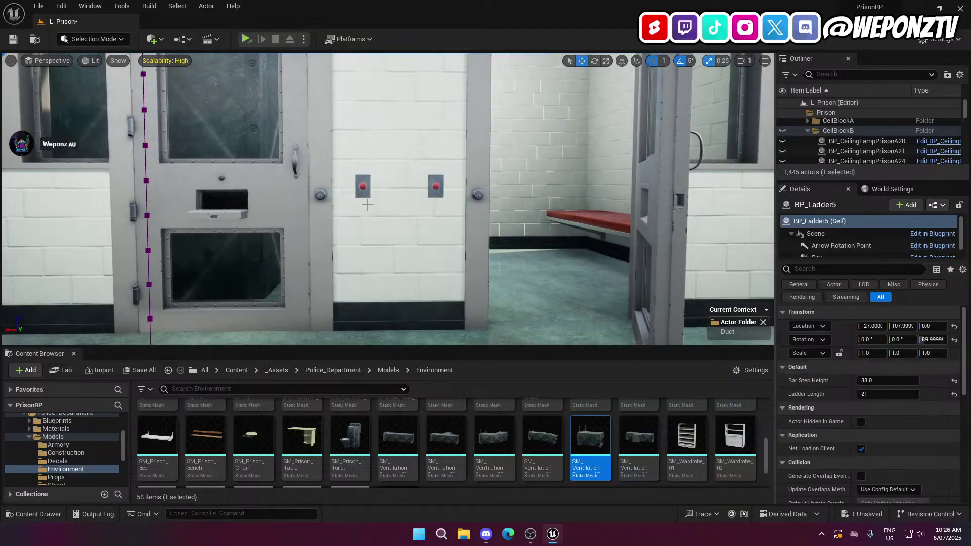
{"action": "left_click", "coordinate": [367, 205]}
{"action": "key", "text": "Delete"}
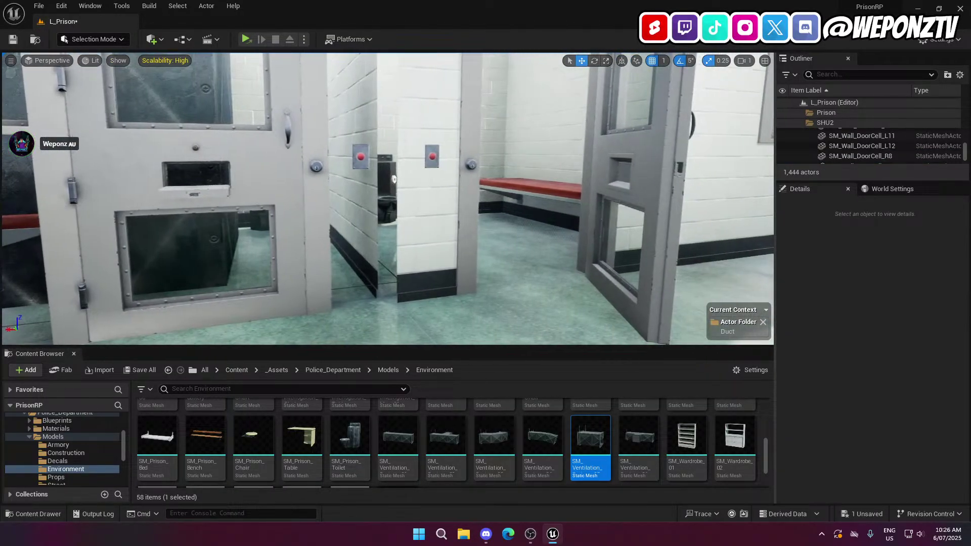
{"action": "key", "text": "d"}
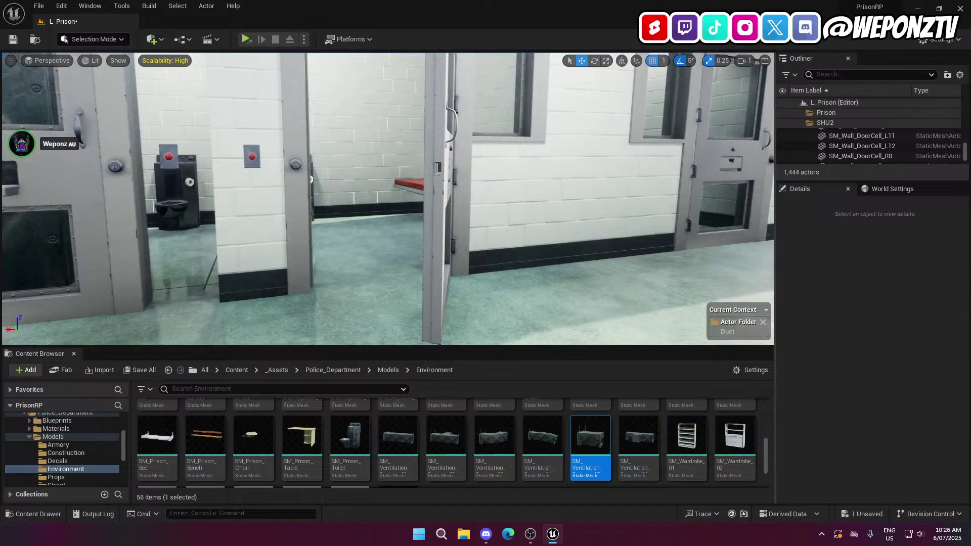
{"action": "key", "text": "a"}
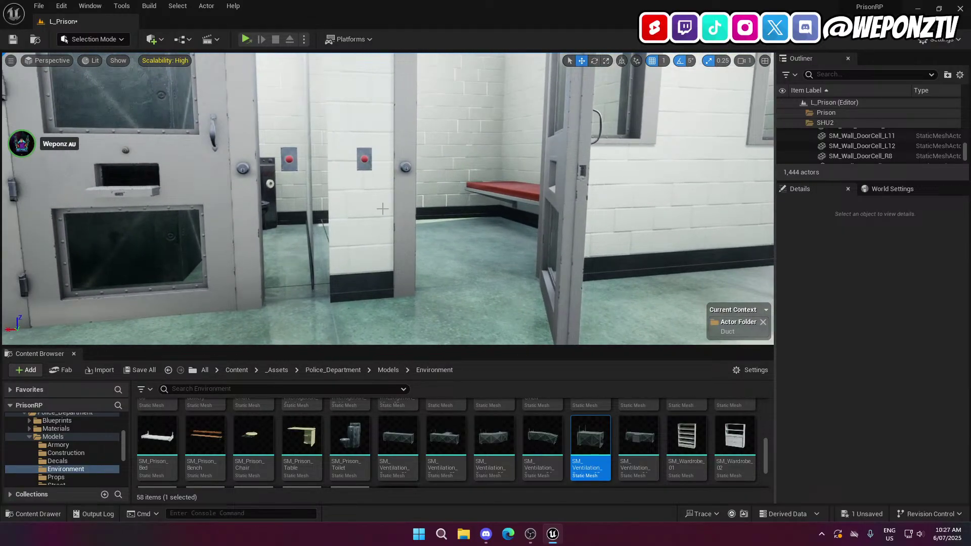
{"action": "key", "text": "ctrl+z"}
{"action": "key", "text": "f"}
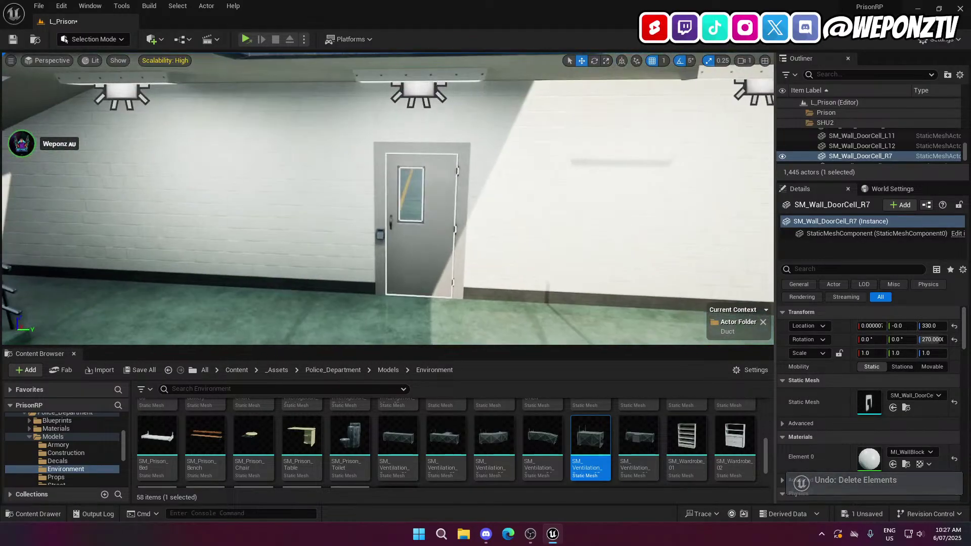
Make the CellBlockB folder visible again
{"action": "right_click_drag", "start_coordinate": [387, 199], "coordinate": [433, 193]}
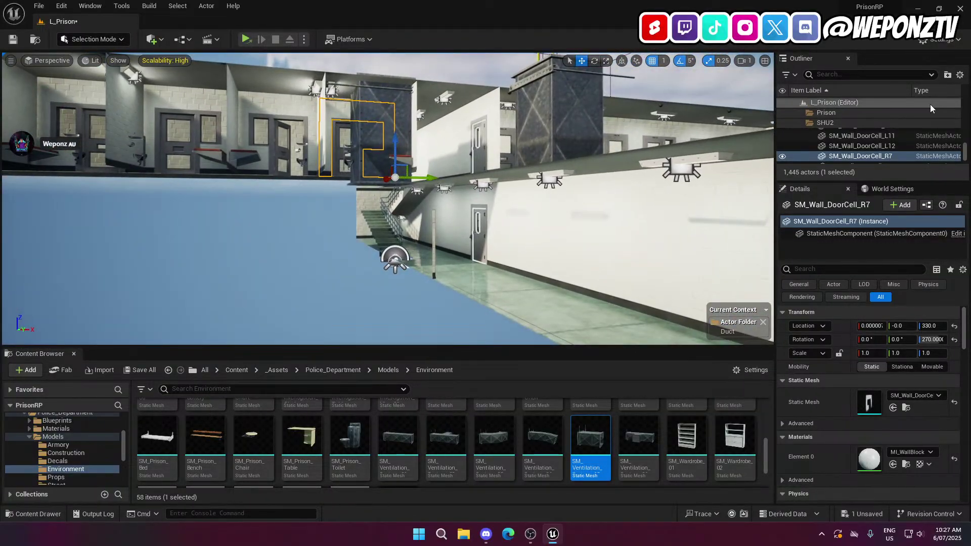
{"action": "left_click", "coordinate": [835, 114]}
{"action": "left_click", "coordinate": [783, 140]}
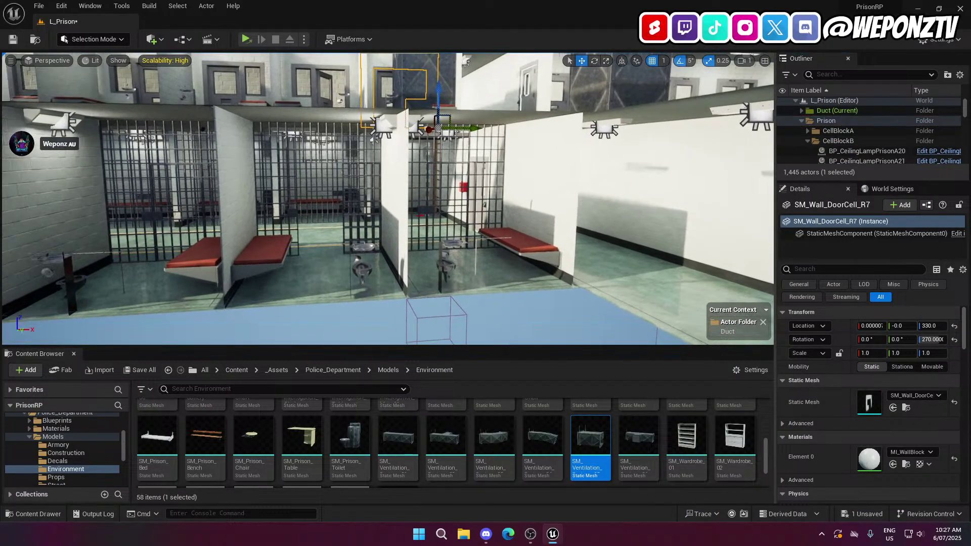
Examine how the Cell Block B cells line up with the upper-floor cells and the vertical duct shafts
{"action": "key", "text": "w"}
{"action": "right_click_drag", "start_coordinate": [388, 199], "coordinate": [301, 204]}
{"action": "key", "text": "s"}
{"action": "key", "text": "d"}
{"action": "key", "text": "a"}
{"action": "key", "text": "w"}
{"action": "key", "text": "s"}
{"action": "key", "text": "s"}
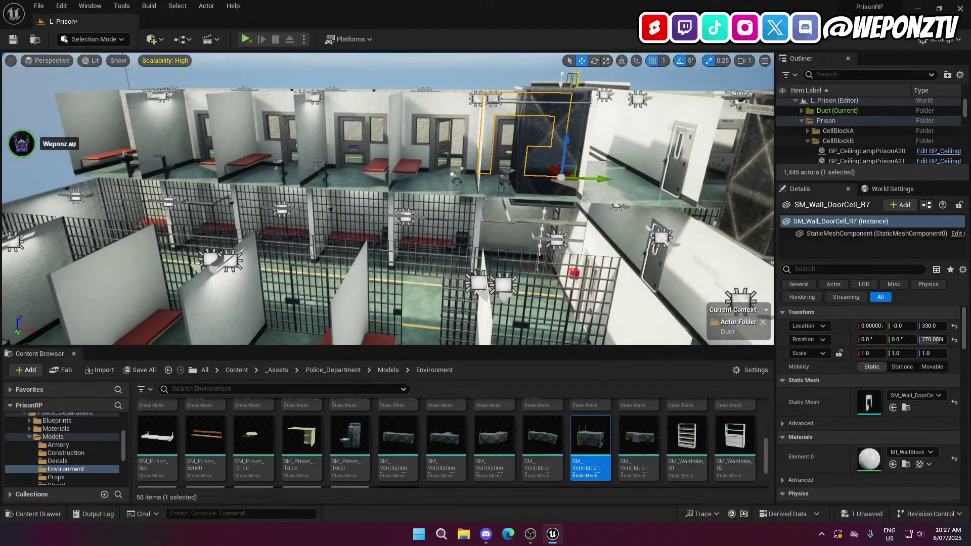
Toggle the visibility of the SHU2 folder inside Prison to identify which upper-floor cells it contains
{"action": "left_click", "coordinate": [802, 122]}
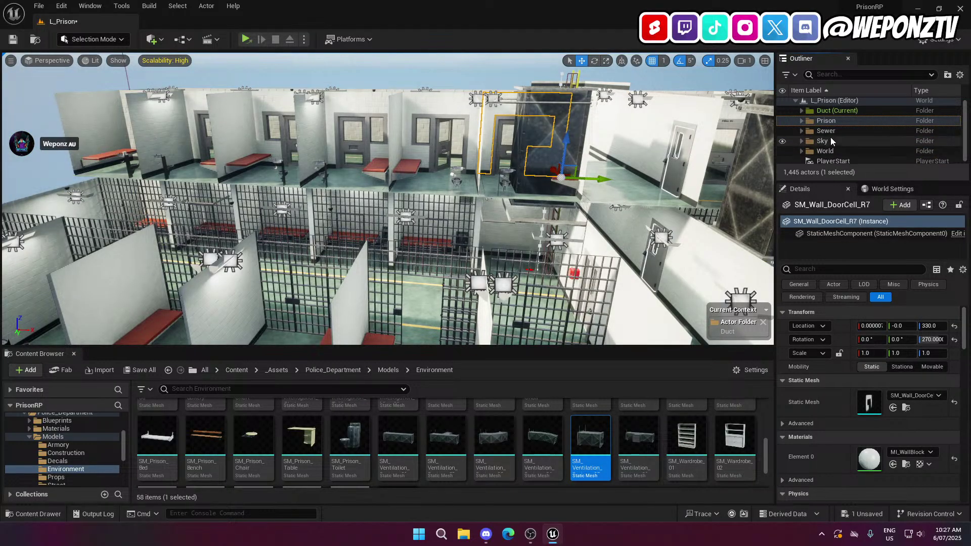
{"action": "key", "text": "d"}
{"action": "right_click_drag", "start_coordinate": [506, 202], "coordinate": [437, 204]}
{"action": "left_click", "coordinate": [803, 122]}
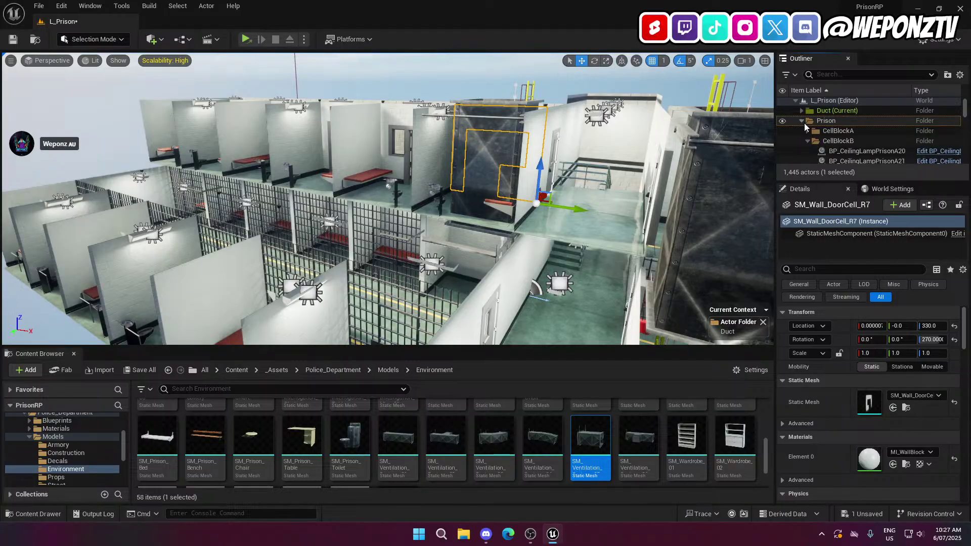
{"action": "scroll", "coordinate": [812, 147], "scroll_direction": "down", "scroll_amount": 5}
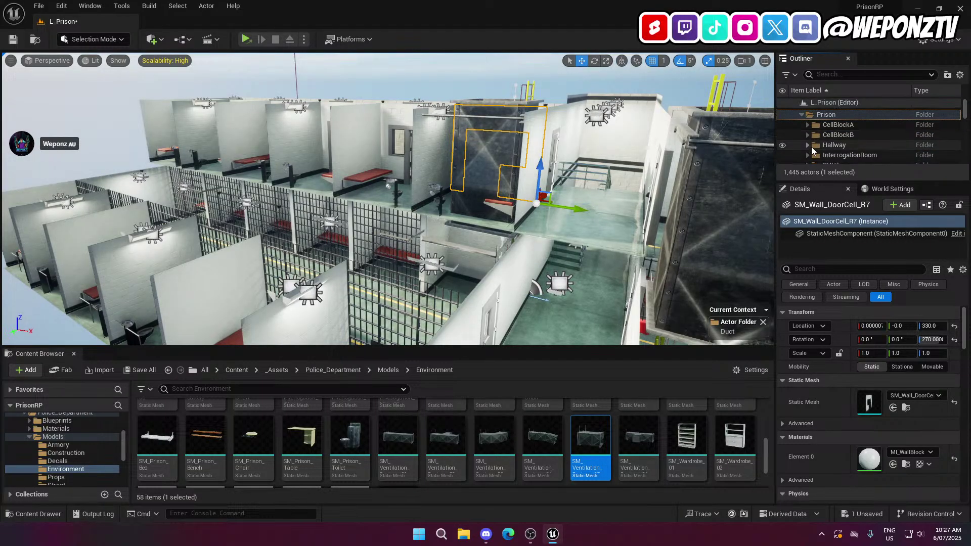
{"action": "left_click", "coordinate": [782, 128]}
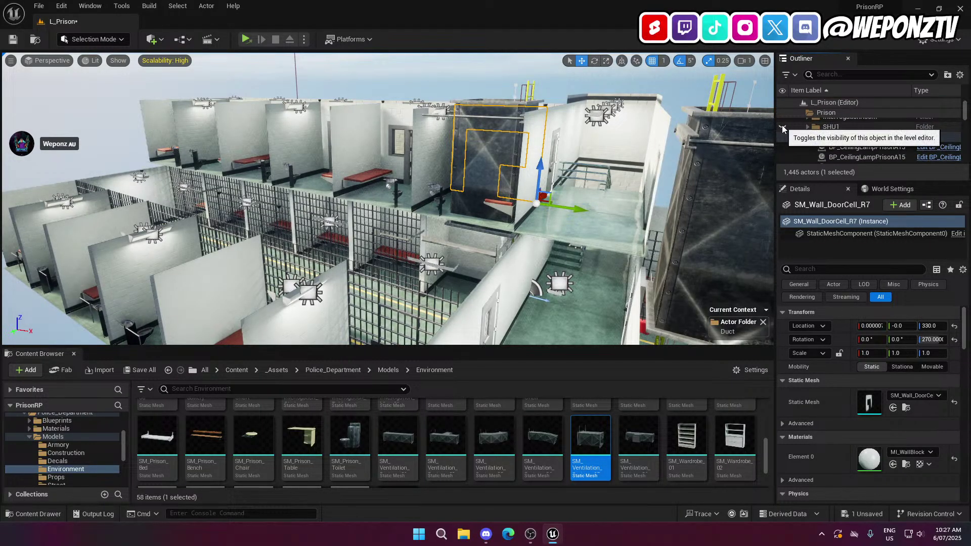
{"action": "left_click", "coordinate": [783, 136]}
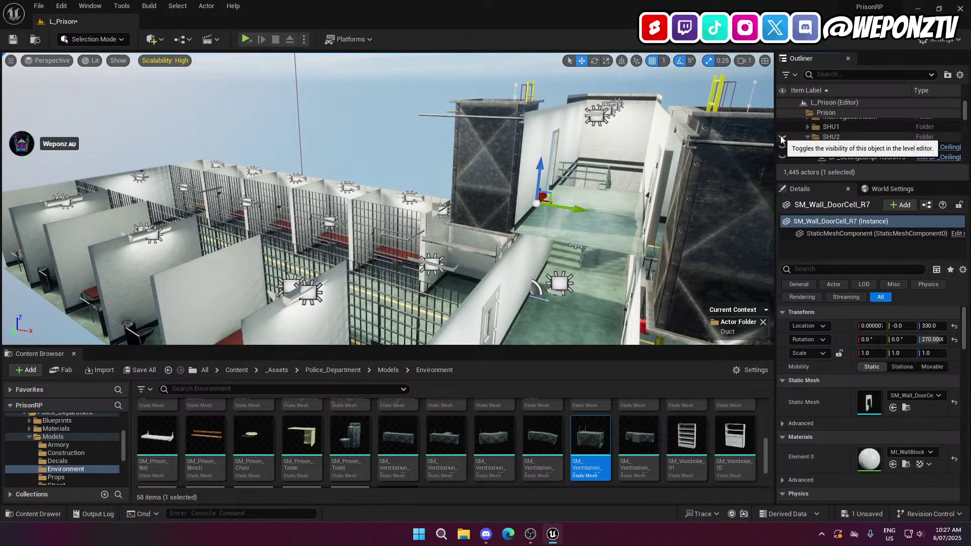
{"action": "right_click_drag", "start_coordinate": [701, 169], "coordinate": [561, 263]}
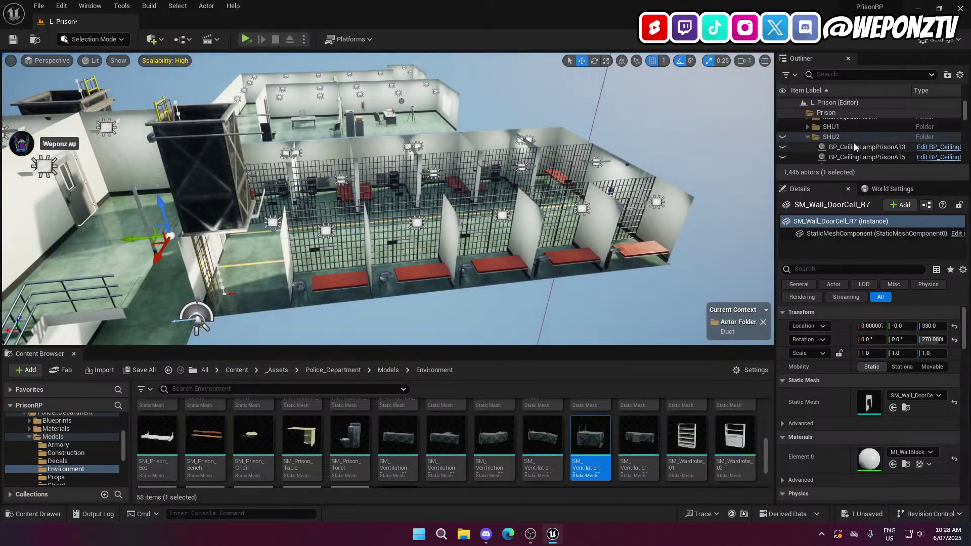
{"action": "left_click", "coordinate": [782, 137]}
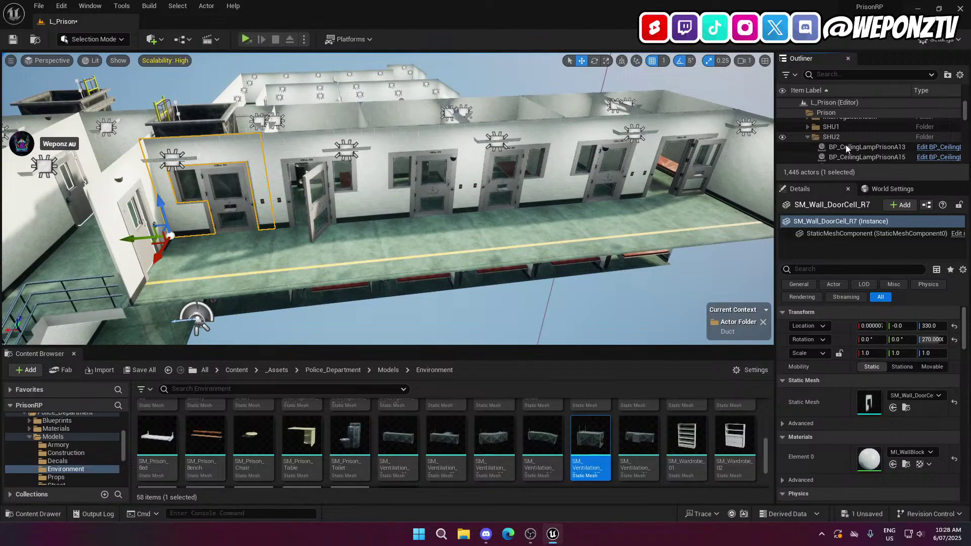
Delete all actors in the SHU2 folder, from BP_CeilingLampPrisonA13 through SM_YellowLine24
{"action": "left_click", "coordinate": [850, 147]}
{"action": "scroll", "coordinate": [867, 150], "scroll_direction": "down", "scroll_amount": 3}
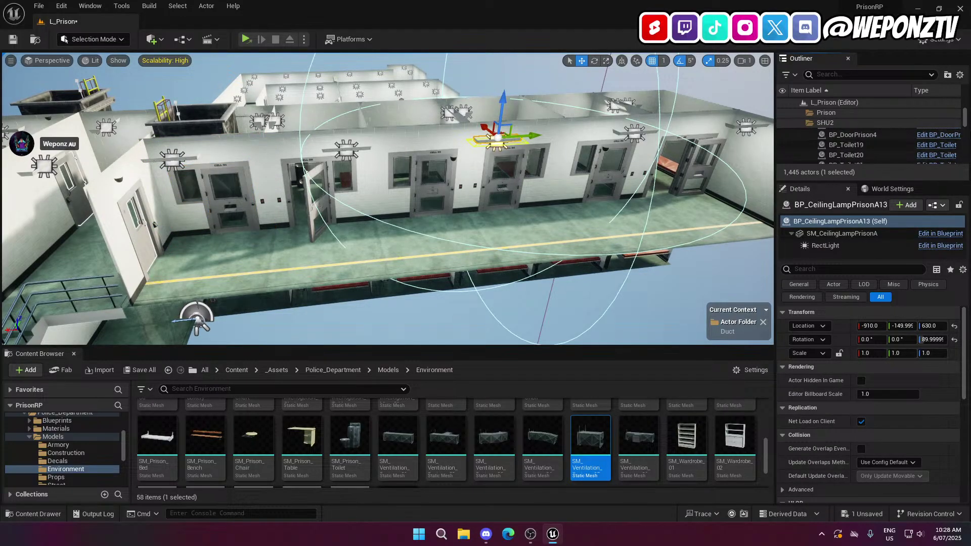
{"action": "scroll", "coordinate": [966, 120], "scroll_direction": "down", "scroll_amount": 4}
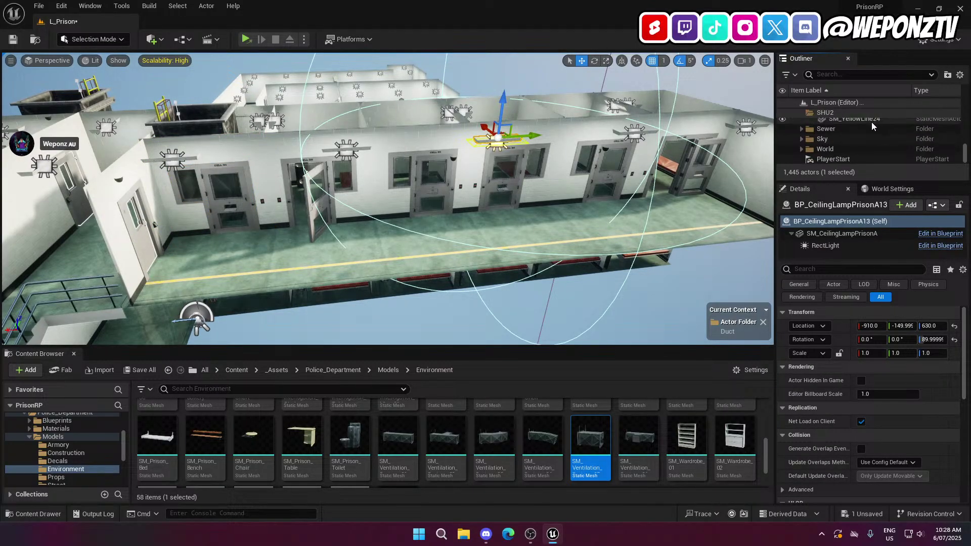
{"action": "left_click", "coordinate": [872, 122]}
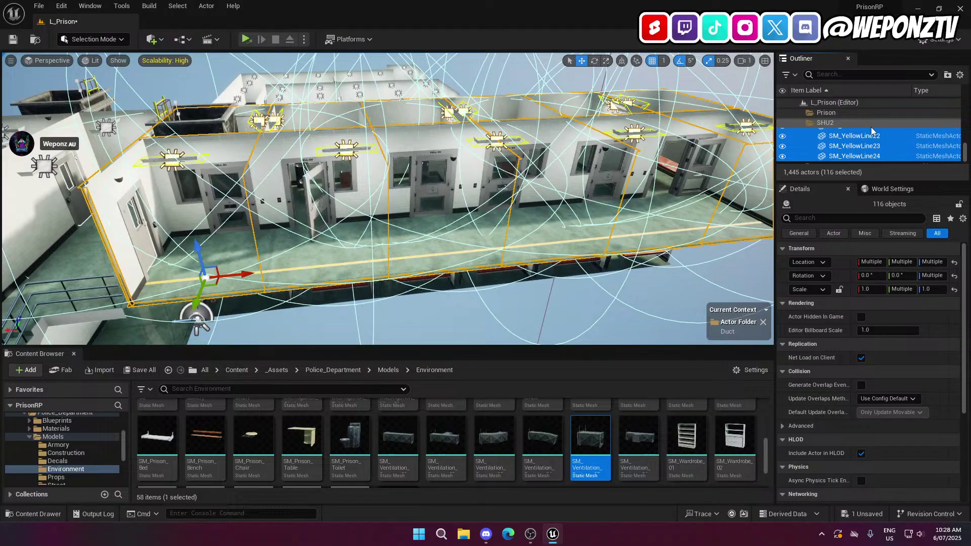
{"action": "key", "text": "Delete"}
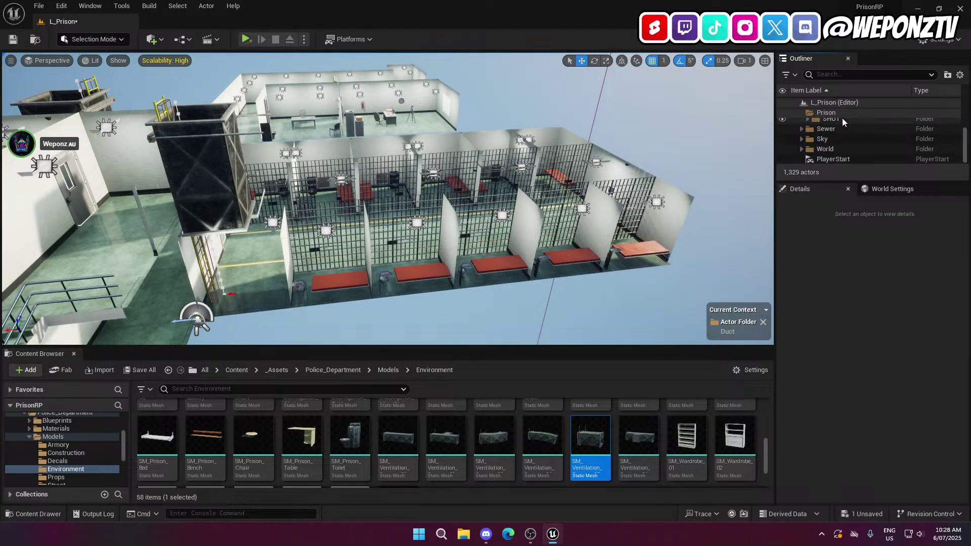
Rename the SHU1 folder as SHU and collapse the Prison folder in the level hierarchy
{"action": "scroll", "coordinate": [848, 132], "scroll_direction": "up", "scroll_amount": 1}
{"action": "left_click", "coordinate": [838, 136]}
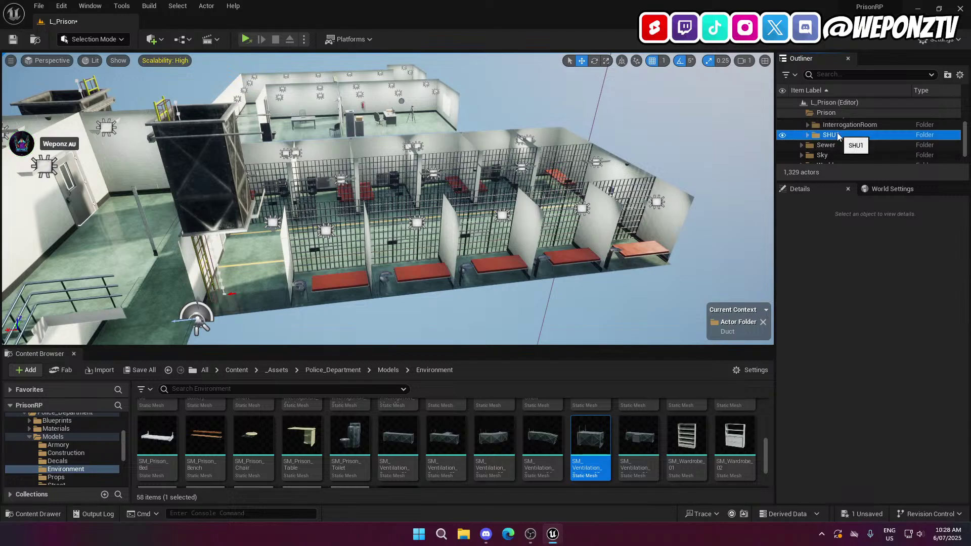
{"action": "left_click", "coordinate": [838, 137]}
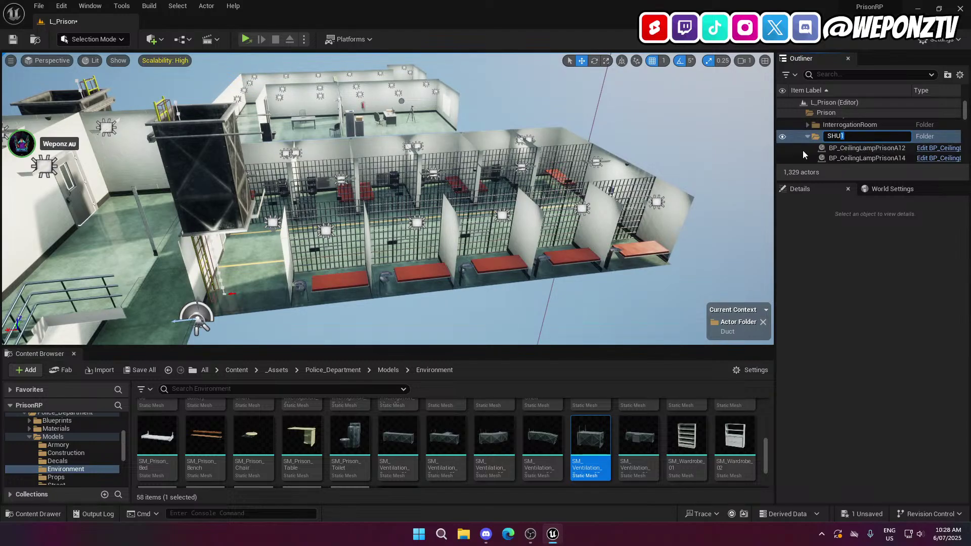
{"action": "key", "text": "BackSpace"}
{"action": "key", "text": "Return"}
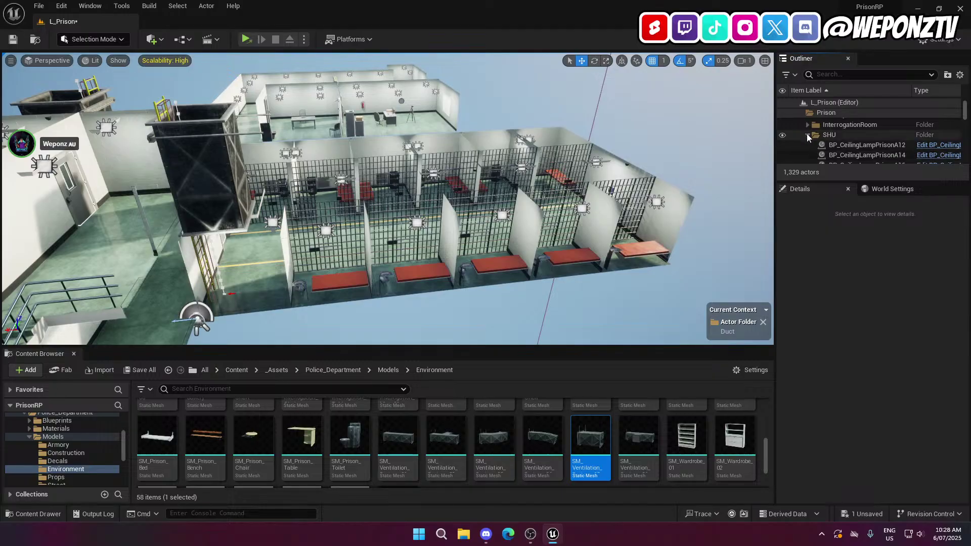
{"action": "scroll", "coordinate": [792, 147], "scroll_direction": "up", "scroll_amount": 2}
{"action": "left_click", "coordinate": [801, 123]}
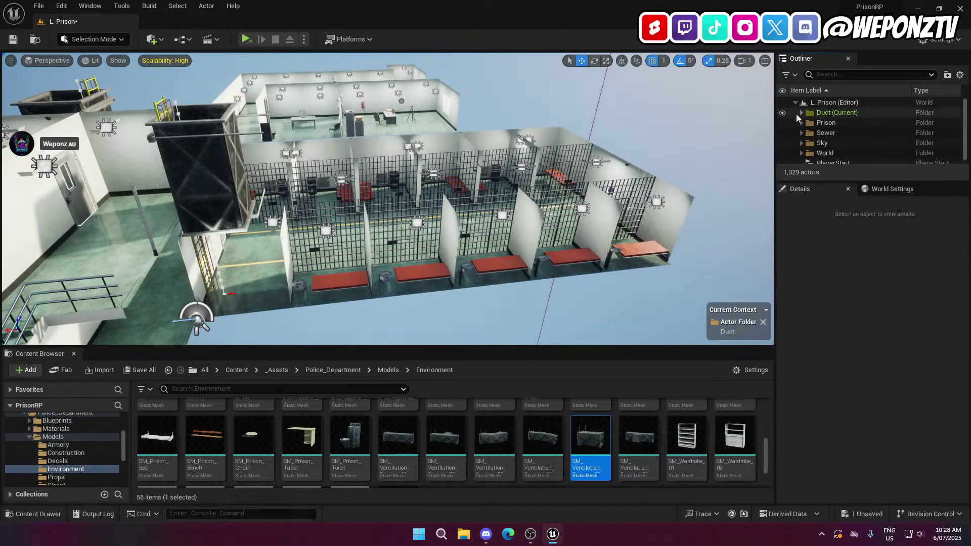
Toggle the visibility of the Duct folder to check which parts of the prison belong to it
{"action": "left_click", "coordinate": [783, 113]}
{"action": "right_click_drag", "start_coordinate": [692, 135], "coordinate": [637, 147]}
{"action": "left_click", "coordinate": [783, 113]}
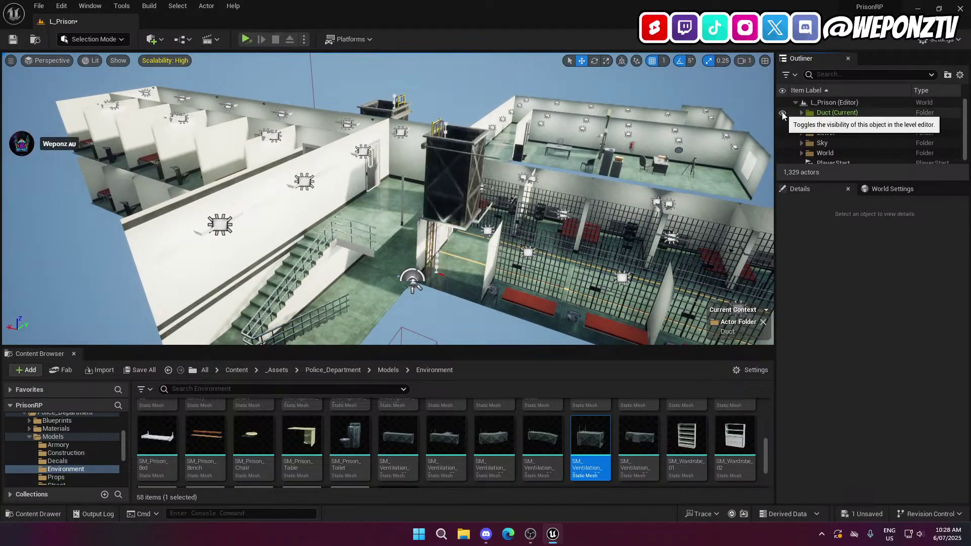
{"action": "left_click", "coordinate": [782, 114]}
{"action": "left_click", "coordinate": [783, 114]}
{"action": "right_click_drag", "start_coordinate": [698, 142], "coordinate": [568, 160]}
Try to move the red emergency button beside the cell block door along the wall, and undo the move
{"action": "left_click", "coordinate": [425, 199]}
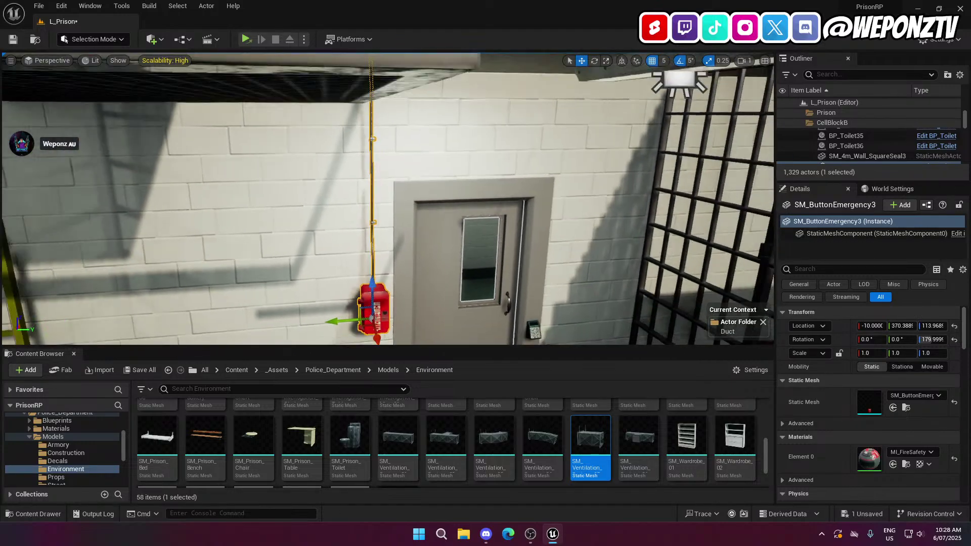
{"action": "right_click_drag", "start_coordinate": [425, 199], "coordinate": [627, 235]}
{"action": "right_click_drag", "start_coordinate": [417, 173], "coordinate": [167, 146]}
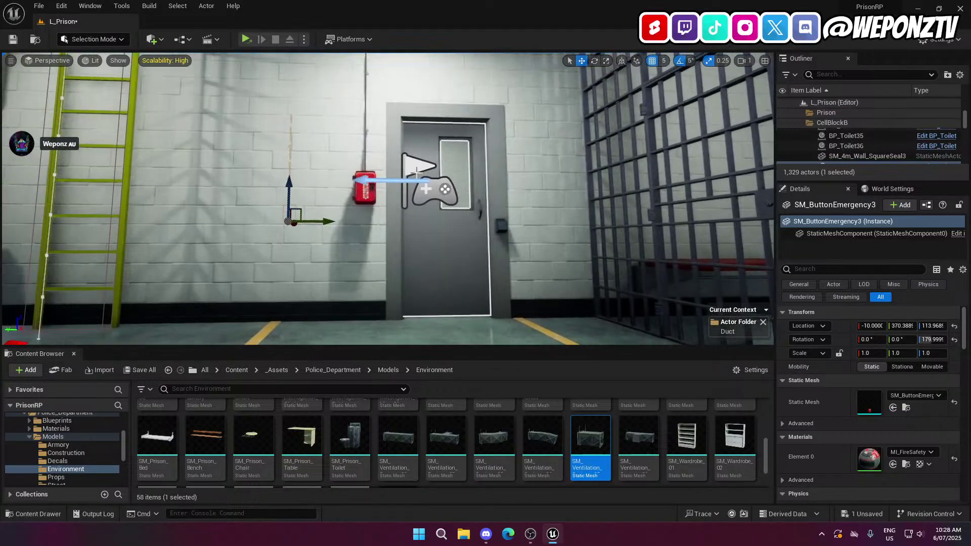
{"action": "left_click", "coordinate": [364, 189]}
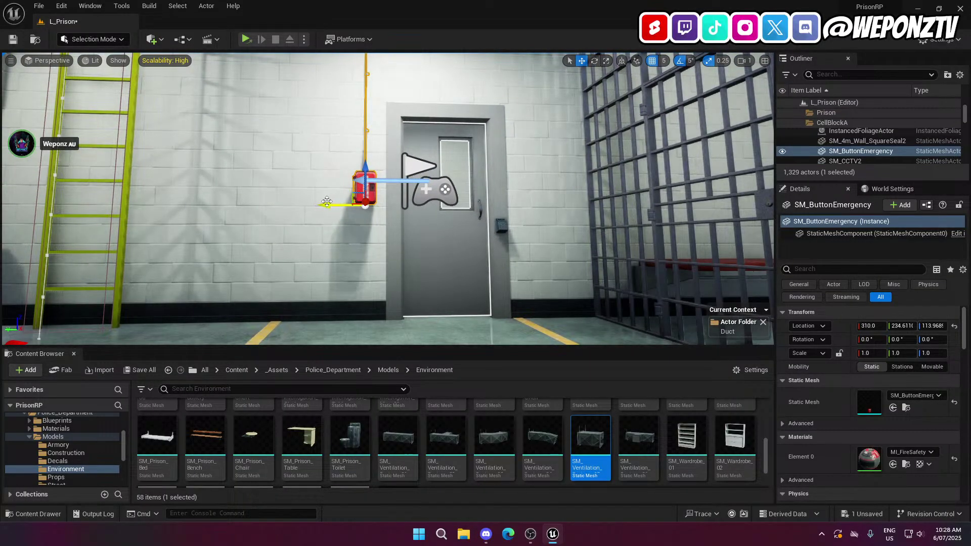
{"action": "key", "text": "ctrl+z"}
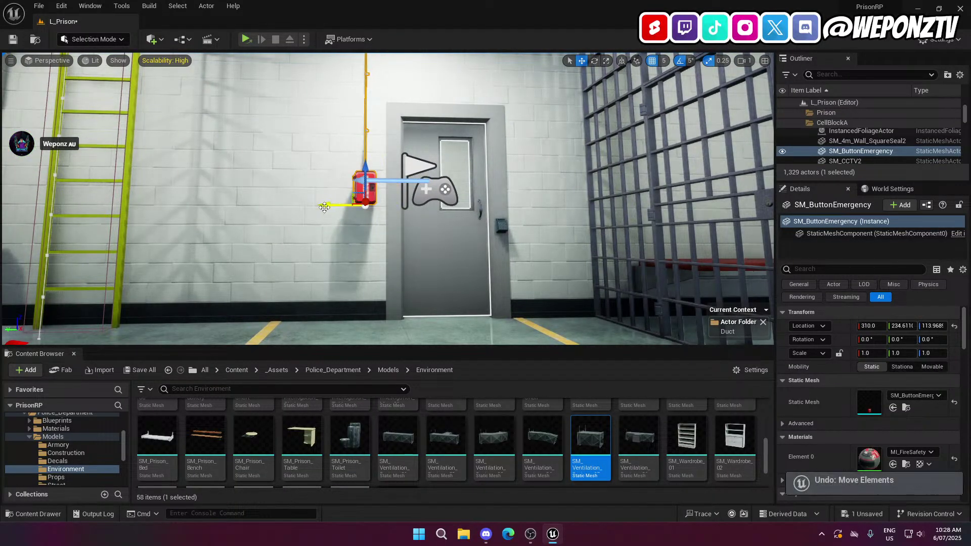
{"action": "right_click_drag", "start_coordinate": [354, 206], "coordinate": [332, 147]}
Save the level and play-test it by climbing the ladder from the cell block to the top of the duct shaft
{"action": "left_click", "coordinate": [13, 39]}
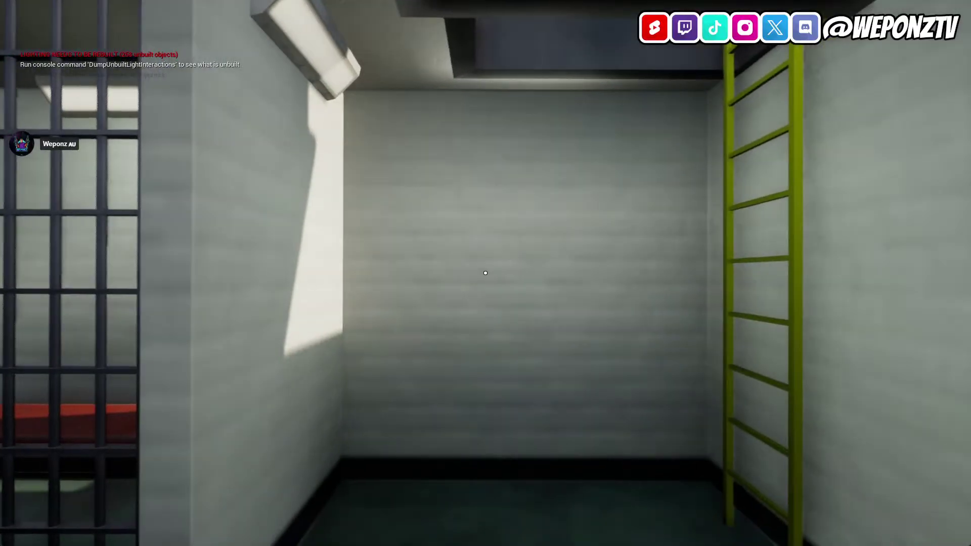
{"action": "key", "text": "s"}
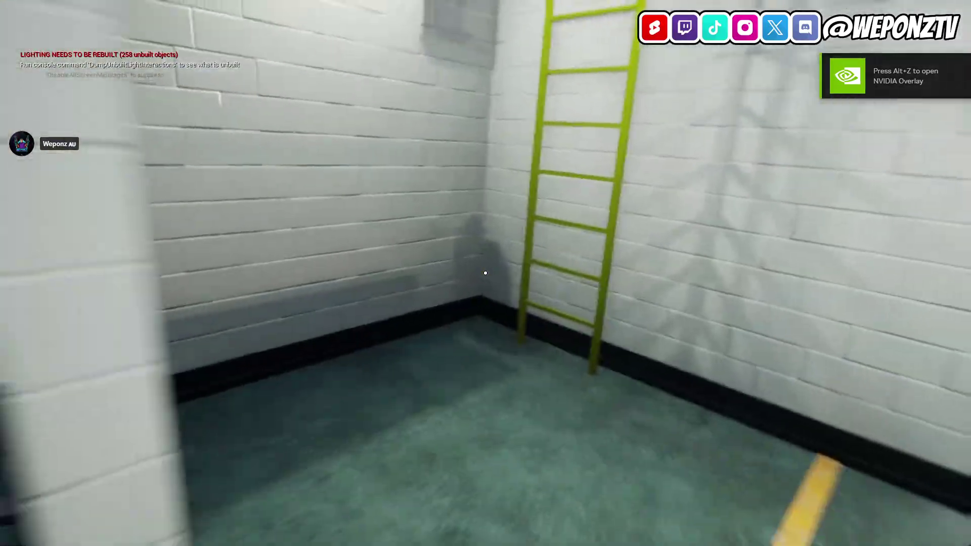
{"action": "key", "text": "w"}
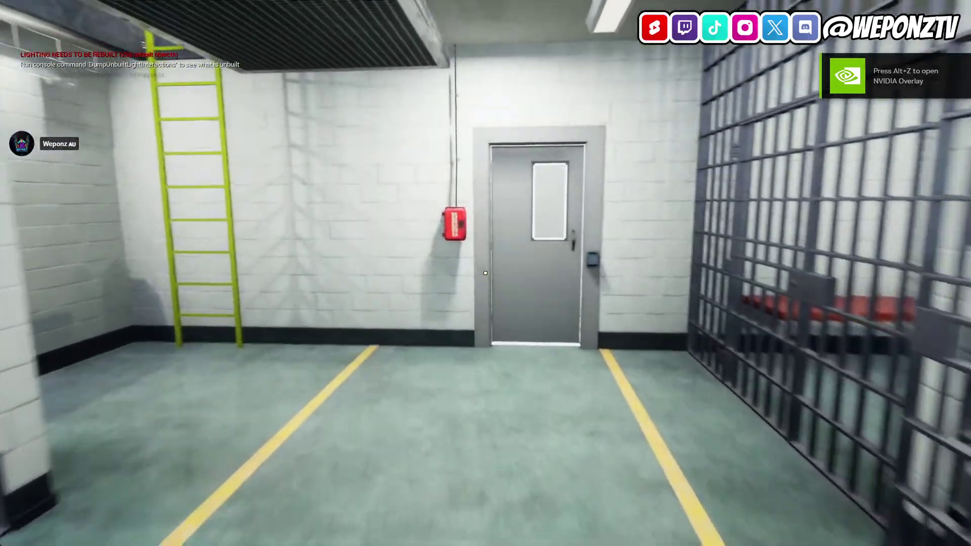
{"action": "key", "text": "w"}
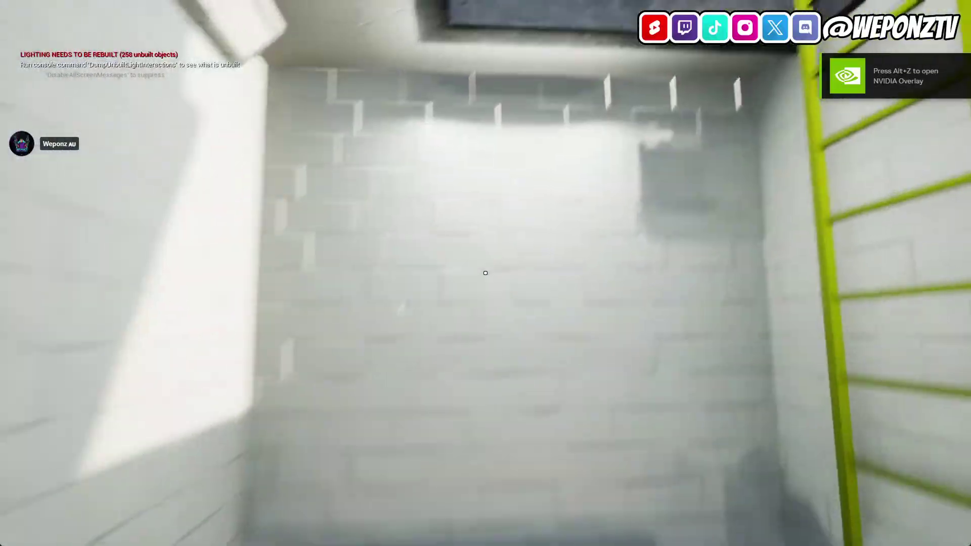
{"action": "key", "text": "w"}
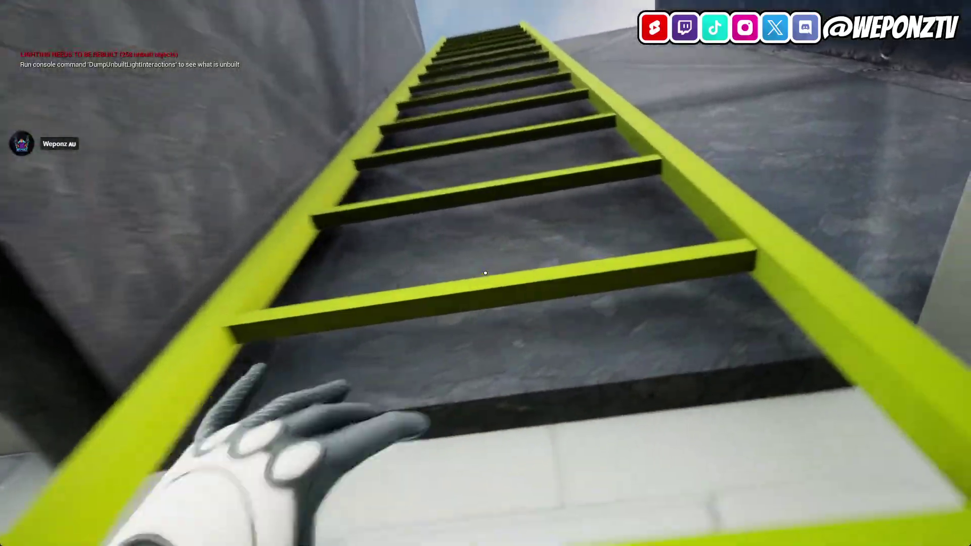
{"action": "key", "text": "w"}
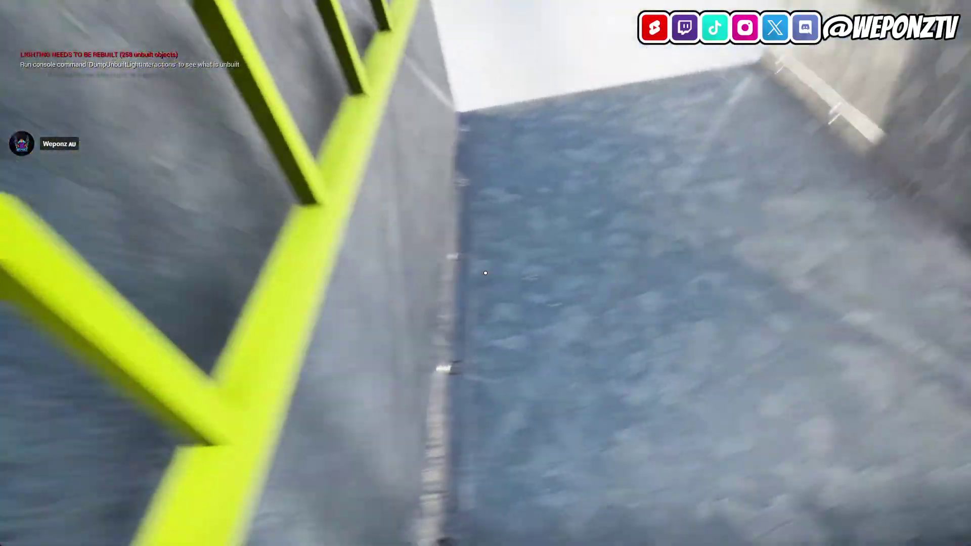
{"action": "key", "text": "w"}
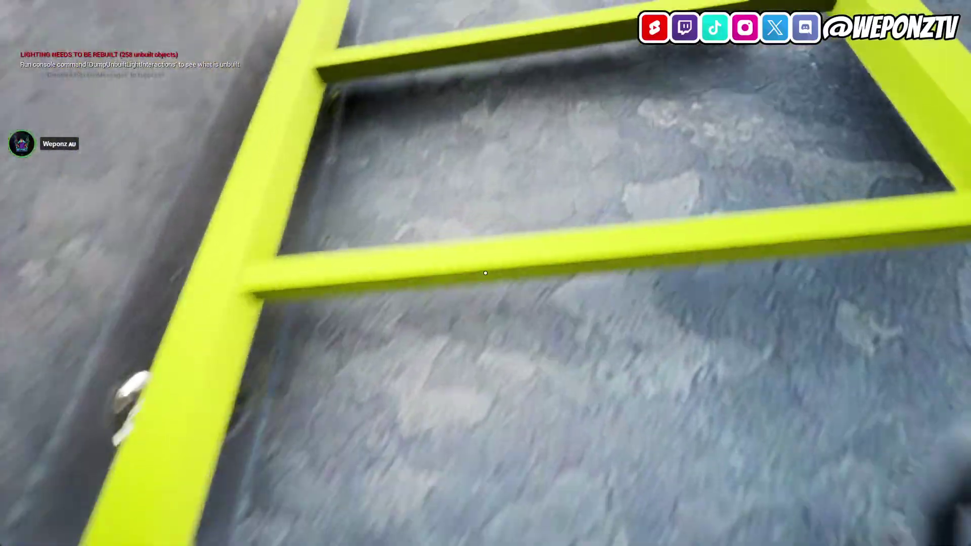
{"action": "key", "text": "w"}
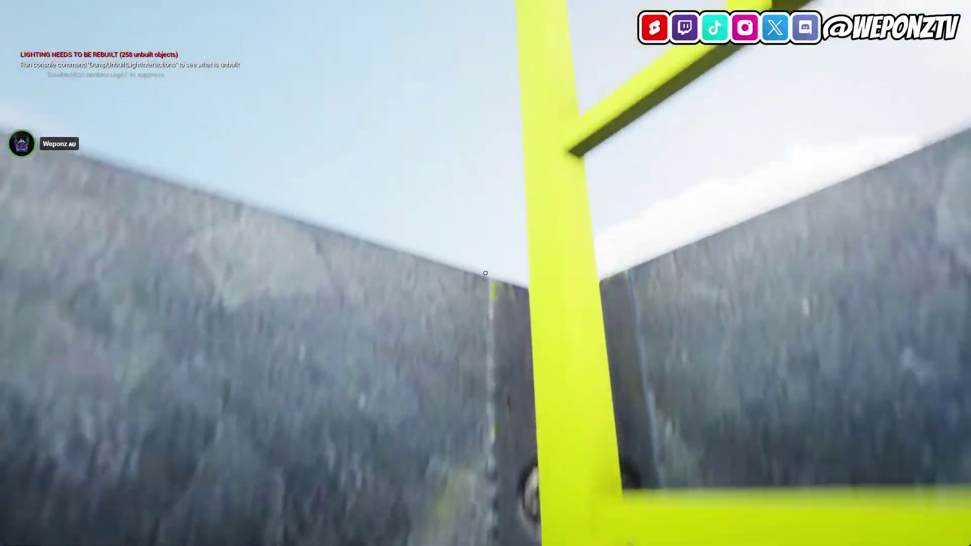
{"action": "key", "text": "w"}
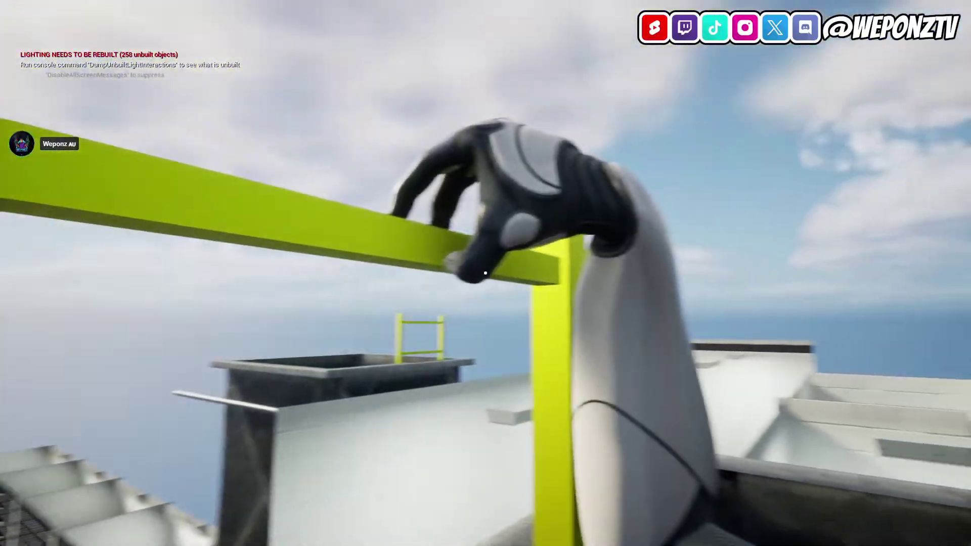
Climb back down the duct shaft ladder toward the cell block floor in the play test, checking the view on the descent
{"action": "key", "text": "s"}
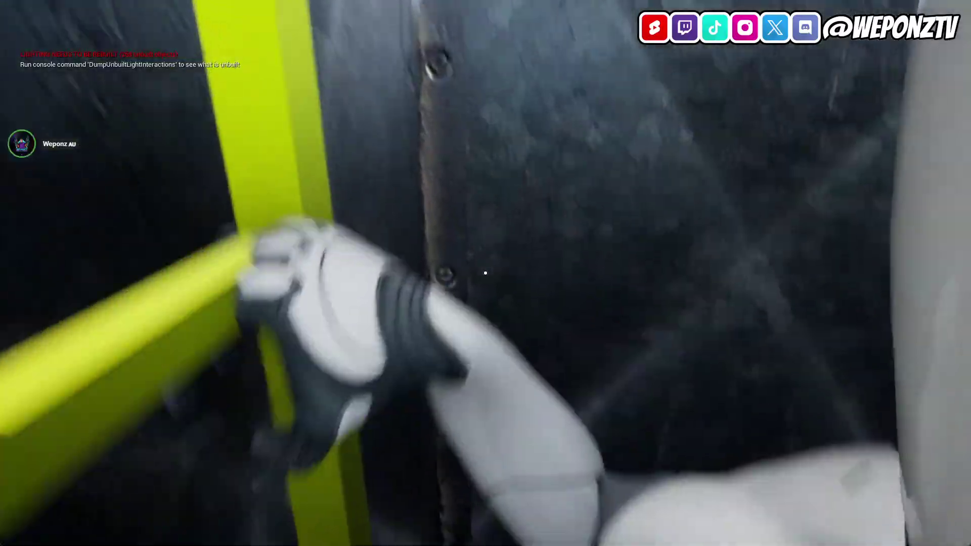
{"action": "key", "text": "s"}
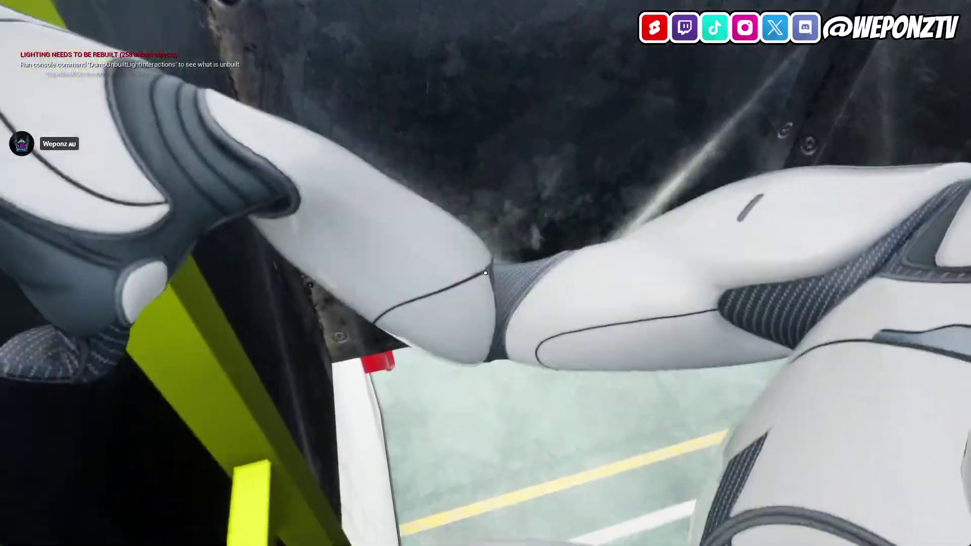
{"action": "key", "text": "s"}
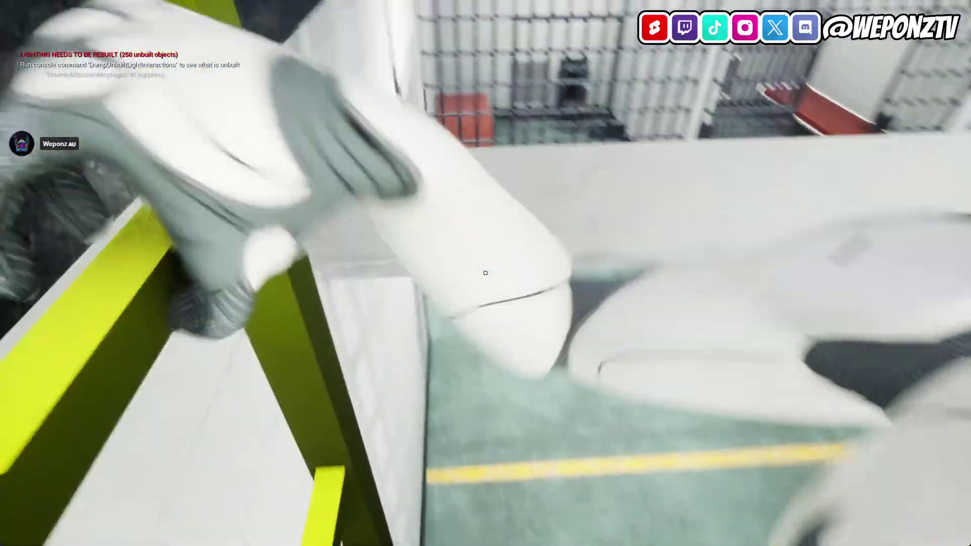
{"action": "key", "text": "w"}
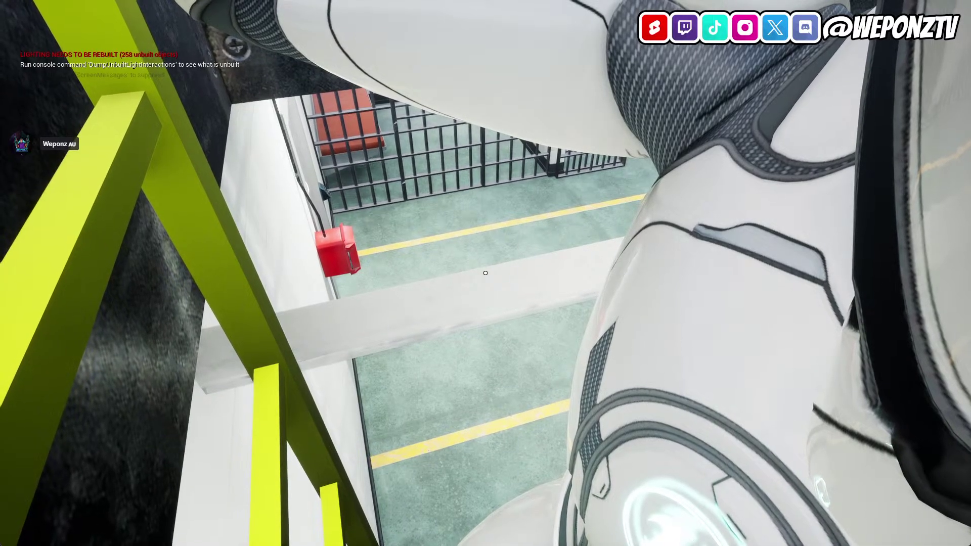
{"action": "key", "text": "s"}
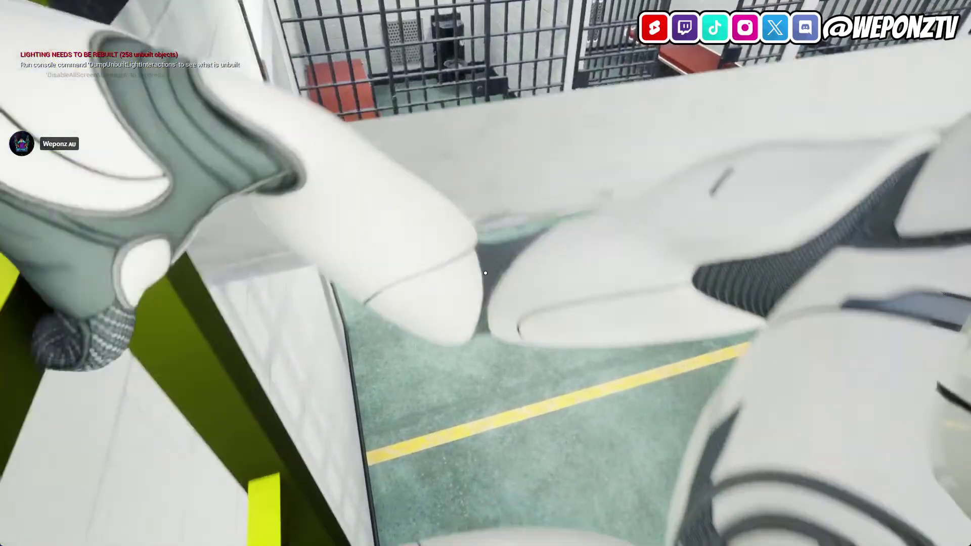
{"action": "key", "text": "s"}
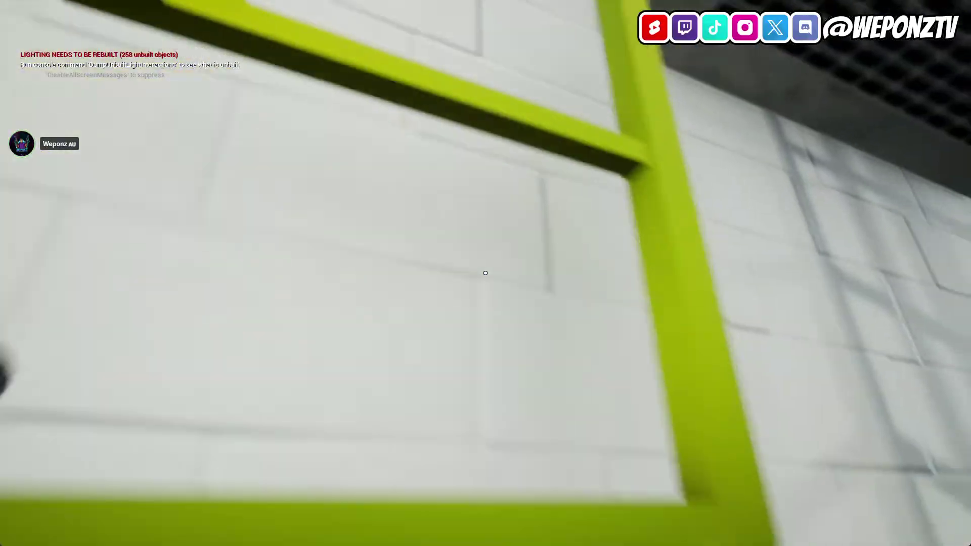
Look toward the cells from the foot of the ladder and end the play test
{"action": "key", "text": "w"}
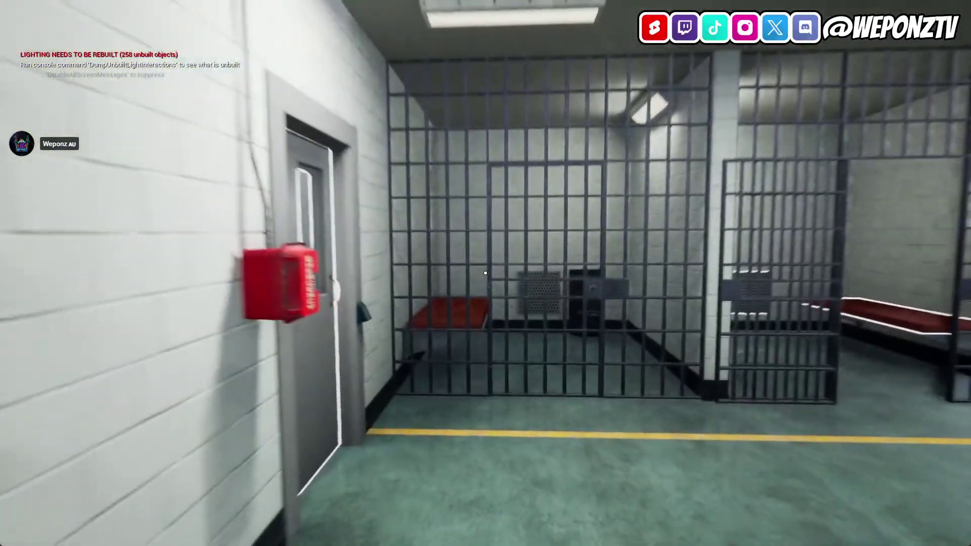
{"action": "key", "text": "Escape"}
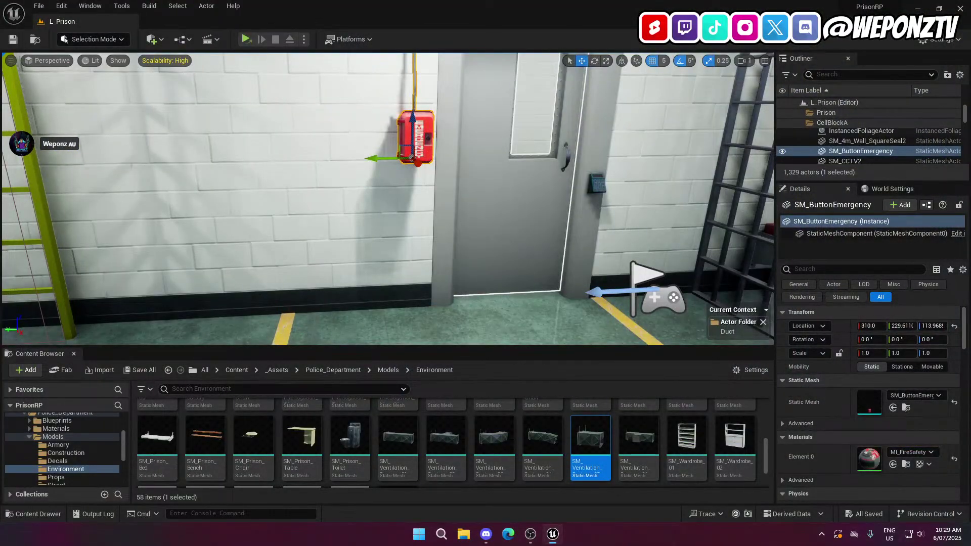
Duplicate the ceiling ventilation grate beside the ladder in Cell Block A and position the copy at X 416, Y 345
{"action": "right_click_drag", "start_coordinate": [739, 199], "coordinate": [572, 96]}
{"action": "left_click", "coordinate": [634, 195]}
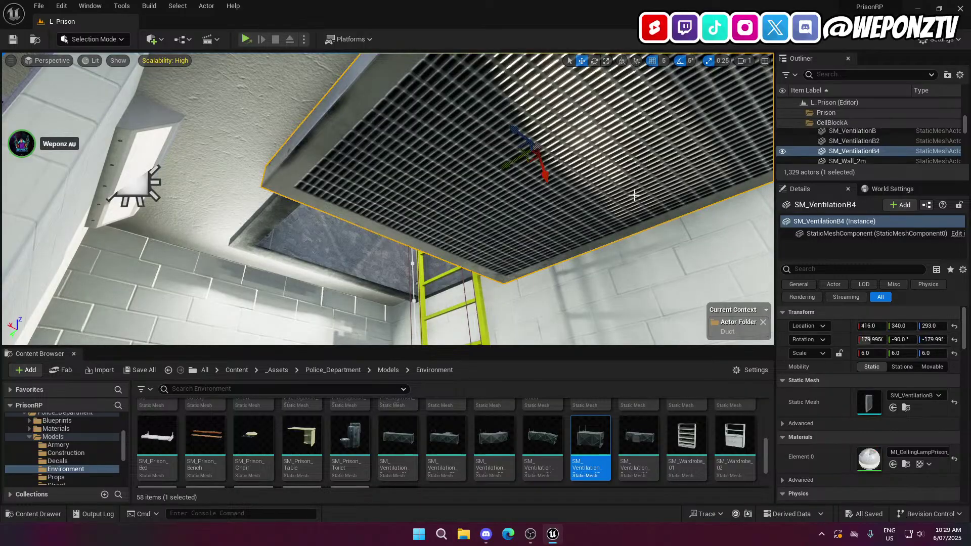
{"action": "key", "text": "ctrl+d"}
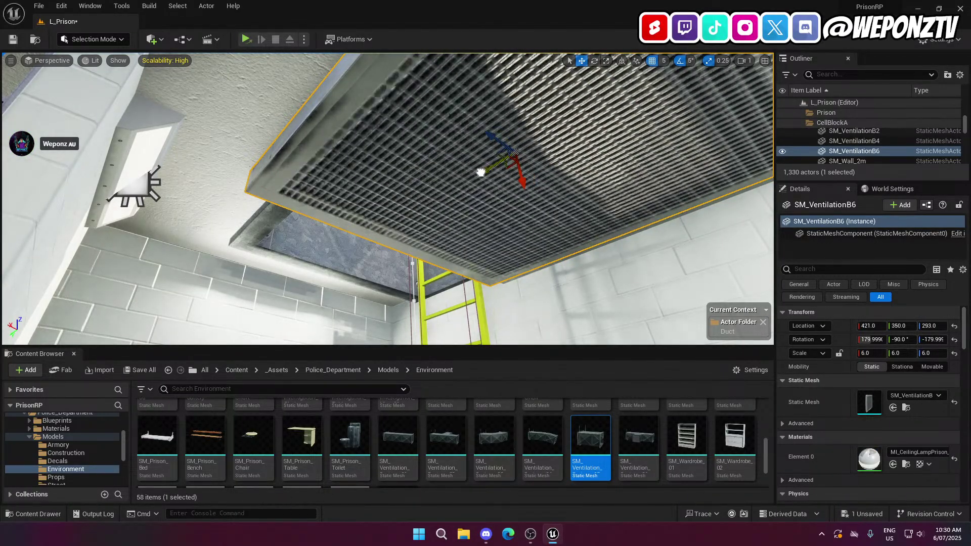
{"action": "left_click_drag", "start_coordinate": [481, 172], "coordinate": [515, 146]}
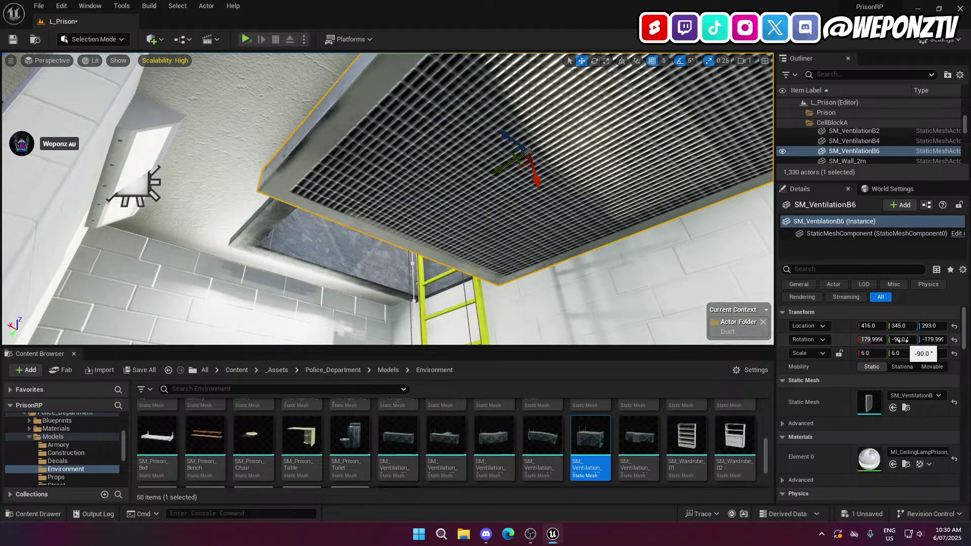
Try setting the duplicated grate's X rotation to 0°, and undo the change
{"action": "left_click", "coordinate": [877, 341]}
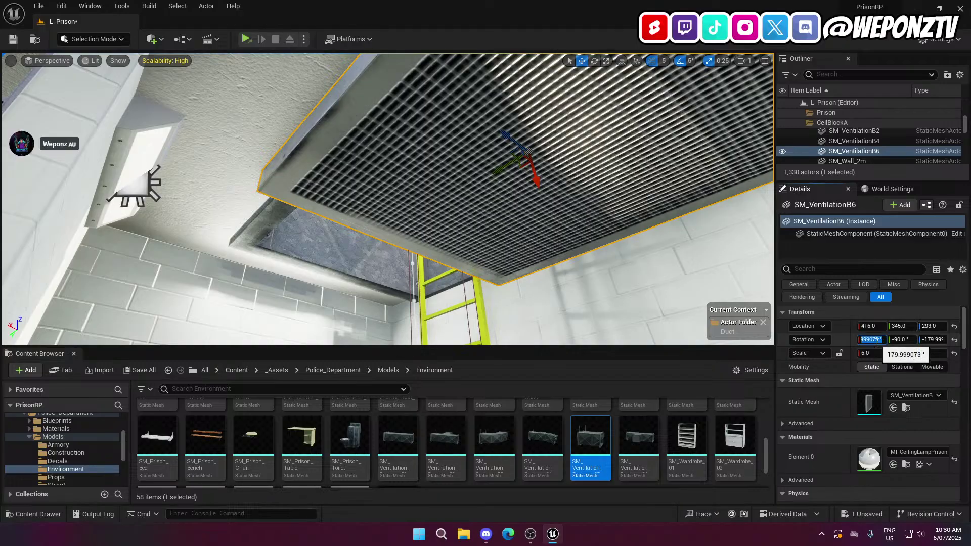
{"action": "type", "text": "0"}
{"action": "key", "text": "Return"}
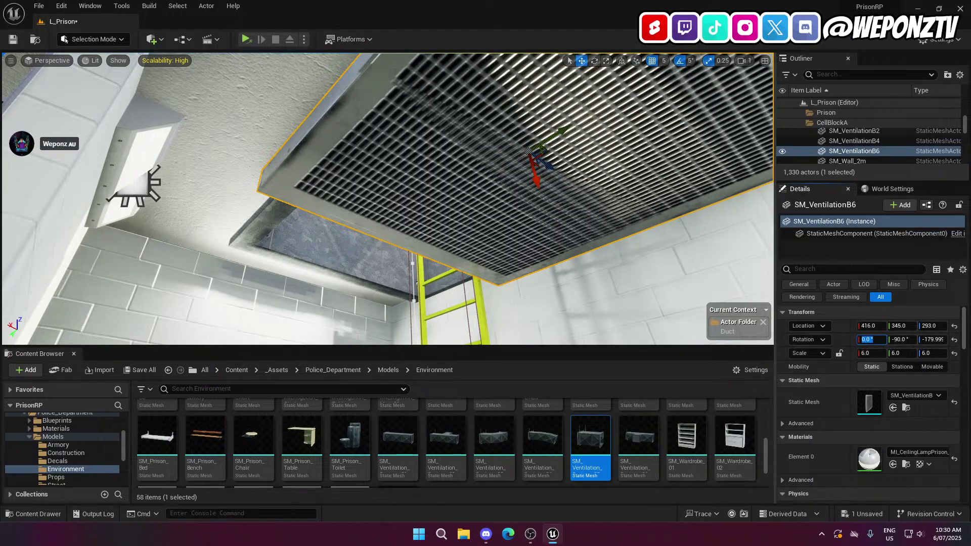
{"action": "right_click_drag", "start_coordinate": [385, 202], "coordinate": [367, 220]}
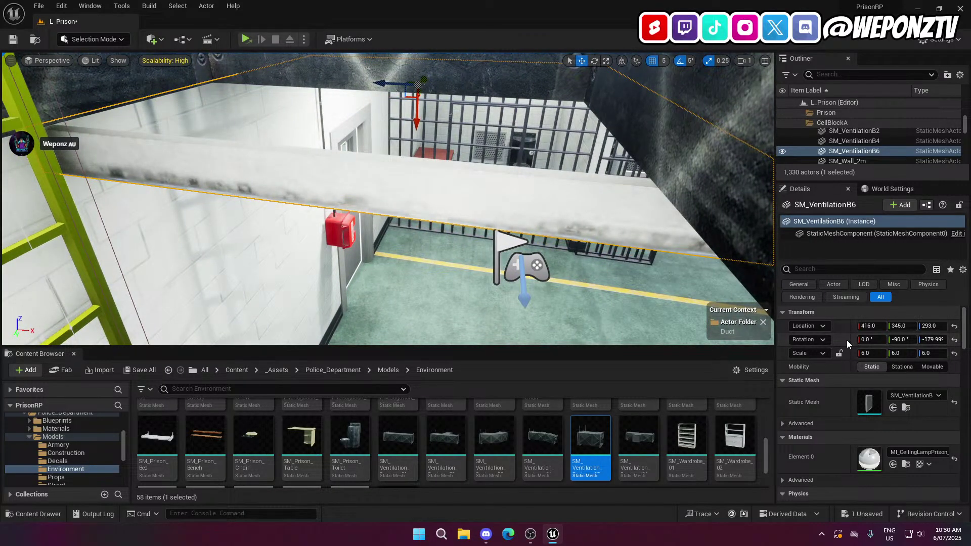
{"action": "key", "text": "ctrl+z"}
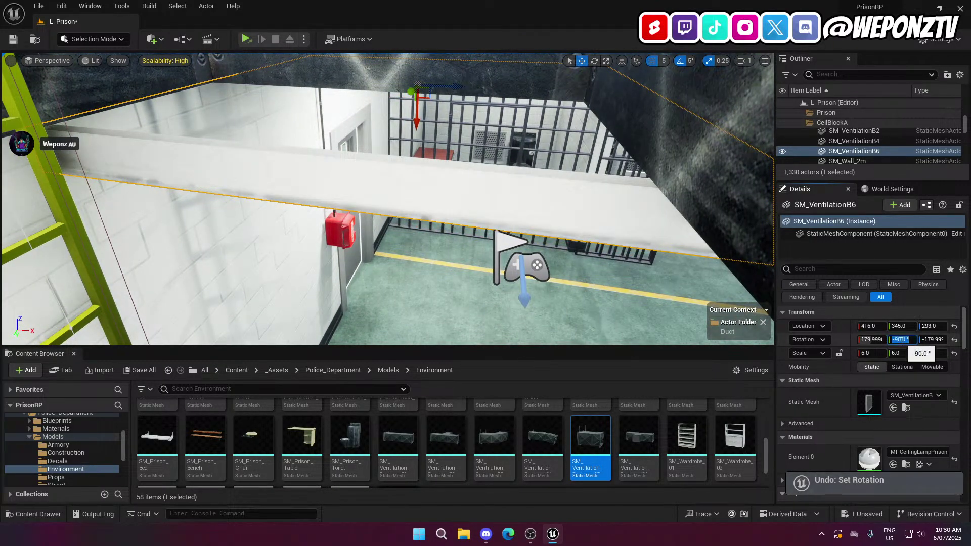
Flip the duplicated grate by setting its Y rotation first to 0°, and finally to 90°
{"action": "type", "text": "0"}
{"action": "key", "text": "Return"}
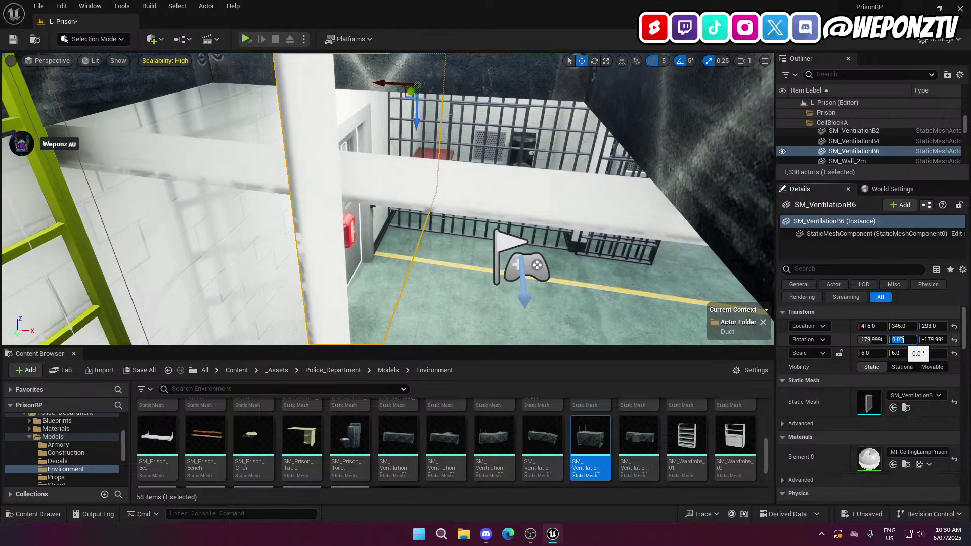
{"action": "key", "text": "Return"}
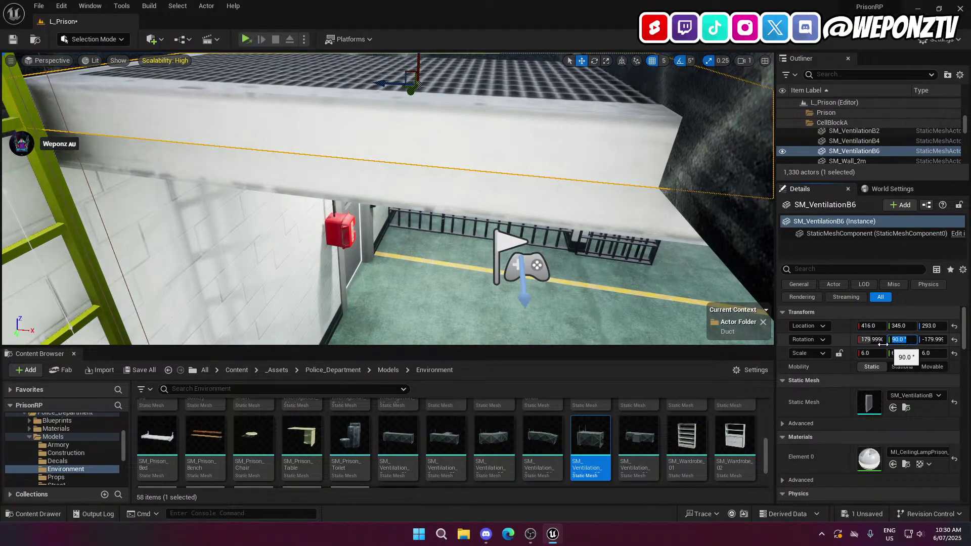
{"action": "right_click_drag", "start_coordinate": [511, 116], "coordinate": [512, 94]}
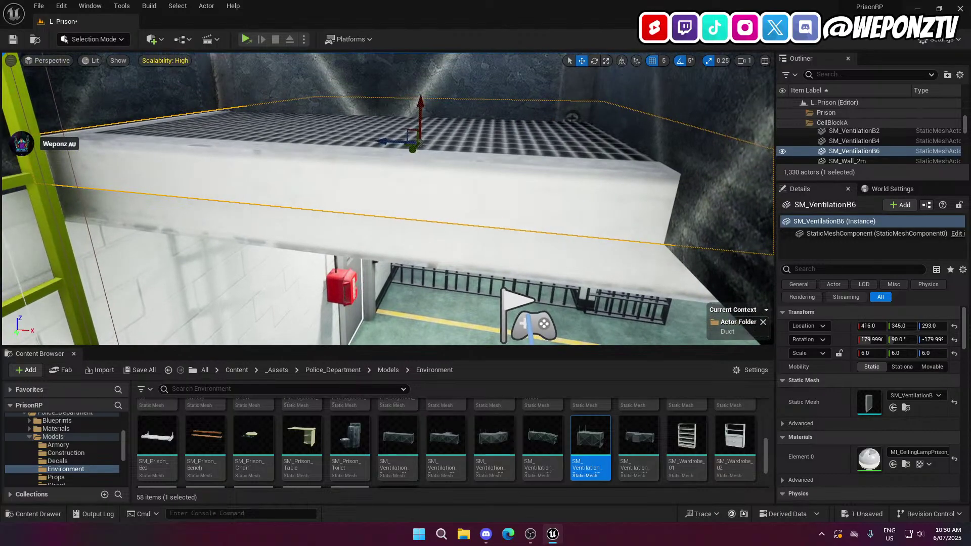
Lower both grates together to Z 278 and align the flipped copy with the original at Y 340
{"action": "left_click", "coordinate": [435, 120], "text": "ctrl"}
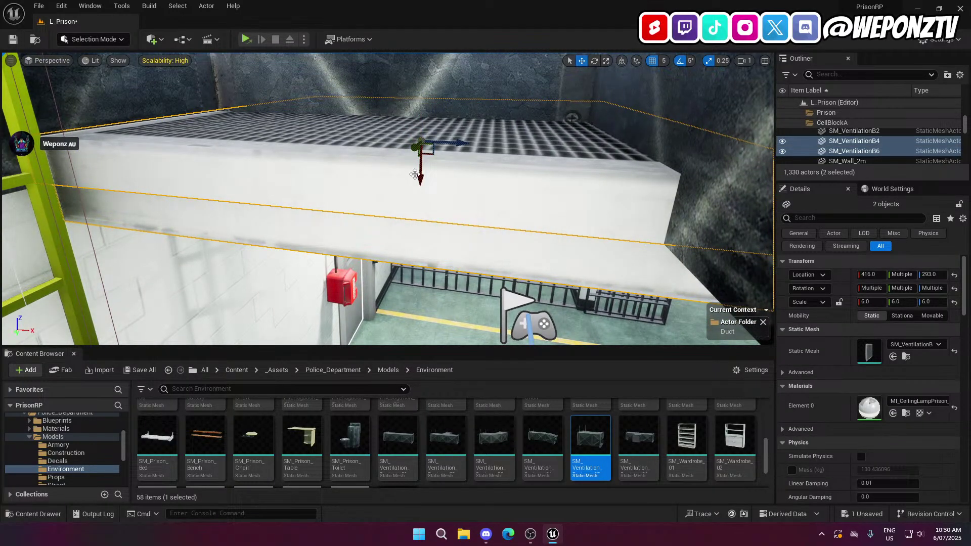
{"action": "left_click_drag", "start_coordinate": [420, 179], "coordinate": [421, 208]}
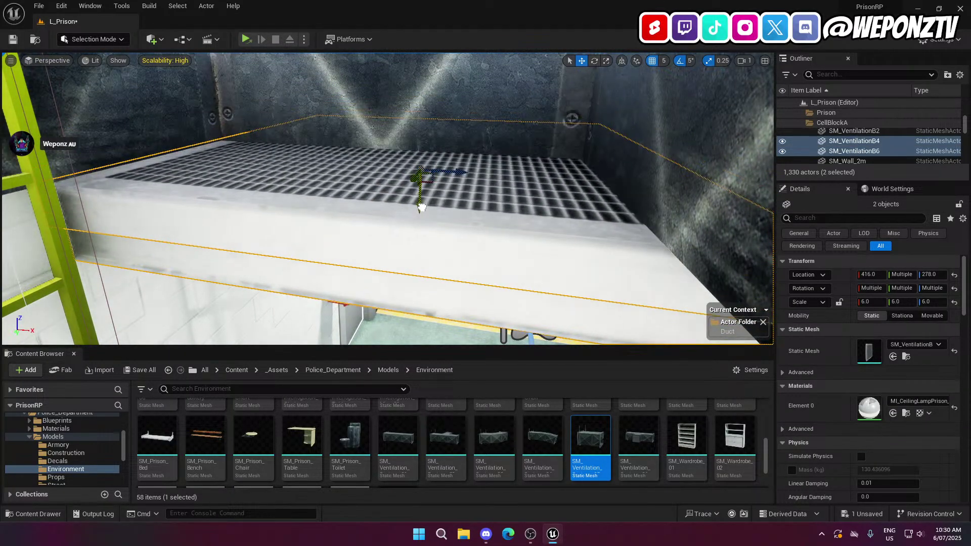
{"action": "right_click_drag", "start_coordinate": [431, 202], "coordinate": [466, 175]}
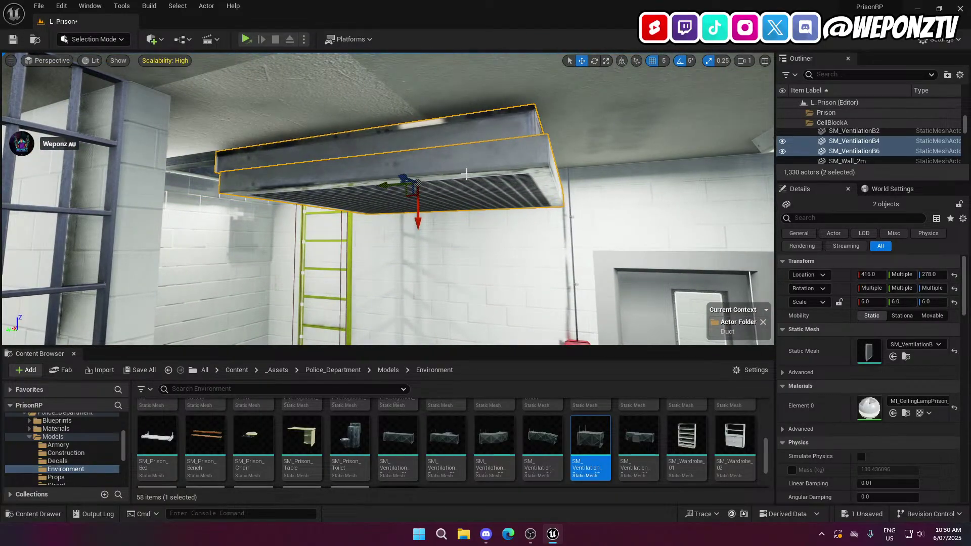
{"action": "left_click", "coordinate": [474, 128]}
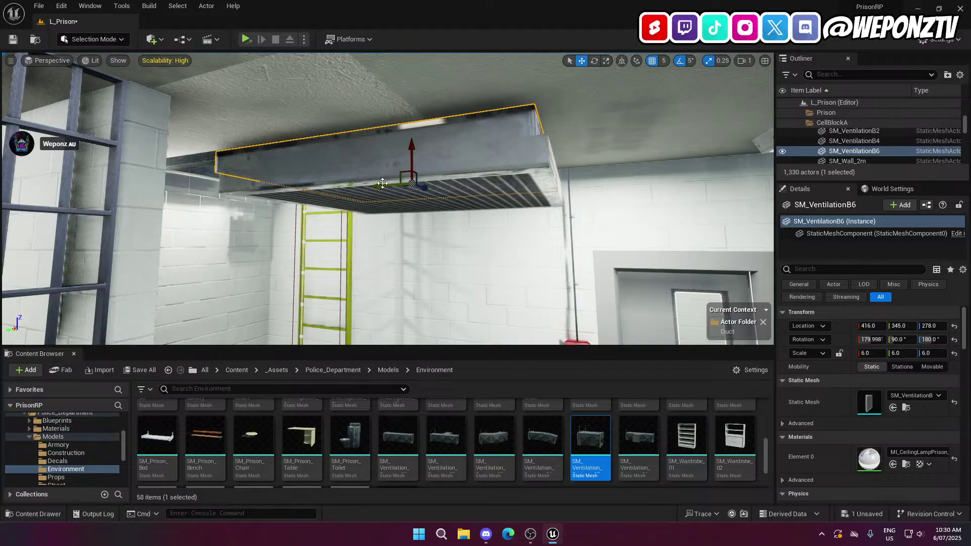
{"action": "left_click_drag", "start_coordinate": [383, 184], "coordinate": [389, 184]}
{"action": "mouse_move", "coordinate": [463, 175]}
{"action": "right_mouse_down"}
{"action": "mouse_move", "coordinate": [405, 177]}
{"action": "mouse_move", "coordinate": [455, 171]}
{"action": "right_mouse_up"}
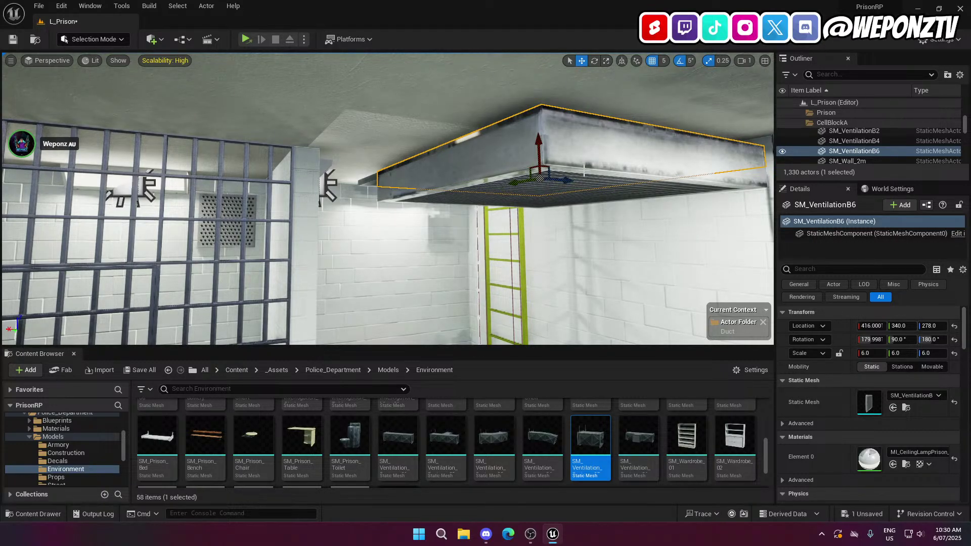
Delete the original ventilation grate and its flipped copy from the ladder opening in Cell Block A
{"action": "left_click", "coordinate": [585, 166]}
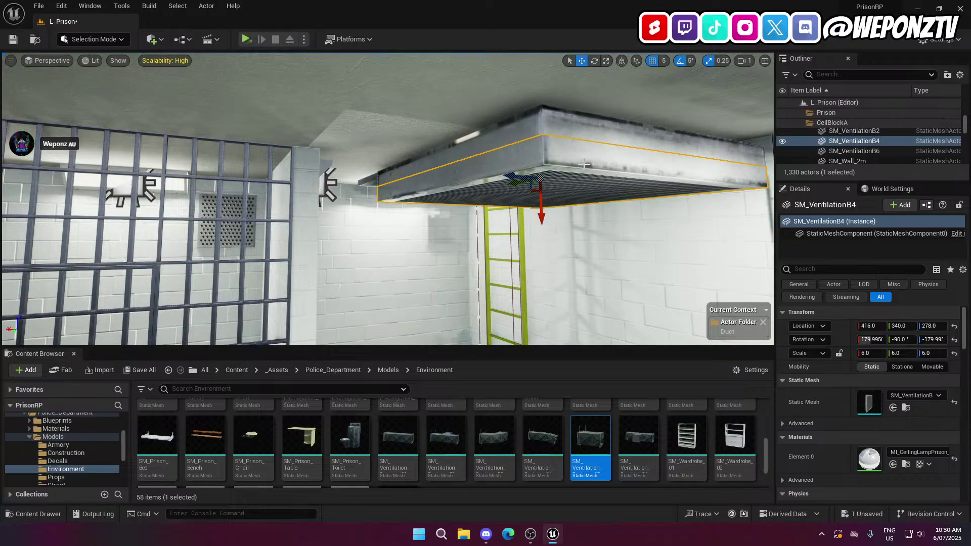
{"action": "key", "text": "Delete"}
{"action": "left_click", "coordinate": [579, 131]}
{"action": "key", "text": "Delete"}
Delete the ceiling ventilation grate beside the ladder in Cell Block B
{"action": "key", "text": "w"}
{"action": "right_click_drag", "start_coordinate": [579, 131], "coordinate": [666, 142]}
{"action": "key", "text": "s"}
{"action": "left_click", "coordinate": [621, 132]}
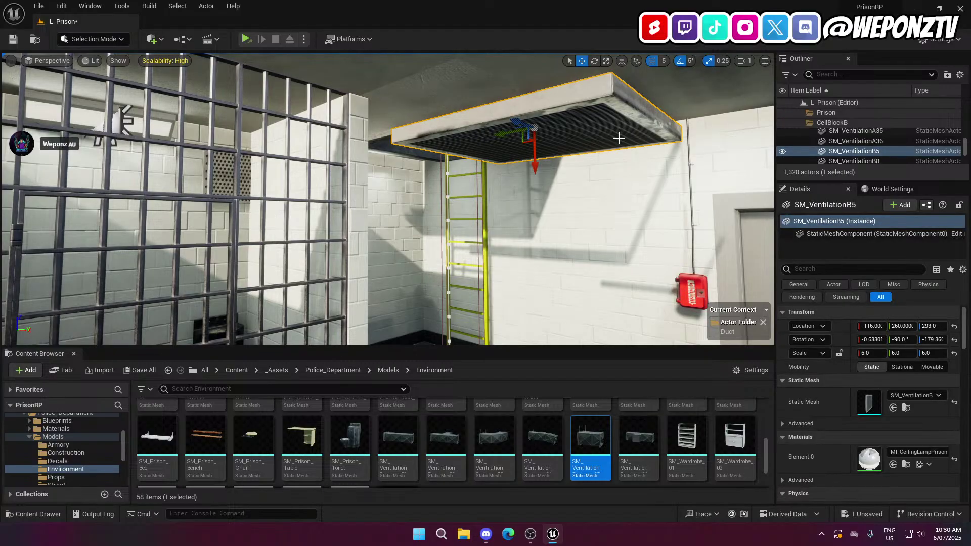
{"action": "key", "text": "Delete"}
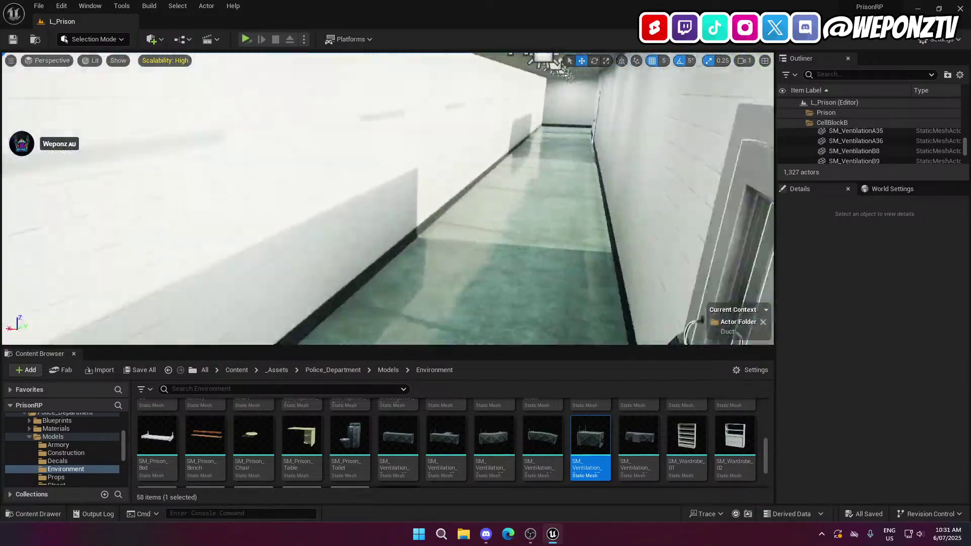
Collapse the Prison folder and select the loose horizontal duct piece above the cell blocks to find it in the Duct folder
{"action": "right_click_drag", "start_coordinate": [388, 198], "coordinate": [230, 219]}
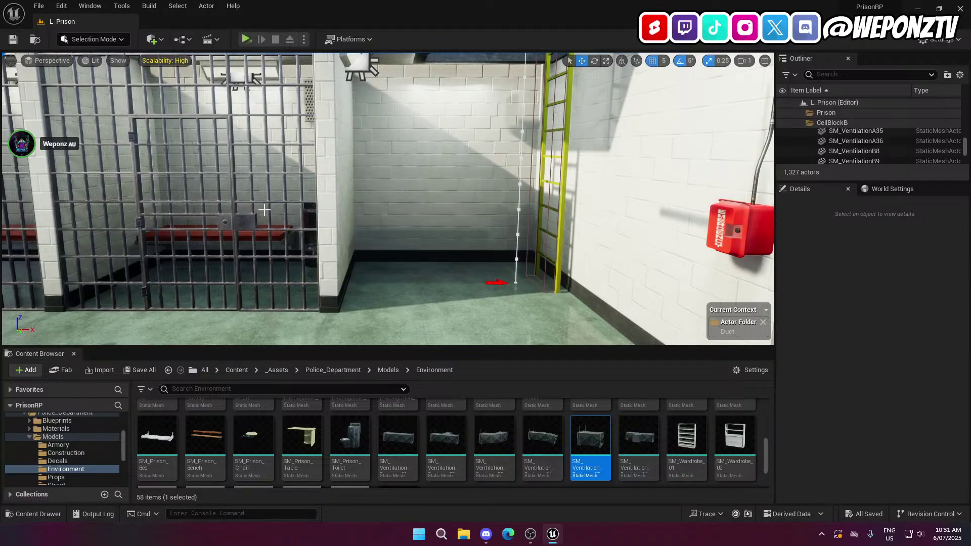
{"action": "right_click_drag", "start_coordinate": [258, 203], "coordinate": [266, 209]}
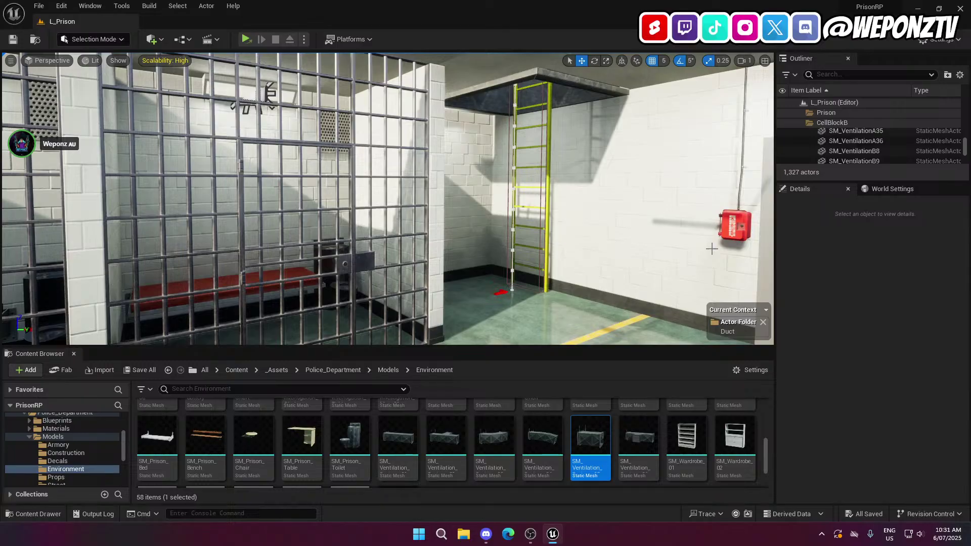
{"action": "right_click_drag", "start_coordinate": [542, 204], "coordinate": [632, 223]}
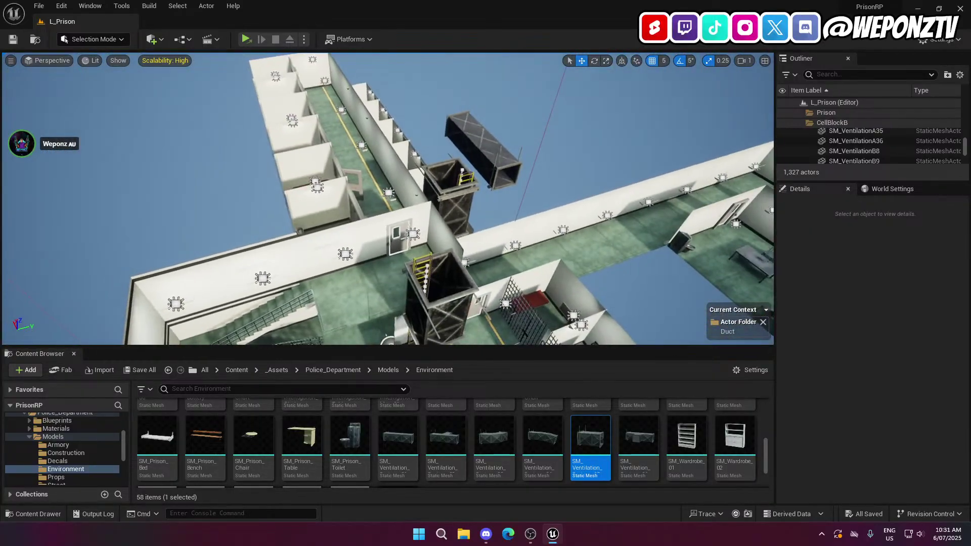
{"action": "left_click", "coordinate": [834, 102]}
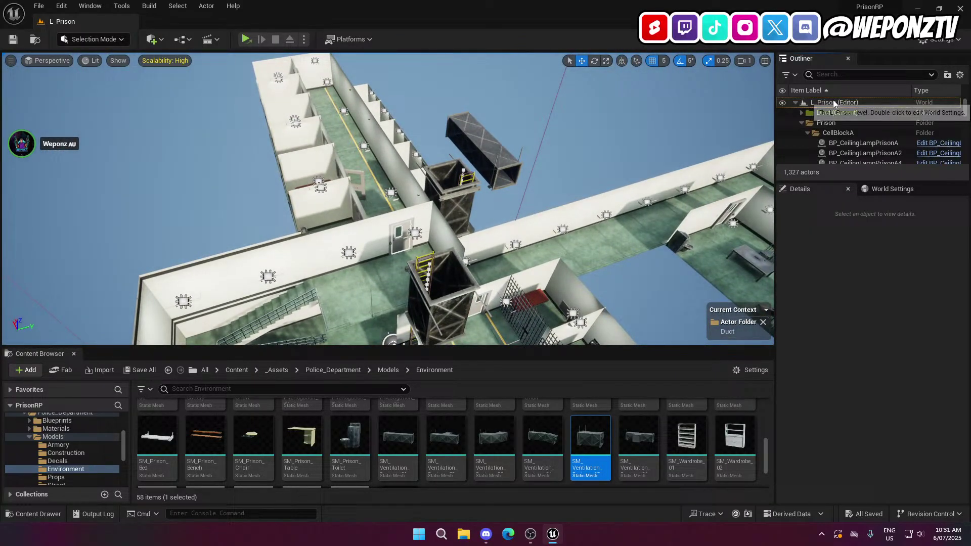
{"action": "left_click", "coordinate": [802, 123]}
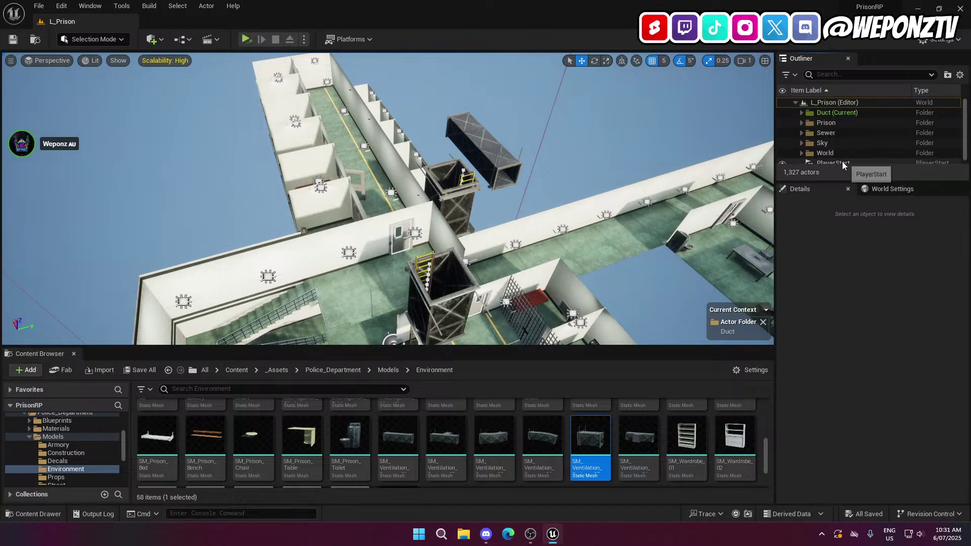
{"action": "left_click", "coordinate": [824, 111]}
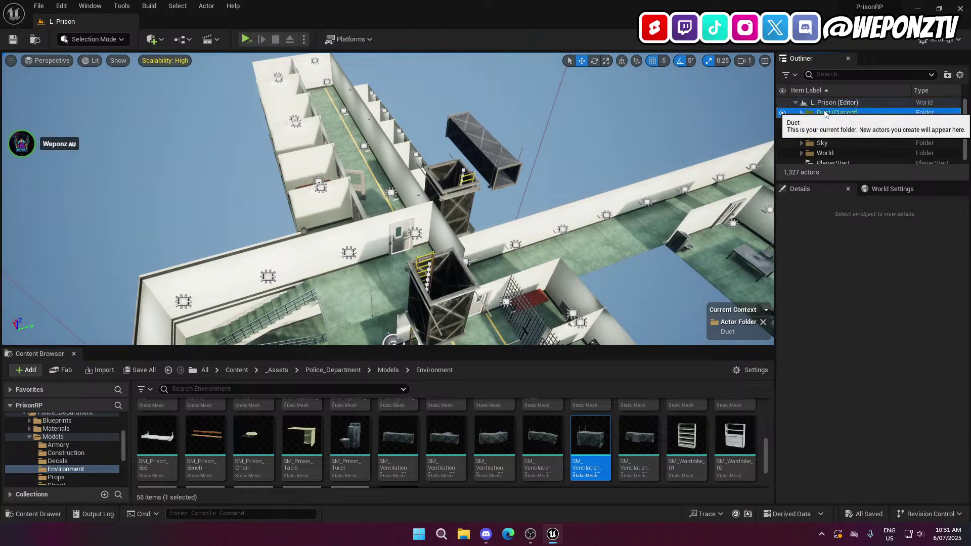
{"action": "left_click", "coordinate": [479, 145]}
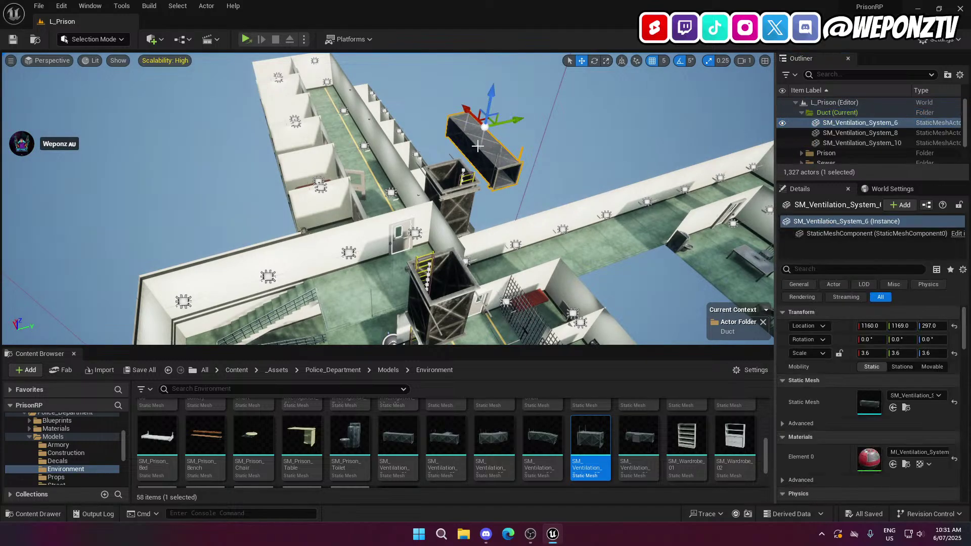
Duplicate the vertical duct shaft SM_Ventilation_System_8 above the cell block ladder
{"action": "right_click_drag", "start_coordinate": [570, 135], "coordinate": [340, 98]}
{"action": "key", "text": "a"}
{"action": "key", "text": "d"}
{"action": "key", "text": "s"}
{"action": "right_click_drag", "start_coordinate": [575, 134], "coordinate": [575, 134]}
{"action": "left_click", "coordinate": [450, 246]}
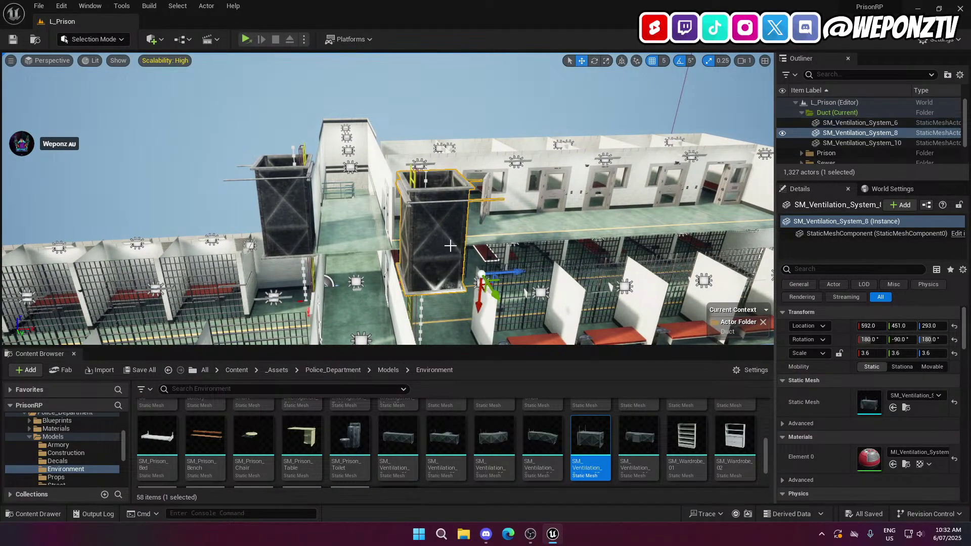
{"action": "key", "text": "ctrl+d"}
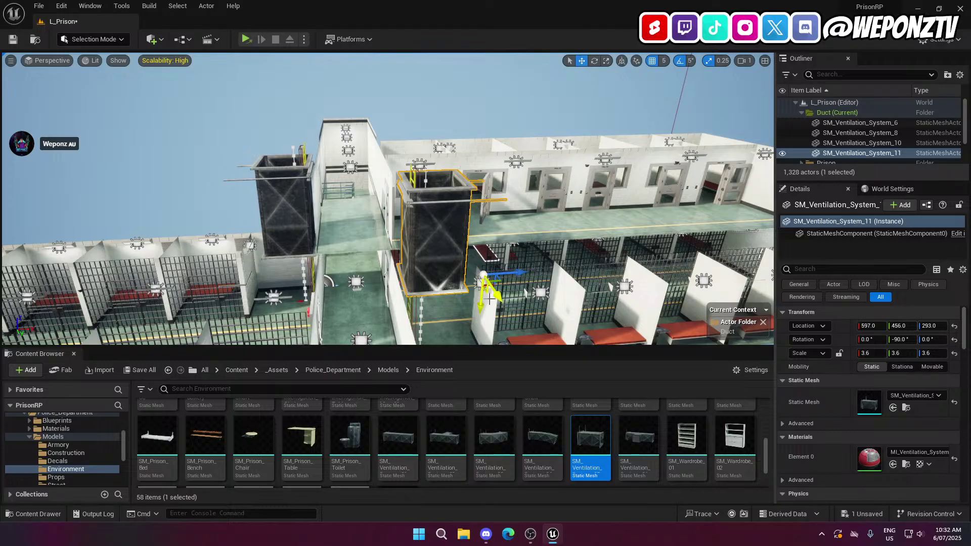
{"action": "key", "text": "f"}
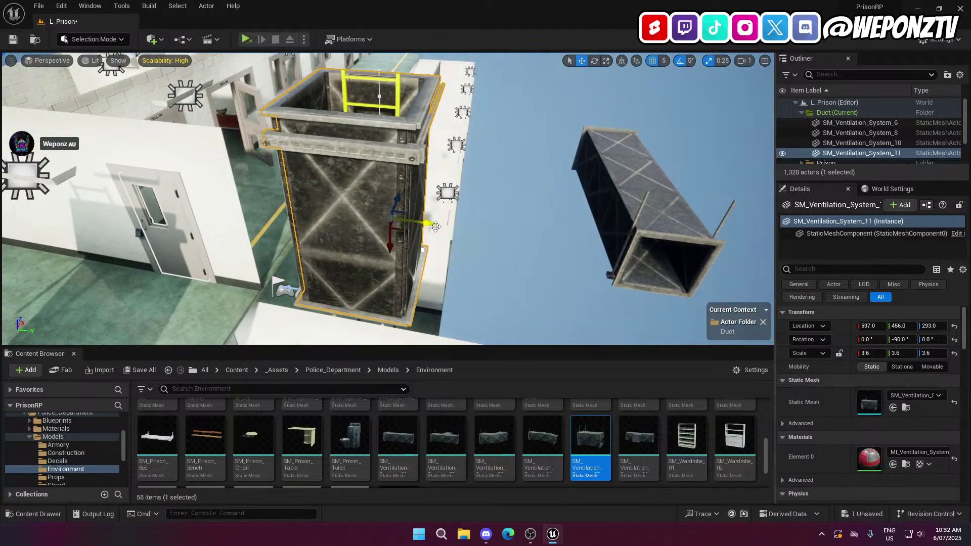
Align the duplicated duct shaft with the original at X 592, Y 451
{"action": "left_click_drag", "start_coordinate": [436, 223], "coordinate": [431, 222]}
{"action": "key", "text": "d"}
{"action": "right_click_drag", "start_coordinate": [435, 233], "coordinate": [319, 233]}
{"action": "right_click_drag", "start_coordinate": [459, 235], "coordinate": [456, 271]}
{"action": "key", "text": "w"}
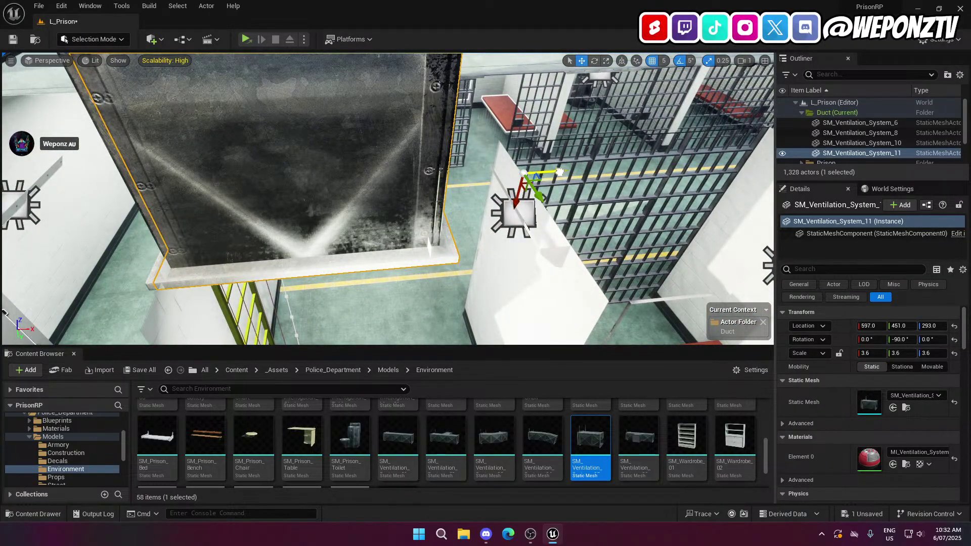
{"action": "left_click_drag", "start_coordinate": [560, 172], "coordinate": [555, 172]}
{"action": "key", "text": "s"}
{"action": "right_click_drag", "start_coordinate": [546, 188], "coordinate": [514, 187]}
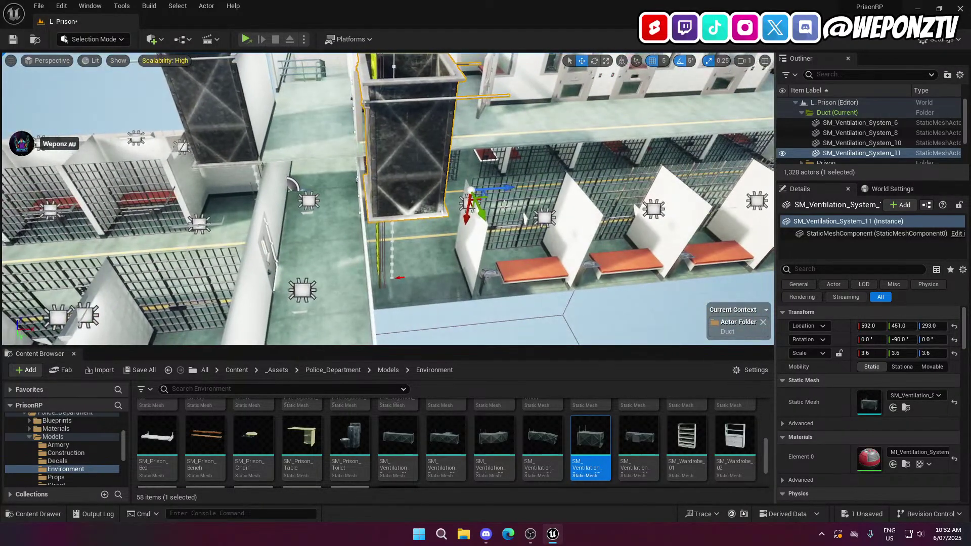
Move the duplicated duct to X 342 and lay it horizontal by rotating it to 0° about Y
{"action": "left_click_drag", "start_coordinate": [510, 188], "coordinate": [423, 188]}
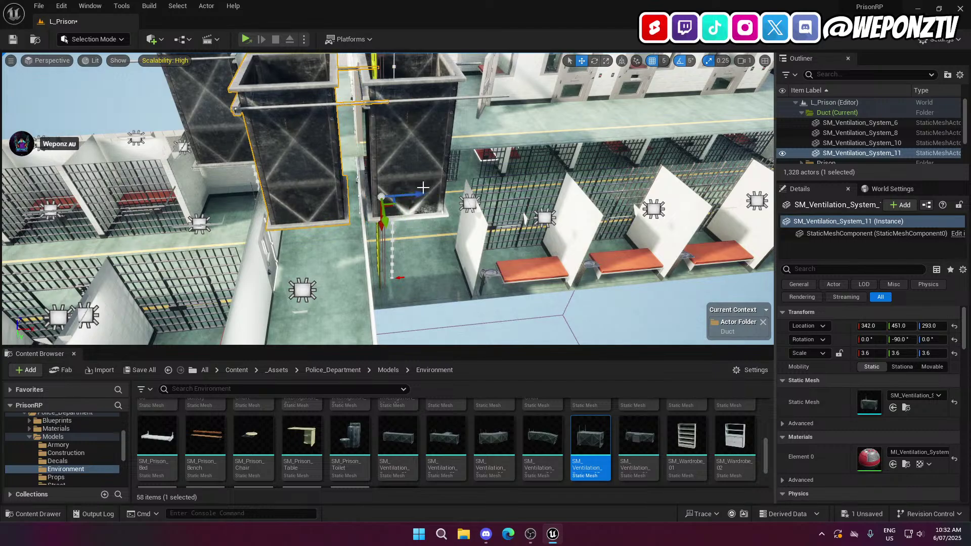
{"action": "left_click", "coordinate": [595, 61]}
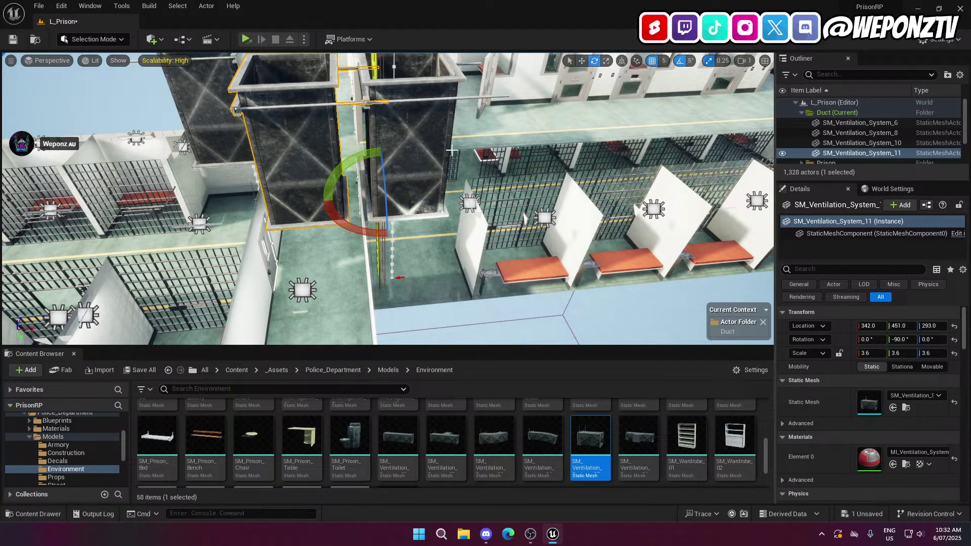
{"action": "left_click_drag", "start_coordinate": [348, 156], "coordinate": [365, 225]}
{"action": "left_click", "coordinate": [581, 61]}
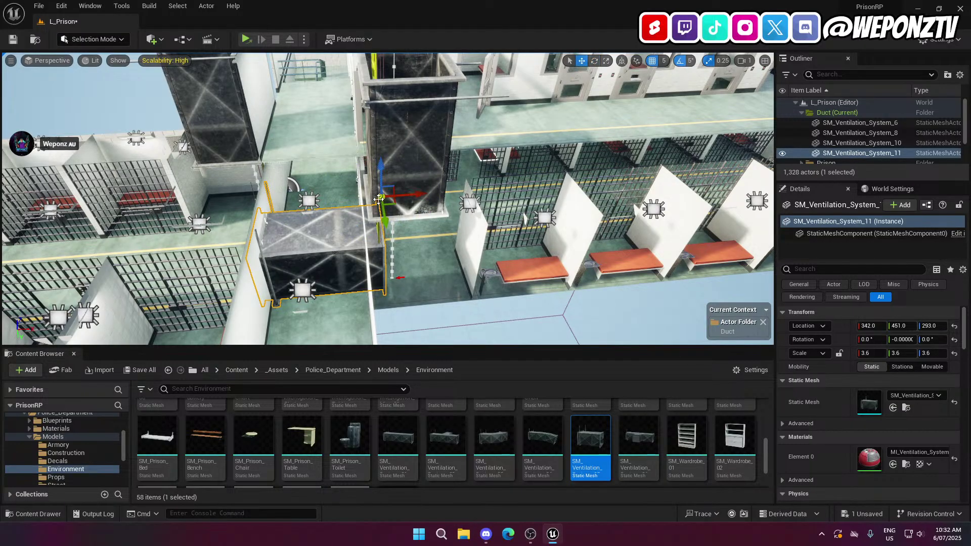
Raise the horizontal duct piece between the two ladder shafts to Z 593
{"action": "left_click_drag", "start_coordinate": [379, 174], "coordinate": [378, 68]}
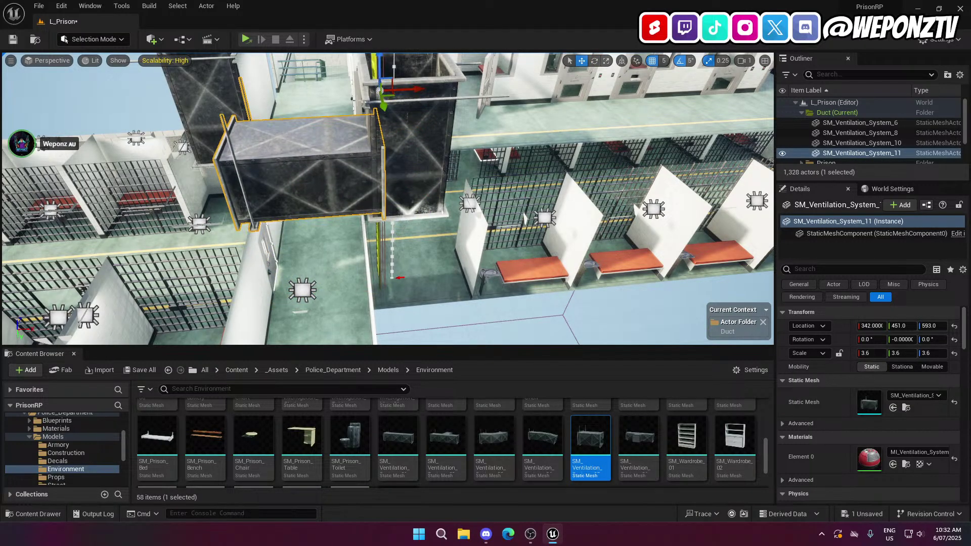
{"action": "key", "text": "a"}
{"action": "right_click_drag", "start_coordinate": [375, 195], "coordinate": [373, 152]}
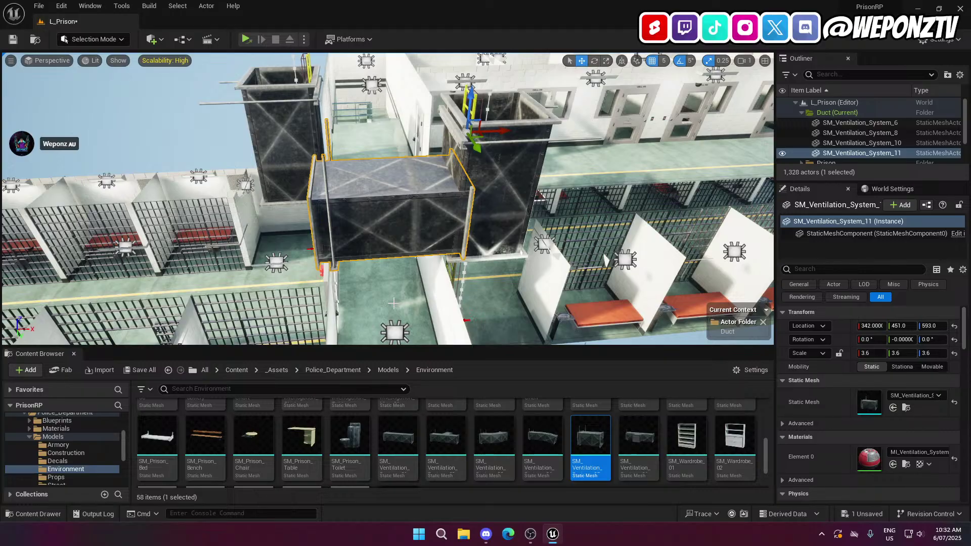
{"action": "right_click_drag", "start_coordinate": [466, 175], "coordinate": [622, 134]}
{"action": "right_click_drag", "start_coordinate": [387, 199], "coordinate": [466, 202]}
Place a curved ventilation duct mesh beside the ladder shafts and set its scale to 3.6 on all three axes
{"action": "left_click", "coordinate": [491, 431]}
{"action": "left_click_drag", "start_coordinate": [490, 431], "coordinate": [426, 172]}
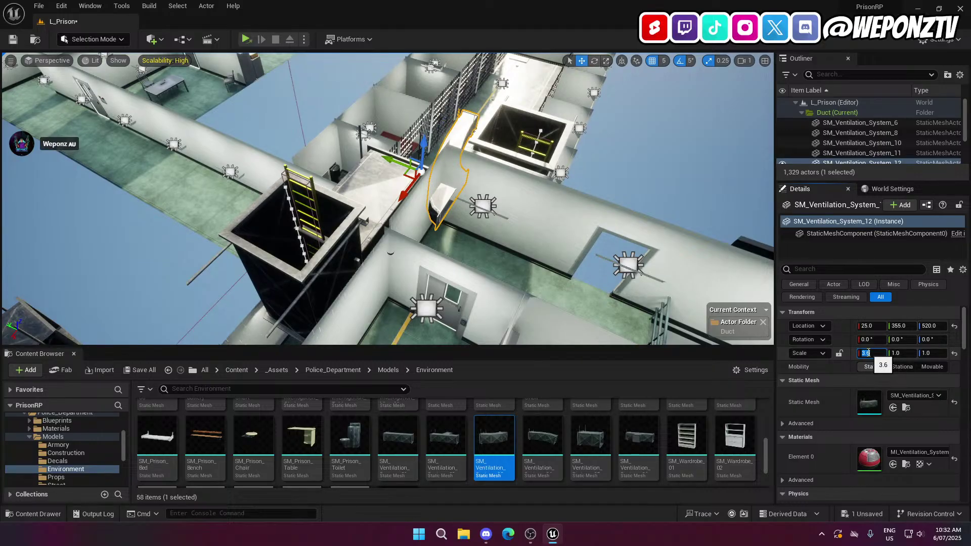
{"action": "left_click", "coordinate": [931, 354]}
{"action": "type", "text": "3.6"}
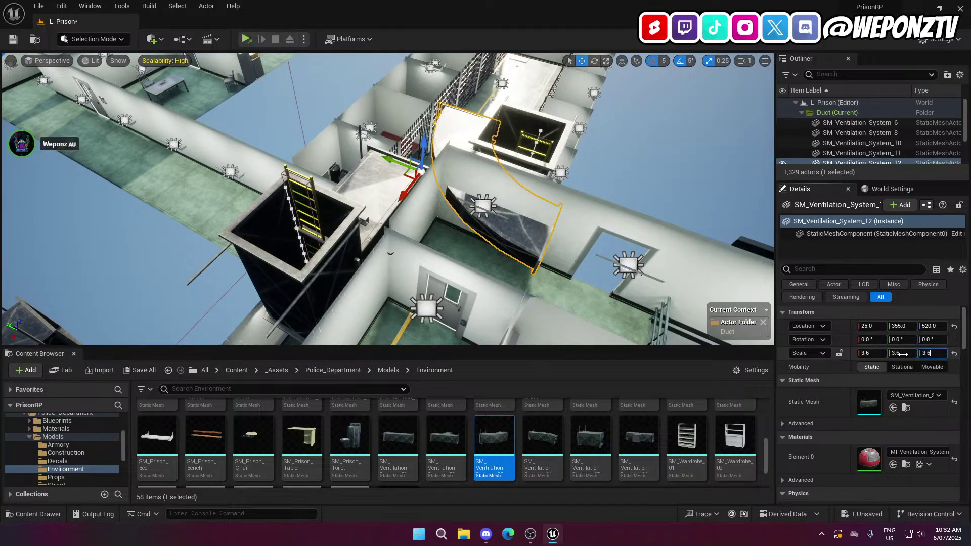
{"action": "key", "text": "Return"}
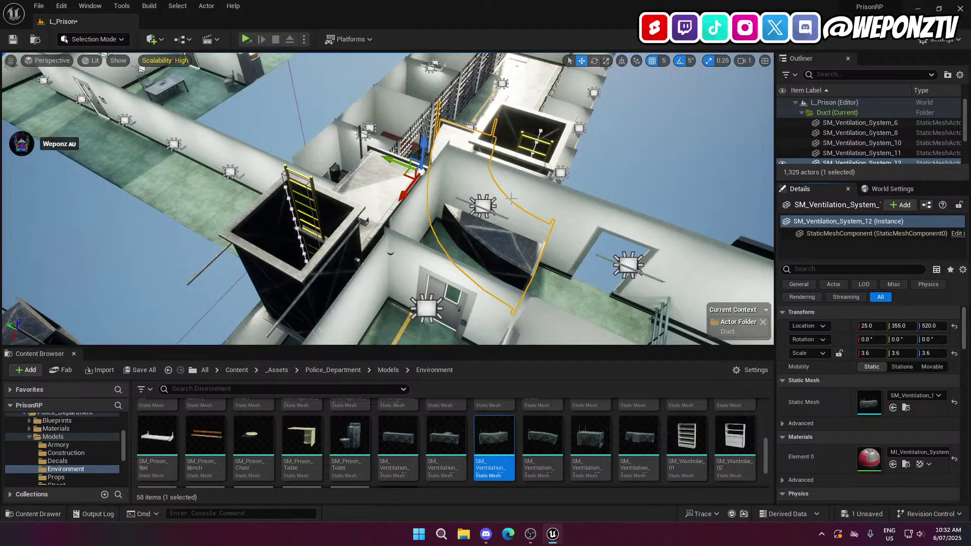
Rotate the curved duct 90° about Z, try it at Z 860 between the ladder shafts, and delete it
{"action": "mouse_move", "coordinate": [458, 155]}
{"action": "right_mouse_down"}
{"action": "mouse_move", "coordinate": [400, 132]}
{"action": "mouse_move", "coordinate": [395, 162]}
{"action": "mouse_move", "coordinate": [458, 155]}
{"action": "right_mouse_up"}
{"action": "left_click", "coordinate": [595, 61]}
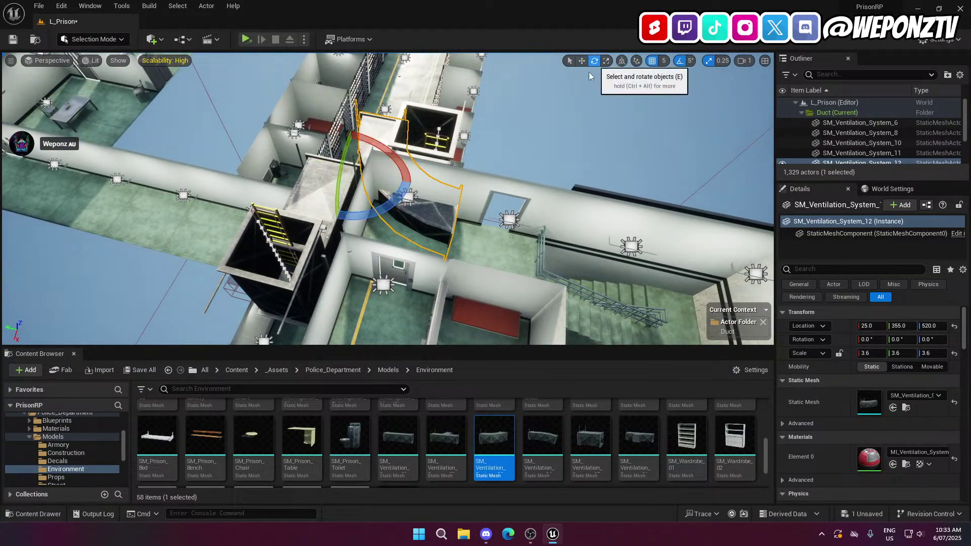
{"action": "left_click_drag", "start_coordinate": [402, 187], "coordinate": [375, 198]}
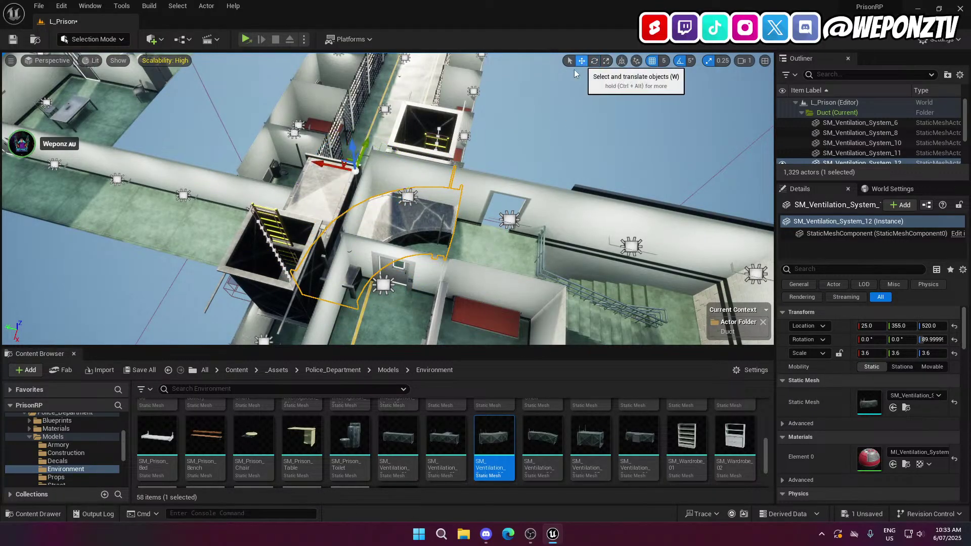
{"action": "left_click_drag", "start_coordinate": [347, 148], "coordinate": [344, 70]}
{"action": "right_click_drag", "start_coordinate": [385, 197], "coordinate": [607, 263]}
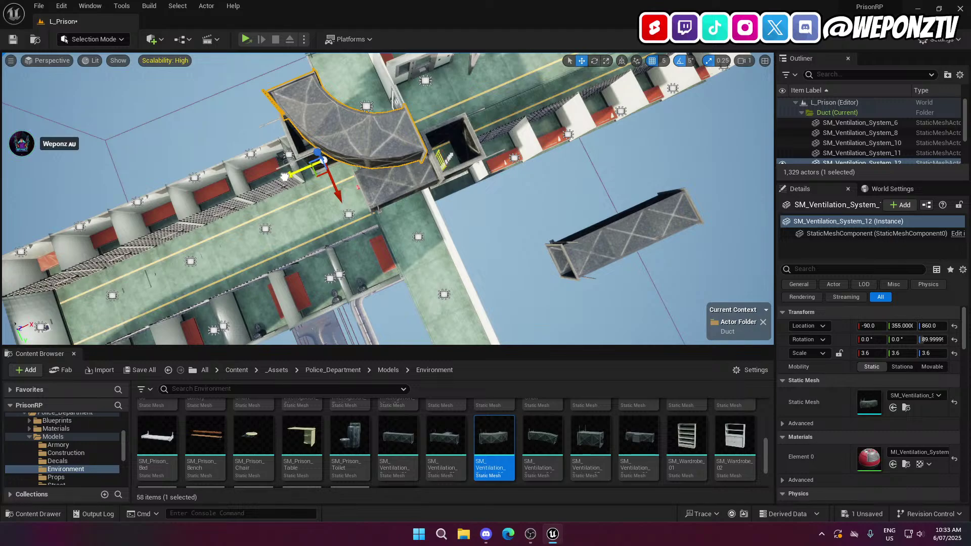
{"action": "right_click_drag", "start_coordinate": [411, 201], "coordinate": [355, 227]}
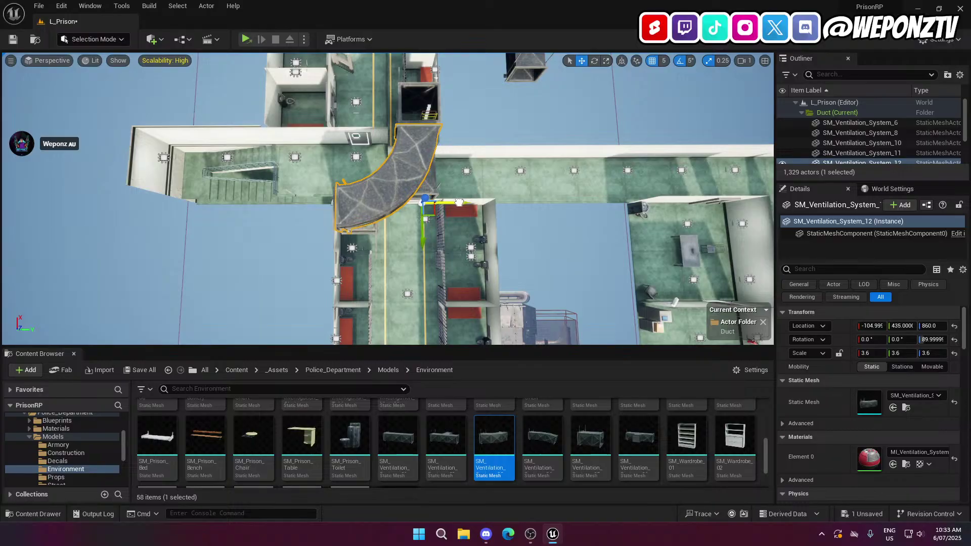
{"action": "right_click_drag", "start_coordinate": [457, 203], "coordinate": [392, 197]}
{"action": "key", "text": "Delete"}
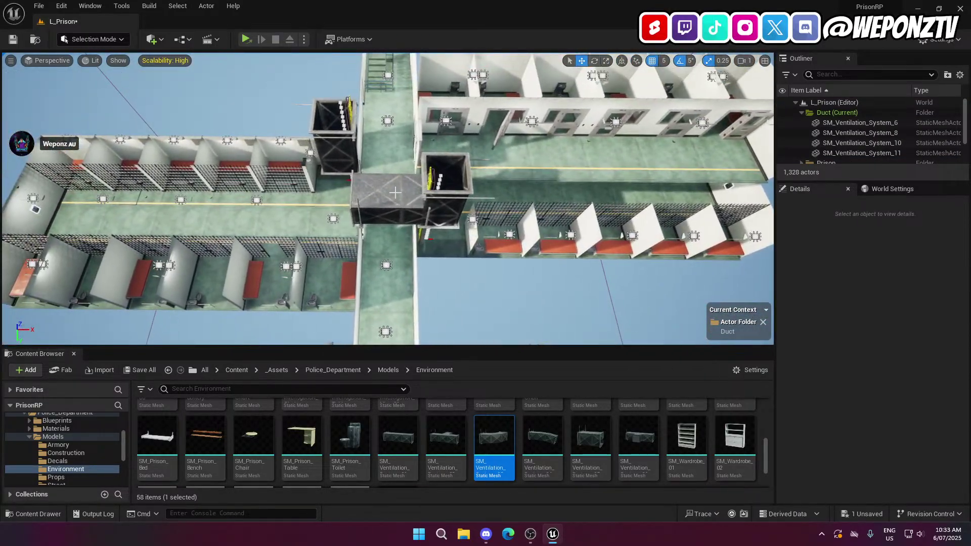
Raise the straight horizontal duct SM_Ventilation_System_11 to Z 938 and shift it to X 292
{"action": "left_click", "coordinate": [392, 197]}
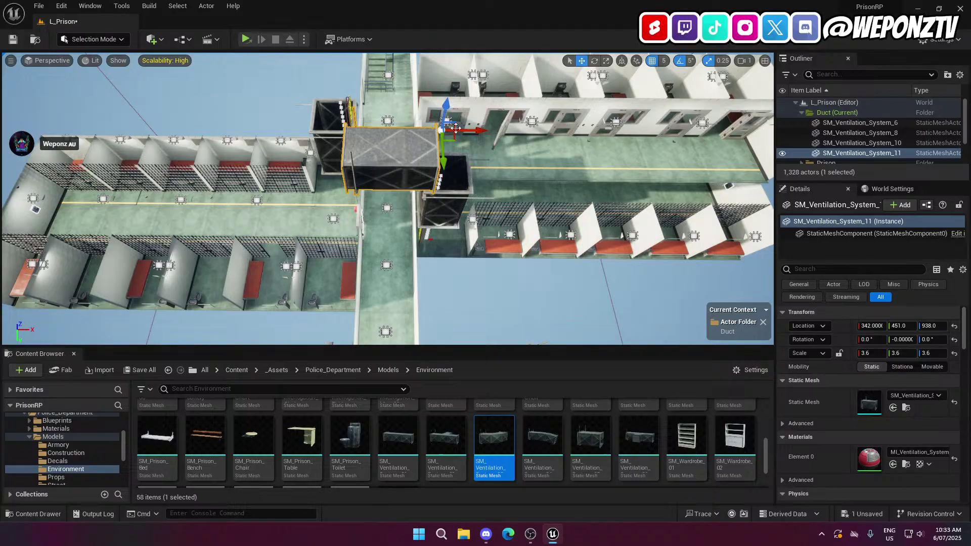
{"action": "right_click_drag", "start_coordinate": [456, 128], "coordinate": [445, 133]}
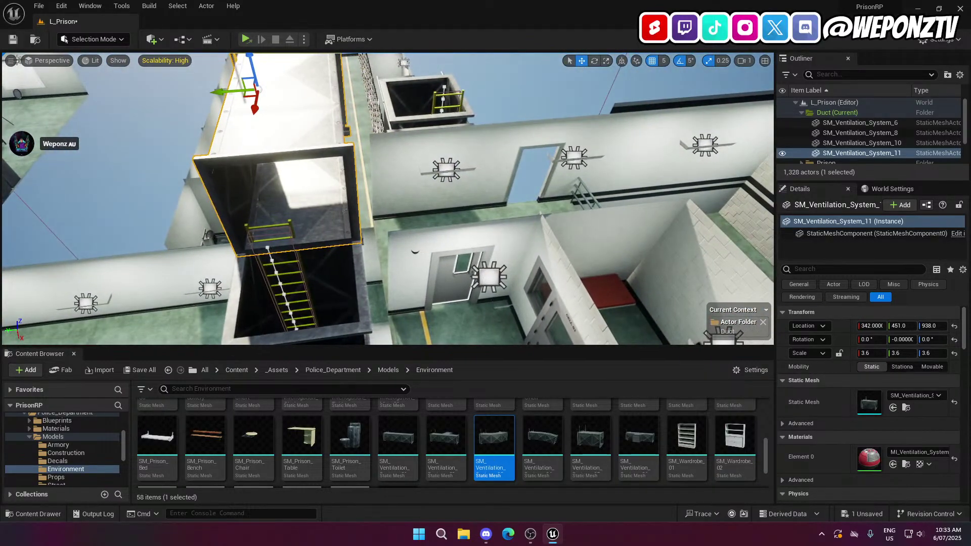
{"action": "key", "text": "f"}
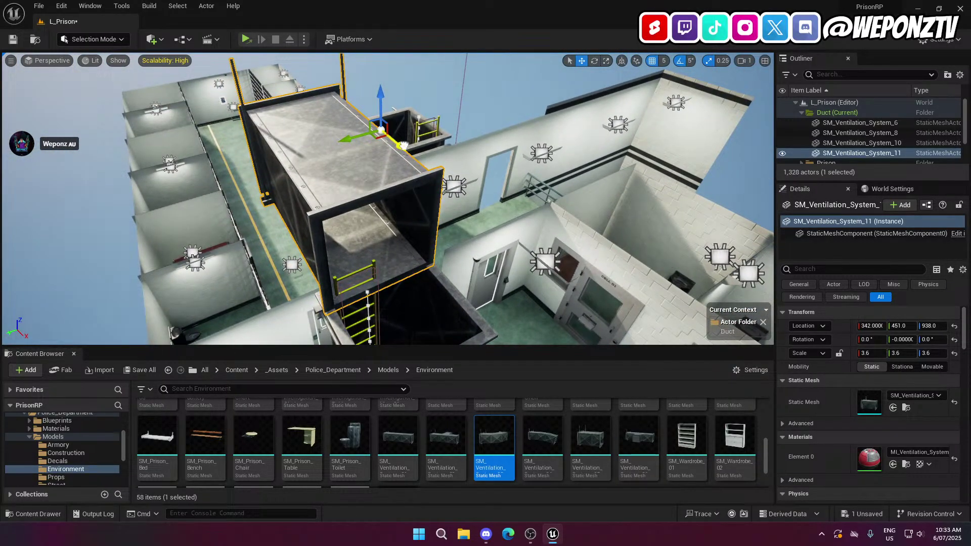
{"action": "left_click_drag", "start_coordinate": [403, 147], "coordinate": [374, 129]}
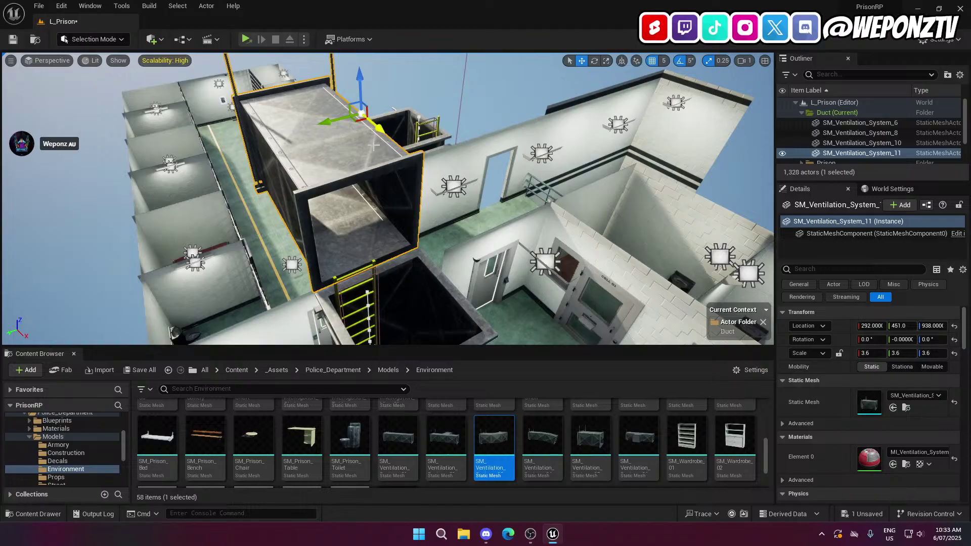
{"action": "right_click_drag", "start_coordinate": [374, 146], "coordinate": [446, 134]}
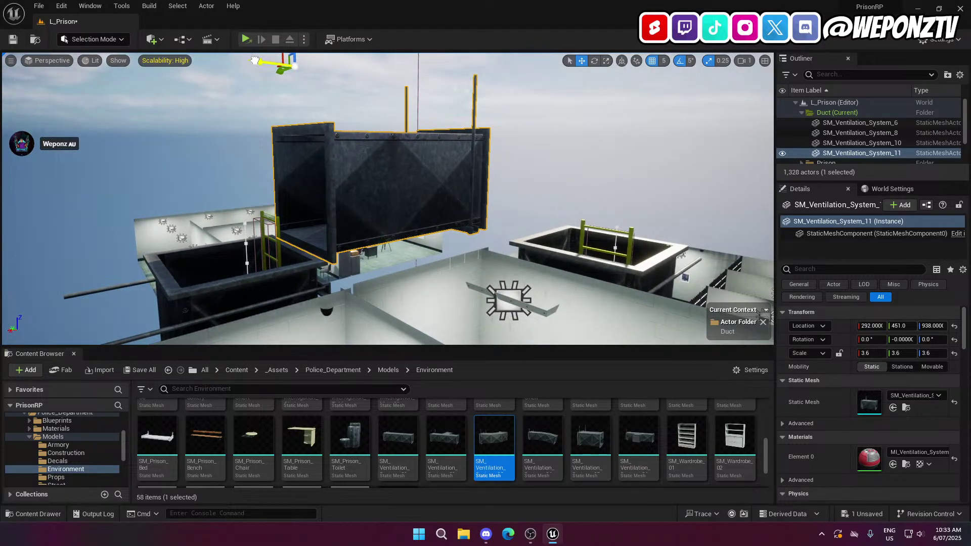
Shift the horizontal duct to X 312 and raise it to Z 963
{"action": "left_click_drag", "start_coordinate": [255, 60], "coordinate": [242, 60]}
{"action": "right_click_drag", "start_coordinate": [403, 77], "coordinate": [374, 66]}
{"action": "left_click_drag", "start_coordinate": [321, 90], "coordinate": [320, 76]}
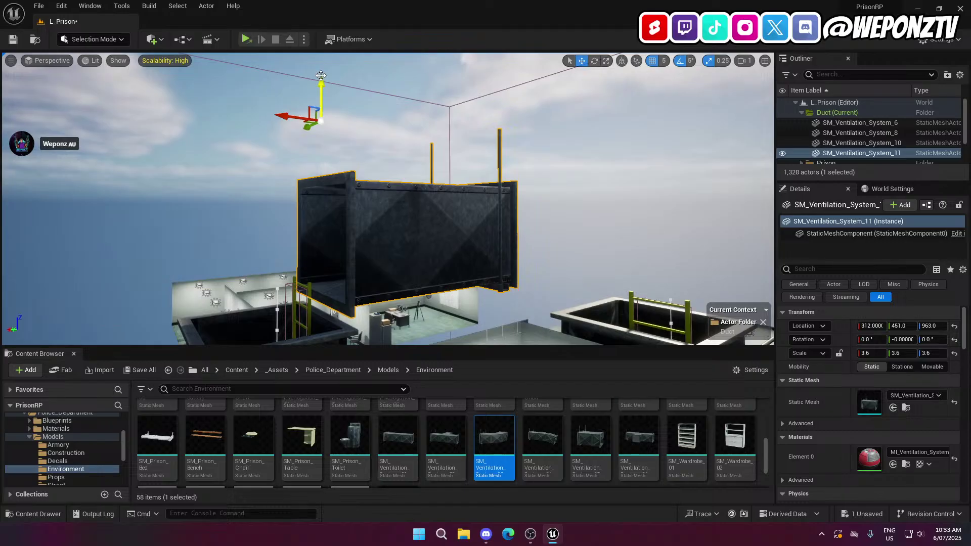
{"action": "key", "text": "End"}
{"action": "key", "text": "ctrl+z"}
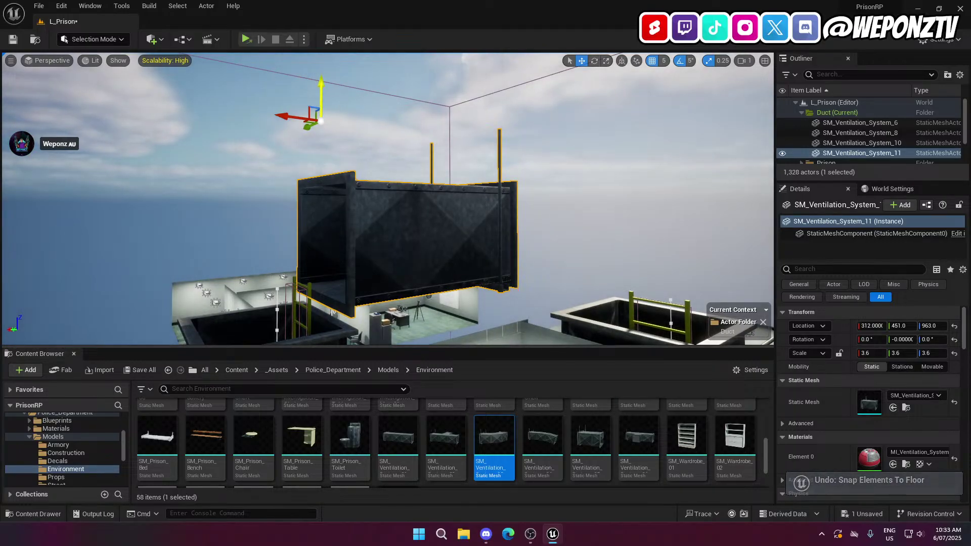
Lower the horizontal duct to Z 943 towards the rim of the ladder shaft
{"action": "left_click_drag", "start_coordinate": [323, 86], "coordinate": [326, 98]}
{"action": "key", "text": "w"}
{"action": "mouse_move", "coordinate": [325, 97]}
{"action": "right_mouse_down"}
{"action": "mouse_move", "coordinate": [334, 202]}
{"action": "mouse_move", "coordinate": [323, 106]}
{"action": "right_mouse_up"}
{"action": "key", "text": "s"}
{"action": "key", "text": "s"}
{"action": "mouse_move", "coordinate": [326, 165]}
{"action": "right_mouse_down"}
{"action": "mouse_move", "coordinate": [340, 144]}
{"action": "mouse_move", "coordinate": [339, 173]}
{"action": "right_mouse_up"}
{"action": "key", "text": "s"}
{"action": "key", "text": "s"}
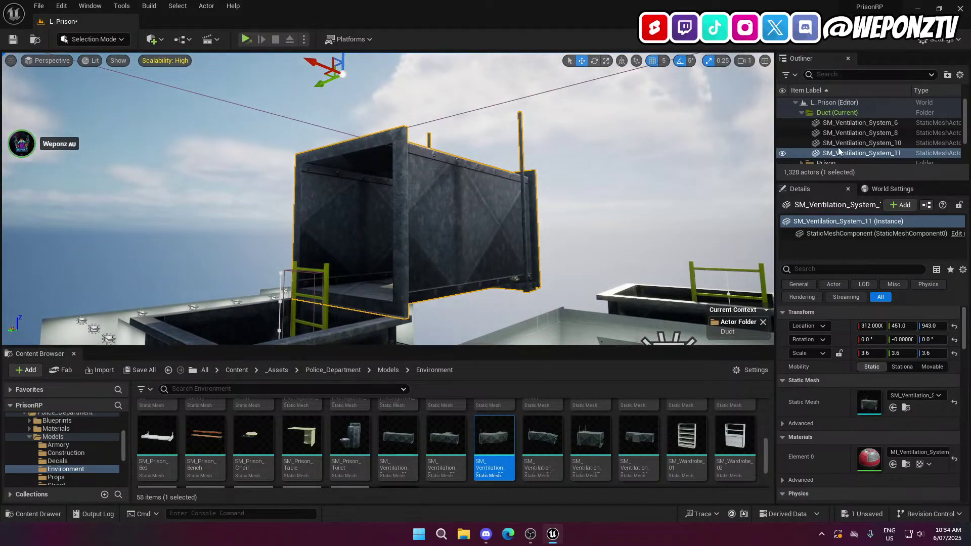
Set the position grid snap size to 1 and fine-tune the horizontal duct's height to Z 945
{"action": "left_click", "coordinate": [663, 61]}
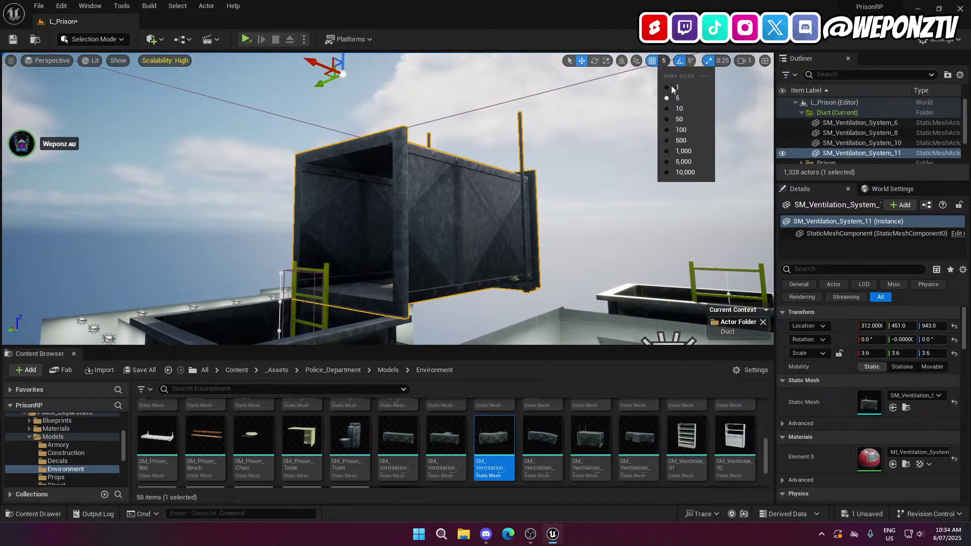
{"action": "left_click", "coordinate": [671, 86]}
{"action": "right_click_drag", "start_coordinate": [464, 105], "coordinate": [463, 105]}
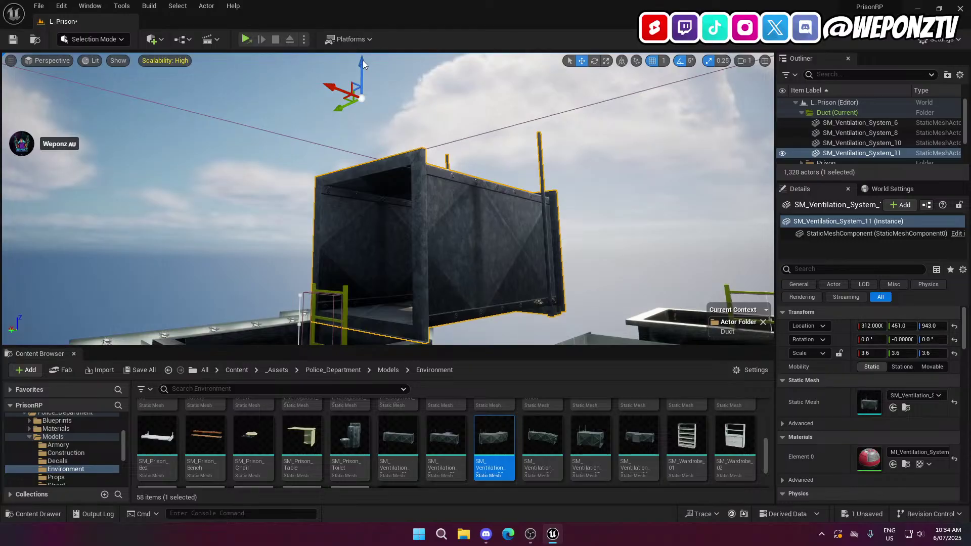
{"action": "left_click_drag", "start_coordinate": [363, 59], "coordinate": [363, 58]}
{"action": "right_click_drag", "start_coordinate": [362, 59], "coordinate": [363, 58]}
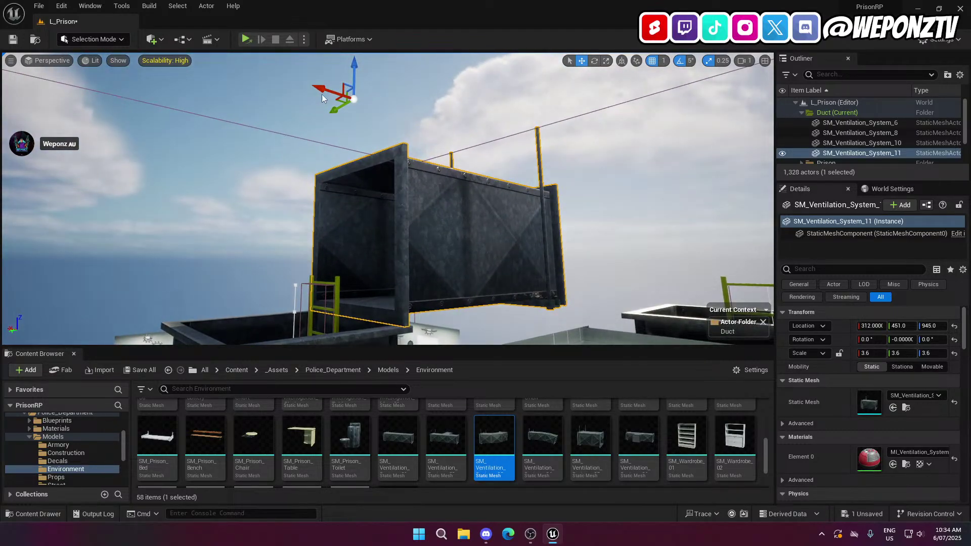
Shift the horizontal duct to X 316 so it meets the shaft opening, and save the level
{"action": "right_click_drag", "start_coordinate": [318, 90], "coordinate": [318, 90]}
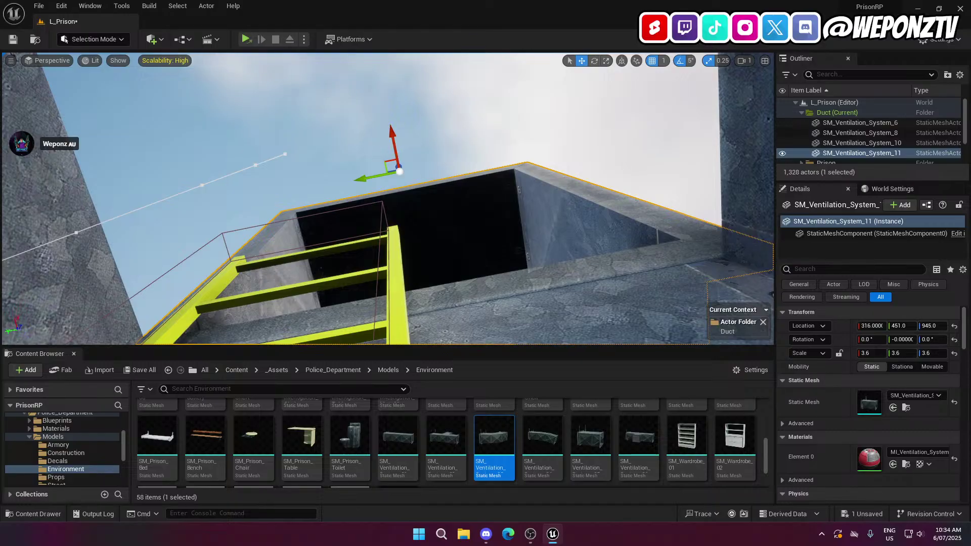
{"action": "right_click_drag", "start_coordinate": [388, 198], "coordinate": [387, 198]}
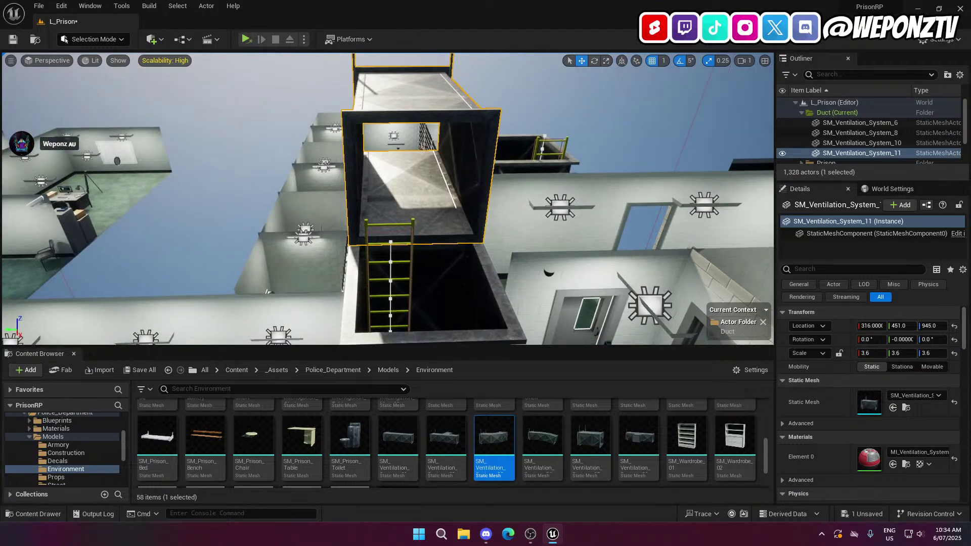
{"action": "right_click_drag", "start_coordinate": [455, 184], "coordinate": [456, 184]}
{"action": "left_click", "coordinate": [19, 40]}
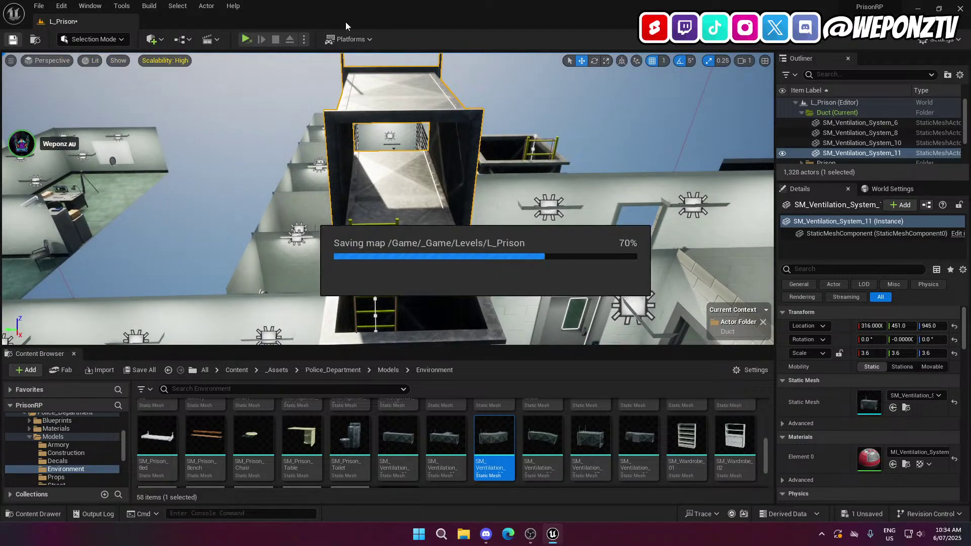
Set the Ladder Length of BP_Ladder4 in the CellBlockA shaft to 22
{"action": "right_click_drag", "start_coordinate": [324, 152], "coordinate": [323, 152]}
{"action": "right_click_drag", "start_coordinate": [401, 273], "coordinate": [401, 273]}
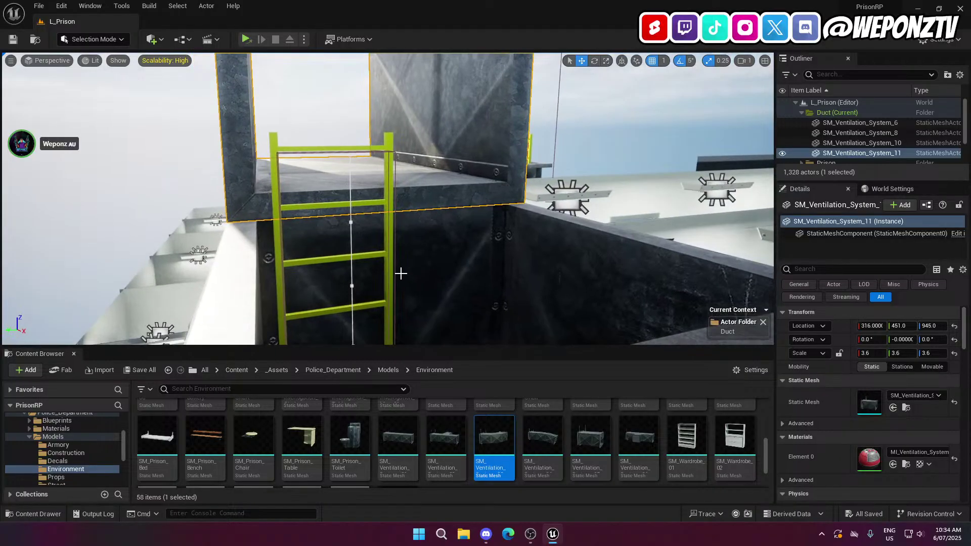
{"action": "left_click", "coordinate": [355, 151]}
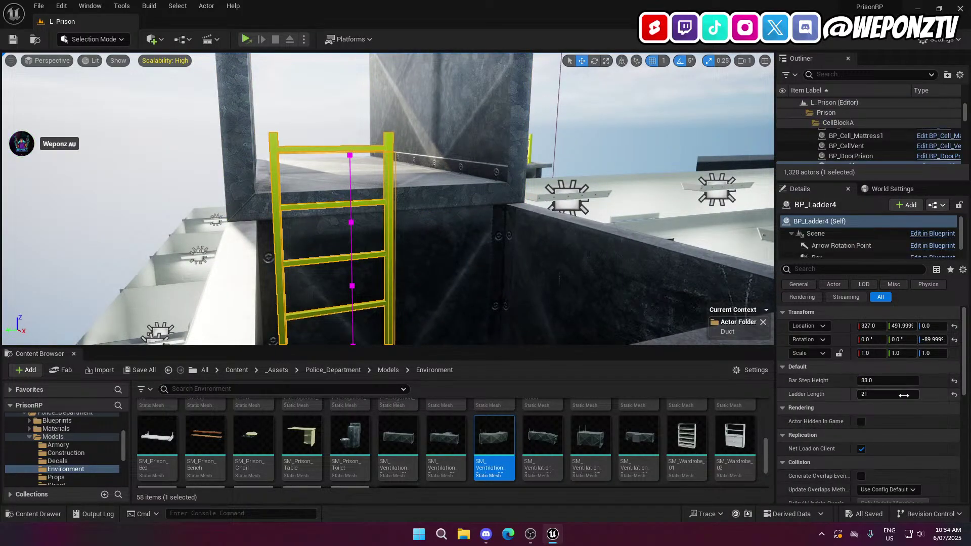
{"action": "left_click", "coordinate": [891, 395]}
{"action": "type", "text": "2"}
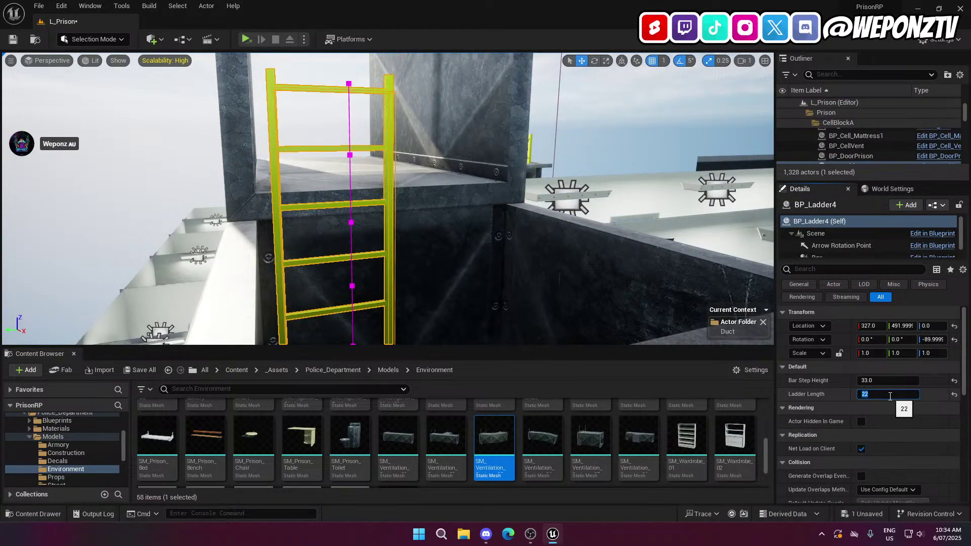
Set the Ladder Length of BP_Ladder5 in CellBlockB to 22 and save the level
{"action": "right_click_drag", "start_coordinate": [506, 253], "coordinate": [506, 253]}
{"action": "right_click_drag", "start_coordinate": [388, 245], "coordinate": [388, 245]}
{"action": "left_click", "coordinate": [403, 230]}
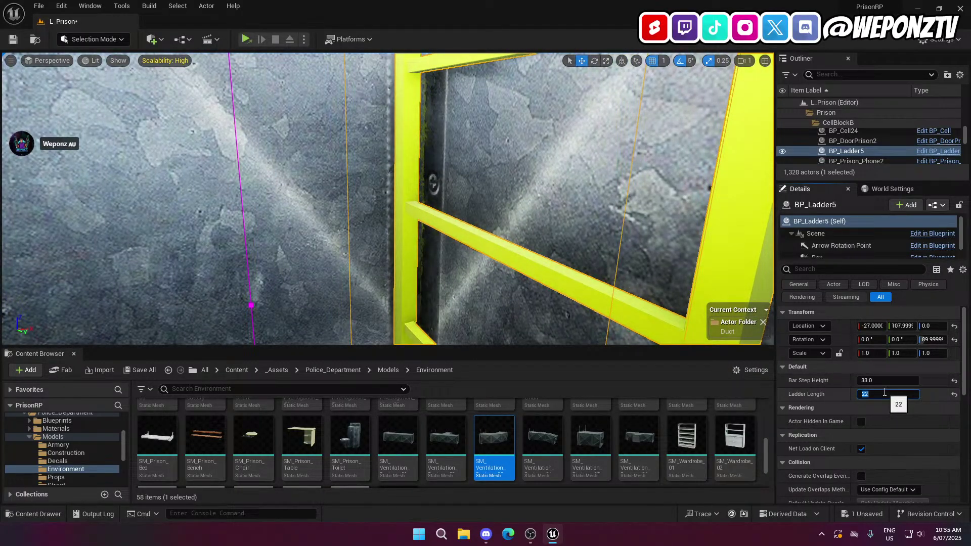
{"action": "right_click_drag", "start_coordinate": [615, 294], "coordinate": [615, 295]}
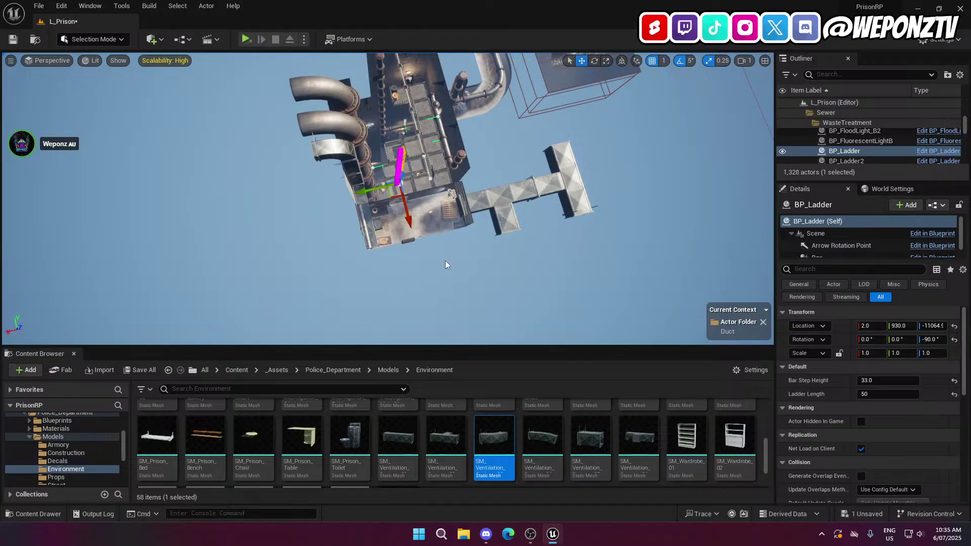
{"action": "right_click_drag", "start_coordinate": [445, 264], "coordinate": [445, 264]}
{"action": "left_click", "coordinate": [11, 44]}
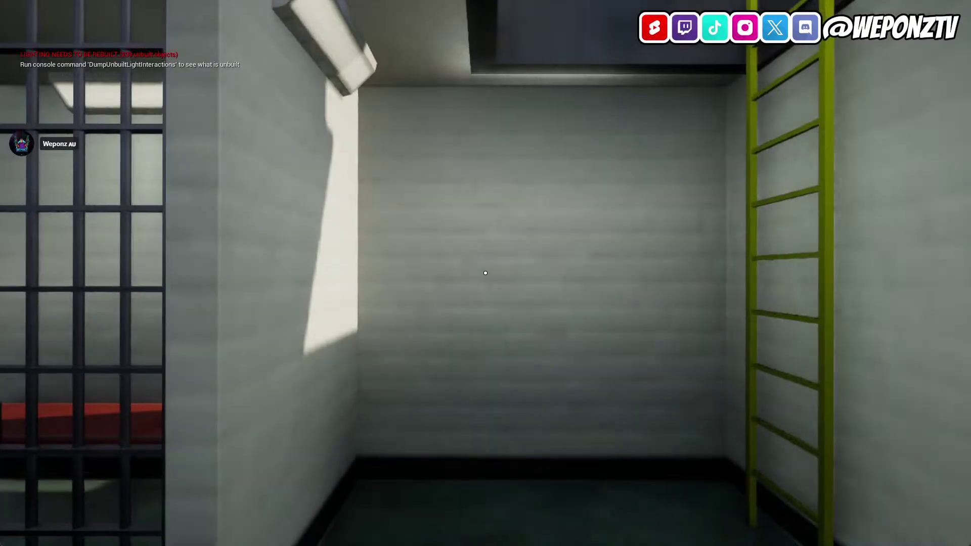
Play-test the route by climbing the ladder into the raised duct, checking both duct ends, and end the play session
{"action": "key", "text": "w"}
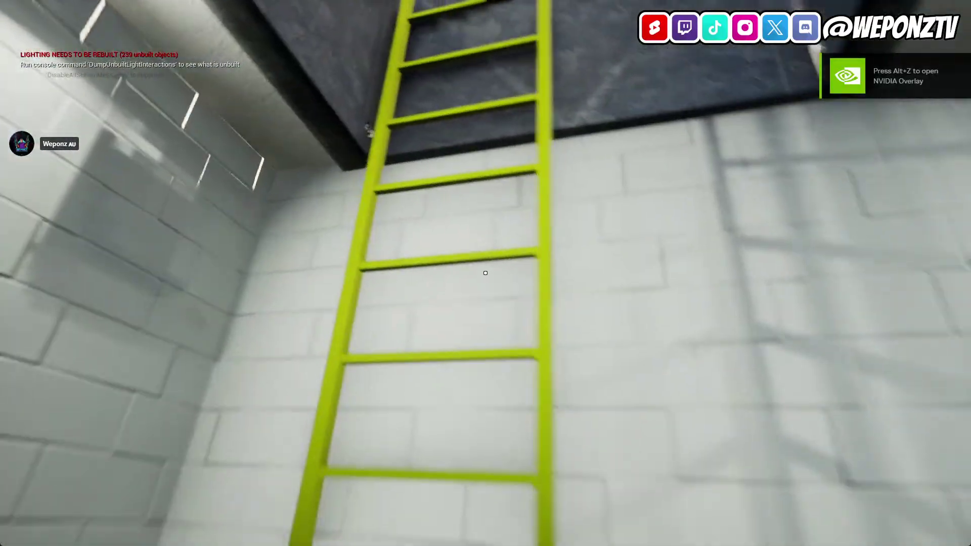
{"action": "key", "text": "w"}
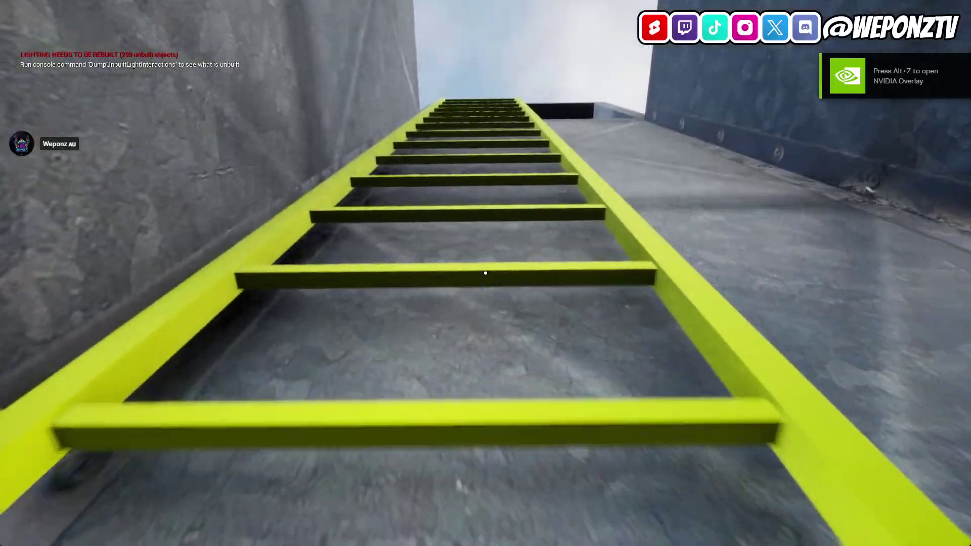
{"action": "key", "text": "w"}
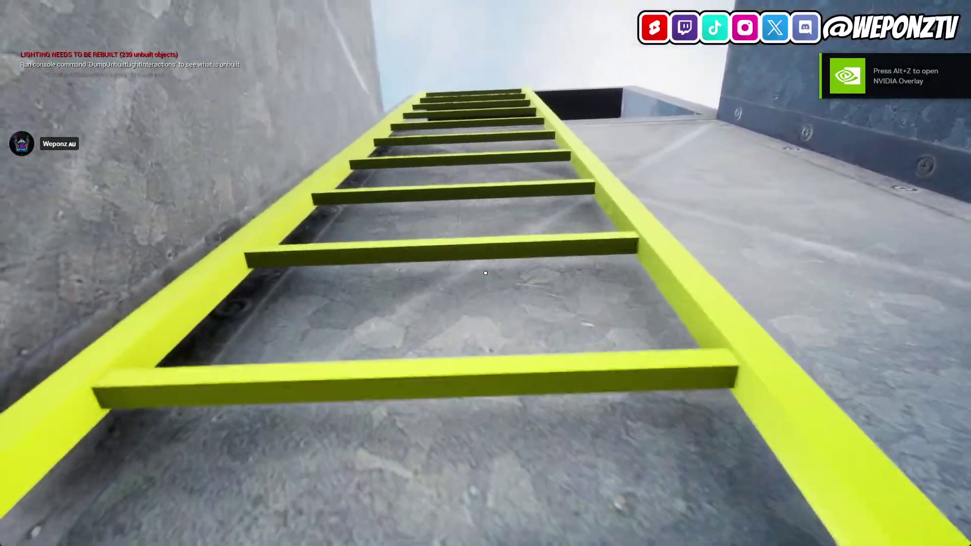
{"action": "key", "text": "w"}
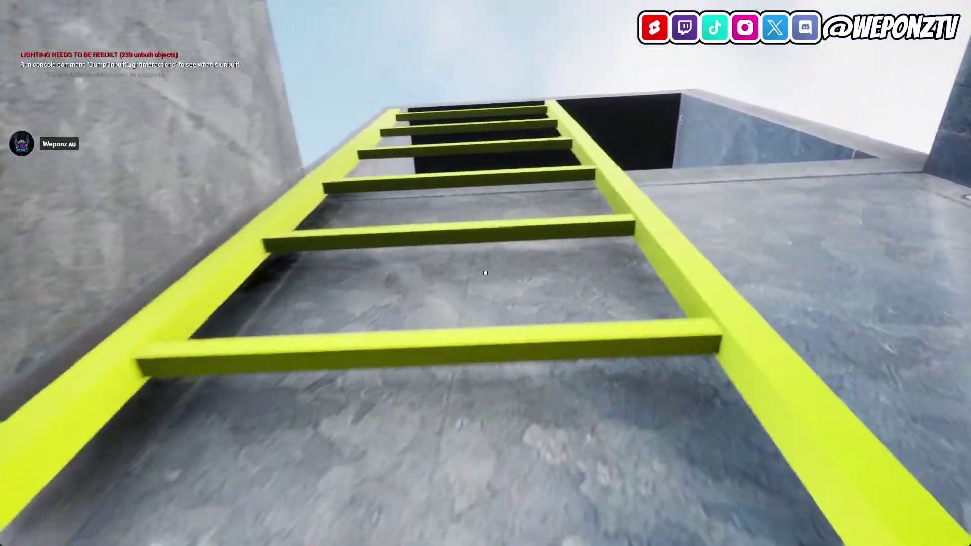
{"action": "key", "text": "w"}
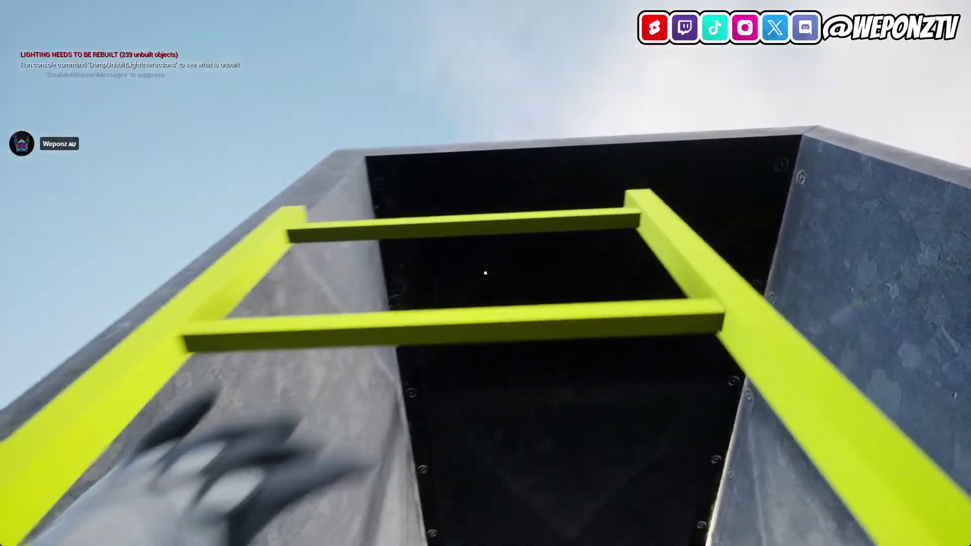
{"action": "key", "text": "w"}
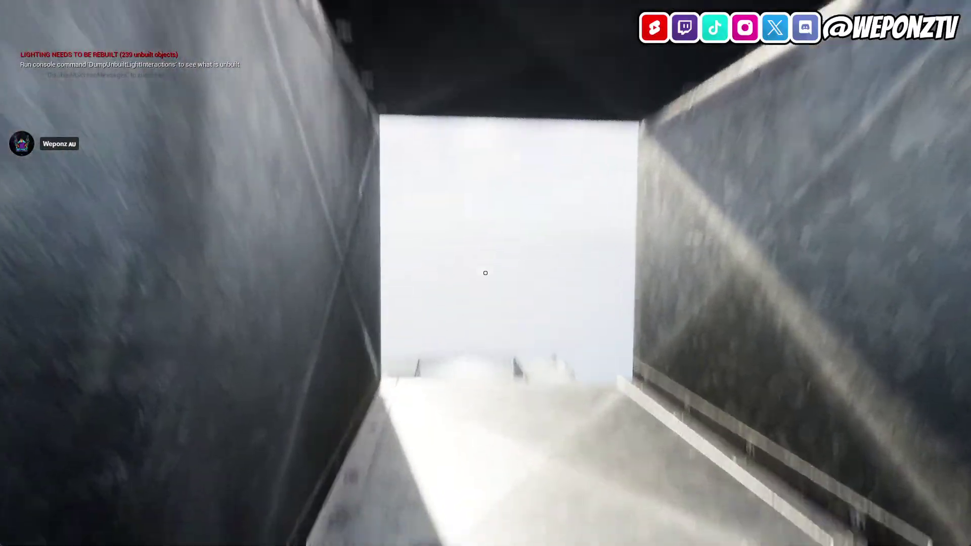
{"action": "key", "text": "w"}
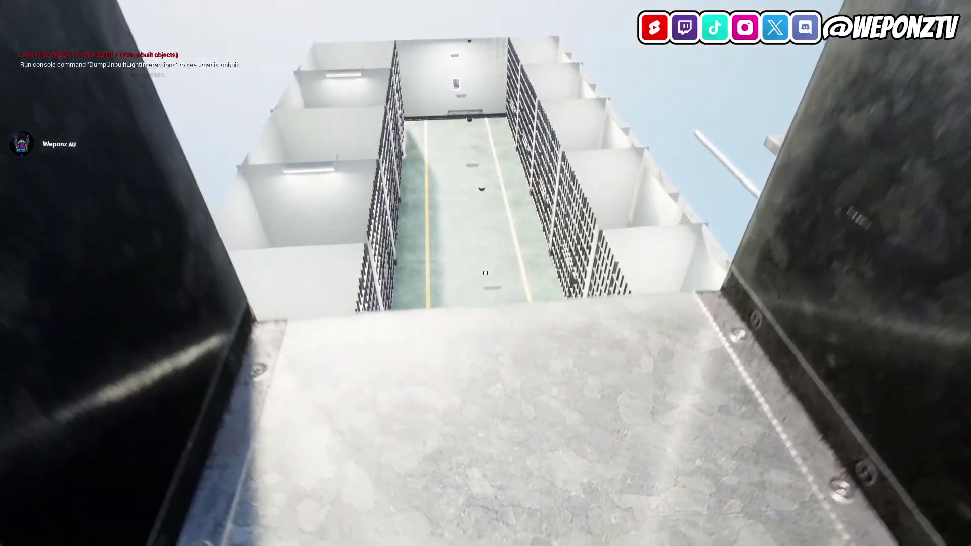
{"action": "key", "text": "w"}
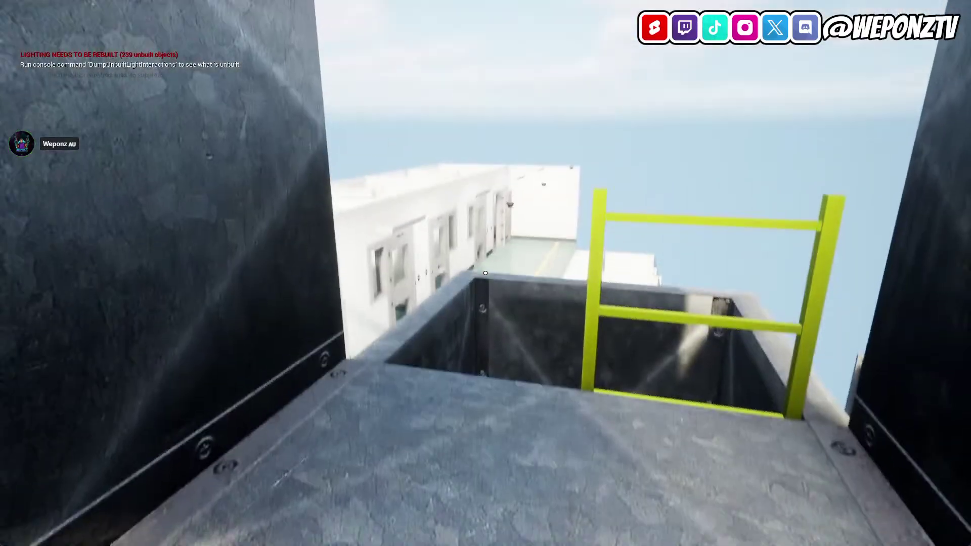
{"action": "key", "text": "w"}
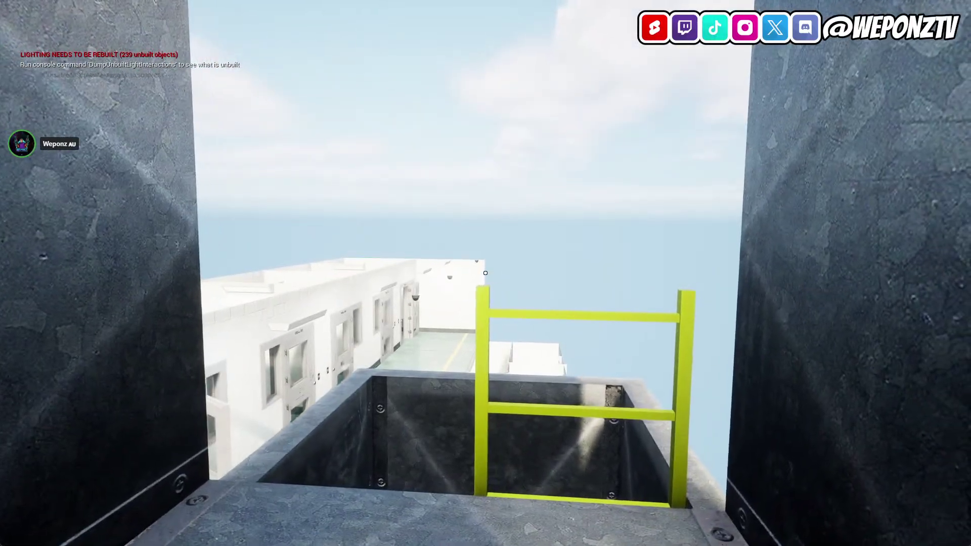
{"action": "key", "text": "w"}
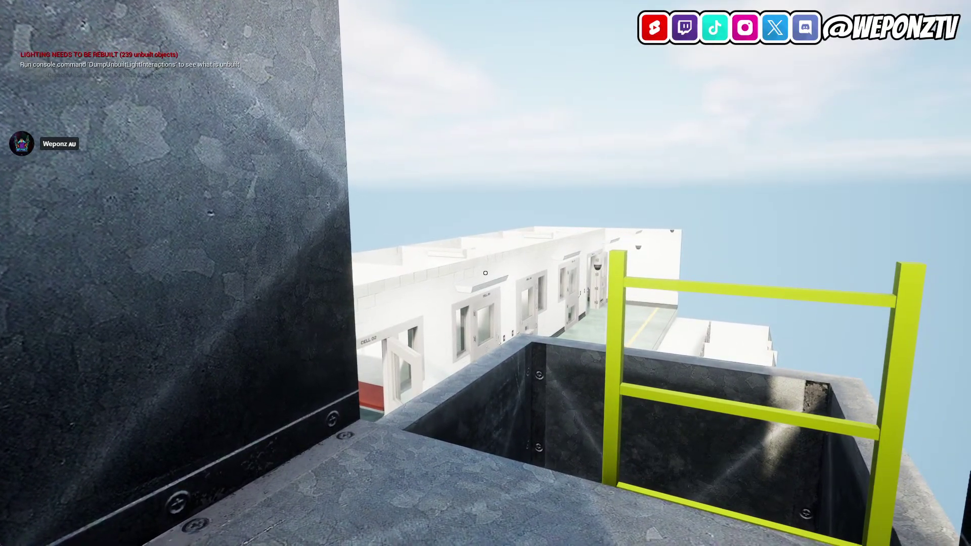
{"action": "key", "text": "Escape"}
Examine the shaft's open top and its junction with the raised horizontal duct from several angles
{"action": "right_click_drag", "start_coordinate": [388, 198], "coordinate": [367, 225]}
{"action": "key", "text": "w"}
{"action": "key", "text": "w"}
{"action": "key", "text": "s"}
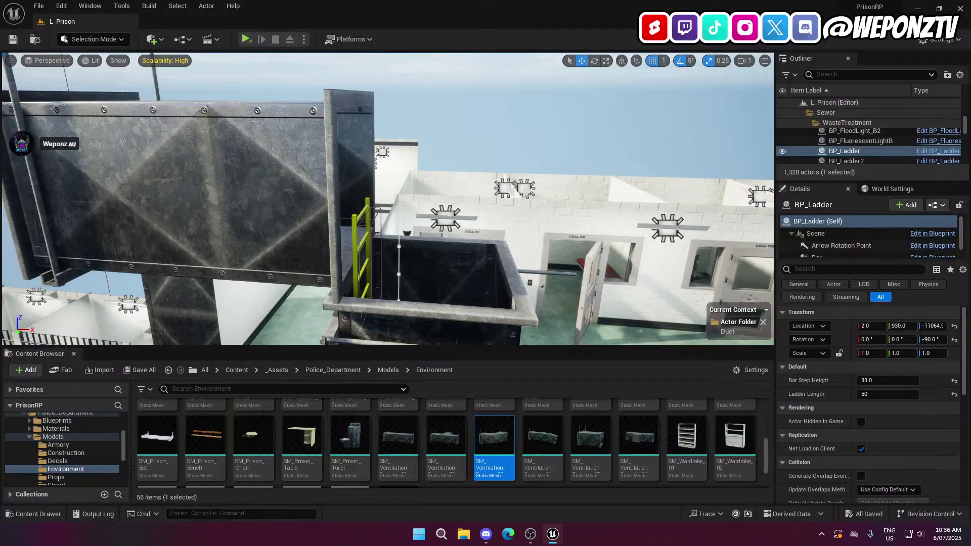
{"action": "key", "text": "s"}
{"action": "mouse_move", "coordinate": [388, 199]}
{"action": "right_mouse_down"}
{"action": "mouse_move", "coordinate": [349, 195]}
{"action": "mouse_move", "coordinate": [383, 197]}
{"action": "right_mouse_up"}
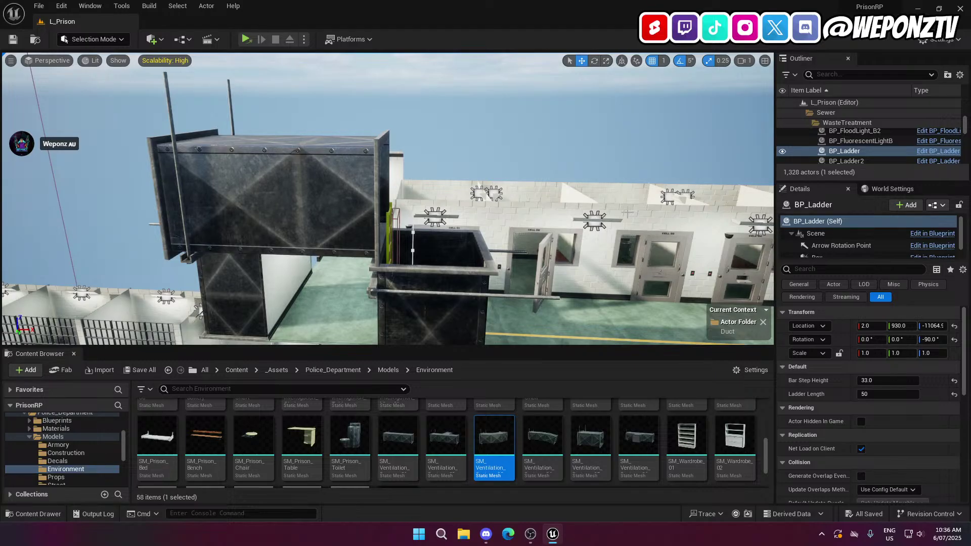
{"action": "mouse_move", "coordinate": [630, 237]}
{"action": "right_mouse_down"}
{"action": "mouse_move", "coordinate": [615, 324]}
{"action": "mouse_move", "coordinate": [615, 229]}
{"action": "right_mouse_up"}
{"action": "key", "text": "d"}
{"action": "key", "text": "d"}
{"action": "right_click_drag", "start_coordinate": [388, 199], "coordinate": [311, 229]}
Search the _Assets folder for "vent" and place the SM_VentilationB mesh at the open top of the ladder shaft
{"action": "left_click", "coordinate": [276, 371]}
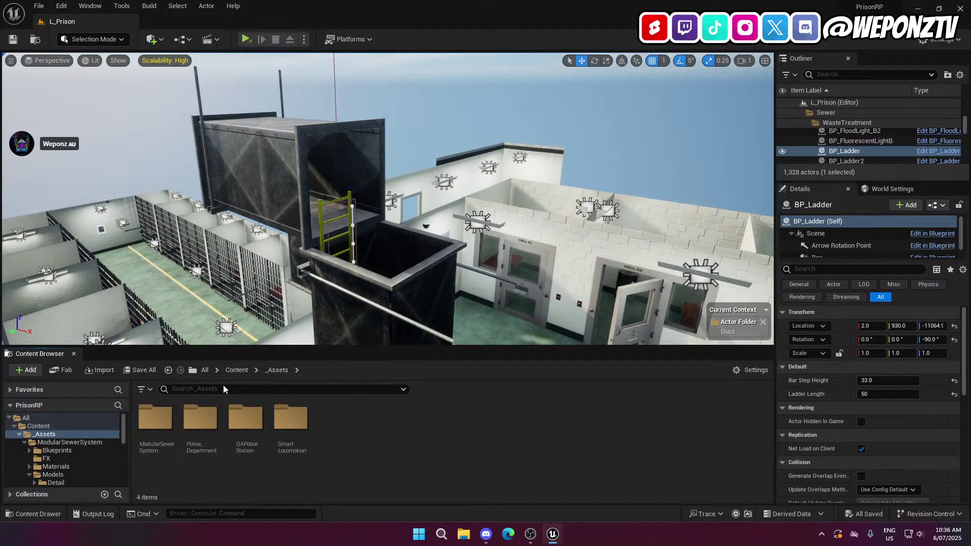
{"action": "left_click", "coordinate": [225, 389]}
{"action": "type", "text": "vent"}
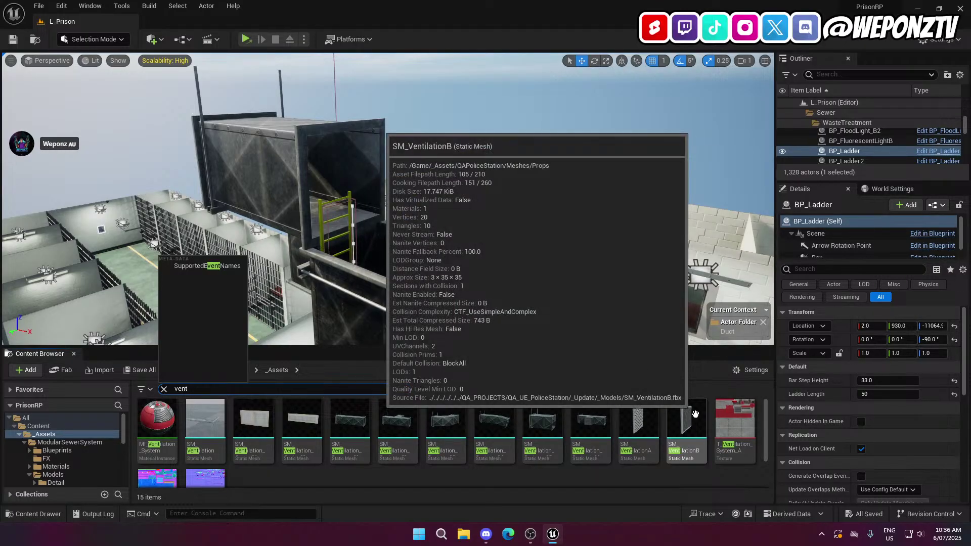
{"action": "left_click_drag", "start_coordinate": [695, 414], "coordinate": [433, 239]}
Set the new vent grille's scale to 5 on all three axes
{"action": "left_click", "coordinate": [877, 350]}
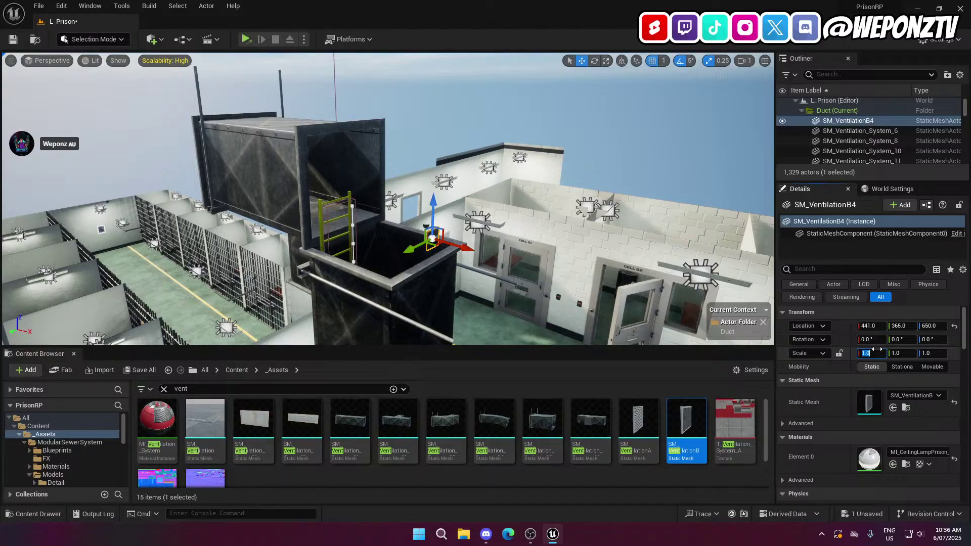
{"action": "type", "text": "5"}
{"action": "key", "text": "Tab"}
{"action": "type", "text": "5"}
{"action": "key", "text": "Tab"}
{"action": "key", "text": "Return"}
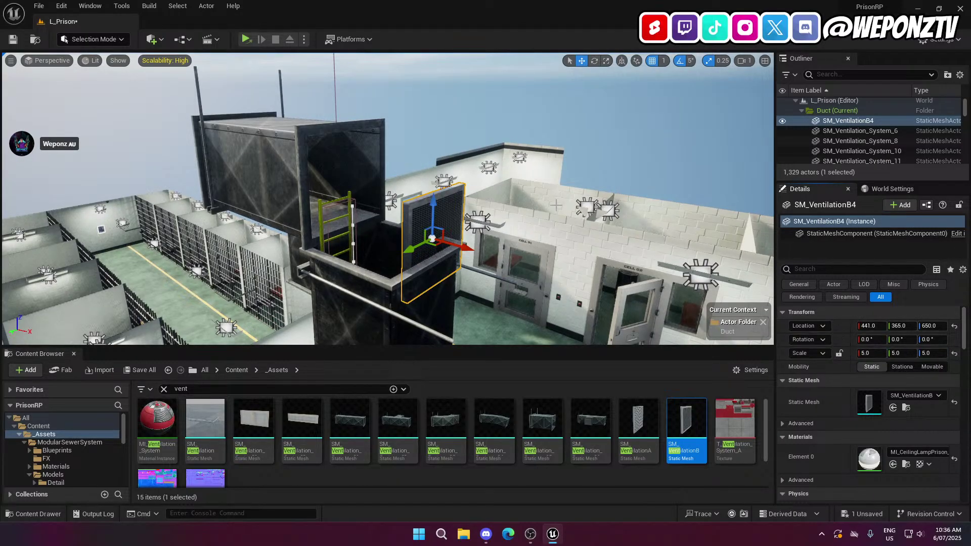
Move the vent grille along Y to 450 so it is centred across the shaft opening
{"action": "key", "text": "w"}
{"action": "right_click_drag", "start_coordinate": [607, 253], "coordinate": [392, 273]}
{"action": "key", "text": "s"}
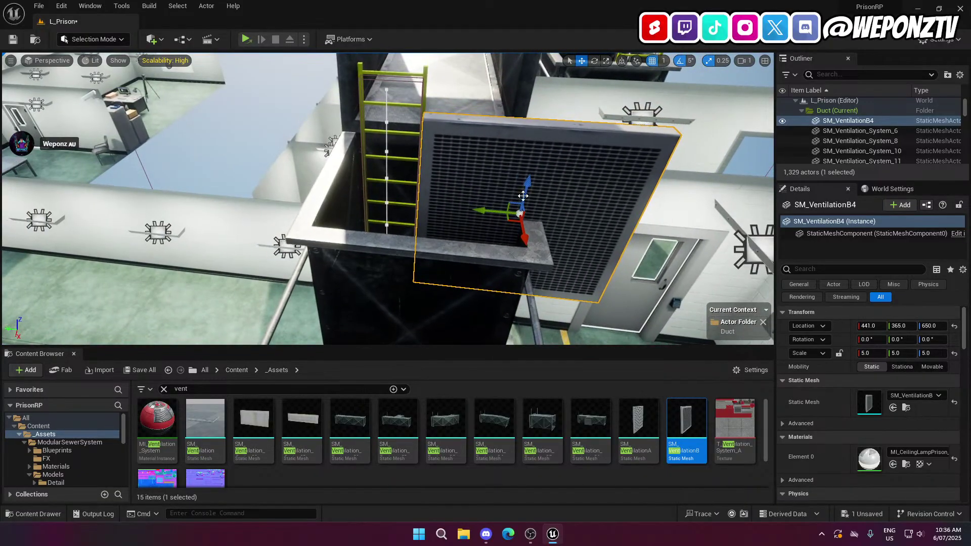
{"action": "left_click_drag", "start_coordinate": [490, 215], "coordinate": [392, 213]}
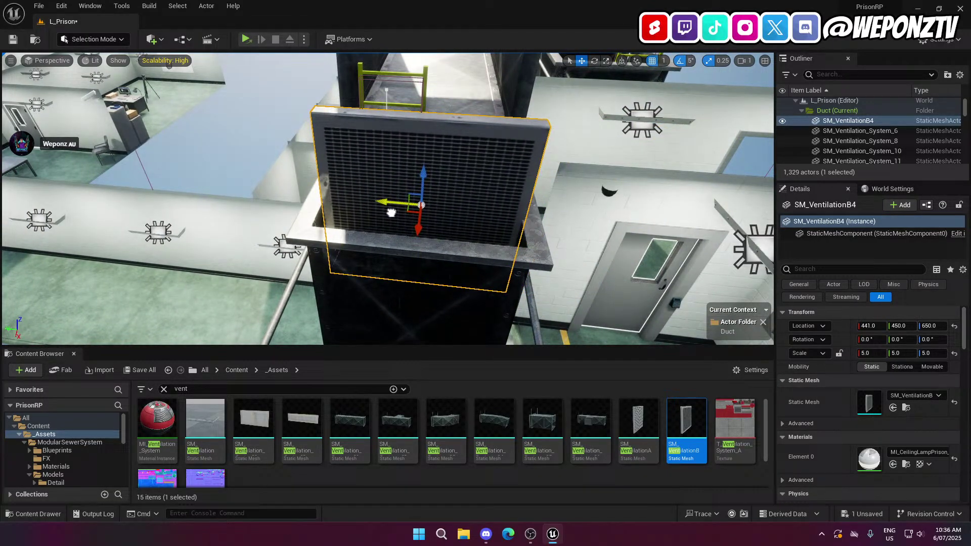
Increase the vent grille's scale to 5.75 on all three axes
{"action": "left_click", "coordinate": [606, 61]}
{"action": "left_click_drag", "start_coordinate": [388, 202], "coordinate": [363, 201]}
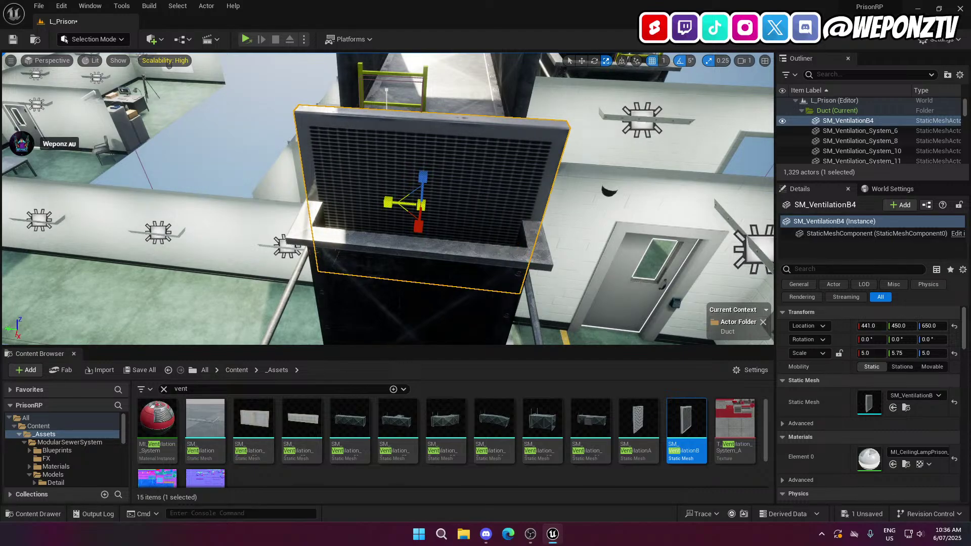
{"action": "mouse_move", "coordinate": [388, 202]}
{"action": "right_mouse_down"}
{"action": "mouse_move", "coordinate": [360, 205]}
{"action": "mouse_move", "coordinate": [438, 205]}
{"action": "mouse_move", "coordinate": [389, 204]}
{"action": "right_mouse_up"}
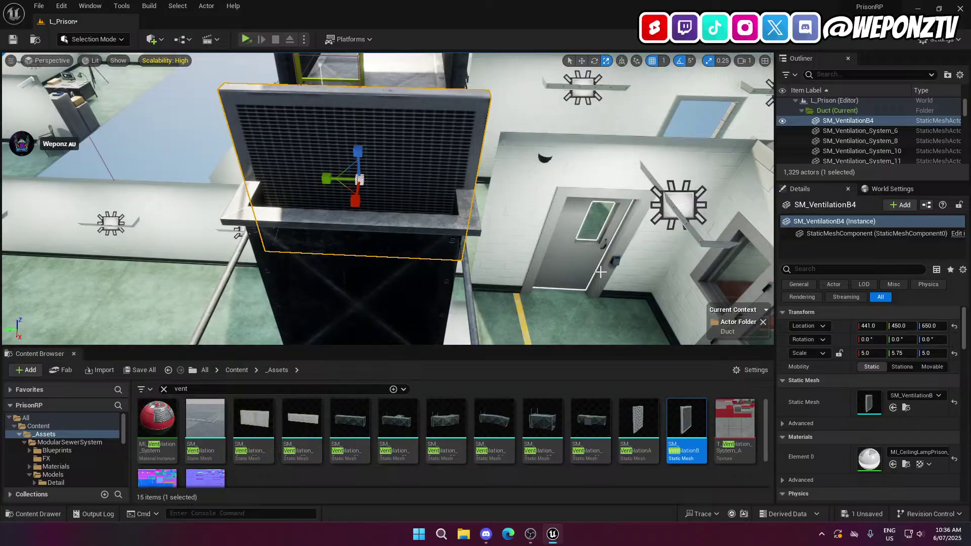
{"action": "left_click", "coordinate": [871, 353]}
{"action": "type", "text": "5.75"}
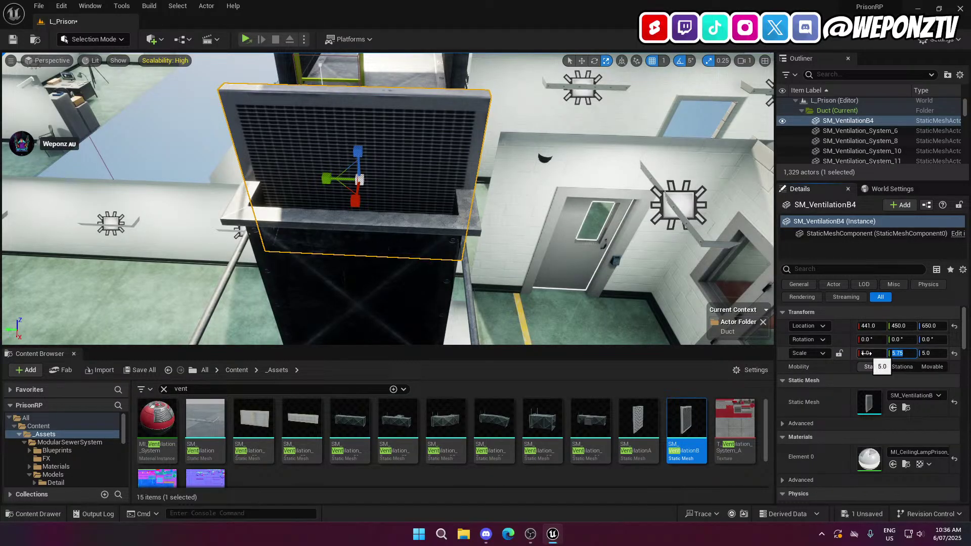
{"action": "left_click", "coordinate": [928, 353]}
{"action": "type", "text": "5.75"}
{"action": "key", "text": "Return"}
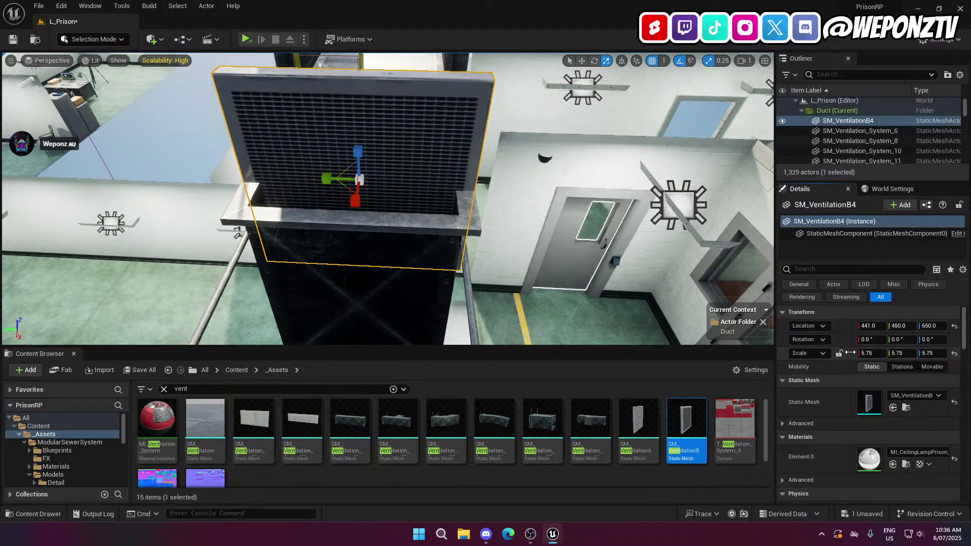
Try a Z scale of 1 on the vent grille and revert it
{"action": "left_click", "coordinate": [925, 353]}
{"action": "type", "text": "1"}
{"action": "key", "text": "Return"}
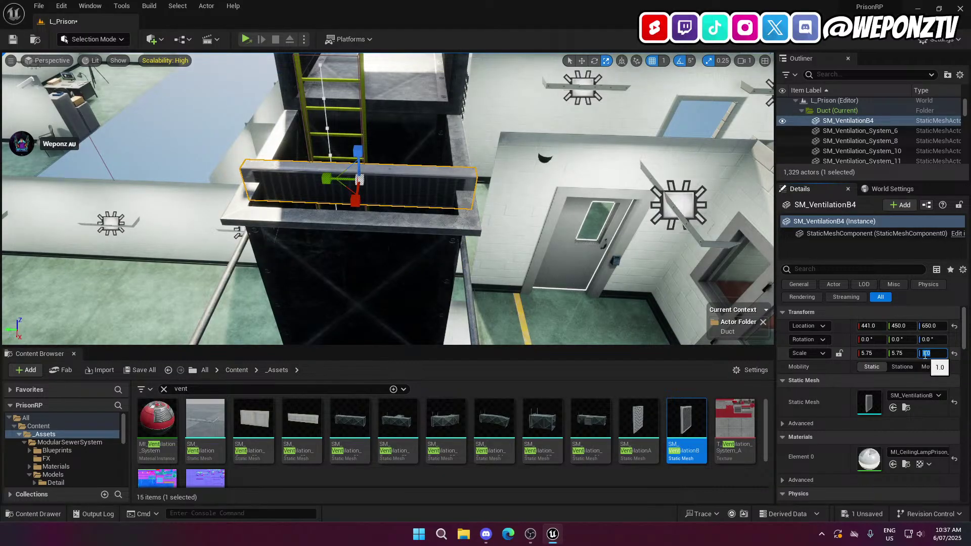
{"action": "key", "text": "Return"}
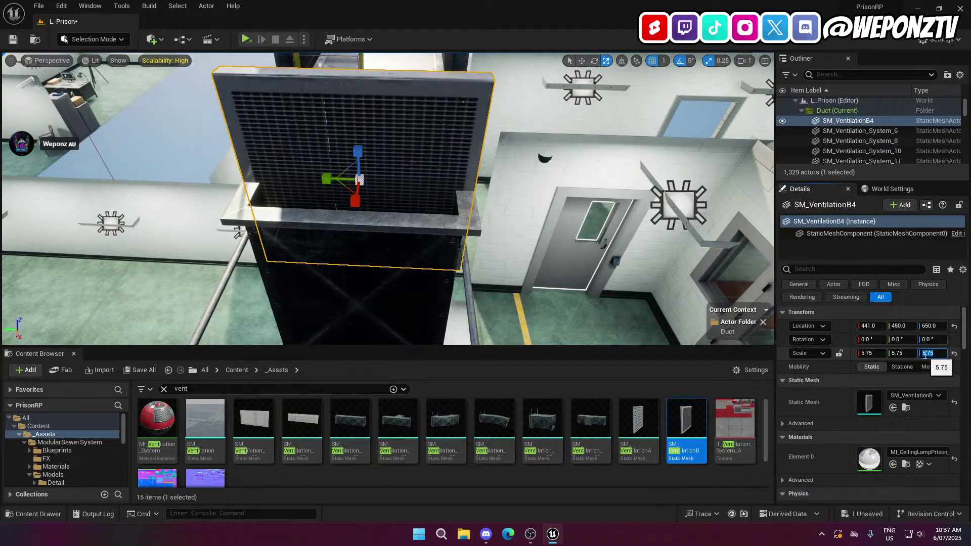
Rotate the vent grille 90° about Y to lay it flat, and move it to X 400 over the shaft
{"action": "left_click", "coordinate": [594, 61]}
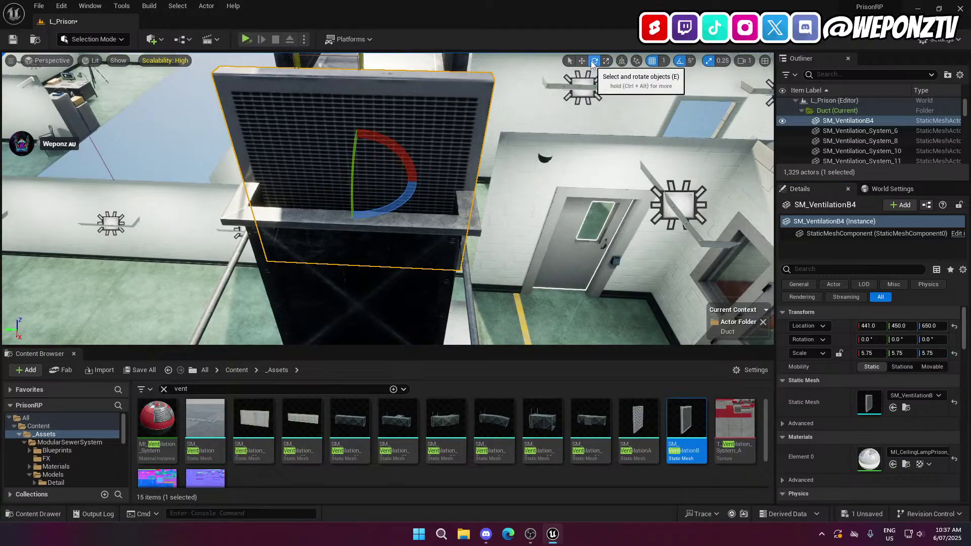
{"action": "left_click_drag", "start_coordinate": [355, 163], "coordinate": [355, 222]}
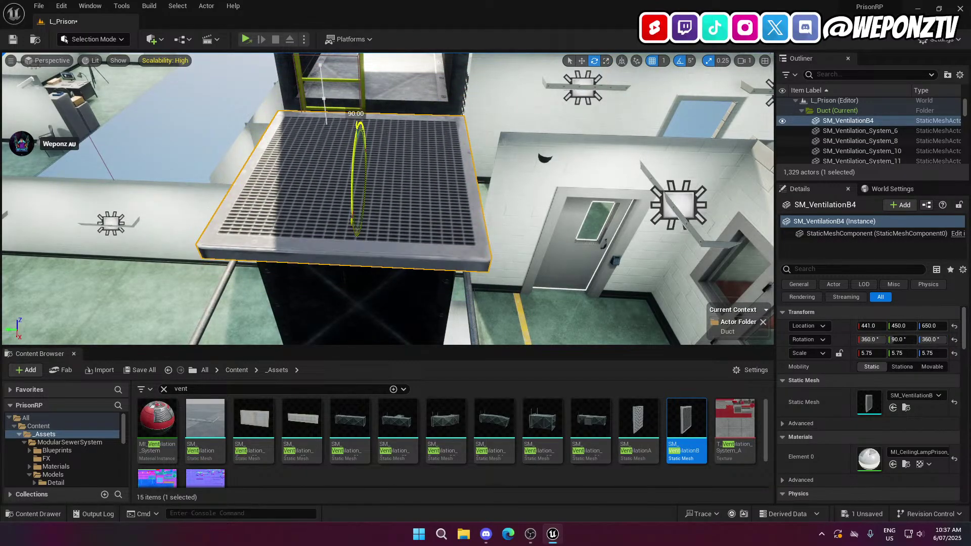
{"action": "right_click_drag", "start_coordinate": [395, 192], "coordinate": [543, 152]}
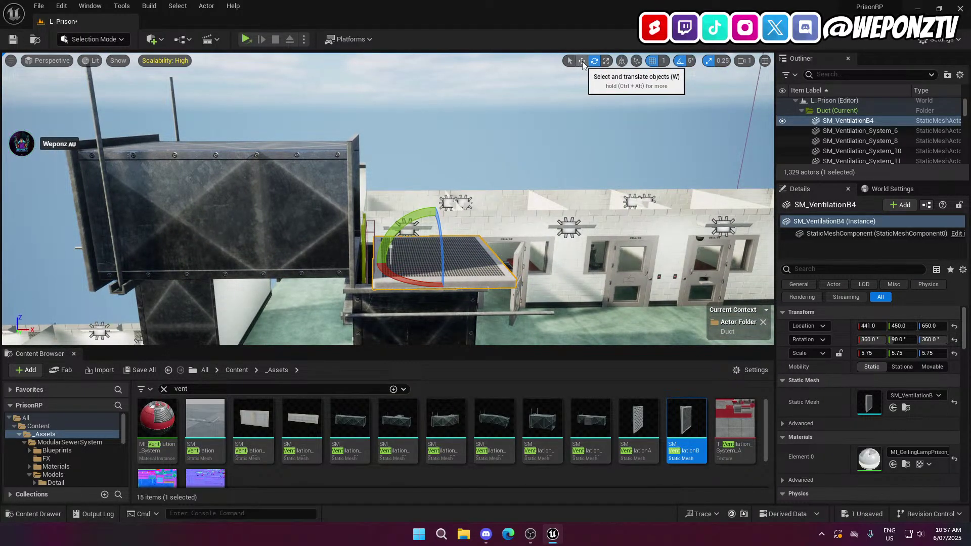
{"action": "left_click", "coordinate": [582, 62]}
{"action": "left_click_drag", "start_coordinate": [411, 260], "coordinate": [372, 262]}
Nudge the flat vent grille to Y 451 to align it with the shaft's rim
{"action": "right_click_drag", "start_coordinate": [371, 262], "coordinate": [246, 281]}
{"action": "mouse_move", "coordinate": [363, 217]}
{"action": "right_mouse_down"}
{"action": "mouse_move", "coordinate": [349, 223]}
{"action": "mouse_move", "coordinate": [374, 213]}
{"action": "mouse_move", "coordinate": [362, 218]}
{"action": "right_mouse_up"}
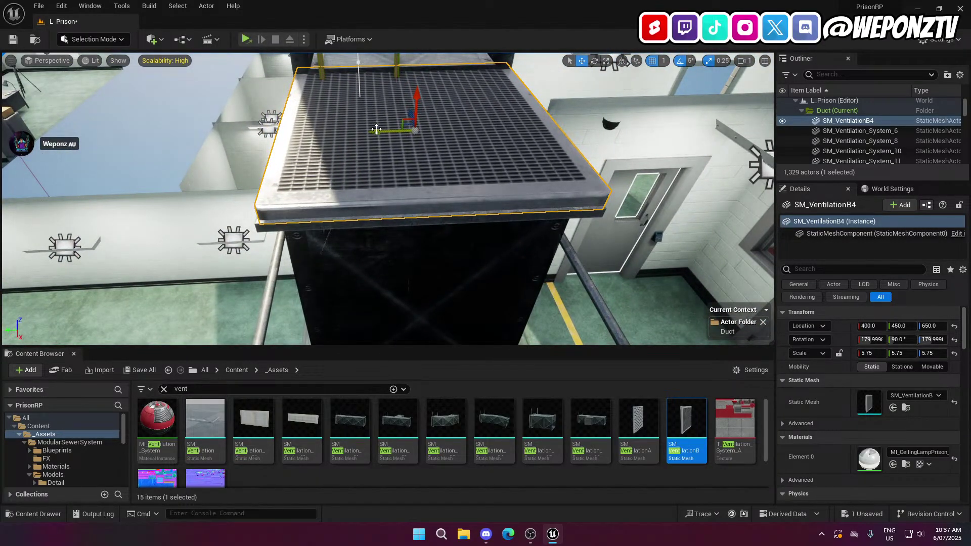
{"action": "left_click_drag", "start_coordinate": [375, 129], "coordinate": [375, 131]}
{"action": "right_click_drag", "start_coordinate": [375, 132], "coordinate": [294, 152]}
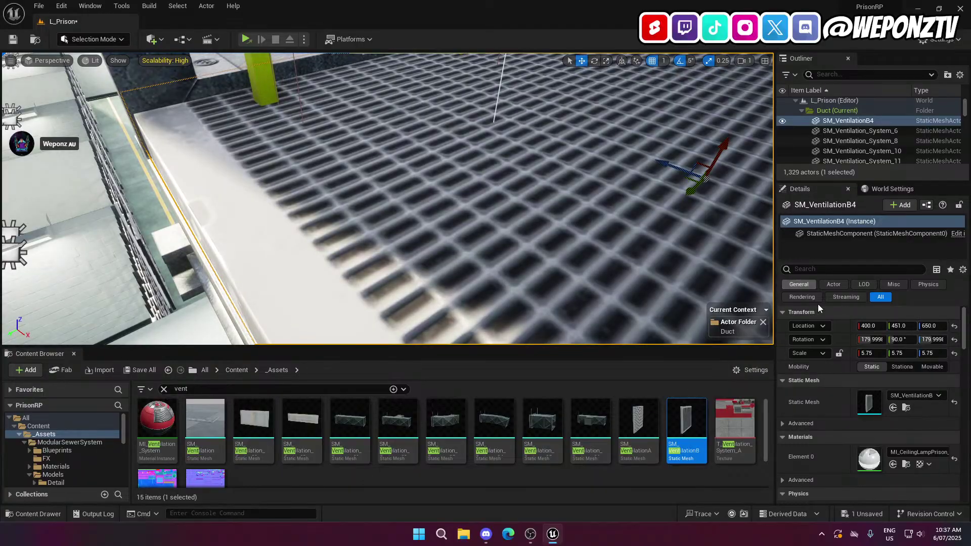
Set the vent grille's scale to 5.8 on all three axes to cover the shaft's rim
{"action": "left_click", "coordinate": [868, 353]}
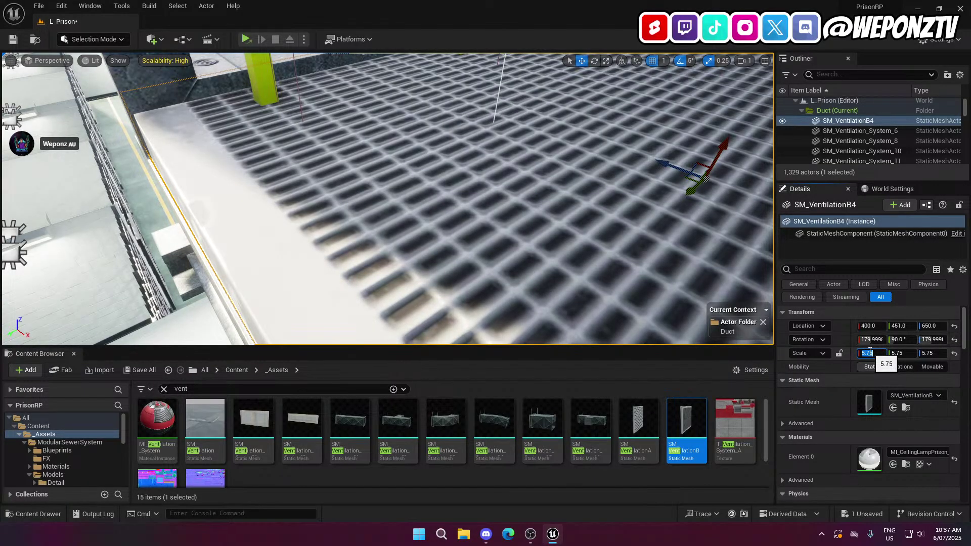
{"action": "key", "text": "Return"}
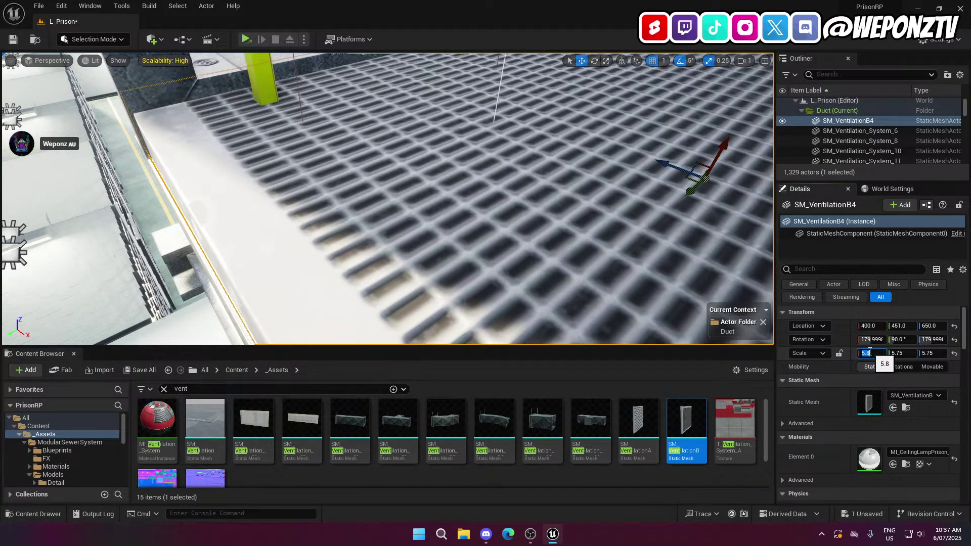
{"action": "key", "text": "Tab"}
{"action": "type", "text": "5.8"}
{"action": "key", "text": "Tab"}
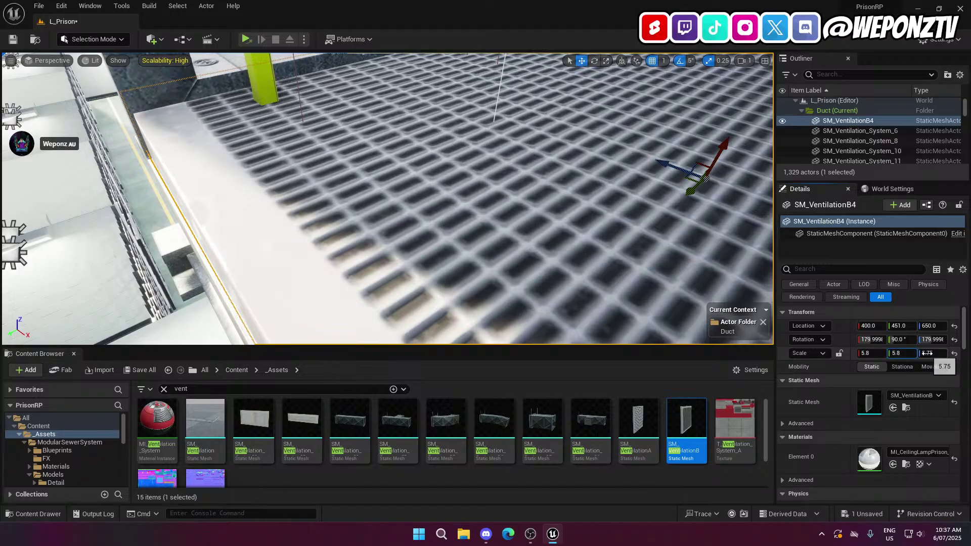
{"action": "type", "text": "5.8"}
{"action": "key", "text": "Return"}
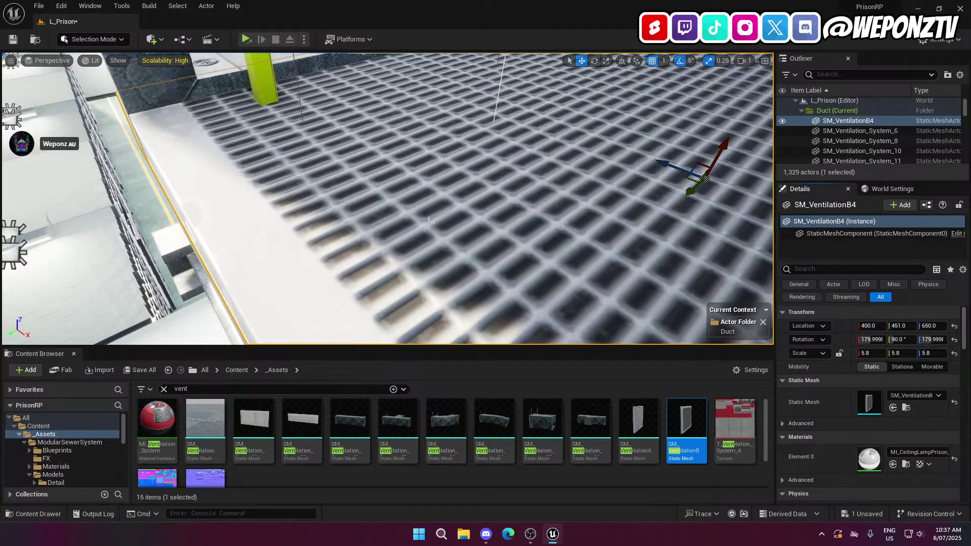
Nudge the vent grille to X 401 so its edges line up with the shaft top
{"action": "right_click_drag", "start_coordinate": [495, 253], "coordinate": [372, 258]}
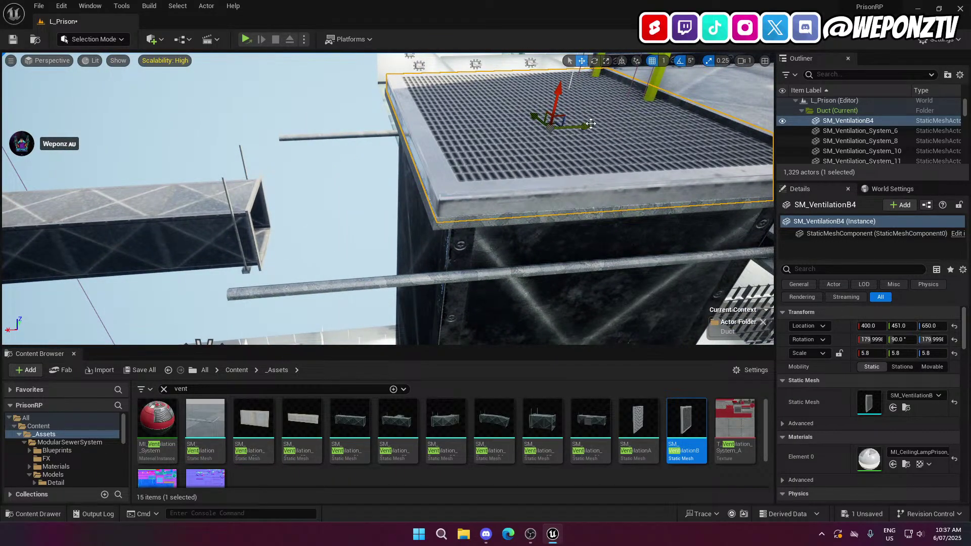
{"action": "left_click_drag", "start_coordinate": [591, 124], "coordinate": [590, 124]}
{"action": "right_click_drag", "start_coordinate": [557, 162], "coordinate": [713, 182]}
{"action": "right_click_drag", "start_coordinate": [597, 144], "coordinate": [593, 144]}
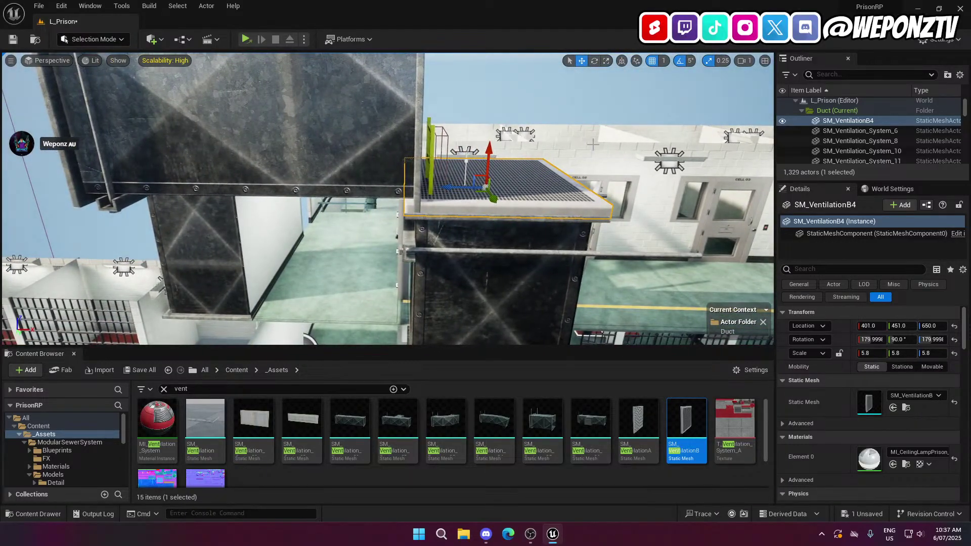
Move the flat vent grille off the shaft top to X 199, between the raised duct's opening and the ladder shaft
{"action": "left_click", "coordinate": [412, 152], "text": "ctrl"}
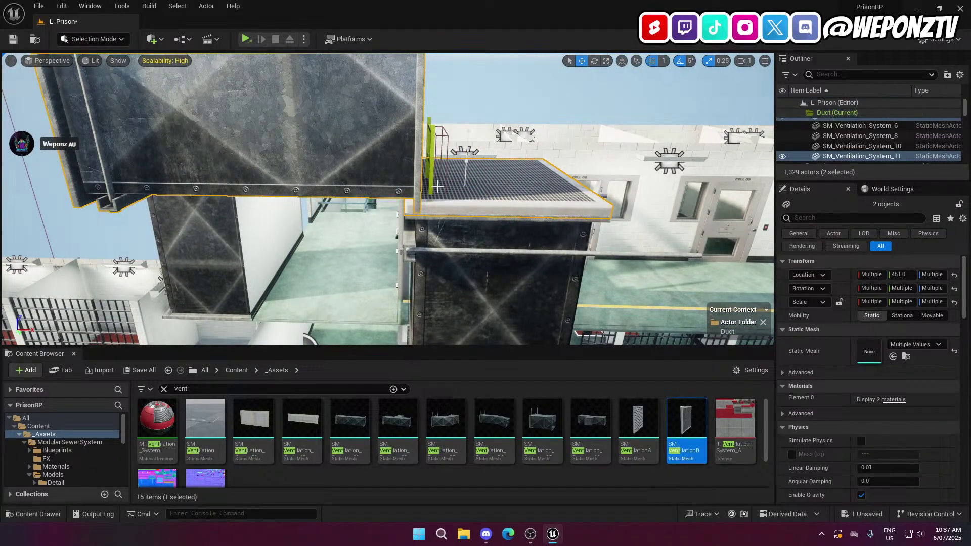
{"action": "left_click", "coordinate": [463, 182], "text": "ctrl"}
{"action": "left_click", "coordinate": [464, 183], "text": "ctrl"}
{"action": "left_click_drag", "start_coordinate": [458, 186], "coordinate": [291, 189]}
{"action": "left_click", "coordinate": [299, 190]}
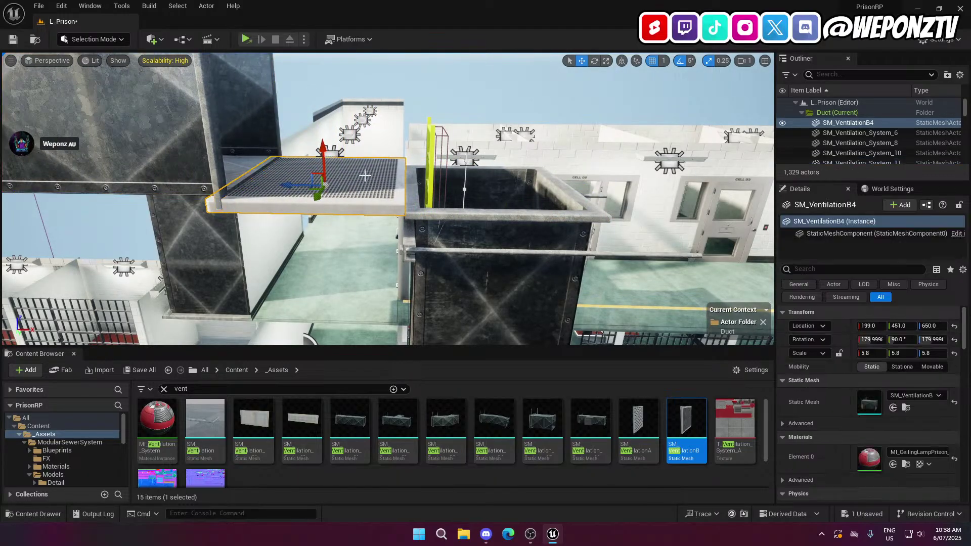
Lower the vent grille to Z 642 and nudge it to X 198 against the shaft's rim
{"action": "left_click_drag", "start_coordinate": [323, 145], "coordinate": [322, 151]}
{"action": "right_click_drag", "start_coordinate": [323, 152], "coordinate": [415, 149]}
{"action": "key", "text": "w"}
{"action": "key", "text": "d"}
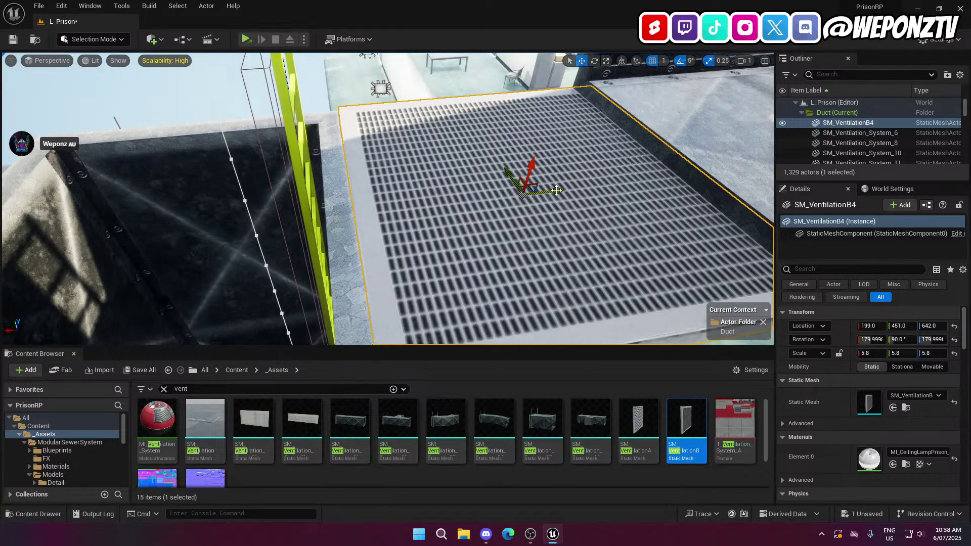
{"action": "mouse_move", "coordinate": [557, 190]}
{"action": "left_mouse_down"}
{"action": "mouse_move", "coordinate": [566, 189]}
{"action": "mouse_move", "coordinate": [556, 192]}
{"action": "left_mouse_up"}
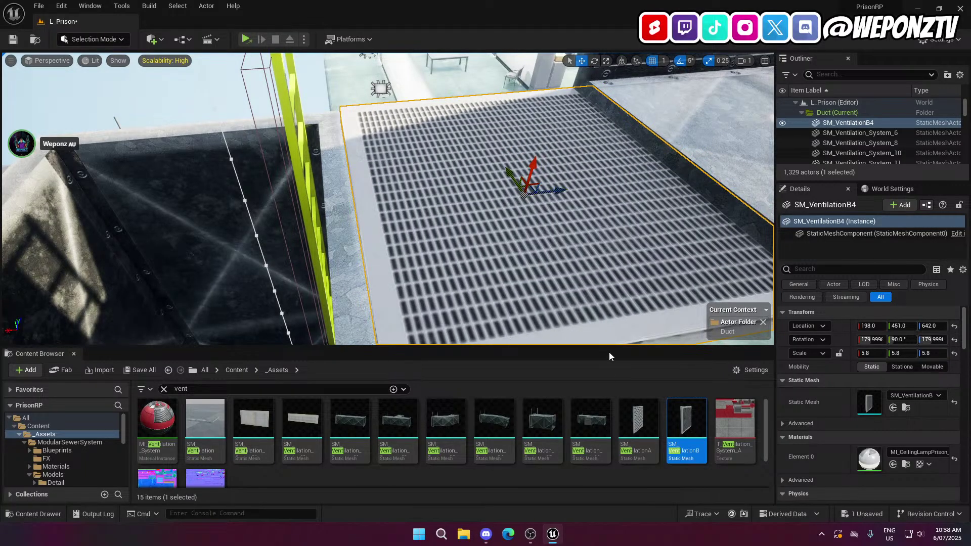
Swap the grille's static mesh to SM_VentilationA and set its scale to 7 on all three axes
{"action": "left_click", "coordinate": [638, 420]}
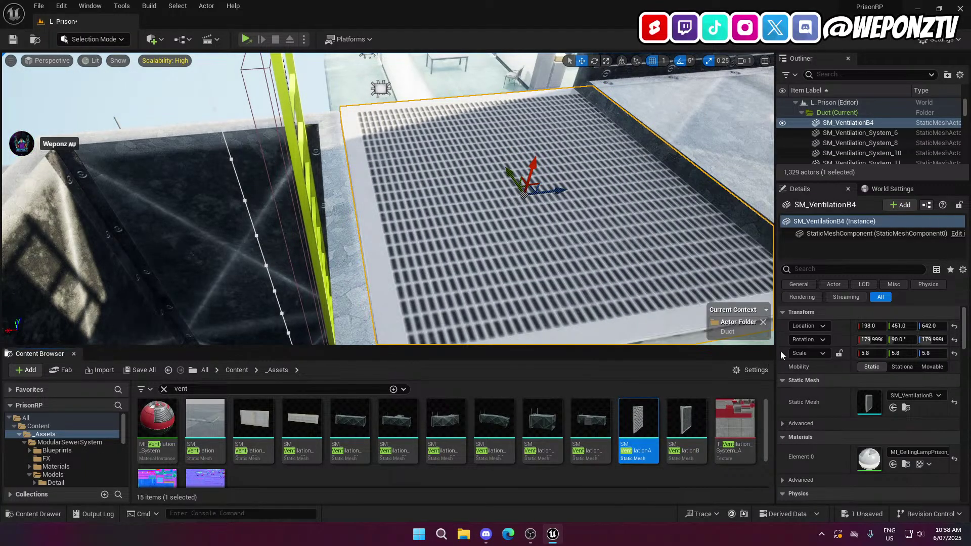
{"action": "left_click", "coordinate": [894, 408]}
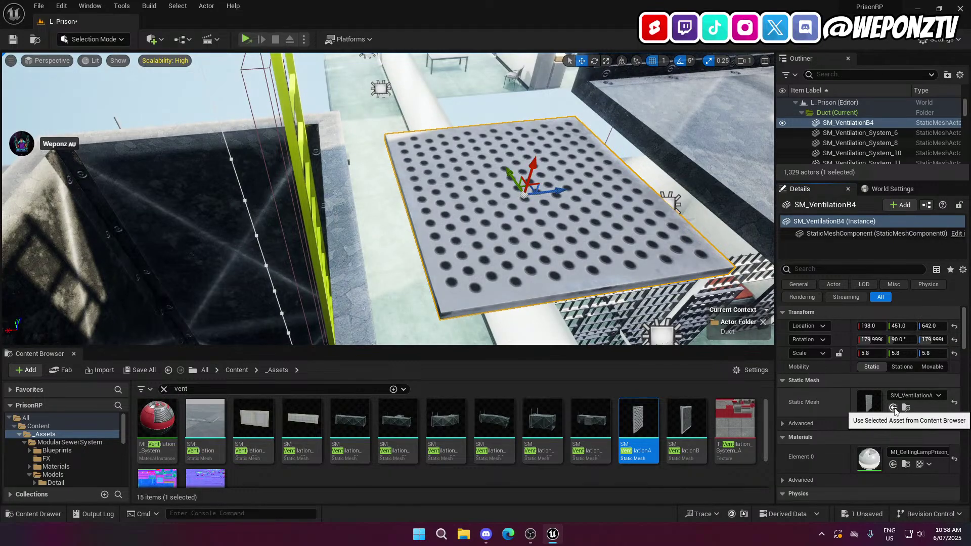
{"action": "left_click", "coordinate": [878, 353]}
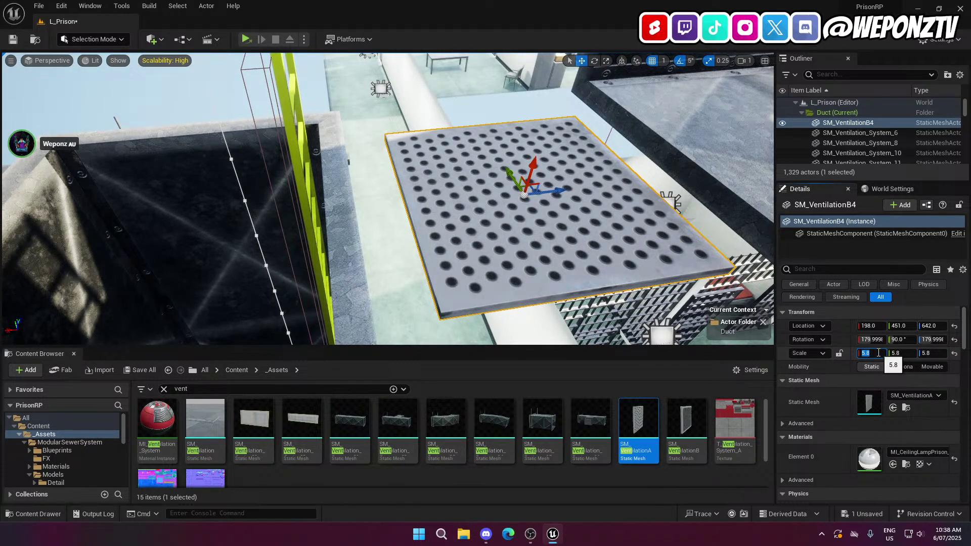
{"action": "type", "text": "7"}
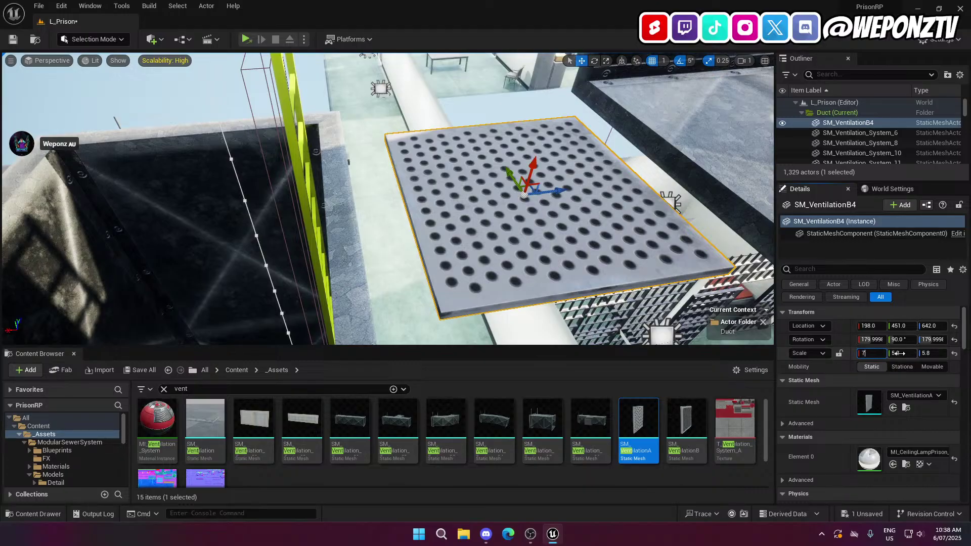
{"action": "key", "text": "Tab"}
{"action": "type", "text": "7"}
{"action": "key", "text": "Tab"}
{"action": "type", "text": "7"}
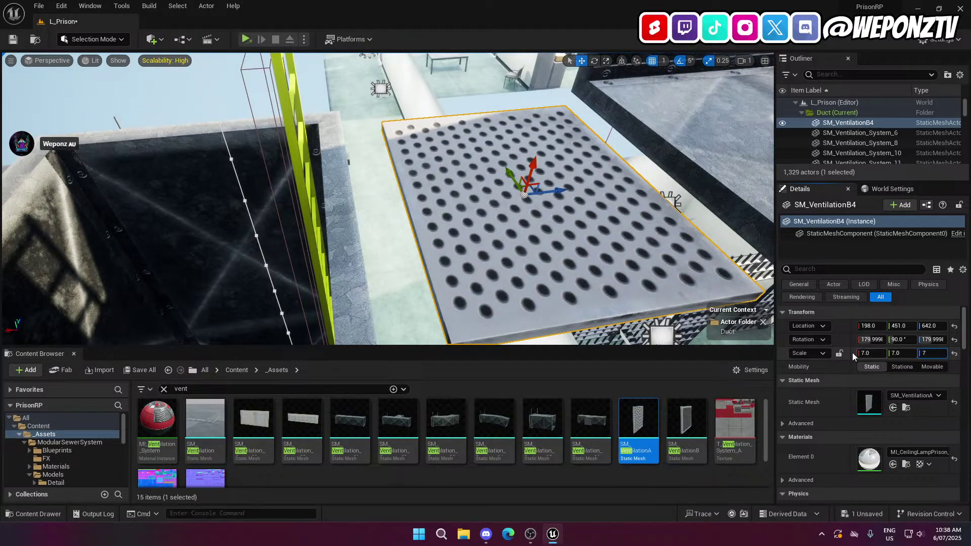
{"action": "key", "text": "Return"}
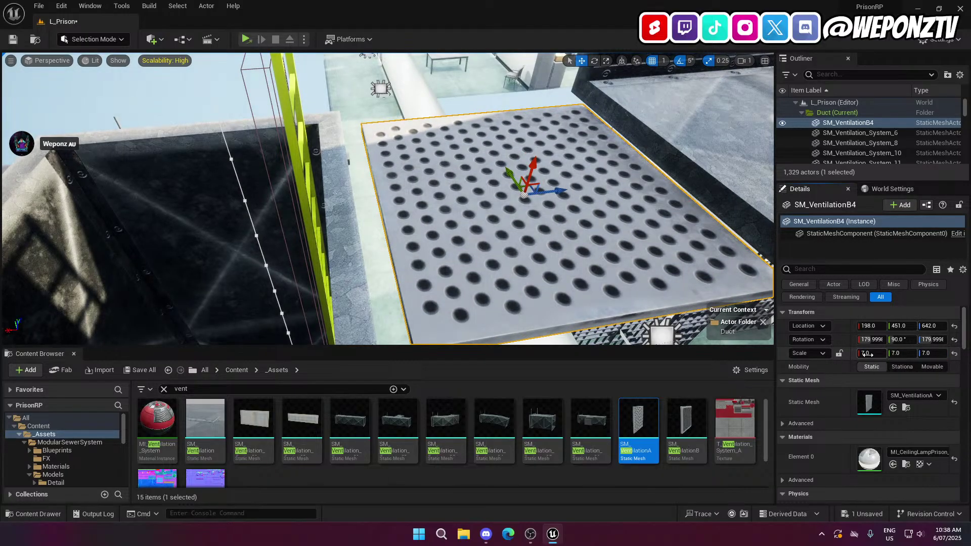
Set the perforated grille's scale to 9 on all three axes
{"action": "left_click", "coordinate": [868, 355]}
{"action": "type", "text": "9"}
{"action": "left_click", "coordinate": [896, 354]}
{"action": "type", "text": "9"}
{"action": "left_click", "coordinate": [937, 352]}
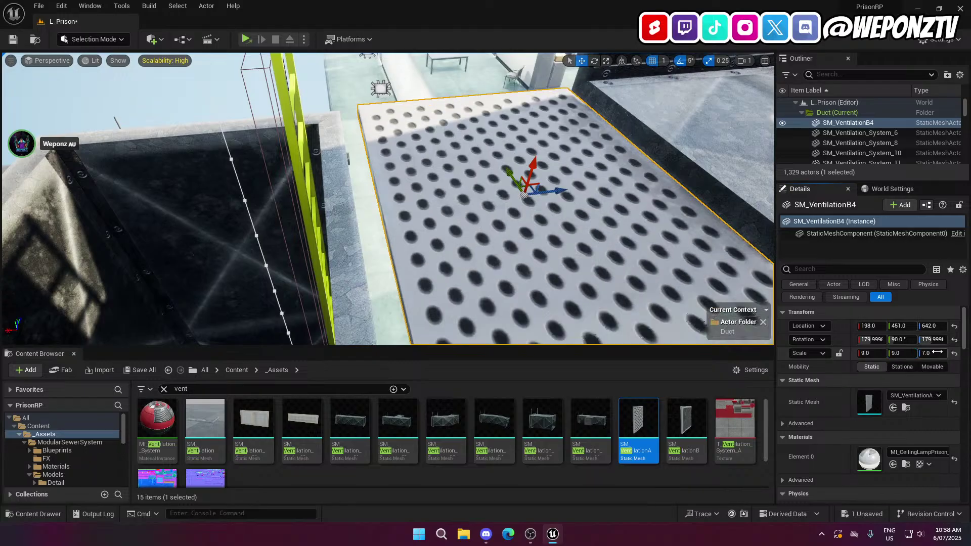
{"action": "type", "text": "9"}
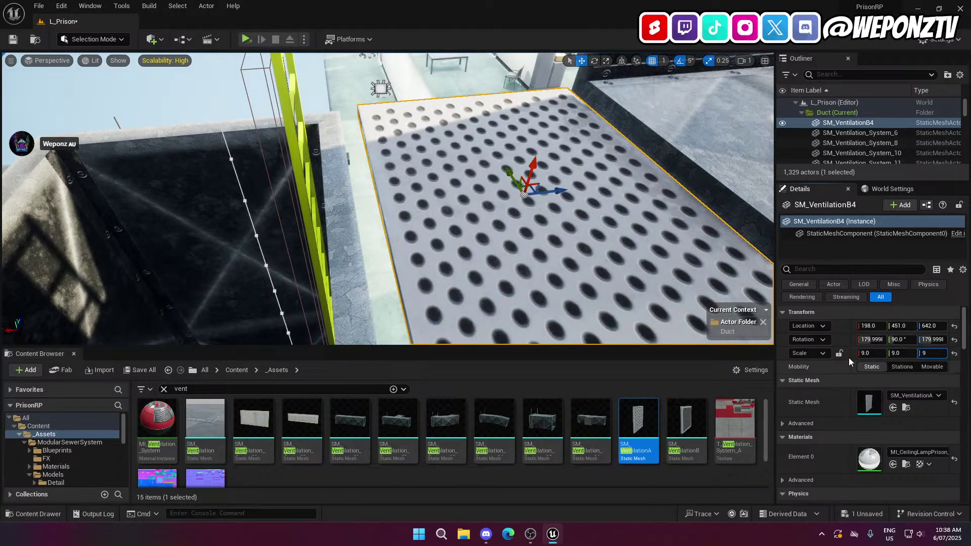
{"action": "key", "text": "Return"}
Set the perforated grille's scale to 8.75 on all three axes
{"action": "right_click_drag", "start_coordinate": [584, 238], "coordinate": [657, 199]}
{"action": "left_click", "coordinate": [876, 354]}
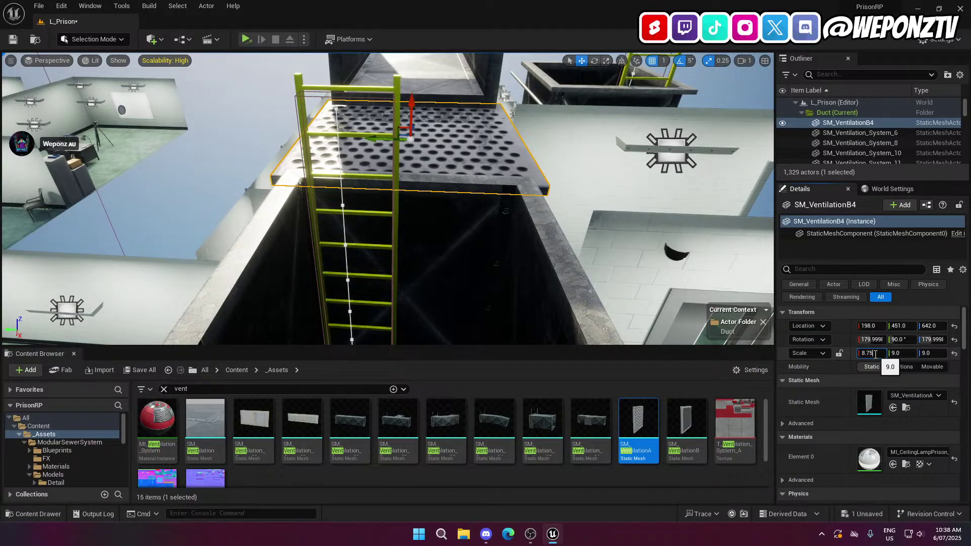
{"action": "left_click", "coordinate": [896, 353]}
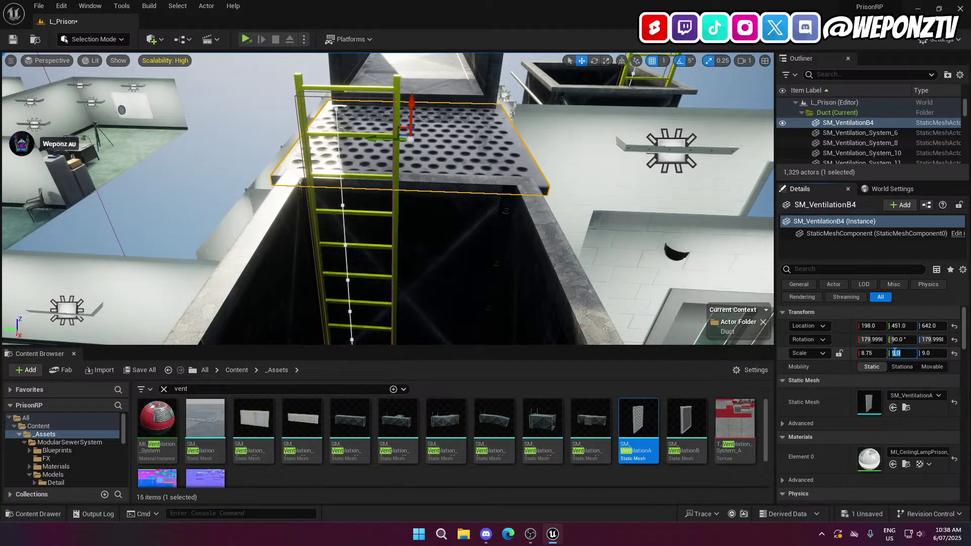
{"action": "left_click", "coordinate": [927, 353]}
{"action": "type", "text": "8.75"}
{"action": "key", "text": "Return"}
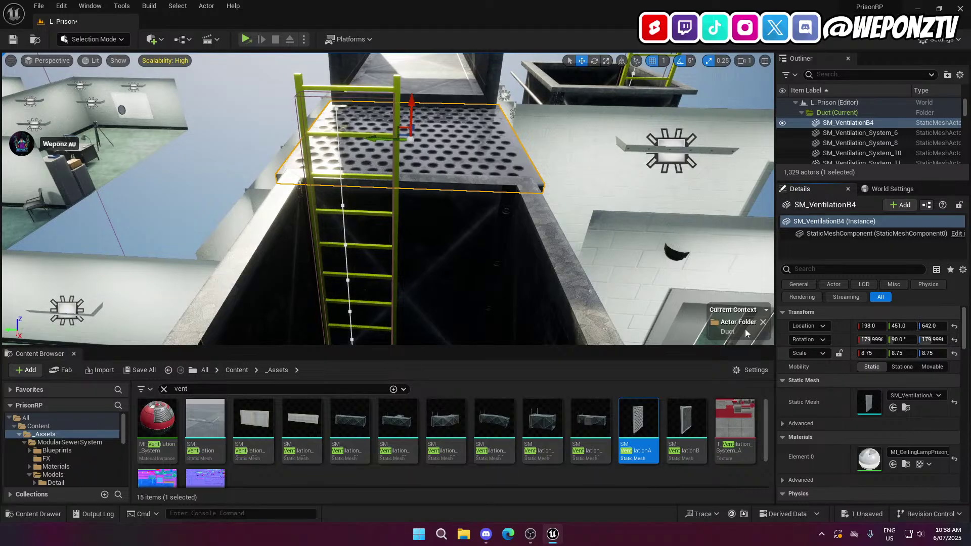
Set the perforated grille's scale to 8 on all three axes
{"action": "left_click", "coordinate": [880, 354]}
{"action": "type", "text": "8"}
{"action": "key", "text": "Tab"}
{"action": "type", "text": "8"}
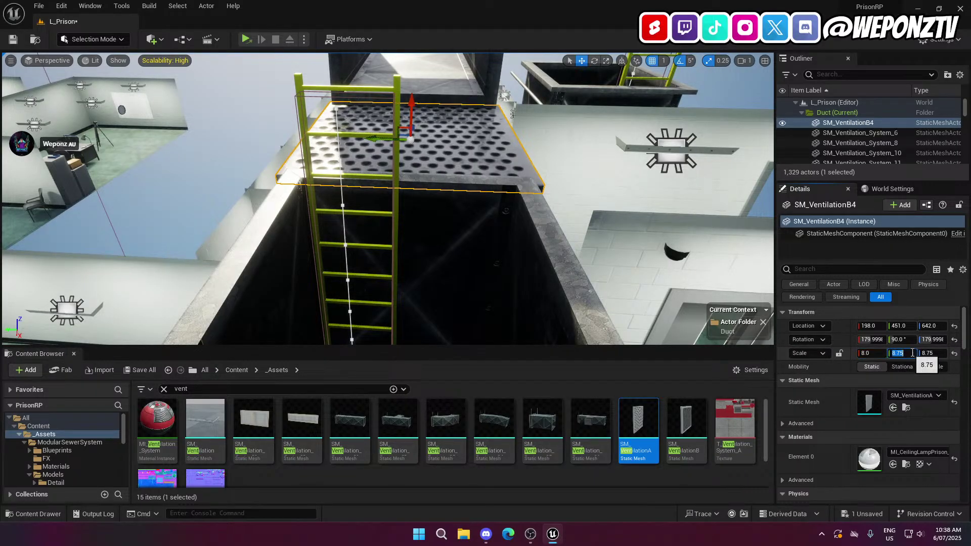
{"action": "key", "text": "Tab"}
{"action": "type", "text": "8"}
{"action": "key", "text": "Return"}
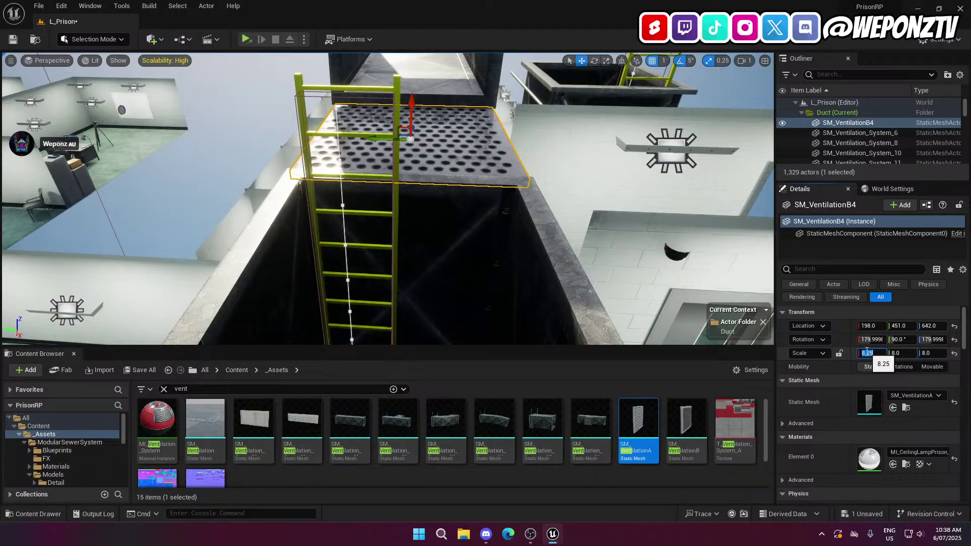
Set the perforated grille's scale to 8.25 on all three axes
{"action": "left_click", "coordinate": [899, 353]}
{"action": "type", "text": "8.25"}
{"action": "left_click", "coordinate": [928, 353]}
{"action": "type", "text": "8.25"}
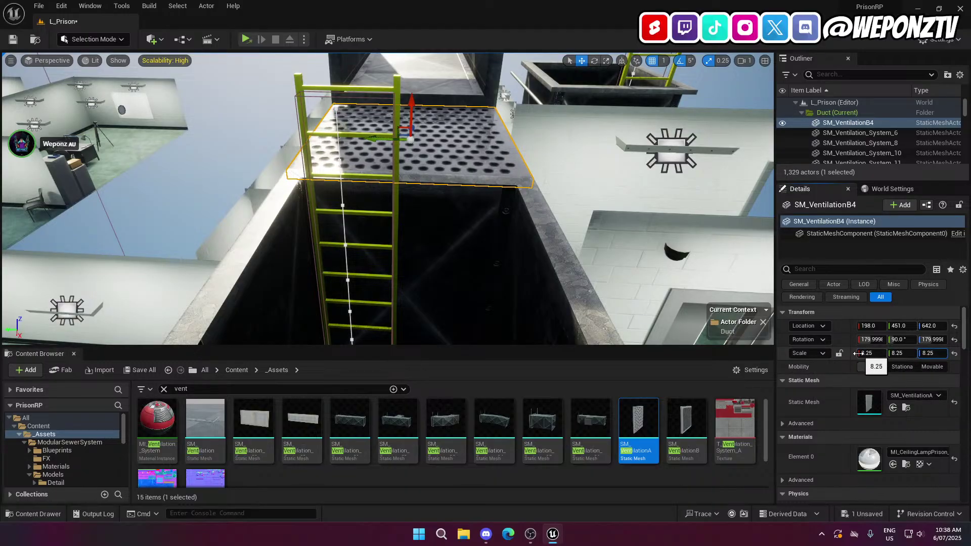
{"action": "left_click", "coordinate": [855, 356]}
Check the grille's edges against the shaft's width and set its scale to 8.2 on all three axes
{"action": "right_click_drag", "start_coordinate": [526, 296], "coordinate": [505, 311]}
{"action": "key", "text": "a"}
{"action": "key", "text": "d"}
{"action": "key", "text": "d"}
{"action": "key", "text": "w"}
{"action": "key", "text": "s"}
{"action": "key", "text": "a"}
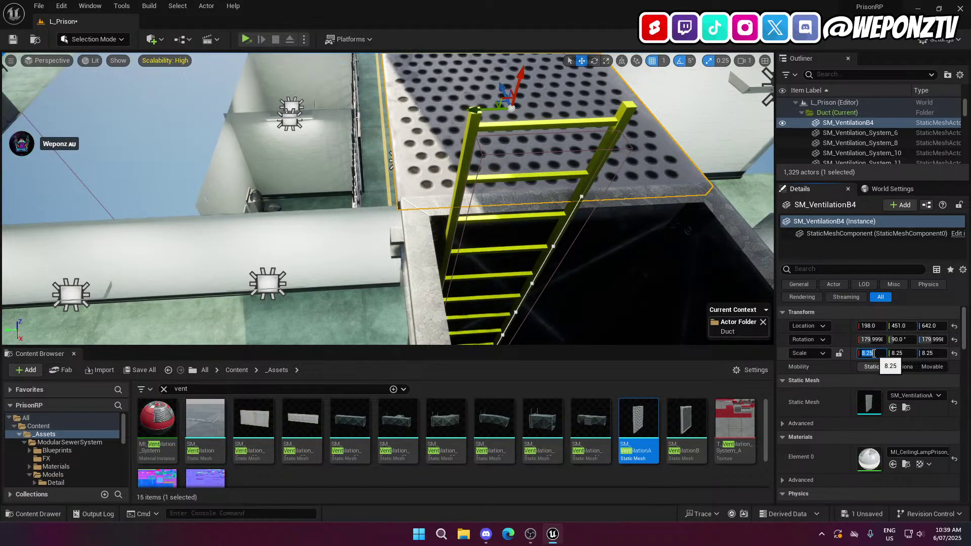
{"action": "left_click_drag", "start_coordinate": [874, 353], "coordinate": [763, 354]}
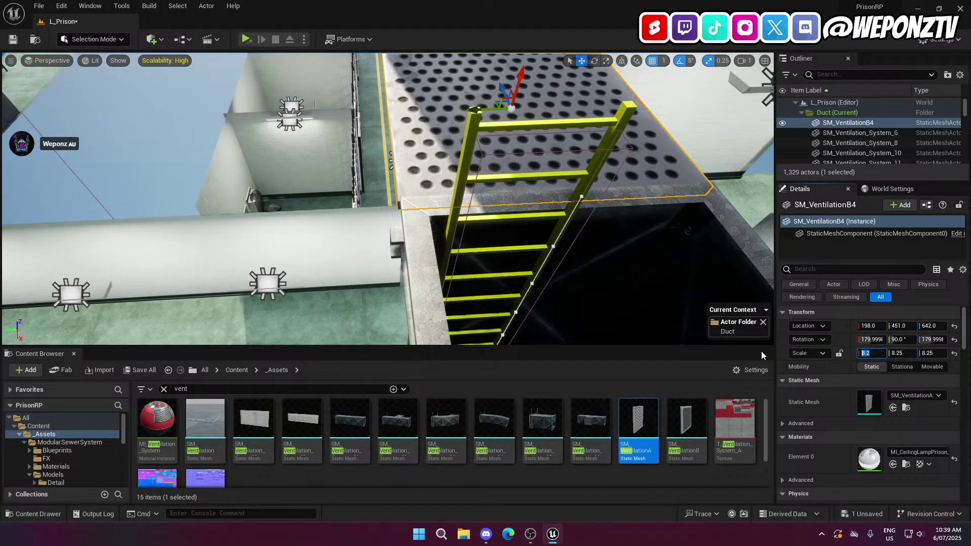
{"action": "key", "text": "ctrl+c"}
{"action": "left_click", "coordinate": [903, 354]}
{"action": "key", "text": "ctrl+v"}
{"action": "left_click", "coordinate": [932, 353]}
{"action": "key", "text": "ctrl+v"}
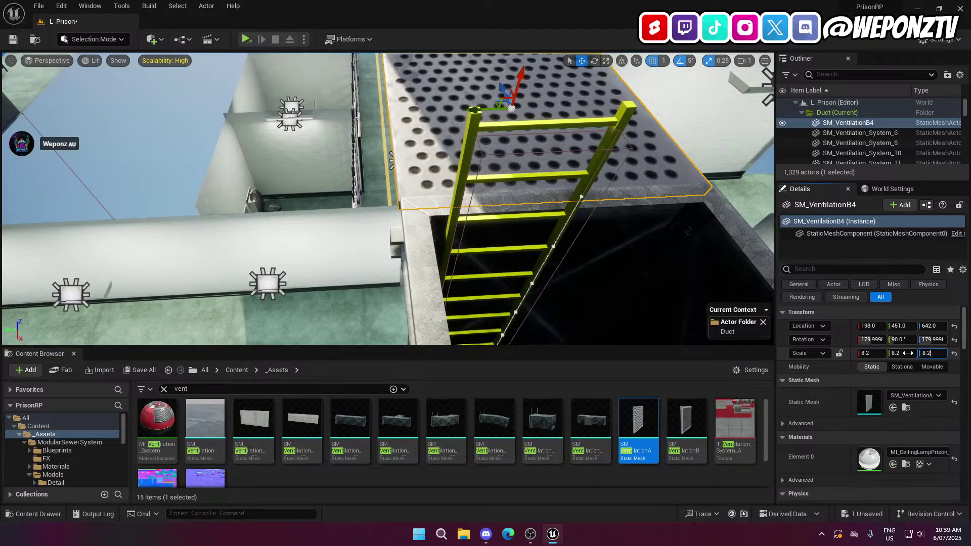
{"action": "left_click", "coordinate": [854, 355]}
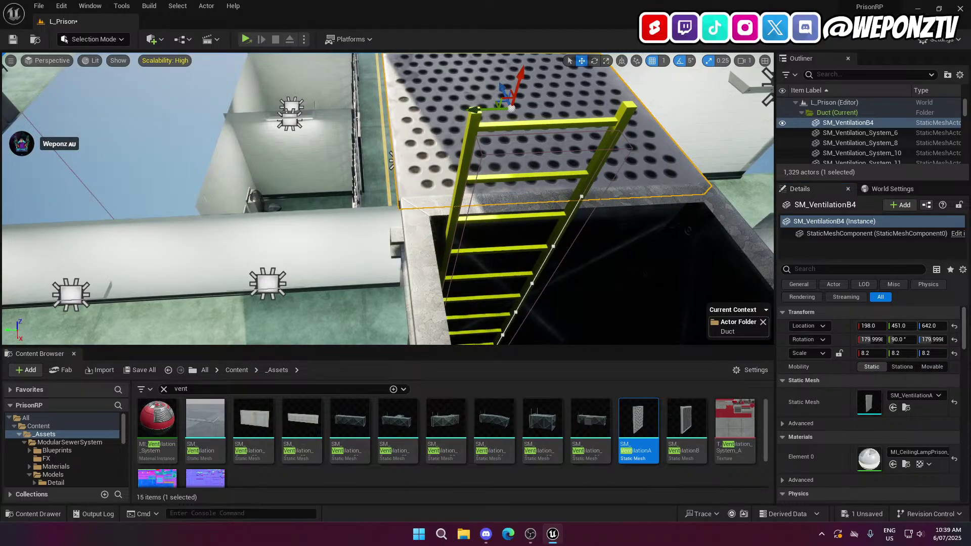
Raise the perforated grille to Z 645 so it sits level with the shaft's rim
{"action": "key", "text": "d"}
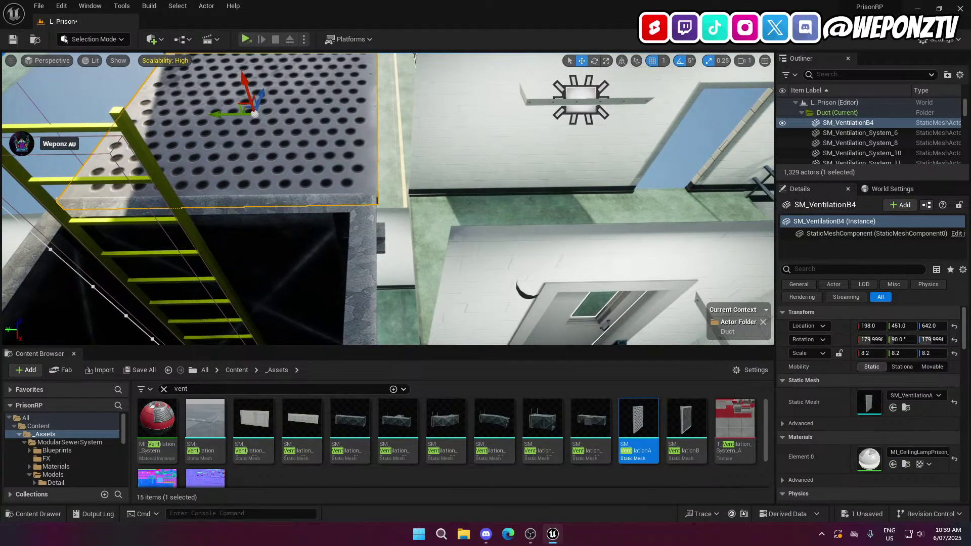
{"action": "key", "text": "a"}
{"action": "right_click_drag", "start_coordinate": [388, 199], "coordinate": [566, 177]}
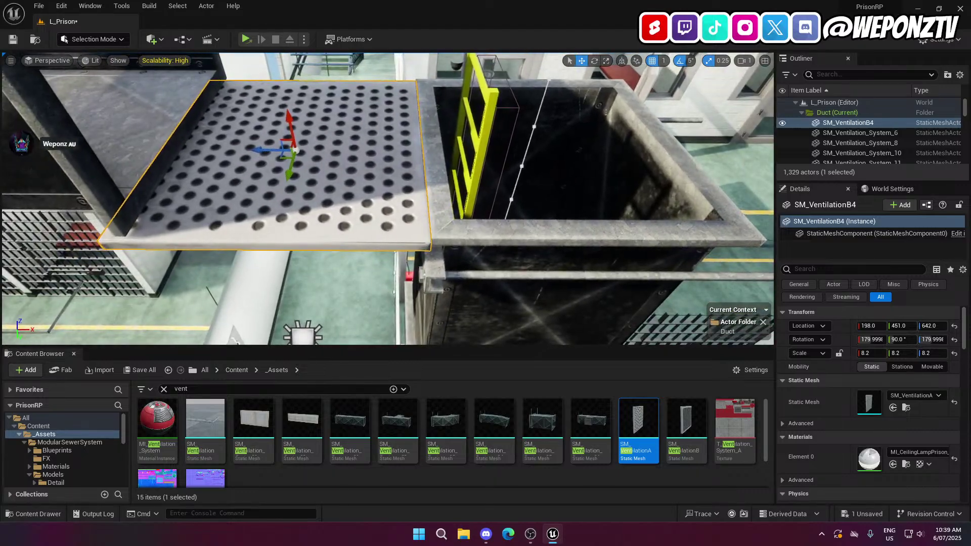
{"action": "right_click_drag", "start_coordinate": [416, 221], "coordinate": [413, 221]}
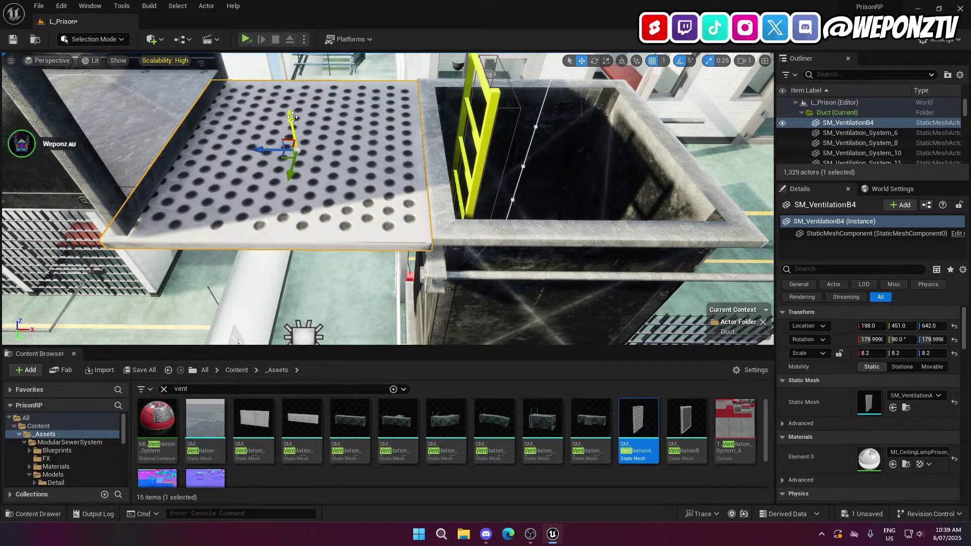
{"action": "left_click_drag", "start_coordinate": [292, 118], "coordinate": [293, 108]}
{"action": "right_click_drag", "start_coordinate": [292, 109], "coordinate": [291, 131]}
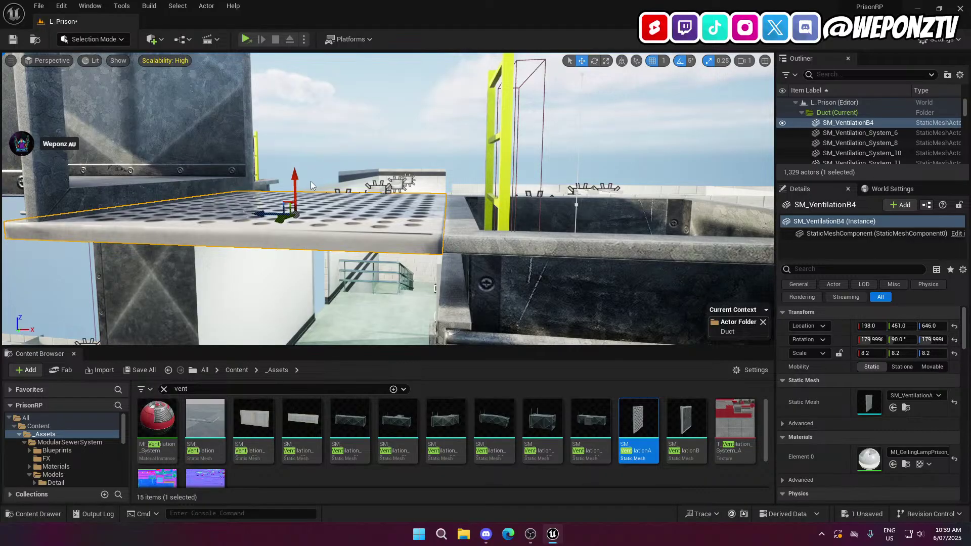
{"action": "left_click_drag", "start_coordinate": [297, 177], "coordinate": [296, 179]}
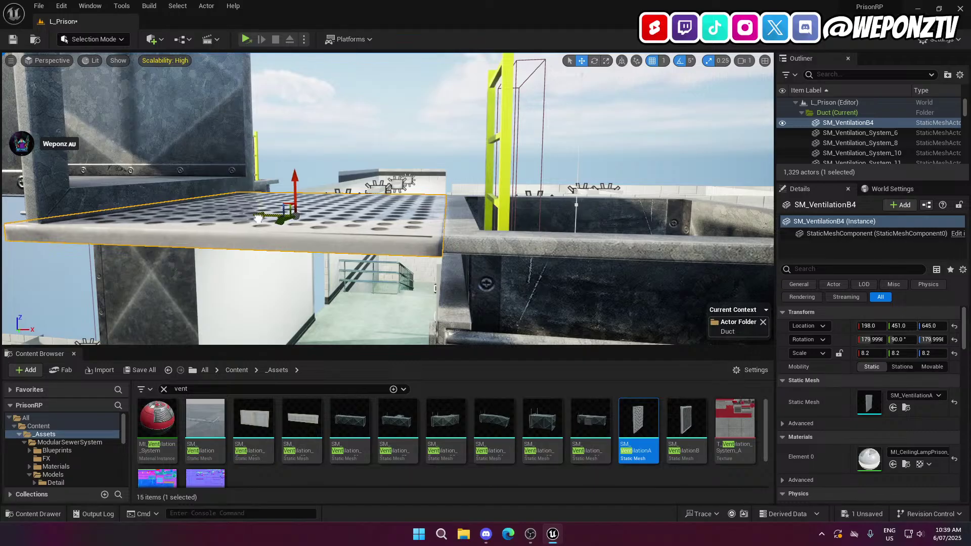
Move the raised duct section back to X 97 and lower it to Z 930 to meet the perforated grille
{"action": "right_click_drag", "start_coordinate": [296, 180], "coordinate": [223, 241]}
{"action": "right_click_drag", "start_coordinate": [349, 126], "coordinate": [415, 146]}
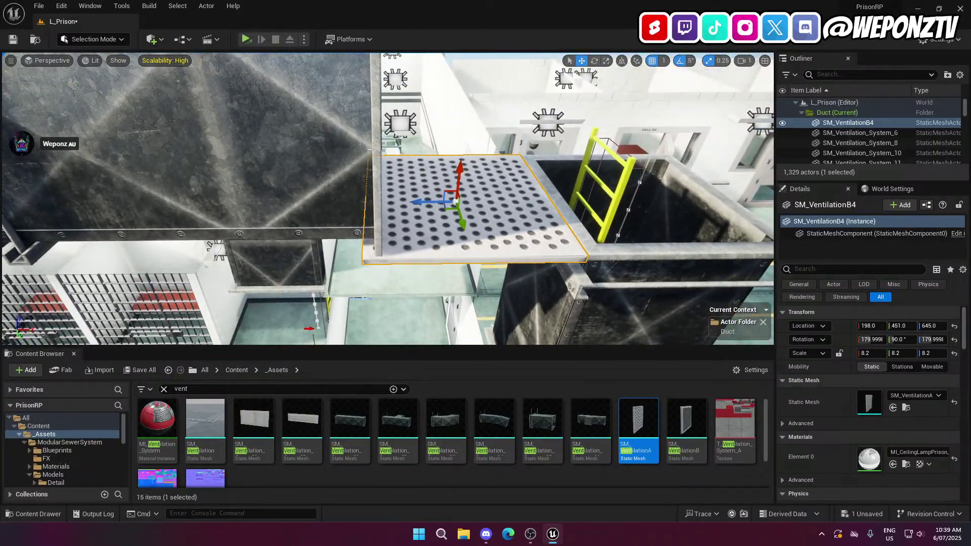
{"action": "left_click", "coordinate": [377, 185]}
{"action": "right_click_drag", "start_coordinate": [401, 206], "coordinate": [383, 106]}
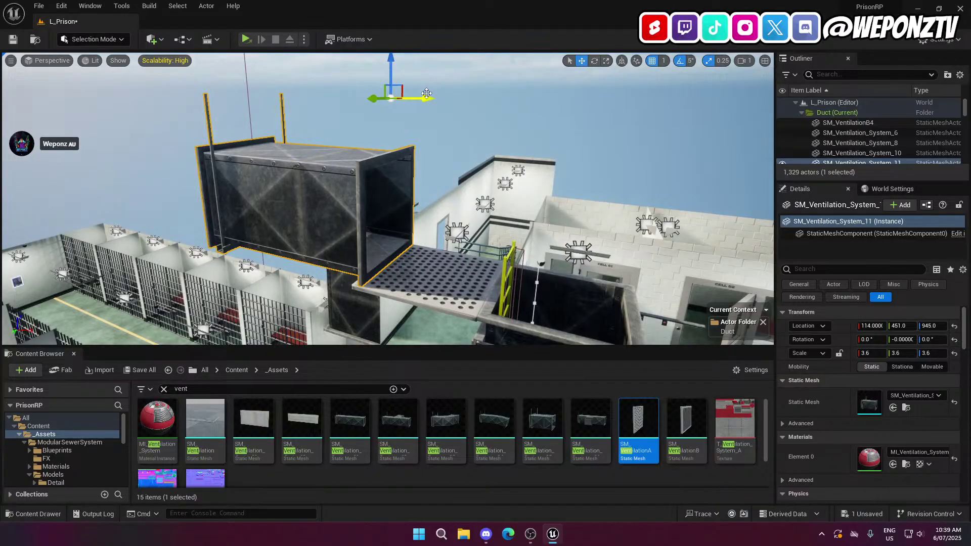
{"action": "left_click_drag", "start_coordinate": [426, 98], "coordinate": [418, 95]}
{"action": "right_click_drag", "start_coordinate": [417, 95], "coordinate": [448, 93]}
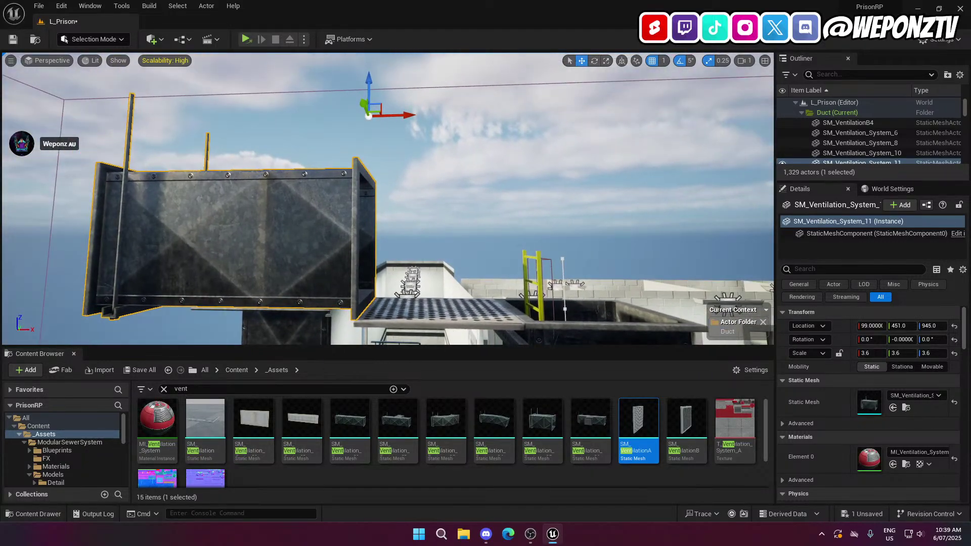
{"action": "left_click_drag", "start_coordinate": [407, 111], "coordinate": [405, 112]}
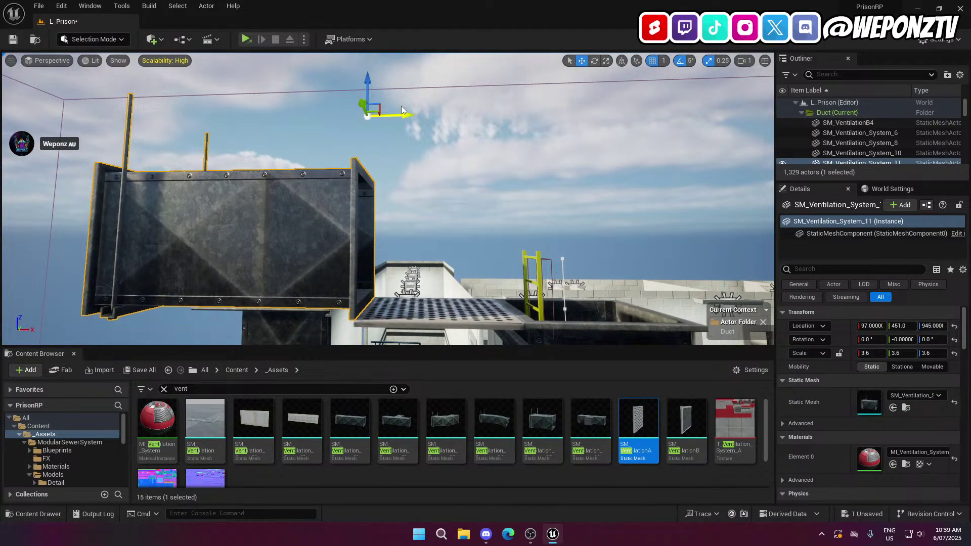
{"action": "left_click_drag", "start_coordinate": [368, 79], "coordinate": [366, 88]}
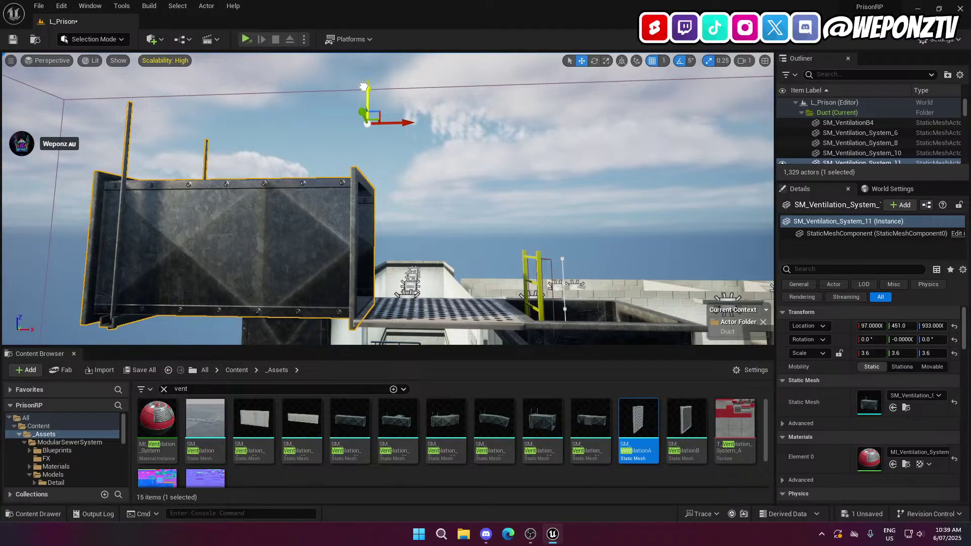
{"action": "left_click_drag", "start_coordinate": [364, 89], "coordinate": [363, 88]}
Duplicate the raised duct section next to the perforated grille
{"action": "key", "text": "w"}
{"action": "right_click_drag", "start_coordinate": [443, 163], "coordinate": [121, 143]}
{"action": "key", "text": "d"}
{"action": "key", "text": "s"}
{"action": "left_click", "coordinate": [430, 126]}
{"action": "key", "text": "d"}
{"action": "key", "text": "s"}
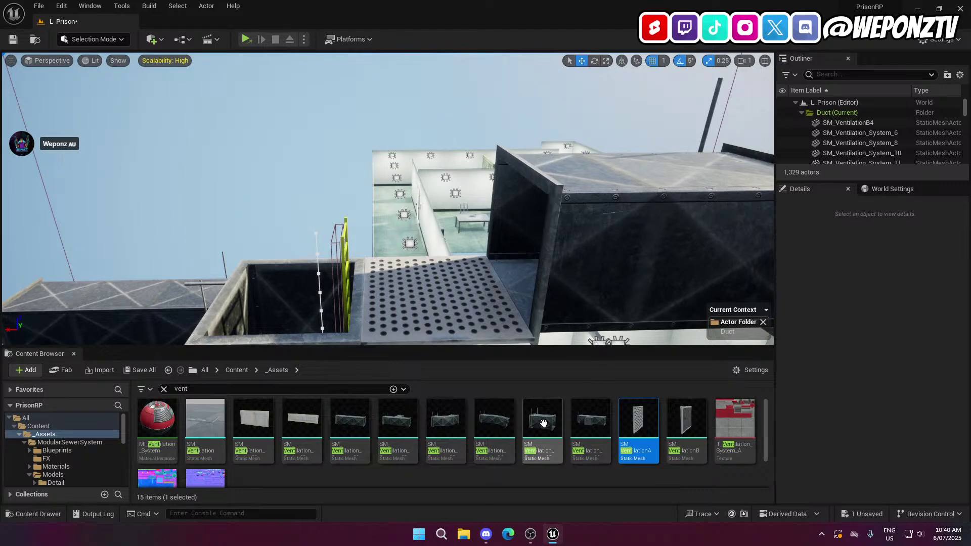
{"action": "left_click", "coordinate": [635, 200]}
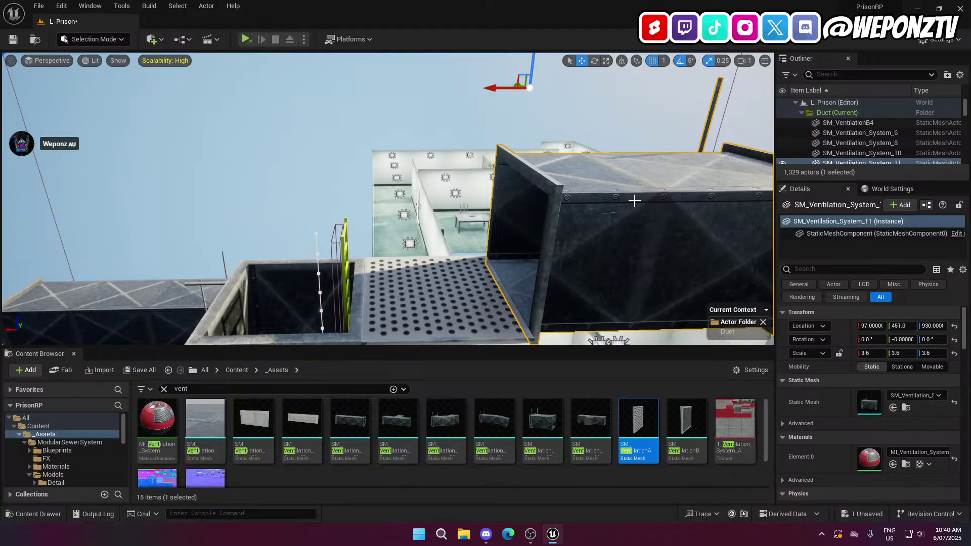
{"action": "key", "text": "ctrl+d"}
{"action": "right_click_drag", "start_coordinate": [596, 84], "coordinate": [412, 99]}
{"action": "left_click_drag", "start_coordinate": [281, 91], "coordinate": [405, 122]}
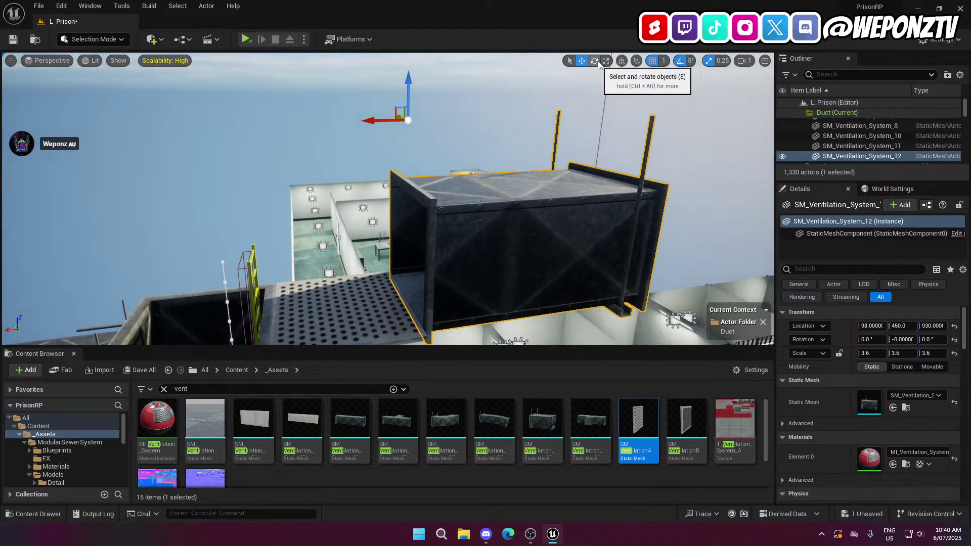
Rotate the duplicated duct section upright, with a Y rotation of -90°
{"action": "left_click", "coordinate": [595, 61]}
{"action": "left_click_drag", "start_coordinate": [379, 78], "coordinate": [414, 178]}
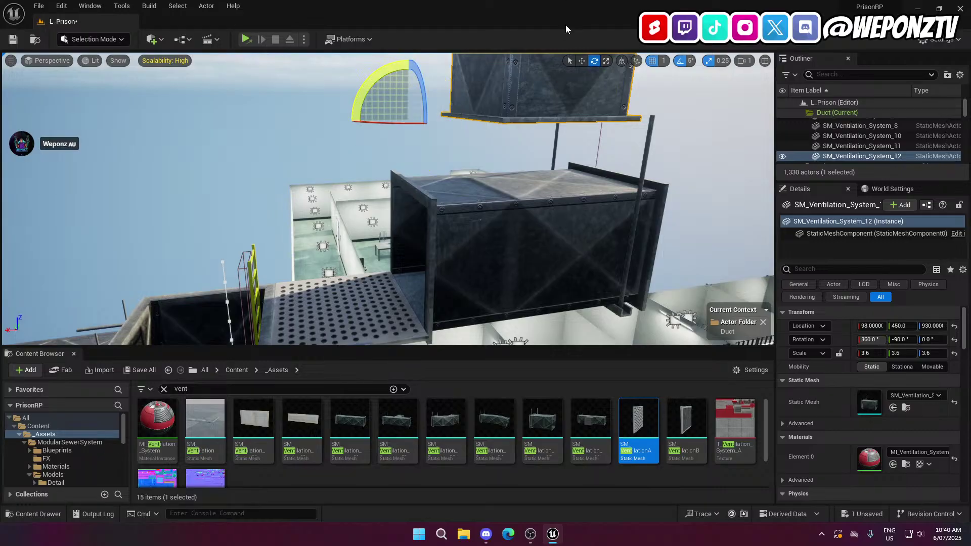
{"action": "left_click", "coordinate": [582, 61]}
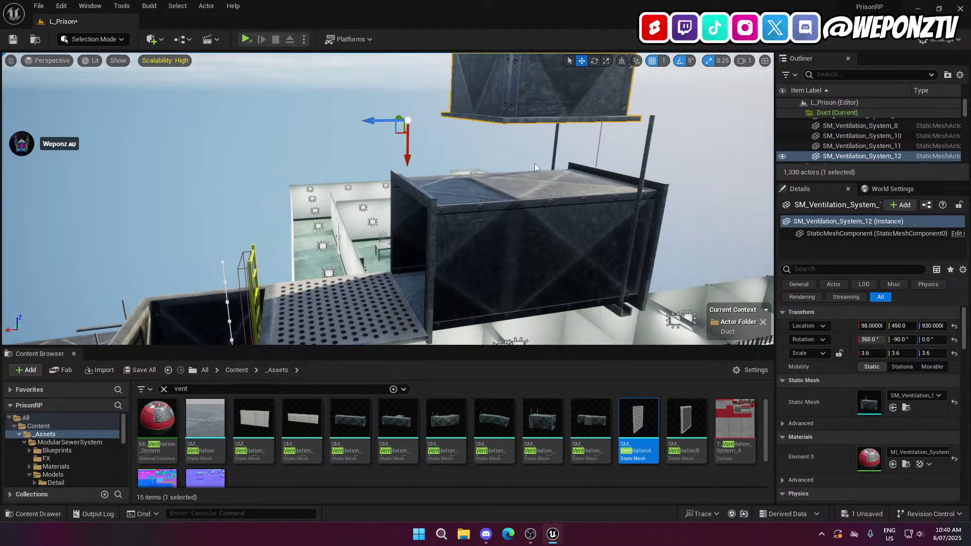
Move the upright duct section to X 389 and Z 834 so it stands over the perforated grille against the horizontal duct
{"action": "key", "text": "d"}
{"action": "right_click_drag", "start_coordinate": [430, 202], "coordinate": [385, 197]}
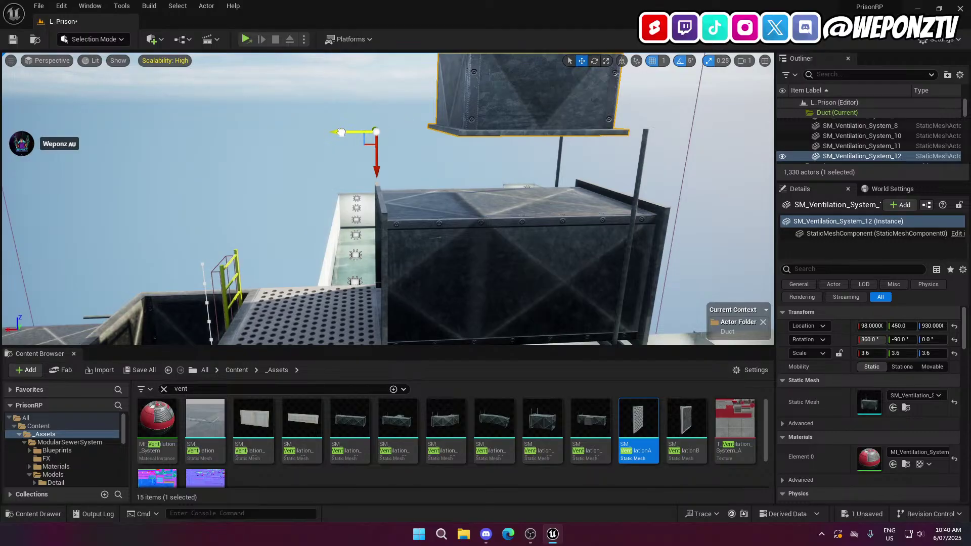
{"action": "left_click_drag", "start_coordinate": [342, 133], "coordinate": [118, 133]}
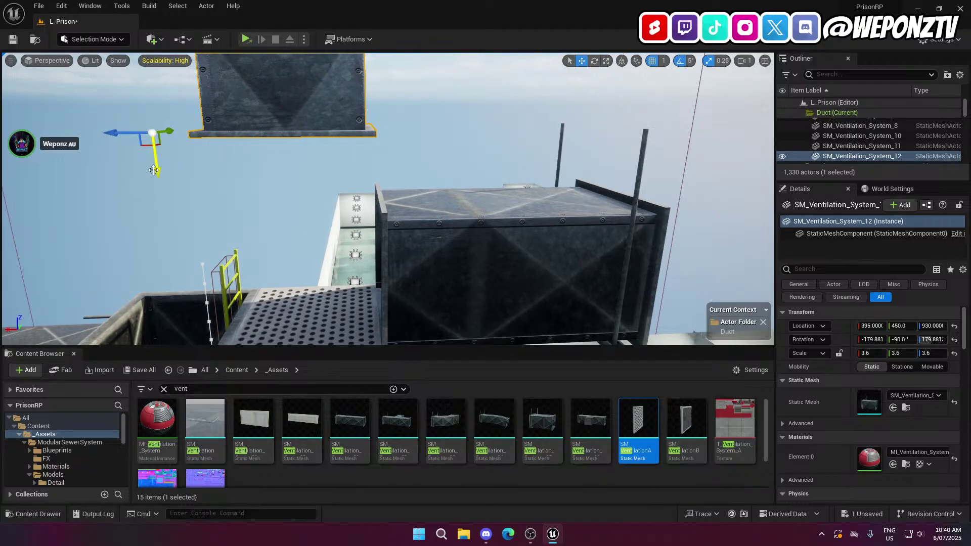
{"action": "left_click_drag", "start_coordinate": [154, 170], "coordinate": [159, 238]}
{"action": "right_click_drag", "start_coordinate": [159, 237], "coordinate": [193, 181]}
{"action": "key", "text": "w"}
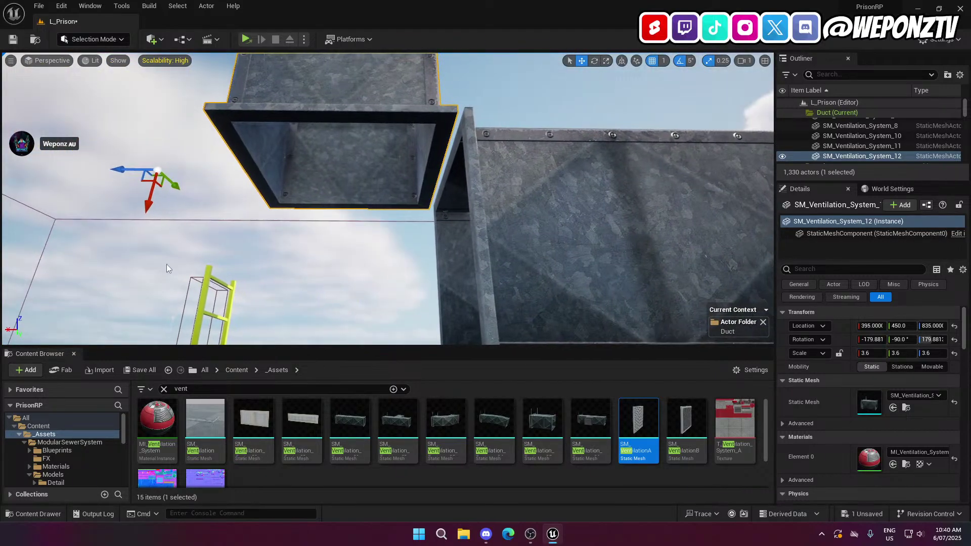
{"action": "key", "text": "w"}
{"action": "right_click_drag", "start_coordinate": [167, 269], "coordinate": [141, 252]}
{"action": "key", "text": "s"}
{"action": "left_click_drag", "start_coordinate": [148, 222], "coordinate": [153, 225]}
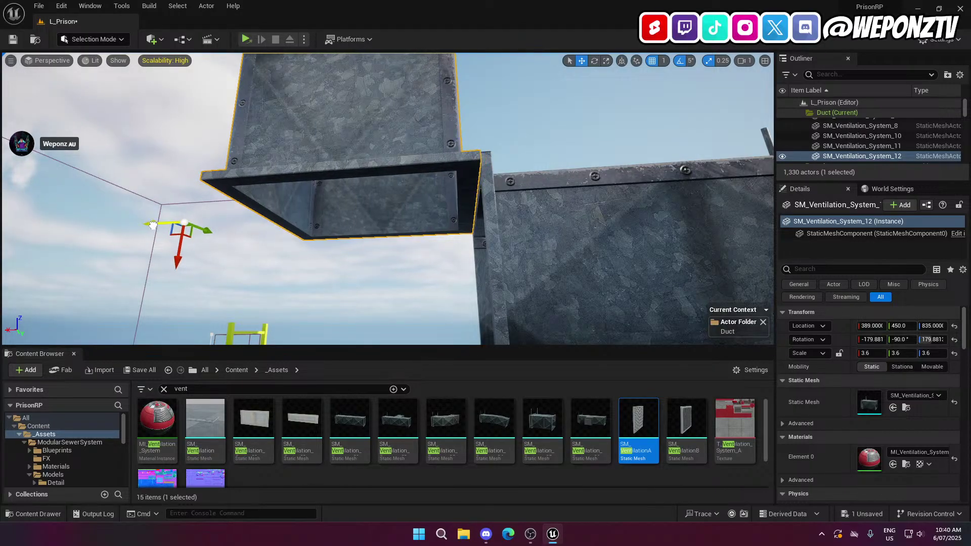
{"action": "left_click_drag", "start_coordinate": [180, 256], "coordinate": [181, 256]}
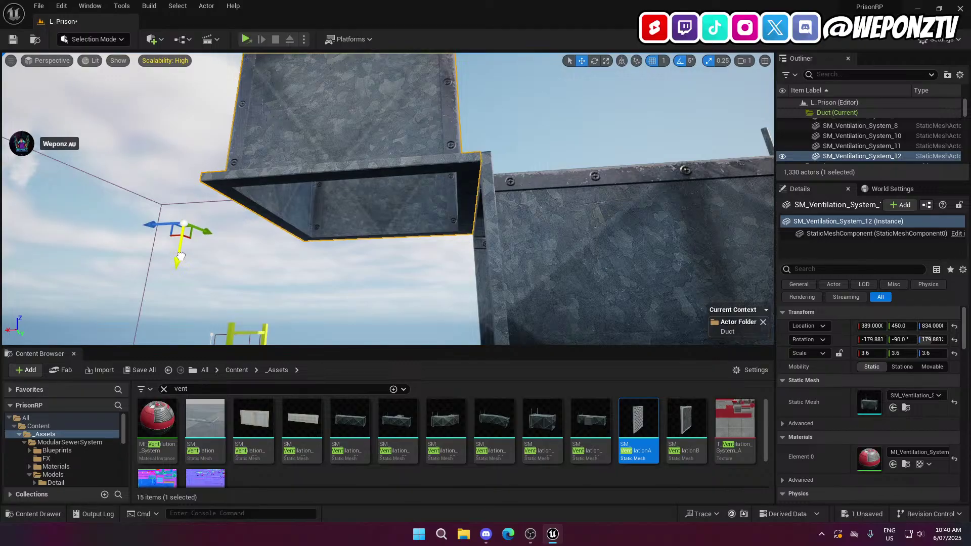
{"action": "key", "text": "Escape"}
Save the L_Prison level and start a playtest
{"action": "right_click_drag", "start_coordinate": [388, 199], "coordinate": [404, 263]}
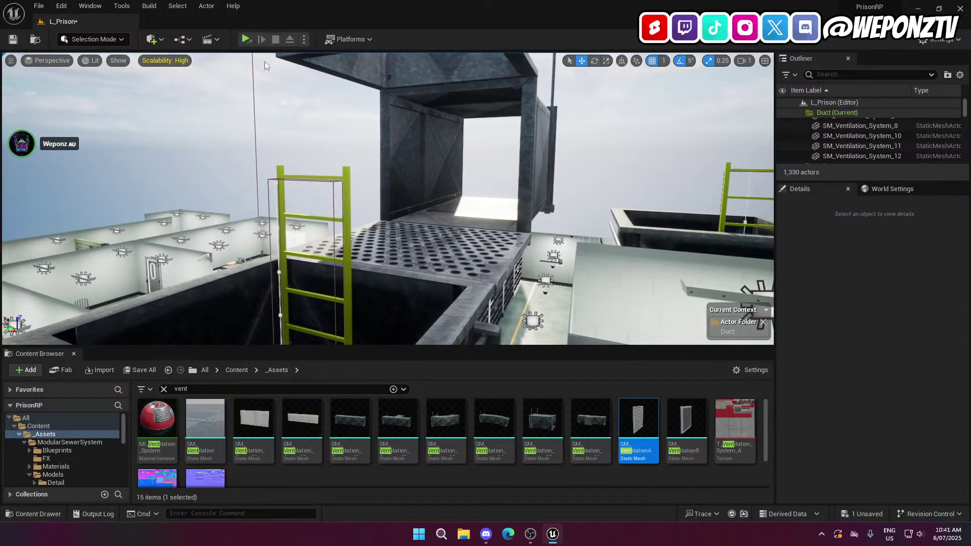
{"action": "left_click", "coordinate": [15, 42]}
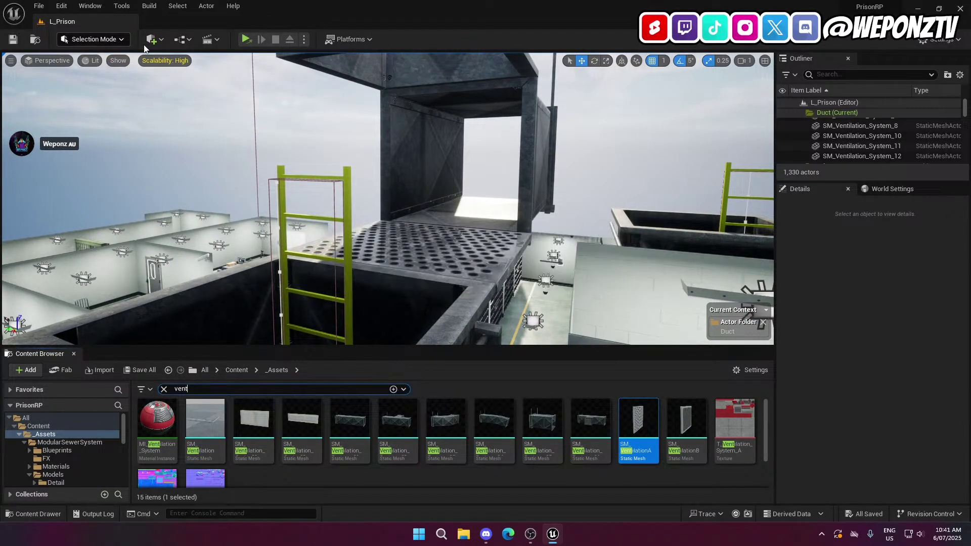
{"action": "left_click", "coordinate": [247, 40]}
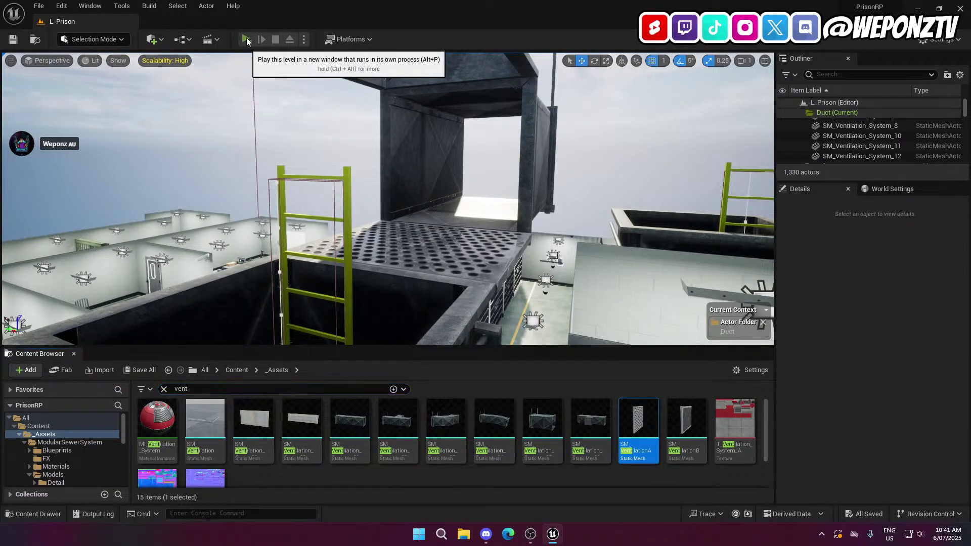
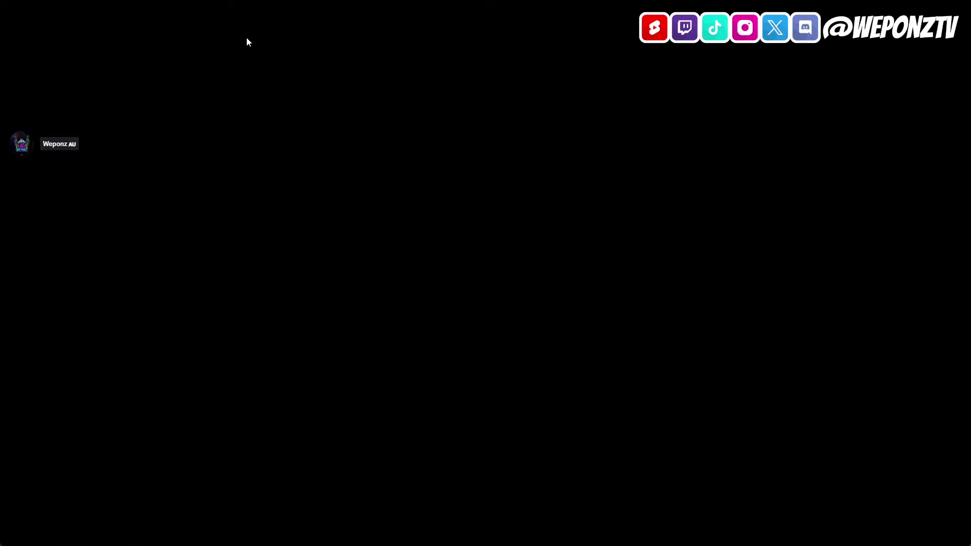
Climb the shaft ladder in the playtest, check the route over the perforated grille and through the raised duct, and end the playtest
{"action": "key", "text": "w"}
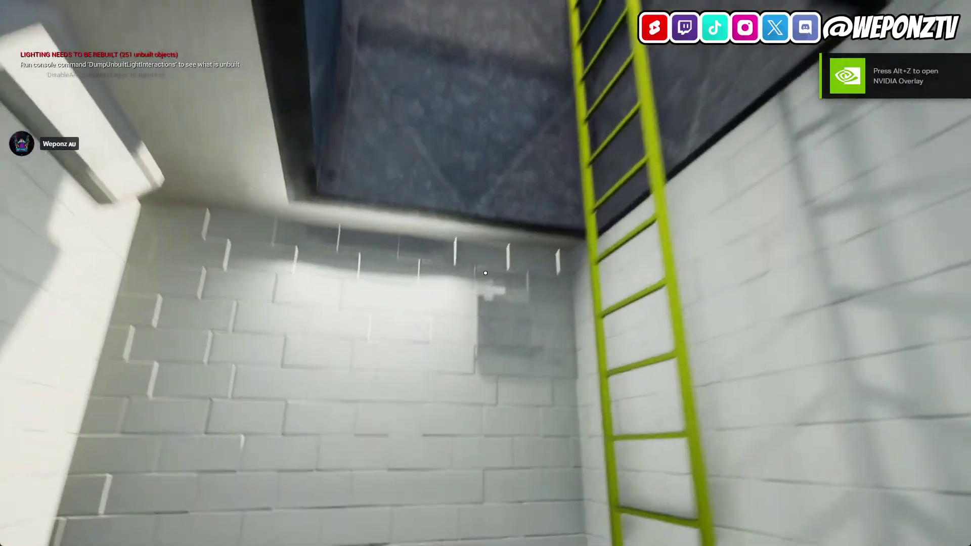
{"action": "key", "text": "w"}
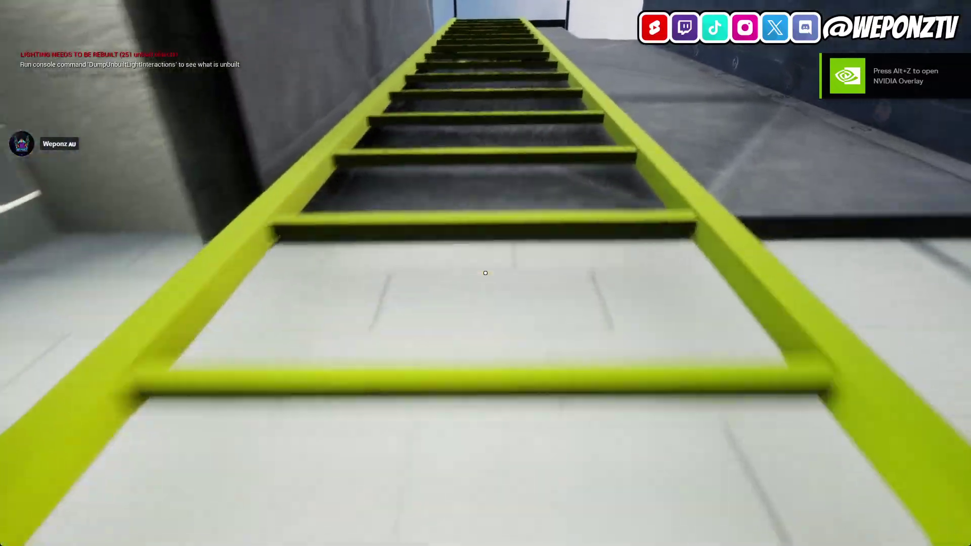
{"action": "key", "text": "w"}
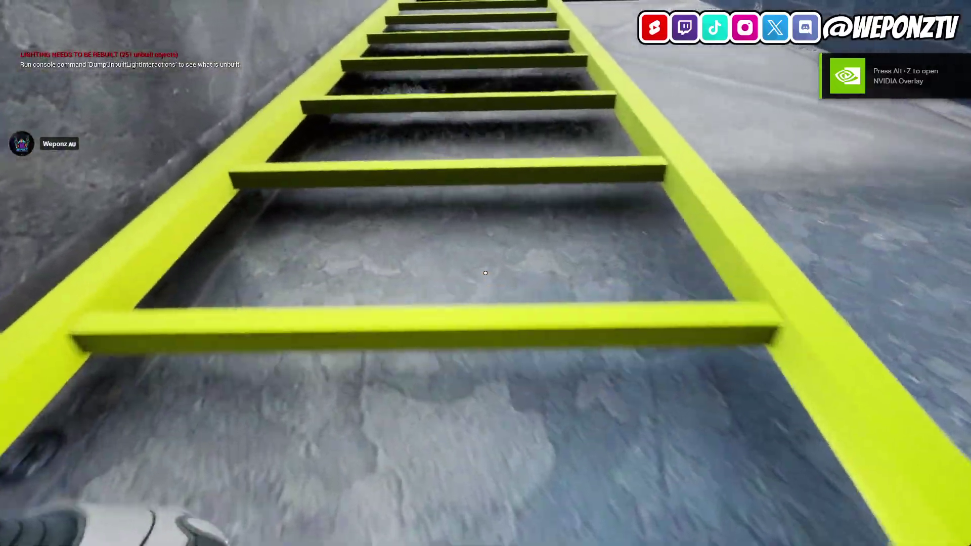
{"action": "key", "text": "w"}
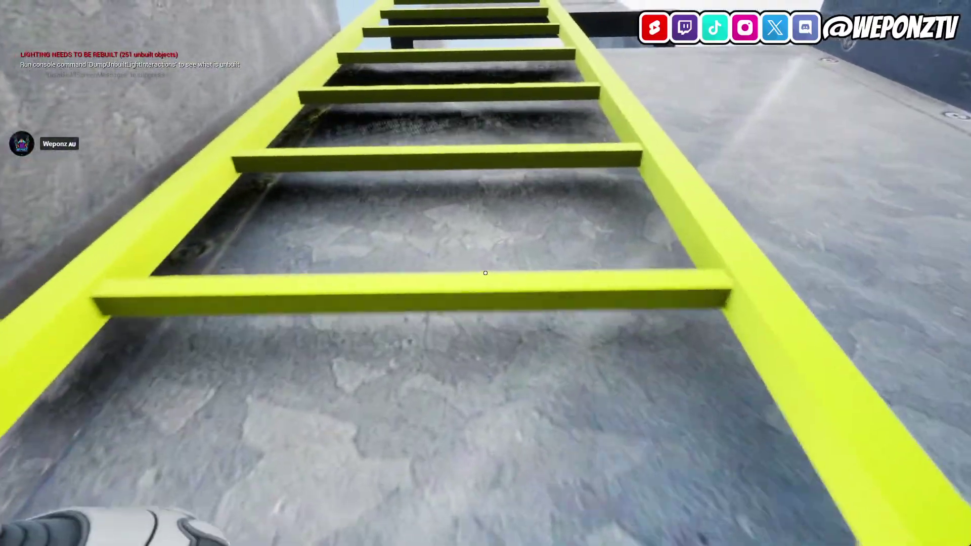
{"action": "key", "text": "w"}
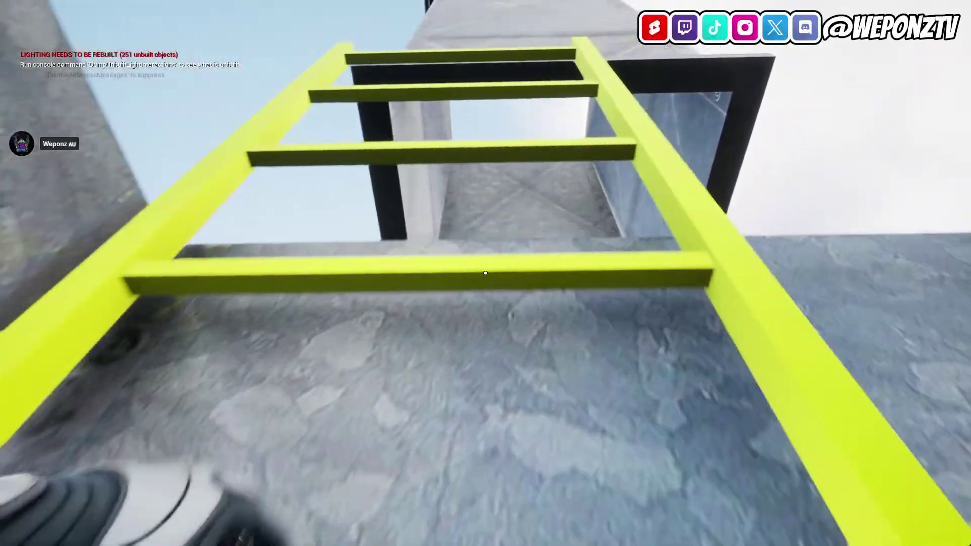
{"action": "key", "text": "w"}
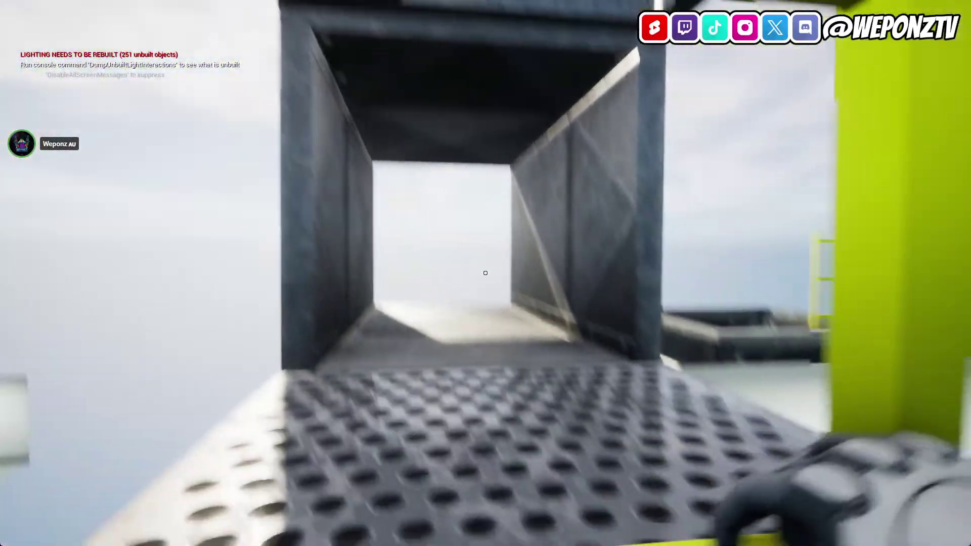
{"action": "key", "text": "w"}
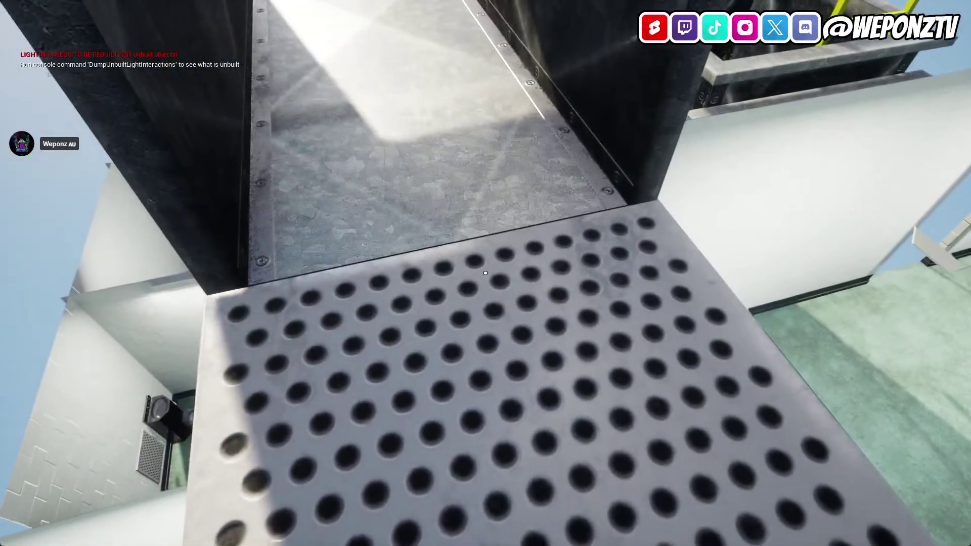
{"action": "key", "text": "w"}
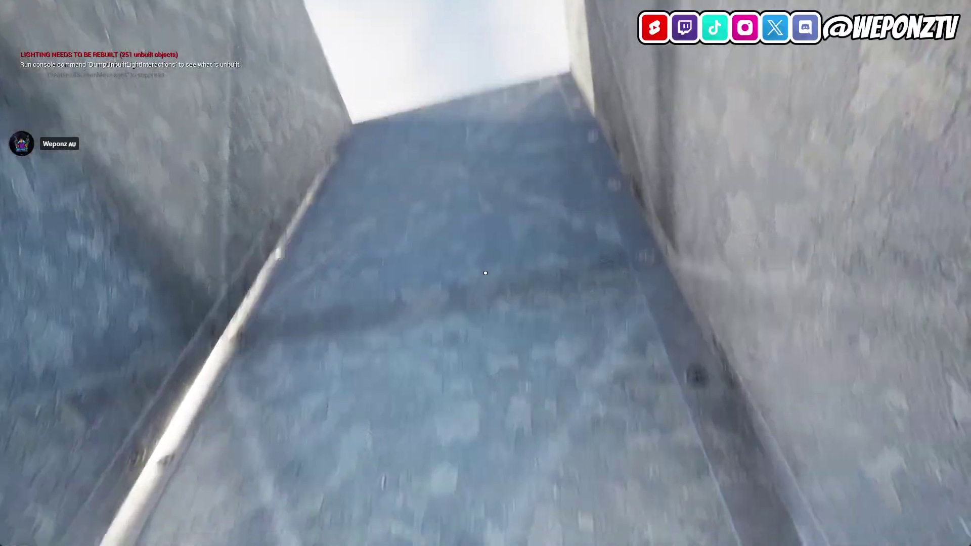
{"action": "key", "text": "w"}
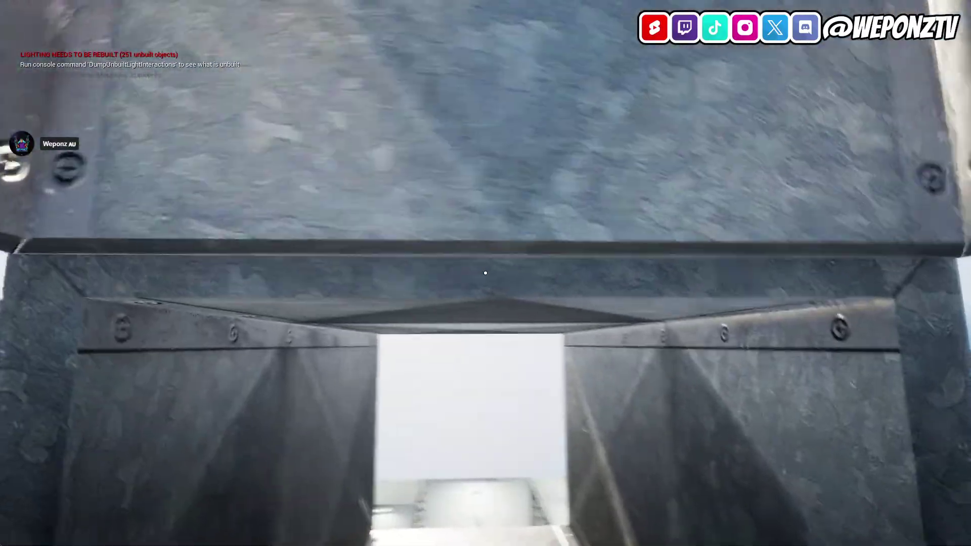
{"action": "key", "text": "w"}
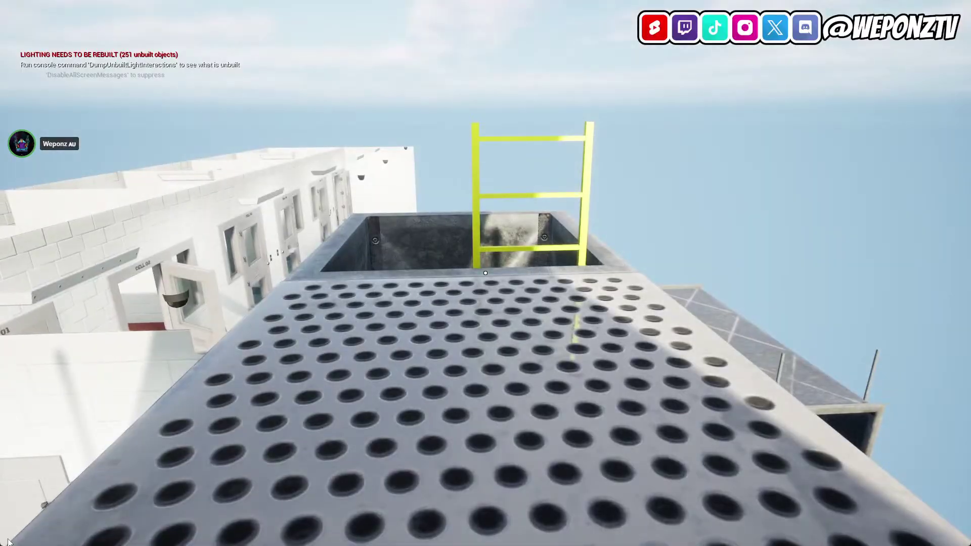
{"action": "key", "text": "Escape"}
Place an SM_VentilationB grille inside the raised horizontal duct beyond the perforated floor grille
{"action": "key", "text": "s"}
{"action": "right_click_drag", "start_coordinate": [498, 271], "coordinate": [589, 268]}
{"action": "key", "text": "a"}
{"action": "key", "text": "w"}
{"action": "key", "text": "s"}
{"action": "key", "text": "a"}
{"action": "key", "text": "s"}
{"action": "key", "text": "w"}
{"action": "key", "text": "d"}
{"action": "key", "text": "a"}
{"action": "key", "text": "w"}
{"action": "key", "text": "s"}
{"action": "left_click_drag", "start_coordinate": [687, 420], "coordinate": [420, 232]}
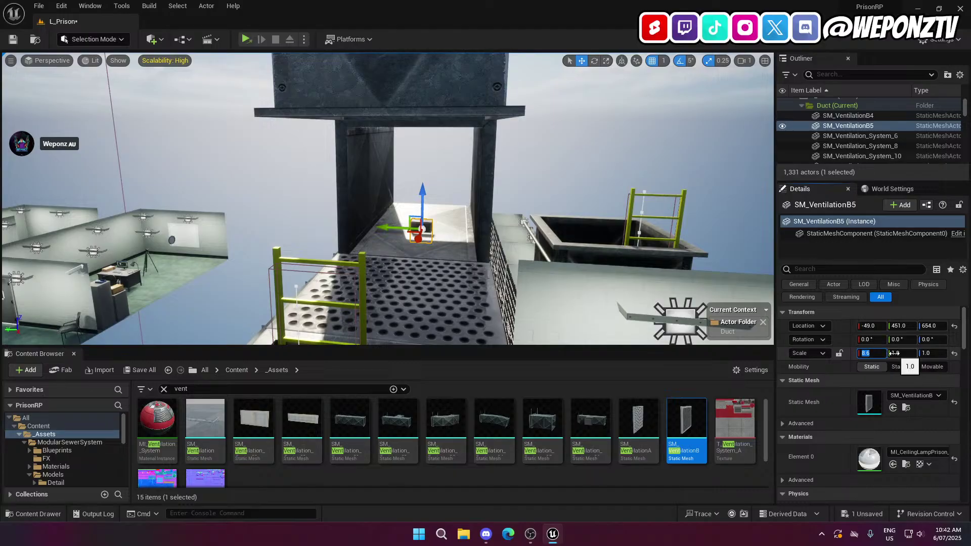
Scale the new SM_VentilationB grille to 8.6 on all three axes and shift it sideways to Y 463
{"action": "left_click", "coordinate": [928, 354]}
{"action": "type", "text": "8.6"}
{"action": "left_click", "coordinate": [855, 354]}
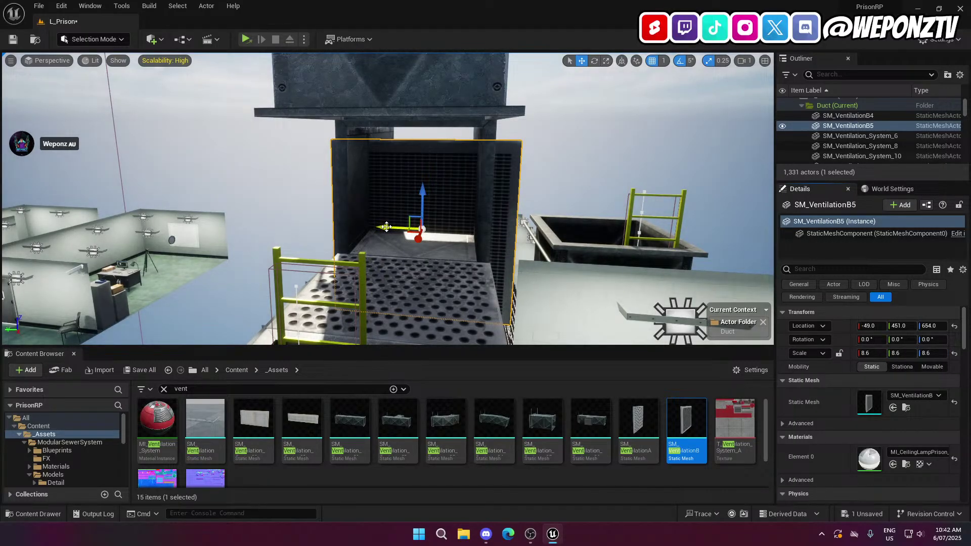
{"action": "left_click_drag", "start_coordinate": [387, 227], "coordinate": [380, 236]}
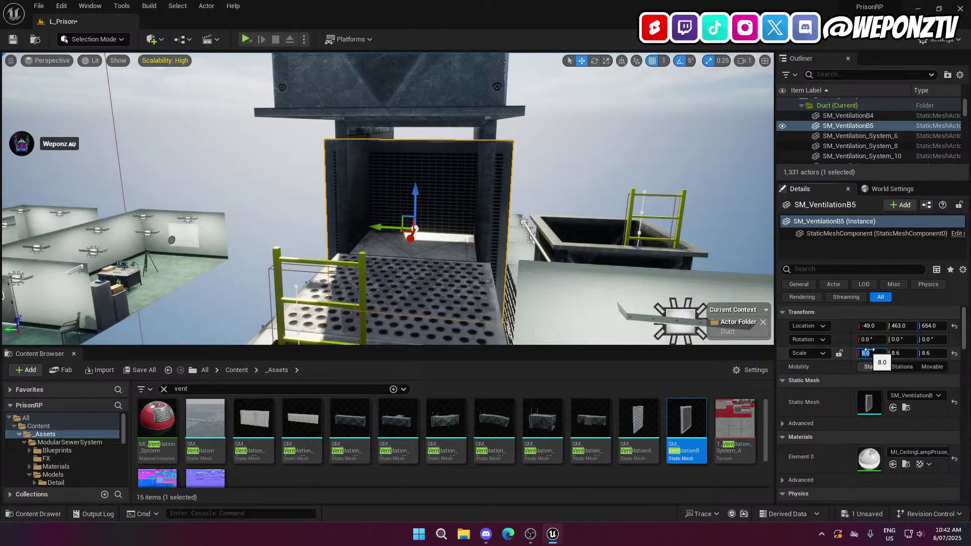
Reduce the new grille's scale to 8 on all three axes and move it forward to X 139
{"action": "left_click", "coordinate": [935, 353]}
{"action": "type", "text": "8"}
{"action": "left_click", "coordinate": [850, 354]}
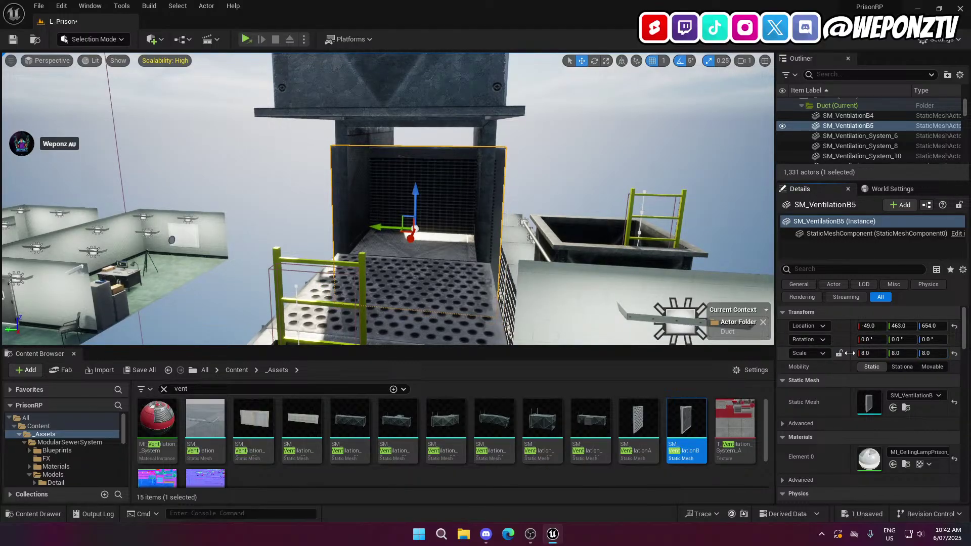
{"action": "right_click_drag", "start_coordinate": [458, 238], "coordinate": [405, 233]}
{"action": "left_click_drag", "start_coordinate": [444, 241], "coordinate": [448, 318]}
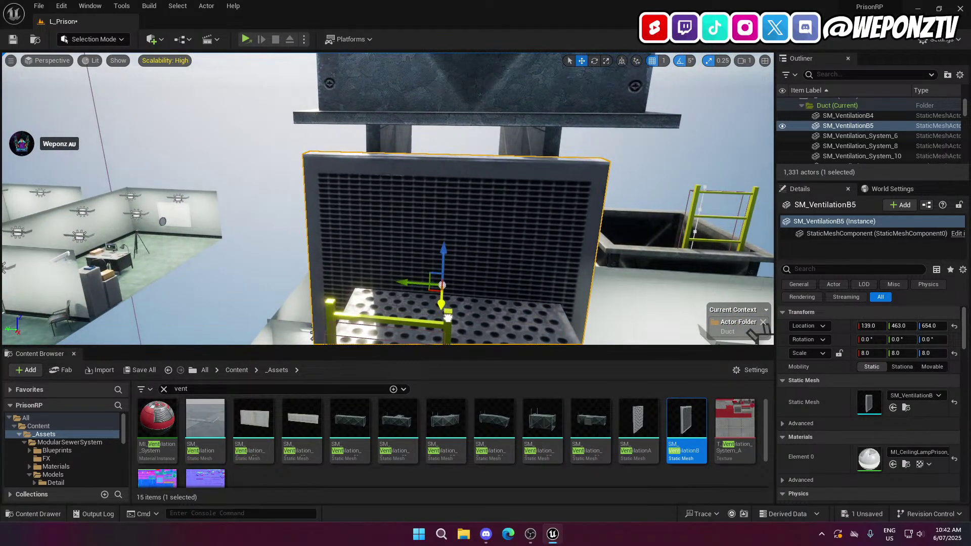
Lay the new grille flat with a Y rotation of -90° and set its scale to 7.6 on all three axes
{"action": "left_click", "coordinate": [595, 61]}
{"action": "left_click_drag", "start_coordinate": [443, 241], "coordinate": [445, 324]}
{"action": "right_click_drag", "start_coordinate": [445, 304], "coordinate": [756, 329]}
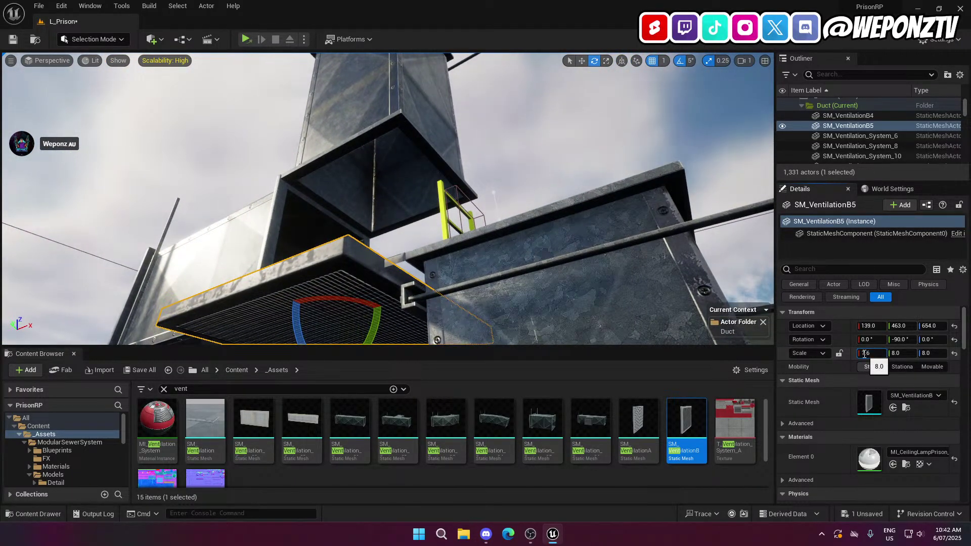
{"action": "left_click_drag", "start_coordinate": [871, 353], "coordinate": [881, 354]}
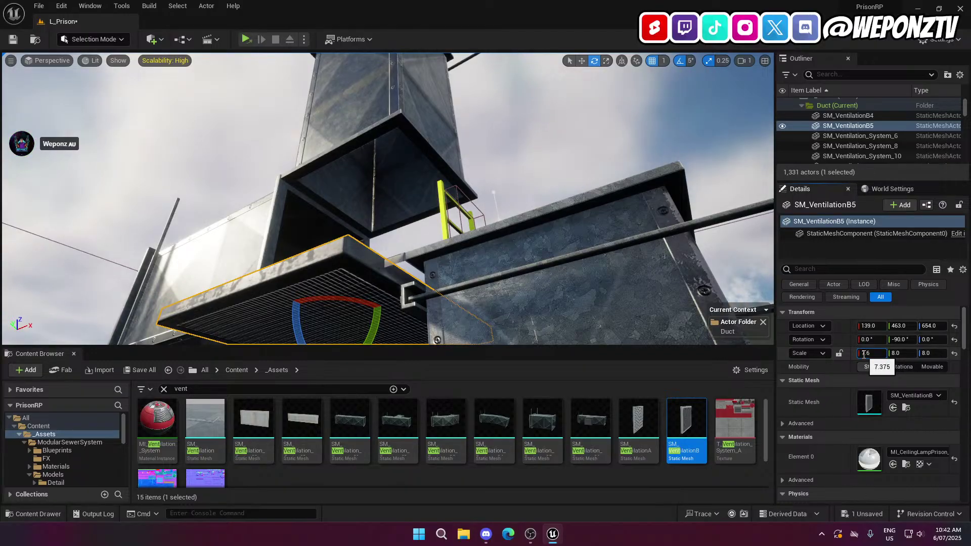
{"action": "left_click", "coordinate": [931, 354]}
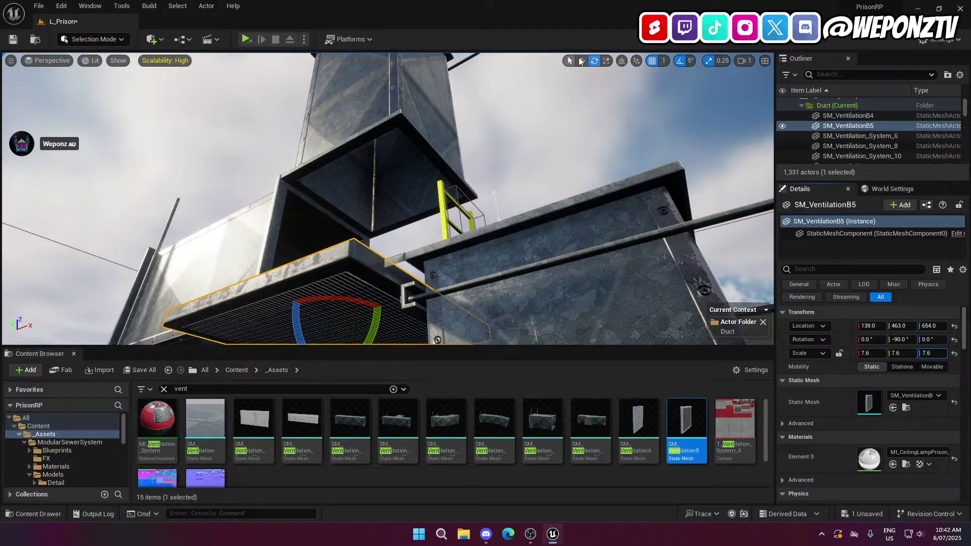
Raise the flat grille to Z 1181 and position it over the upright duct's open top at X 190, Y 449
{"action": "left_click", "coordinate": [581, 60]}
{"action": "left_click_drag", "start_coordinate": [336, 333], "coordinate": [336, 65]}
{"action": "scroll", "coordinate": [336, 65], "scroll_direction": "up", "scroll_amount": 2}
{"action": "right_click_drag", "start_coordinate": [336, 71], "coordinate": [260, 215]}
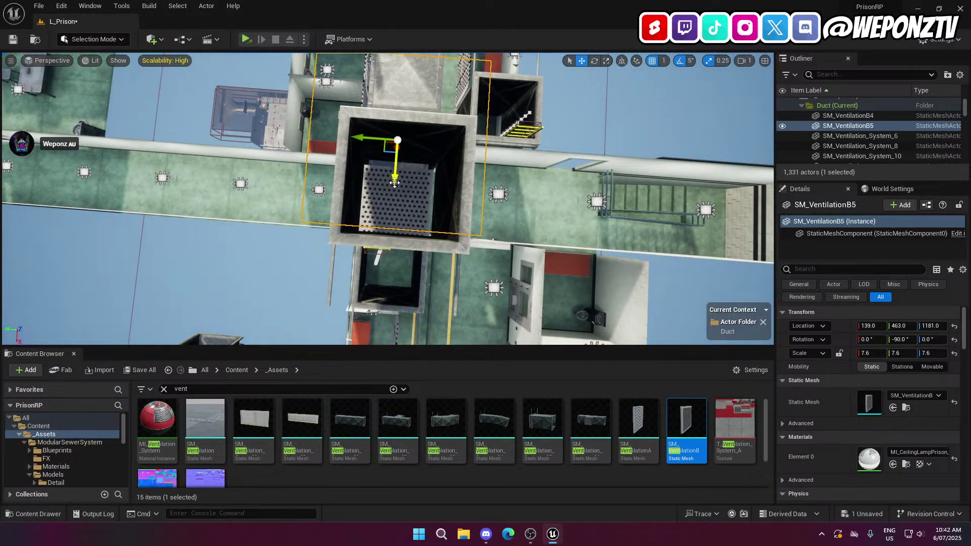
{"action": "left_click_drag", "start_coordinate": [395, 183], "coordinate": [401, 215]}
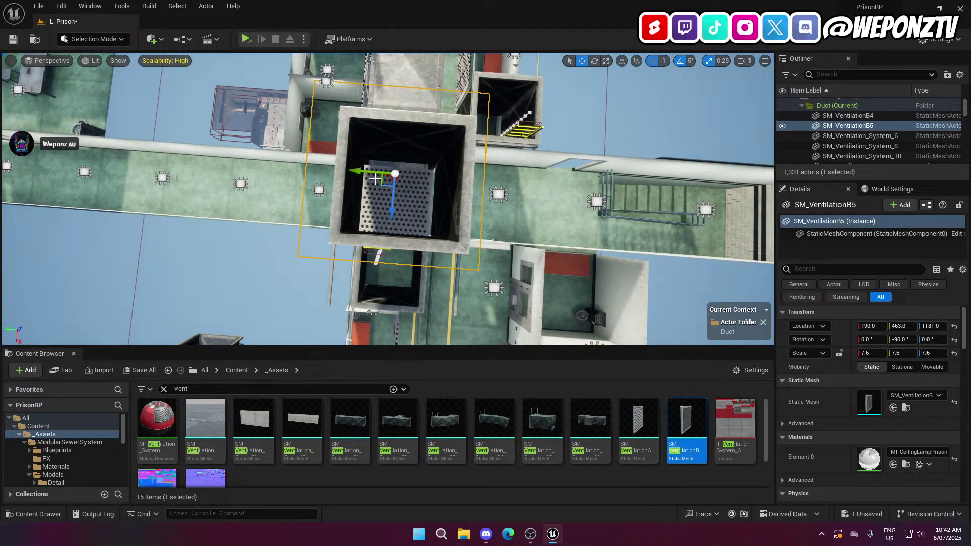
{"action": "left_click_drag", "start_coordinate": [360, 174], "coordinate": [370, 171]}
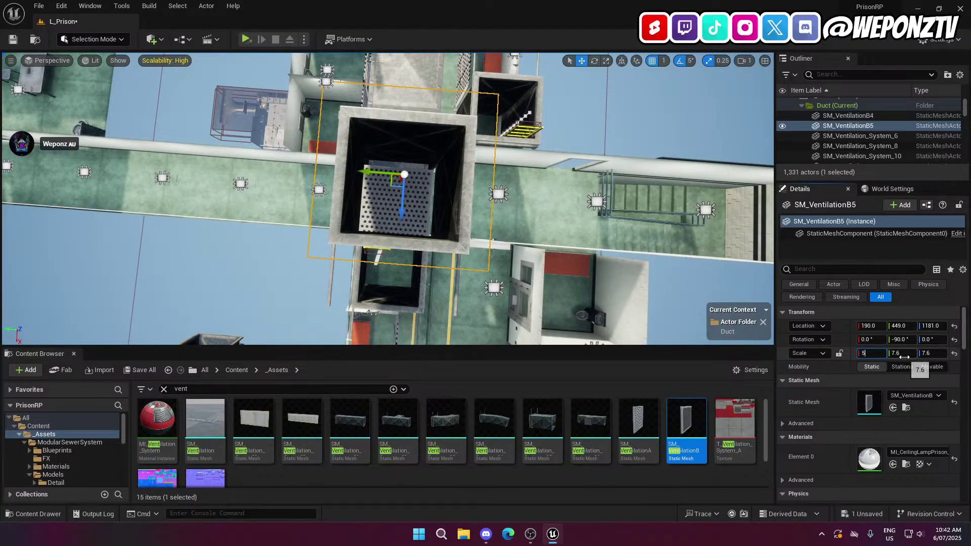
Set the grille's scale to 5 on all three axes and shift it to X 197 within the upright duct's rim
{"action": "key", "text": "Tab"}
{"action": "type", "text": "5"}
{"action": "key", "text": "Return"}
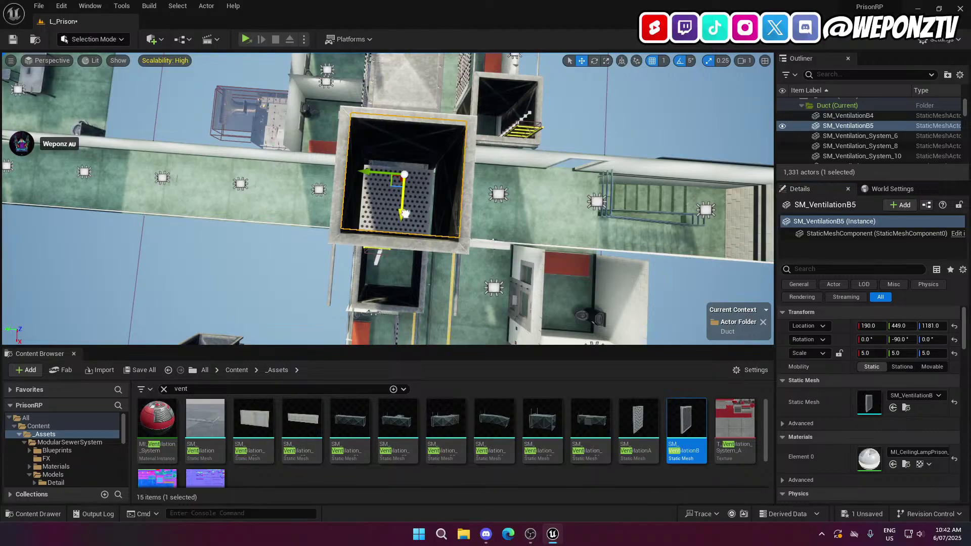
{"action": "left_click_drag", "start_coordinate": [405, 214], "coordinate": [404, 218]}
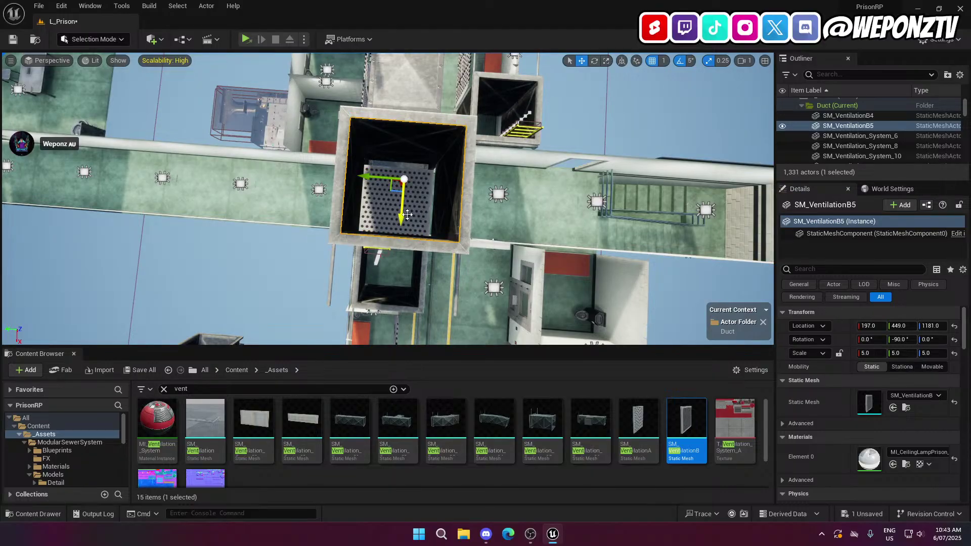
Raise the grille to Z 1192 at the upright duct's top rim
{"action": "key", "text": "w"}
{"action": "mouse_move", "coordinate": [407, 215]}
{"action": "right_mouse_down"}
{"action": "mouse_move", "coordinate": [582, 192]}
{"action": "mouse_move", "coordinate": [401, 209]}
{"action": "right_mouse_up"}
{"action": "left_click_drag", "start_coordinate": [445, 222], "coordinate": [450, 205]}
{"action": "right_click_drag", "start_coordinate": [450, 205], "coordinate": [354, 202]}
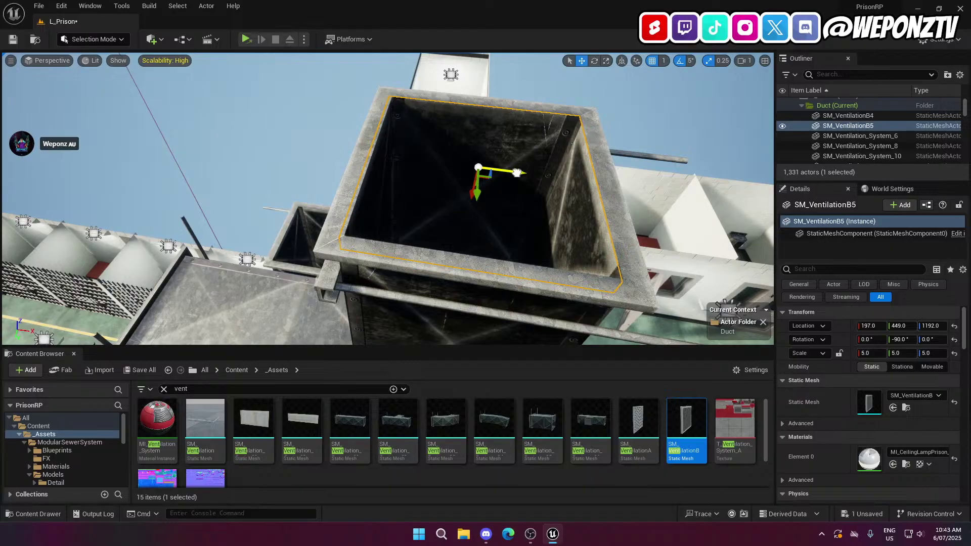
Inspect the capped upright duct's grille from above and inside, plus the connecting ducts and the cells around the ladder shaft
{"action": "right_click_drag", "start_coordinate": [518, 172], "coordinate": [504, 157]}
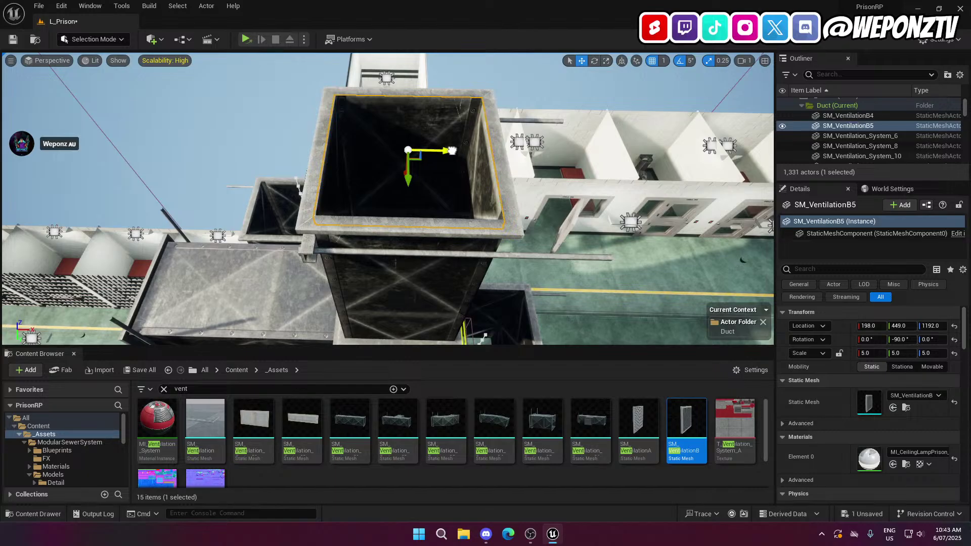
{"action": "right_click_drag", "start_coordinate": [504, 157], "coordinate": [273, 135]}
{"action": "key", "text": "f"}
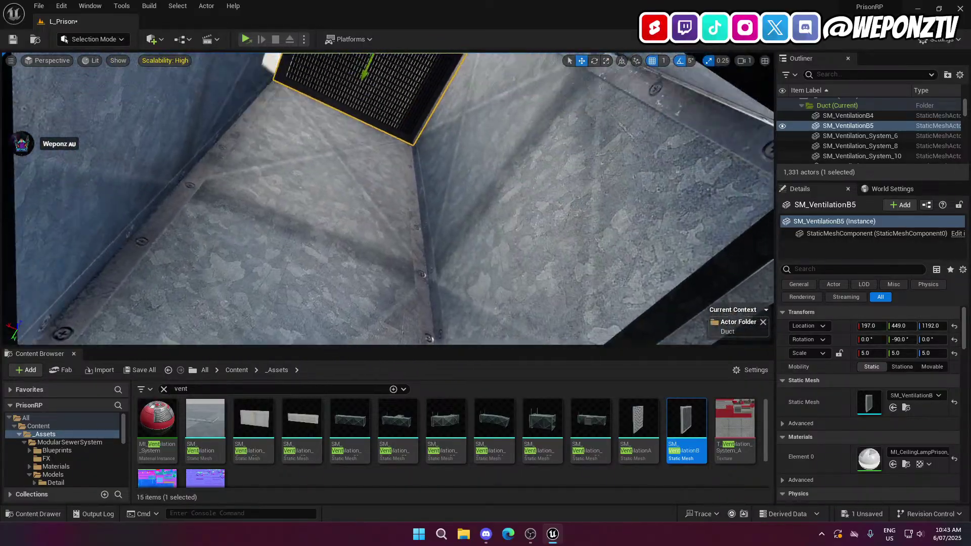
{"action": "right_click_drag", "start_coordinate": [220, 217], "coordinate": [226, 218]}
{"action": "left_click", "coordinate": [226, 218]}
{"action": "right_click_drag", "start_coordinate": [375, 146], "coordinate": [374, 147]}
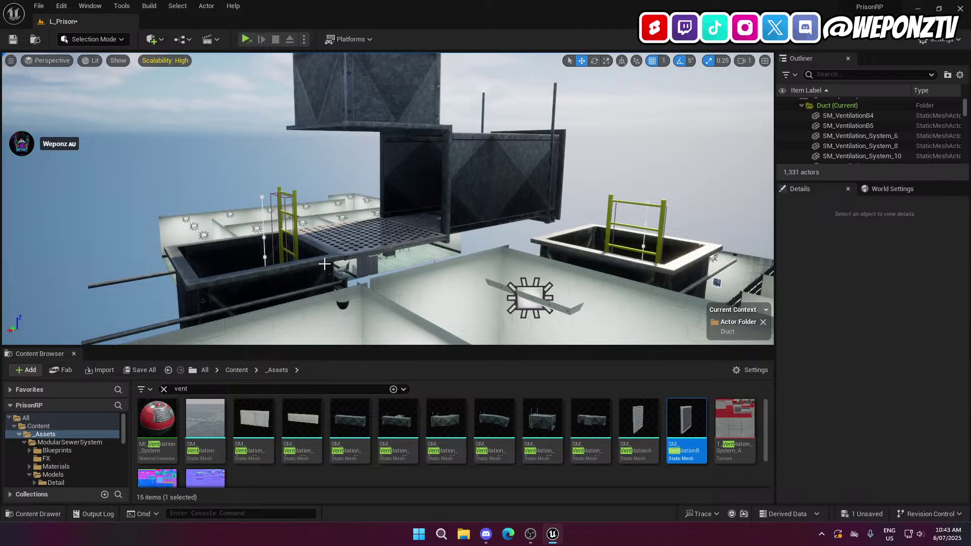
{"action": "right_click_drag", "start_coordinate": [145, 180], "coordinate": [145, 180]}
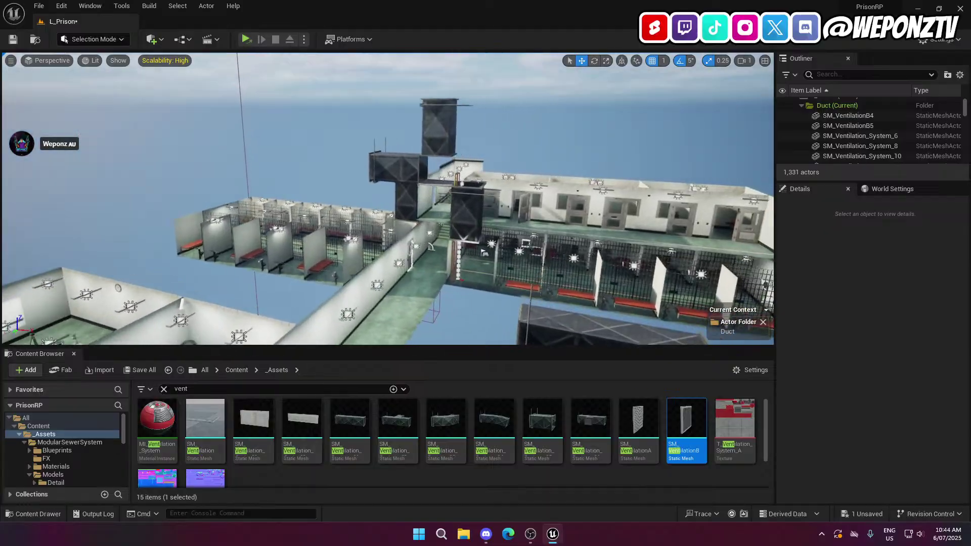
{"action": "right_click_drag", "start_coordinate": [211, 251], "coordinate": [210, 252]}
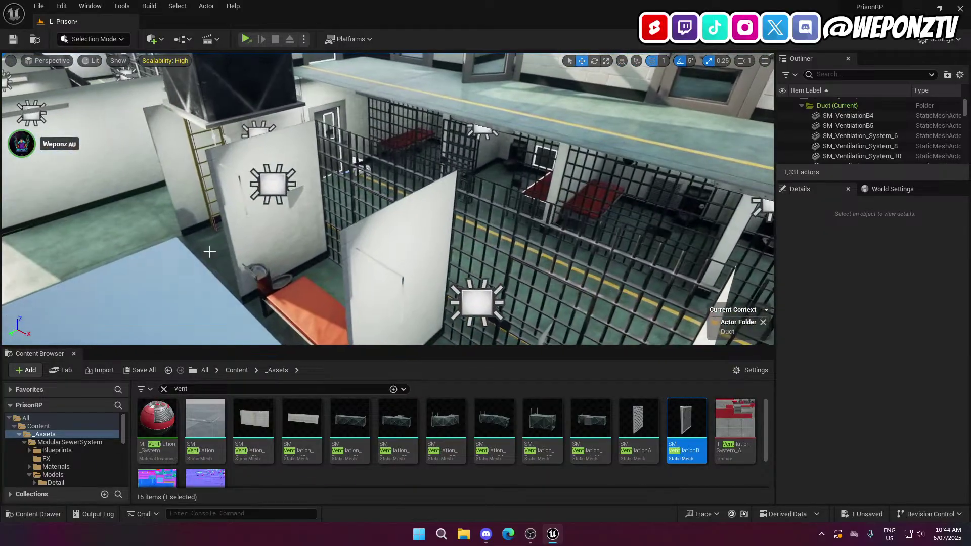
Switch to OBS and Discord to check the live chat and the streams channel, and return to Unreal Editor
{"action": "left_click", "coordinate": [531, 535]}
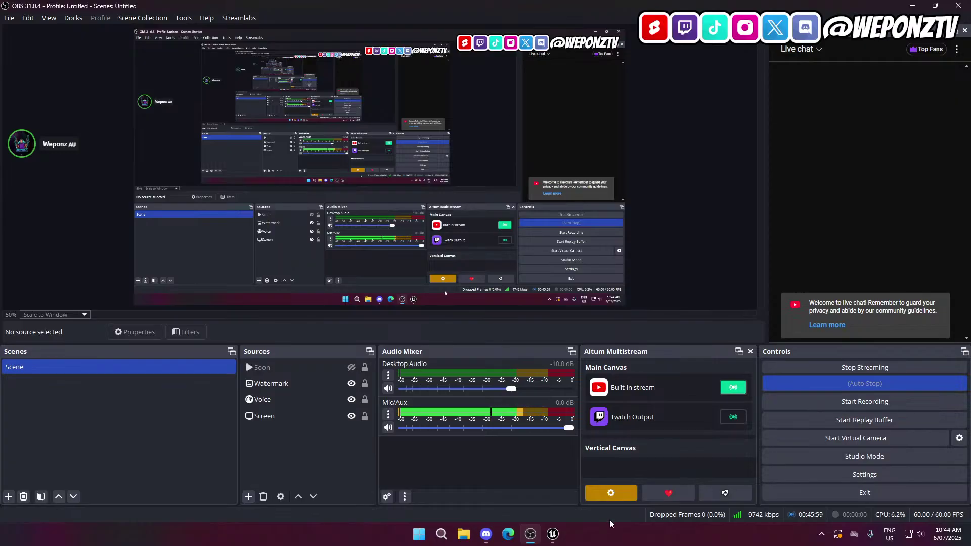
{"action": "left_click", "coordinate": [486, 535]}
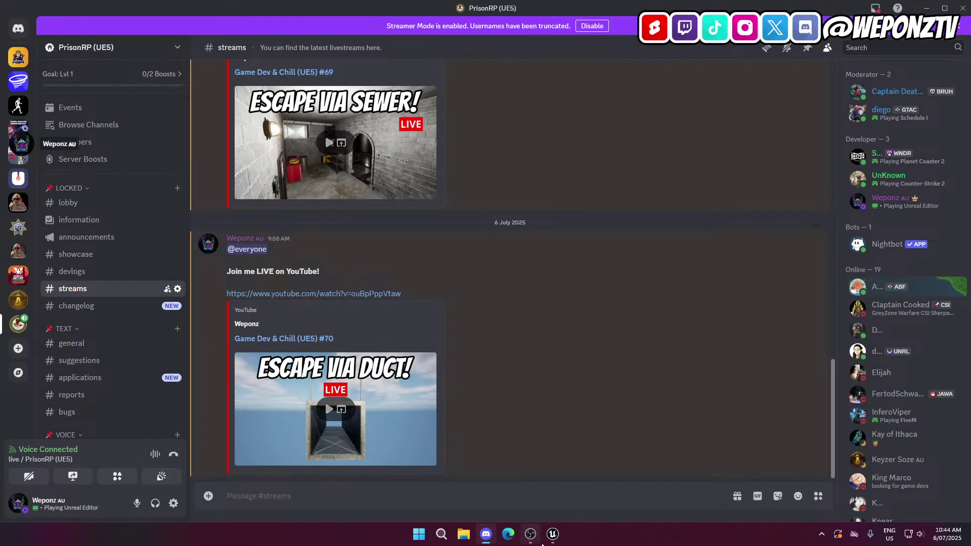
{"action": "left_click", "coordinate": [553, 535]}
{"action": "left_click", "coordinate": [531, 535]}
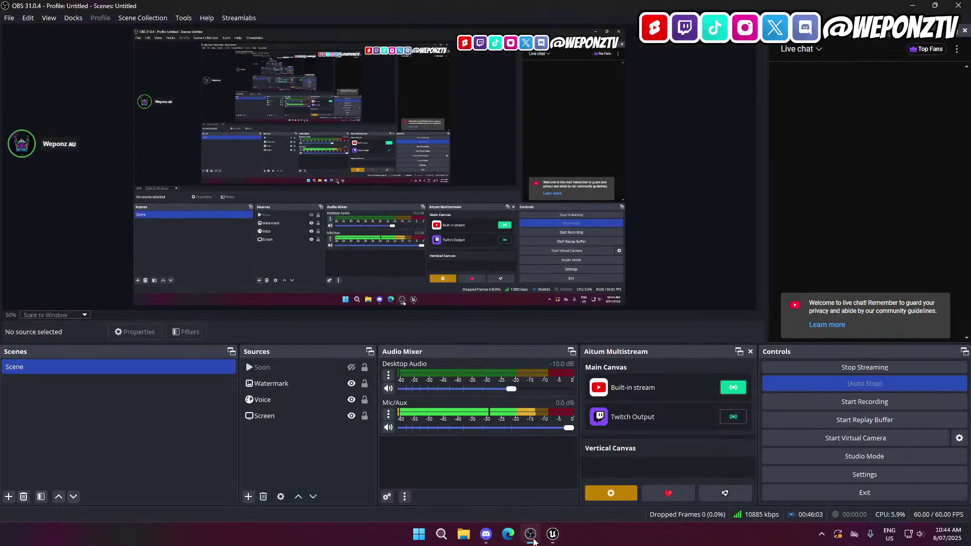
{"action": "left_click", "coordinate": [553, 538]}
Duplicate the perforated floor grille, shift the copy to X 198 and stand it upright with rotation 270°, 0°, 270°
{"action": "right_click_drag", "start_coordinate": [439, 206], "coordinate": [202, 187]}
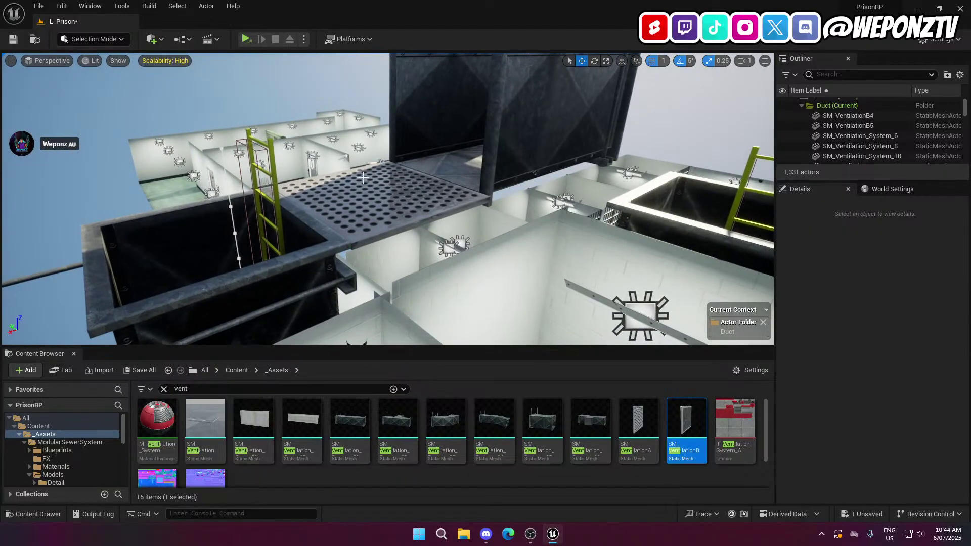
{"action": "left_click", "coordinate": [363, 178]}
{"action": "key", "text": "ctrl+d"}
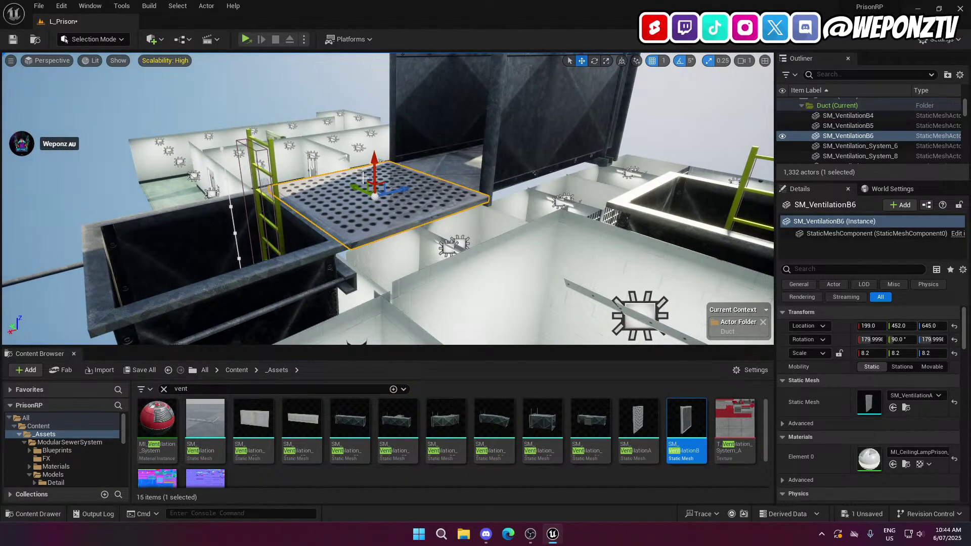
{"action": "right_click_drag", "start_coordinate": [373, 187], "coordinate": [329, 223]}
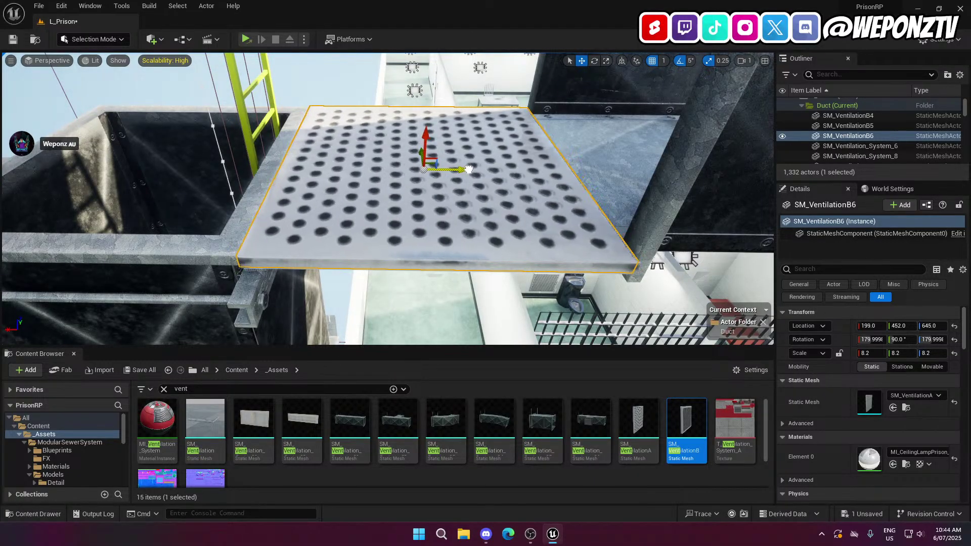
{"action": "left_click_drag", "start_coordinate": [469, 169], "coordinate": [471, 170]}
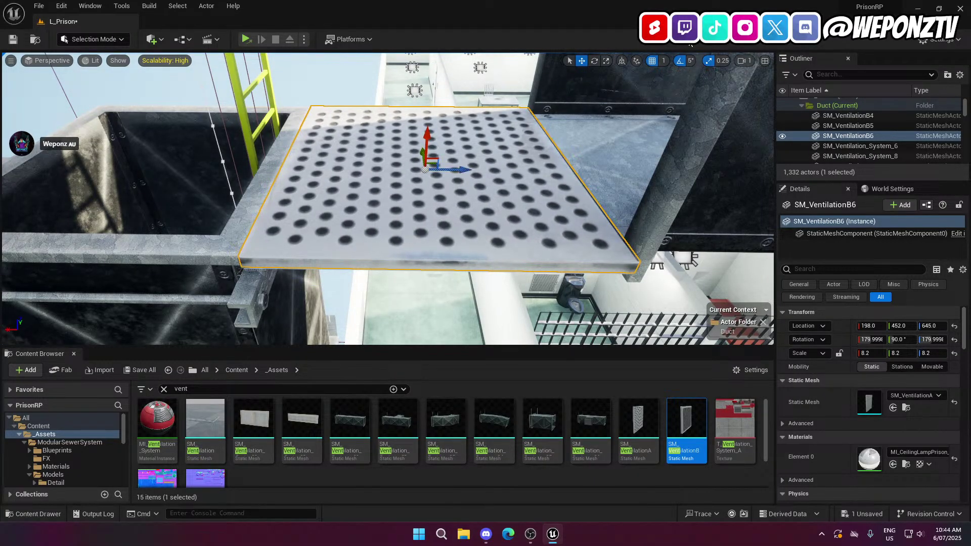
{"action": "left_click", "coordinate": [595, 61]}
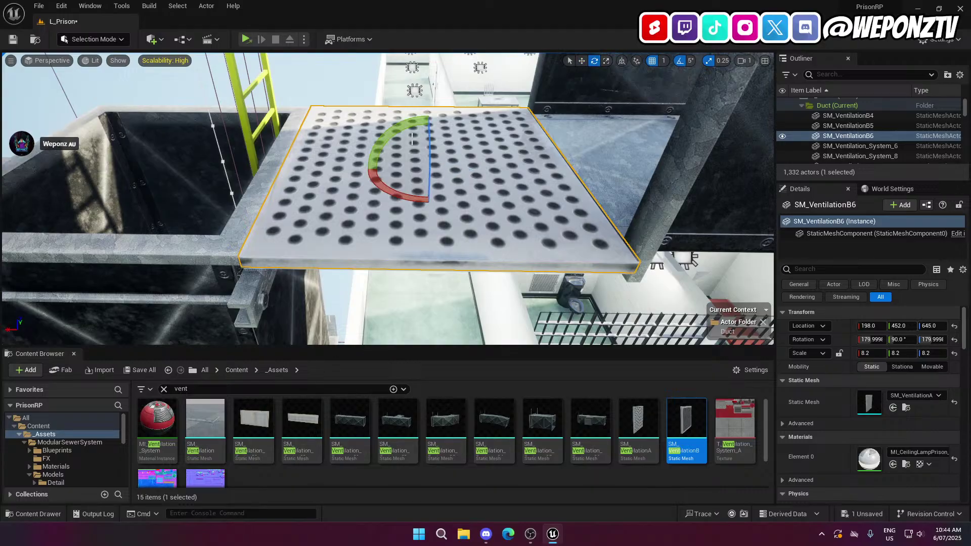
{"action": "left_click_drag", "start_coordinate": [428, 133], "coordinate": [432, 224]}
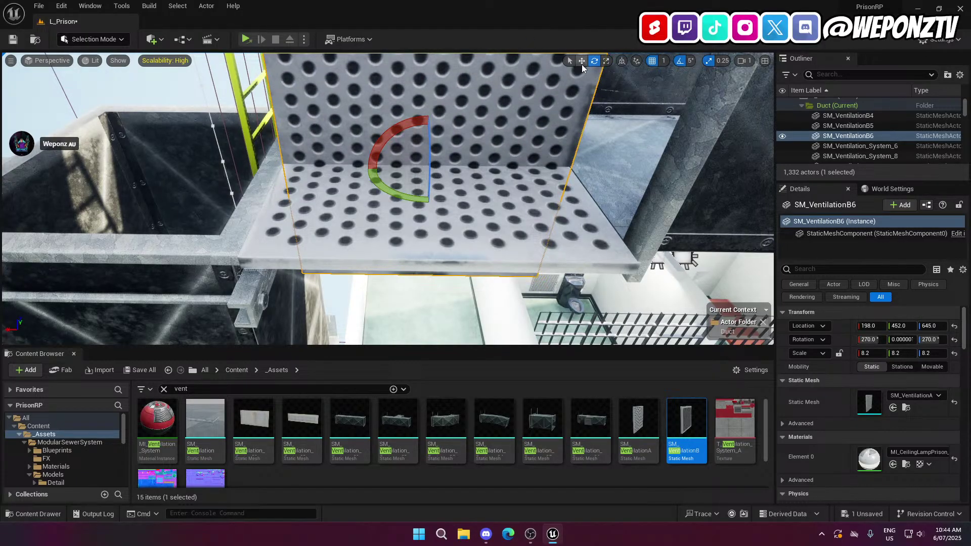
Move the upright grille to Y 553, Z 755 to close the side of the opening between the floor grille and upright duct
{"action": "left_click", "coordinate": [583, 62]}
{"action": "right_click_drag", "start_coordinate": [479, 94], "coordinate": [479, 94]}
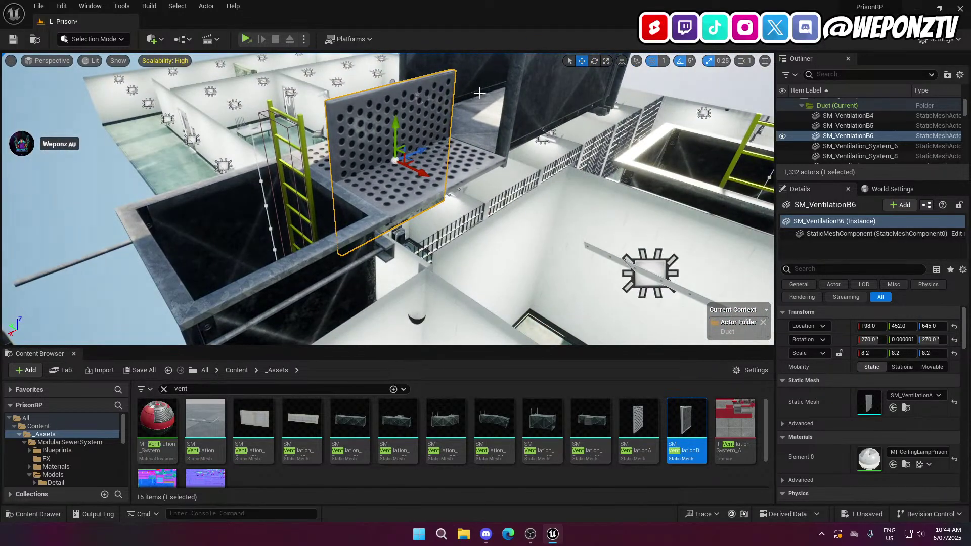
{"action": "left_click_drag", "start_coordinate": [419, 173], "coordinate": [369, 129]}
{"action": "right_click_drag", "start_coordinate": [368, 129], "coordinate": [368, 130]}
{"action": "left_click_drag", "start_coordinate": [394, 137], "coordinate": [390, 139]}
{"action": "right_click_drag", "start_coordinate": [389, 161], "coordinate": [389, 161]}
{"action": "left_click_drag", "start_coordinate": [467, 157], "coordinate": [463, 81]}
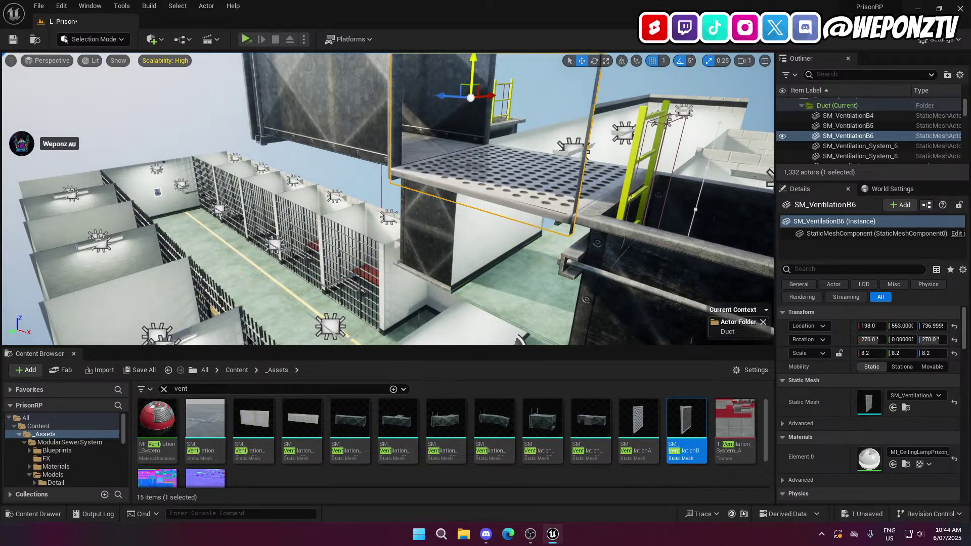
{"action": "right_click_drag", "start_coordinate": [462, 81], "coordinate": [463, 81]}
{"action": "left_click_drag", "start_coordinate": [388, 132], "coordinate": [389, 116]}
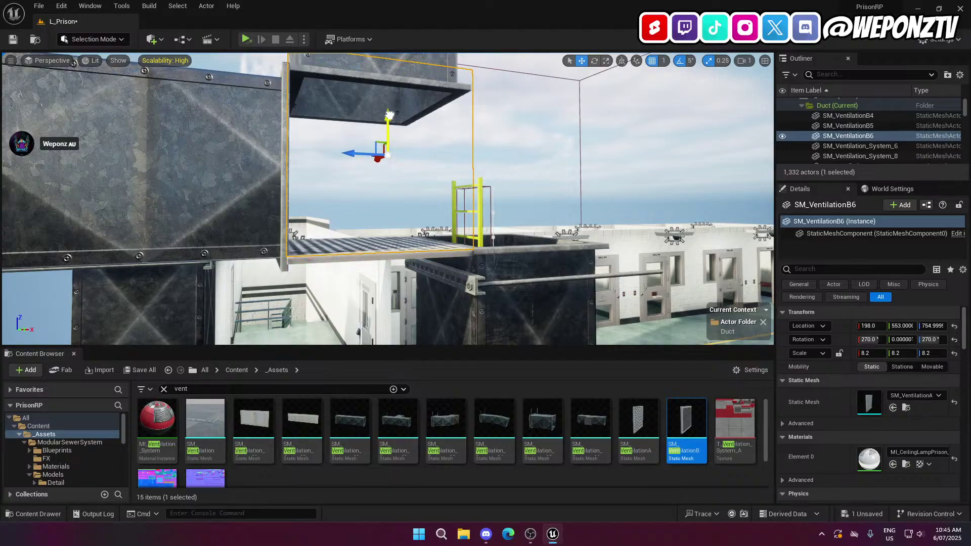
{"action": "mouse_move", "coordinate": [389, 115]}
{"action": "right_mouse_down"}
{"action": "mouse_move", "coordinate": [389, 192]}
{"action": "mouse_move", "coordinate": [389, 119]}
{"action": "right_mouse_up"}
{"action": "right_click_drag", "start_coordinate": [394, 85], "coordinate": [414, 63]}
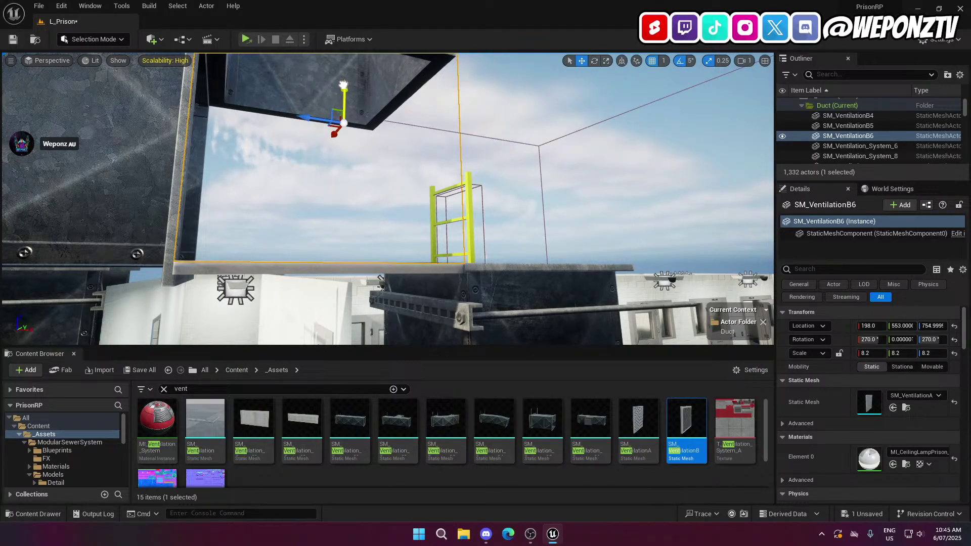
{"action": "right_click_drag", "start_coordinate": [377, 195], "coordinate": [299, 243]}
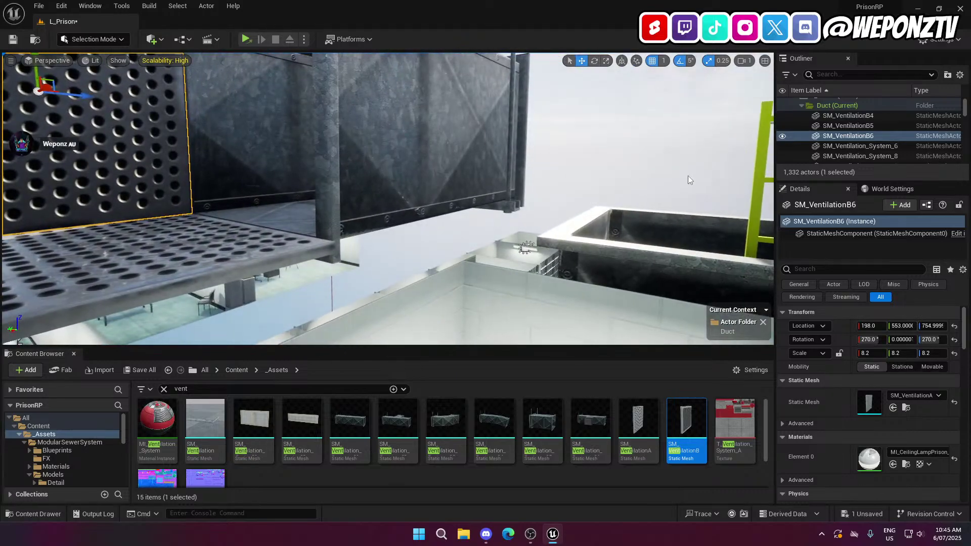
{"action": "left_click", "coordinate": [703, 139]}
Raise the upright duct above the perforated side grille to Z 841
{"action": "right_click_drag", "start_coordinate": [706, 143], "coordinate": [498, 140]}
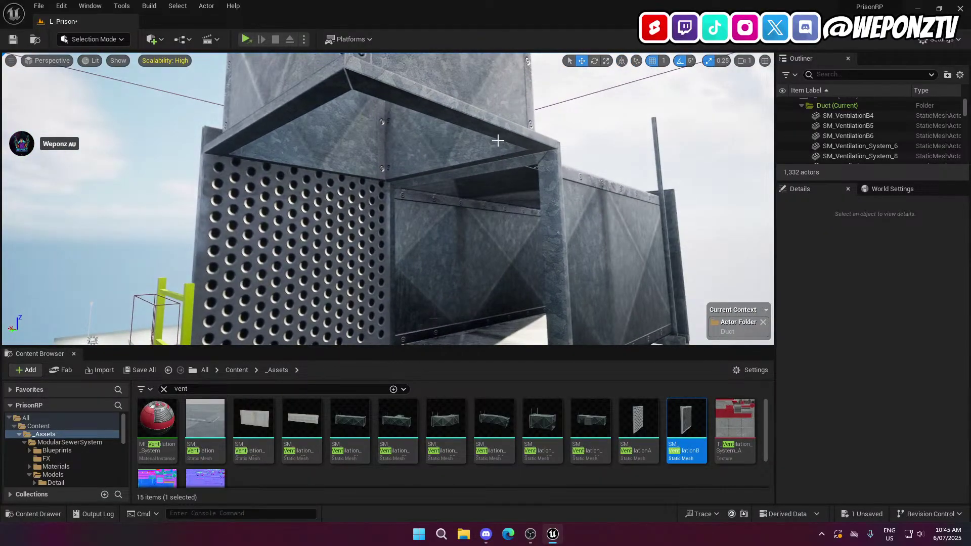
{"action": "left_click", "coordinate": [357, 149]}
{"action": "right_click_drag", "start_coordinate": [306, 164], "coordinate": [238, 160]}
{"action": "right_click_drag", "start_coordinate": [154, 206], "coordinate": [139, 205]}
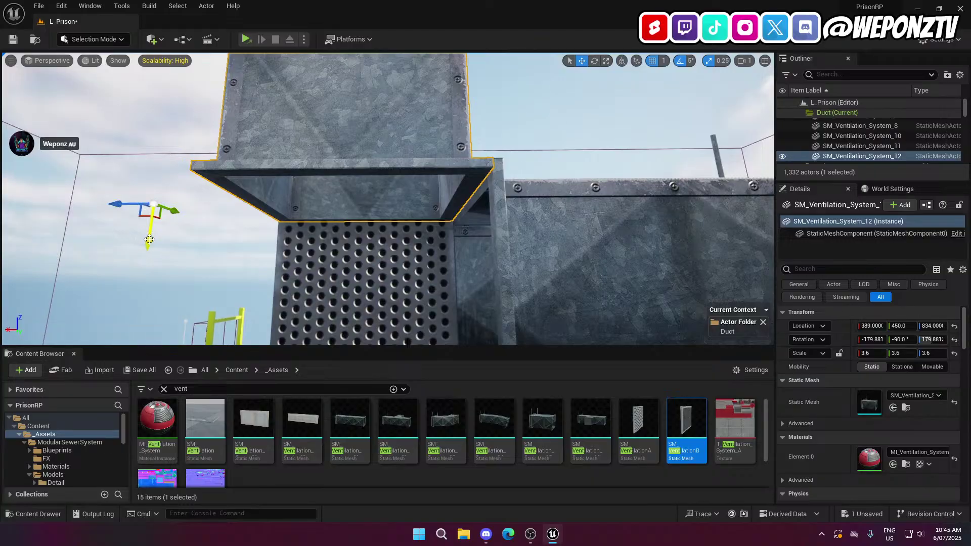
{"action": "left_click_drag", "start_coordinate": [150, 240], "coordinate": [151, 231]}
{"action": "right_click_drag", "start_coordinate": [147, 239], "coordinate": [192, 197]}
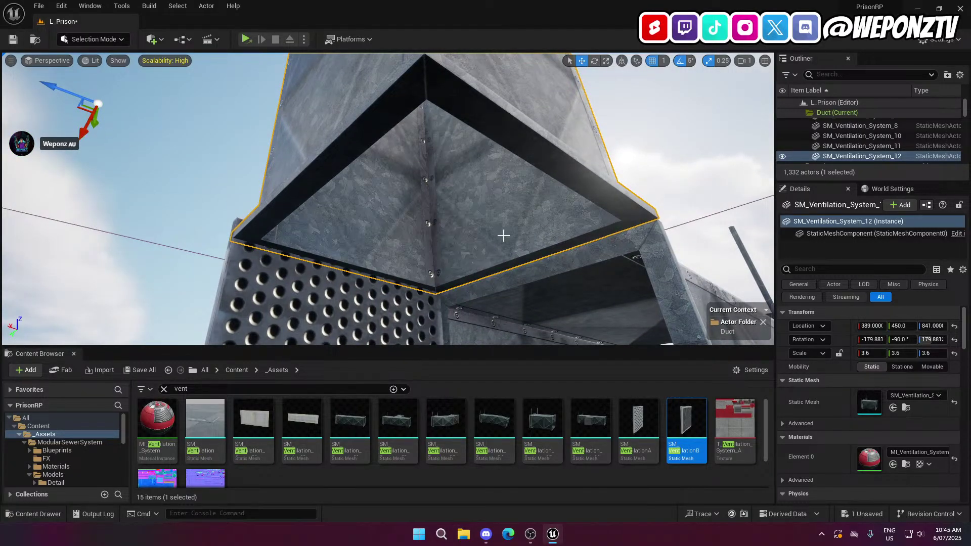
{"action": "left_click", "coordinate": [719, 171]}
{"action": "right_click_drag", "start_coordinate": [719, 171], "coordinate": [739, 217]}
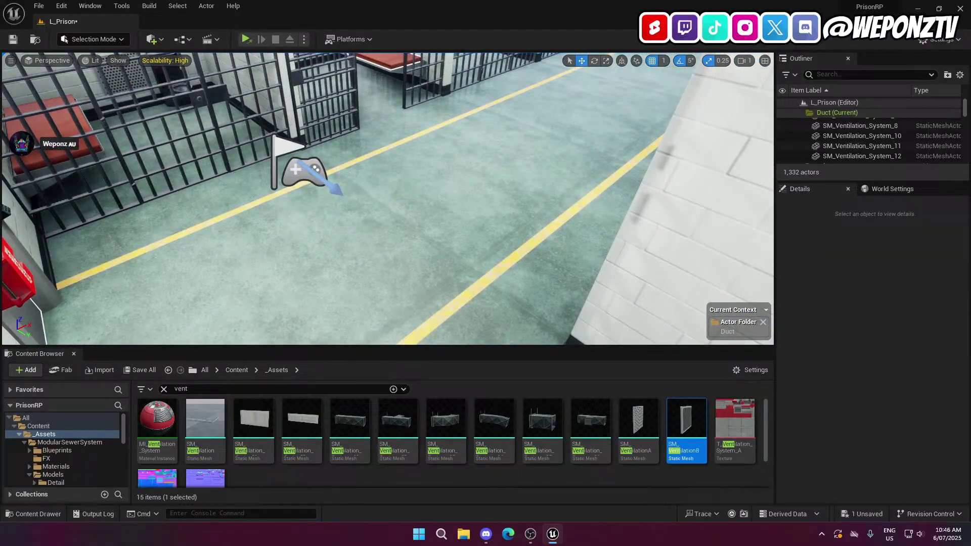
Duplicate the perforated side grille, bring the copy to Y 441 and turn it around to a Z rotation of 450°
{"action": "right_click_drag", "start_coordinate": [388, 199], "coordinate": [213, 228]}
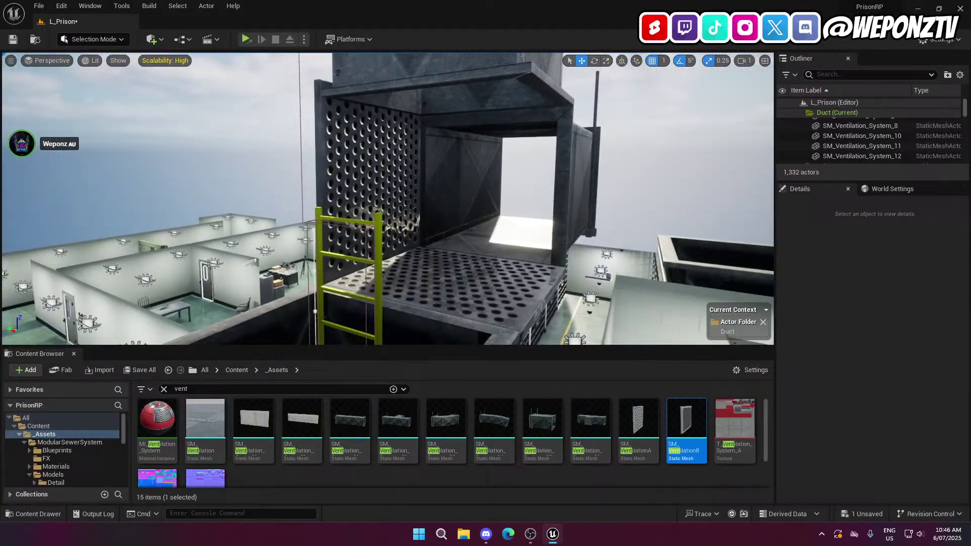
{"action": "left_click", "coordinate": [394, 167]}
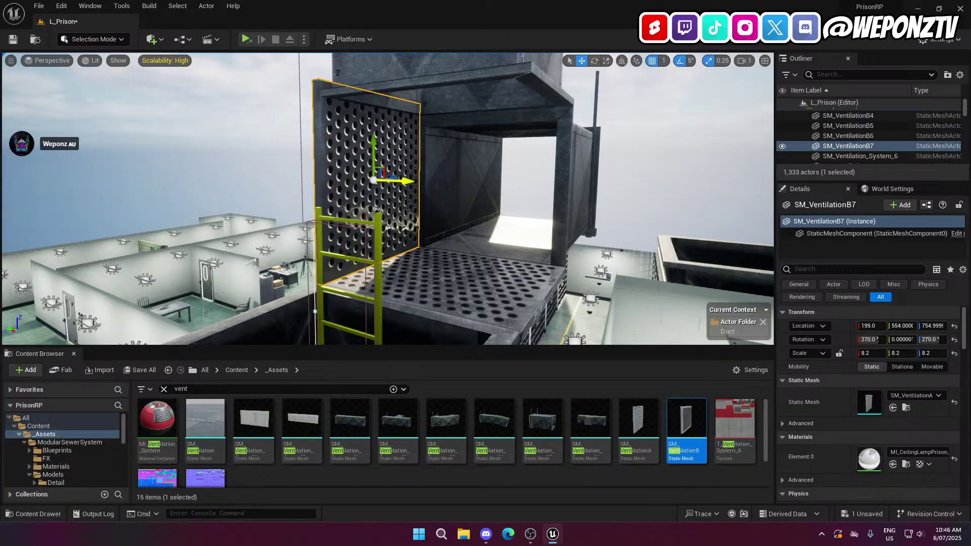
{"action": "left_click_drag", "start_coordinate": [409, 181], "coordinate": [390, 186]}
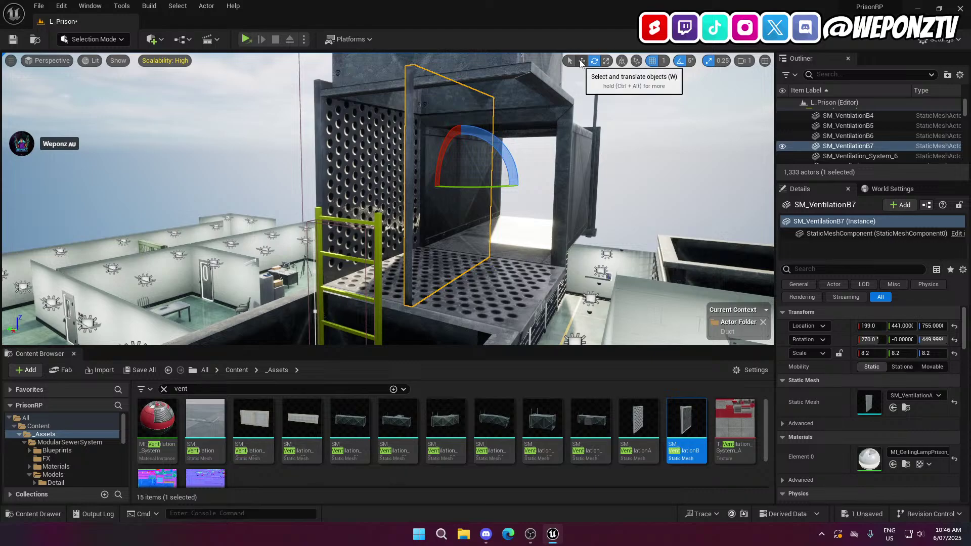
Move the turned grille to Y 348 so it closes the opposite side beneath the upright duct
{"action": "left_click", "coordinate": [582, 61]}
{"action": "right_click_drag", "start_coordinate": [446, 147], "coordinate": [531, 142]}
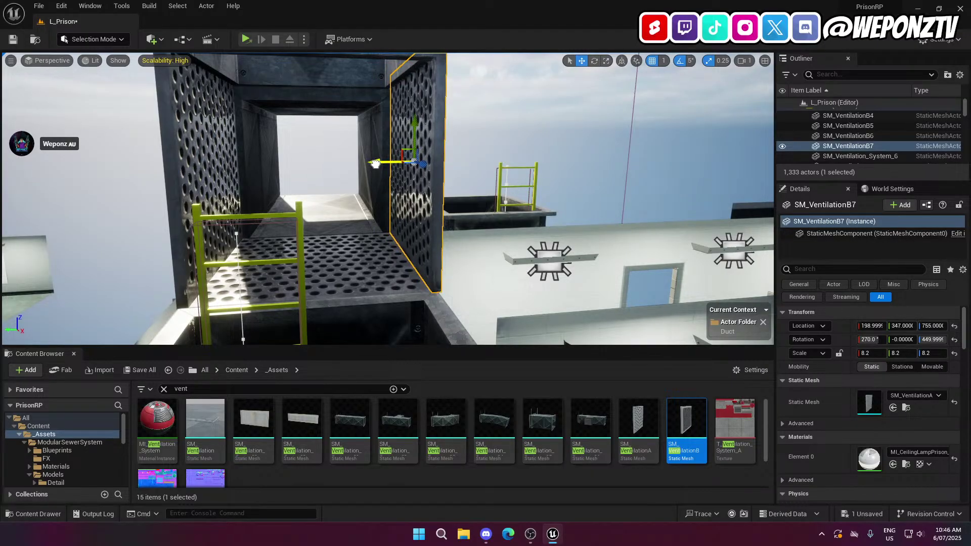
{"action": "right_click_drag", "start_coordinate": [446, 172], "coordinate": [368, 165]}
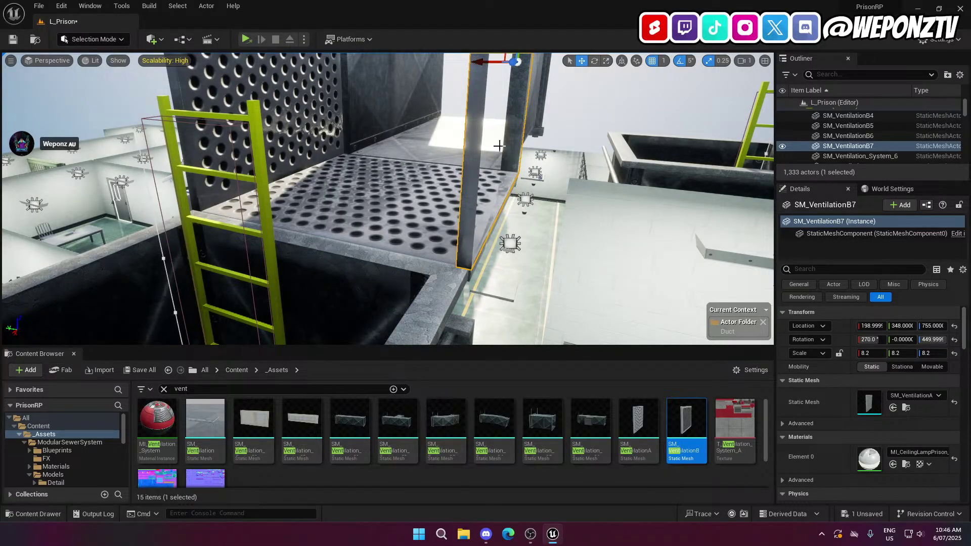
{"action": "right_click_drag", "start_coordinate": [500, 146], "coordinate": [399, 127]}
{"action": "left_click", "coordinate": [526, 109]}
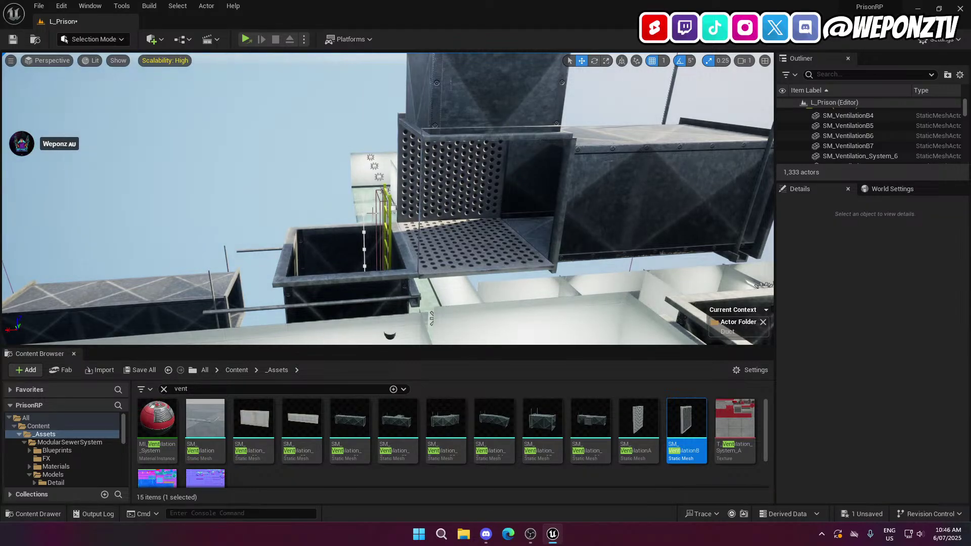
Duplicate the floor grille over the open ladder shaft at X 408 and flip the copy to a Y rotation of -90°
{"action": "mouse_move", "coordinate": [373, 189]}
{"action": "right_mouse_down"}
{"action": "mouse_move", "coordinate": [394, 185]}
{"action": "mouse_move", "coordinate": [372, 197]}
{"action": "right_mouse_up"}
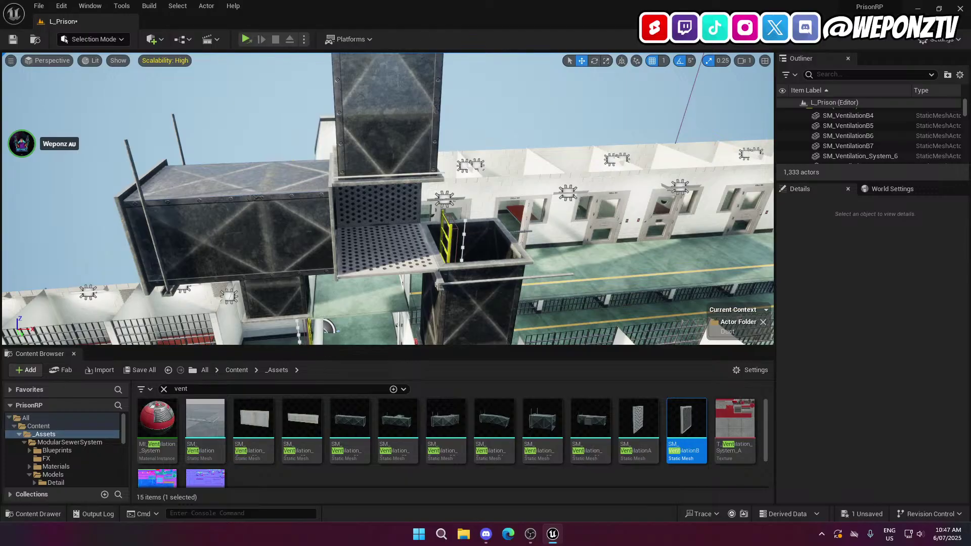
{"action": "right_click_drag", "start_coordinate": [372, 197], "coordinate": [341, 178]}
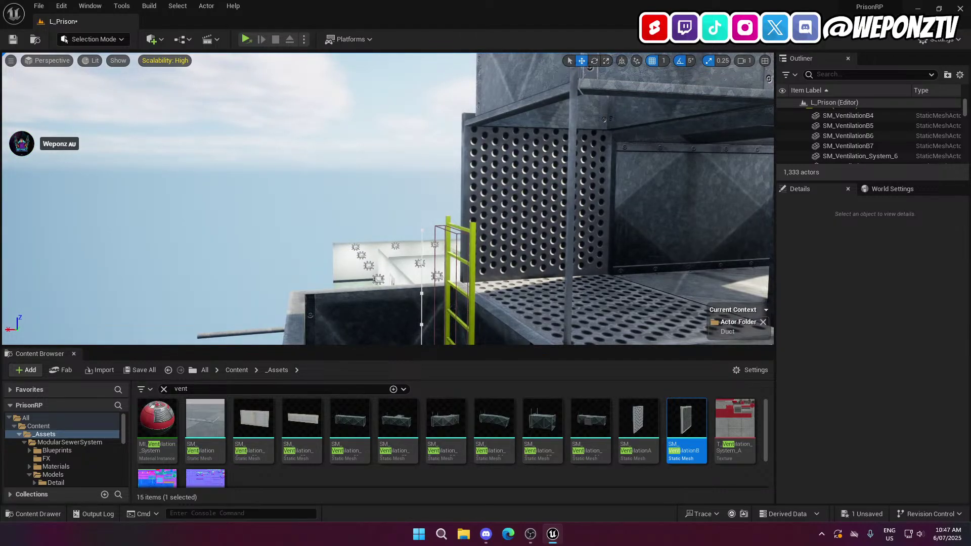
{"action": "right_click_drag", "start_coordinate": [341, 178], "coordinate": [352, 188]}
{"action": "left_click", "coordinate": [442, 249]}
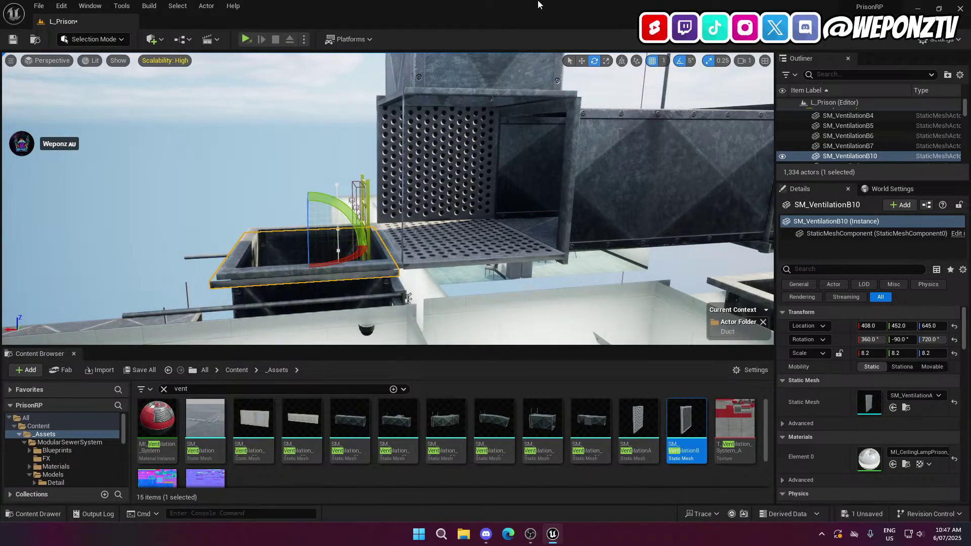
Raise the grille above the ladder shaft to Z 850 and shift it to X 402 against the upright duct's base
{"action": "left_click", "coordinate": [582, 60]}
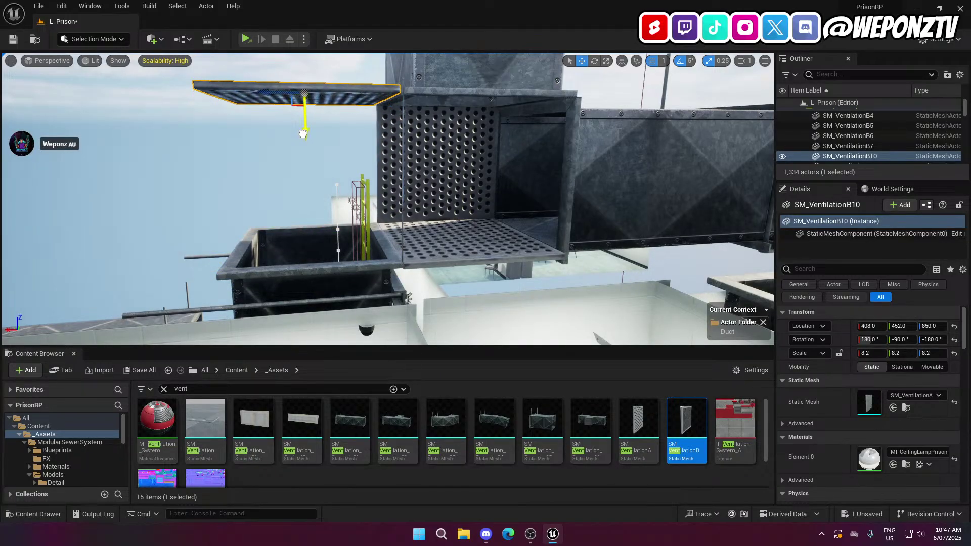
{"action": "key", "text": "w"}
{"action": "right_click_drag", "start_coordinate": [303, 133], "coordinate": [329, 89]}
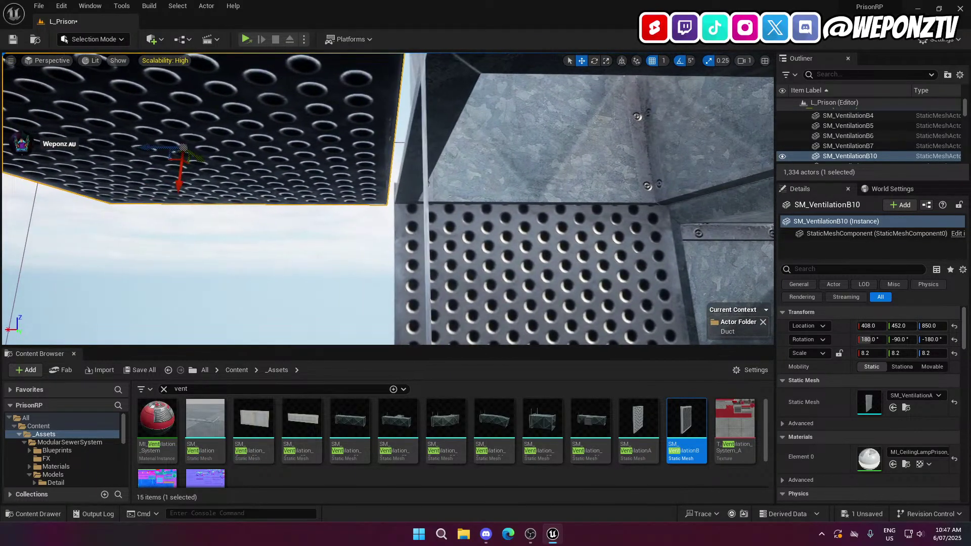
{"action": "left_click_drag", "start_coordinate": [146, 148], "coordinate": [159, 148]}
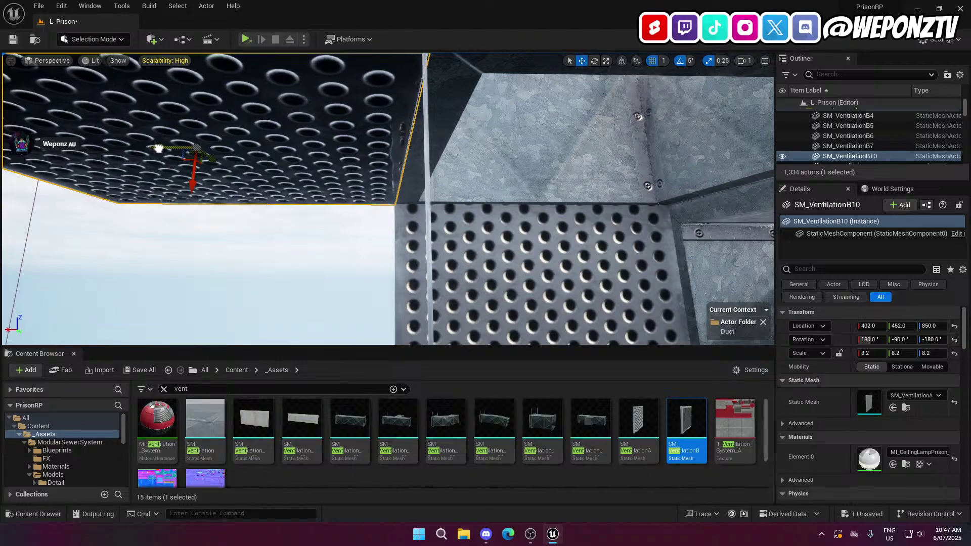
Align the overhead grille above the ladder shaft with the side grilles at Y 450 and Z 849
{"action": "key", "text": "s"}
{"action": "right_click_drag", "start_coordinate": [158, 150], "coordinate": [316, 133]}
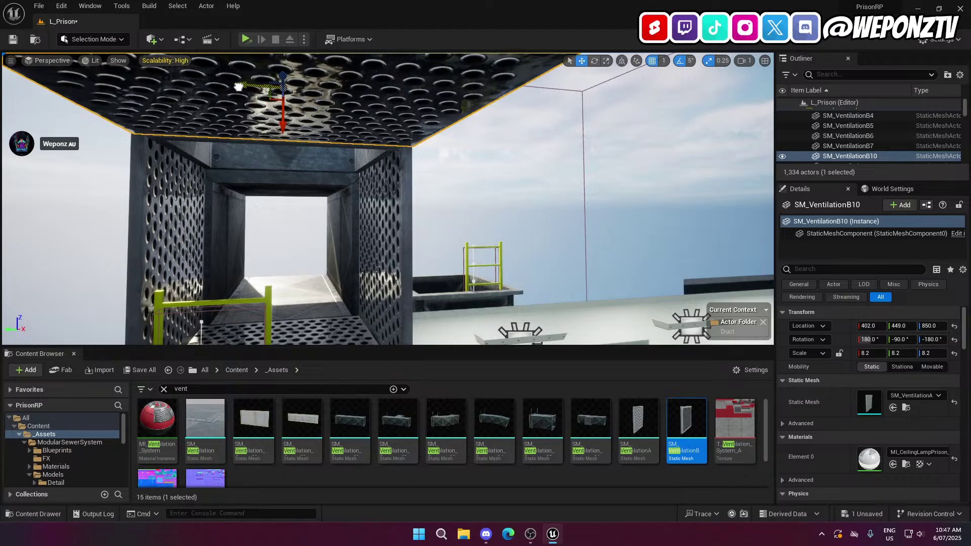
{"action": "right_click_drag", "start_coordinate": [316, 132], "coordinate": [228, 124]}
{"action": "key", "text": "d"}
{"action": "key", "text": "w"}
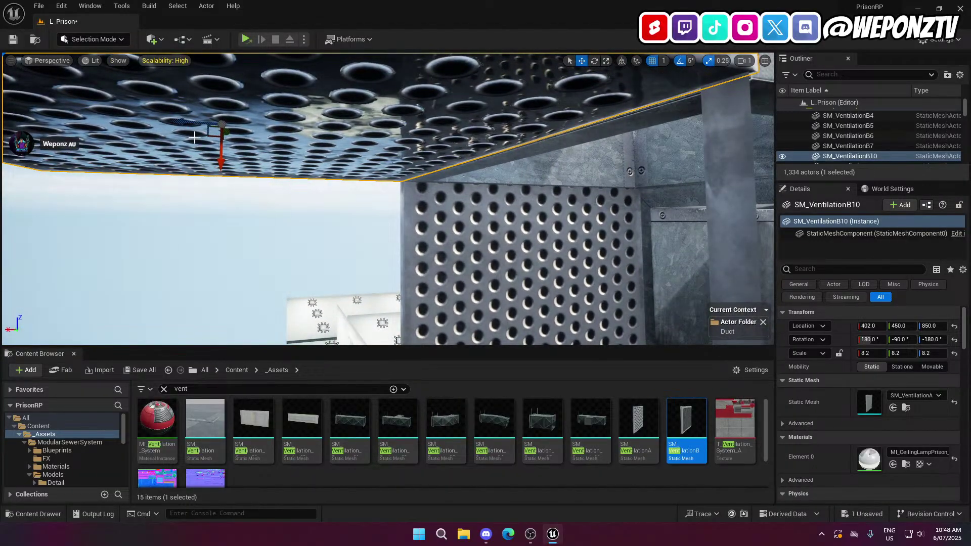
{"action": "left_click_drag", "start_coordinate": [221, 162], "coordinate": [222, 163]}
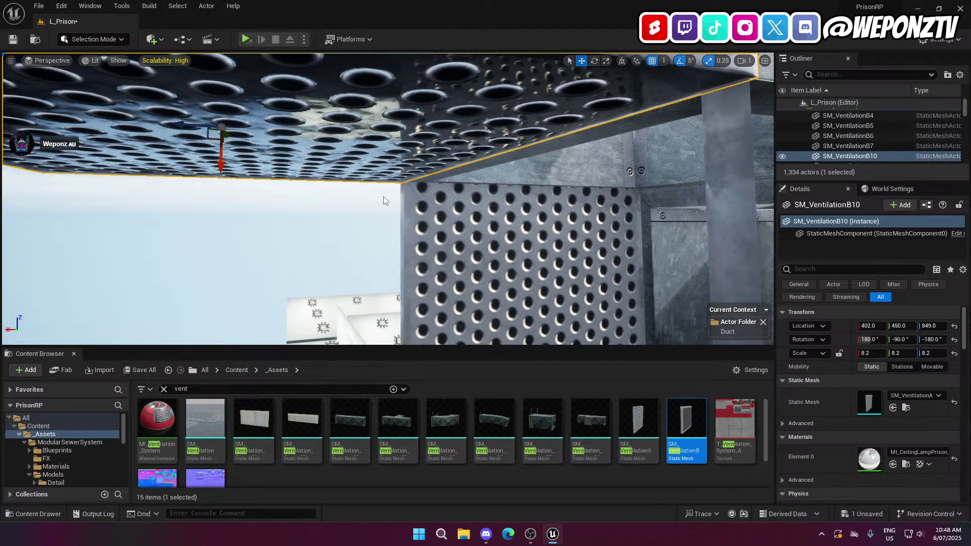
{"action": "right_click_drag", "start_coordinate": [383, 197], "coordinate": [430, 203]}
{"action": "key", "text": "Escape"}
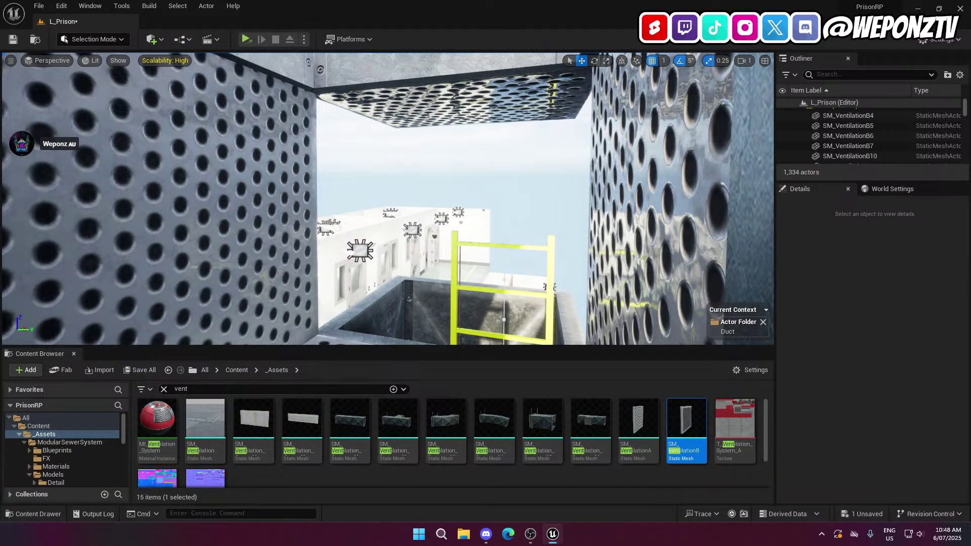
Set the position snap to 5 and duplicate both perforated side grilles beneath the upright duct
{"action": "right_click_drag", "start_coordinate": [430, 202], "coordinate": [512, 158]}
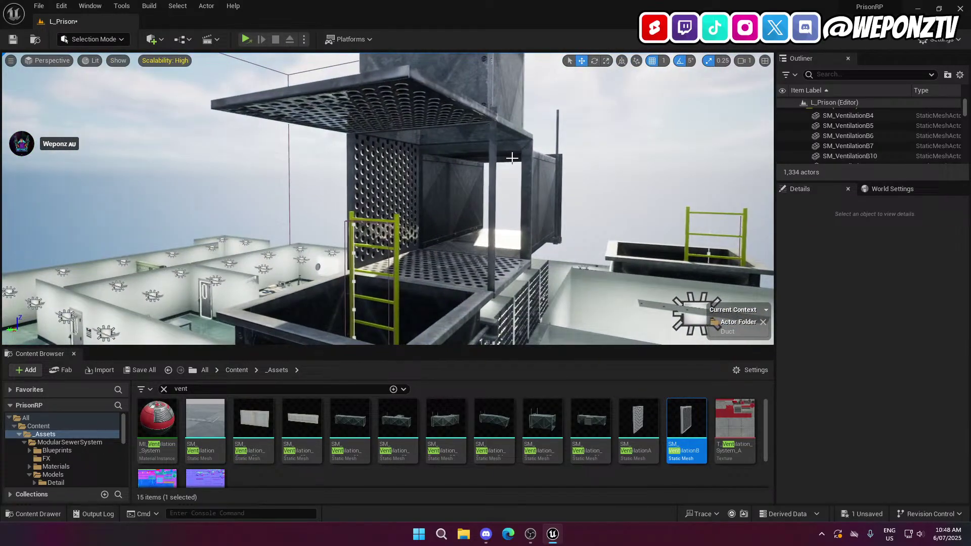
{"action": "left_click", "coordinate": [398, 167]}
{"action": "right_click_drag", "start_coordinate": [398, 166], "coordinate": [456, 161]}
{"action": "left_click", "coordinate": [466, 157], "text": "ctrl"}
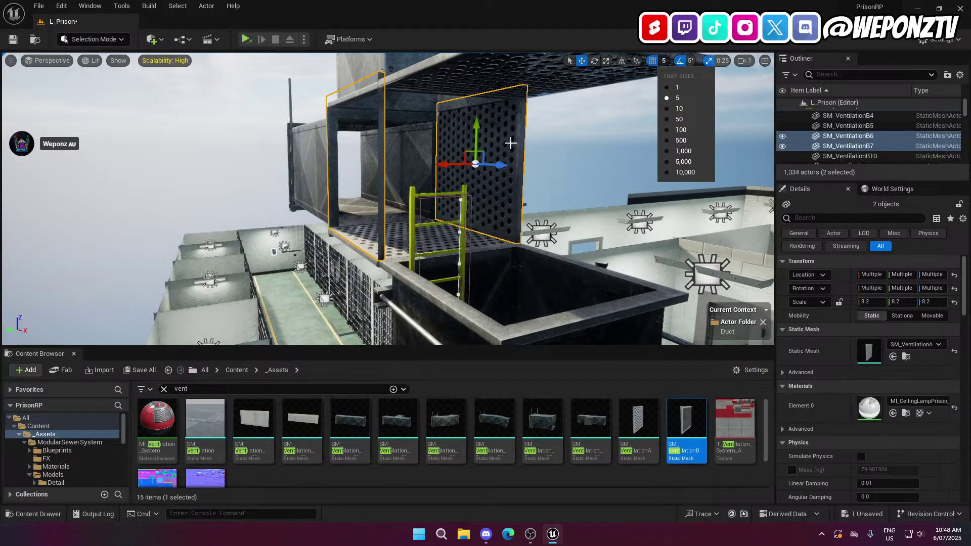
{"action": "left_click", "coordinate": [509, 136]}
{"action": "right_click_drag", "start_coordinate": [438, 145], "coordinate": [396, 154]}
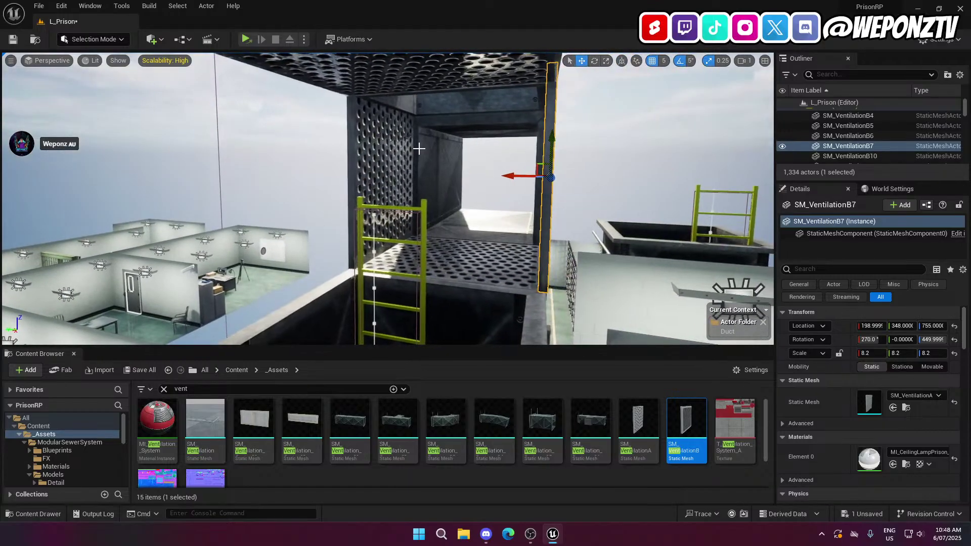
{"action": "left_click", "coordinate": [396, 153], "text": "ctrl"}
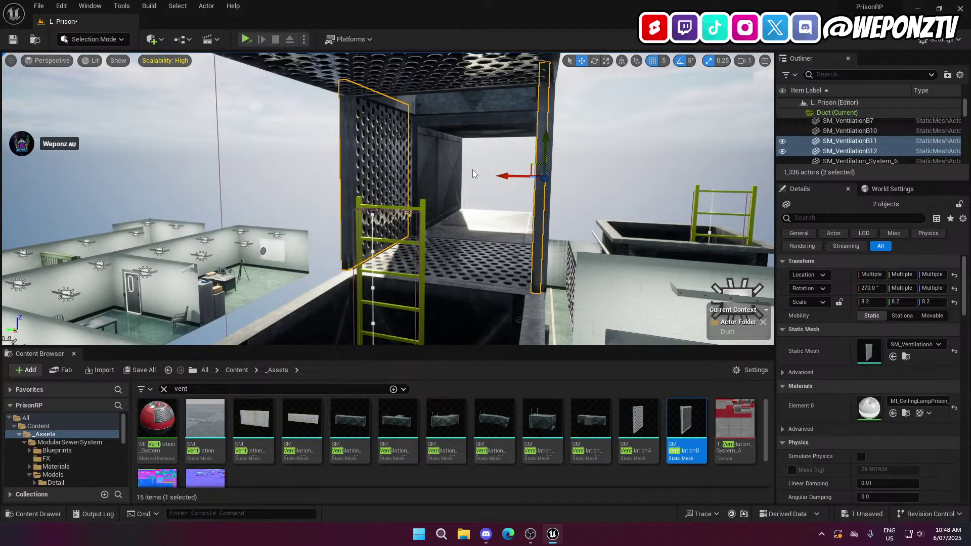
Move the duplicated grille pair along X to about 403 so the panels flank the ladder shaft opening
{"action": "left_click_drag", "start_coordinate": [501, 175], "coordinate": [513, 175]}
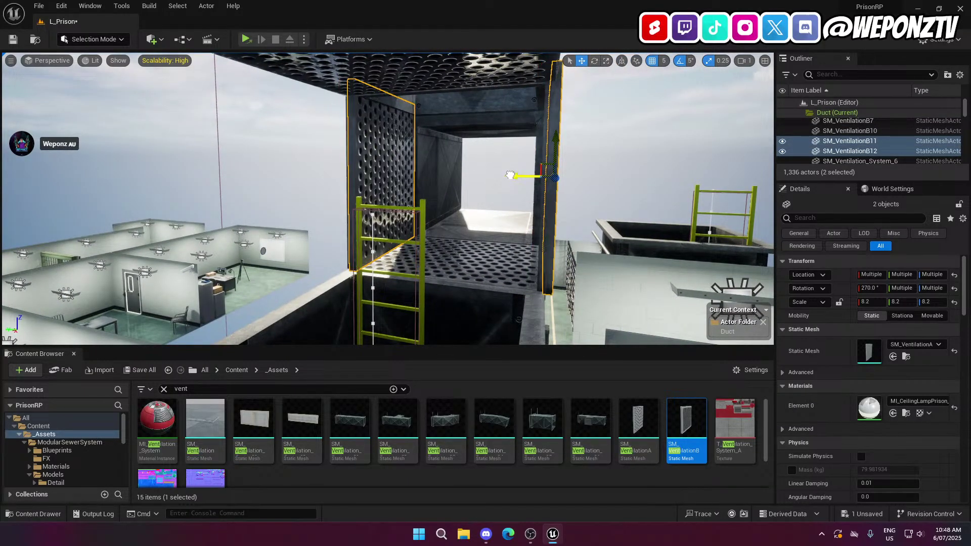
{"action": "right_click_drag", "start_coordinate": [506, 177], "coordinate": [479, 187]}
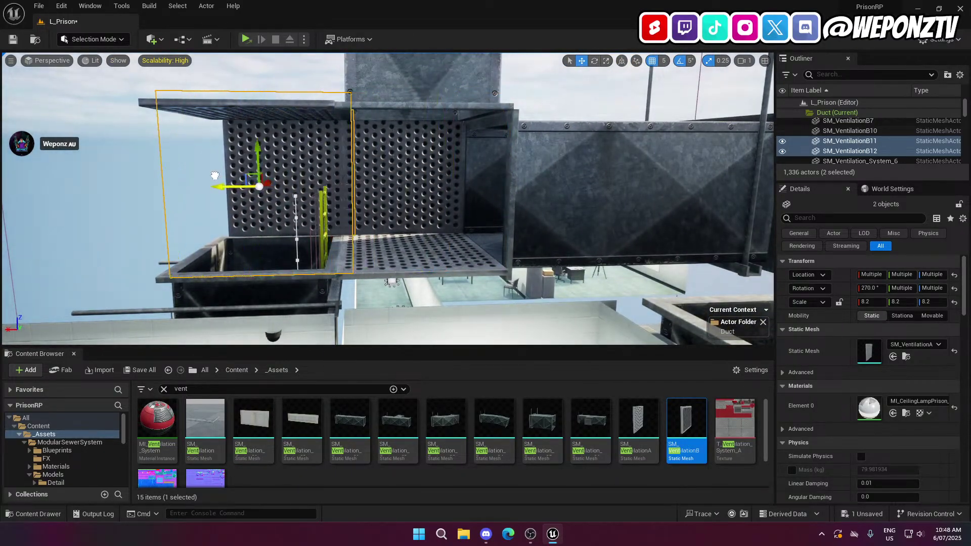
{"action": "left_click_drag", "start_coordinate": [215, 176], "coordinate": [185, 175]}
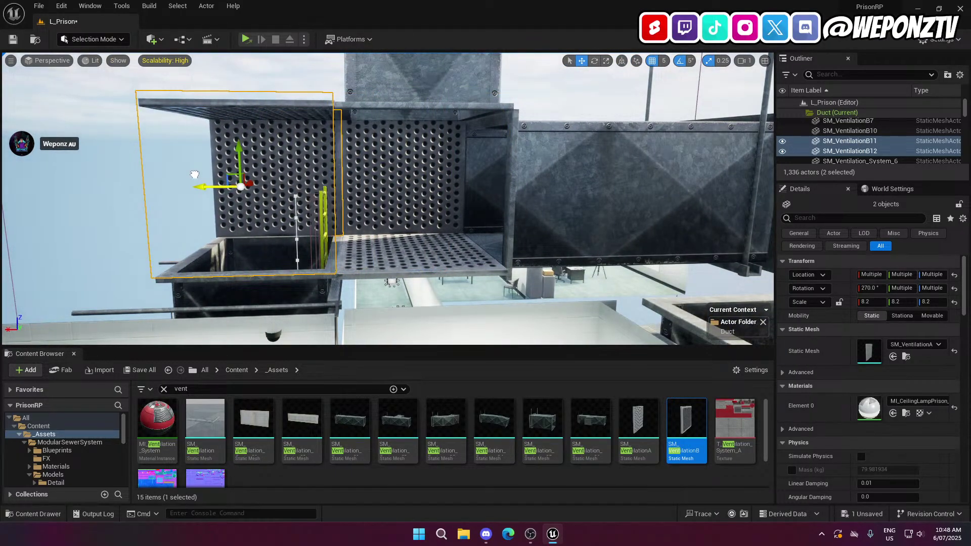
{"action": "right_click_drag", "start_coordinate": [195, 175], "coordinate": [382, 195]}
Save the level and examine the grille enclosure from inside and outside, including the upright duct's open top
{"action": "left_click", "coordinate": [163, 165]}
{"action": "left_click", "coordinate": [442, 88]}
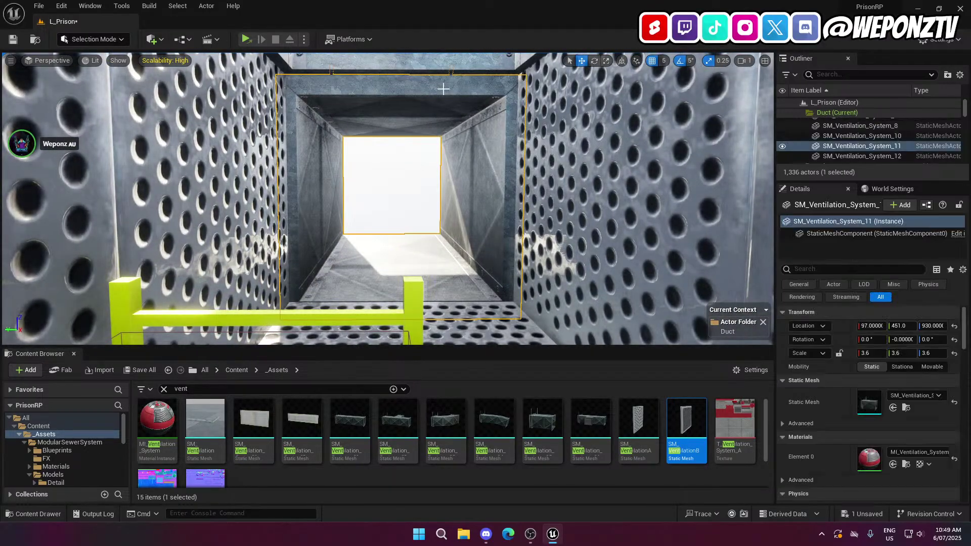
{"action": "right_click_drag", "start_coordinate": [439, 148], "coordinate": [400, 139]}
{"action": "key", "text": "Escape"}
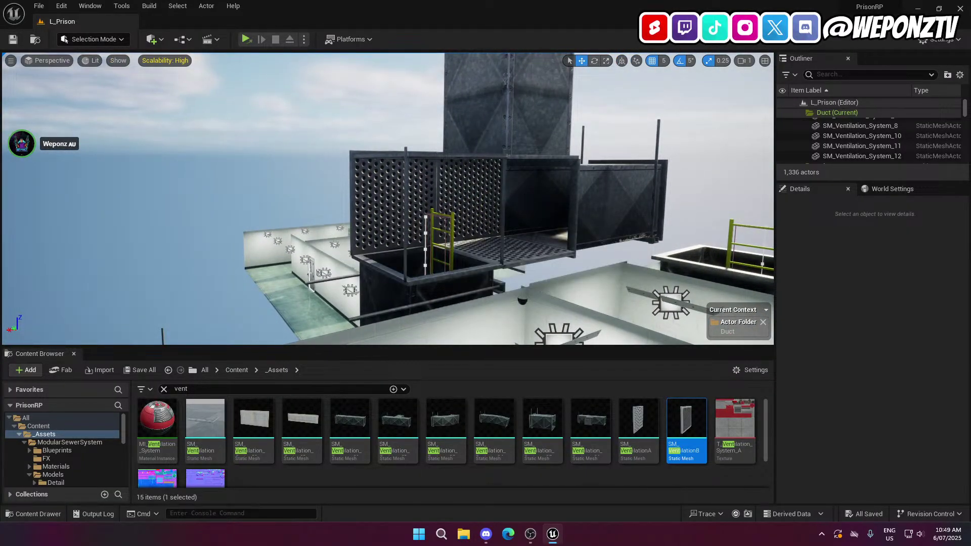
{"action": "right_click_drag", "start_coordinate": [400, 152], "coordinate": [268, 152]}
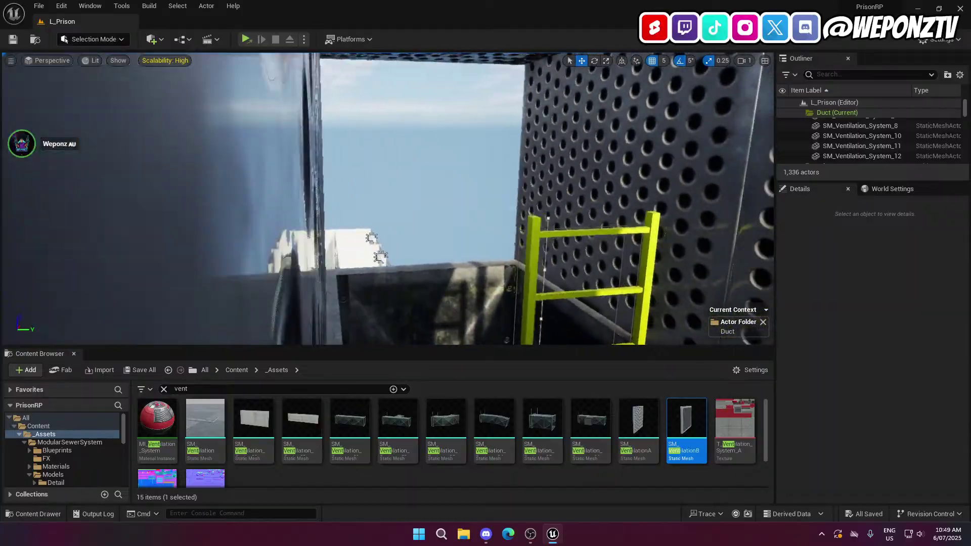
{"action": "right_click_drag", "start_coordinate": [388, 199], "coordinate": [405, 218]}
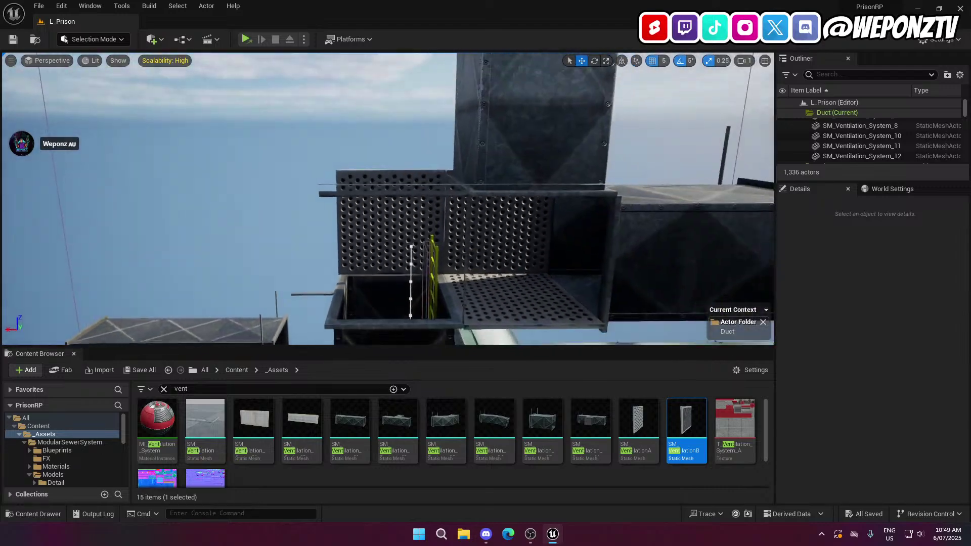
{"action": "mouse_move", "coordinate": [498, 172]}
{"action": "right_mouse_down"}
{"action": "mouse_move", "coordinate": [513, 151]}
{"action": "mouse_move", "coordinate": [516, 71]}
{"action": "mouse_move", "coordinate": [508, 182]}
{"action": "right_mouse_up"}
{"action": "left_click", "coordinate": [508, 169]}
{"action": "key", "text": "Escape"}
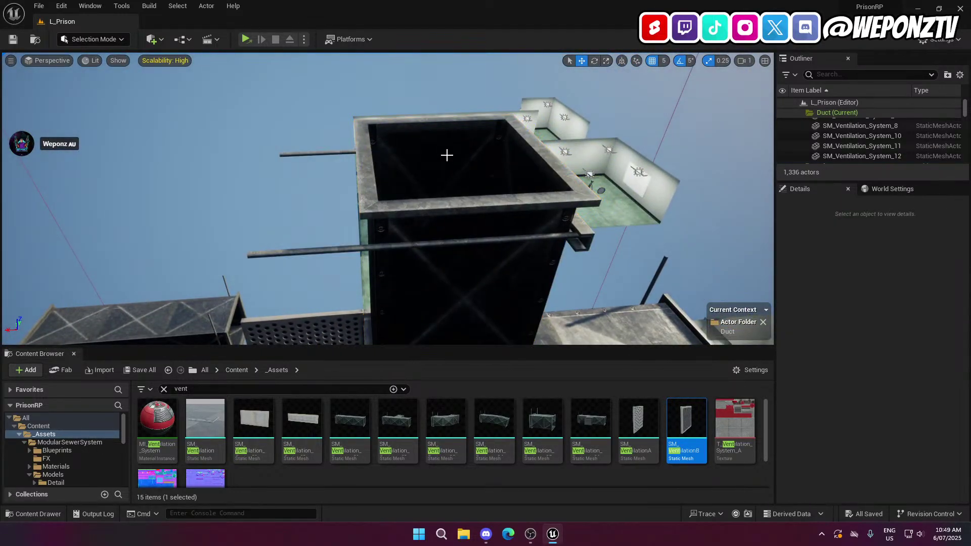
{"action": "scroll", "coordinate": [445, 148], "scroll_direction": "up", "scroll_amount": 3}
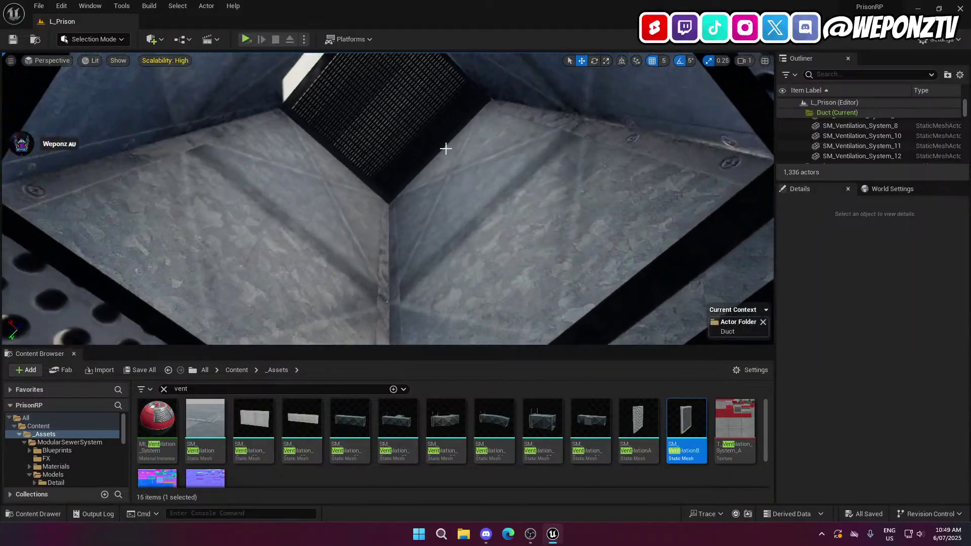
Try to duplicate and move the upright duct together with the grille inside its top
{"action": "left_click", "coordinate": [445, 147]}
{"action": "scroll", "coordinate": [473, 211], "scroll_direction": "up", "scroll_amount": 3}
{"action": "right_click_drag", "start_coordinate": [477, 184], "coordinate": [589, 177]}
{"action": "key", "text": "s"}
{"action": "key", "text": "a"}
{"action": "key", "text": "s"}
{"action": "key", "text": "f"}
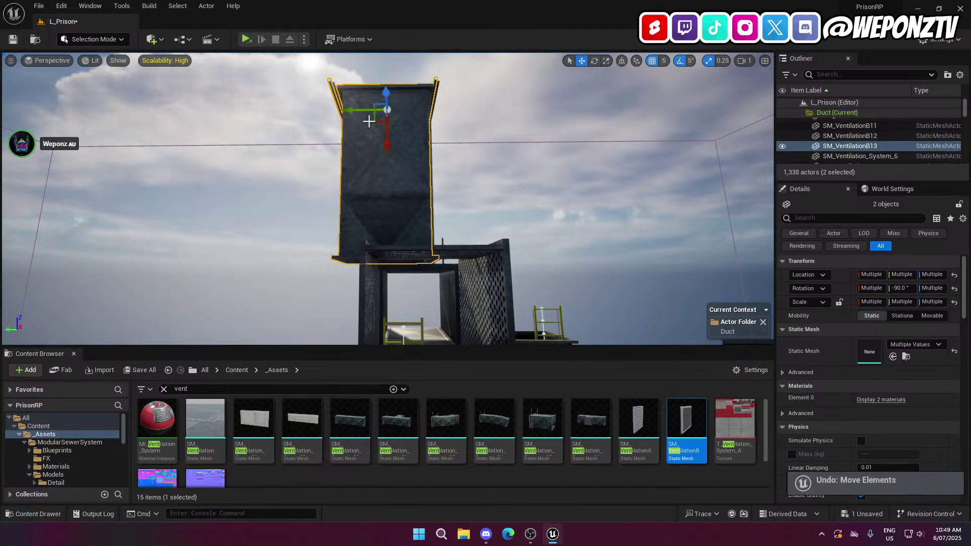
Undo the duct duplication and the recent selection changes around the upright duct
{"action": "left_click", "coordinate": [369, 121]}
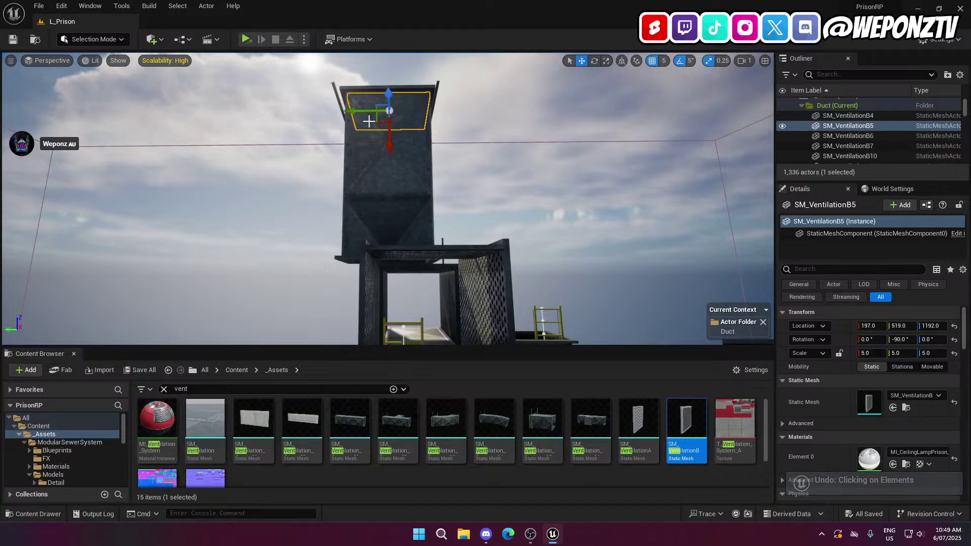
{"action": "left_click", "coordinate": [397, 217]}
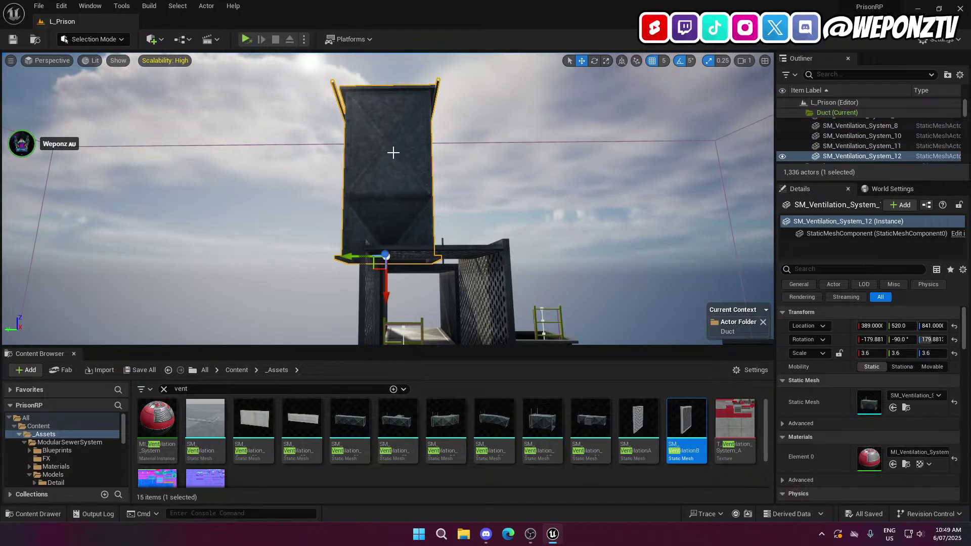
{"action": "scroll", "coordinate": [394, 147], "scroll_direction": "up", "scroll_amount": 5}
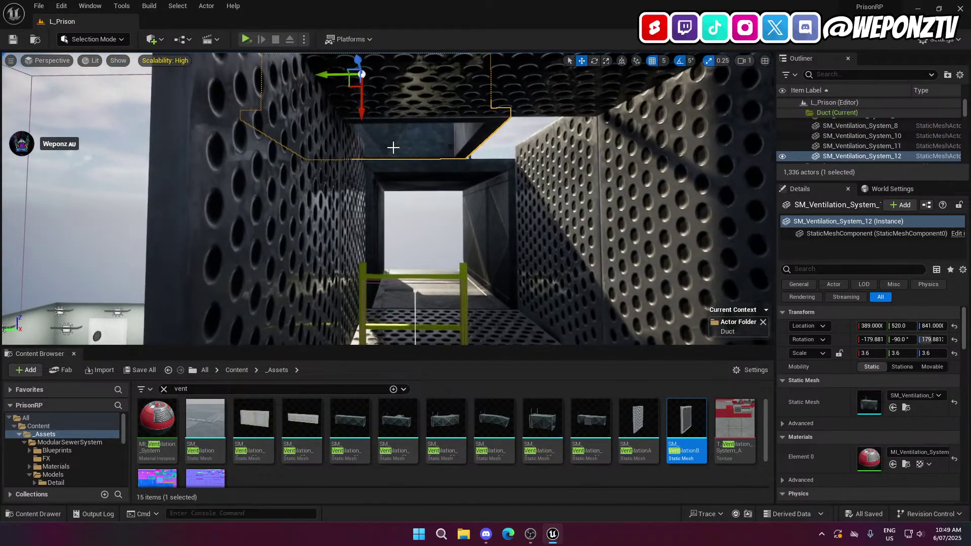
{"action": "key", "text": "ctrl+z"}
{"action": "key", "text": "ctrl+z"}
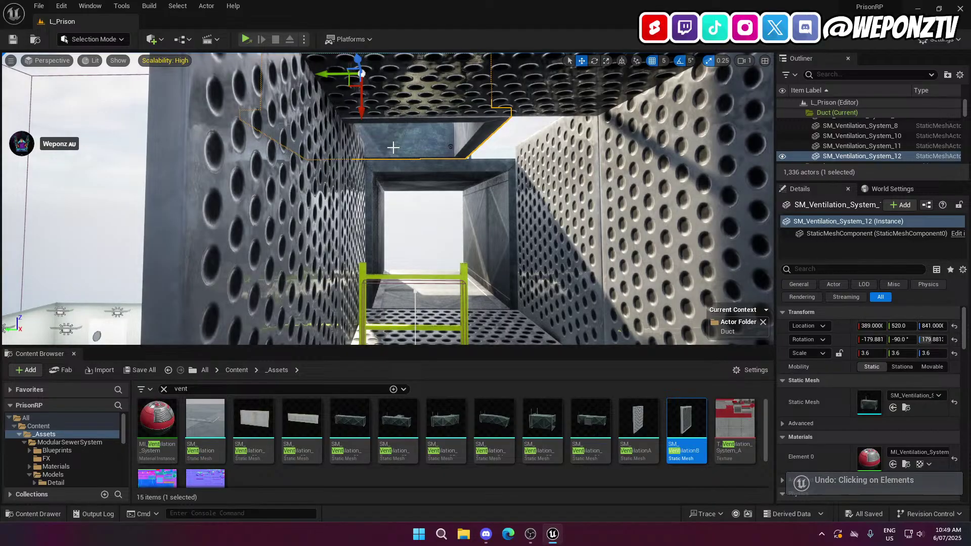
{"action": "key", "text": "ctrl+z"}
{"action": "key", "text": "ctrl+z"}
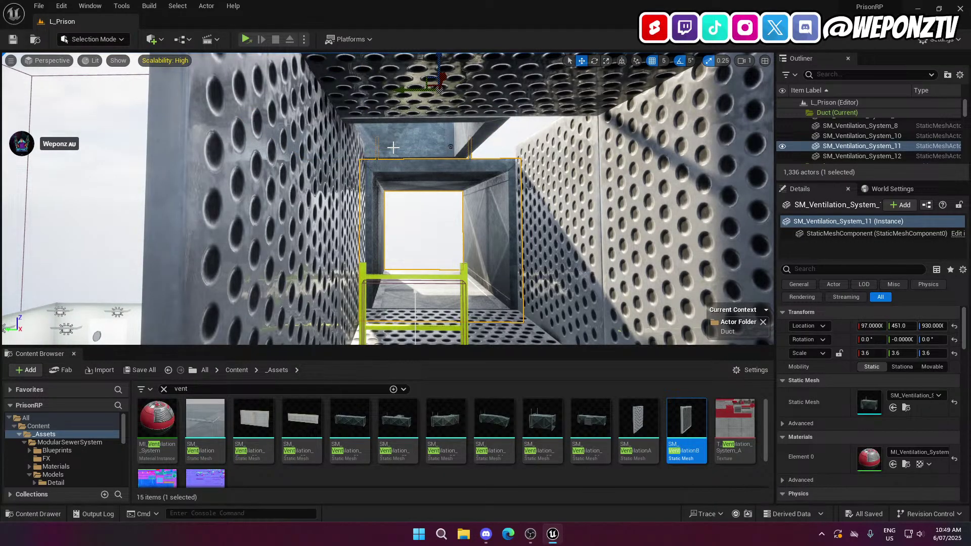
Select the upright duct together with the grille inside it and duplicate both
{"action": "right_click_drag", "start_coordinate": [394, 148], "coordinate": [393, 101]}
{"action": "left_click", "coordinate": [394, 117]}
{"action": "right_click_drag", "start_coordinate": [395, 169], "coordinate": [368, 167]}
{"action": "left_click", "coordinate": [395, 169], "text": "ctrl"}
{"action": "left_click", "coordinate": [368, 168]}
{"action": "left_click", "coordinate": [368, 167], "text": "ctrl"}
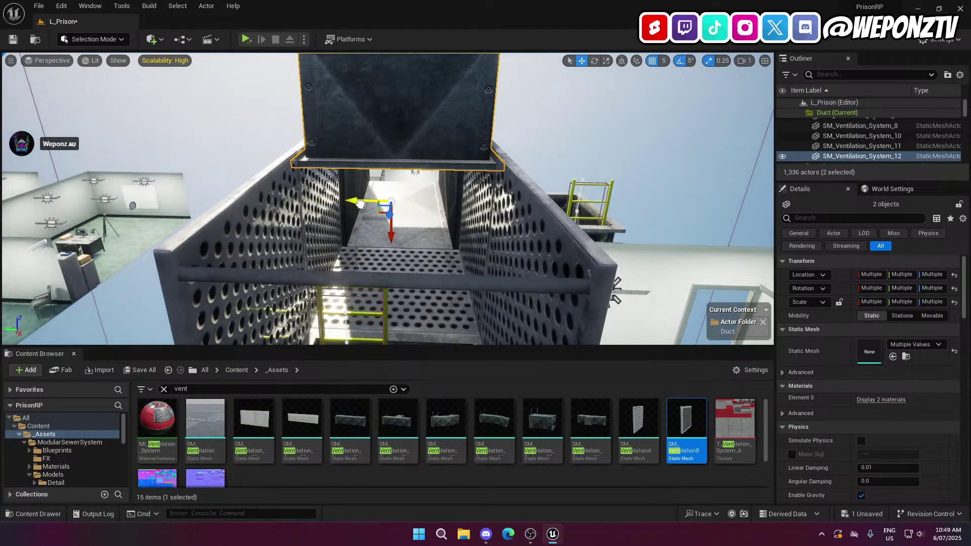
{"action": "right_click_drag", "start_coordinate": [359, 204], "coordinate": [309, 288]}
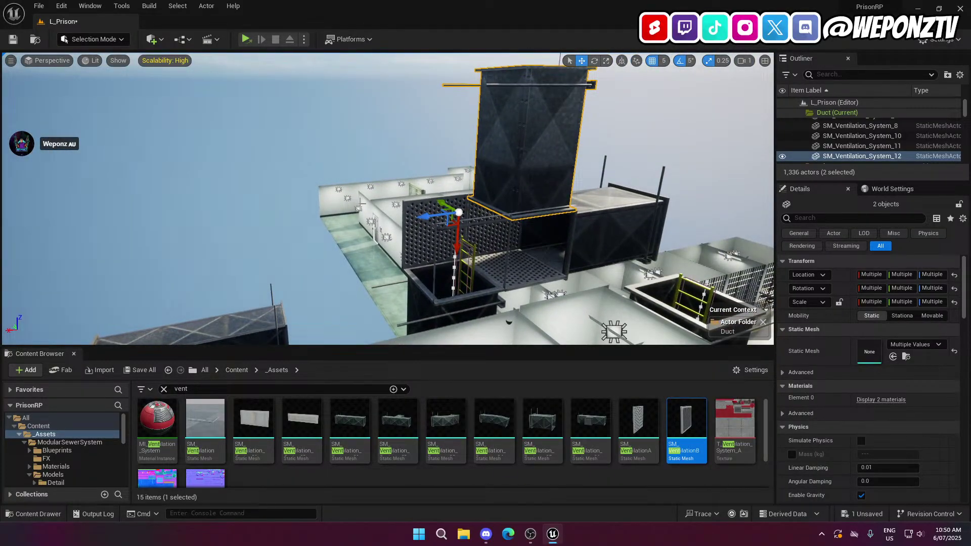
{"action": "right_click_drag", "start_coordinate": [364, 204], "coordinate": [630, 82]}
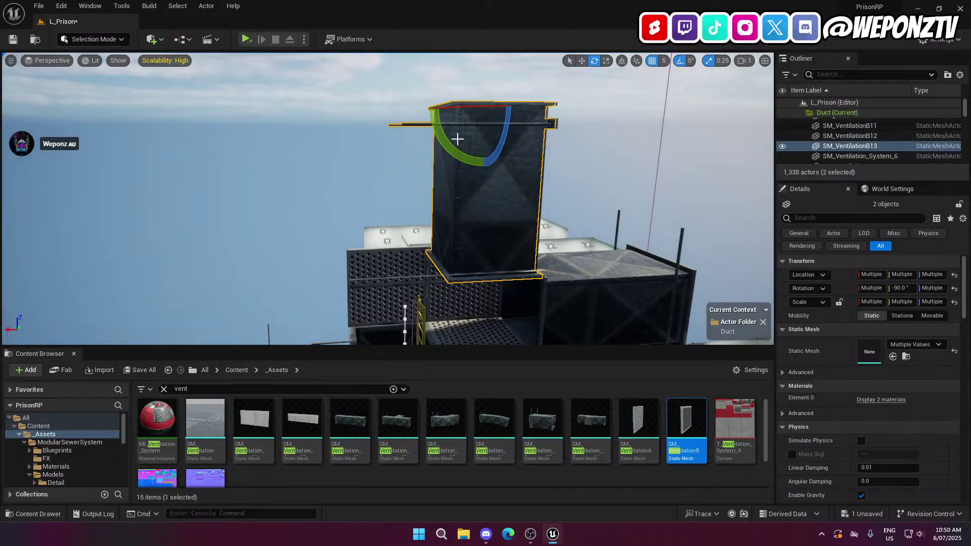
Rotate the copied duct and grille to horizontal, shift them along X and lower them beside the ladder shaft enclosure
{"action": "left_click_drag", "start_coordinate": [448, 145], "coordinate": [463, 114]}
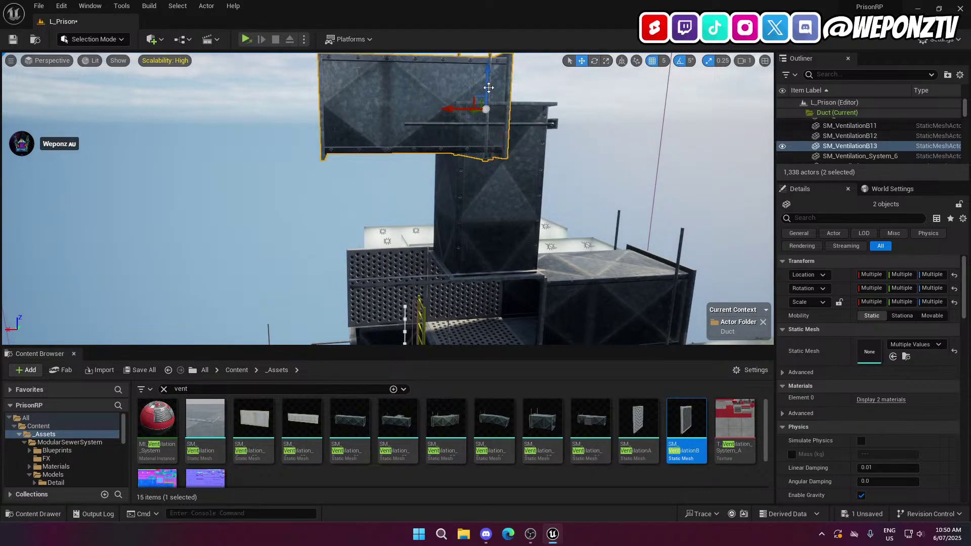
{"action": "left_click_drag", "start_coordinate": [449, 108], "coordinate": [291, 109]}
{"action": "right_click_drag", "start_coordinate": [290, 109], "coordinate": [252, 56]}
{"action": "right_click_drag", "start_coordinate": [400, 101], "coordinate": [404, 100]}
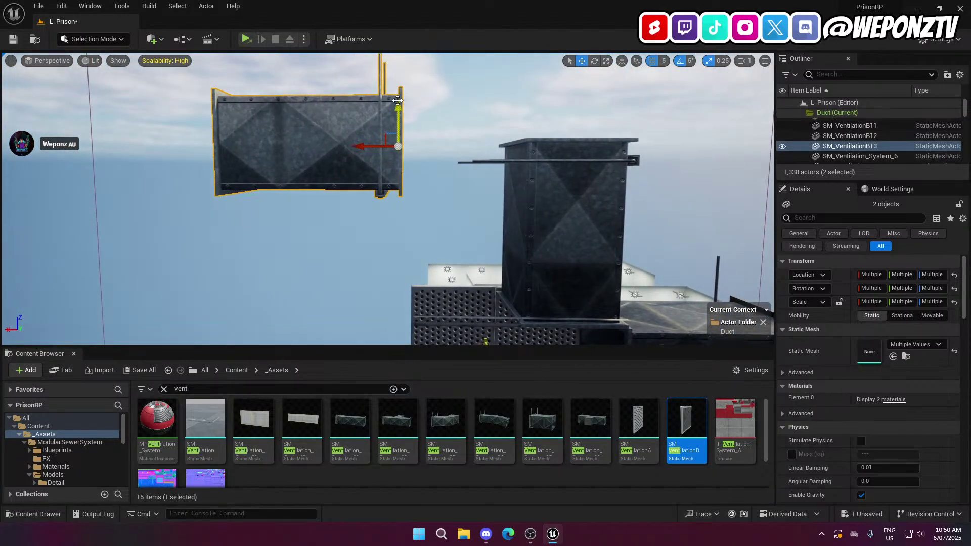
{"action": "left_click_drag", "start_coordinate": [398, 100], "coordinate": [398, 263]}
{"action": "left_click", "coordinate": [411, 305]}
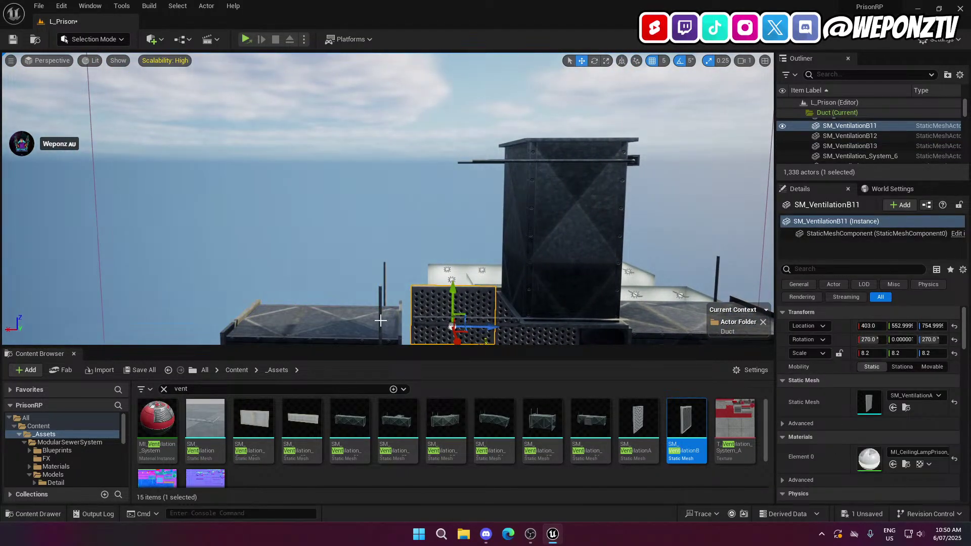
Turn the horizontal duct copy and its inner grille 180° about Z and move them against the ladder shaft enclosure's open end
{"action": "right_click_drag", "start_coordinate": [381, 320], "coordinate": [336, 251]}
{"action": "key", "text": "w"}
{"action": "key", "text": "w"}
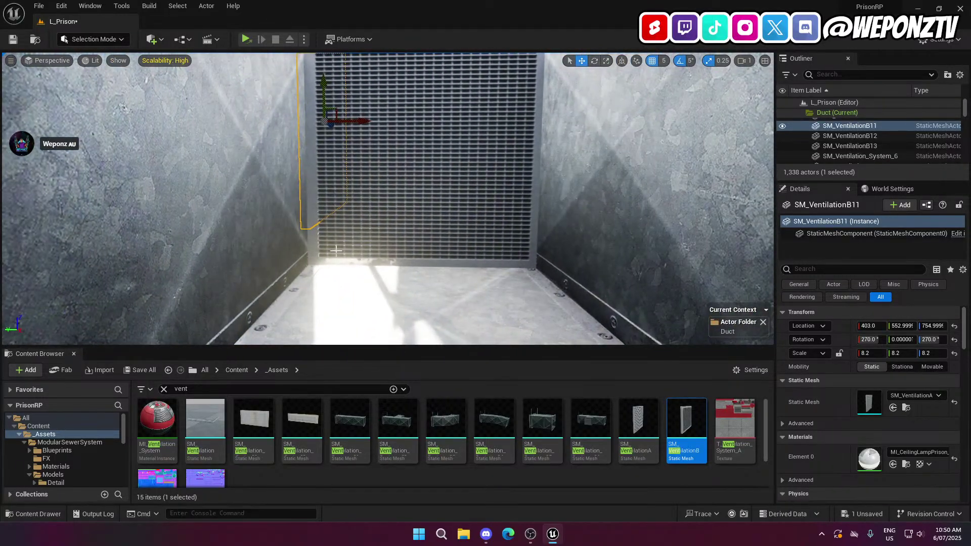
{"action": "left_click", "coordinate": [356, 284], "text": "ctrl"}
{"action": "key", "text": "f"}
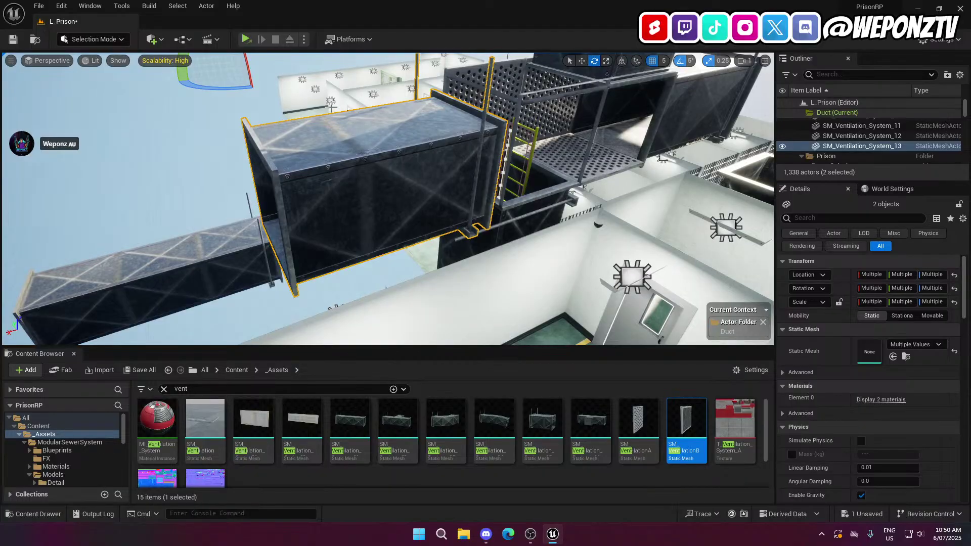
{"action": "left_click_drag", "start_coordinate": [216, 89], "coordinate": [304, 92]}
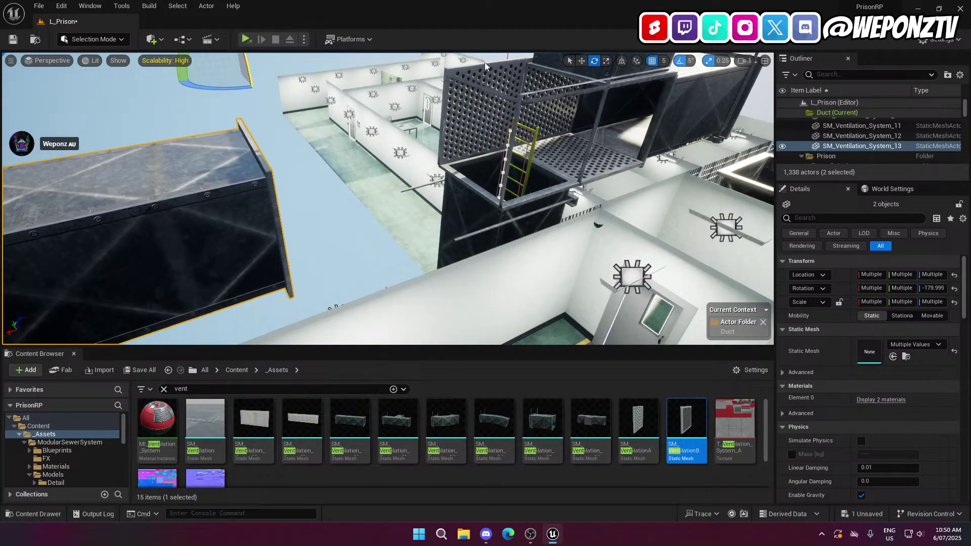
{"action": "key", "text": "f"}
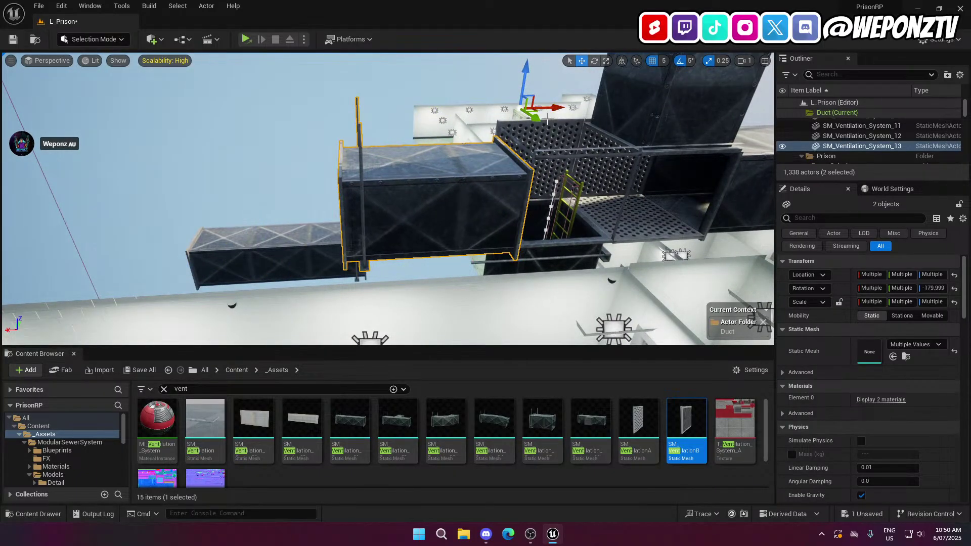
{"action": "mouse_move", "coordinate": [548, 119]}
{"action": "right_mouse_down"}
{"action": "mouse_move", "coordinate": [486, 202]}
{"action": "mouse_move", "coordinate": [564, 121]}
{"action": "right_mouse_up"}
Set the horizontal duct copy's Z location to 930 and check its alignment from its open end
{"action": "left_click", "coordinate": [711, 201]}
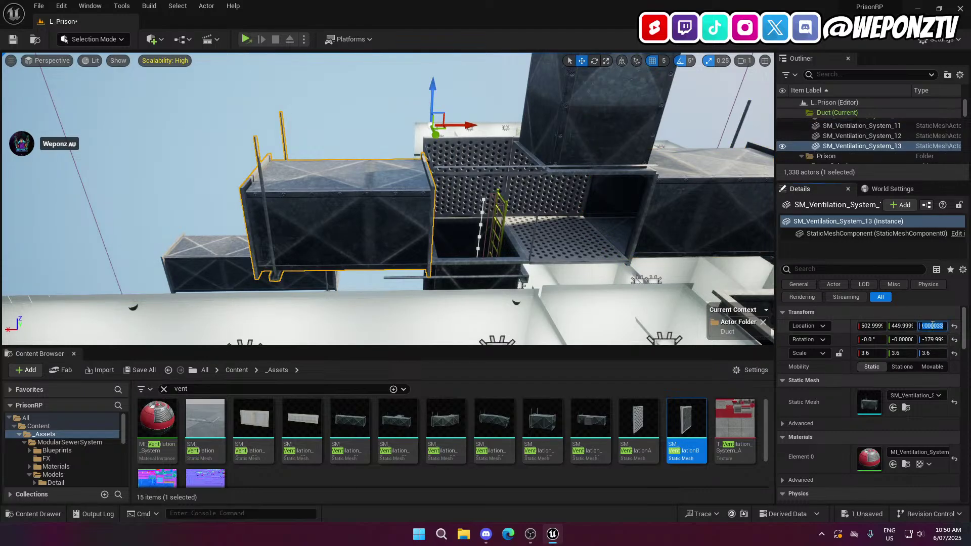
{"action": "key", "text": "Return"}
{"action": "key", "text": "w"}
{"action": "right_click_drag", "start_coordinate": [603, 260], "coordinate": [678, 263]}
{"action": "key", "text": "s"}
{"action": "key", "text": "s"}
{"action": "key", "text": "s"}
{"action": "right_click_drag", "start_coordinate": [480, 172], "coordinate": [514, 153]}
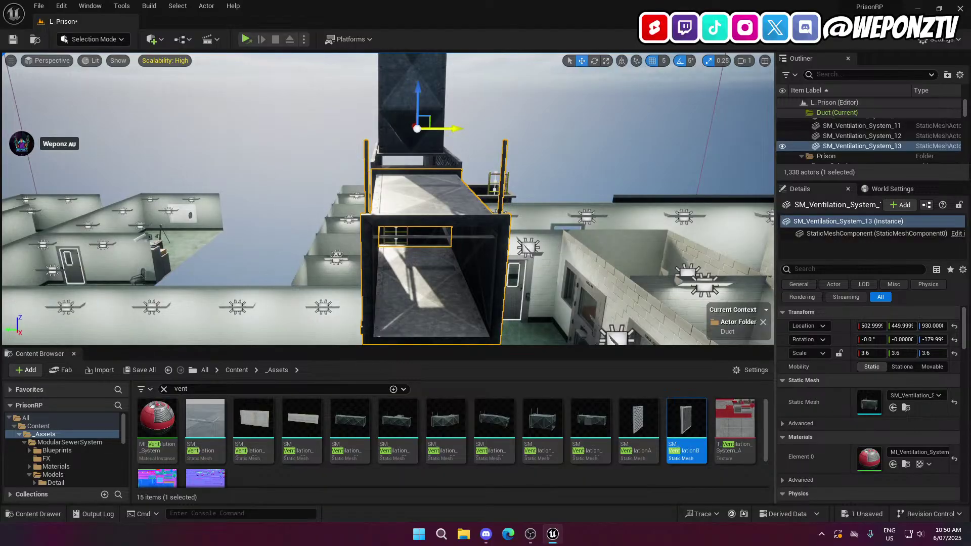
Set the horizontal duct copy's Y location to 451 to match the duct at the enclosure's opposite end
{"action": "right_click_drag", "start_coordinate": [441, 132], "coordinate": [308, 142]}
{"action": "key", "text": "w"}
{"action": "key", "text": "d"}
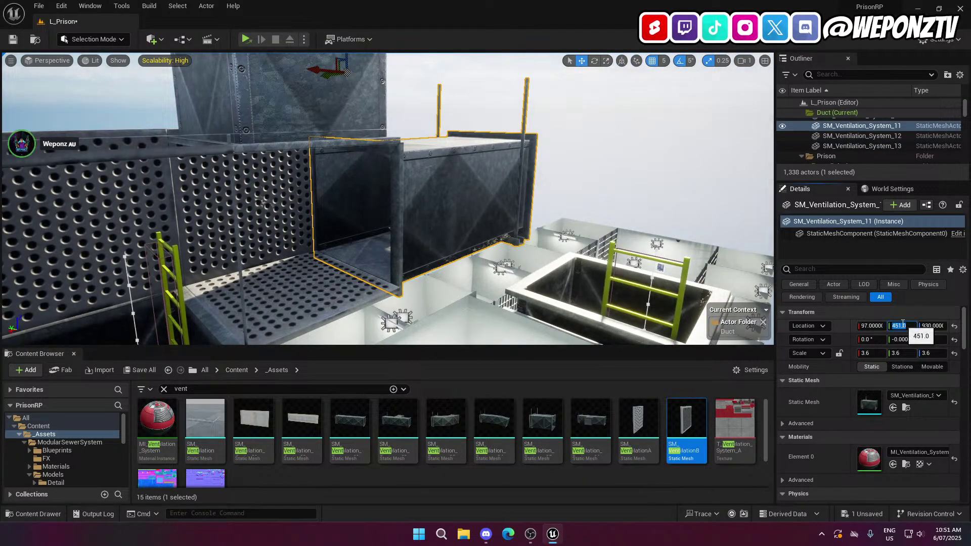
{"action": "key", "text": "s"}
{"action": "right_click_drag", "start_coordinate": [591, 257], "coordinate": [673, 263]}
{"action": "key", "text": "a"}
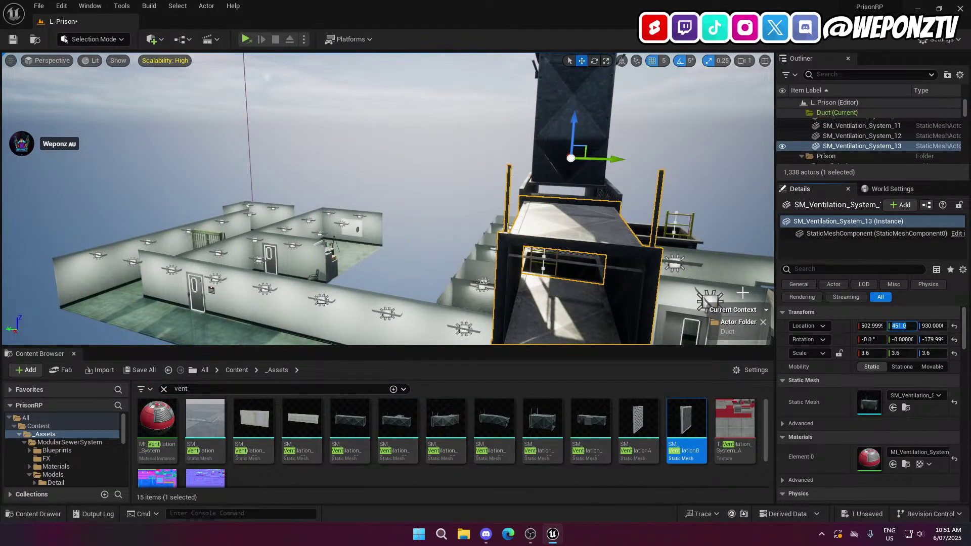
{"action": "key", "text": "w"}
{"action": "right_click_drag", "start_coordinate": [710, 241], "coordinate": [749, 222]}
{"action": "key", "text": "s"}
Select the grille inside the horizontal duct copy and set its Y location to 451
{"action": "left_click", "coordinate": [700, 165]}
{"action": "right_click_drag", "start_coordinate": [700, 165], "coordinate": [769, 114]}
{"action": "key", "text": "w"}
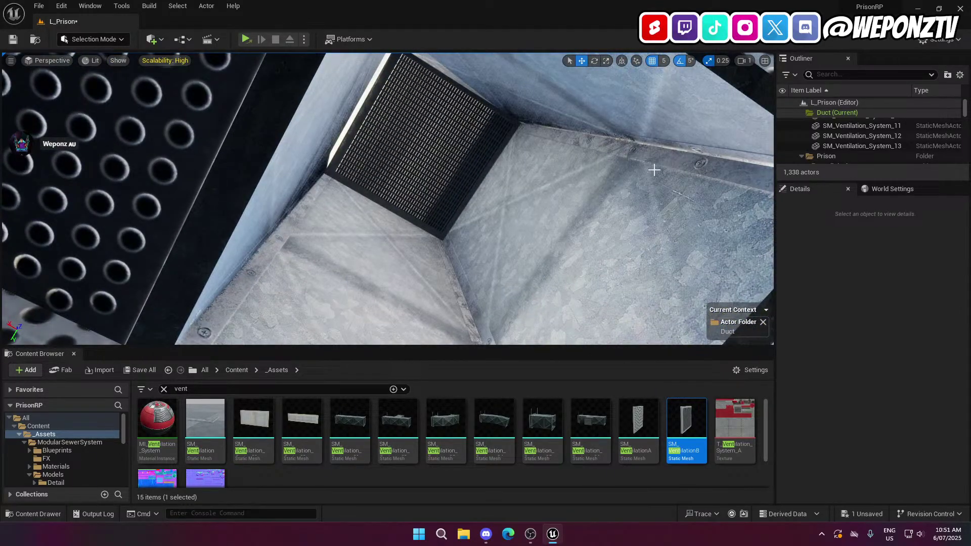
{"action": "key", "text": "w"}
{"action": "right_click_drag", "start_coordinate": [388, 199], "coordinate": [308, 210]}
{"action": "key", "text": "w"}
{"action": "key", "text": "w"}
{"action": "right_click_drag", "start_coordinate": [412, 164], "coordinate": [412, 131]}
{"action": "key", "text": "s"}
{"action": "left_click", "coordinate": [418, 233]}
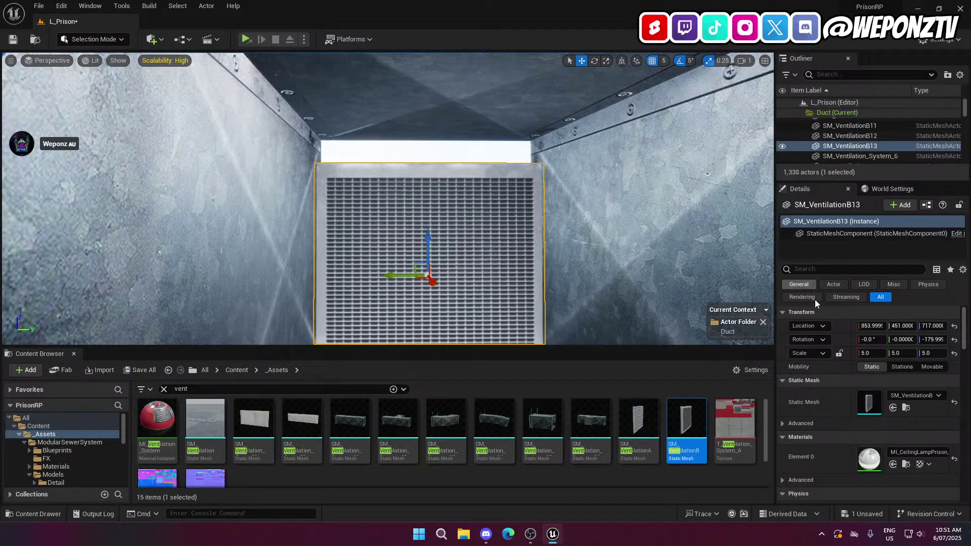
{"action": "left_click", "coordinate": [908, 314]}
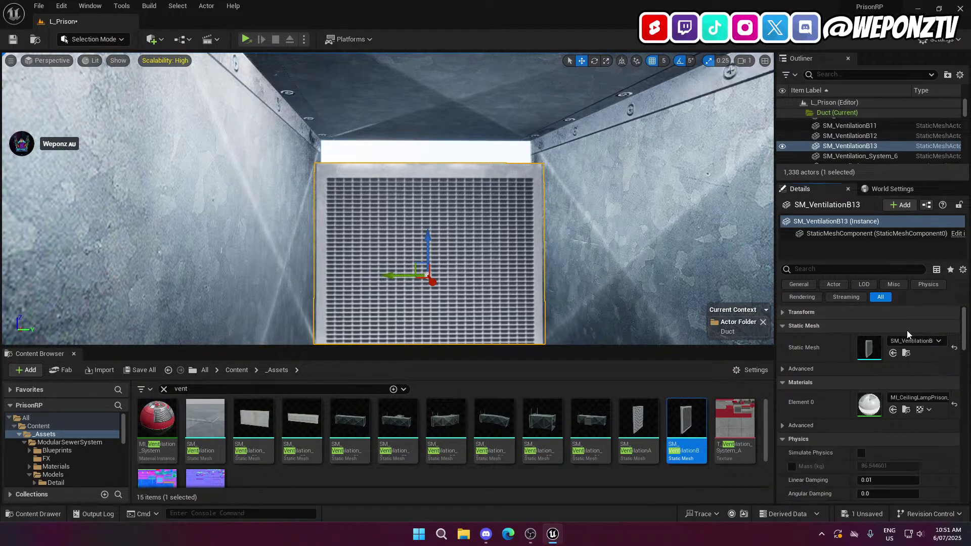
{"action": "left_click", "coordinate": [780, 312]}
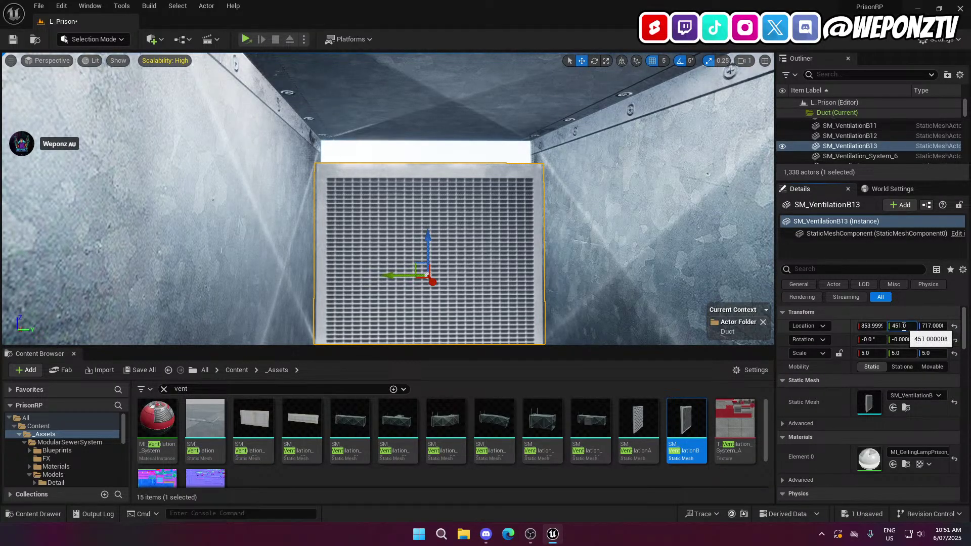
{"action": "mouse_move", "coordinate": [404, 203]}
{"action": "right_mouse_down"}
{"action": "mouse_move", "coordinate": [498, 206]}
{"action": "mouse_move", "coordinate": [399, 216]}
{"action": "right_mouse_up"}
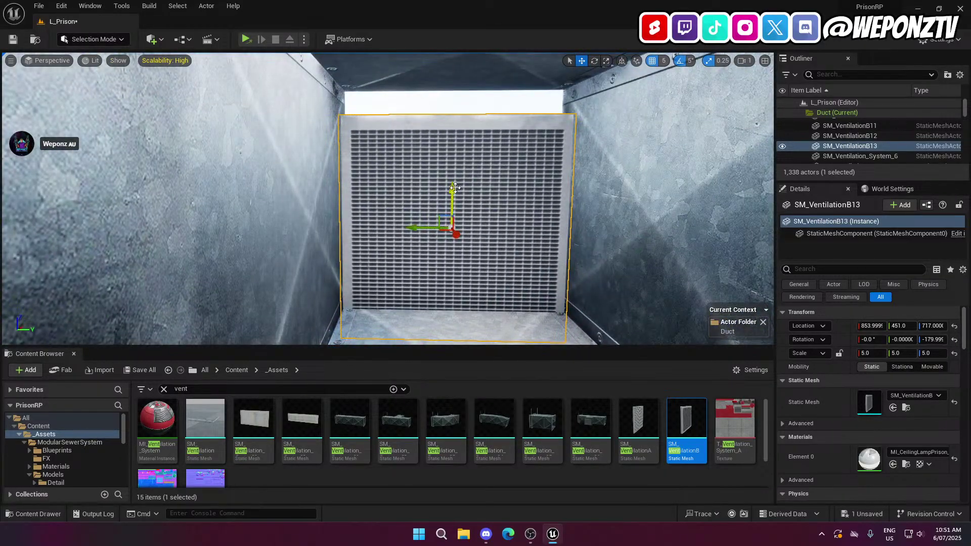
Raise the grille to Z 739 to fit the duct's cross-section, using a position grid snap of 1 for the fine adjustment
{"action": "left_click_drag", "start_coordinate": [455, 188], "coordinate": [448, 156]}
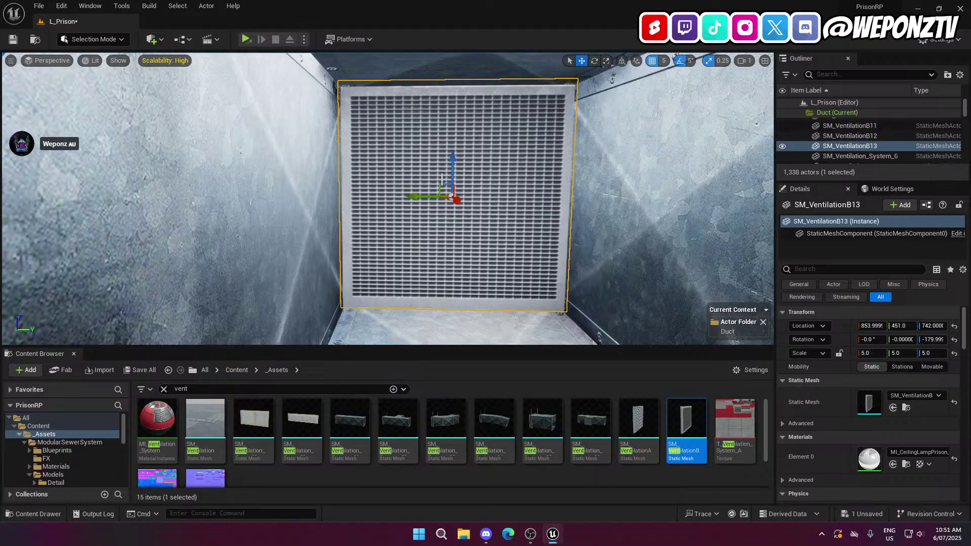
{"action": "mouse_move", "coordinate": [439, 195]}
{"action": "right_mouse_down"}
{"action": "mouse_move", "coordinate": [430, 196]}
{"action": "mouse_move", "coordinate": [443, 195]}
{"action": "right_mouse_up"}
{"action": "key", "text": "a"}
{"action": "key", "text": "d"}
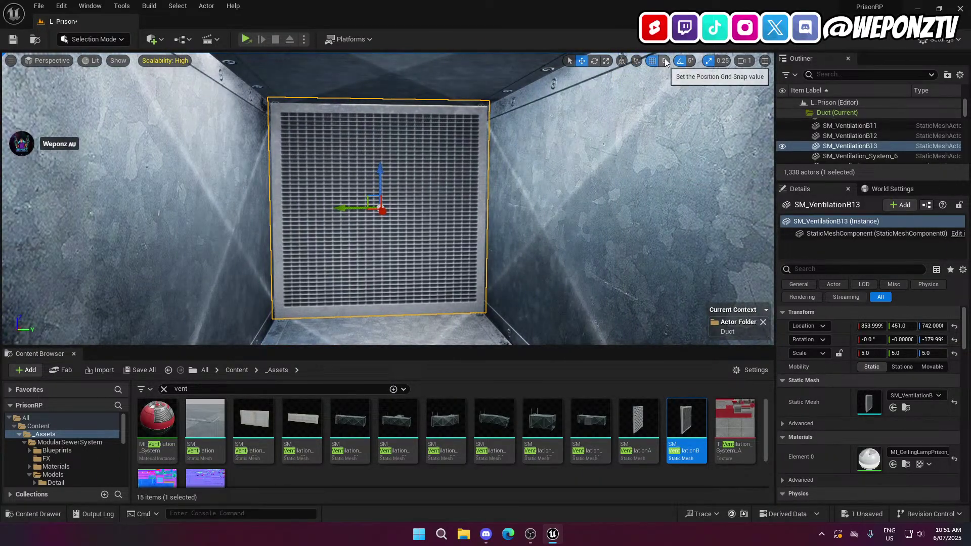
{"action": "left_click", "coordinate": [666, 60]}
{"action": "left_click", "coordinate": [673, 90]}
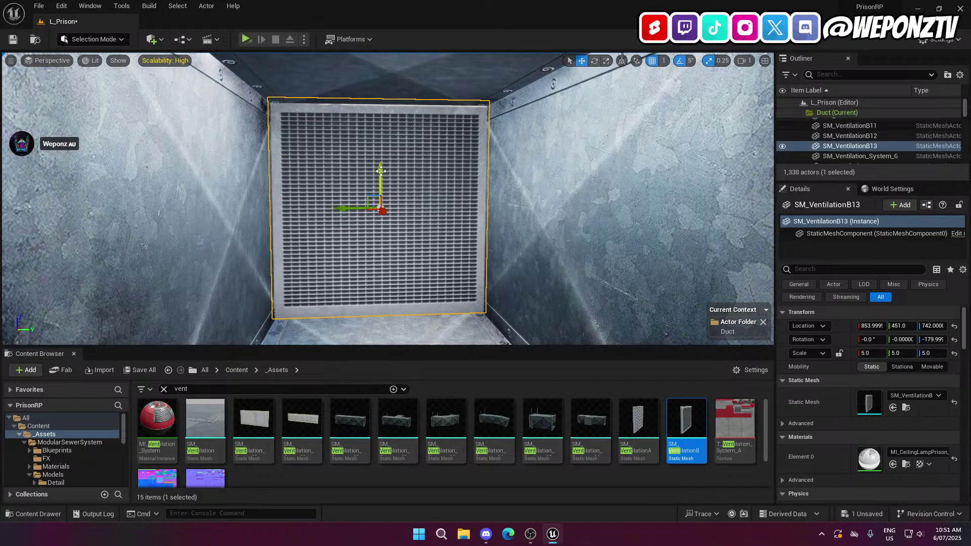
{"action": "left_click_drag", "start_coordinate": [379, 170], "coordinate": [380, 174]}
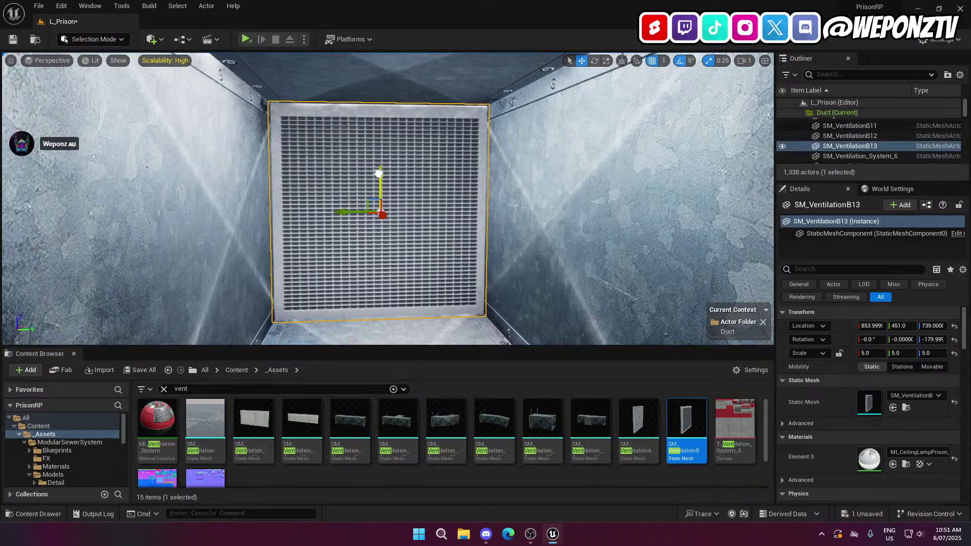
Deselect the grille and save the L_Prison level
{"action": "right_click_drag", "start_coordinate": [384, 174], "coordinate": [324, 182]}
{"action": "left_click", "coordinate": [411, 155]}
{"action": "right_click_drag", "start_coordinate": [411, 155], "coordinate": [771, 175]}
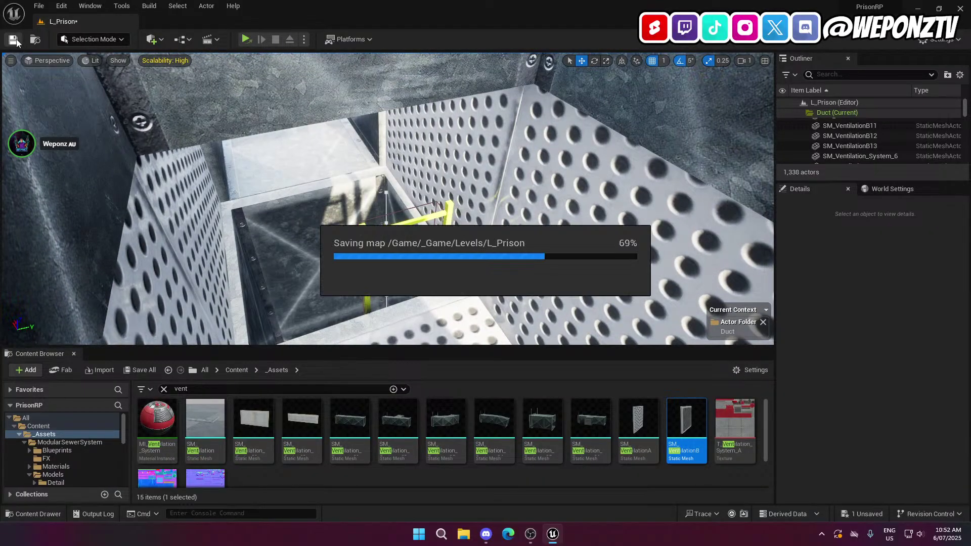
{"action": "right_click_drag", "start_coordinate": [771, 175], "coordinate": [762, 164]}
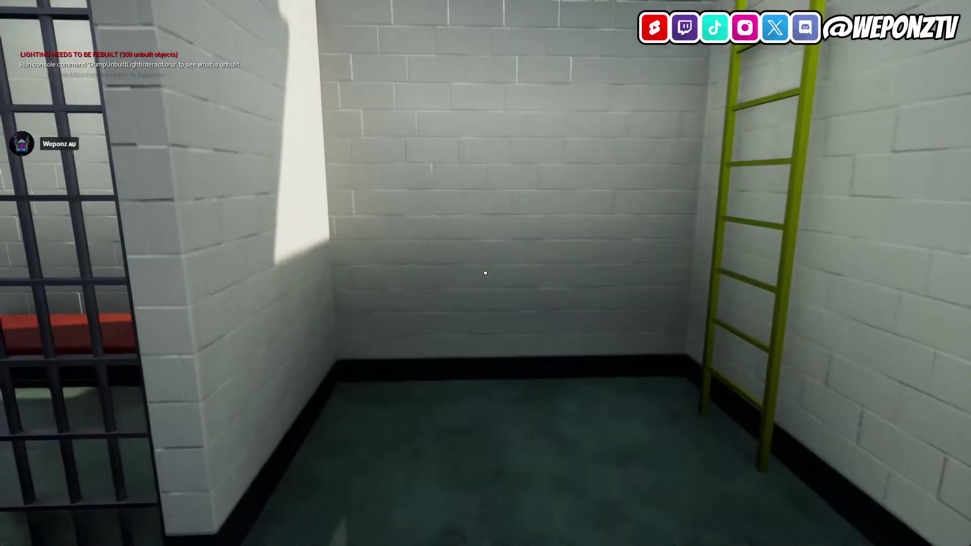
Play-test the level by climbing the ladder shaft and running through the ducts and grille enclosure, and end the play session
{"action": "key", "text": "w"}
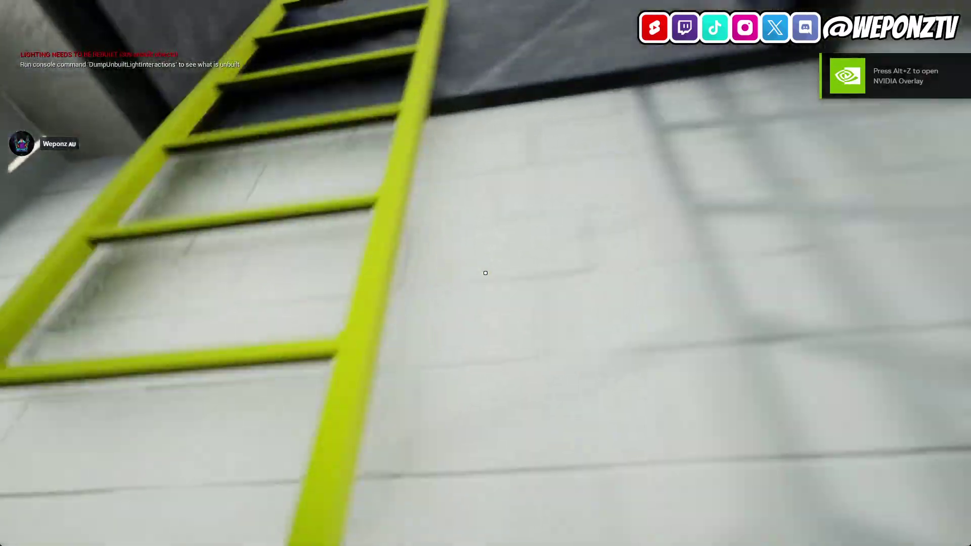
{"action": "key", "text": "w"}
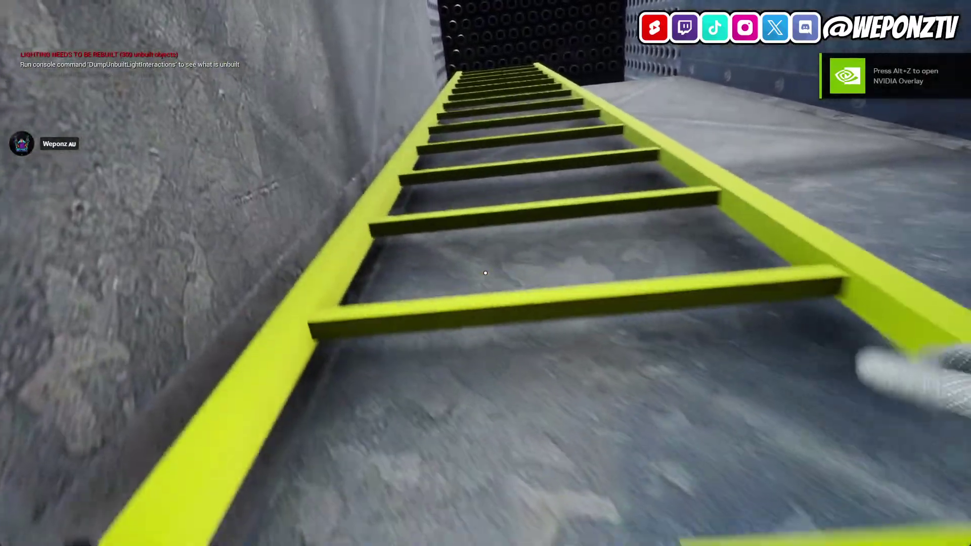
{"action": "key", "text": "w"}
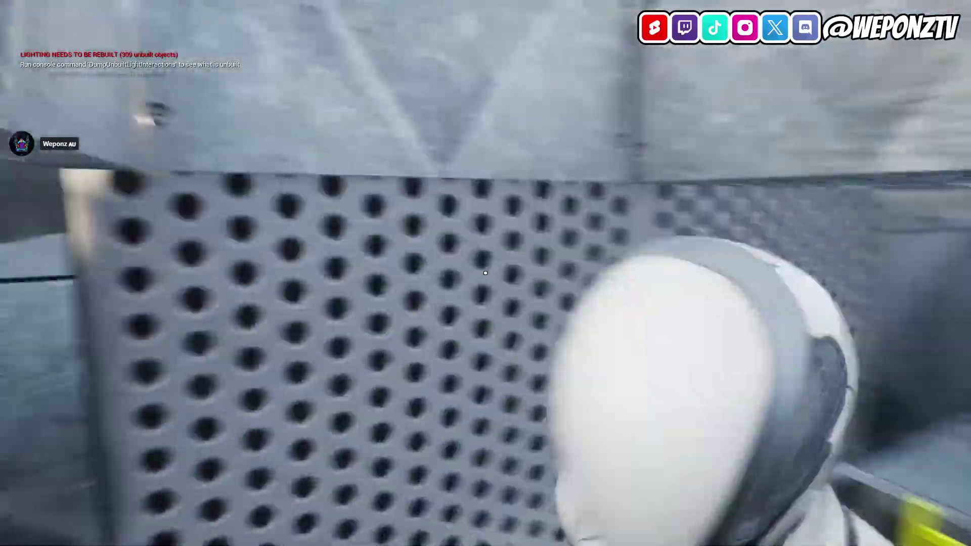
{"action": "key", "text": "w"}
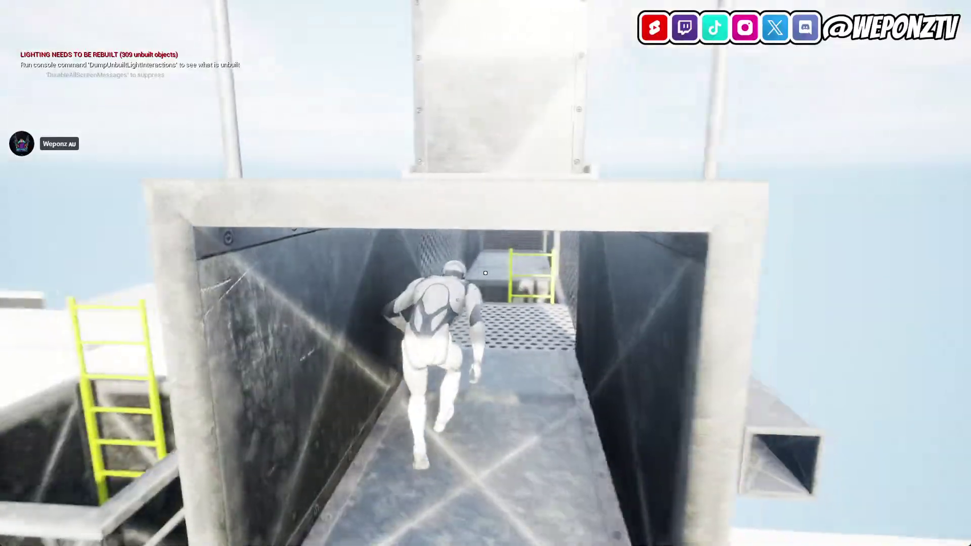
{"action": "key", "text": "w"}
{"action": "key", "text": "w"}
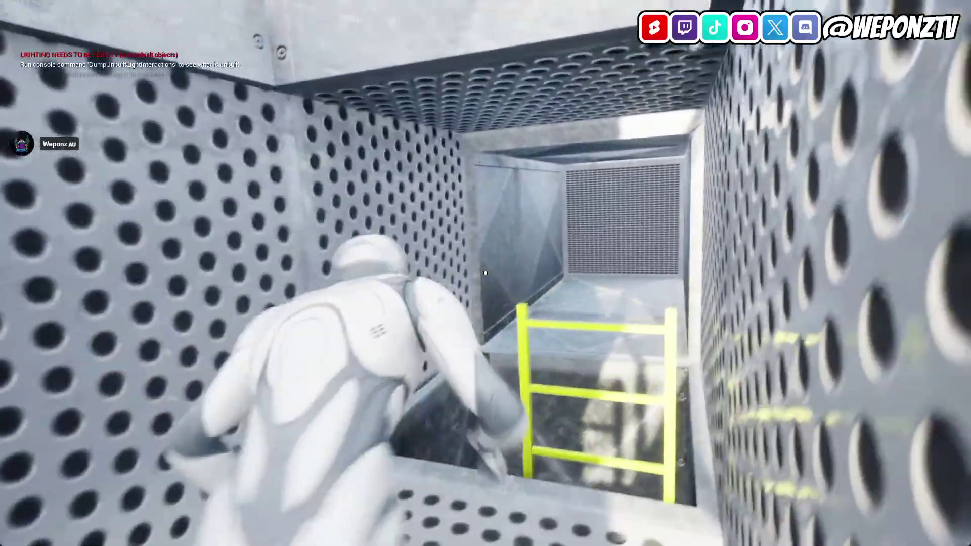
{"action": "key", "text": "w"}
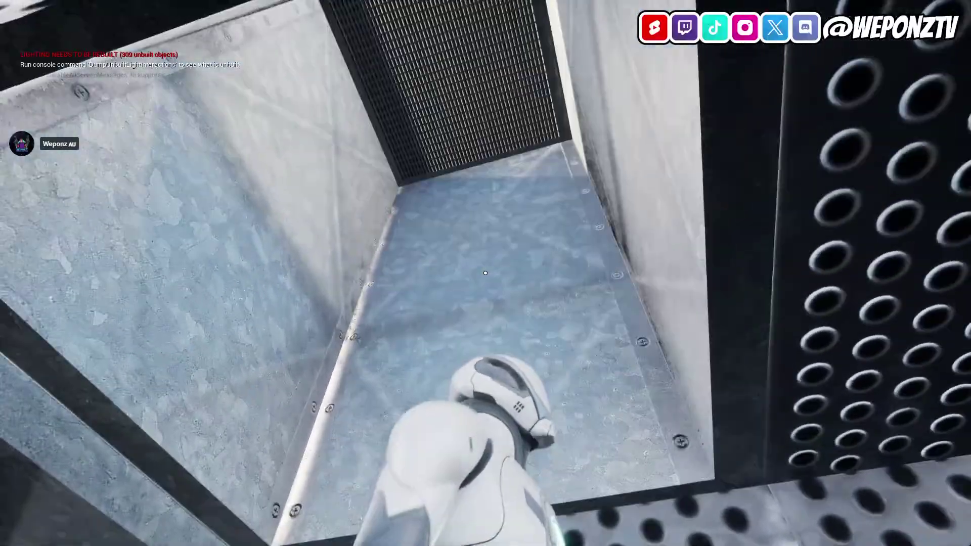
{"action": "key", "text": "w"}
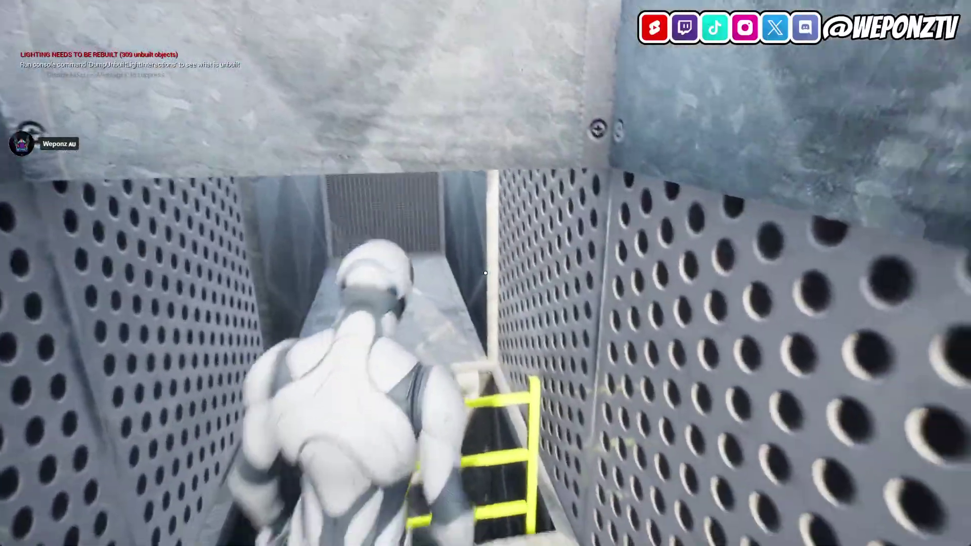
{"action": "key", "text": "w"}
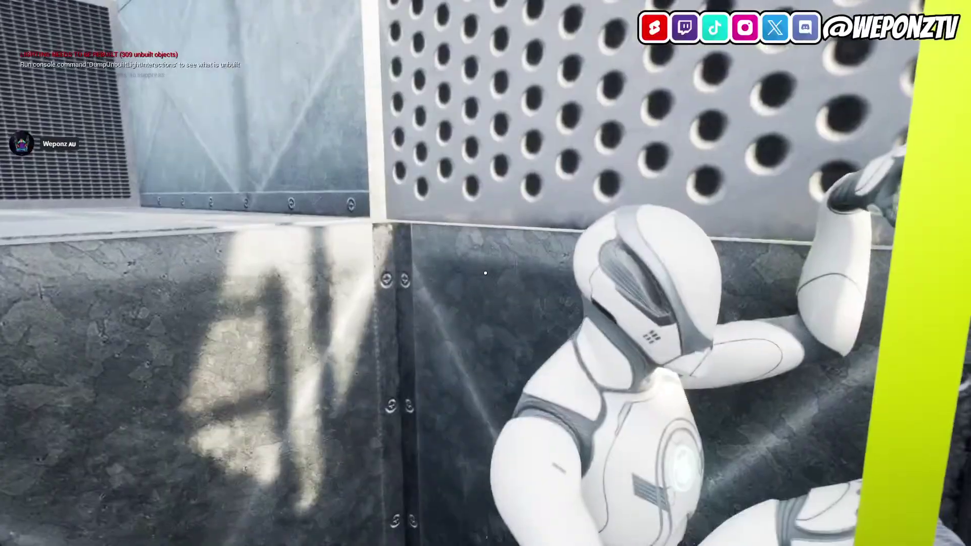
{"action": "key", "text": "Escape"}
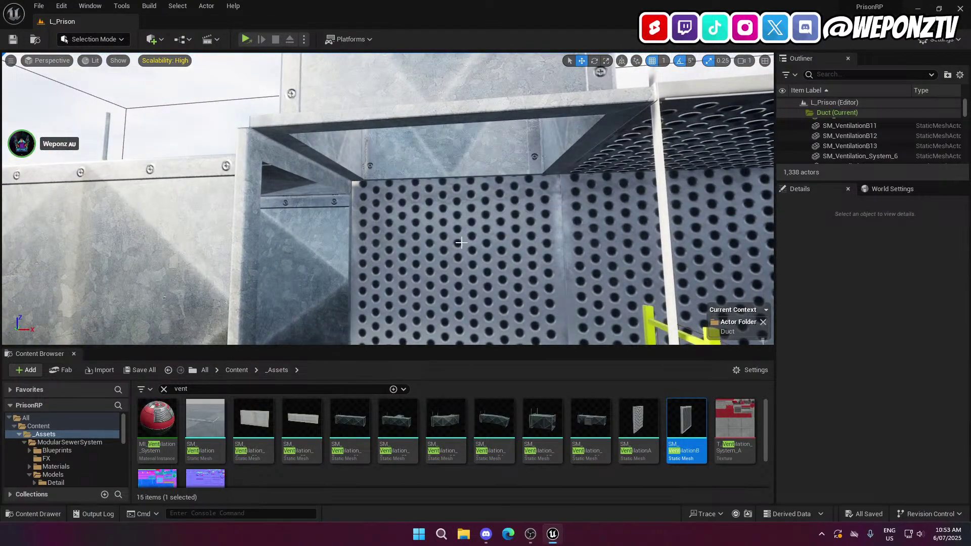
Try the upright duct's ventilation system material on the perforated side grille of the enclosure and undo it
{"action": "left_click", "coordinate": [460, 243]}
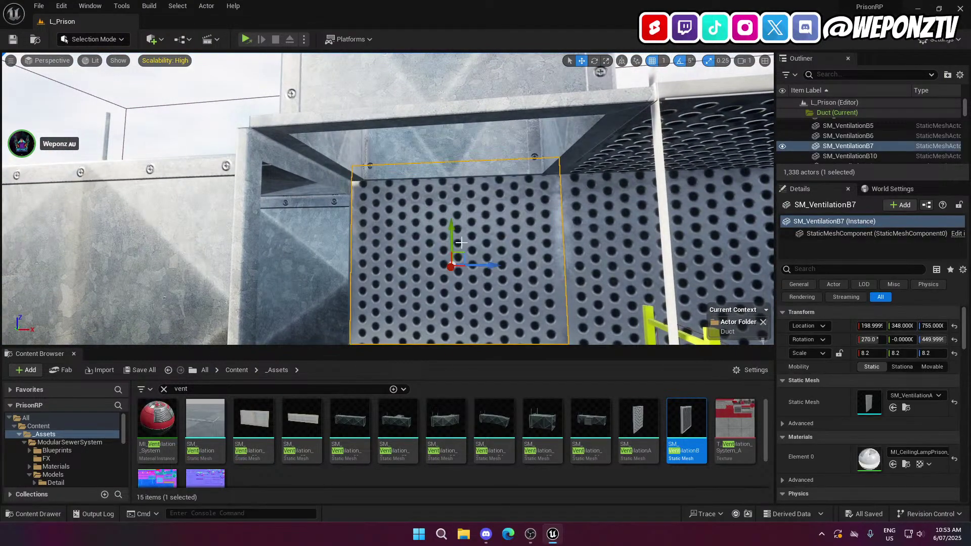
{"action": "left_click", "coordinate": [492, 147]}
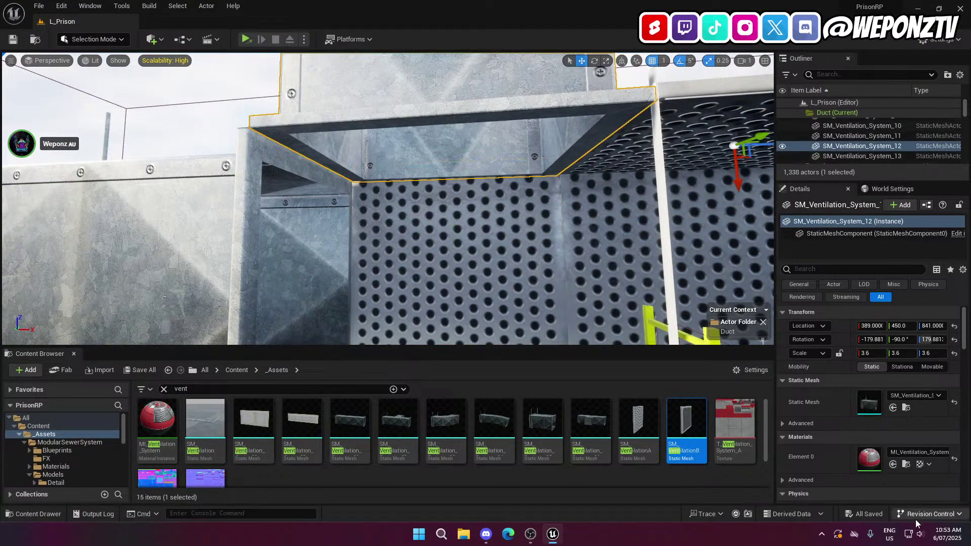
{"action": "left_click", "coordinate": [902, 465]}
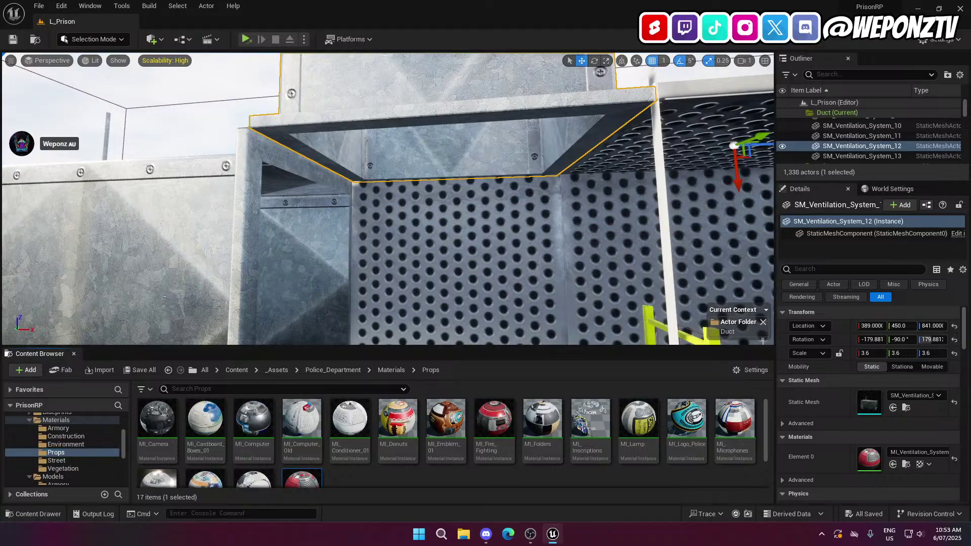
{"action": "key", "text": "ctrl+z"}
{"action": "left_click", "coordinate": [893, 465]}
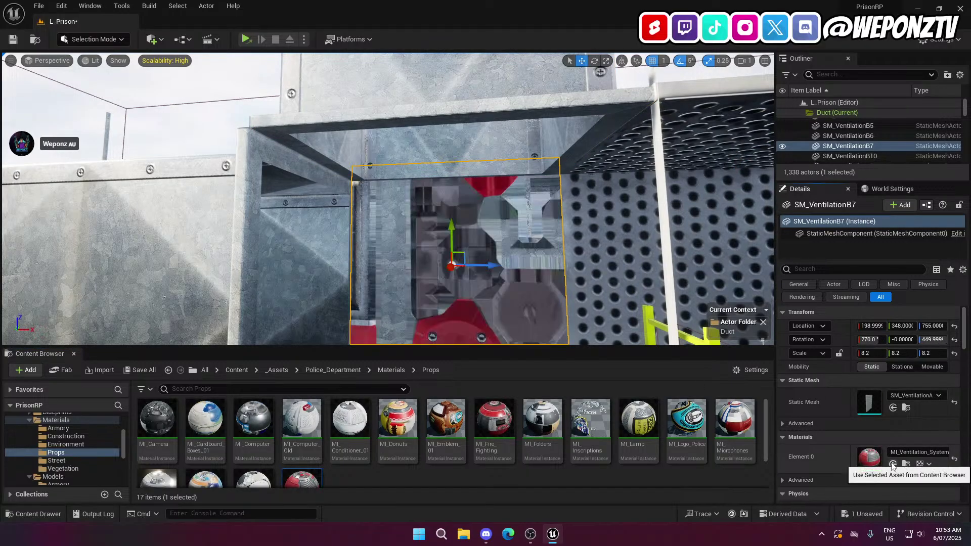
{"action": "key", "text": "ctrl+z"}
Examine the duct junction, the overall prison layout and the separate pipe structures from outside and above
{"action": "right_click_drag", "start_coordinate": [598, 269], "coordinate": [598, 268]}
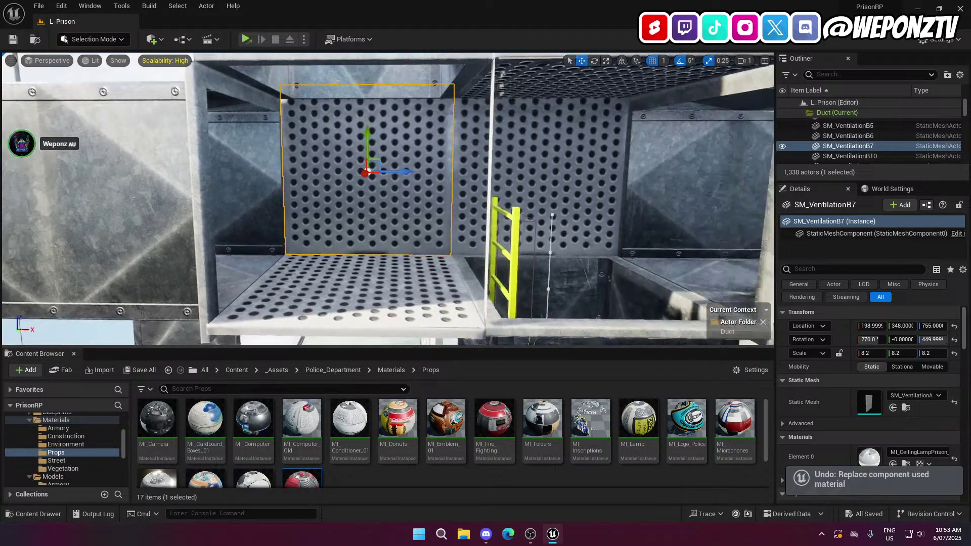
{"action": "right_click_drag", "start_coordinate": [550, 204], "coordinate": [551, 203]}
{"action": "left_click", "coordinate": [552, 204]}
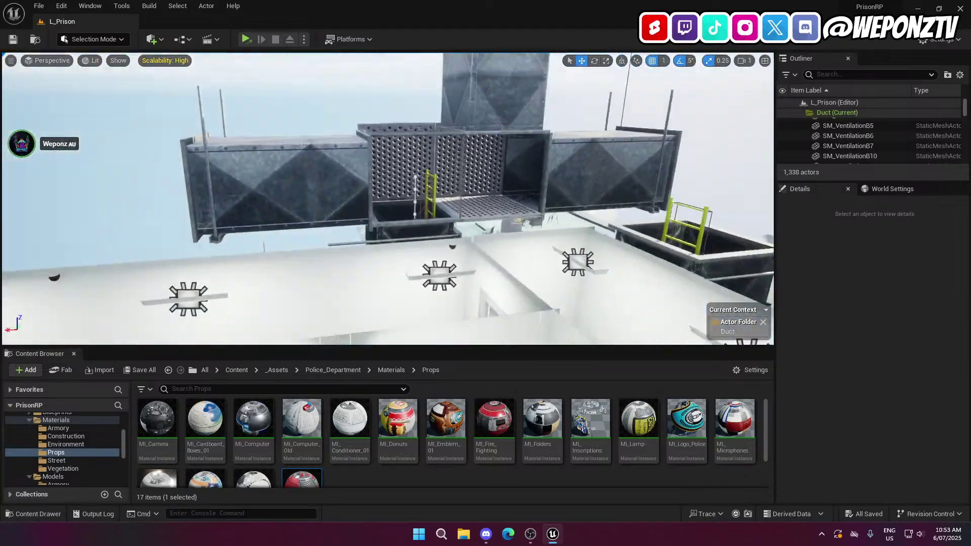
{"action": "right_click_drag", "start_coordinate": [552, 203], "coordinate": [552, 203]}
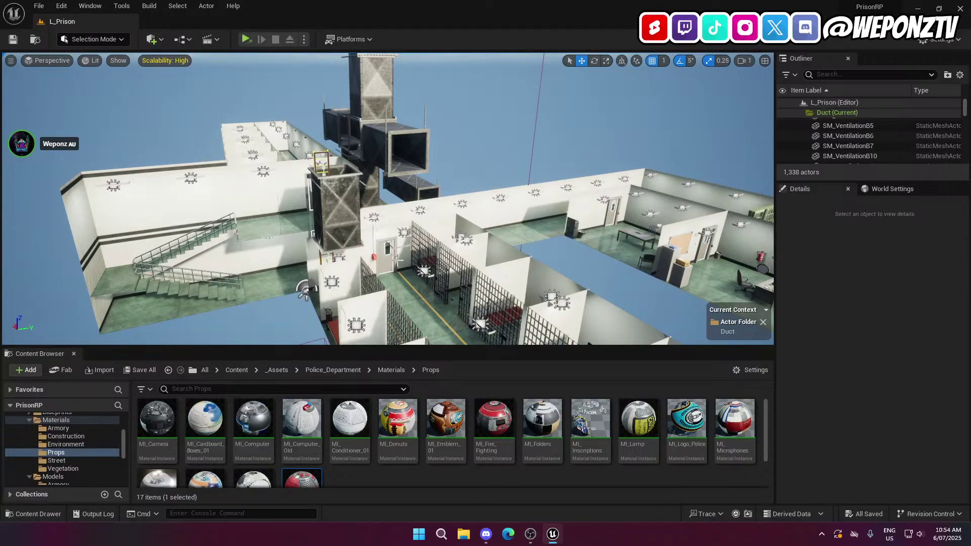
{"action": "right_click_drag", "start_coordinate": [424, 283], "coordinate": [415, 272]}
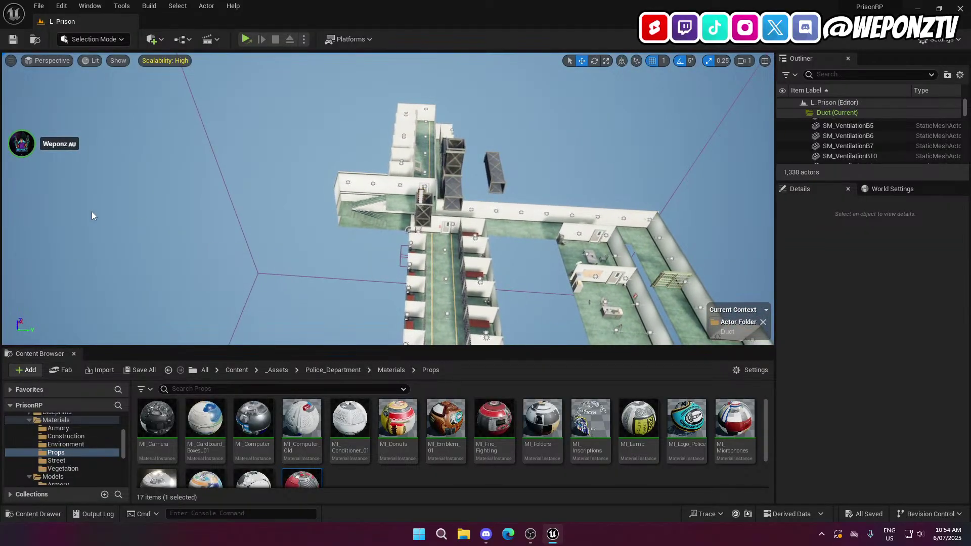
{"action": "right_click_drag", "start_coordinate": [151, 191], "coordinate": [151, 191]}
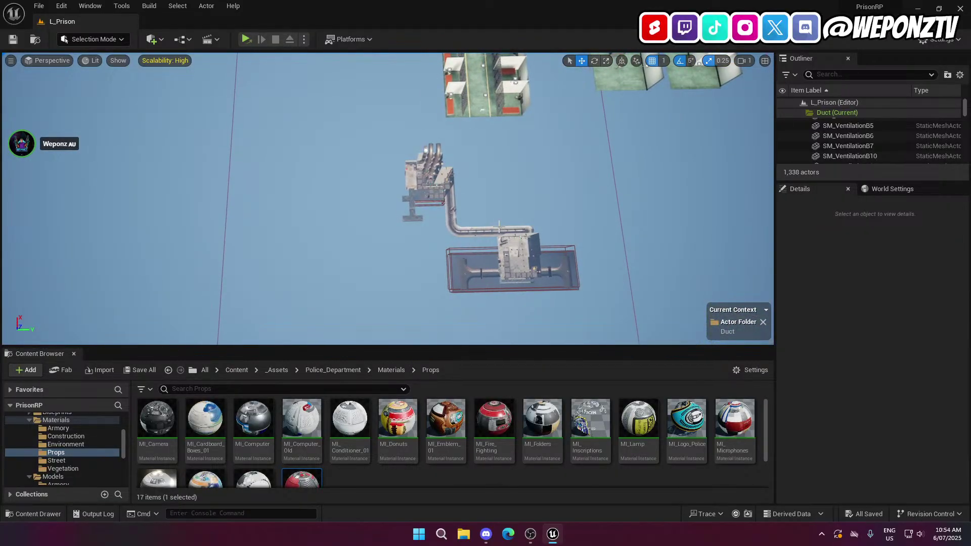
{"action": "right_click_drag", "start_coordinate": [397, 130], "coordinate": [399, 125]}
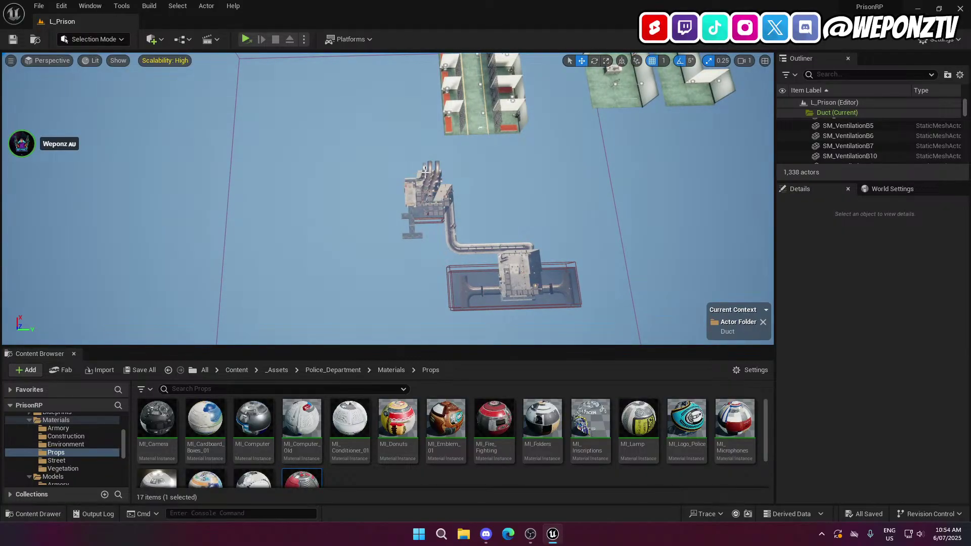
{"action": "right_click_drag", "start_coordinate": [426, 172], "coordinate": [426, 173]}
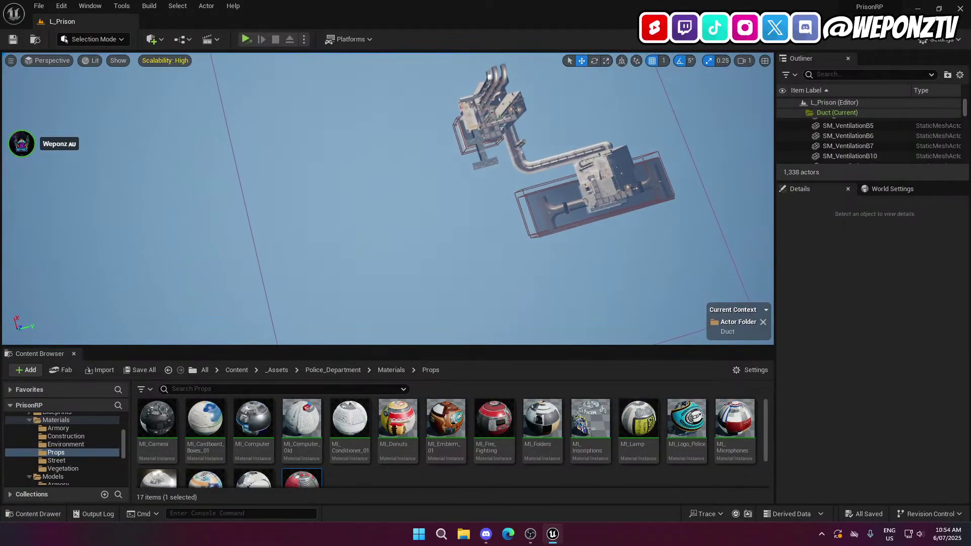
{"action": "right_click_drag", "start_coordinate": [420, 130], "coordinate": [420, 130]}
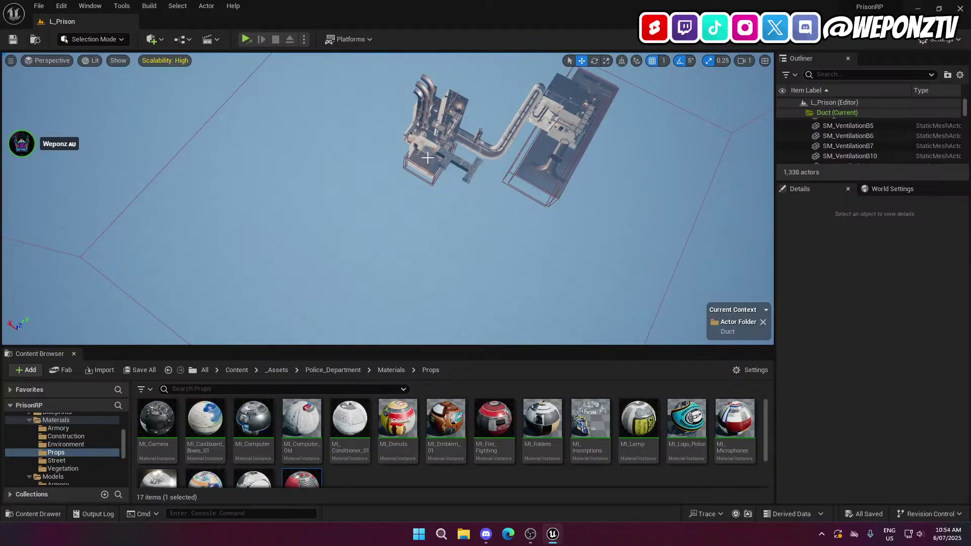
{"action": "right_click_drag", "start_coordinate": [474, 161], "coordinate": [473, 161]}
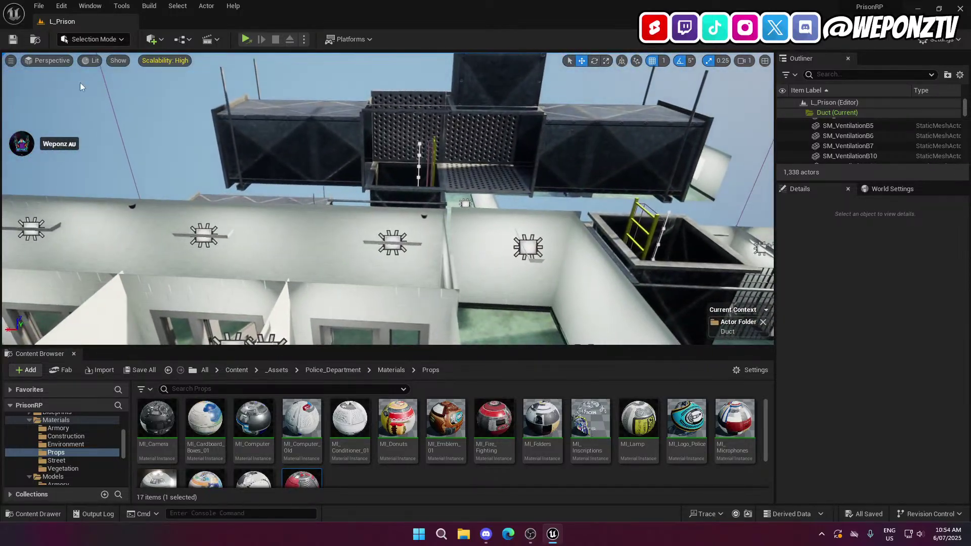
Save the L_Prison level, build all levels including lighting, and dismiss the map check message log
{"action": "left_click", "coordinate": [12, 39]}
{"action": "left_click", "coordinate": [150, 5]}
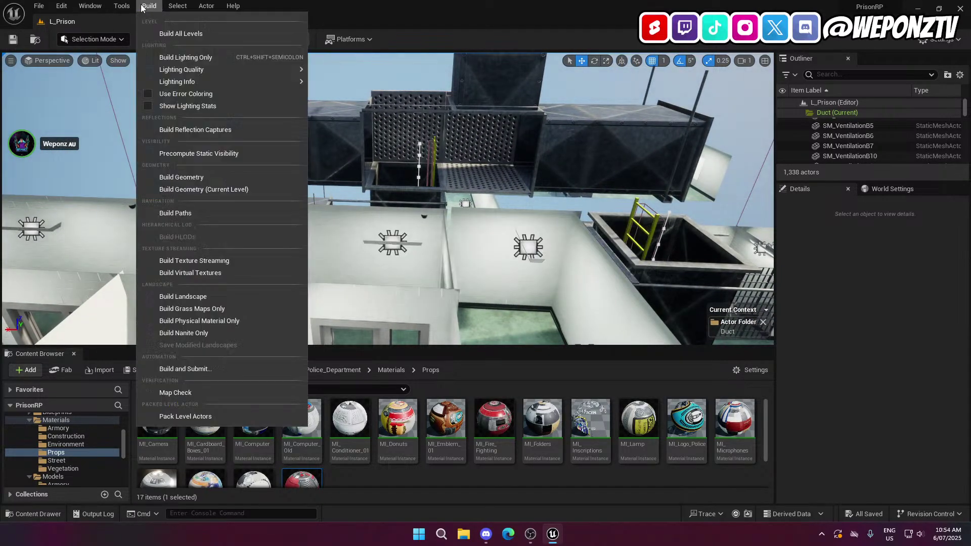
{"action": "left_click", "coordinate": [201, 34]}
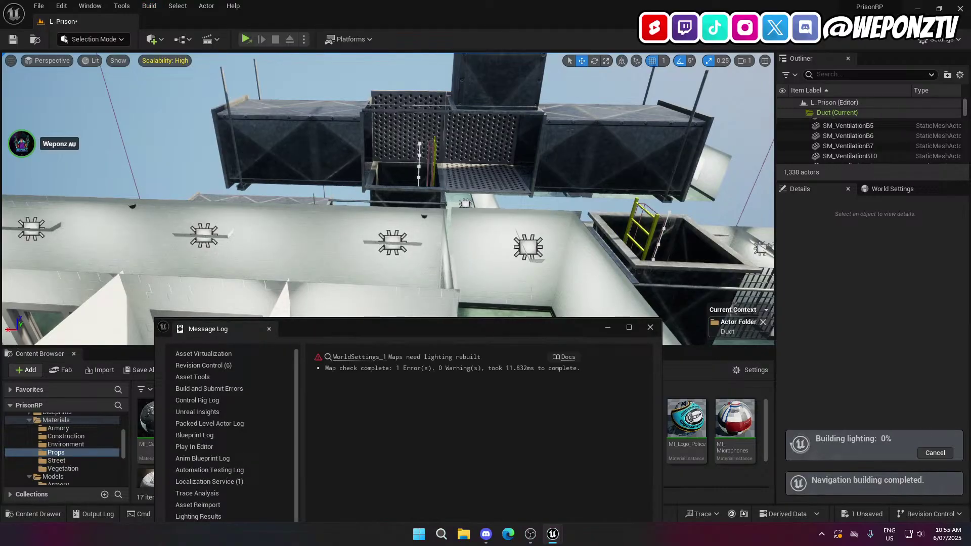
{"action": "left_click", "coordinate": [651, 327]}
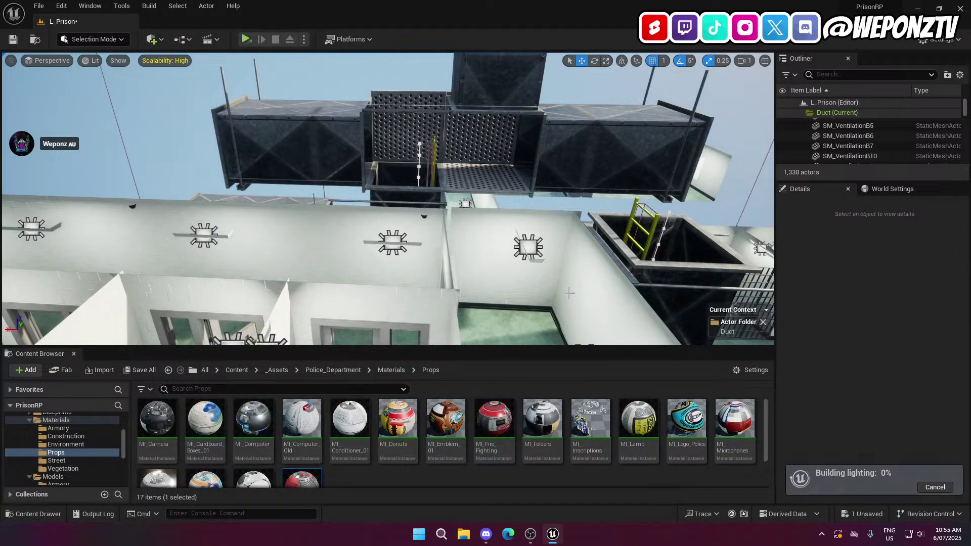
Inspect the ladder and perforated grille enclosure from inside the duct junction, and the surrounding ducts from outside
{"action": "key", "text": "w"}
{"action": "right_click_drag", "start_coordinate": [388, 199], "coordinate": [456, 235]}
{"action": "key", "text": "a"}
{"action": "key", "text": "s"}
{"action": "key", "text": "a"}
{"action": "key", "text": "d"}
{"action": "key", "text": "w"}
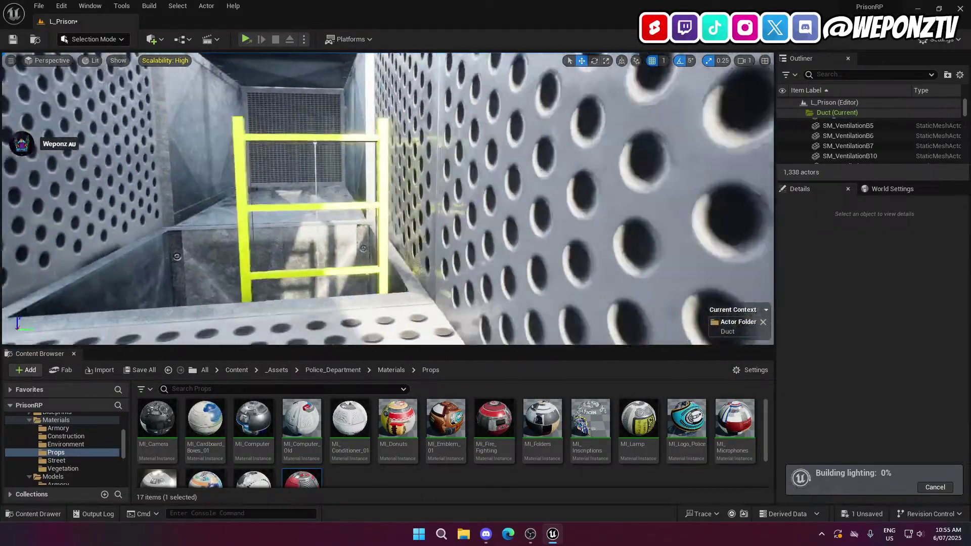
{"action": "key", "text": "s"}
{"action": "right_click_drag", "start_coordinate": [388, 199], "coordinate": [102, 242]}
{"action": "key", "text": "d"}
{"action": "key", "text": "s"}
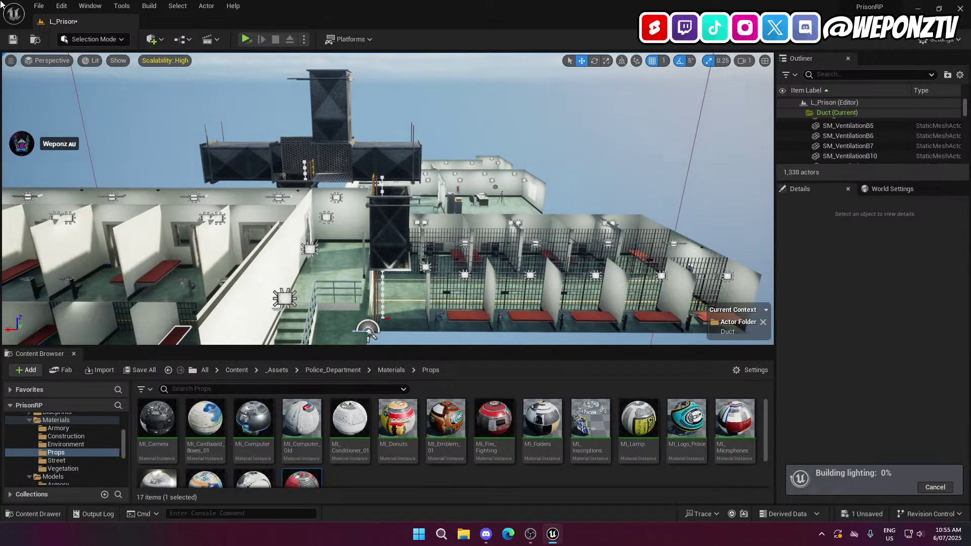
Save the L_Prison level and survey the whole prison layout from above
{"action": "left_click", "coordinate": [12, 40]}
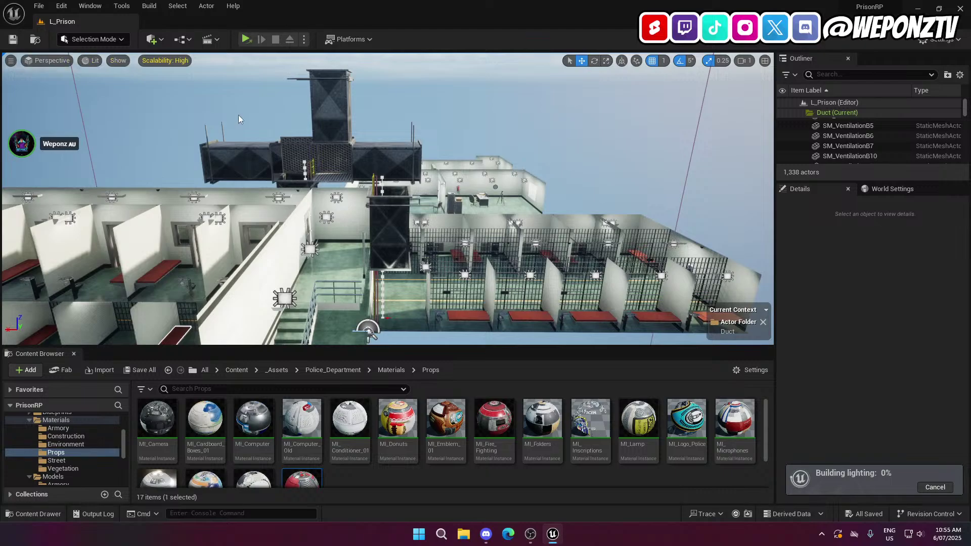
{"action": "key", "text": "w"}
{"action": "right_click_drag", "start_coordinate": [383, 233], "coordinate": [423, 236]}
{"action": "key", "text": "s"}
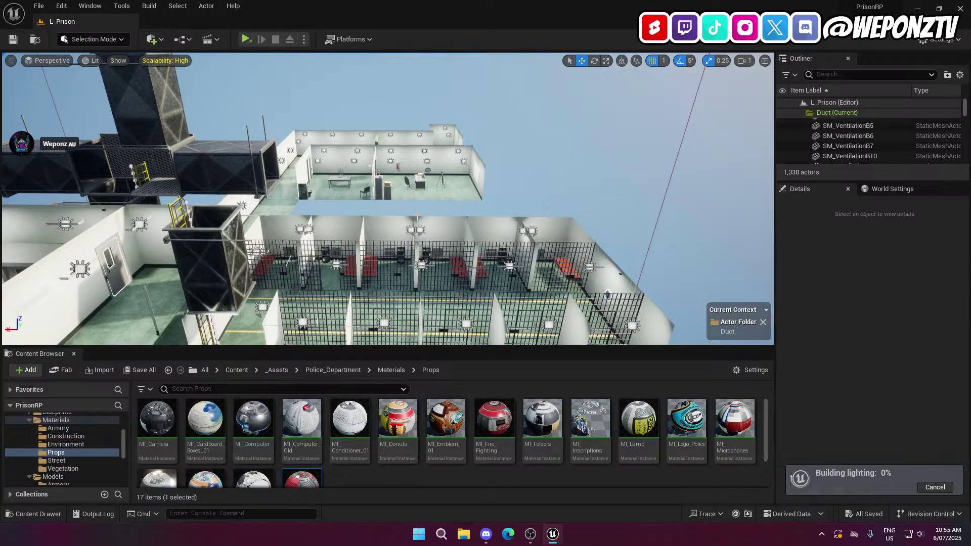
{"action": "key", "text": "d"}
{"action": "right_click_drag", "start_coordinate": [481, 208], "coordinate": [326, 217]}
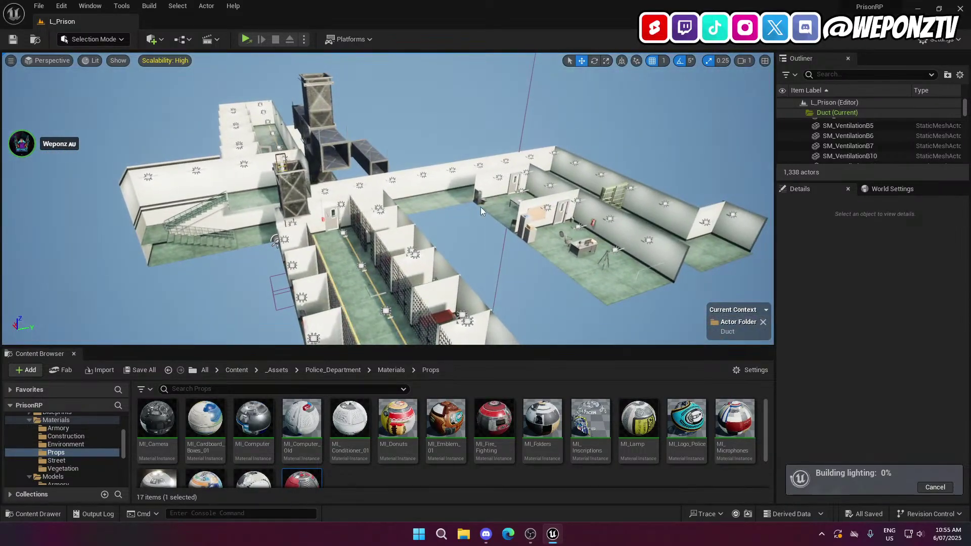
{"action": "key", "text": "w"}
{"action": "right_click_drag", "start_coordinate": [733, 155], "coordinate": [709, 164]}
{"action": "right_click_drag", "start_coordinate": [385, 169], "coordinate": [405, 169]}
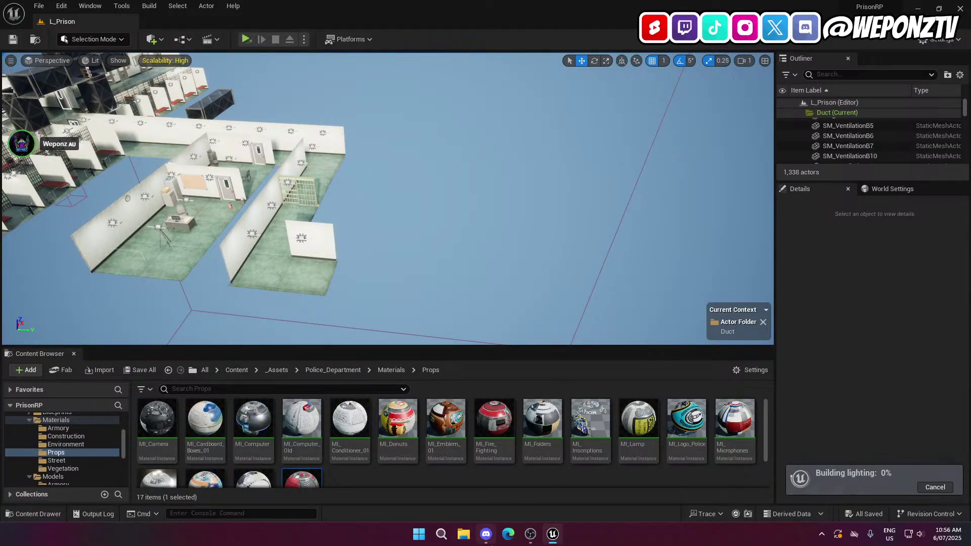
Switch to Discord and play the S_Announcement_Lockdown.wav clip in the PrisonRP showcase channel
{"action": "key", "text": "alt+Tab"}
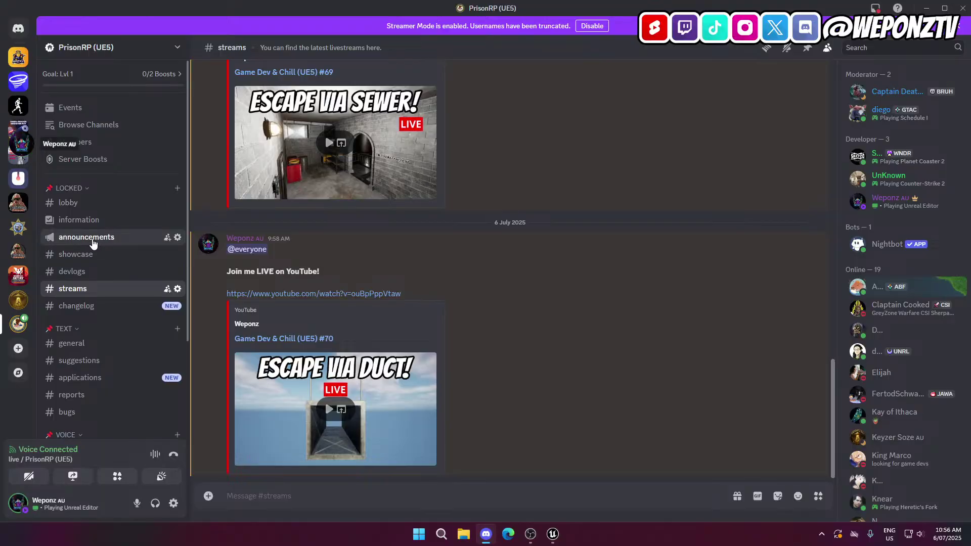
{"action": "left_click", "coordinate": [93, 238]}
{"action": "left_click", "coordinate": [86, 254]}
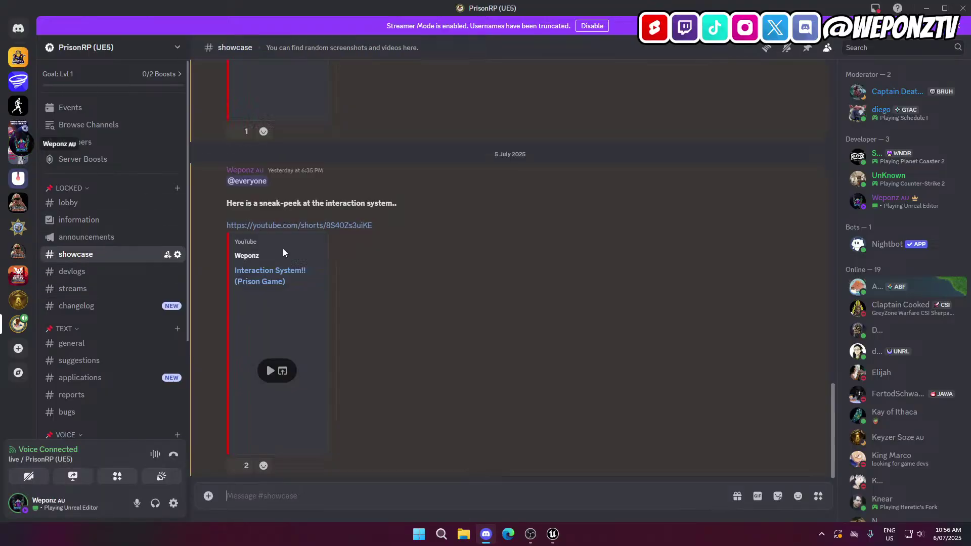
{"action": "scroll", "coordinate": [362, 264], "scroll_direction": "up", "scroll_amount": 10}
{"action": "scroll", "coordinate": [359, 265], "scroll_direction": "up", "scroll_amount": 7}
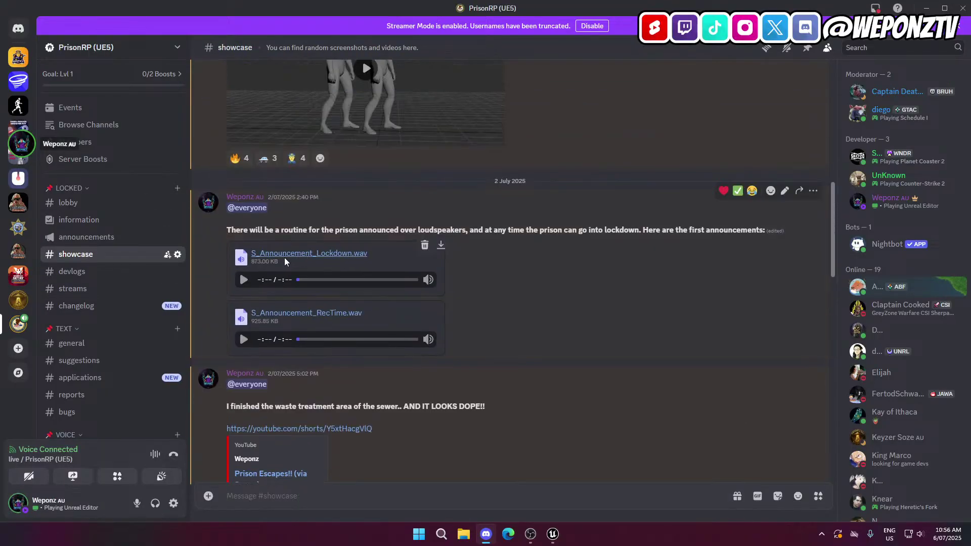
{"action": "left_click", "coordinate": [244, 280]}
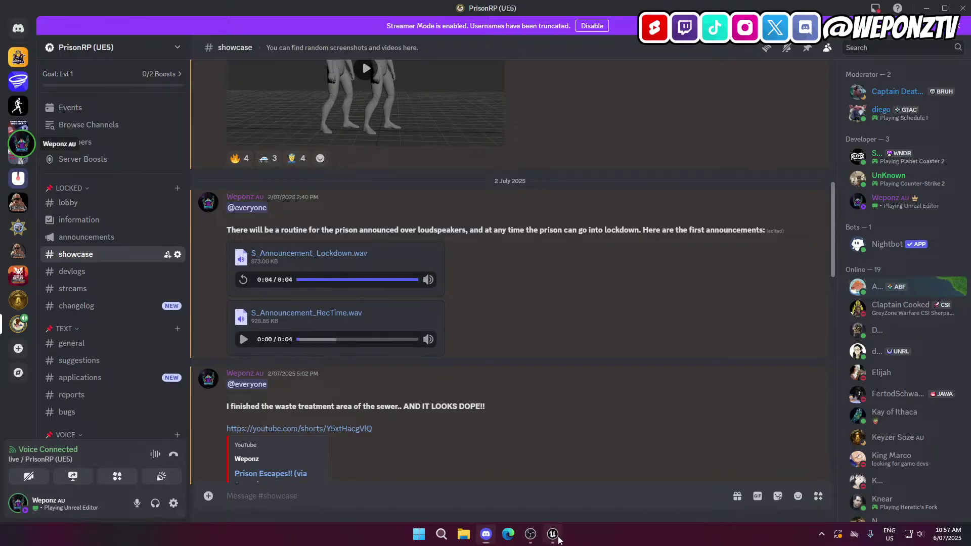
Switch back to Unreal Editor and examine the prison corridor, the cell block, and a cell's vent grille and bunk
{"action": "left_click", "coordinate": [553, 534]}
{"action": "mouse_move", "coordinate": [385, 202]}
{"action": "right_mouse_down"}
{"action": "mouse_move", "coordinate": [397, 188]}
{"action": "mouse_move", "coordinate": [385, 189]}
{"action": "mouse_move", "coordinate": [469, 186]}
{"action": "mouse_move", "coordinate": [387, 187]}
{"action": "right_mouse_up"}
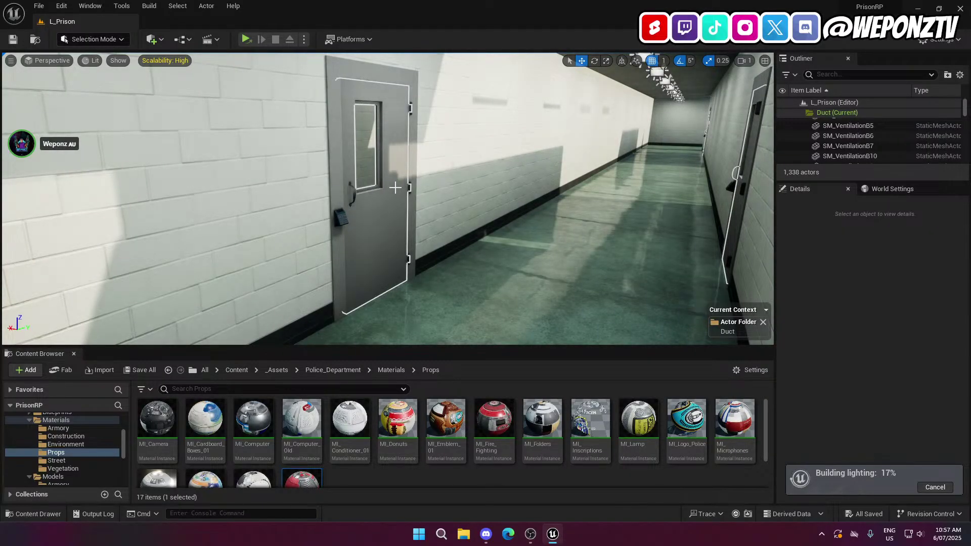
{"action": "right_click_drag", "start_coordinate": [404, 187], "coordinate": [354, 190]}
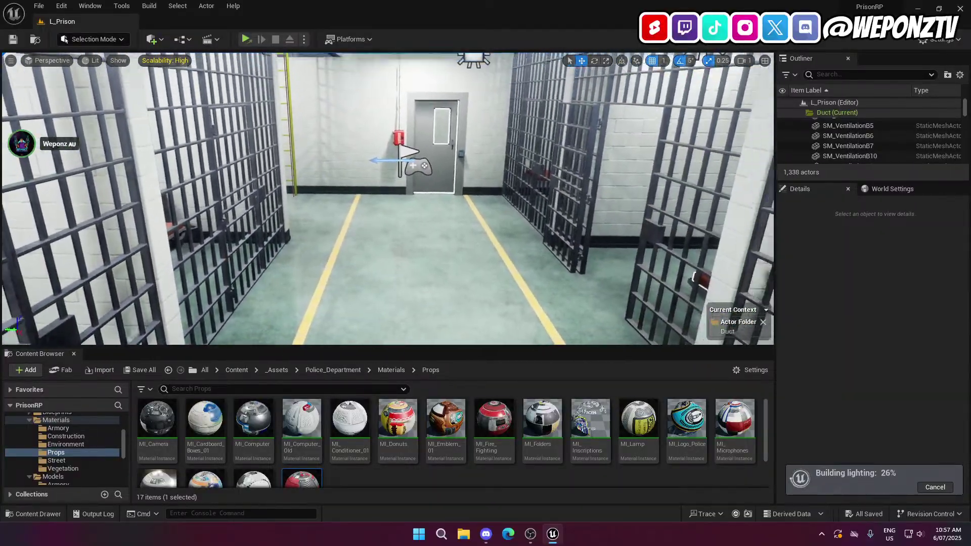
{"action": "key", "text": "w"}
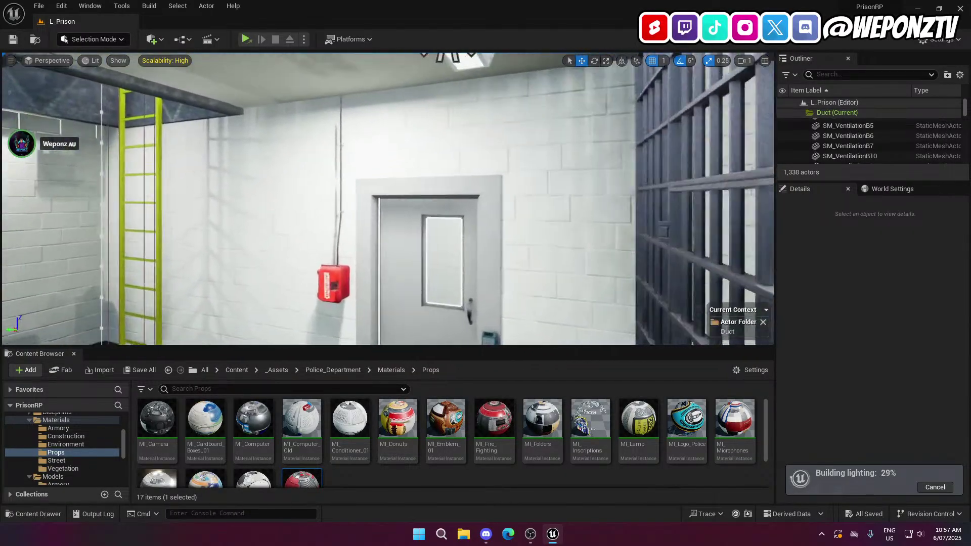
{"action": "key", "text": "w"}
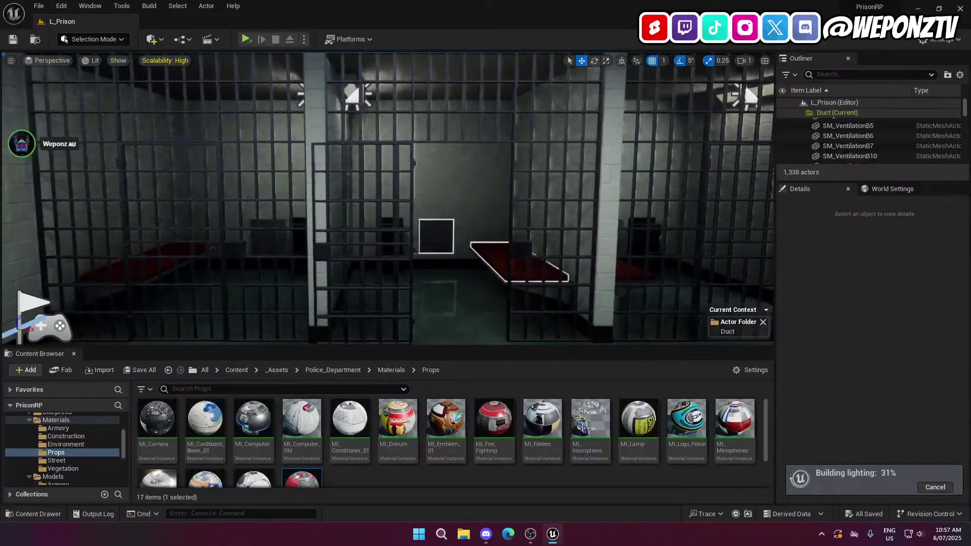
{"action": "right_click_drag", "start_coordinate": [435, 189], "coordinate": [447, 202]}
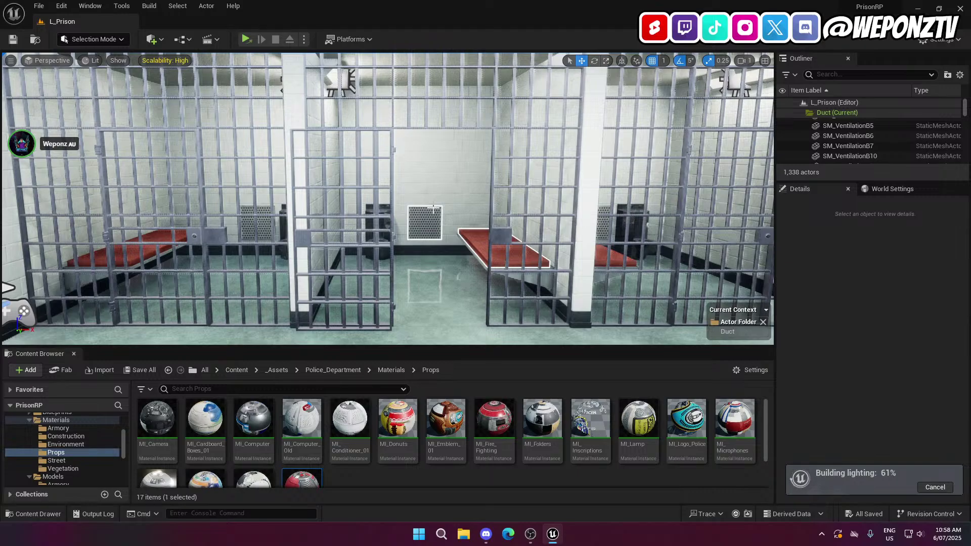
{"action": "mouse_move", "coordinate": [433, 209]}
{"action": "right_mouse_down"}
{"action": "mouse_move", "coordinate": [342, 210]}
{"action": "mouse_move", "coordinate": [438, 221]}
{"action": "right_mouse_up"}
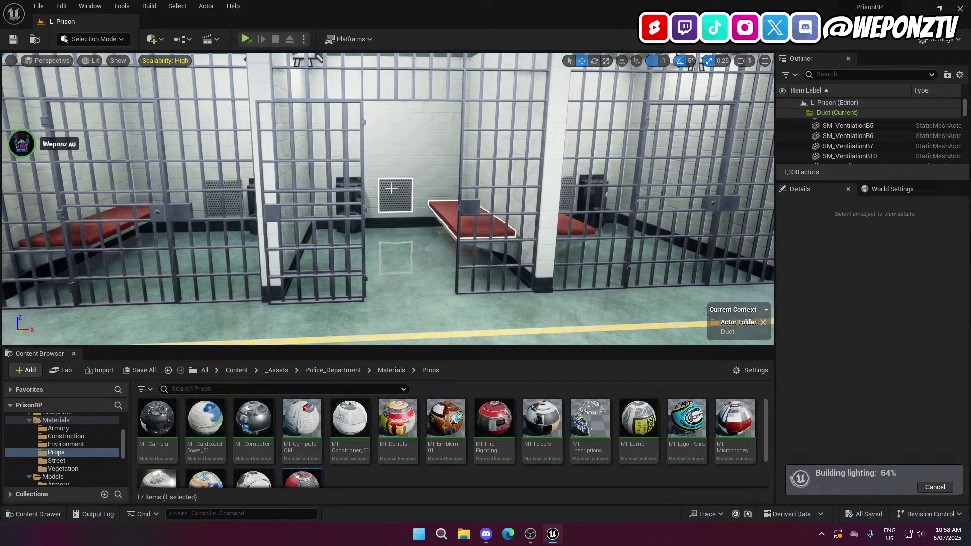
{"action": "right_click_drag", "start_coordinate": [694, 219], "coordinate": [720, 220]}
{"action": "key", "text": "s"}
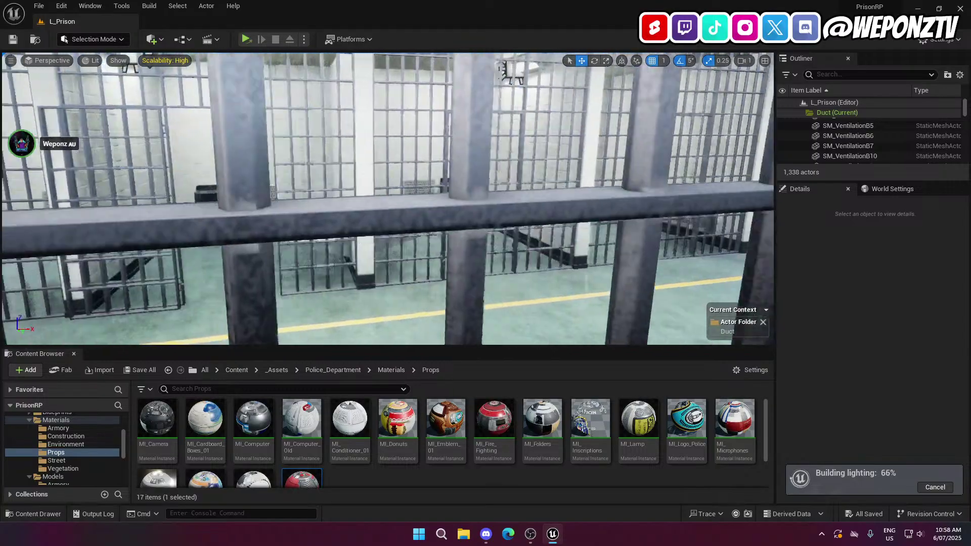
{"action": "key", "text": "w"}
{"action": "right_click_drag", "start_coordinate": [417, 197], "coordinate": [596, 189]}
{"action": "key", "text": "w"}
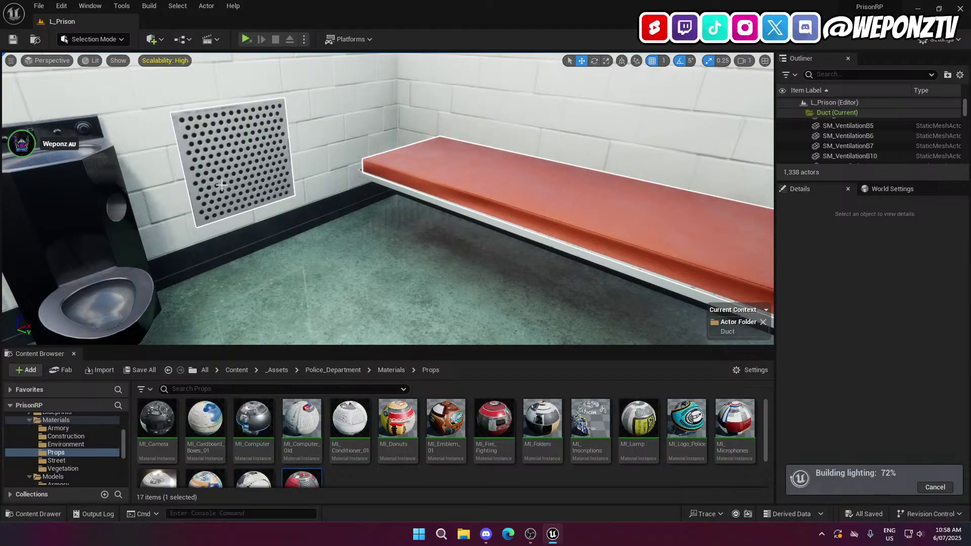
Examine the cell's vent grille up close, and the ladder shafts and raised duct junction from above the cells
{"action": "right_click_drag", "start_coordinate": [569, 213], "coordinate": [275, 122]}
{"action": "key", "text": "w"}
{"action": "key", "text": "w"}
{"action": "key", "text": "w"}
{"action": "key", "text": "s"}
{"action": "key", "text": "d"}
{"action": "key", "text": "s"}
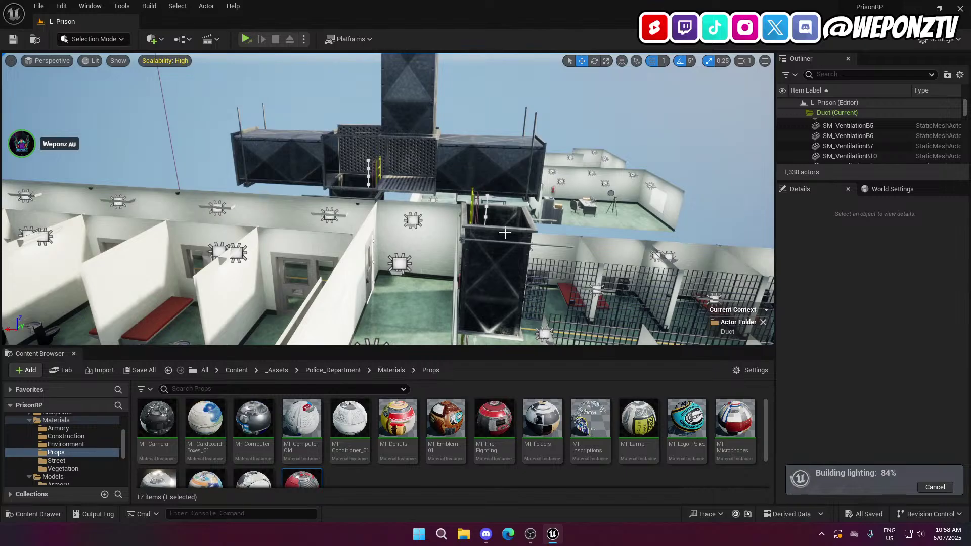
{"action": "key", "text": "d"}
{"action": "right_click_drag", "start_coordinate": [337, 322], "coordinate": [410, 322]}
{"action": "key", "text": "d"}
{"action": "right_click_drag", "start_coordinate": [338, 322], "coordinate": [493, 322]}
{"action": "key", "text": "a"}
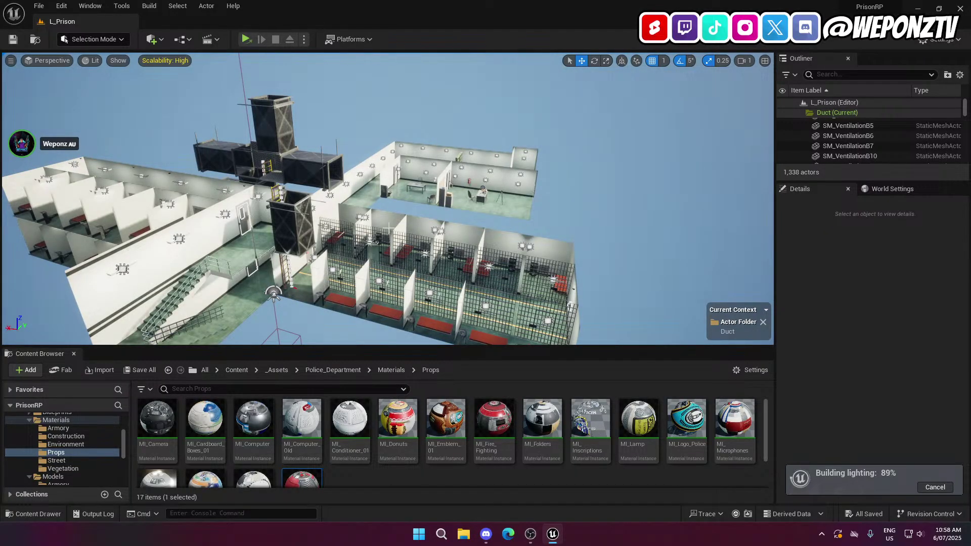
Look over the separate pipe structures below the prison and the outside of the cell block
{"action": "right_click_drag", "start_coordinate": [338, 323], "coordinate": [412, 323]}
{"action": "right_click_drag", "start_coordinate": [359, 201], "coordinate": [360, 284]}
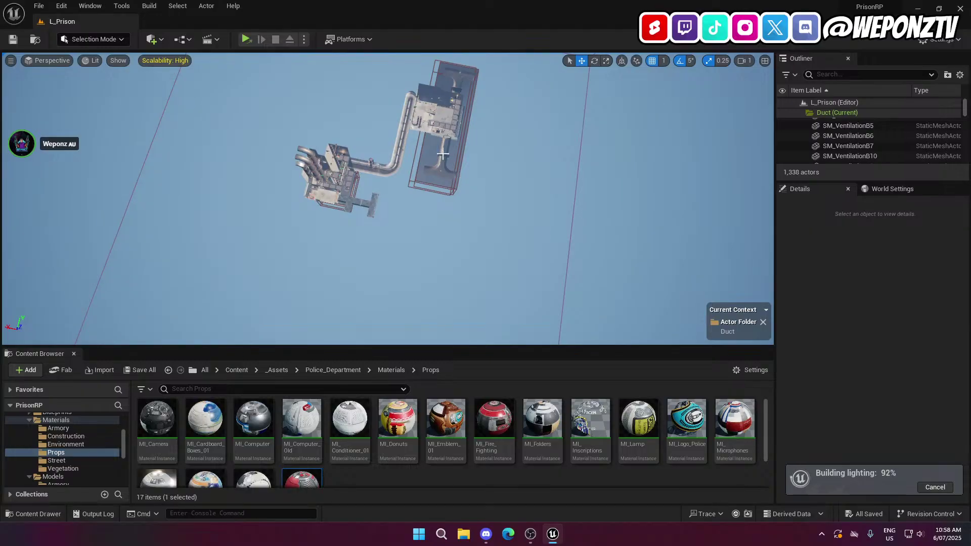
{"action": "right_click_drag", "start_coordinate": [475, 265], "coordinate": [483, 188]}
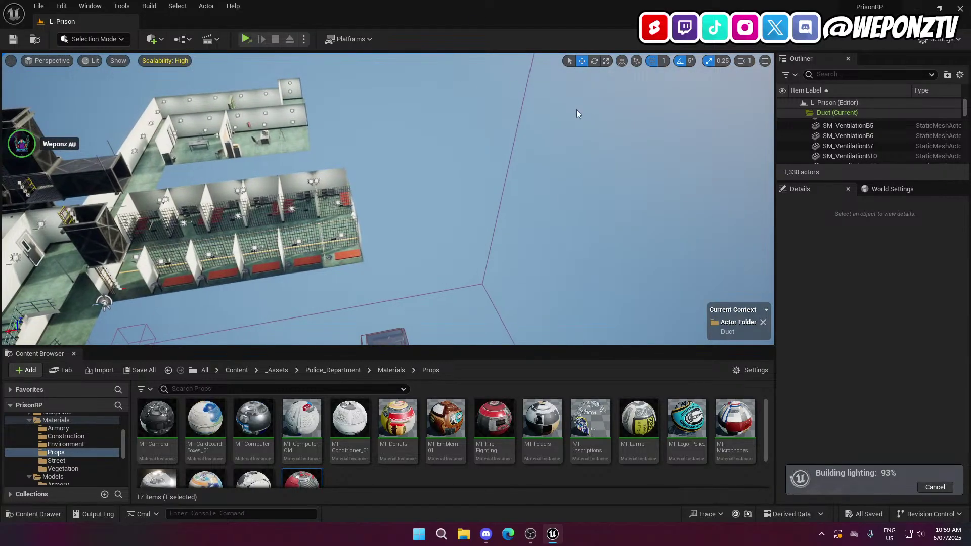
{"action": "right_click_drag", "start_coordinate": [576, 109], "coordinate": [546, 131]}
{"action": "right_click_drag", "start_coordinate": [323, 138], "coordinate": [314, 172]}
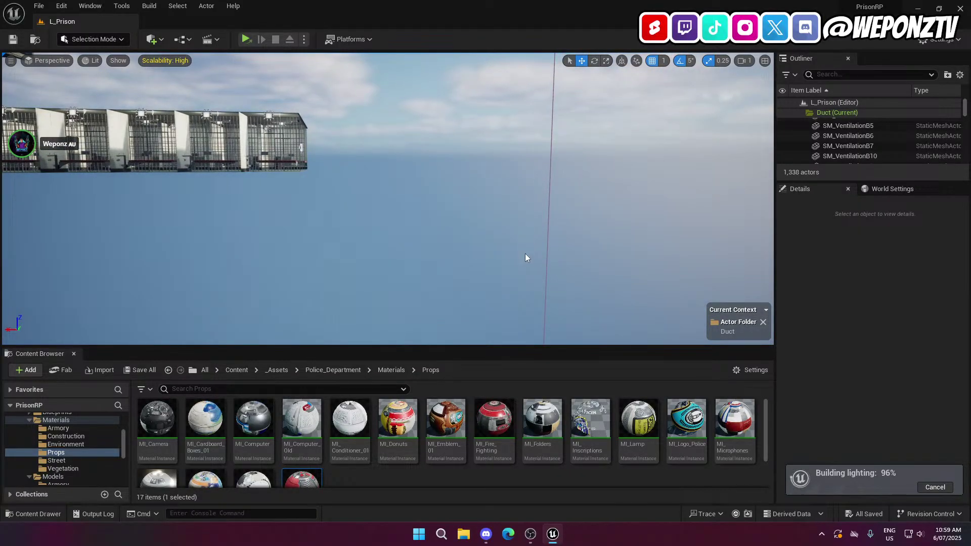
{"action": "right_click_drag", "start_coordinate": [513, 107], "coordinate": [512, 192]}
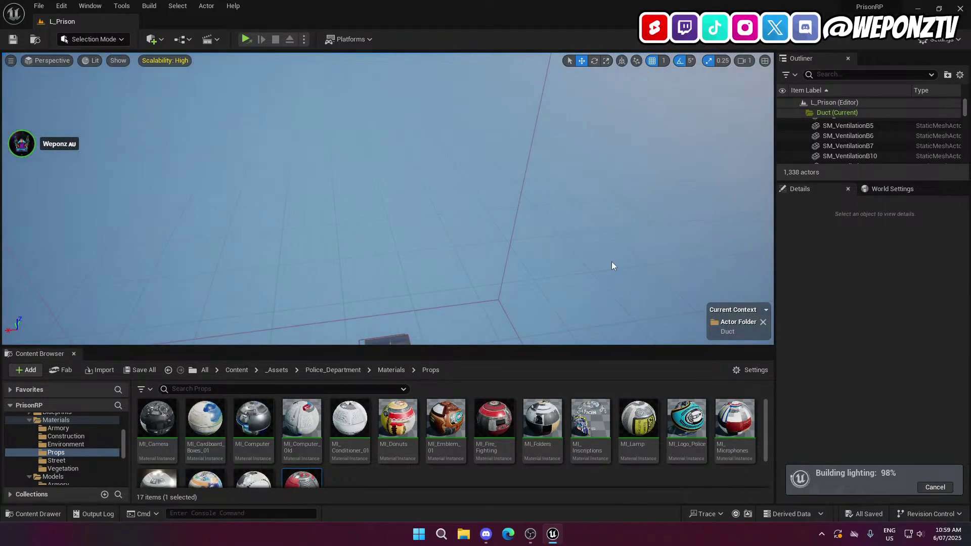
{"action": "right_click_drag", "start_coordinate": [654, 179], "coordinate": [604, 143]}
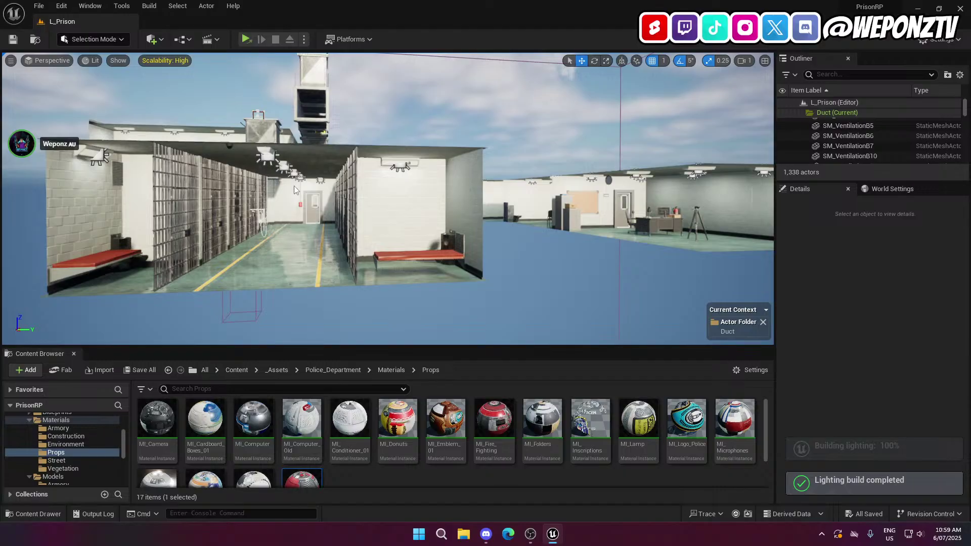
Inspect the ladder shaft opening in the cell block ceiling, selecting its ventilation duct and clearing the selection
{"action": "key", "text": "w"}
{"action": "right_click_drag", "start_coordinate": [329, 183], "coordinate": [249, 142]}
{"action": "key", "text": "w"}
{"action": "key", "text": "w"}
{"action": "left_click", "coordinate": [432, 105]}
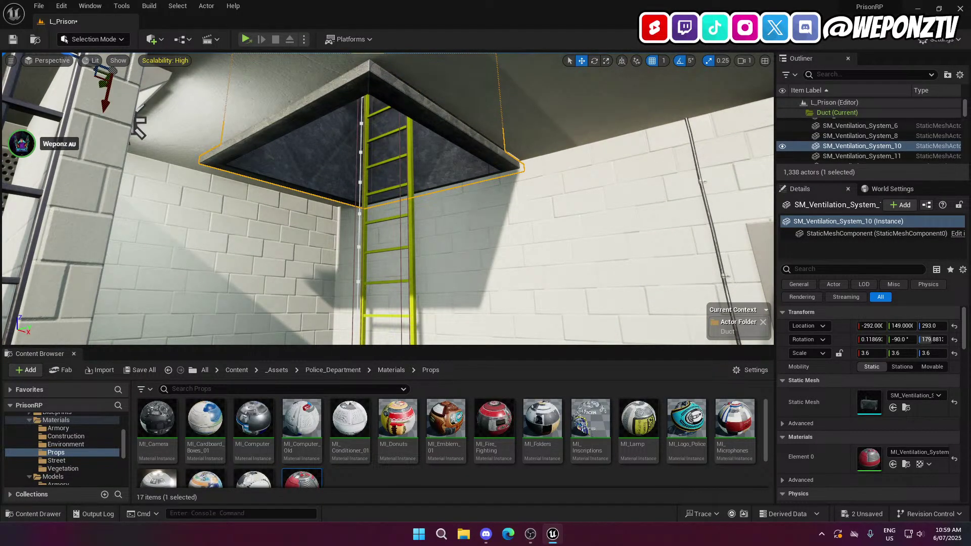
{"action": "right_click_drag", "start_coordinate": [431, 104], "coordinate": [486, 170]}
{"action": "key", "text": "d"}
{"action": "key", "text": "s"}
{"action": "left_click", "coordinate": [617, 128]}
Review the ladder shafts, raised ducts and grille enclosure from outside, above the cell rows
{"action": "key", "text": "w"}
{"action": "mouse_move", "coordinate": [618, 129]}
{"action": "right_mouse_down"}
{"action": "mouse_move", "coordinate": [594, 122]}
{"action": "mouse_move", "coordinate": [670, 123]}
{"action": "mouse_move", "coordinate": [680, 104]}
{"action": "mouse_move", "coordinate": [597, 134]}
{"action": "mouse_move", "coordinate": [348, 133]}
{"action": "right_mouse_up"}
{"action": "key", "text": "w"}
{"action": "key", "text": "d"}
{"action": "key", "text": "s"}
{"action": "key", "text": "s"}
{"action": "key", "text": "s"}
{"action": "key", "text": "s"}
{"action": "key", "text": "a"}
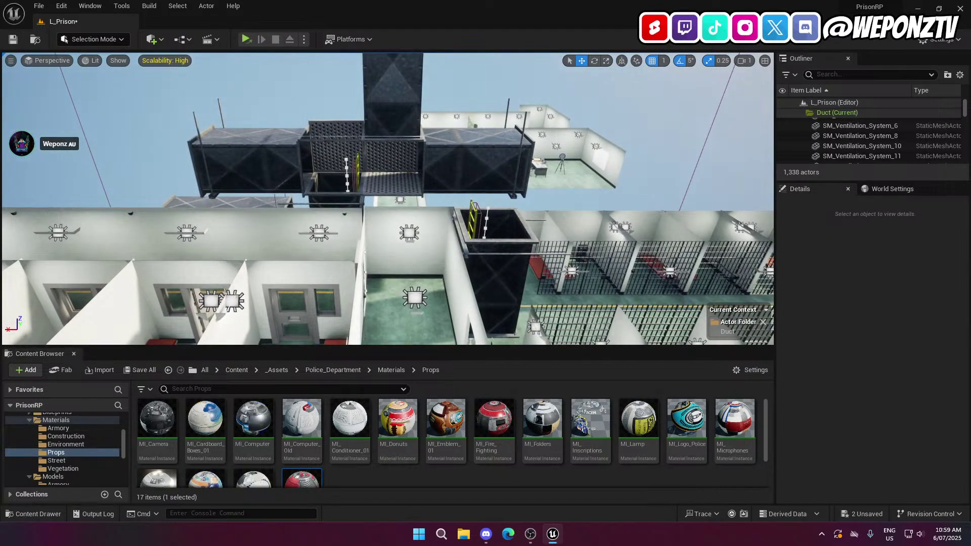
{"action": "key", "text": "s"}
{"action": "right_click_drag", "start_coordinate": [232, 206], "coordinate": [232, 207]}
{"action": "key", "text": "a"}
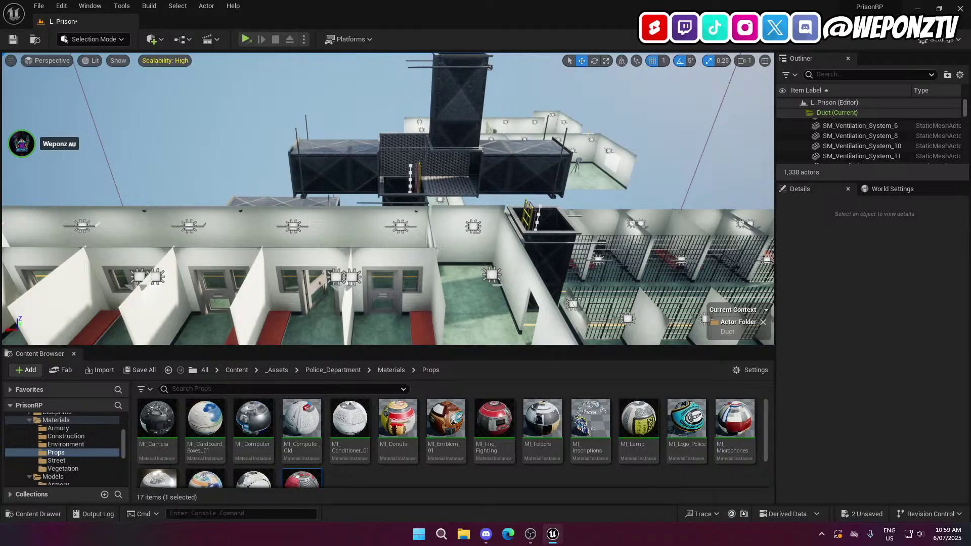
Examine the yellow ladder beneath the ceiling duct opening and the complete prison and duct layout from above
{"action": "mouse_move", "coordinate": [327, 134]}
{"action": "right_mouse_down"}
{"action": "mouse_move", "coordinate": [418, 126]}
{"action": "mouse_move", "coordinate": [328, 135]}
{"action": "mouse_move", "coordinate": [359, 152]}
{"action": "mouse_move", "coordinate": [285, 149]}
{"action": "mouse_move", "coordinate": [400, 157]}
{"action": "mouse_move", "coordinate": [416, 198]}
{"action": "mouse_move", "coordinate": [447, 147]}
{"action": "mouse_move", "coordinate": [516, 149]}
{"action": "mouse_move", "coordinate": [489, 107]}
{"action": "mouse_move", "coordinate": [487, 119]}
{"action": "mouse_move", "coordinate": [493, 97]}
{"action": "right_mouse_up"}
{"action": "key", "text": "s"}
{"action": "key", "text": "a"}
{"action": "key", "text": "w"}
{"action": "key", "text": "w"}
{"action": "mouse_move", "coordinate": [411, 139]}
{"action": "right_mouse_down"}
{"action": "mouse_move", "coordinate": [412, 152]}
{"action": "mouse_move", "coordinate": [430, 153]}
{"action": "mouse_move", "coordinate": [413, 144]}
{"action": "mouse_move", "coordinate": [348, 172]}
{"action": "mouse_move", "coordinate": [354, 198]}
{"action": "right_mouse_up"}
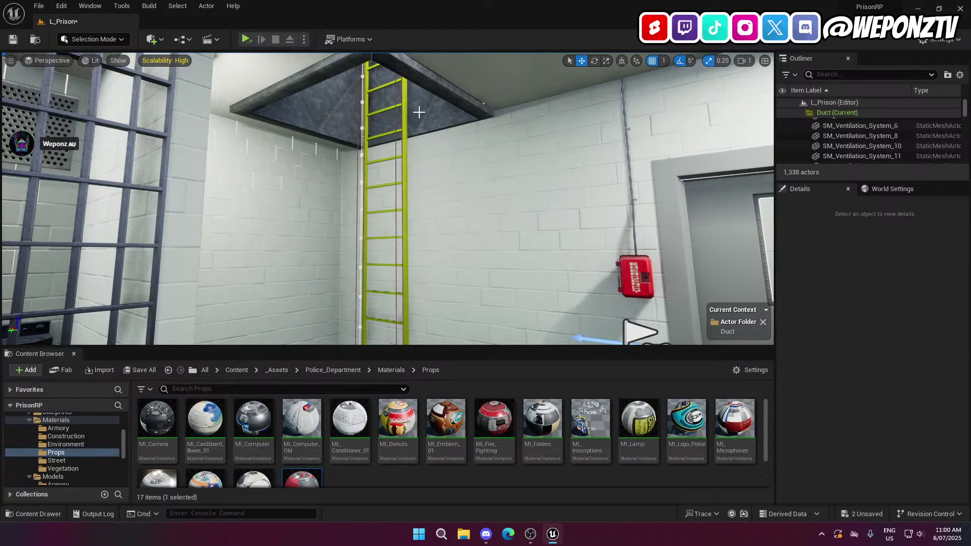
{"action": "mouse_move", "coordinate": [419, 112]}
{"action": "right_mouse_down"}
{"action": "mouse_move", "coordinate": [420, 142]}
{"action": "mouse_move", "coordinate": [397, 146]}
{"action": "mouse_move", "coordinate": [405, 91]}
{"action": "mouse_move", "coordinate": [423, 81]}
{"action": "mouse_move", "coordinate": [435, 114]}
{"action": "mouse_move", "coordinate": [413, 124]}
{"action": "mouse_move", "coordinate": [422, 83]}
{"action": "mouse_move", "coordinate": [422, 159]}
{"action": "mouse_move", "coordinate": [571, 167]}
{"action": "mouse_move", "coordinate": [471, 156]}
{"action": "mouse_move", "coordinate": [566, 161]}
{"action": "mouse_move", "coordinate": [552, 163]}
{"action": "mouse_move", "coordinate": [547, 207]}
{"action": "mouse_move", "coordinate": [405, 202]}
{"action": "mouse_move", "coordinate": [430, 205]}
{"action": "mouse_move", "coordinate": [329, 215]}
{"action": "mouse_move", "coordinate": [269, 236]}
{"action": "mouse_move", "coordinate": [260, 217]}
{"action": "mouse_move", "coordinate": [620, 263]}
{"action": "right_mouse_up"}
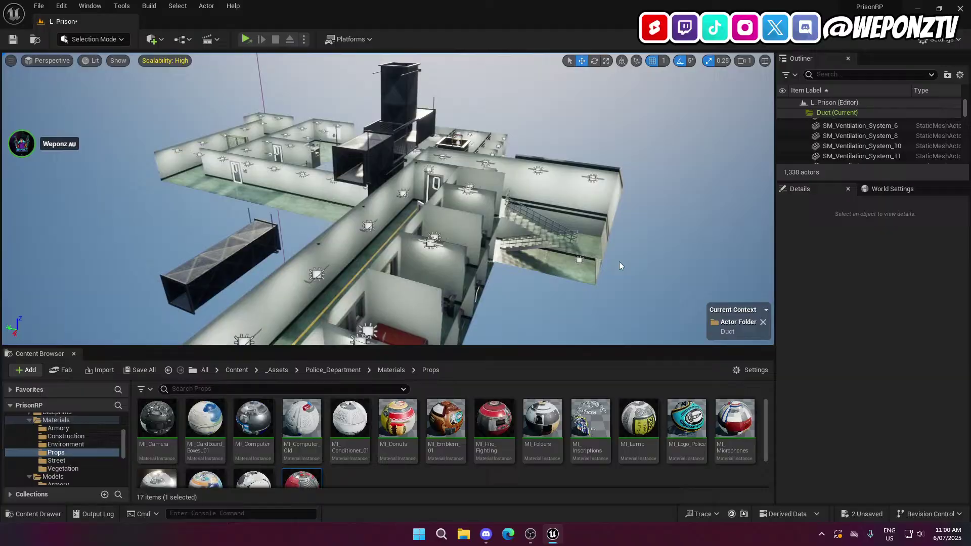
Check the stream status in OBS and view the latest livestream post in the Discord server's streams channel
{"action": "left_click", "coordinate": [531, 535]}
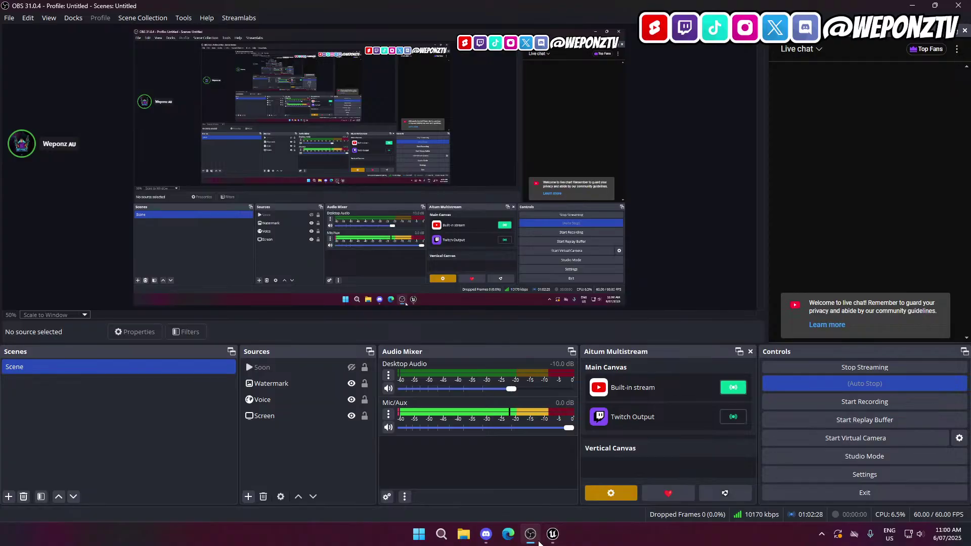
{"action": "left_click", "coordinate": [495, 540]}
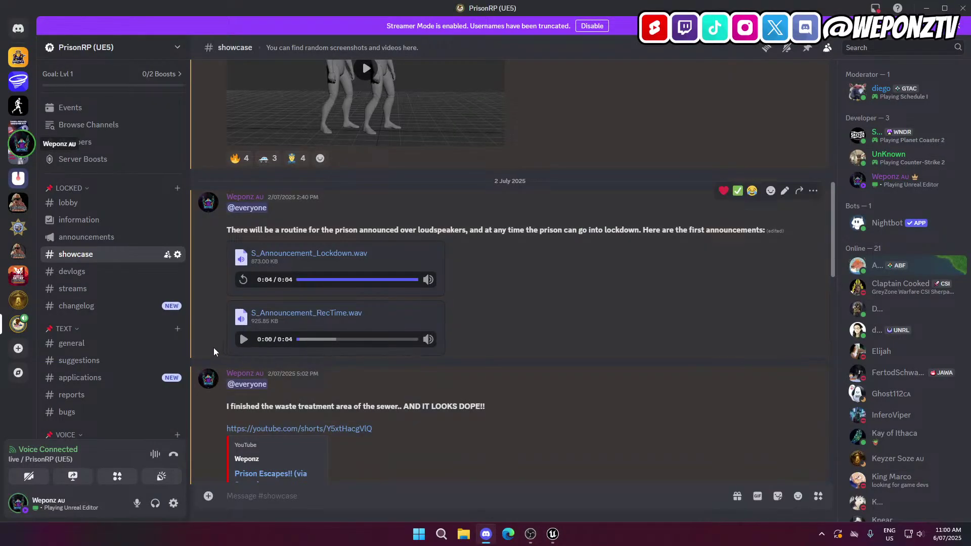
{"action": "left_click", "coordinate": [94, 290]}
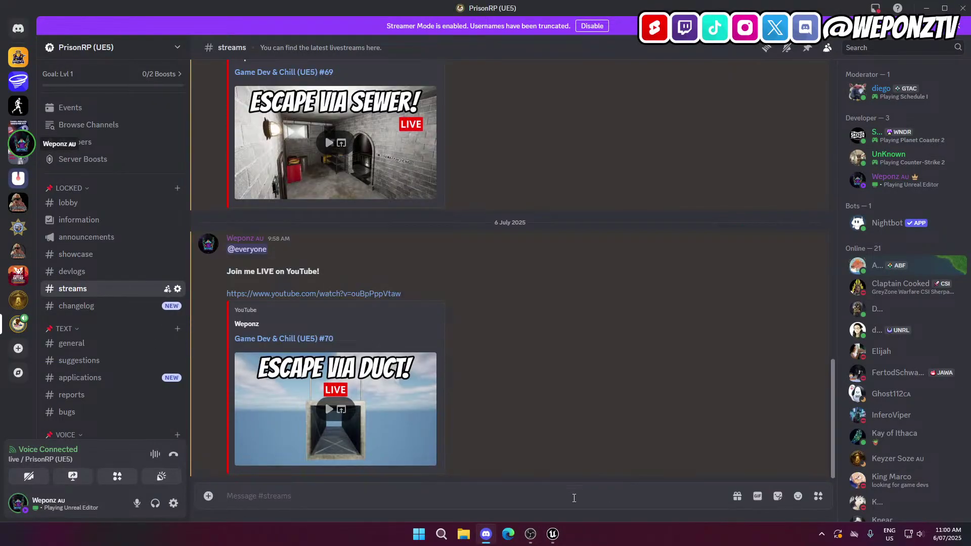
{"action": "left_click", "coordinate": [533, 539]}
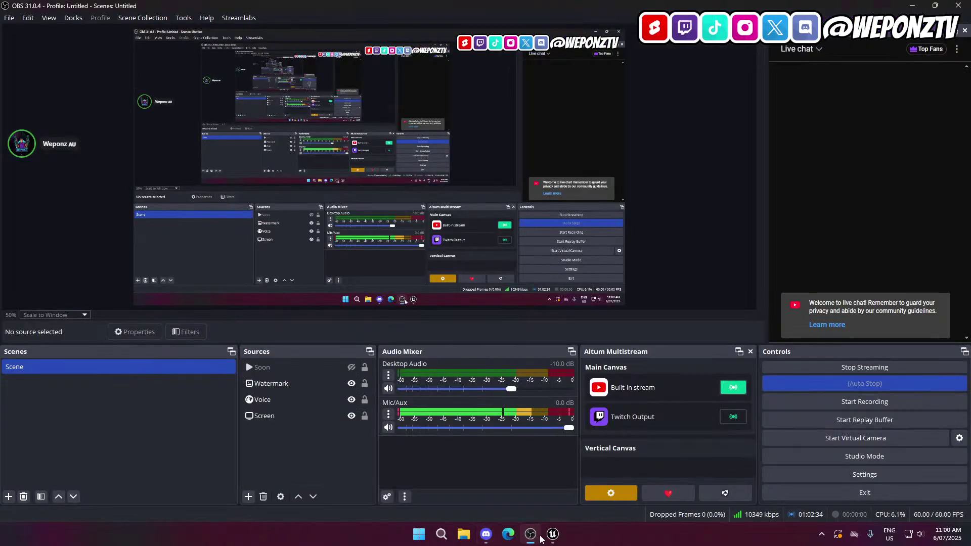
Switch to Unreal Editor, look over the prison wings, raised ducts and pipe structures below from outside, and return to OBS
{"action": "left_click", "coordinate": [554, 537]}
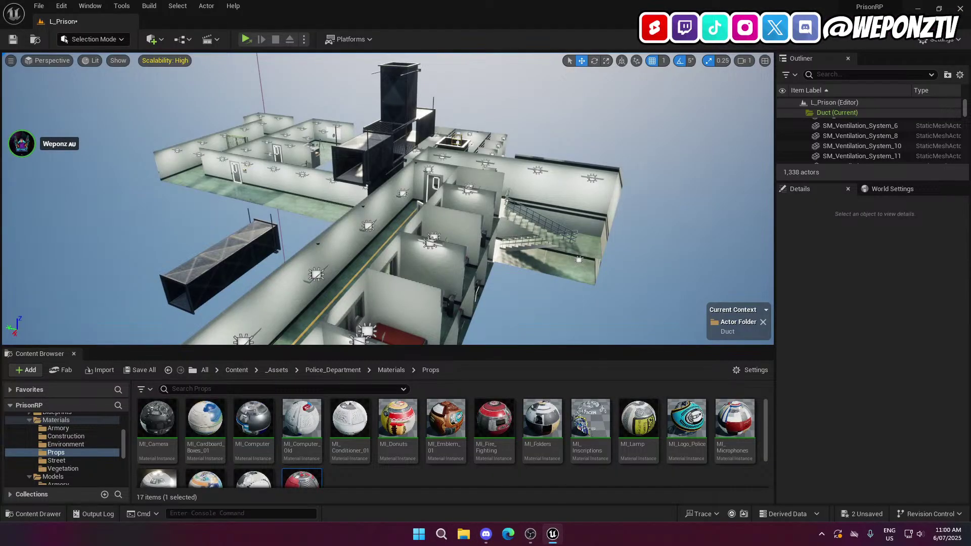
{"action": "right_click_drag", "start_coordinate": [384, 185], "coordinate": [560, 190]}
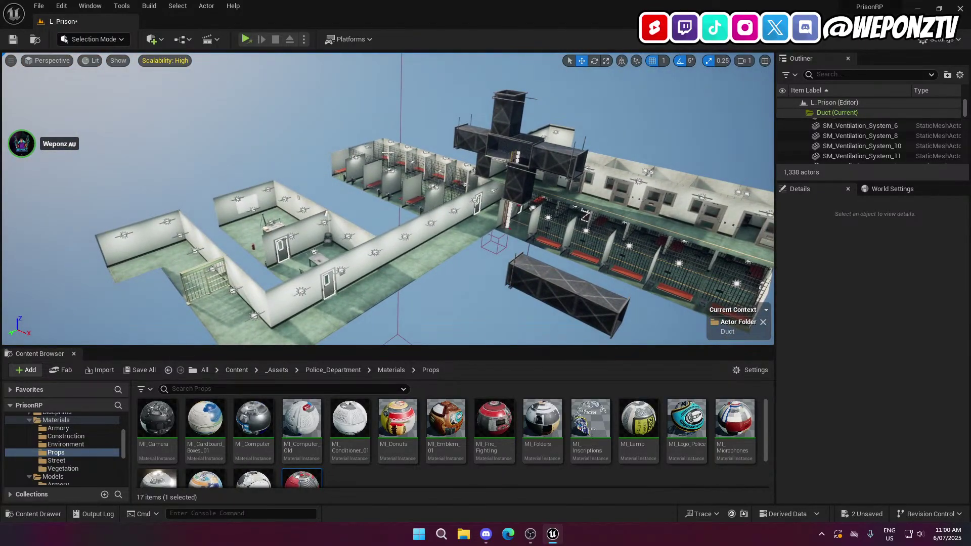
{"action": "right_click_drag", "start_coordinate": [447, 200], "coordinate": [447, 243]}
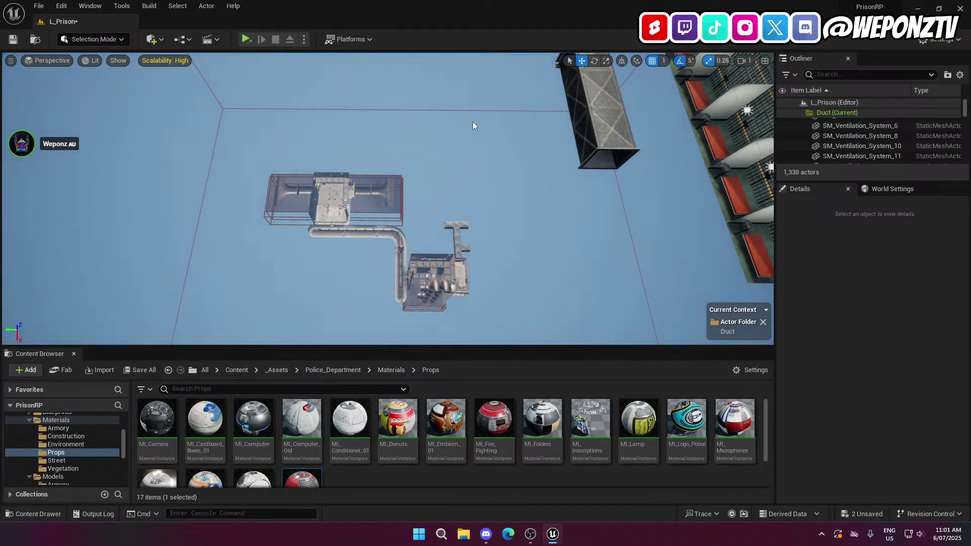
{"action": "mouse_move", "coordinate": [424, 110]}
{"action": "right_mouse_down"}
{"action": "mouse_move", "coordinate": [440, 91]}
{"action": "mouse_move", "coordinate": [424, 110]}
{"action": "right_mouse_up"}
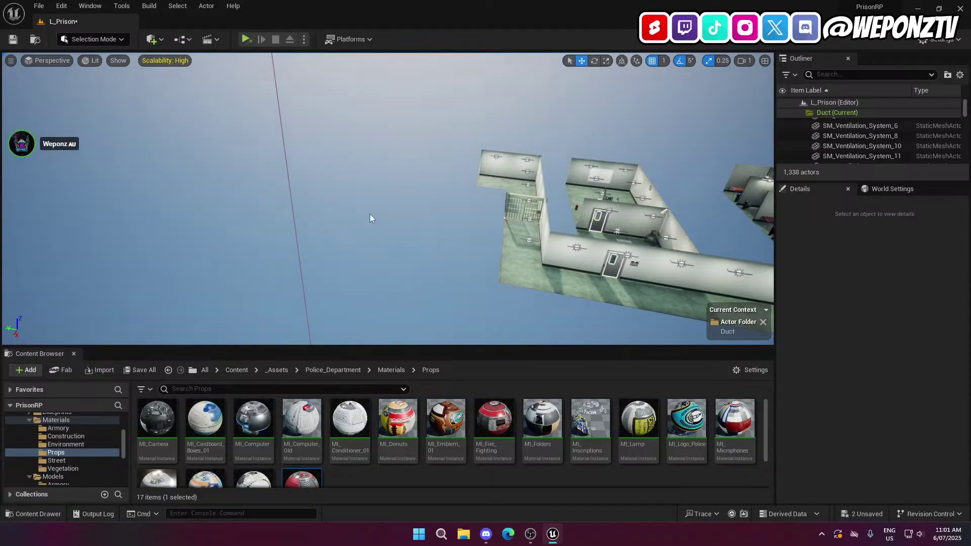
{"action": "right_click_drag", "start_coordinate": [369, 214], "coordinate": [410, 223]}
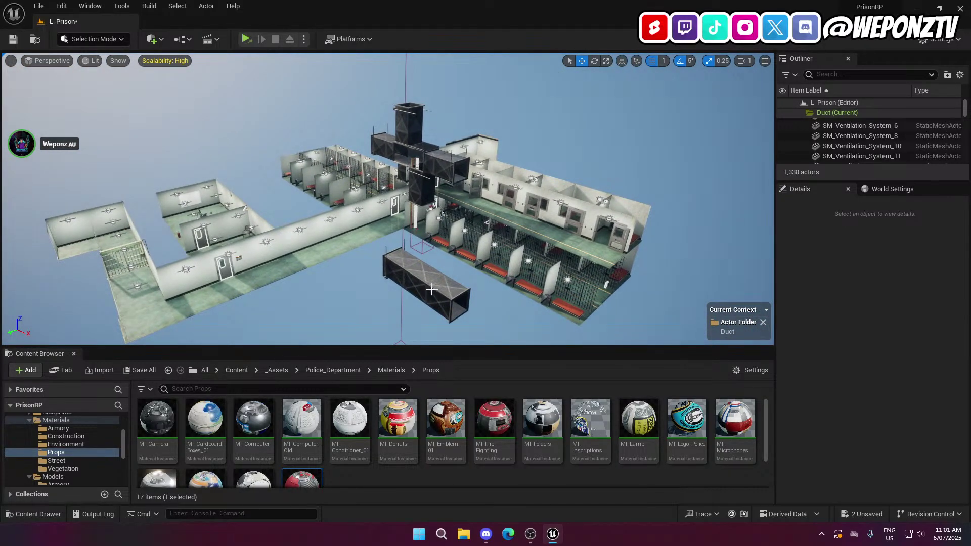
{"action": "left_click", "coordinate": [538, 539]}
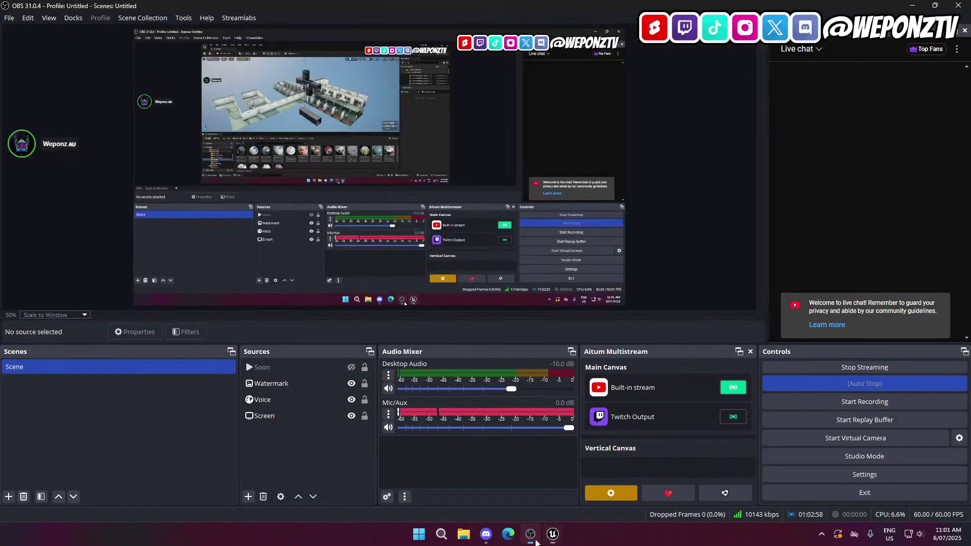